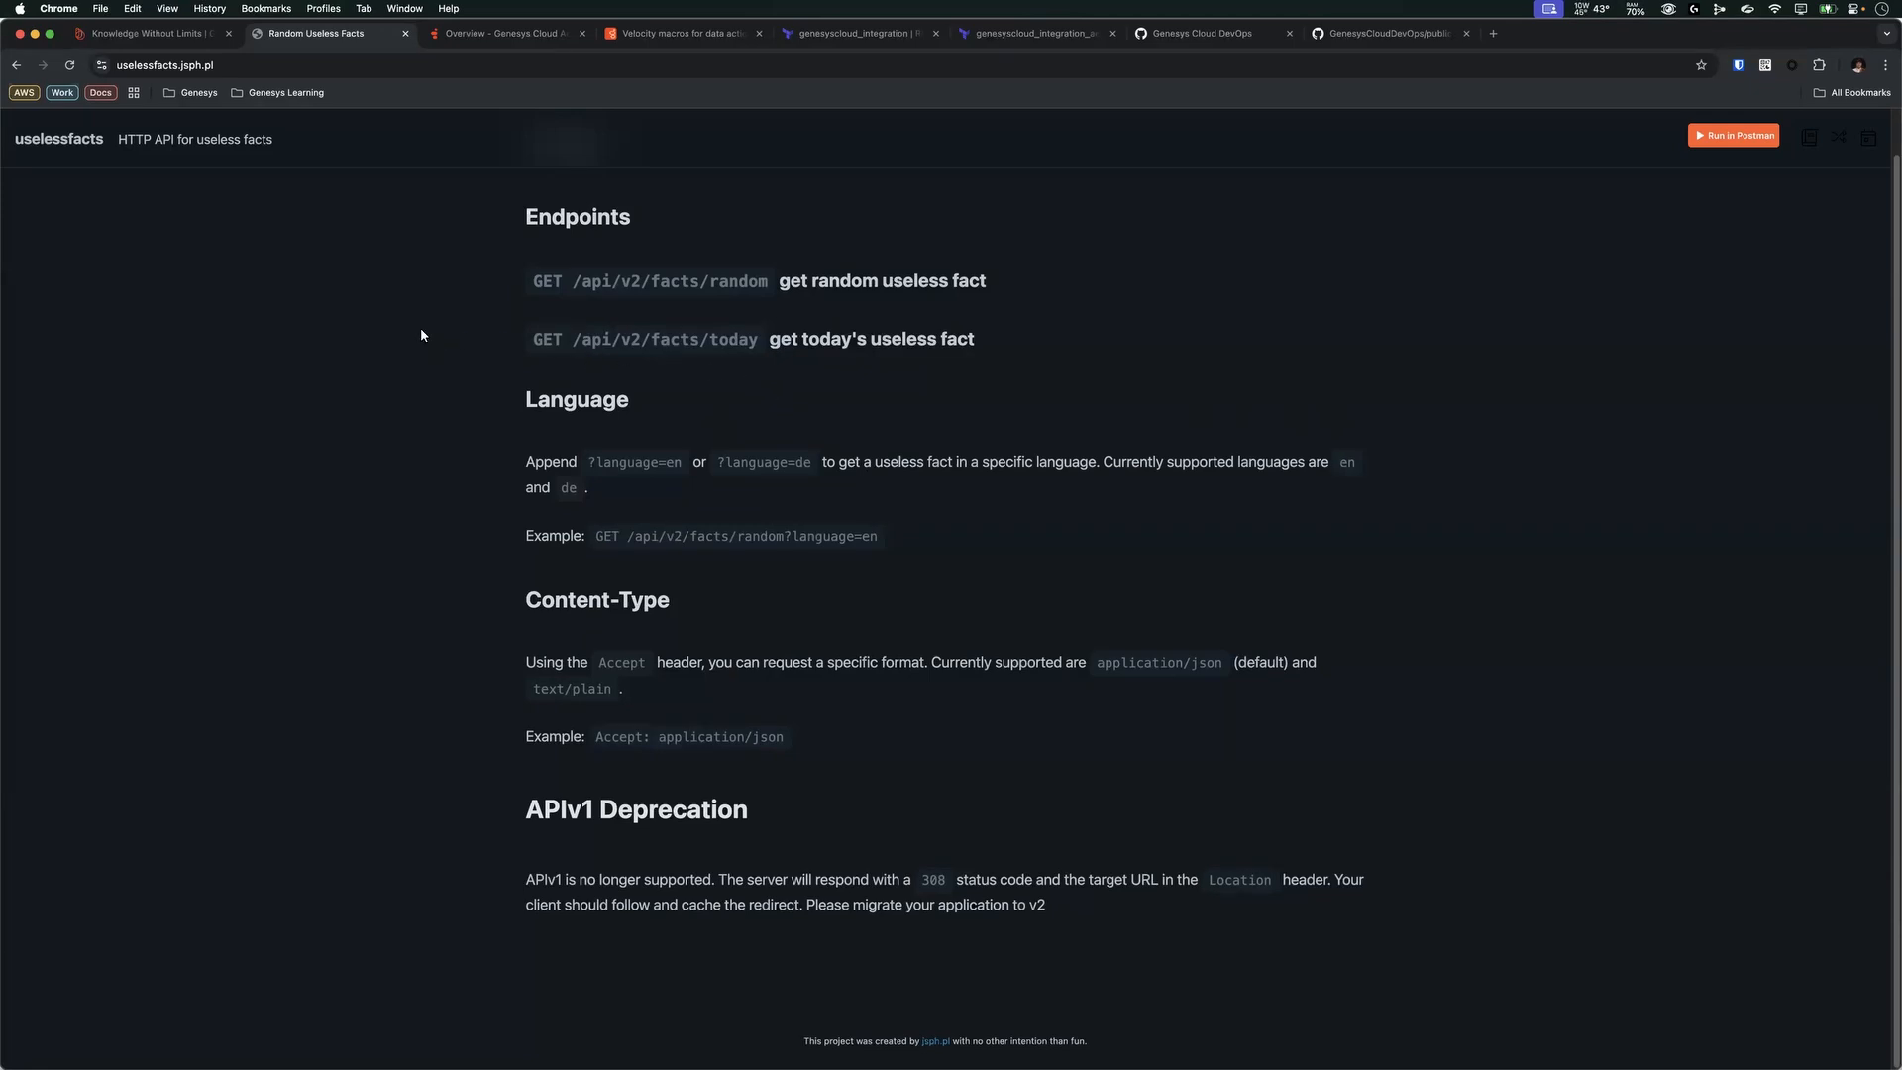
# - Switch to Genesys Cloud Admin and install a new Web Services Data Actions integration, searching the available integrations for "web service"
pyautogui.click(484, 32)
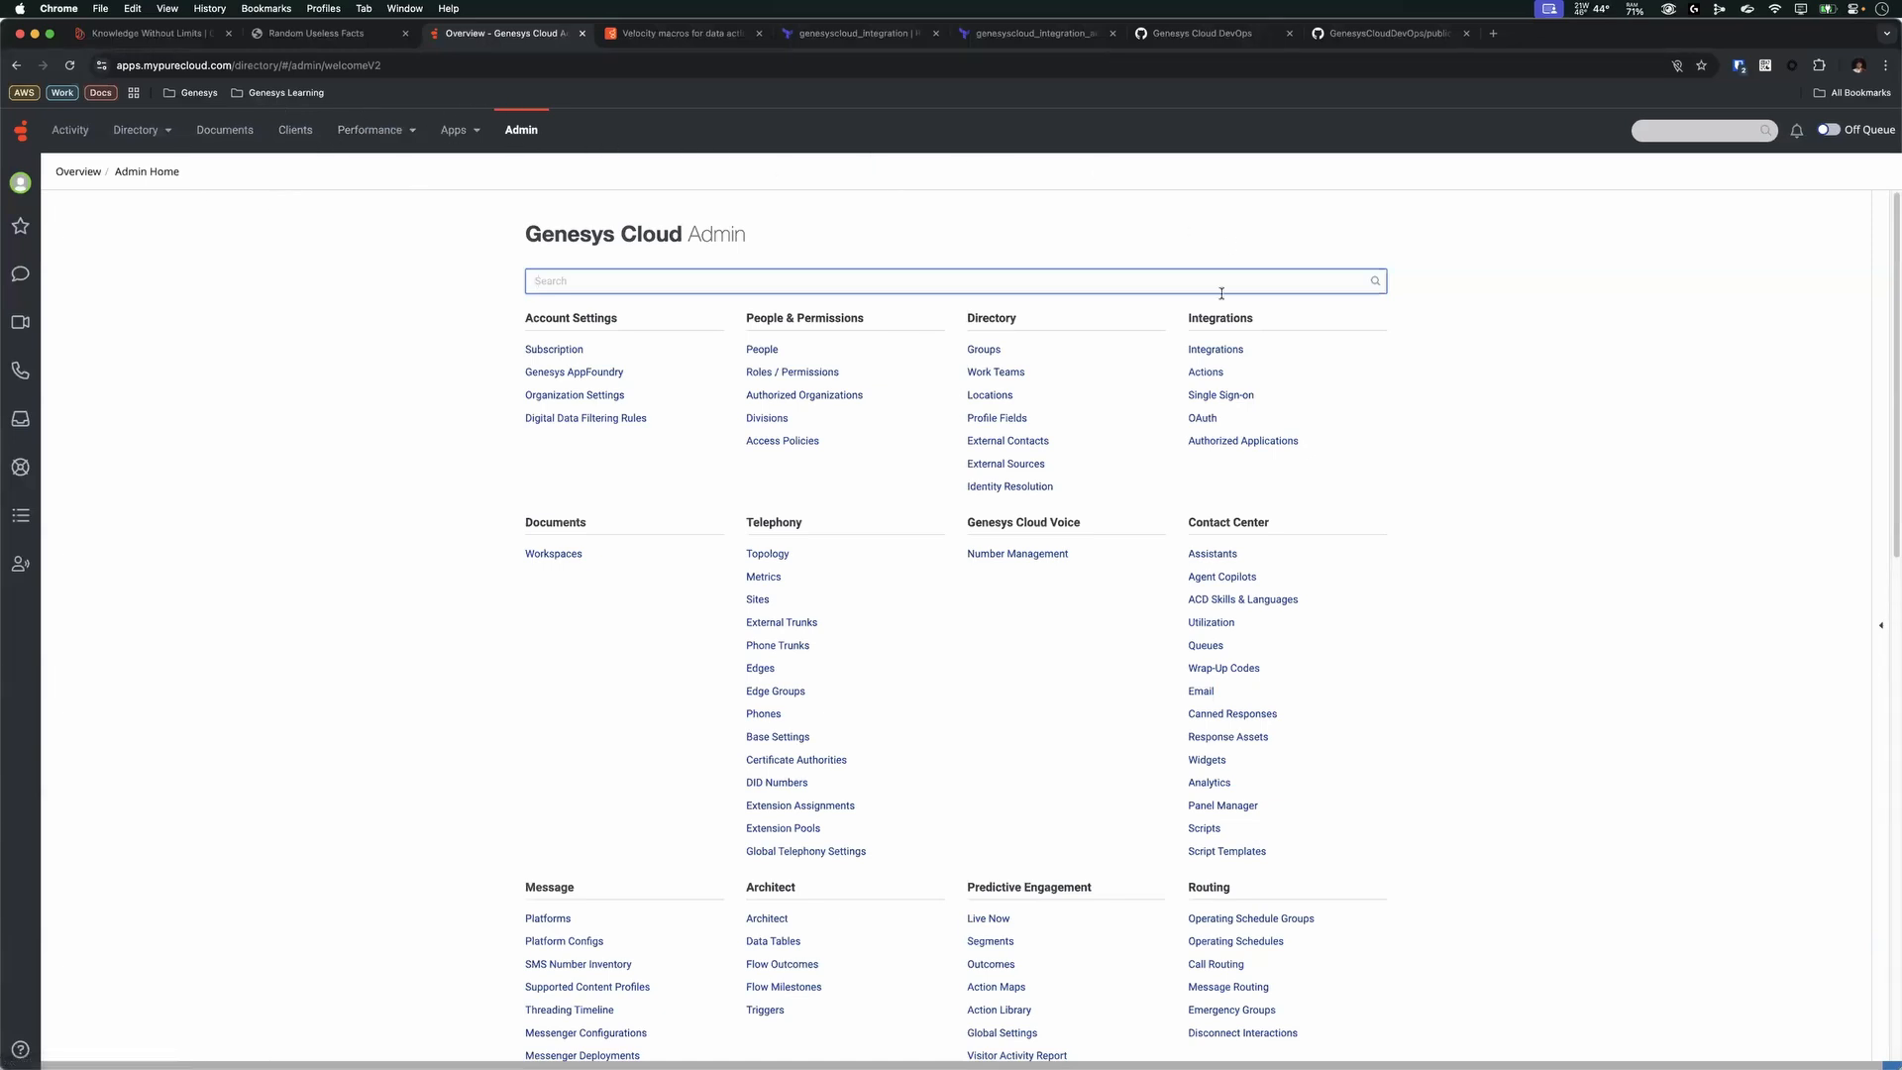
pyautogui.click(1227, 355)
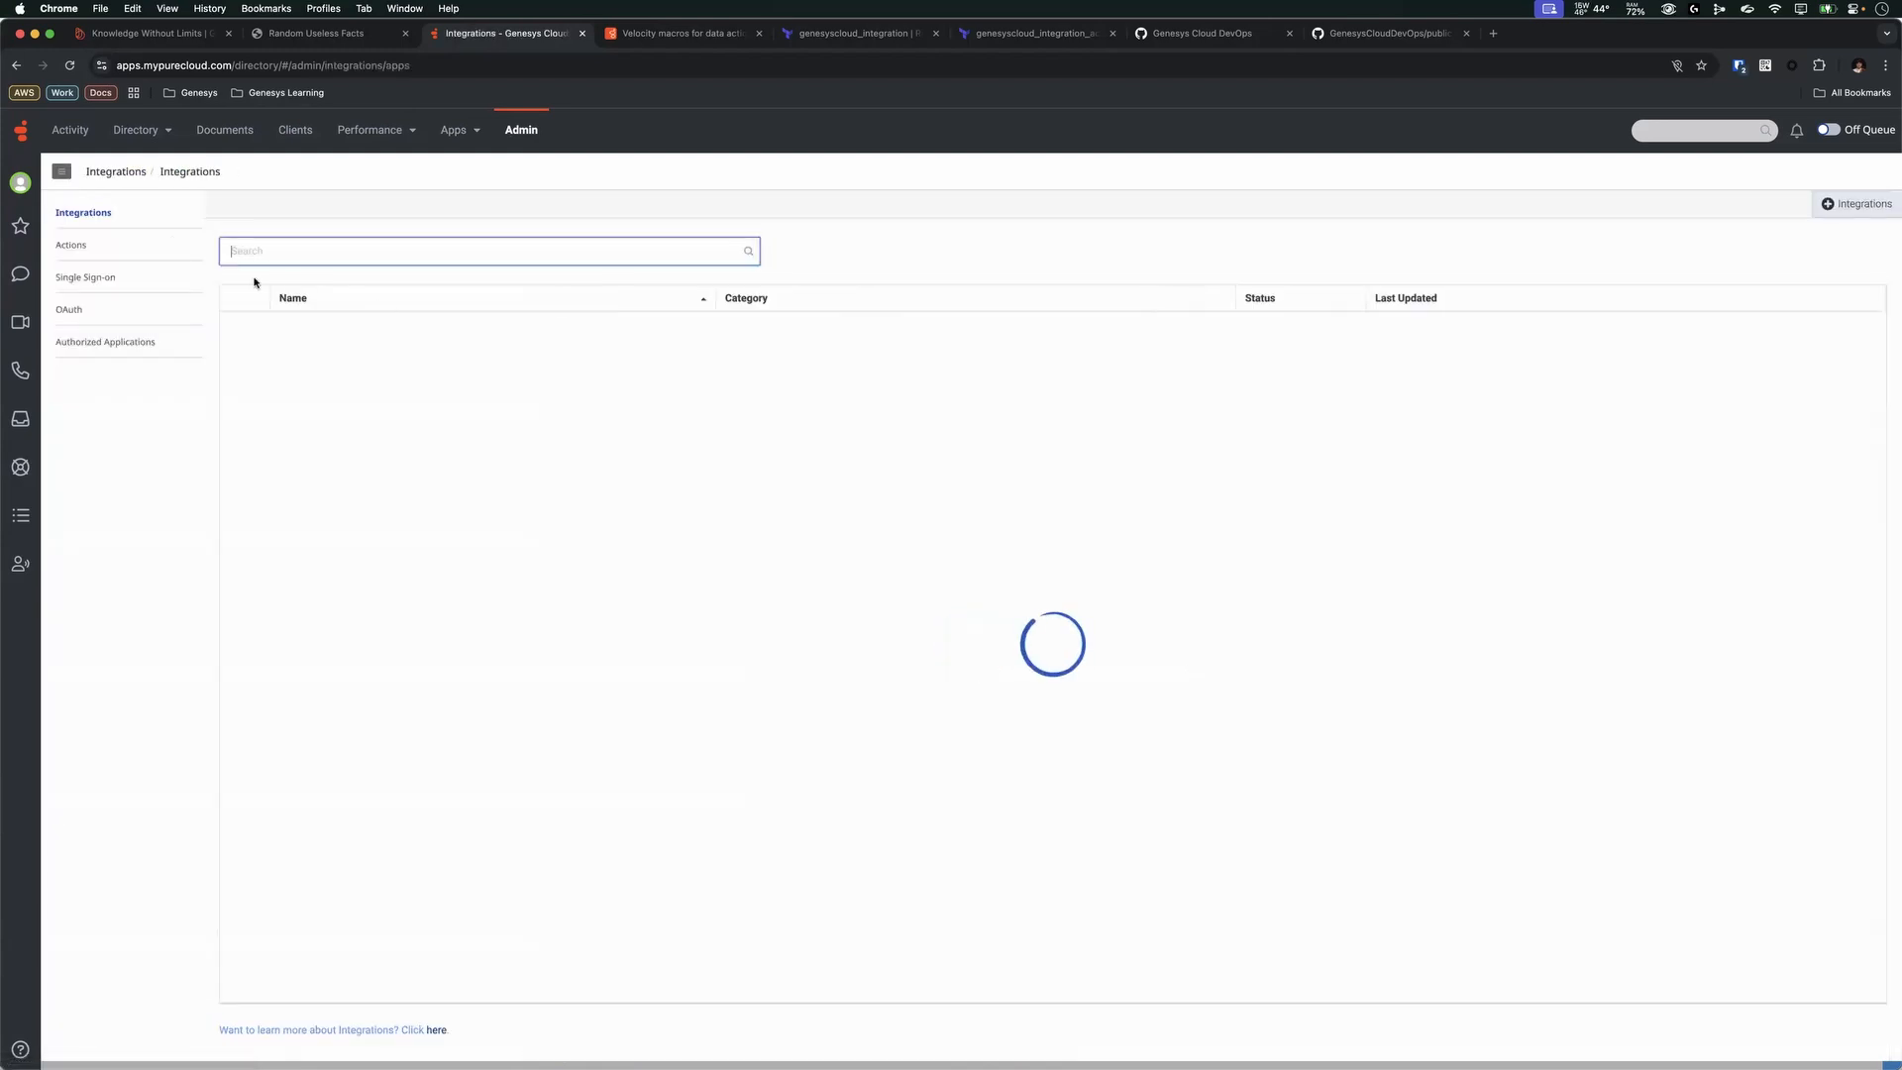
pyautogui.click(1868, 207)
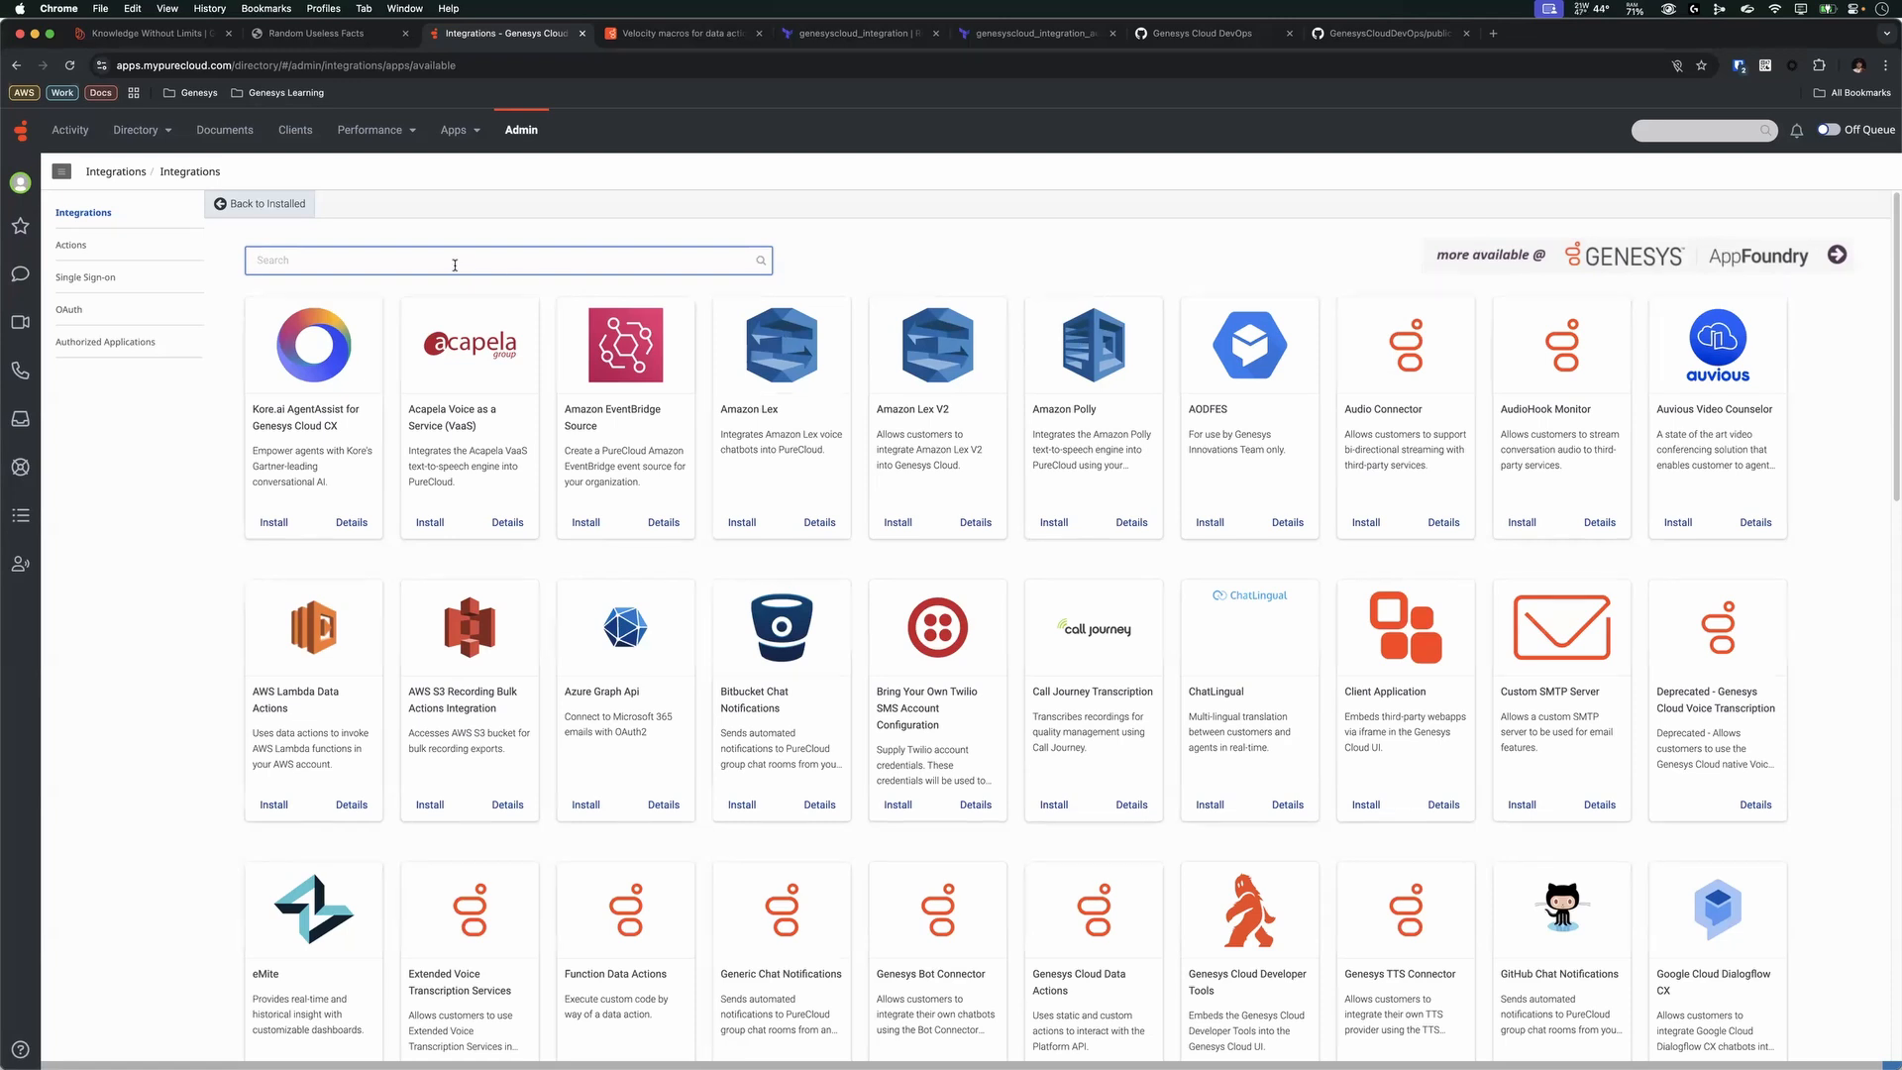
pyautogui.write('web')
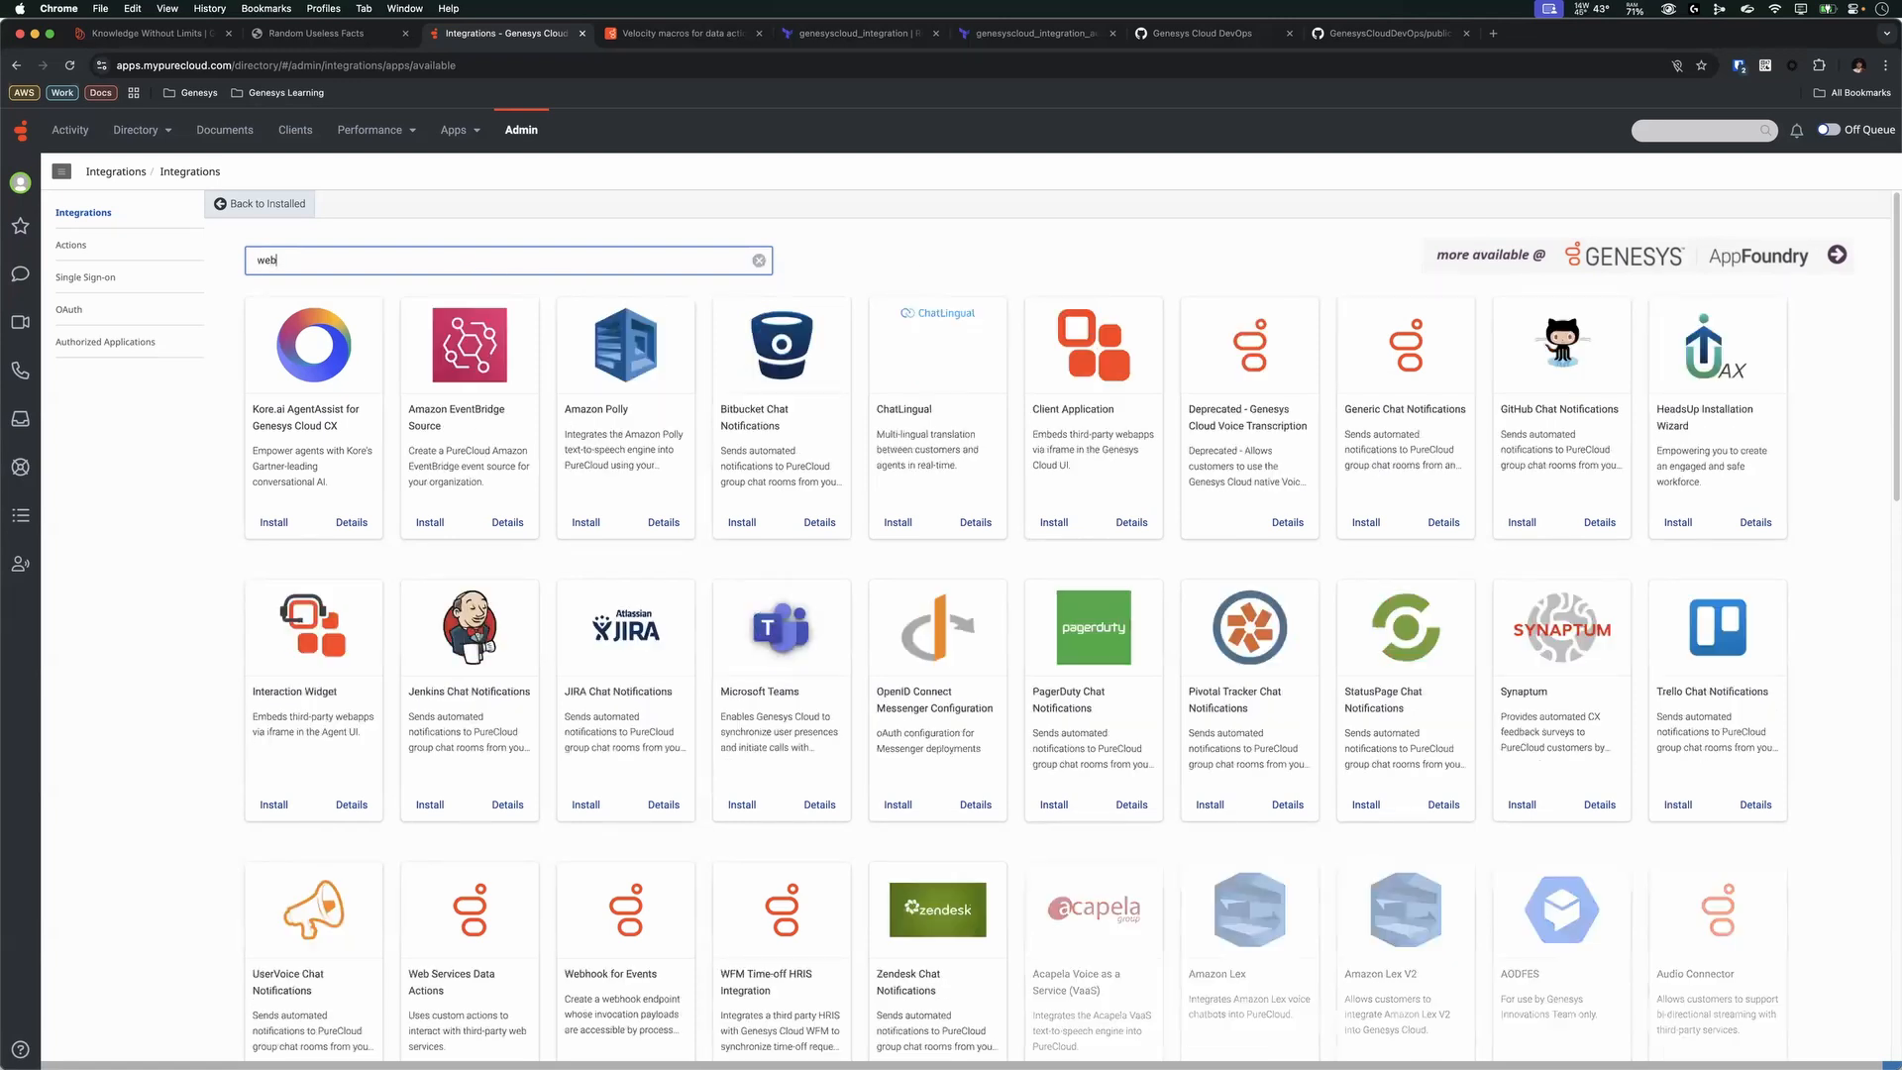
pyautogui.write(' service')
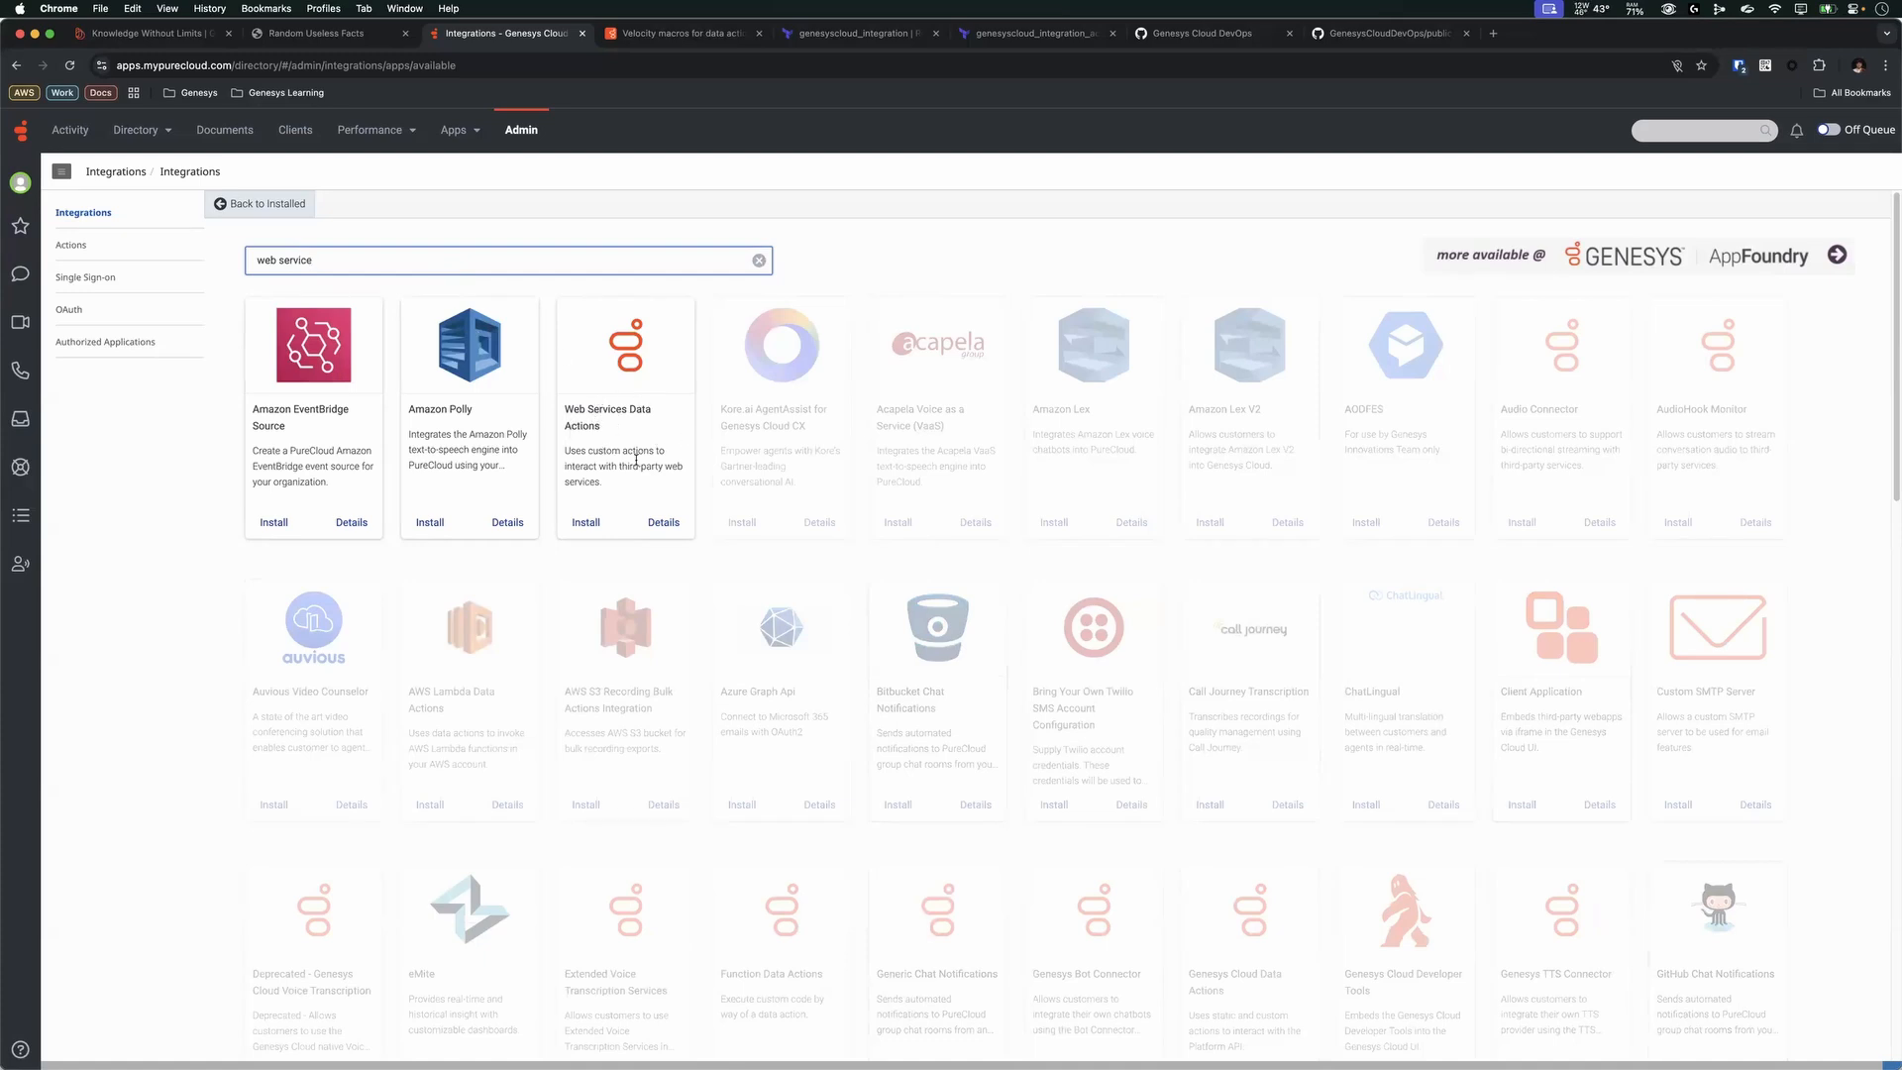
pyautogui.click(585, 522)
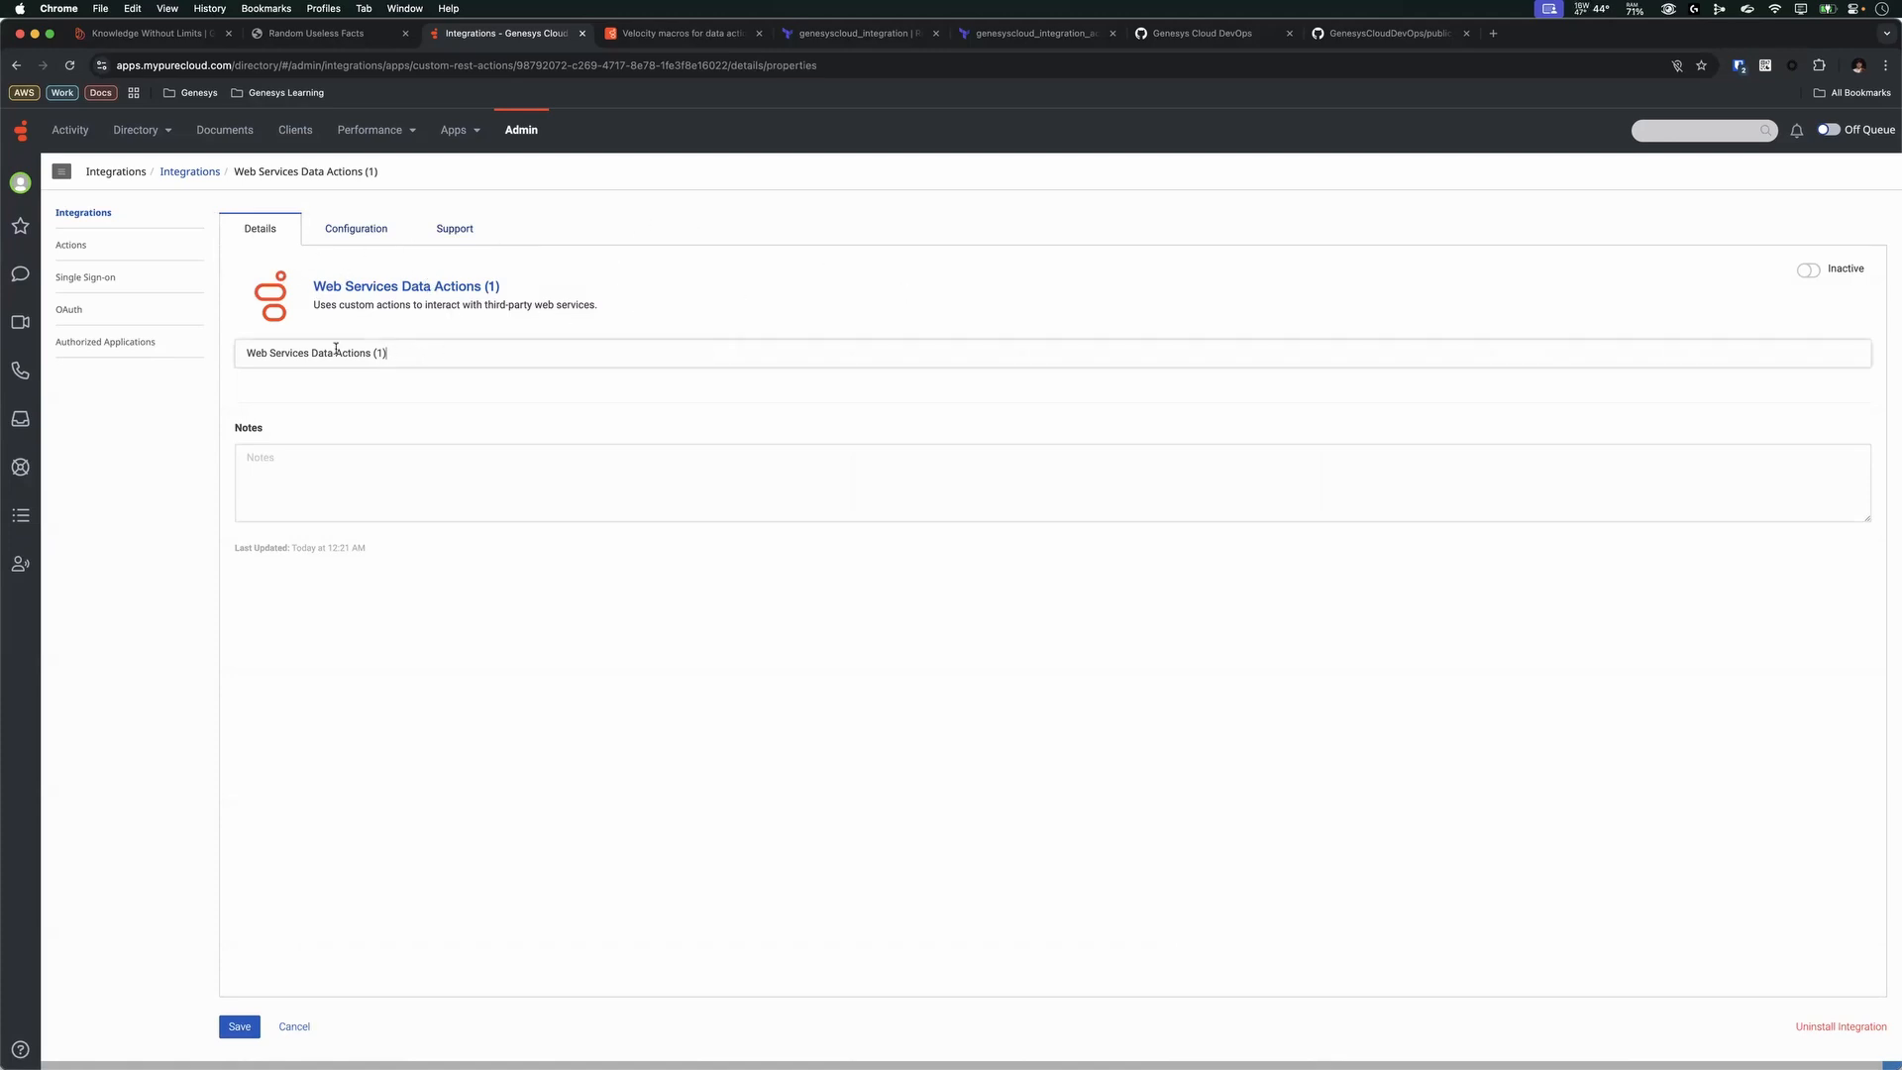
# - Rename the new integration as "Useless Facts Integration"
pyautogui.moveTo(388, 353); pyautogui.dragTo(229, 344)
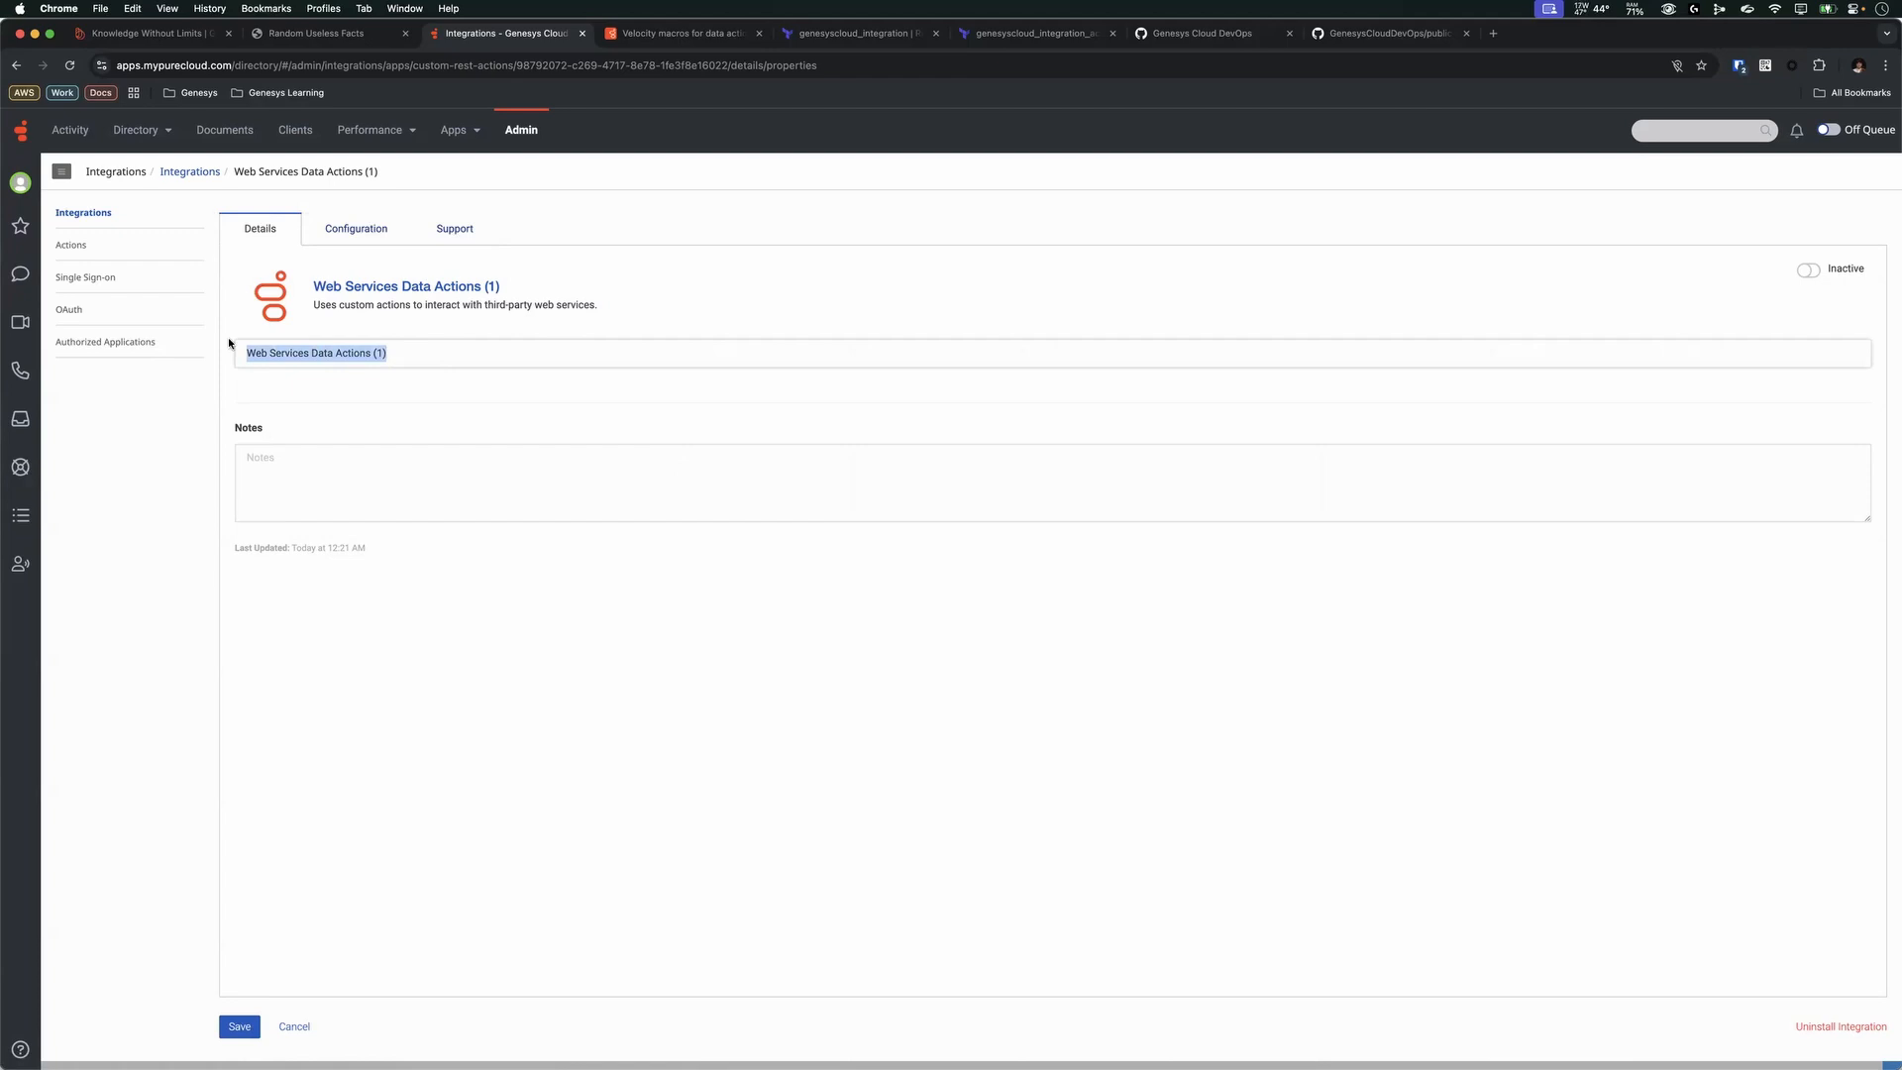
pyautogui.write('Useless')
pyautogui.write(' Fatcs')
pyautogui.press('BackSpace')
pyautogui.press('BackSpace')
pyautogui.write('cts Integ')
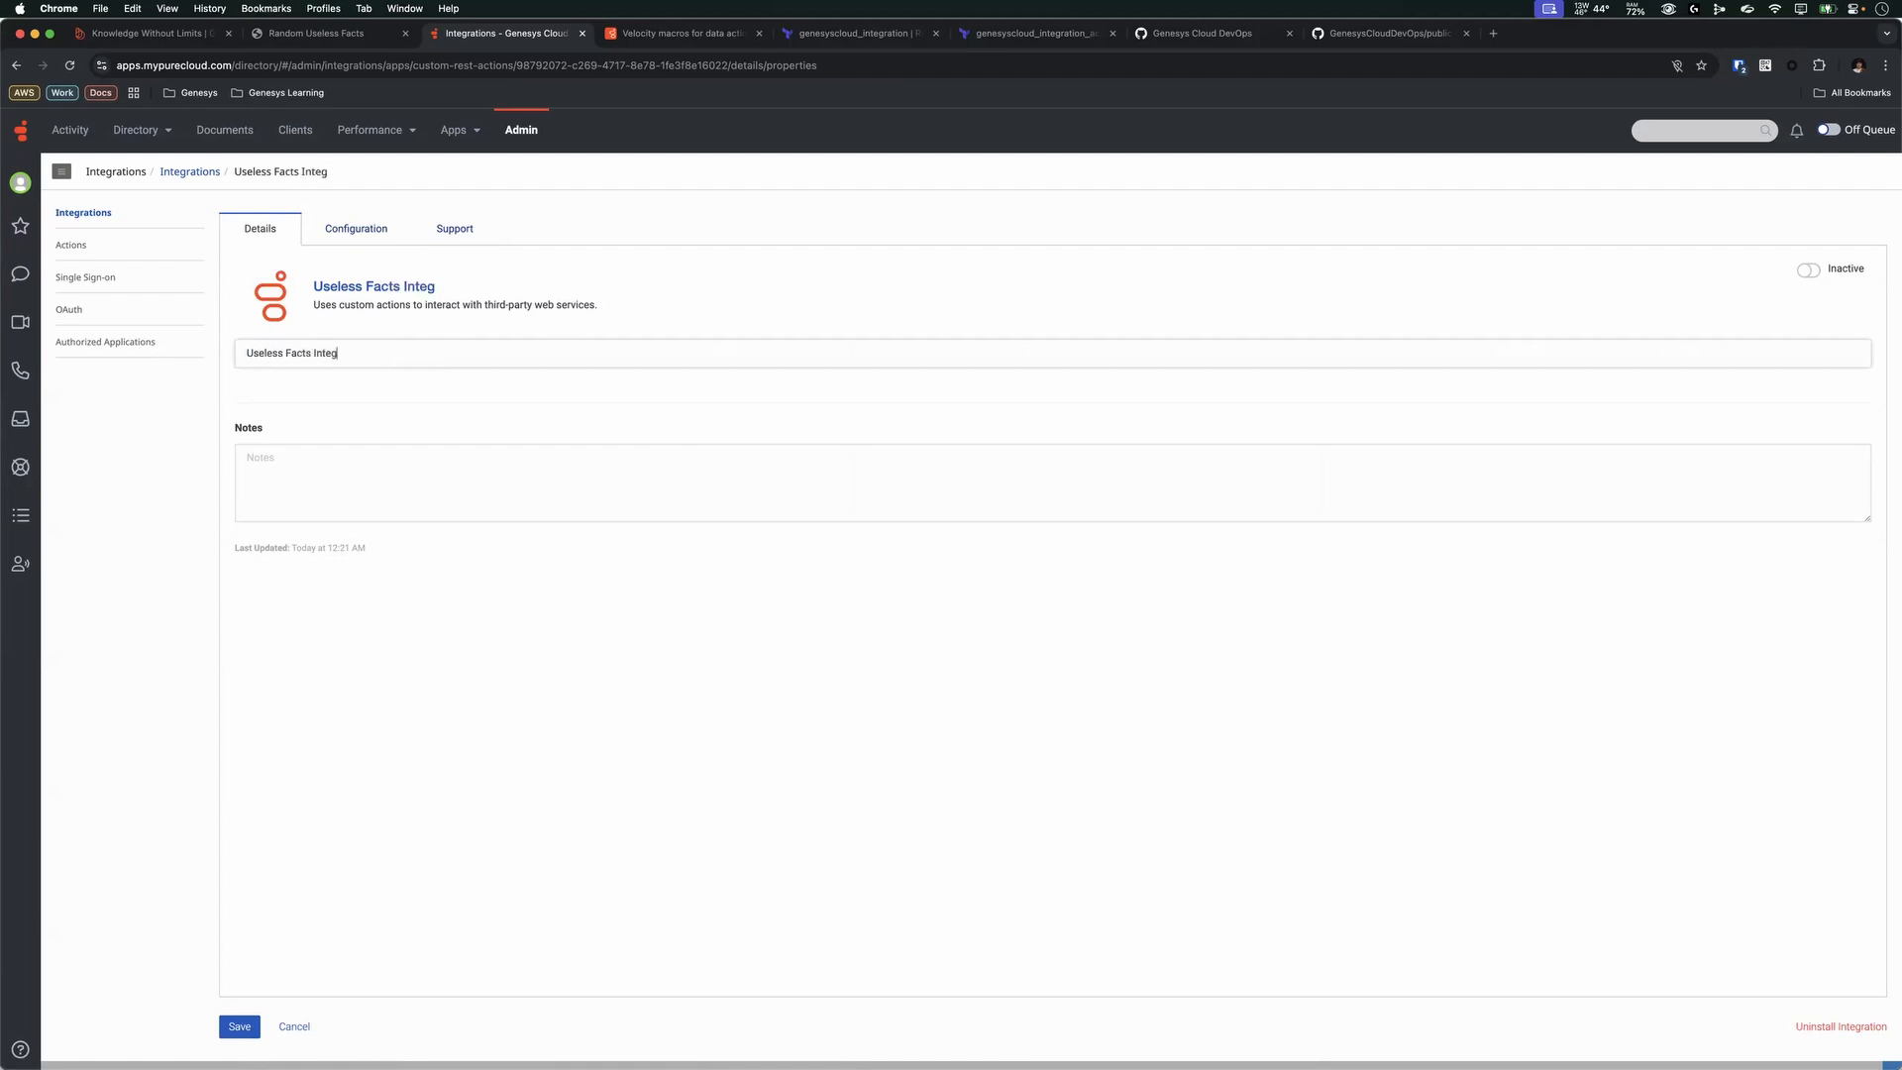
pyautogui.write('rat')
pyautogui.press('BackSpace')
pyautogui.write('ation')
# - Examine the integration's properties, advanced configuration, available credential types and support information without configuring any credentials
pyautogui.click(329, 239)
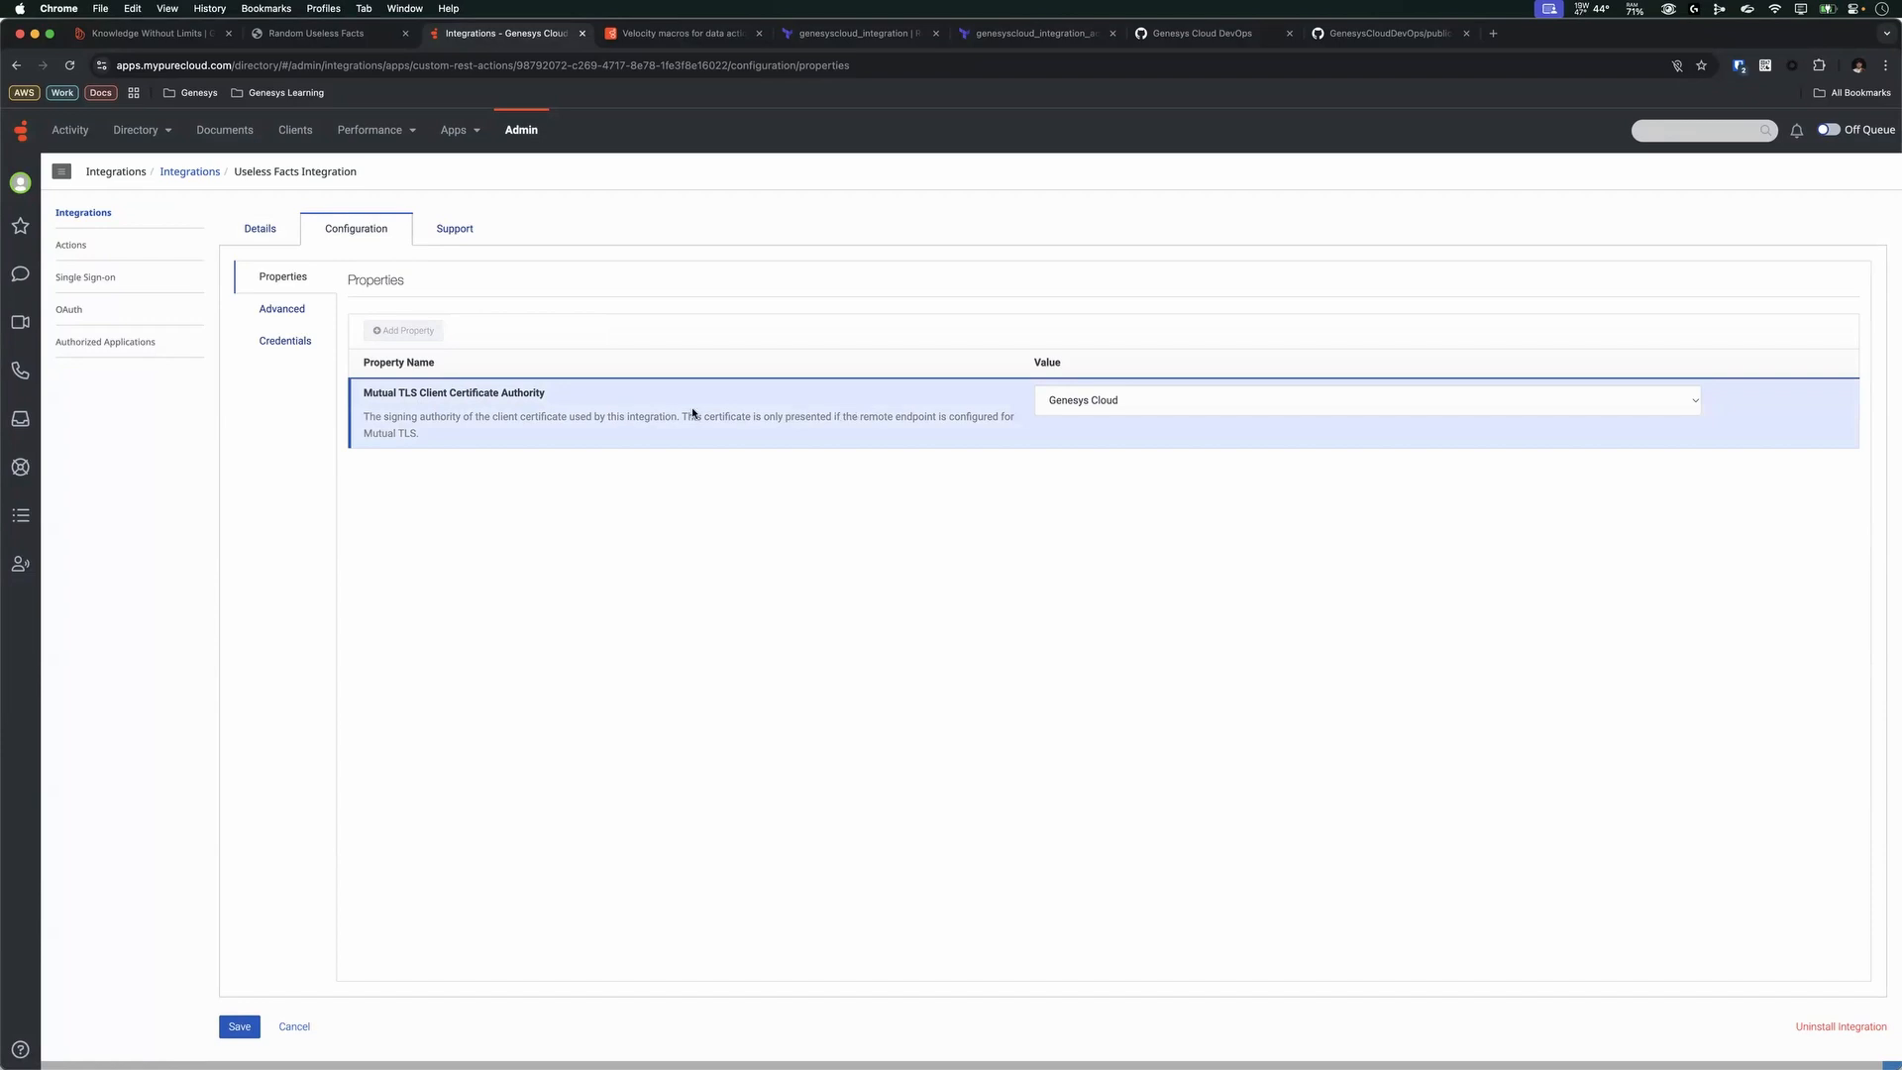
pyautogui.click(272, 311)
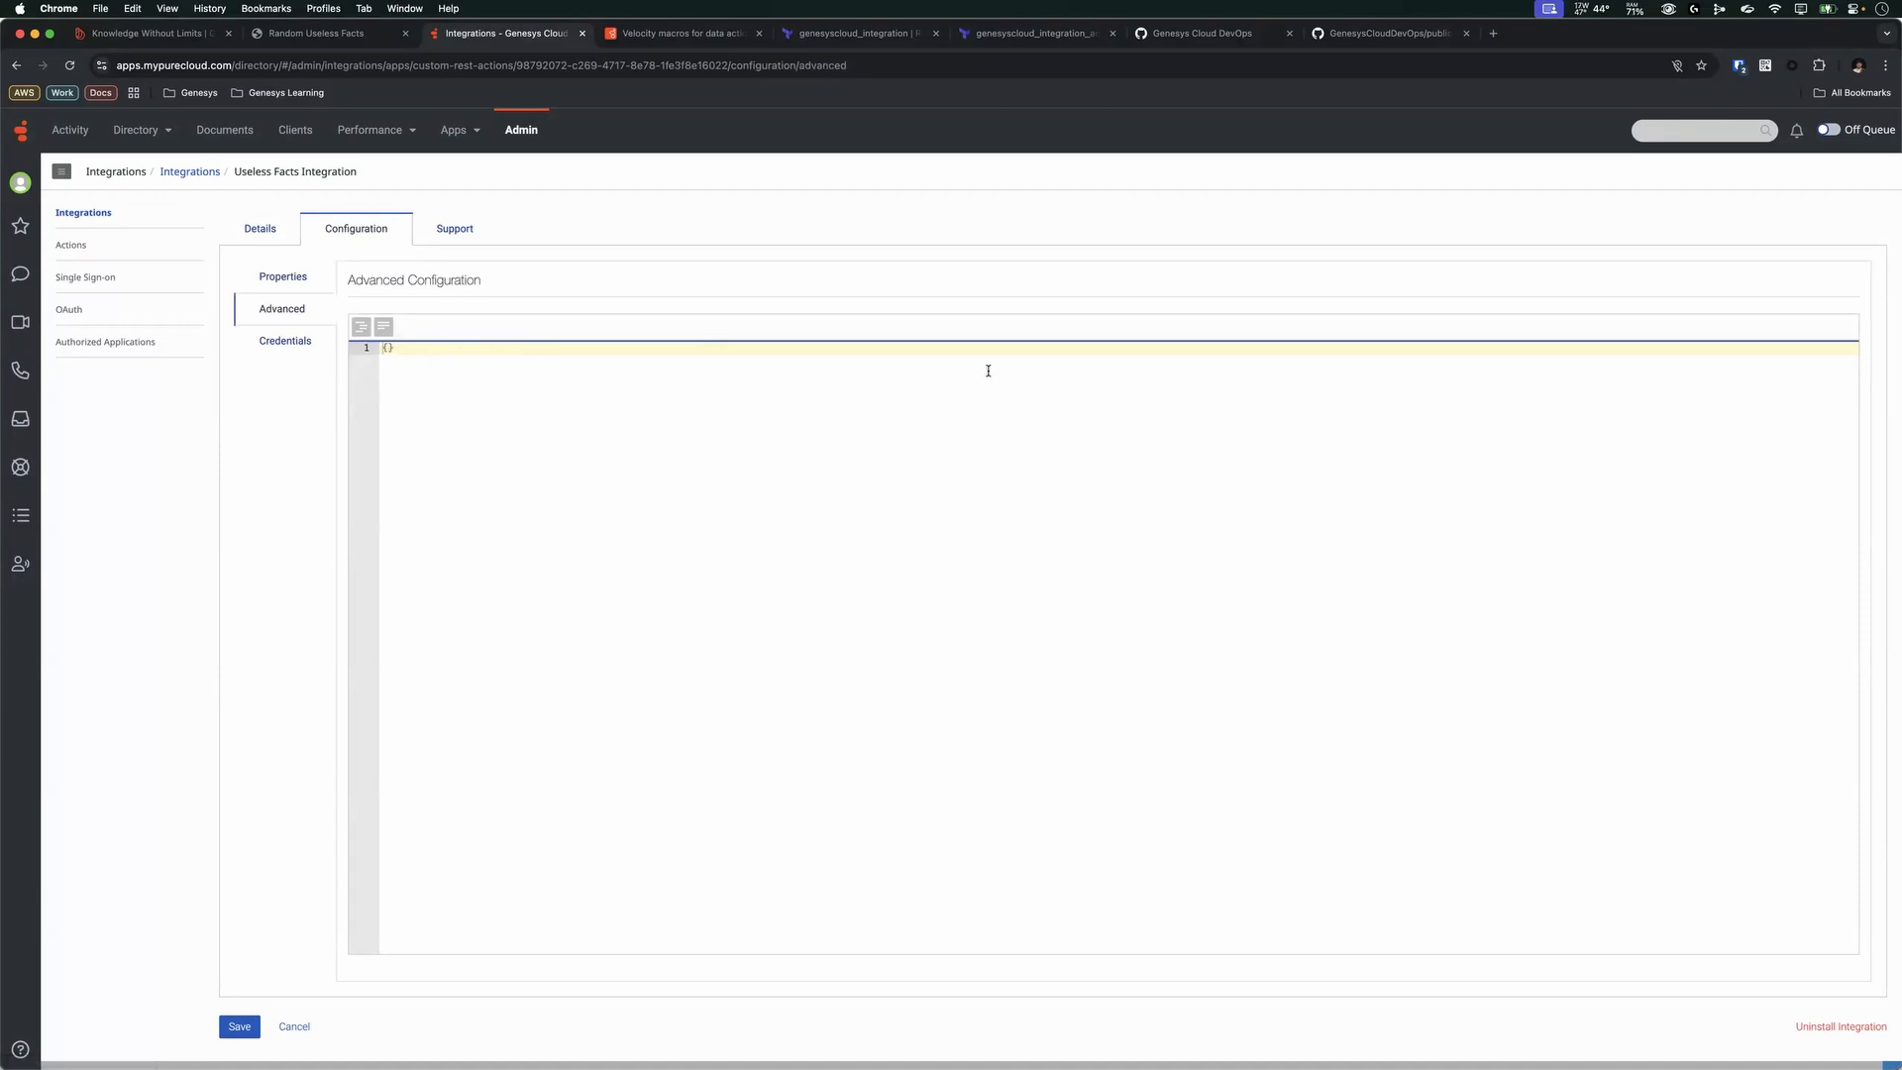
pyautogui.click(282, 338)
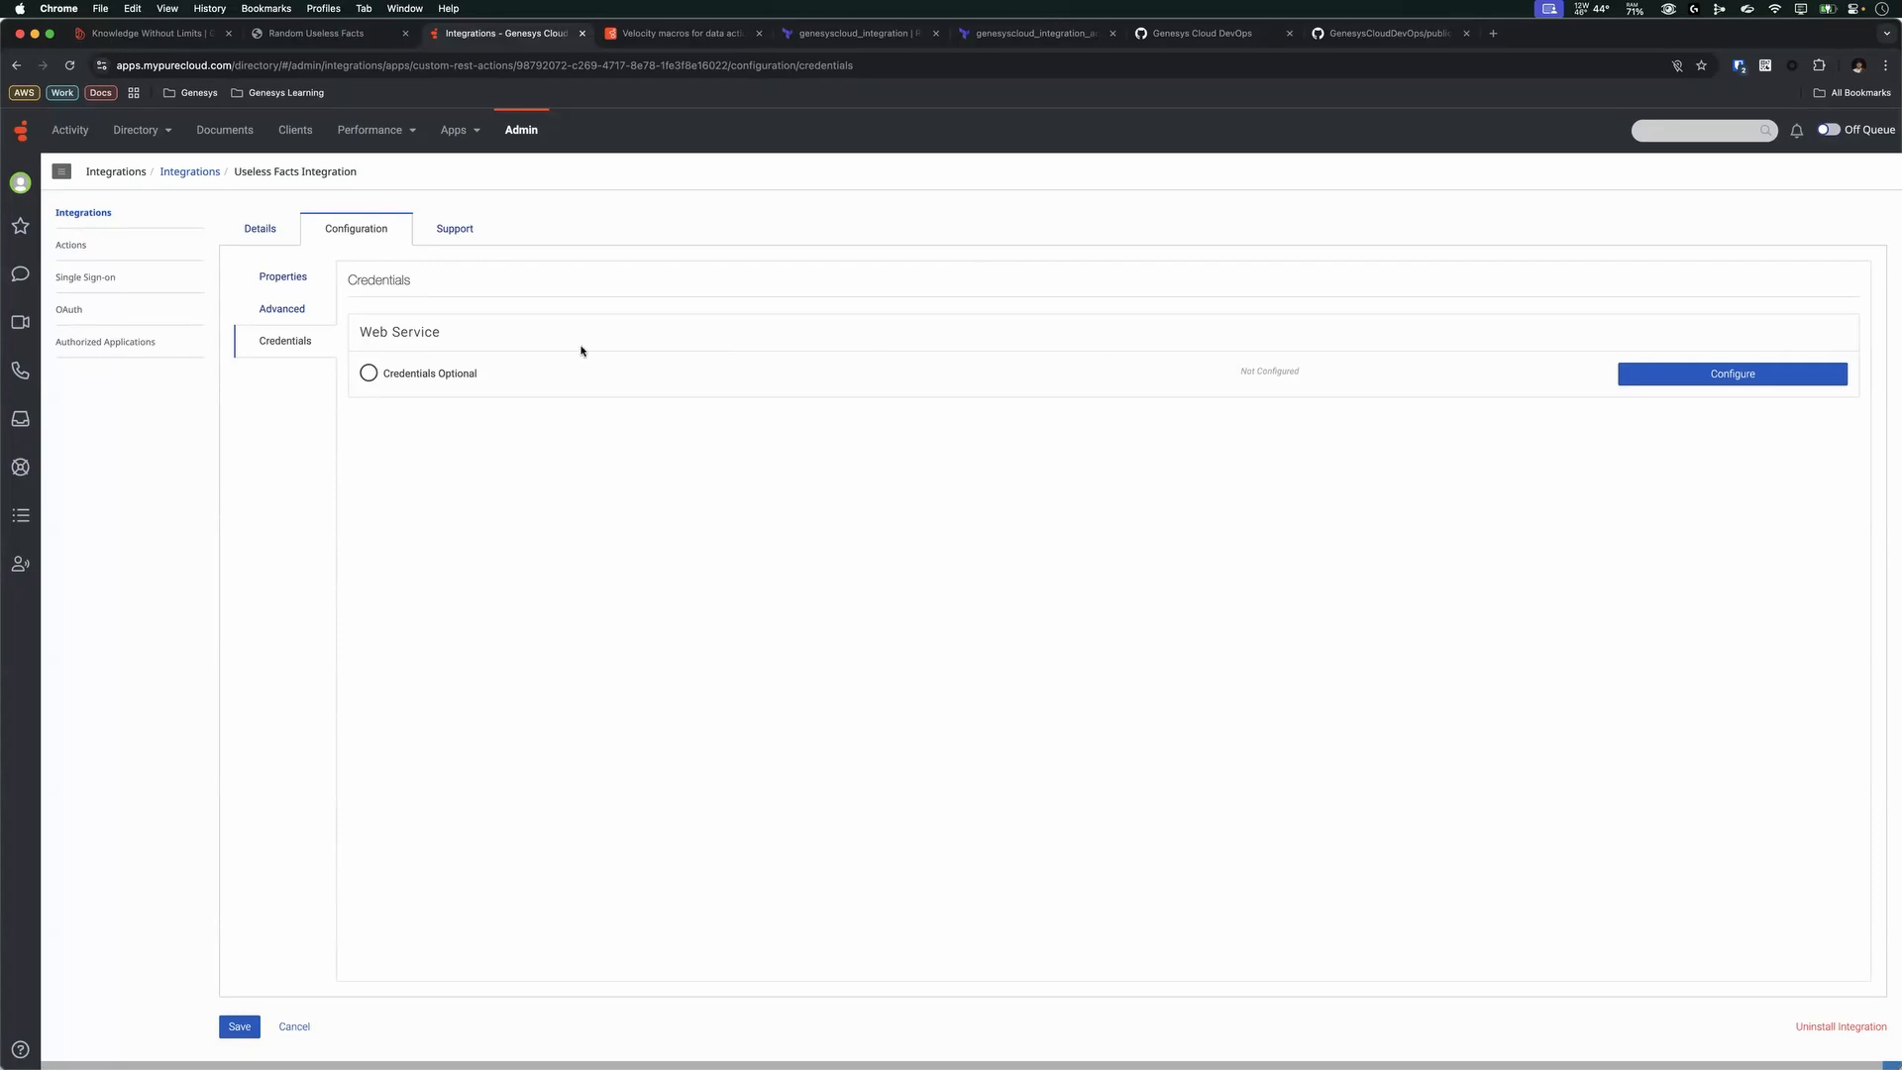
pyautogui.click(1717, 373)
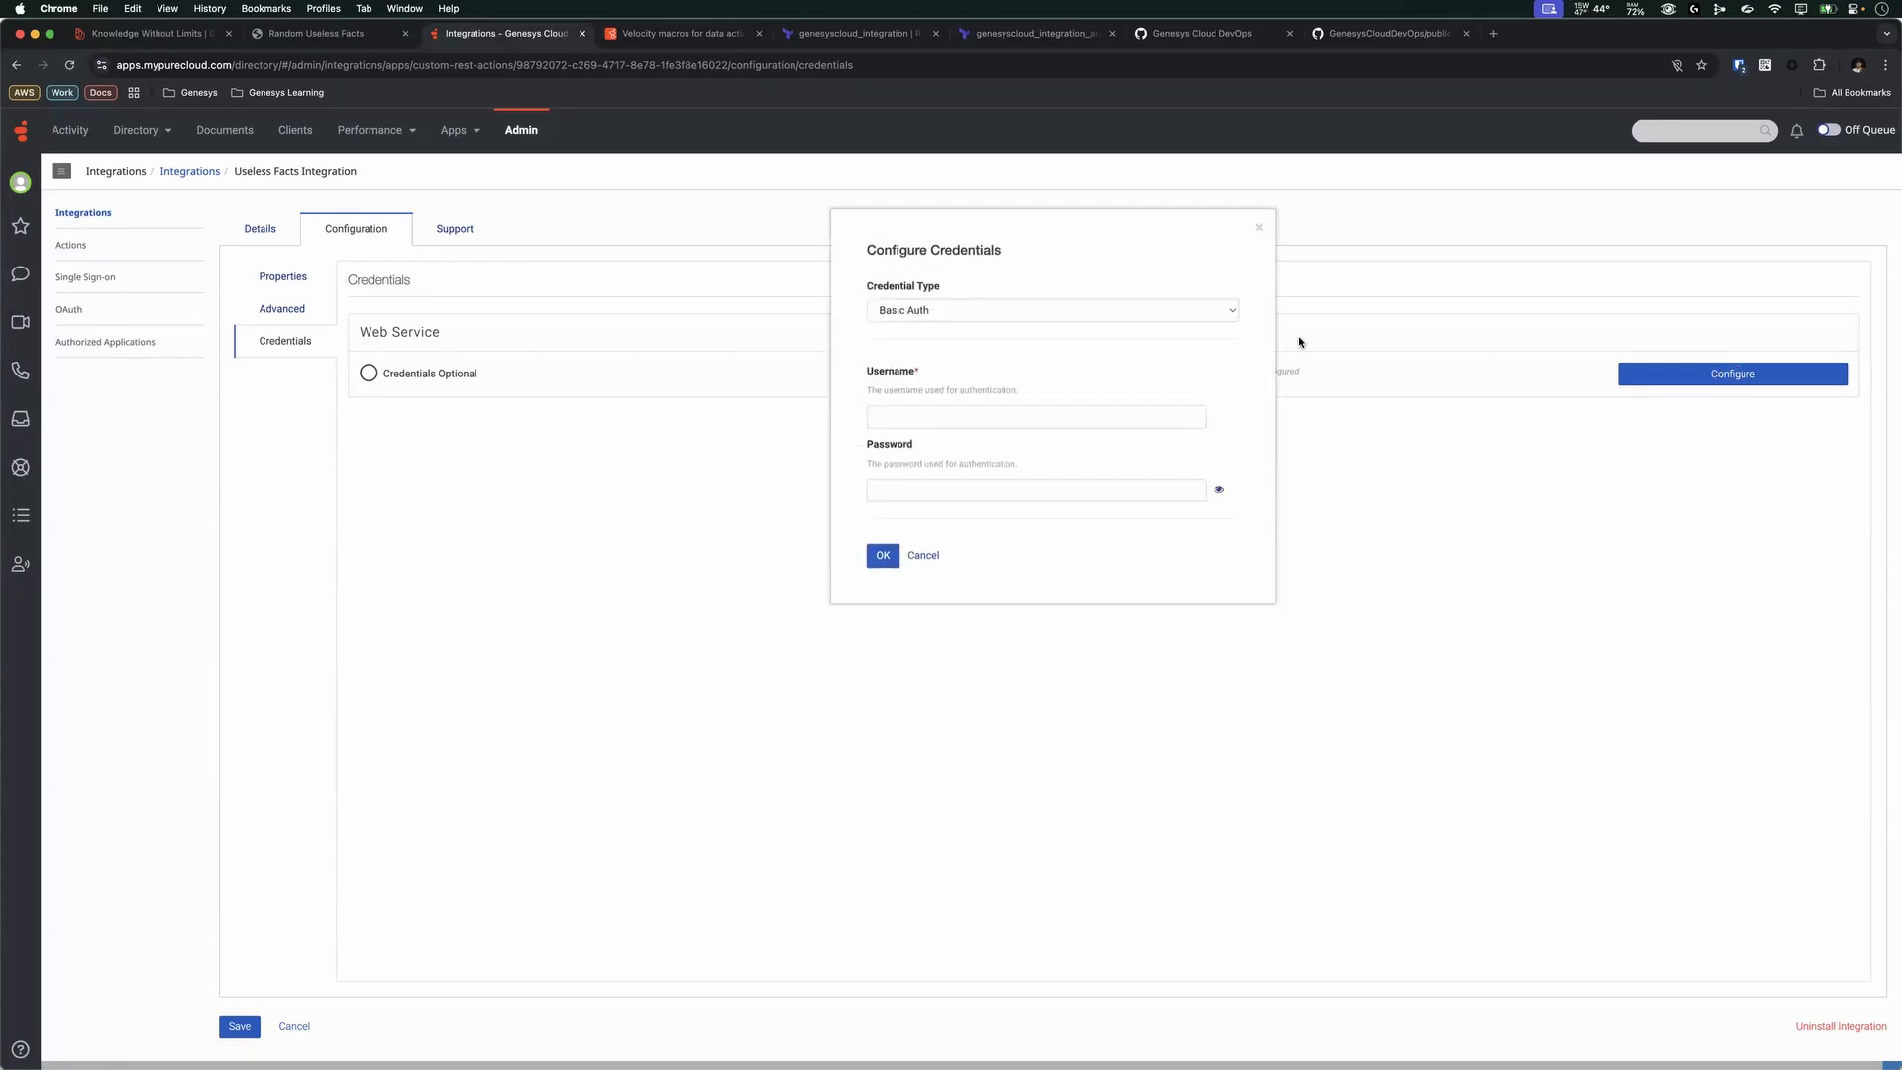
pyautogui.click(985, 315)
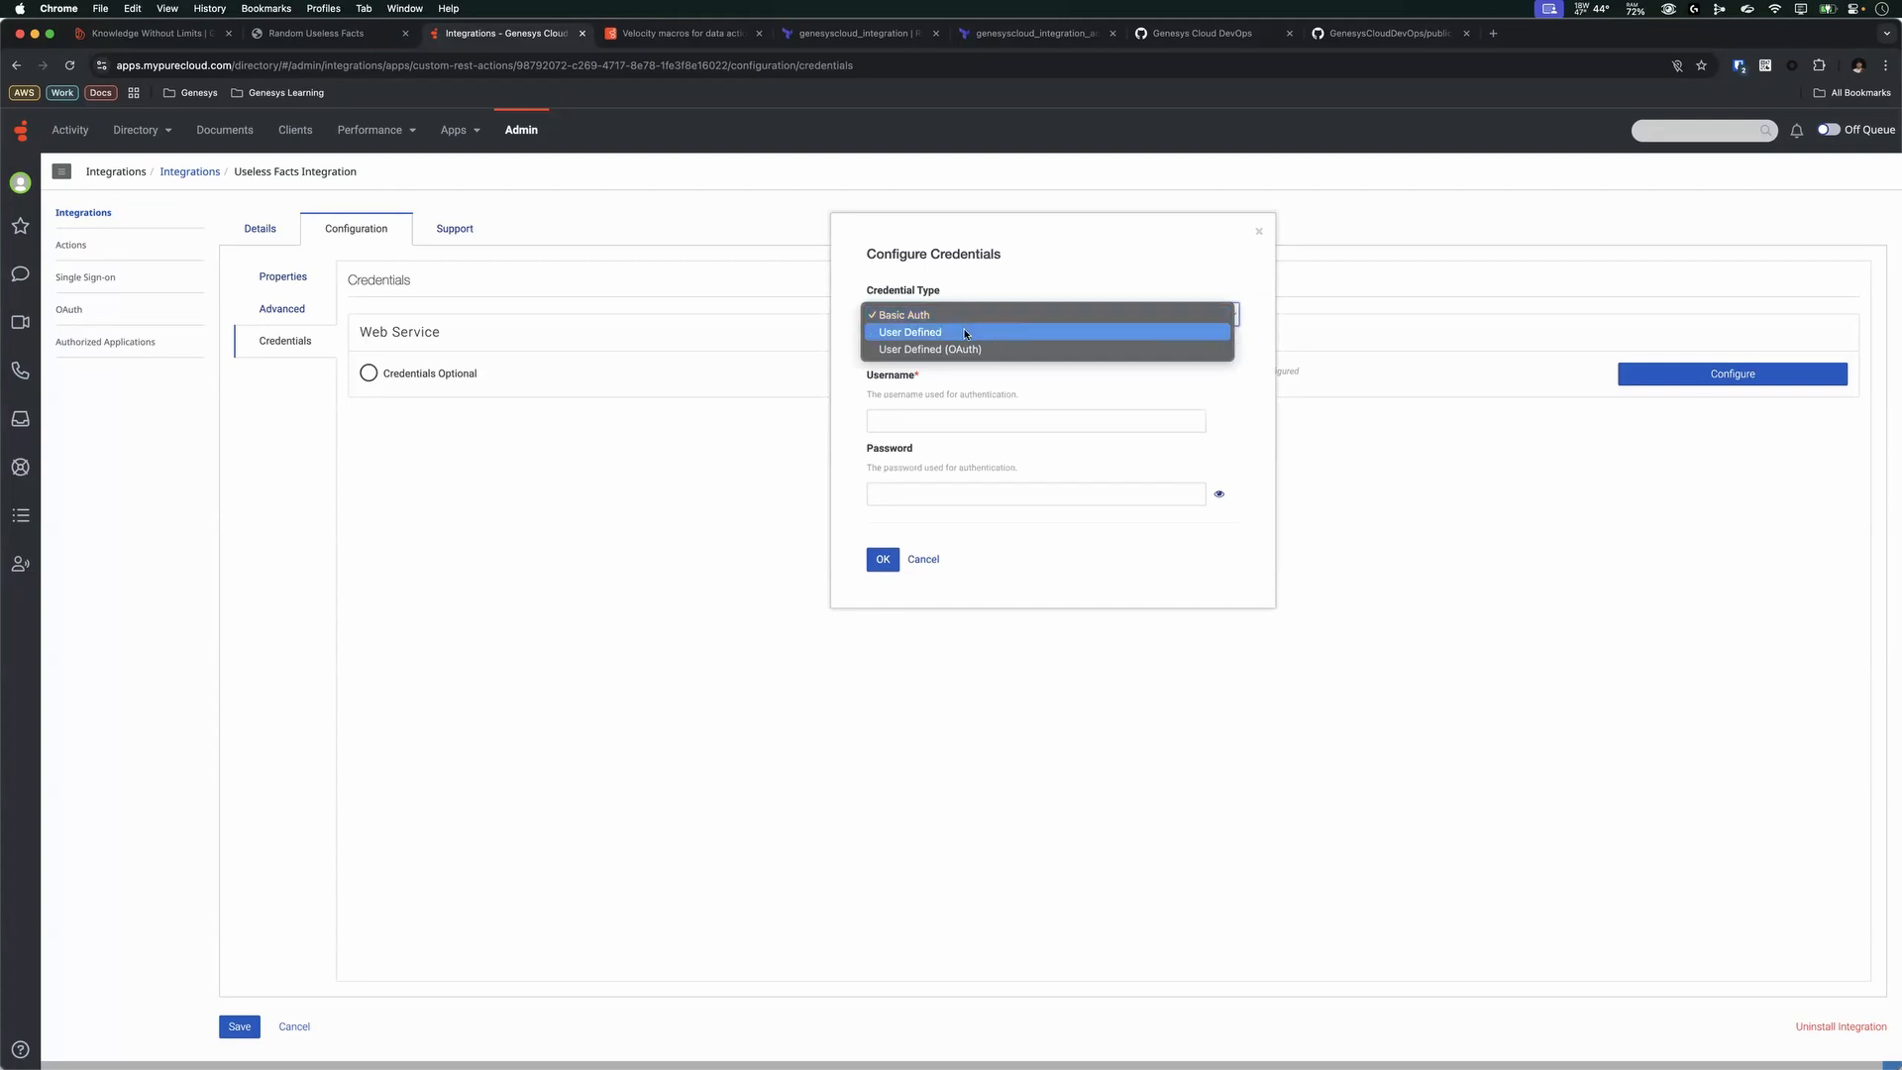
pyautogui.click(958, 331)
pyautogui.click(965, 319)
pyautogui.click(986, 334)
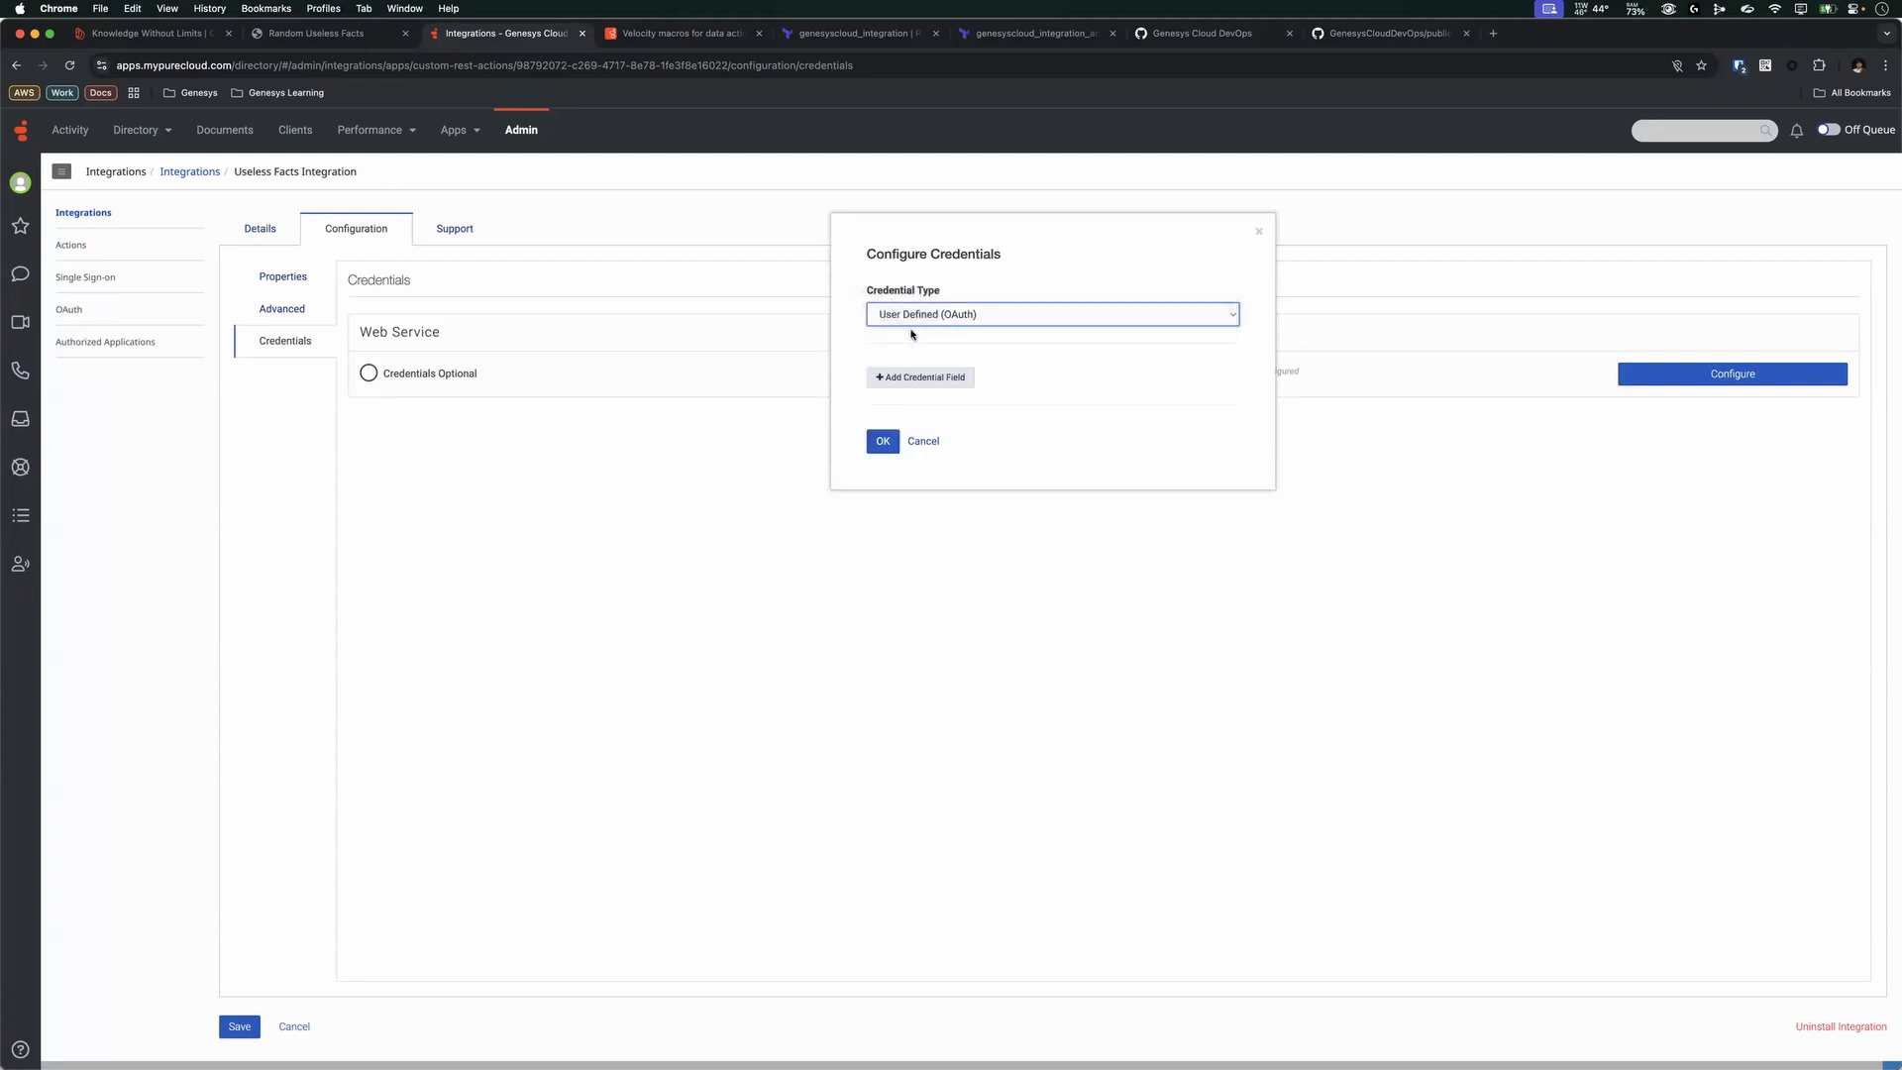
pyautogui.click(923, 441)
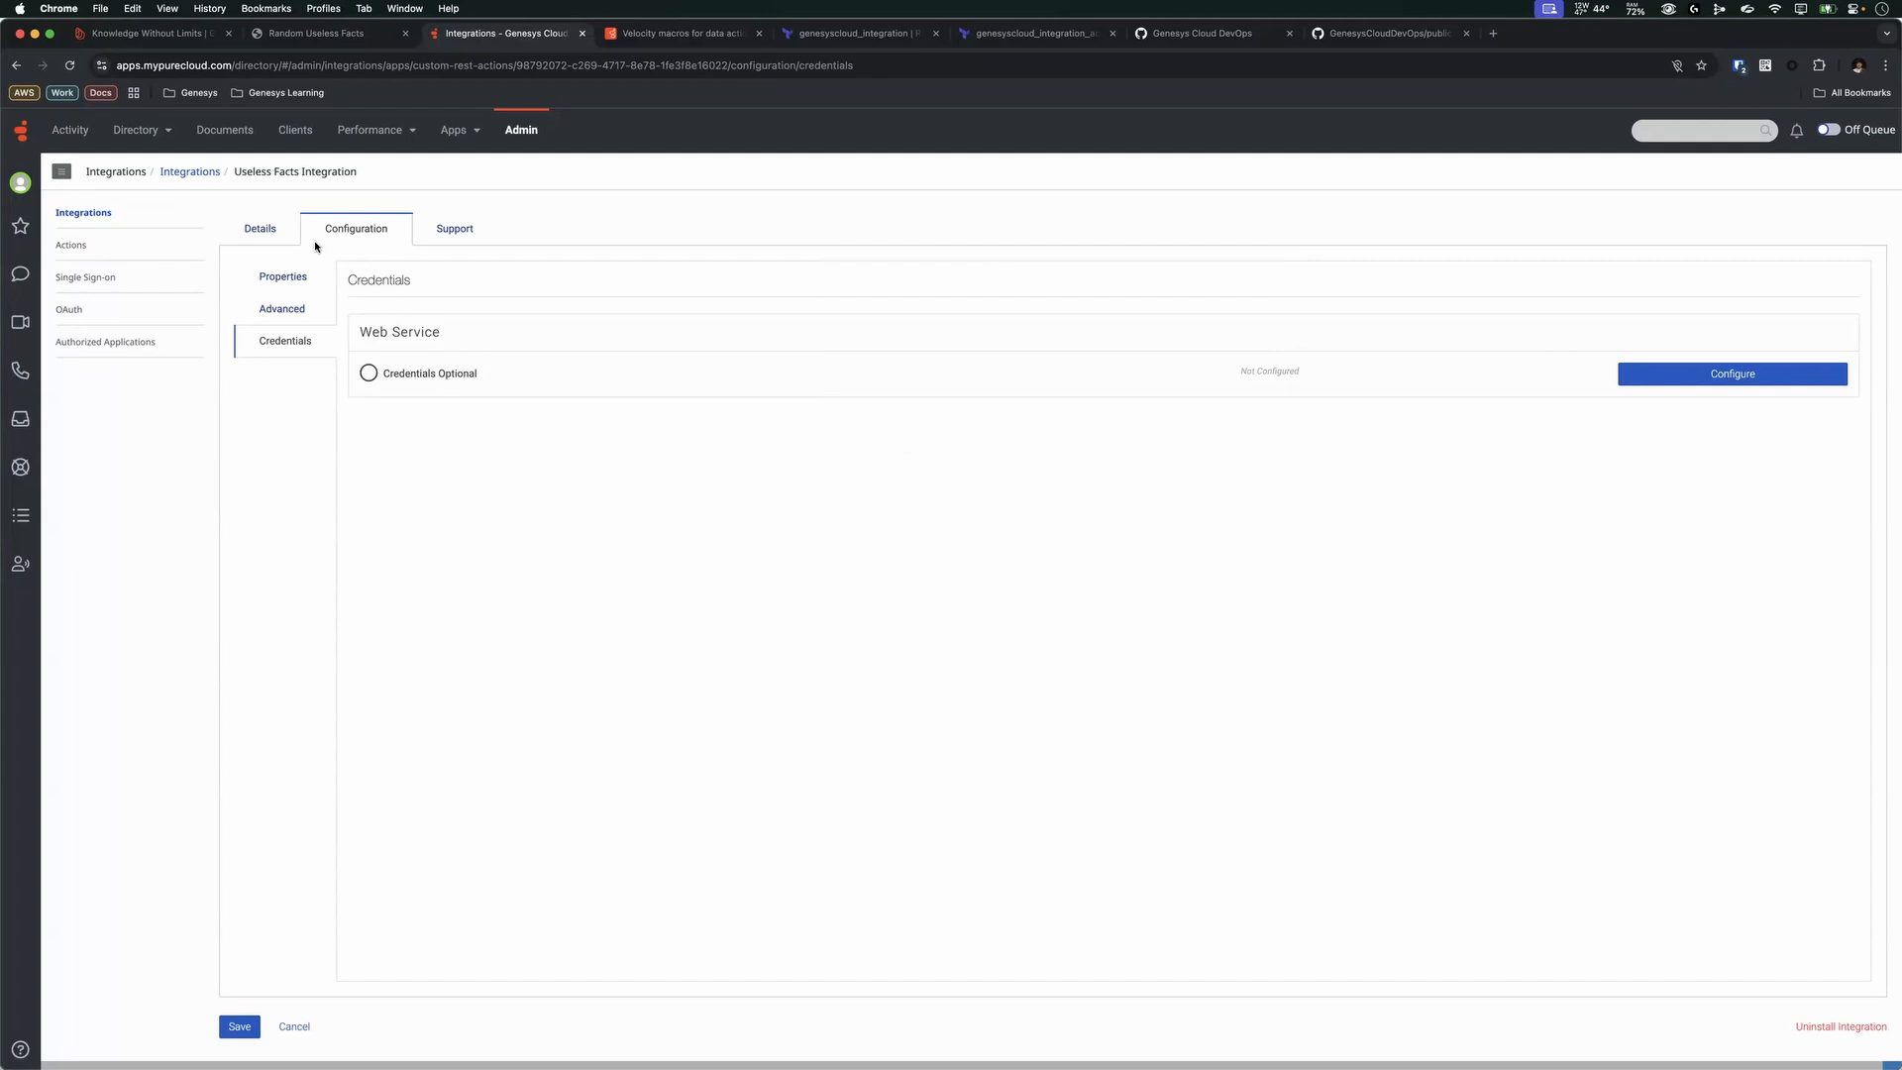
pyautogui.click(440, 231)
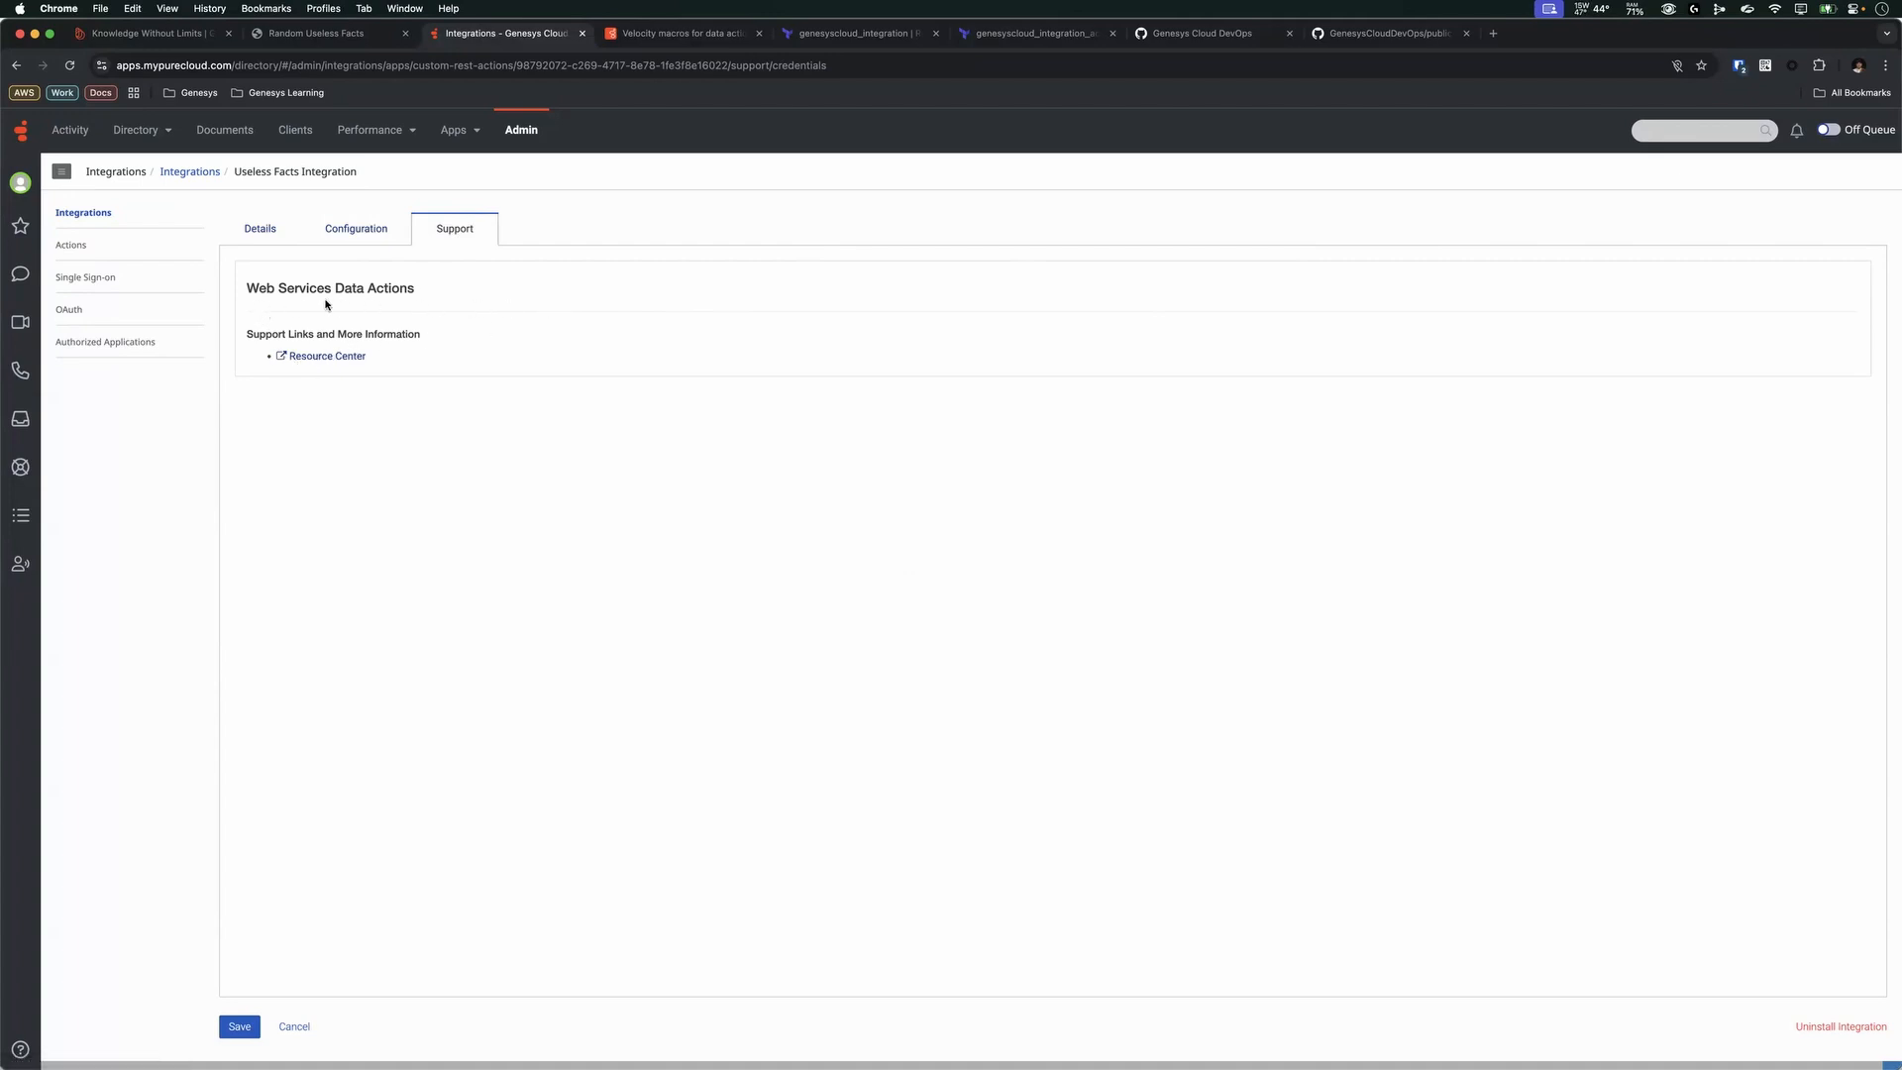
# - Activate the Useless Facts Integration and save it
pyautogui.click(246, 232)
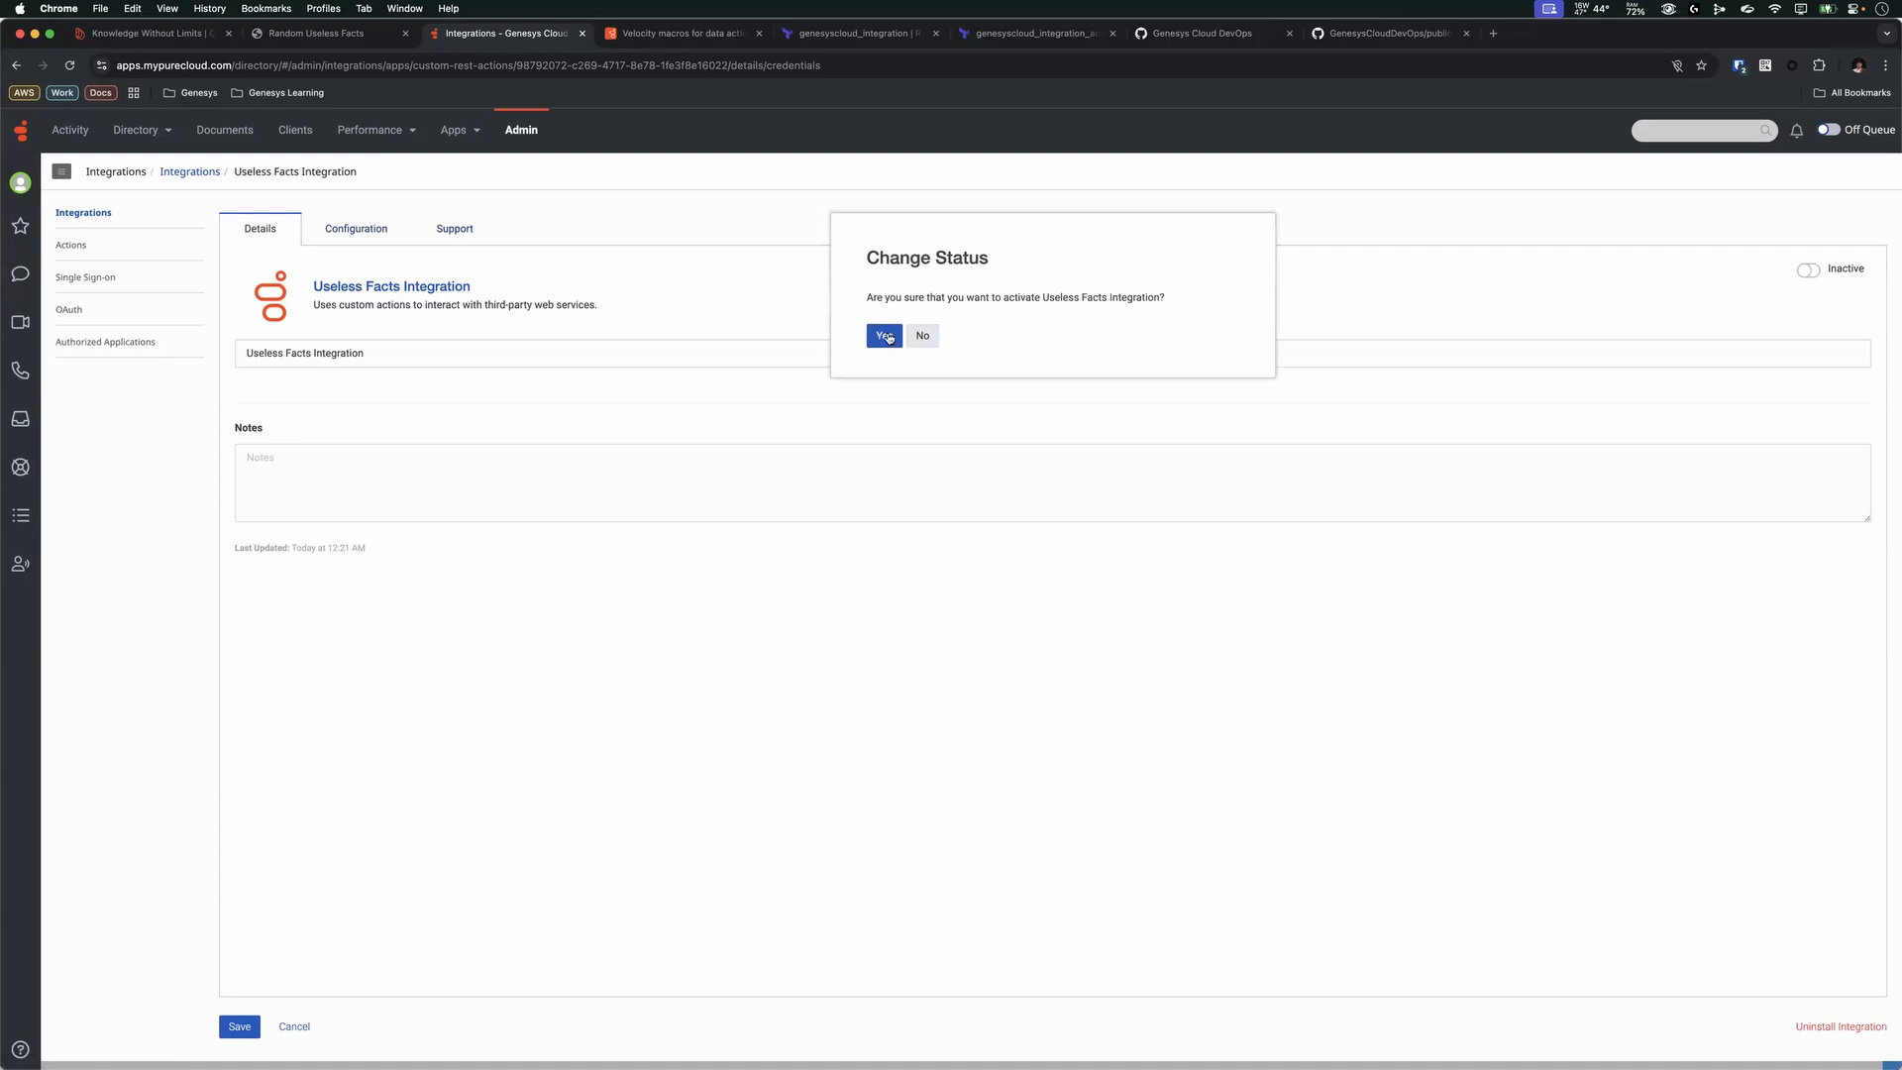
pyautogui.click(887, 336)
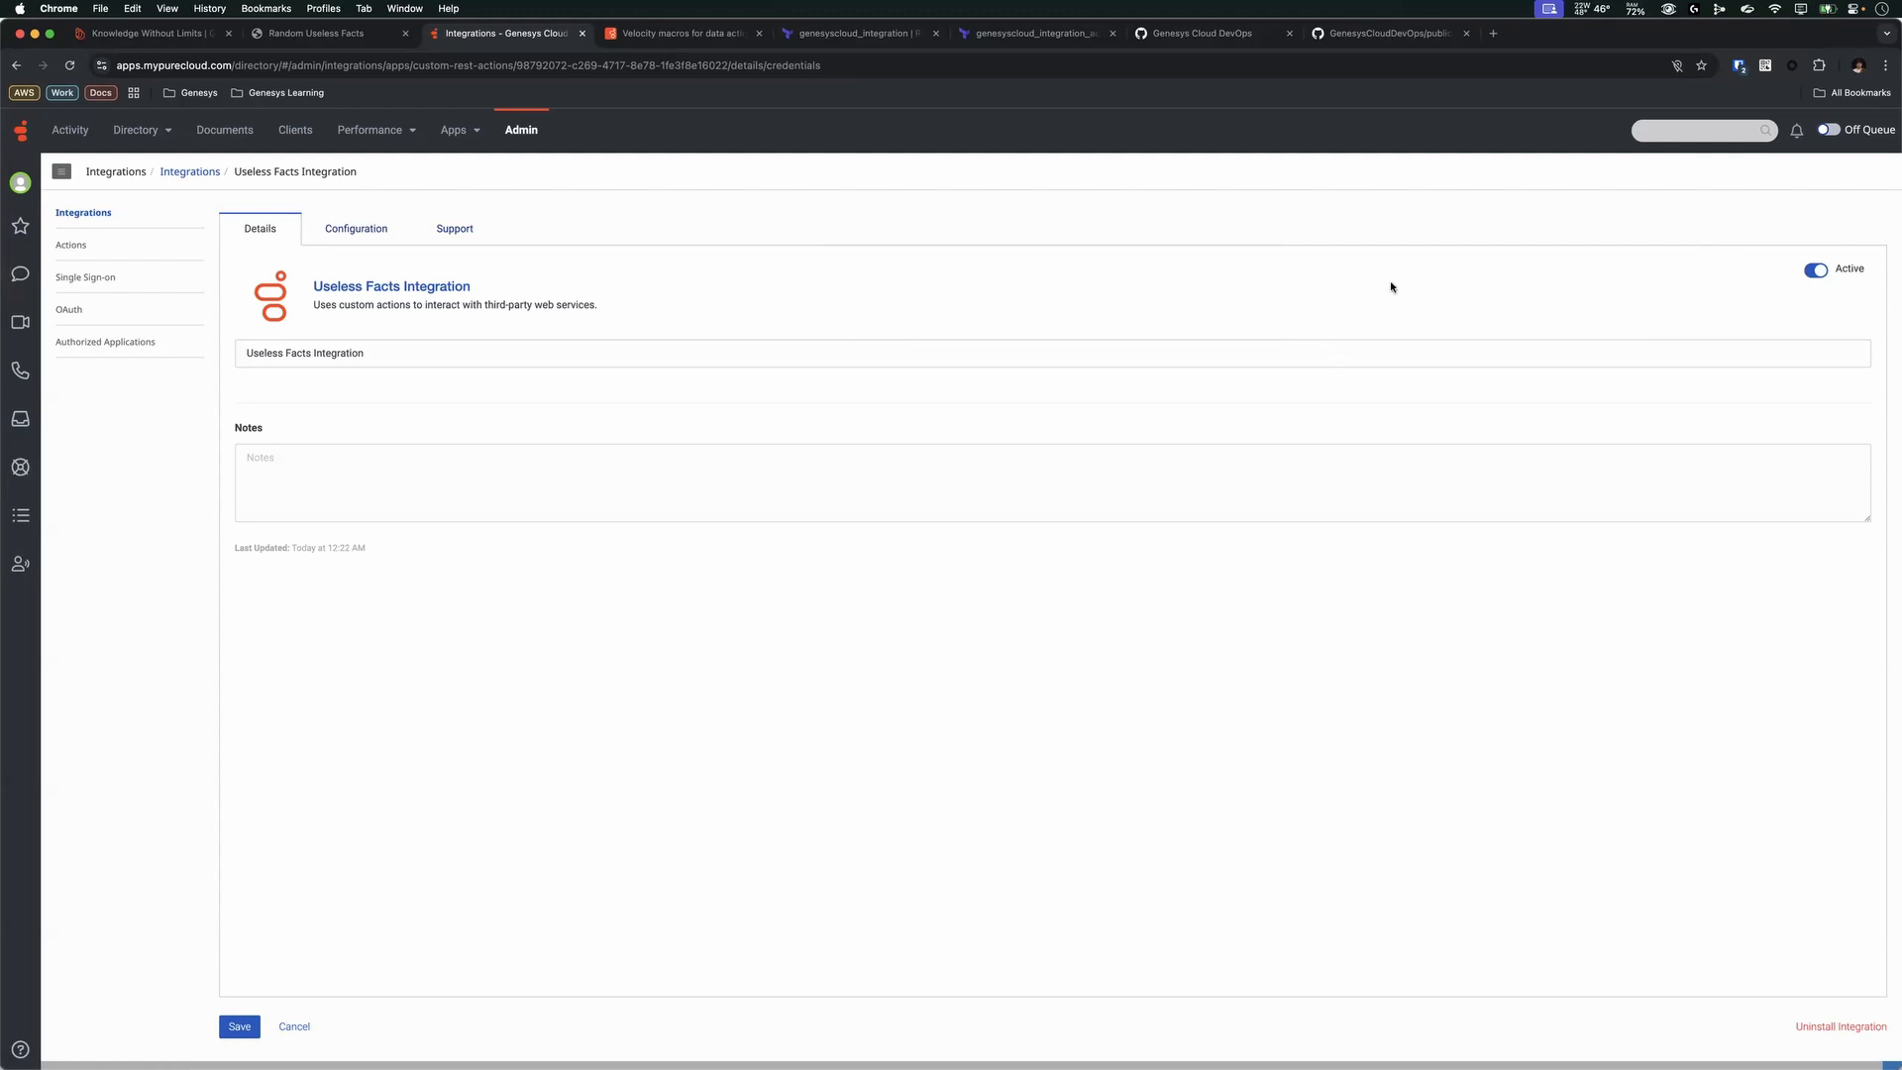
pyautogui.click(239, 1025)
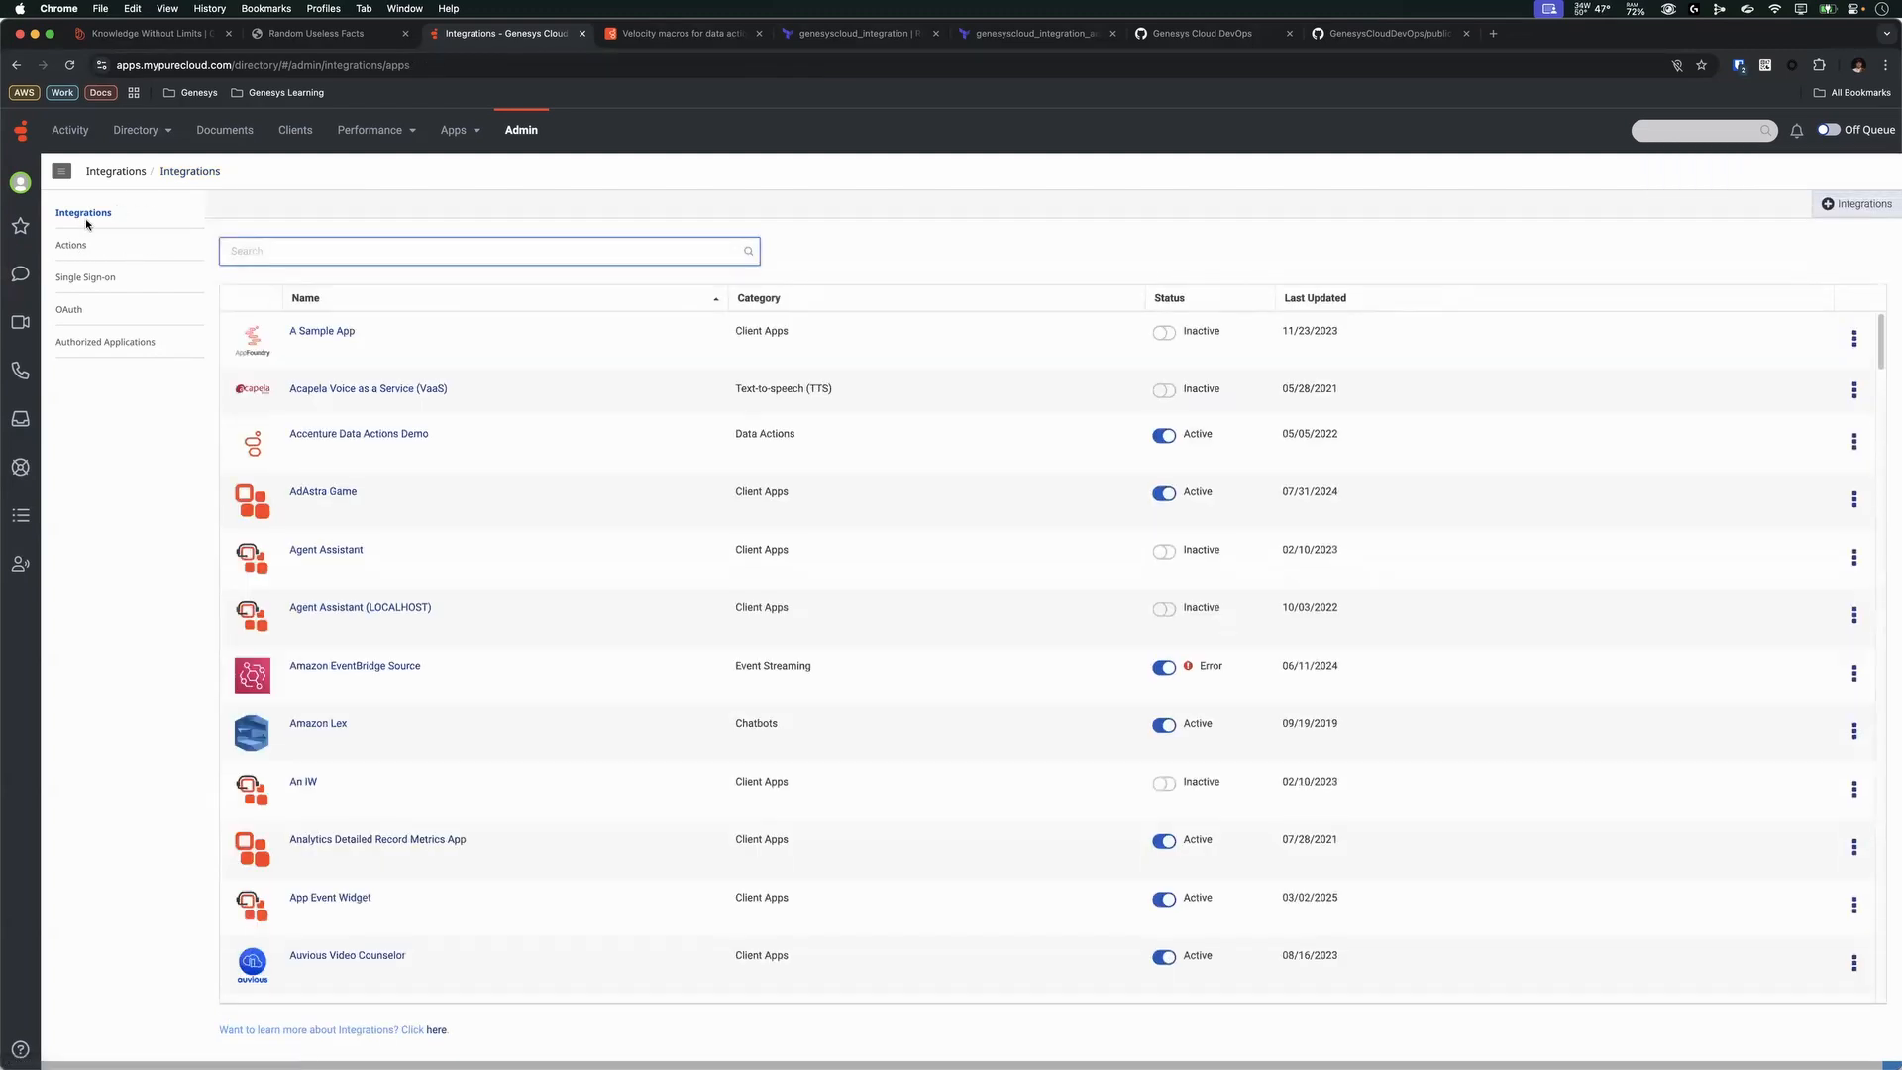
# - Add a data action named "Get Random Fact" to the Useless Facts Integration and open its contracts setup
pyautogui.click(68, 248)
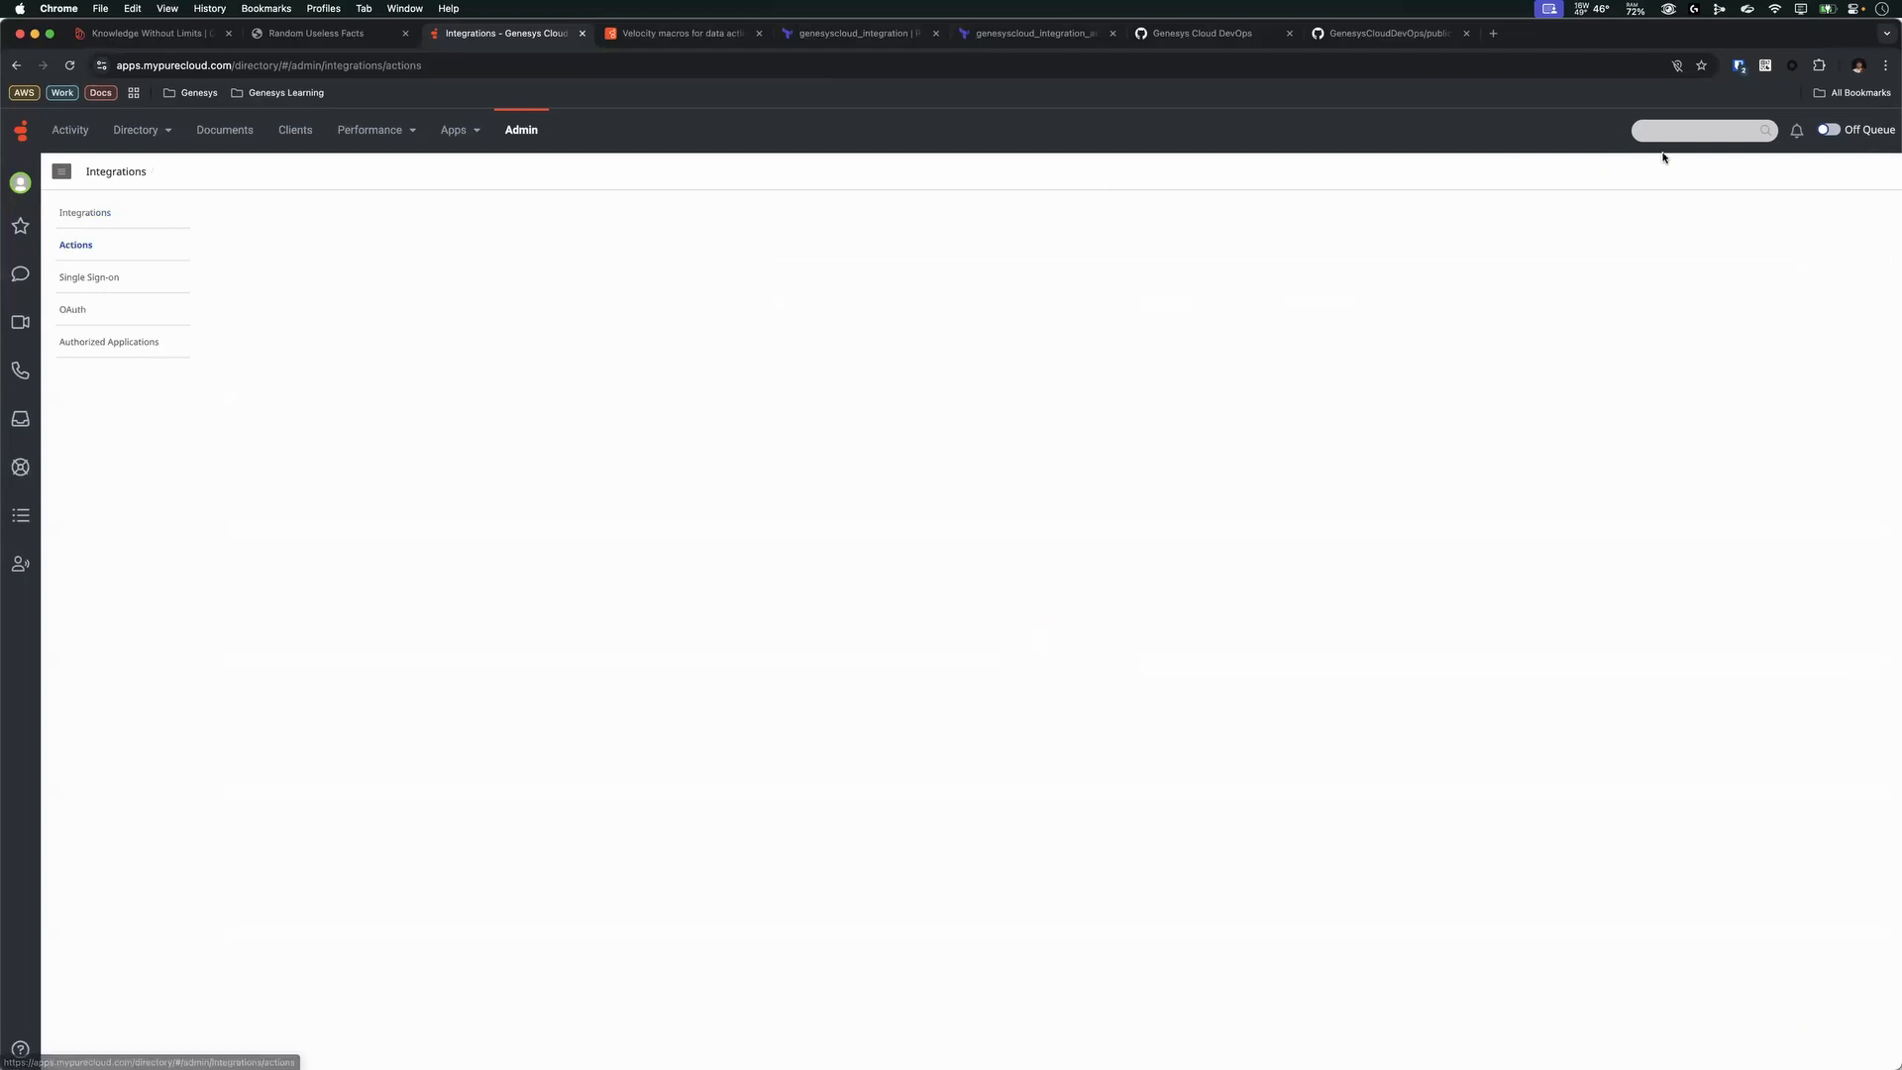
pyautogui.click(1843, 208)
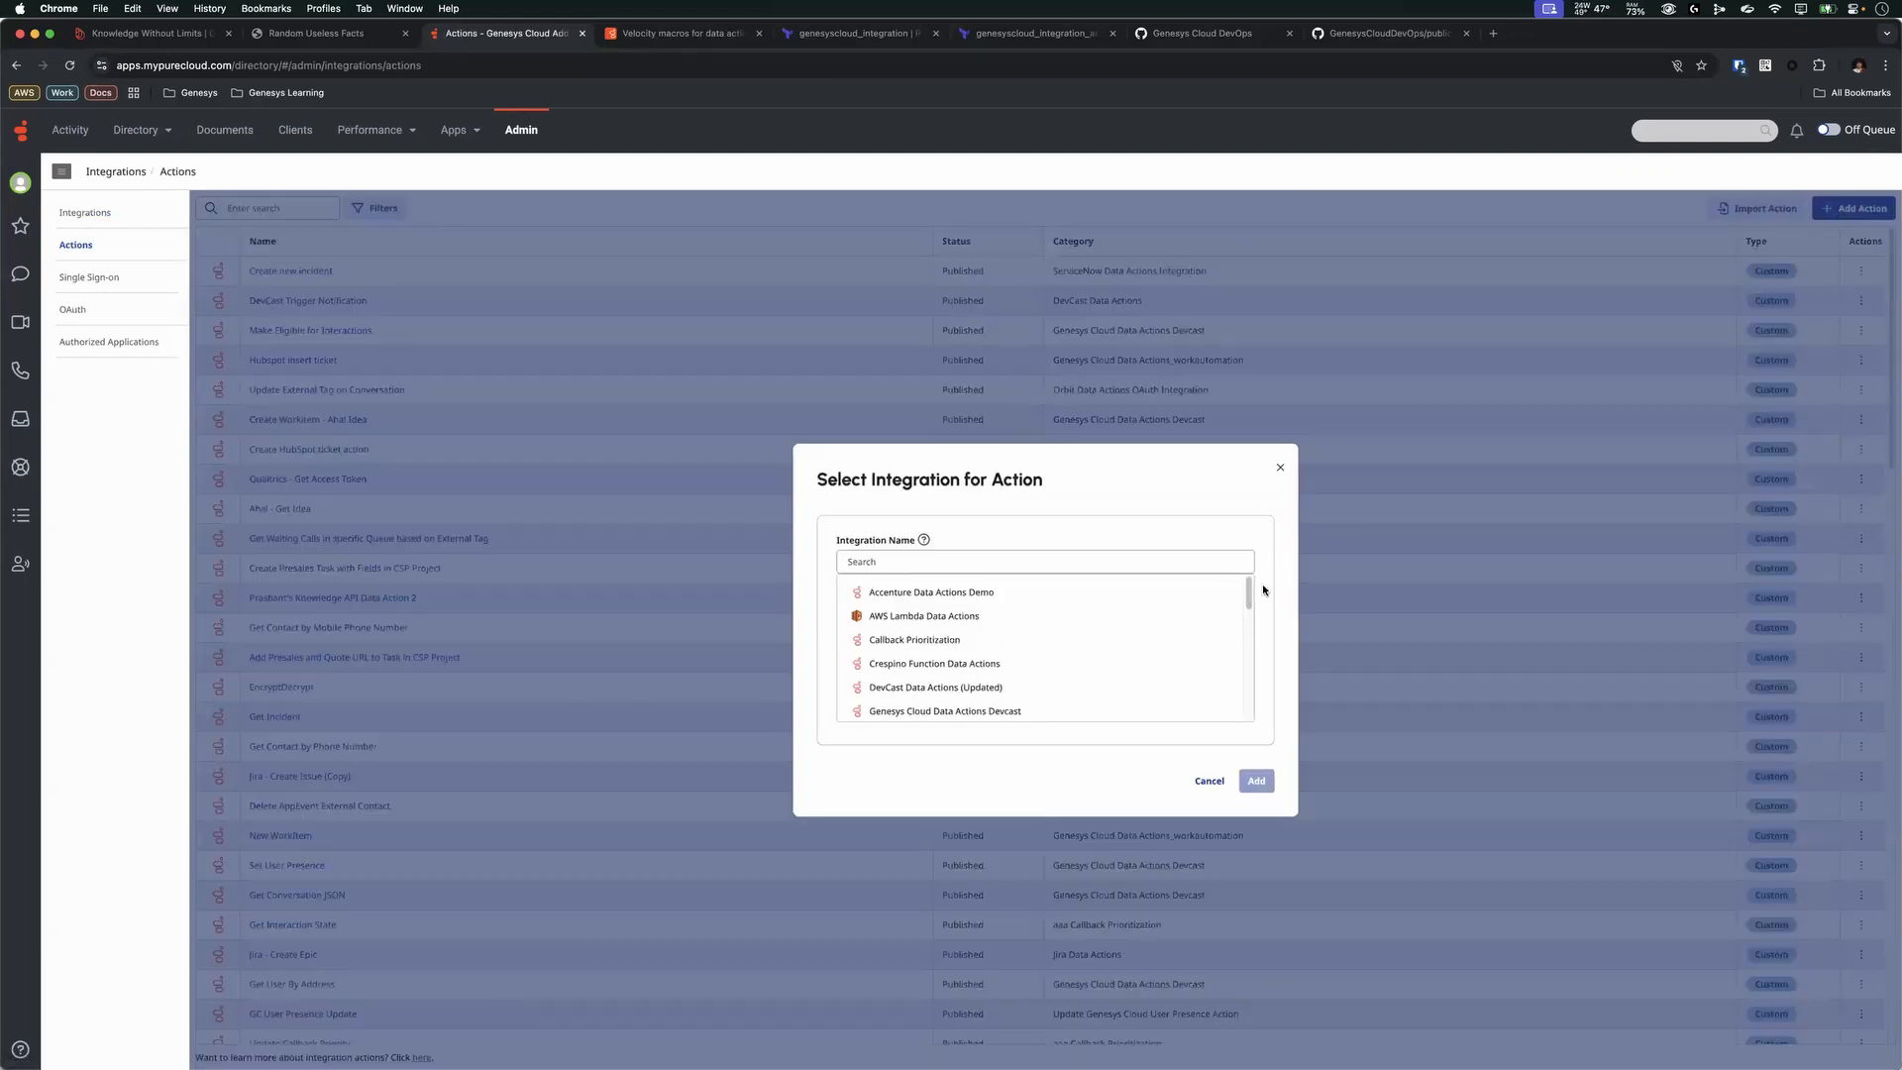
pyautogui.moveTo(1248, 594); pyautogui.dragTo(1246, 699)
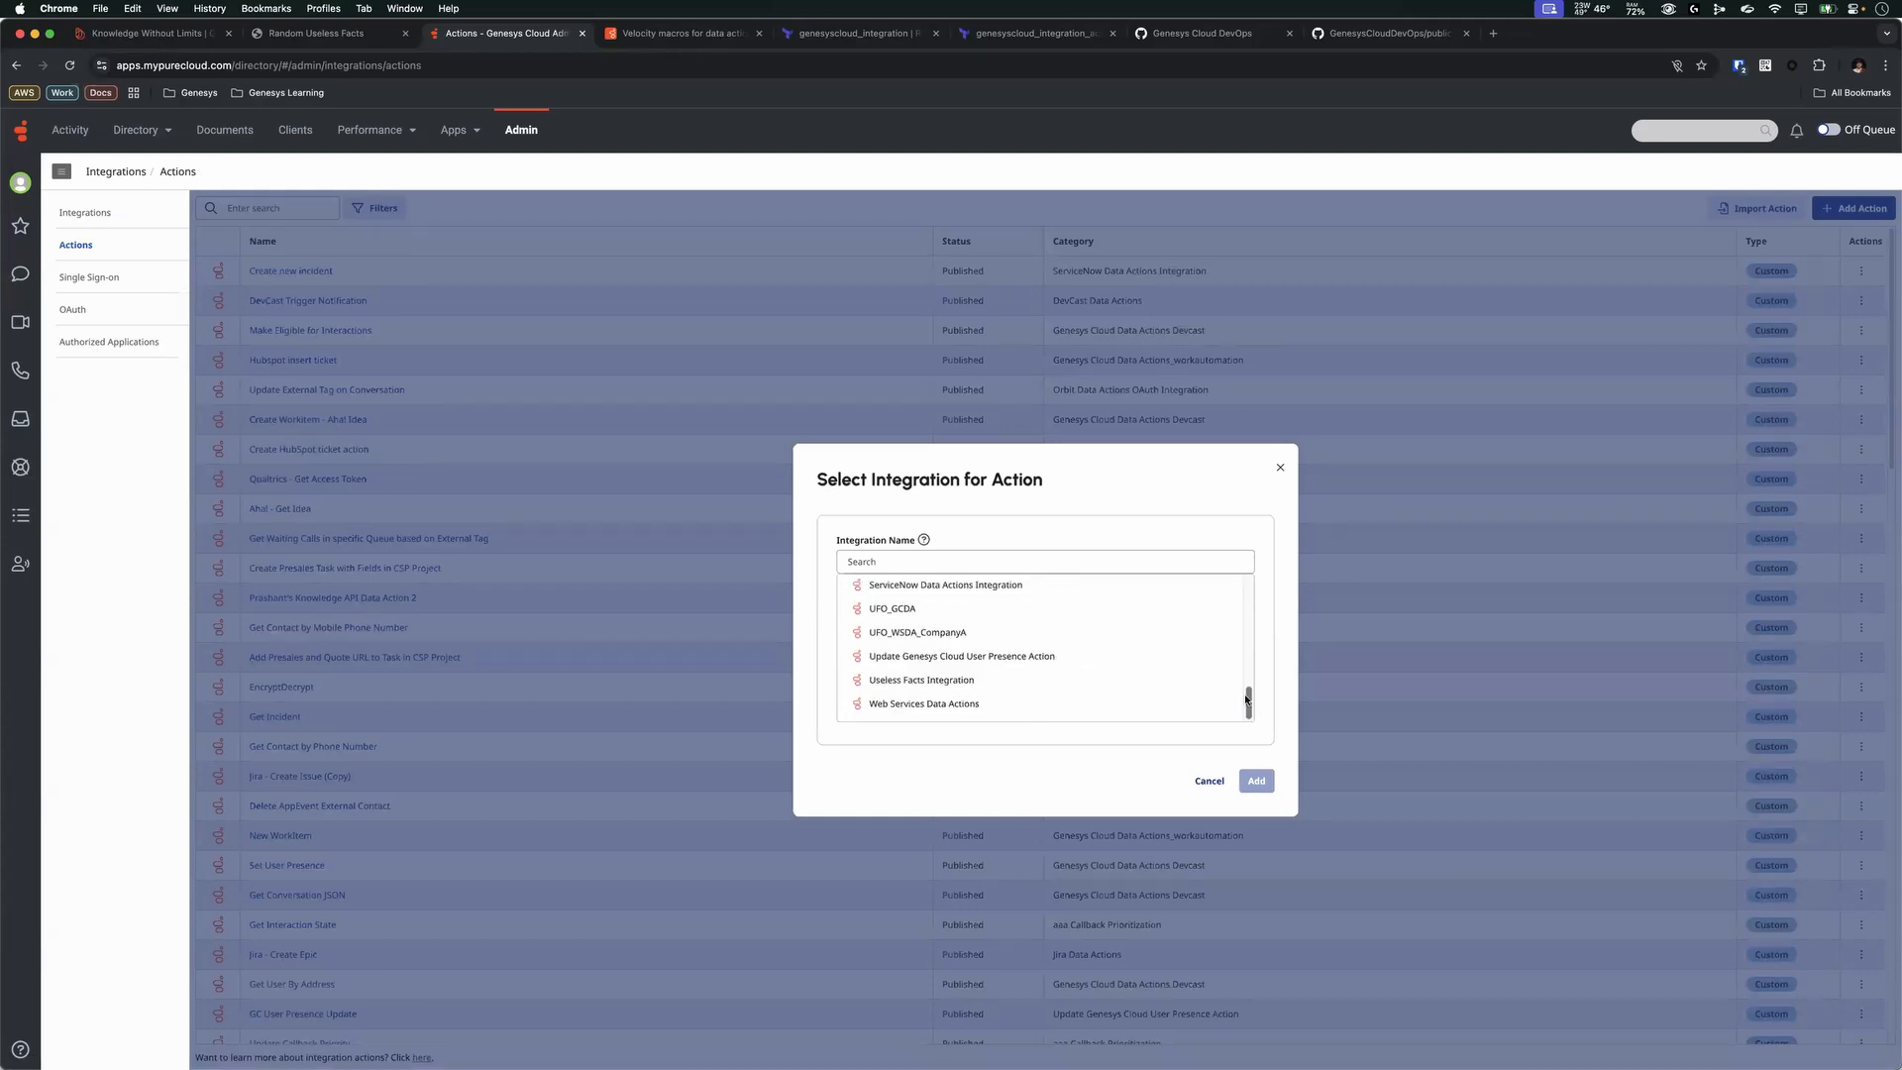
pyautogui.click(987, 683)
pyautogui.click(937, 666)
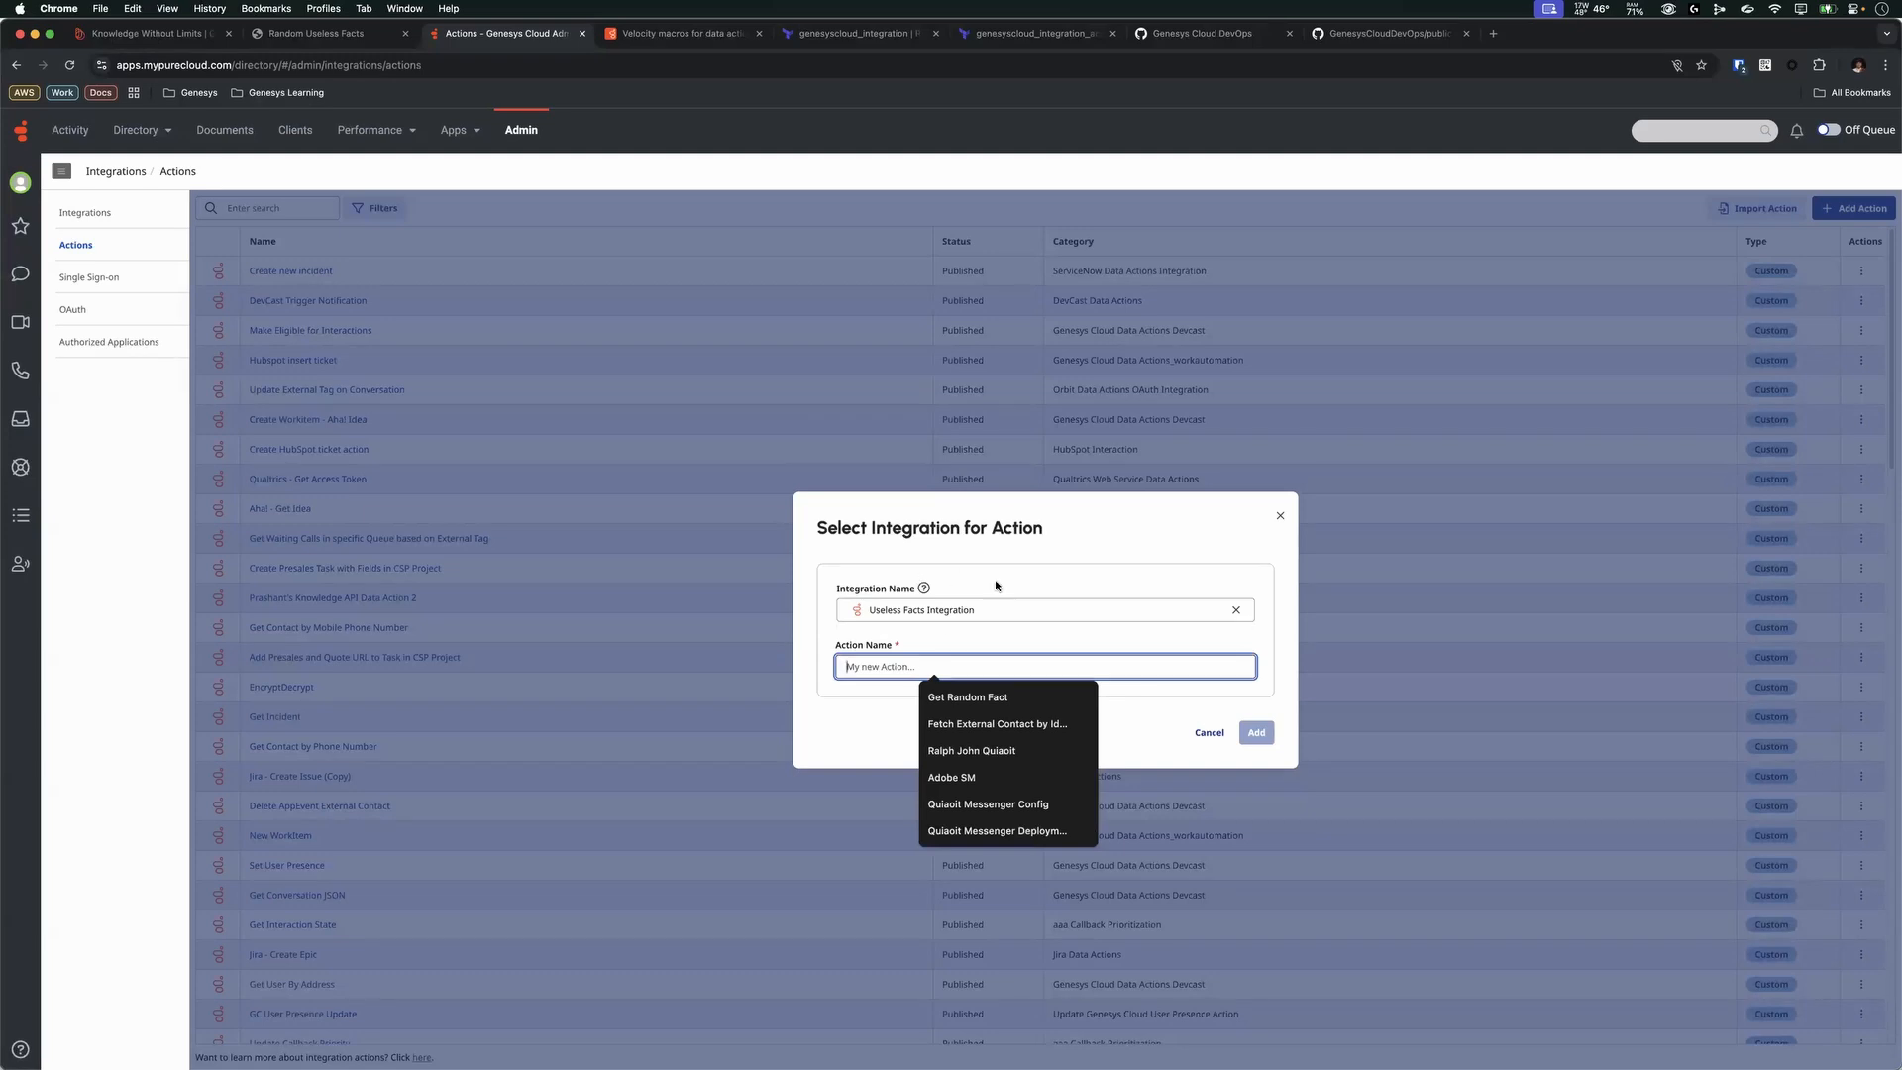
pyautogui.write('Get Random Fact')
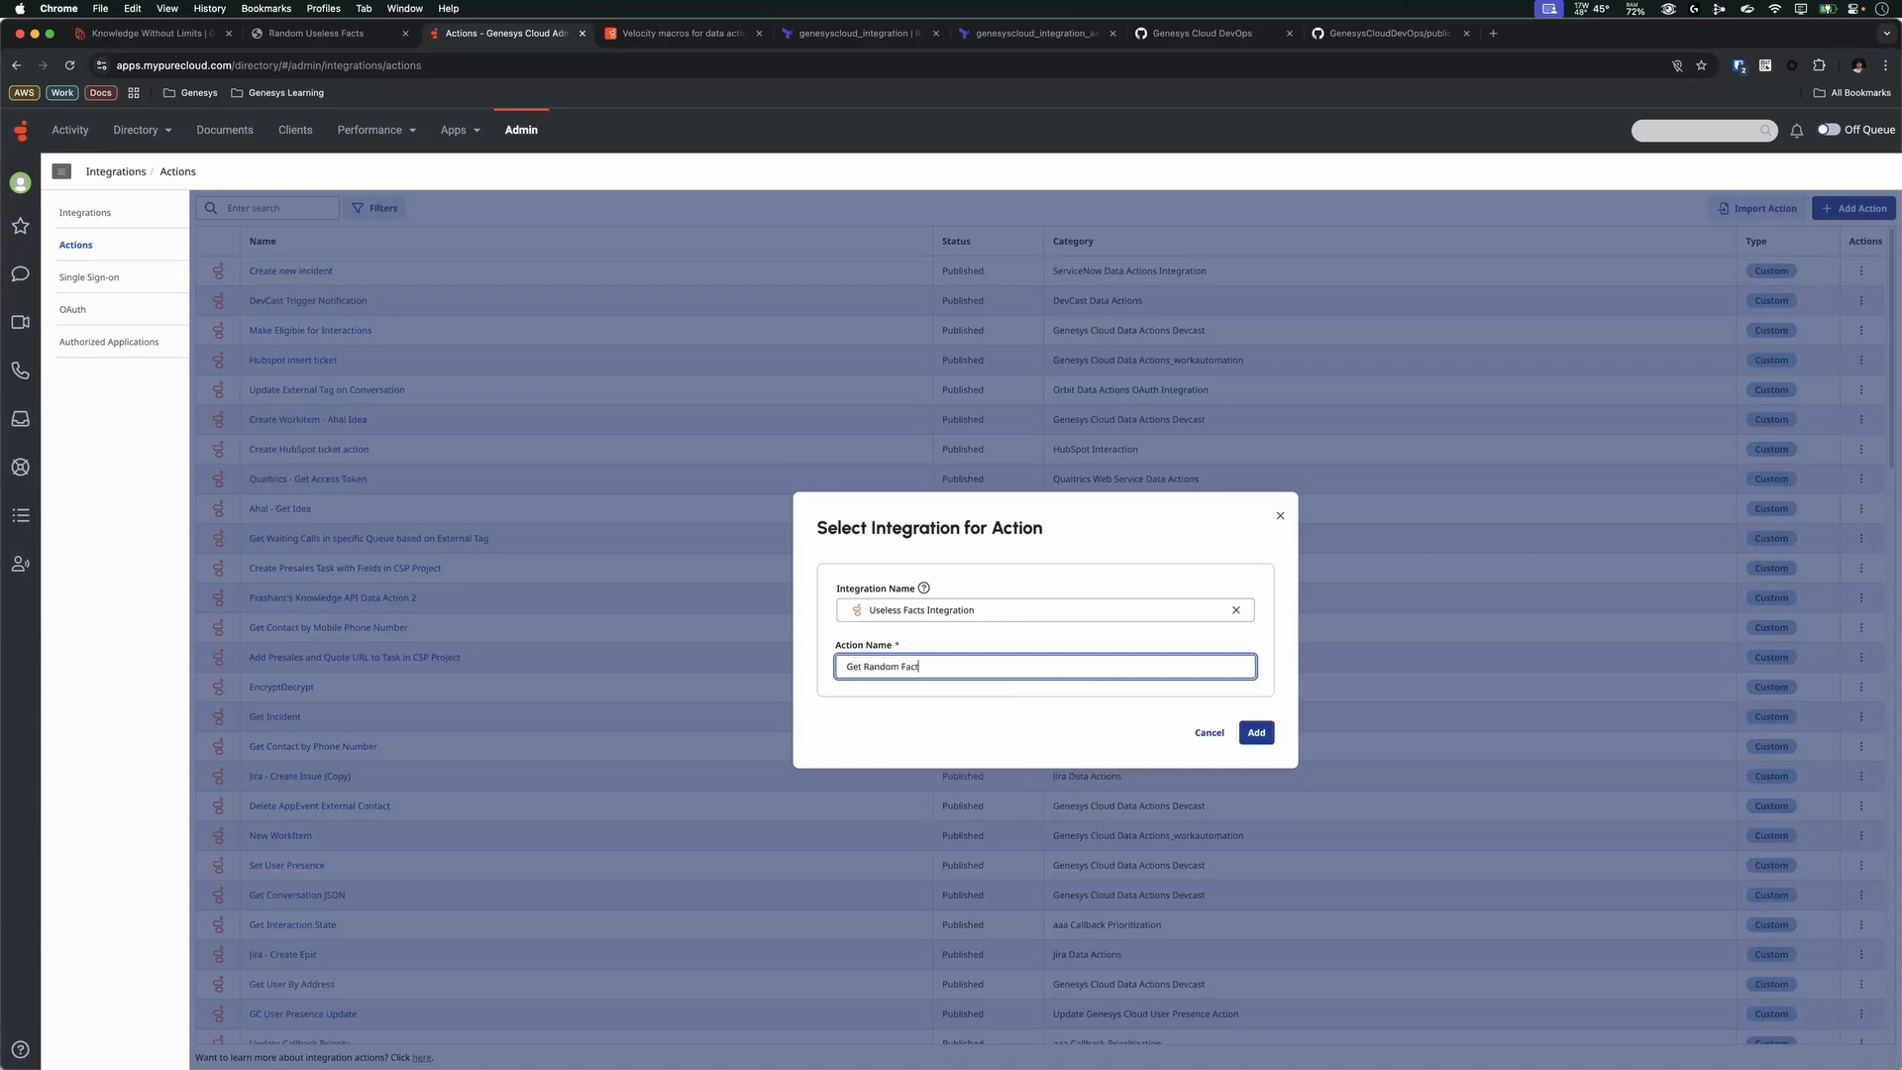
pyautogui.click(1254, 731)
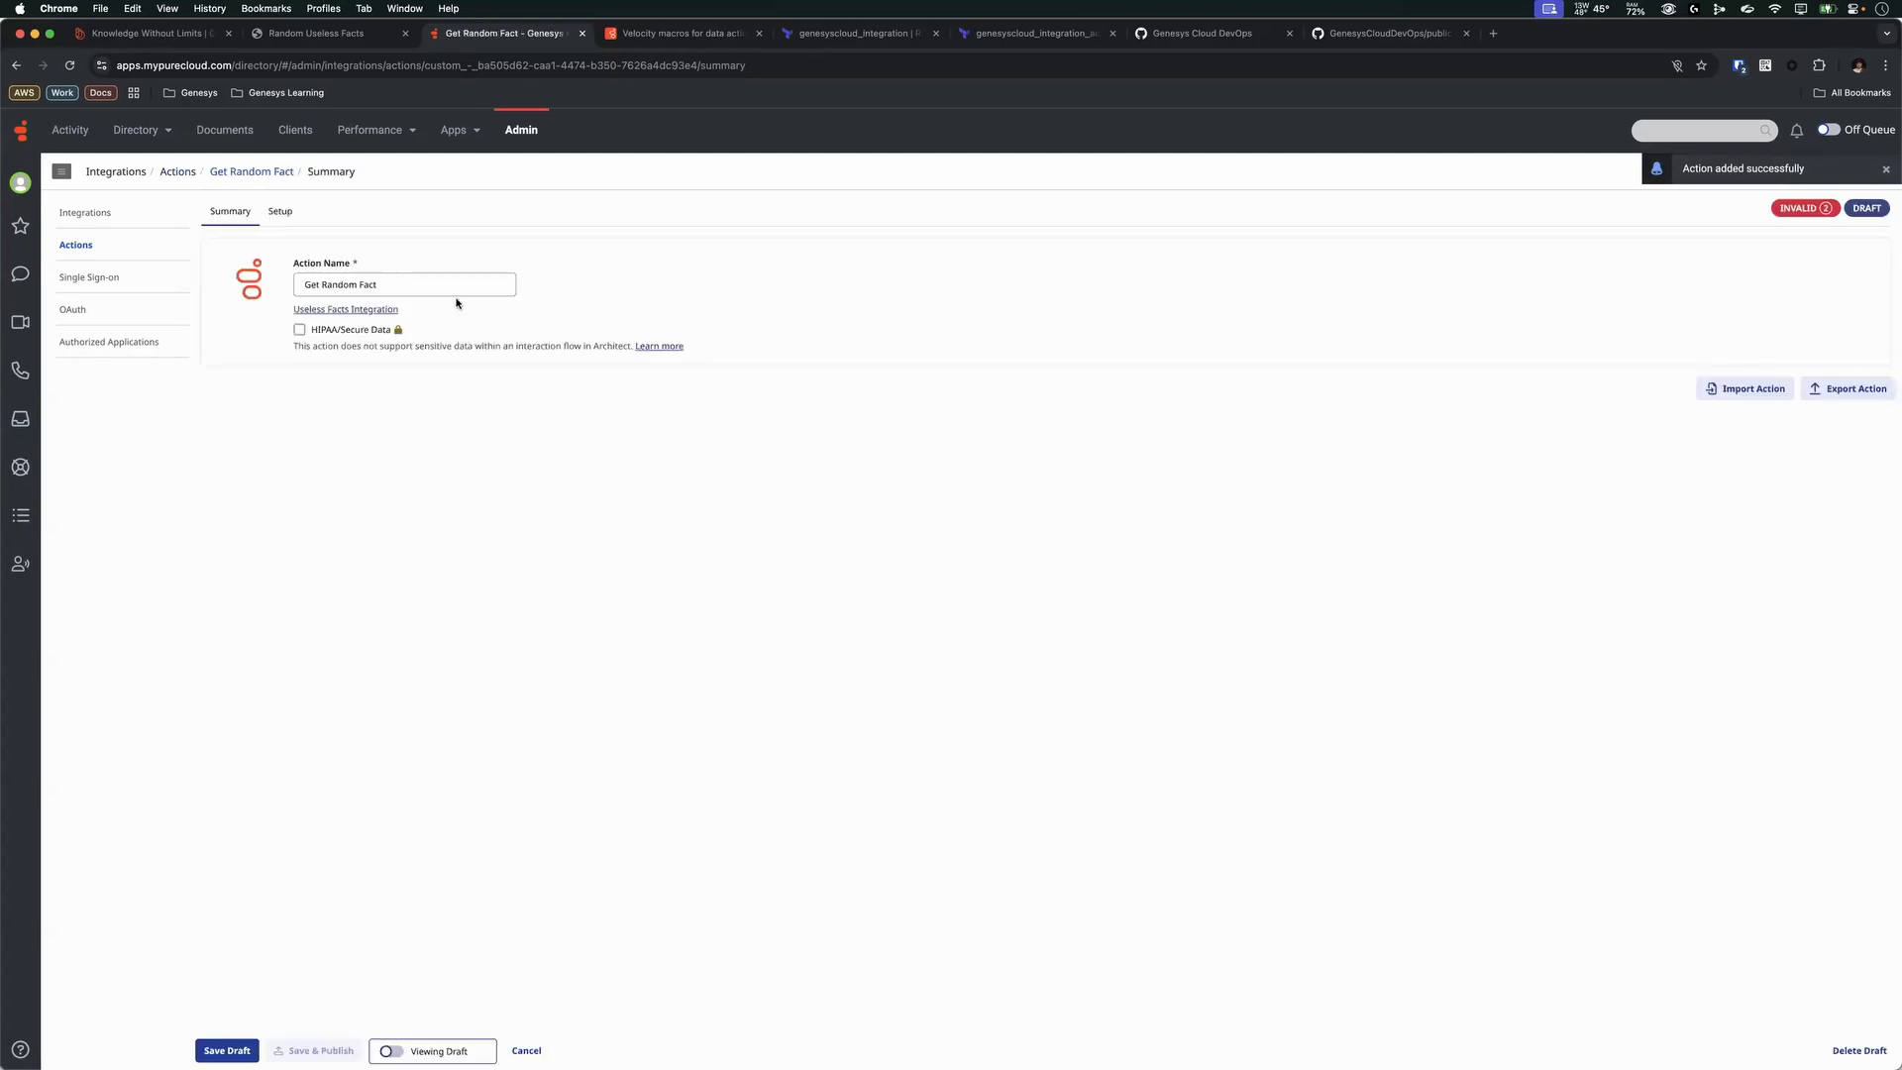
pyautogui.click(281, 212)
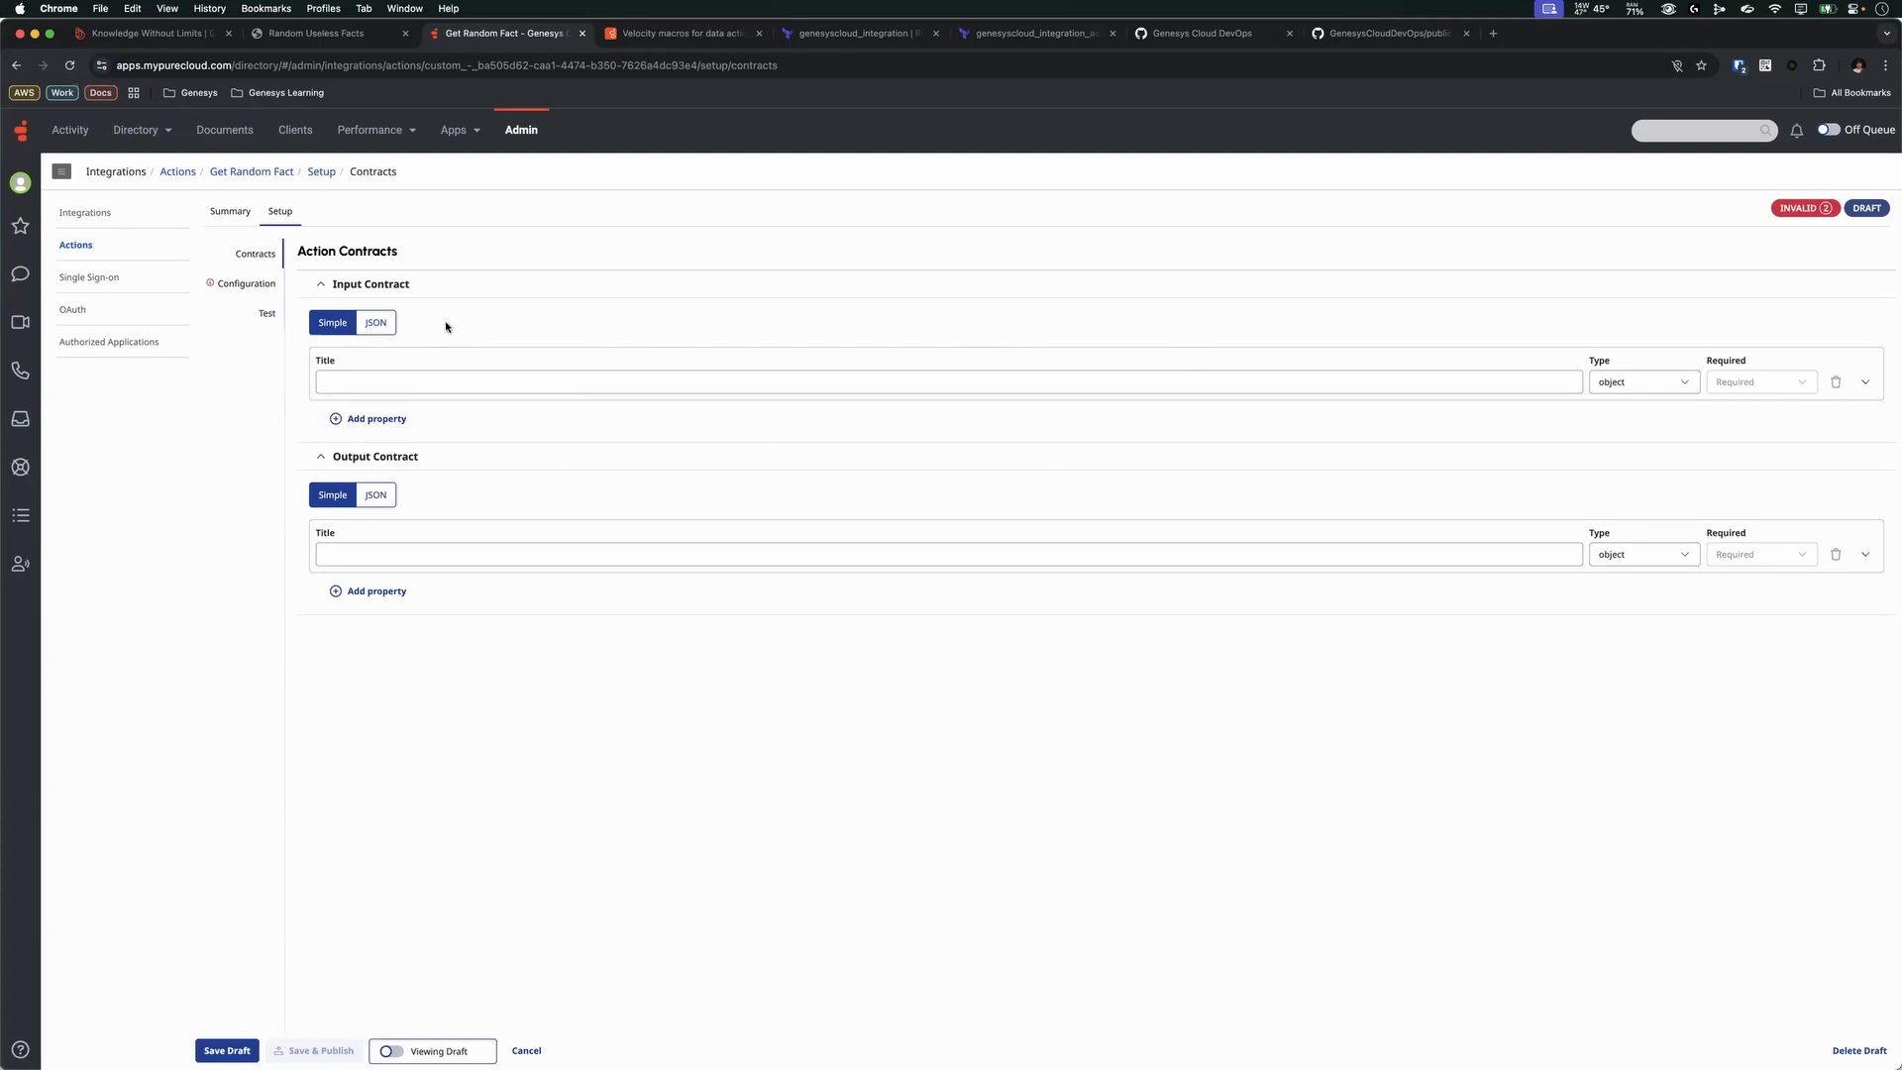
# - Switch to Postman and examine the fields in the JSON response of the random facts request
pyautogui.hotkey('ctrl', 'Up')
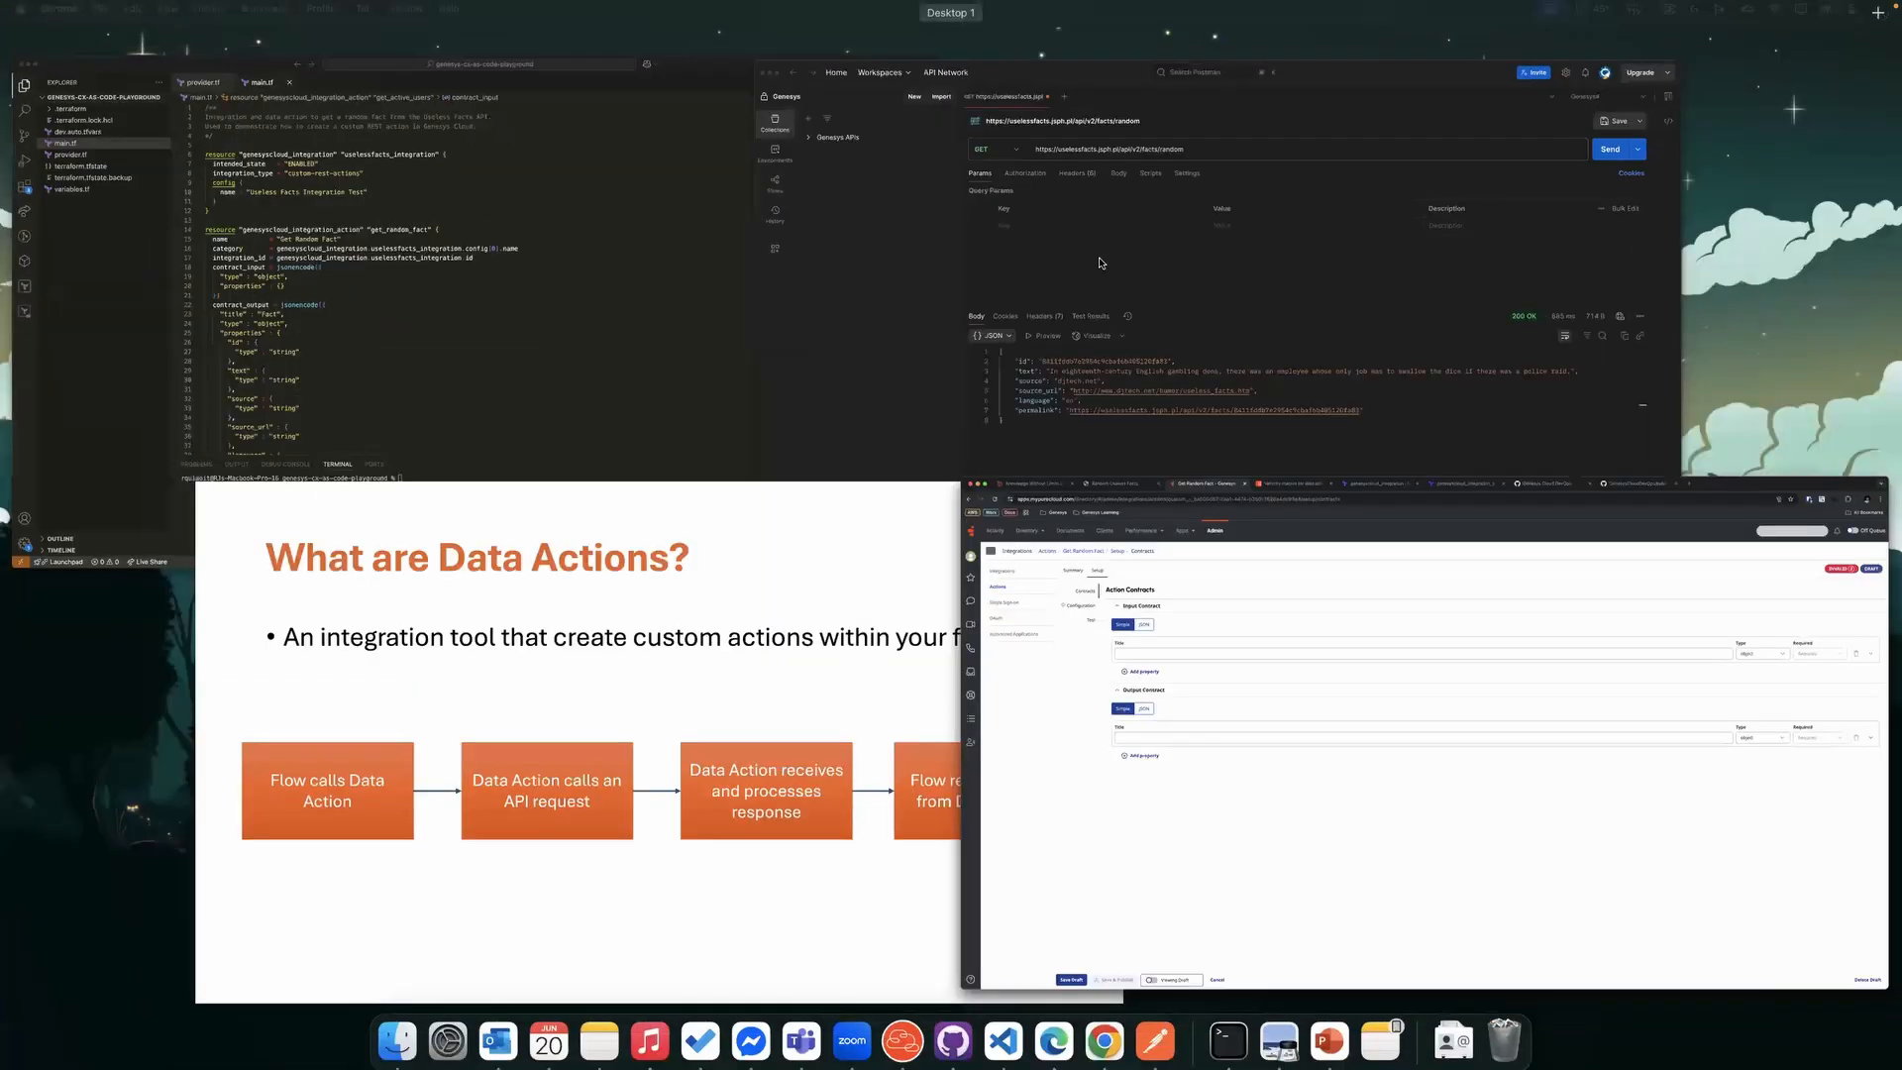
pyautogui.click(1100, 263)
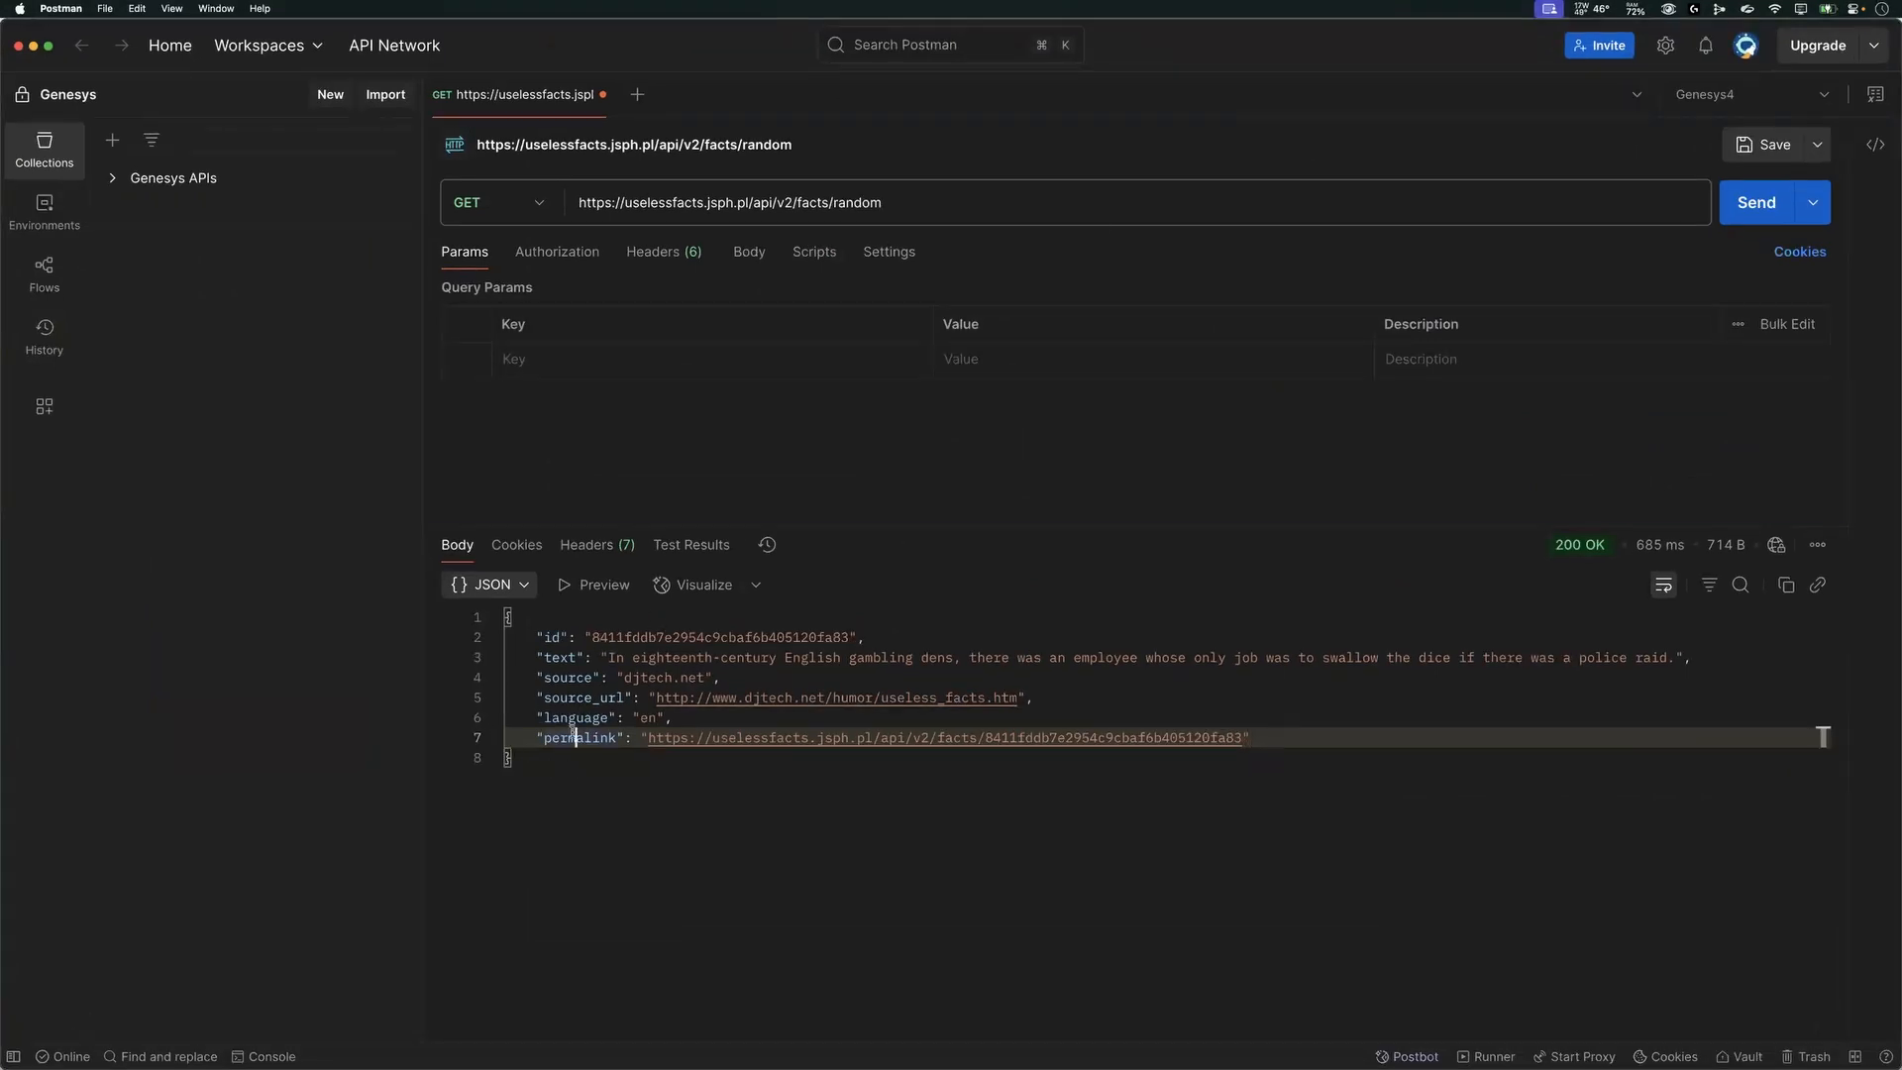
pyautogui.press('super+a')
pyautogui.click(1240, 735)
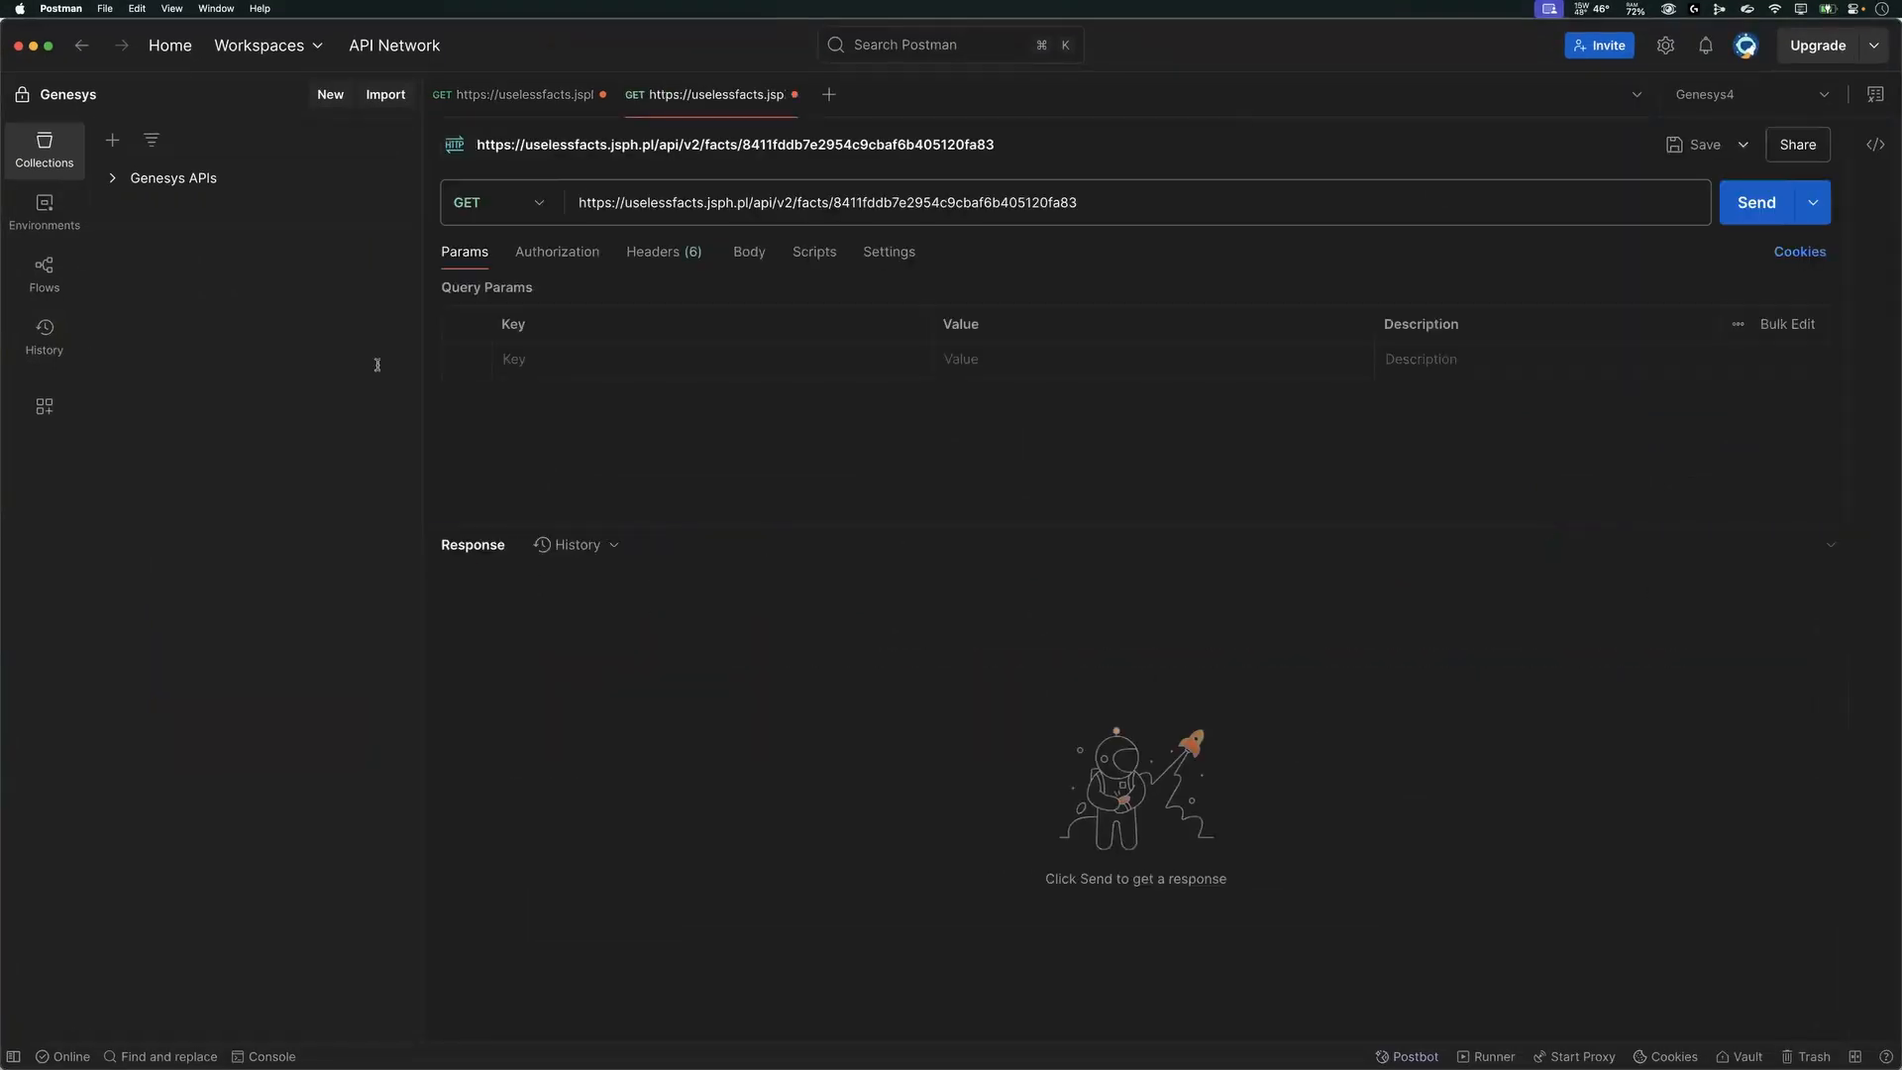
pyautogui.click(517, 104)
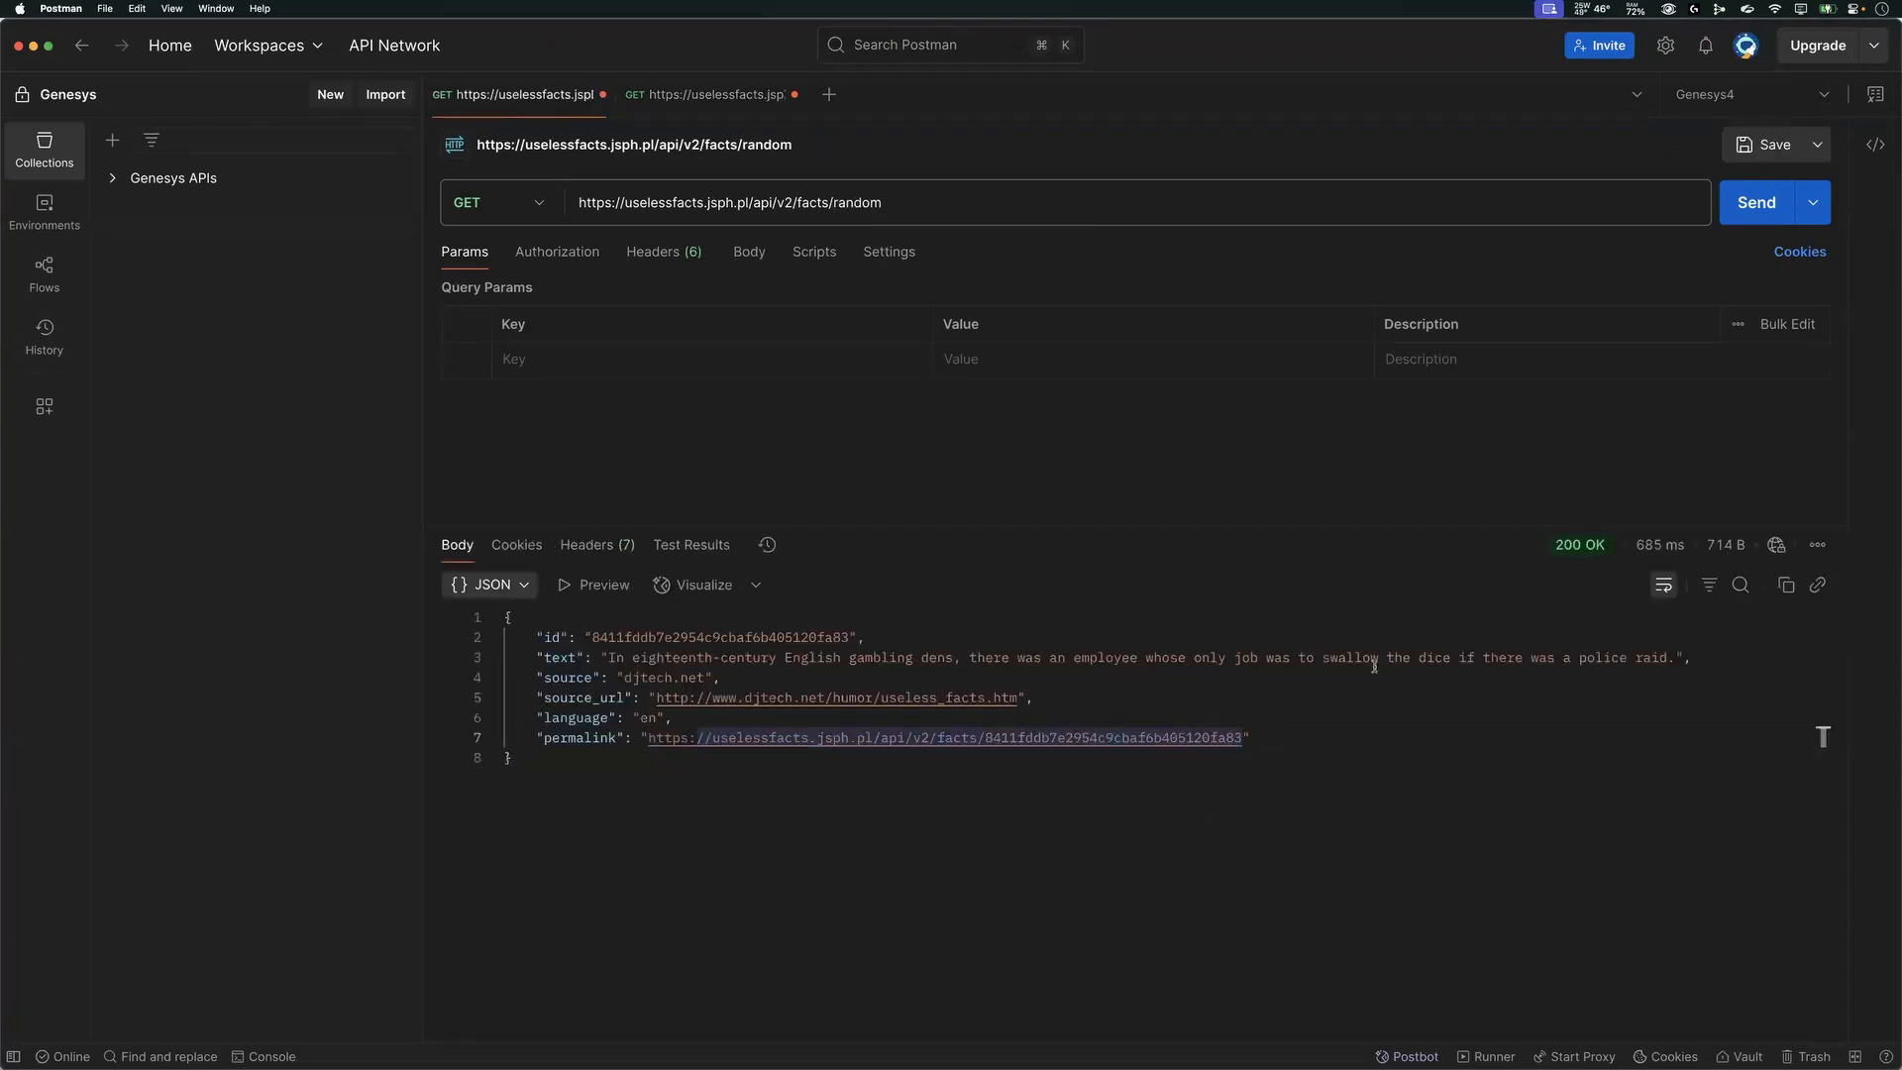
pyautogui.click(1287, 730)
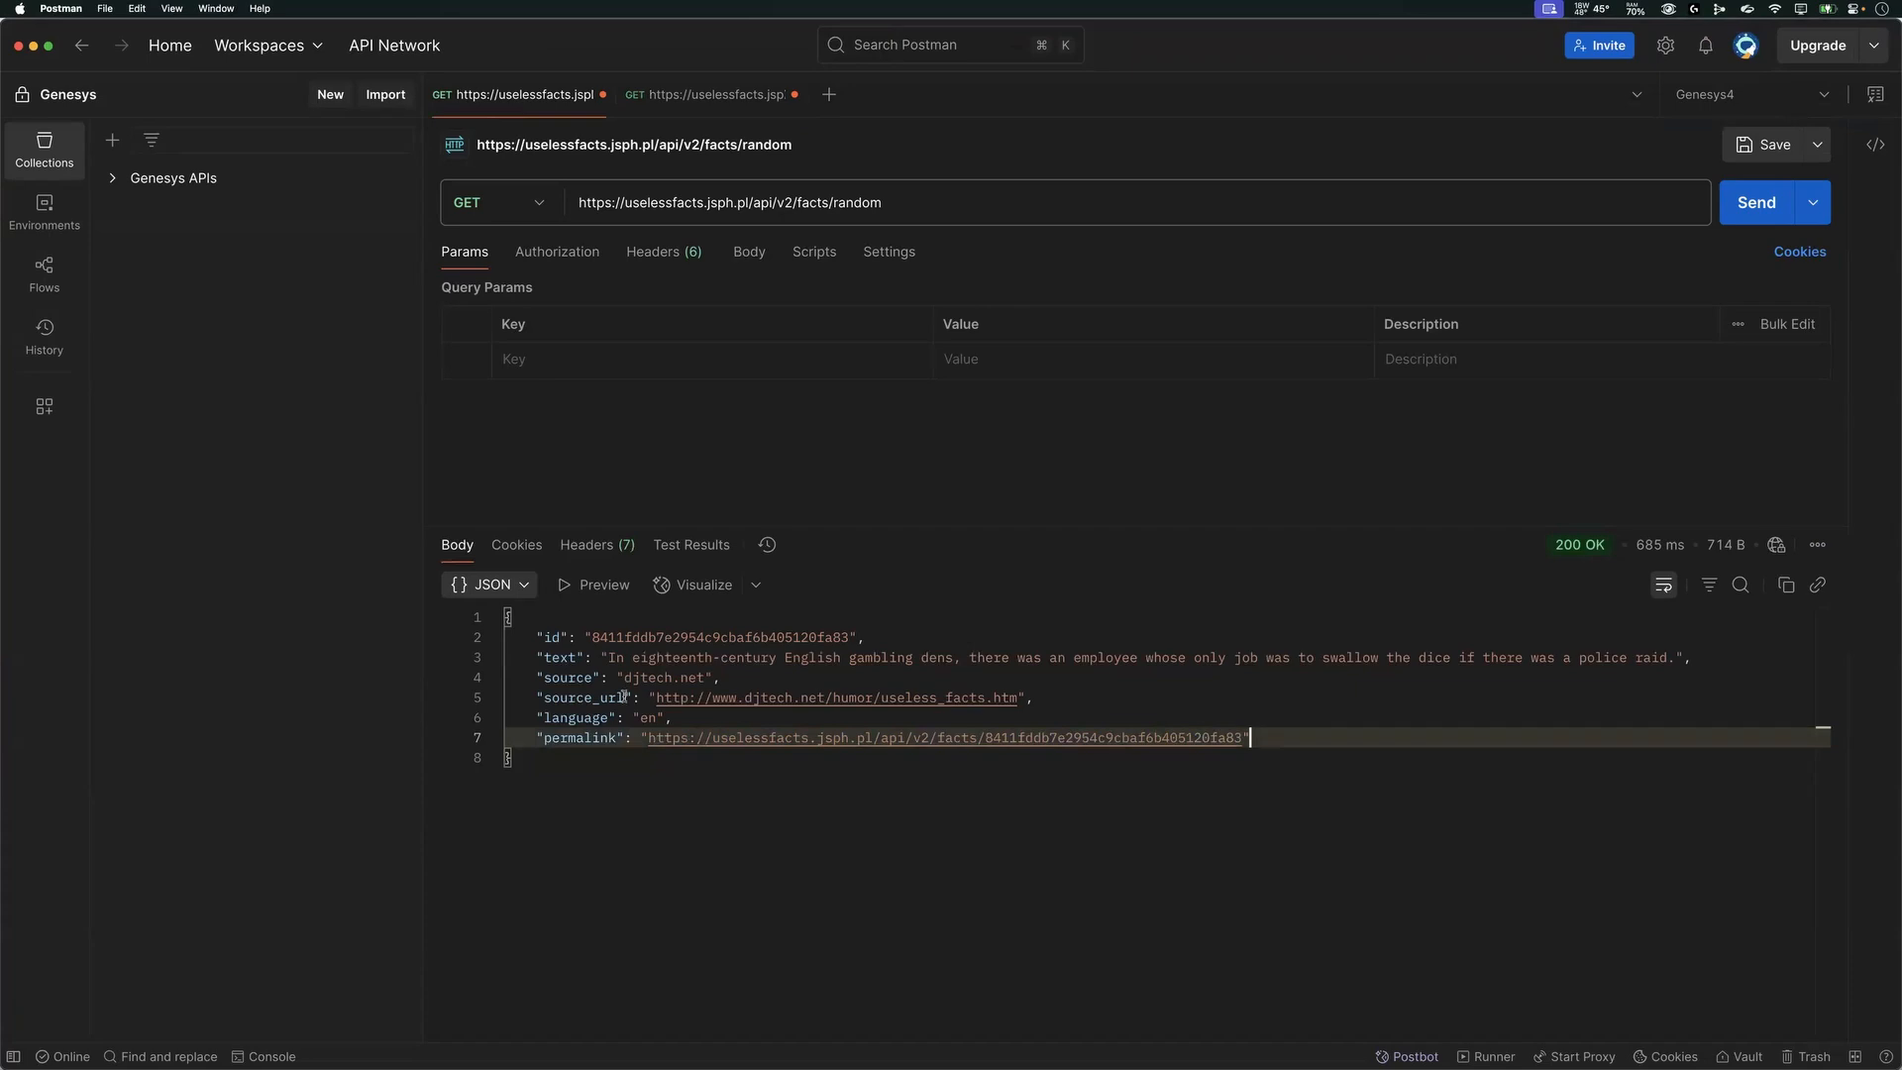
pyautogui.click(1320, 723)
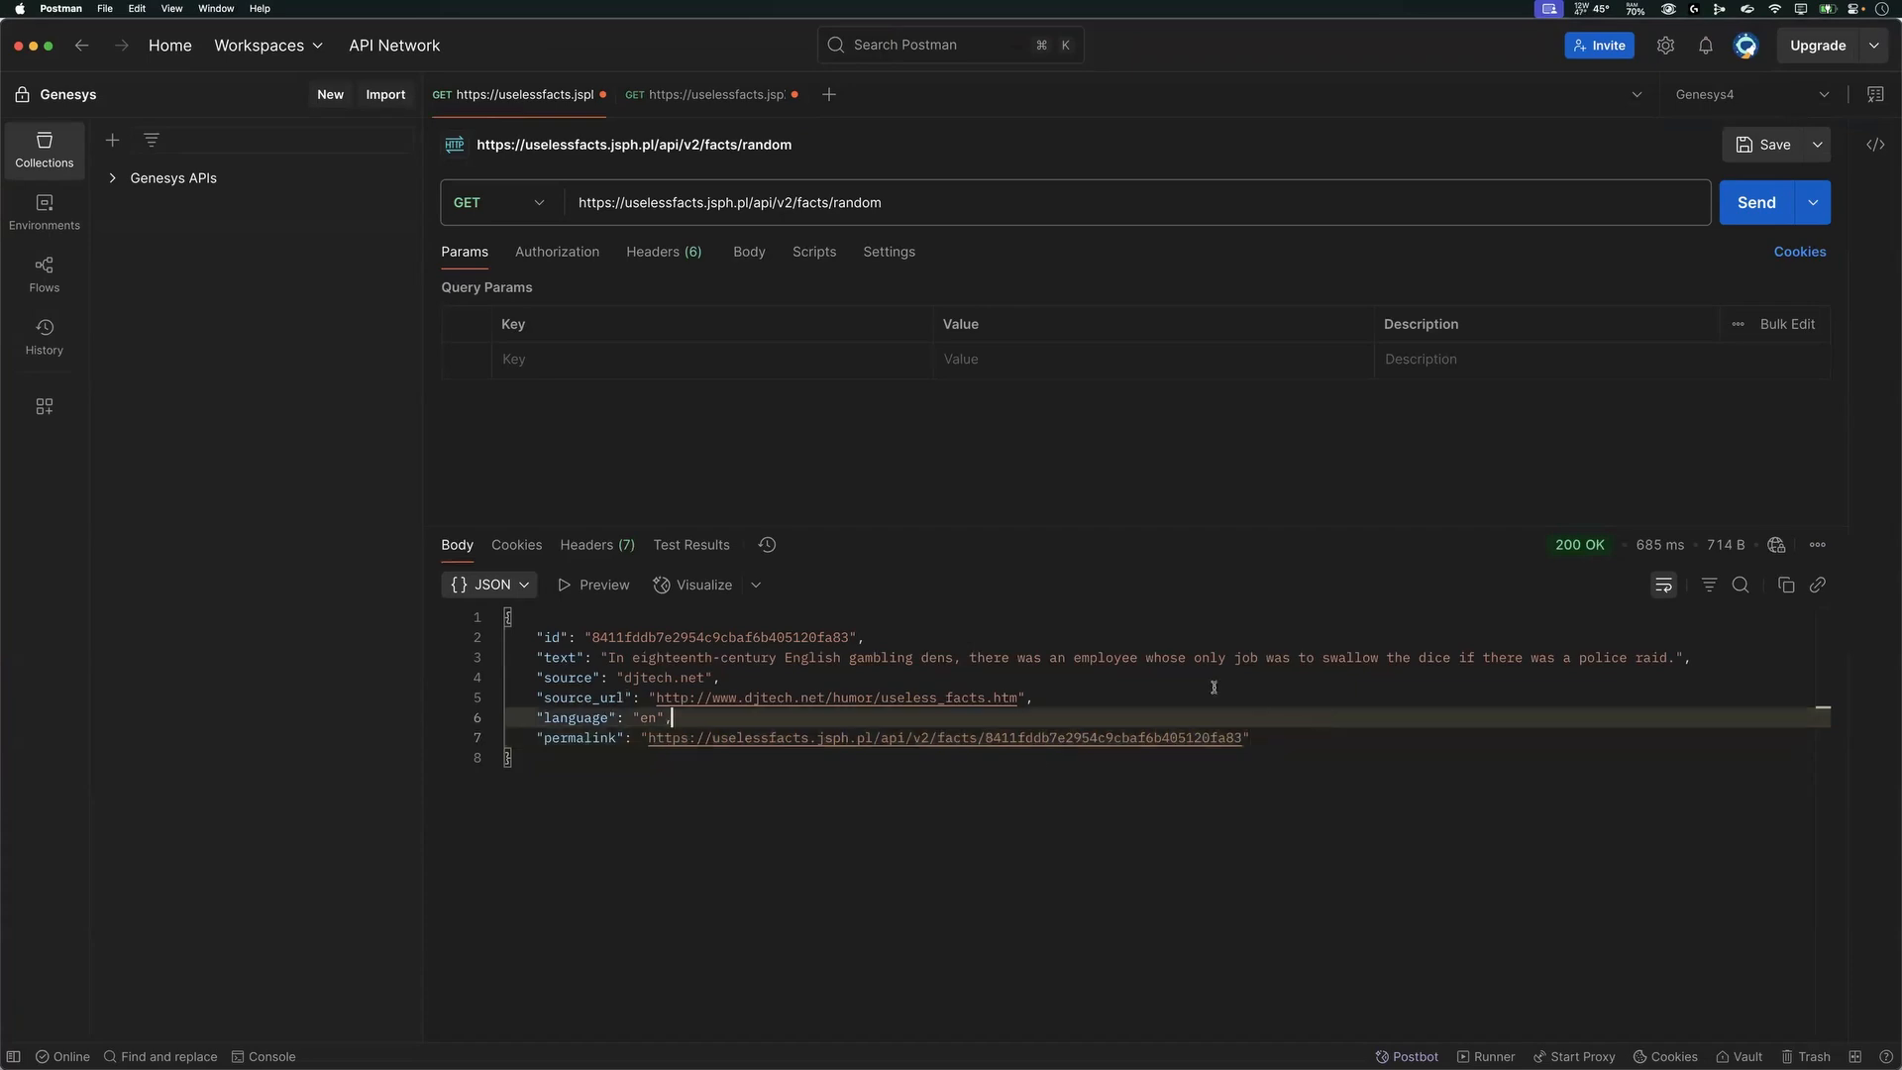
# - Switch back to the Genesys Cloud page in Chrome and title the output contract "Fact"
pyautogui.hotkey('ctrl', 'Up')
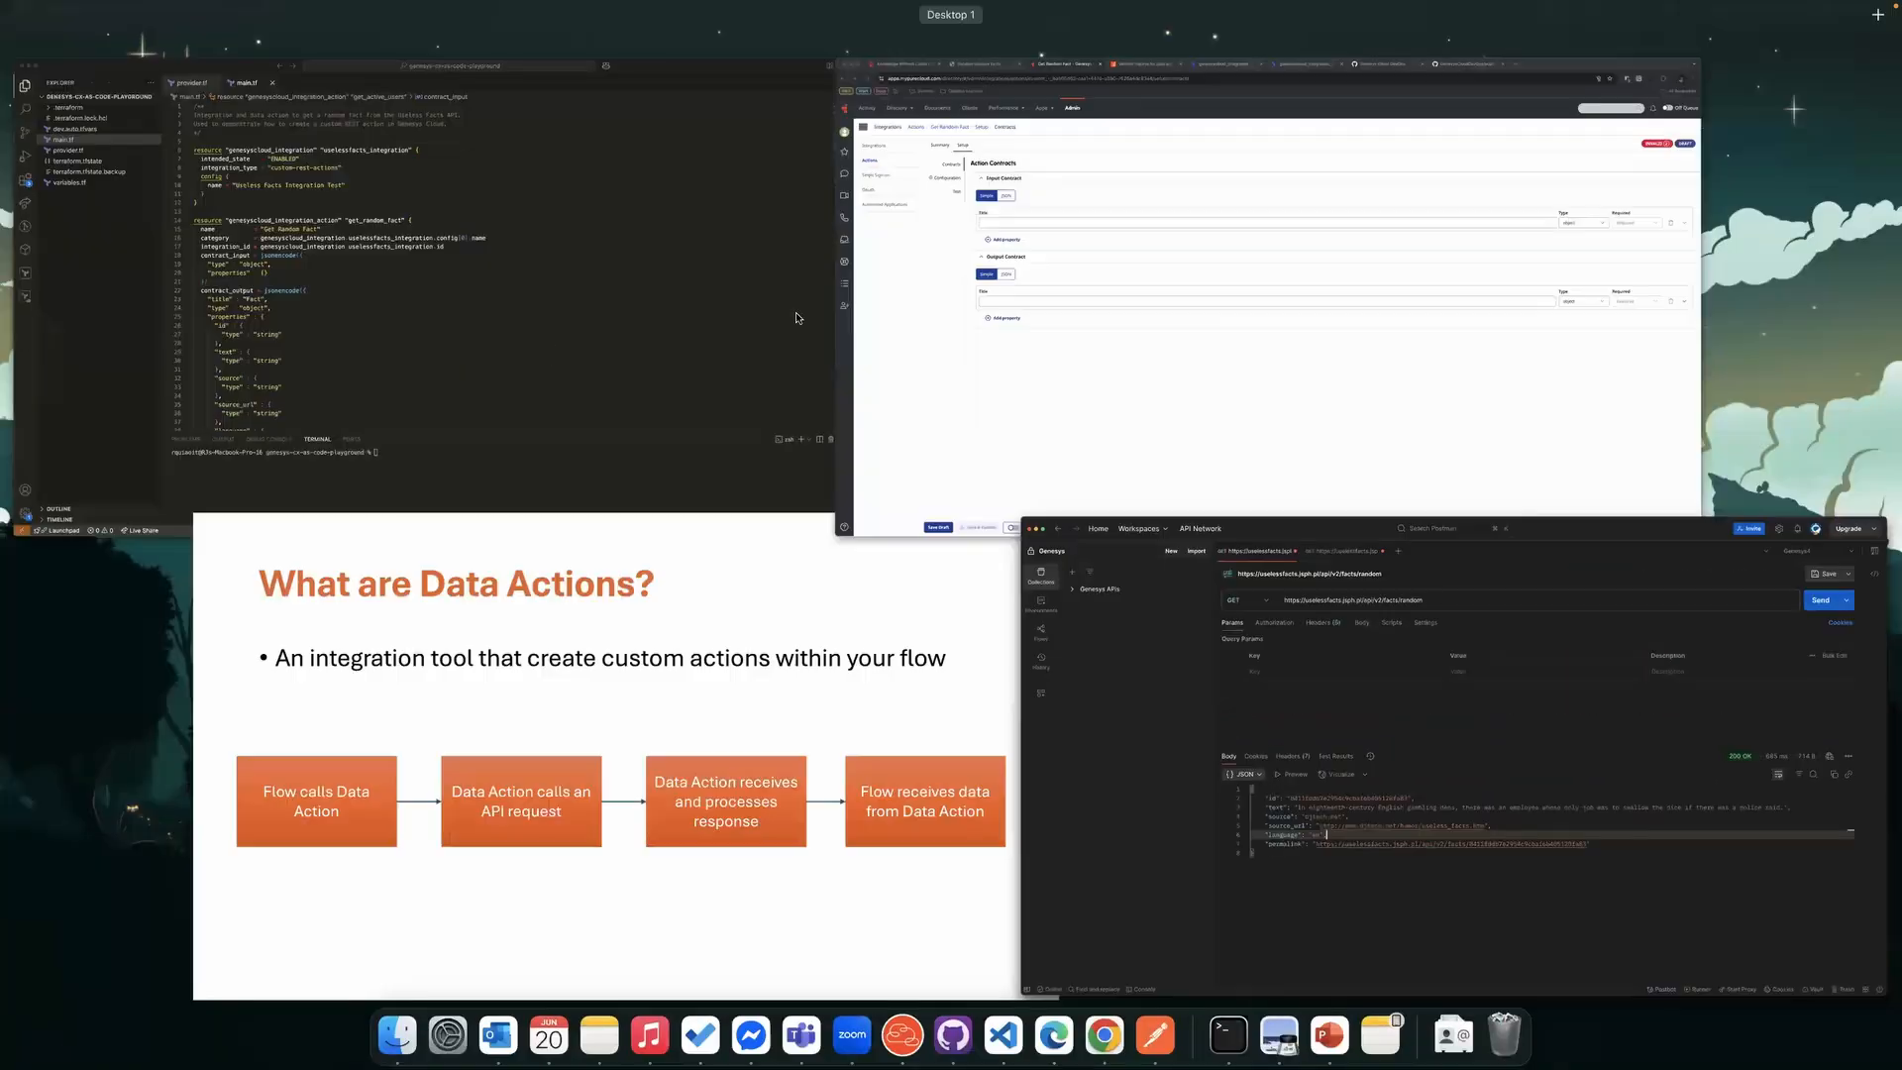
pyautogui.click(1238, 462)
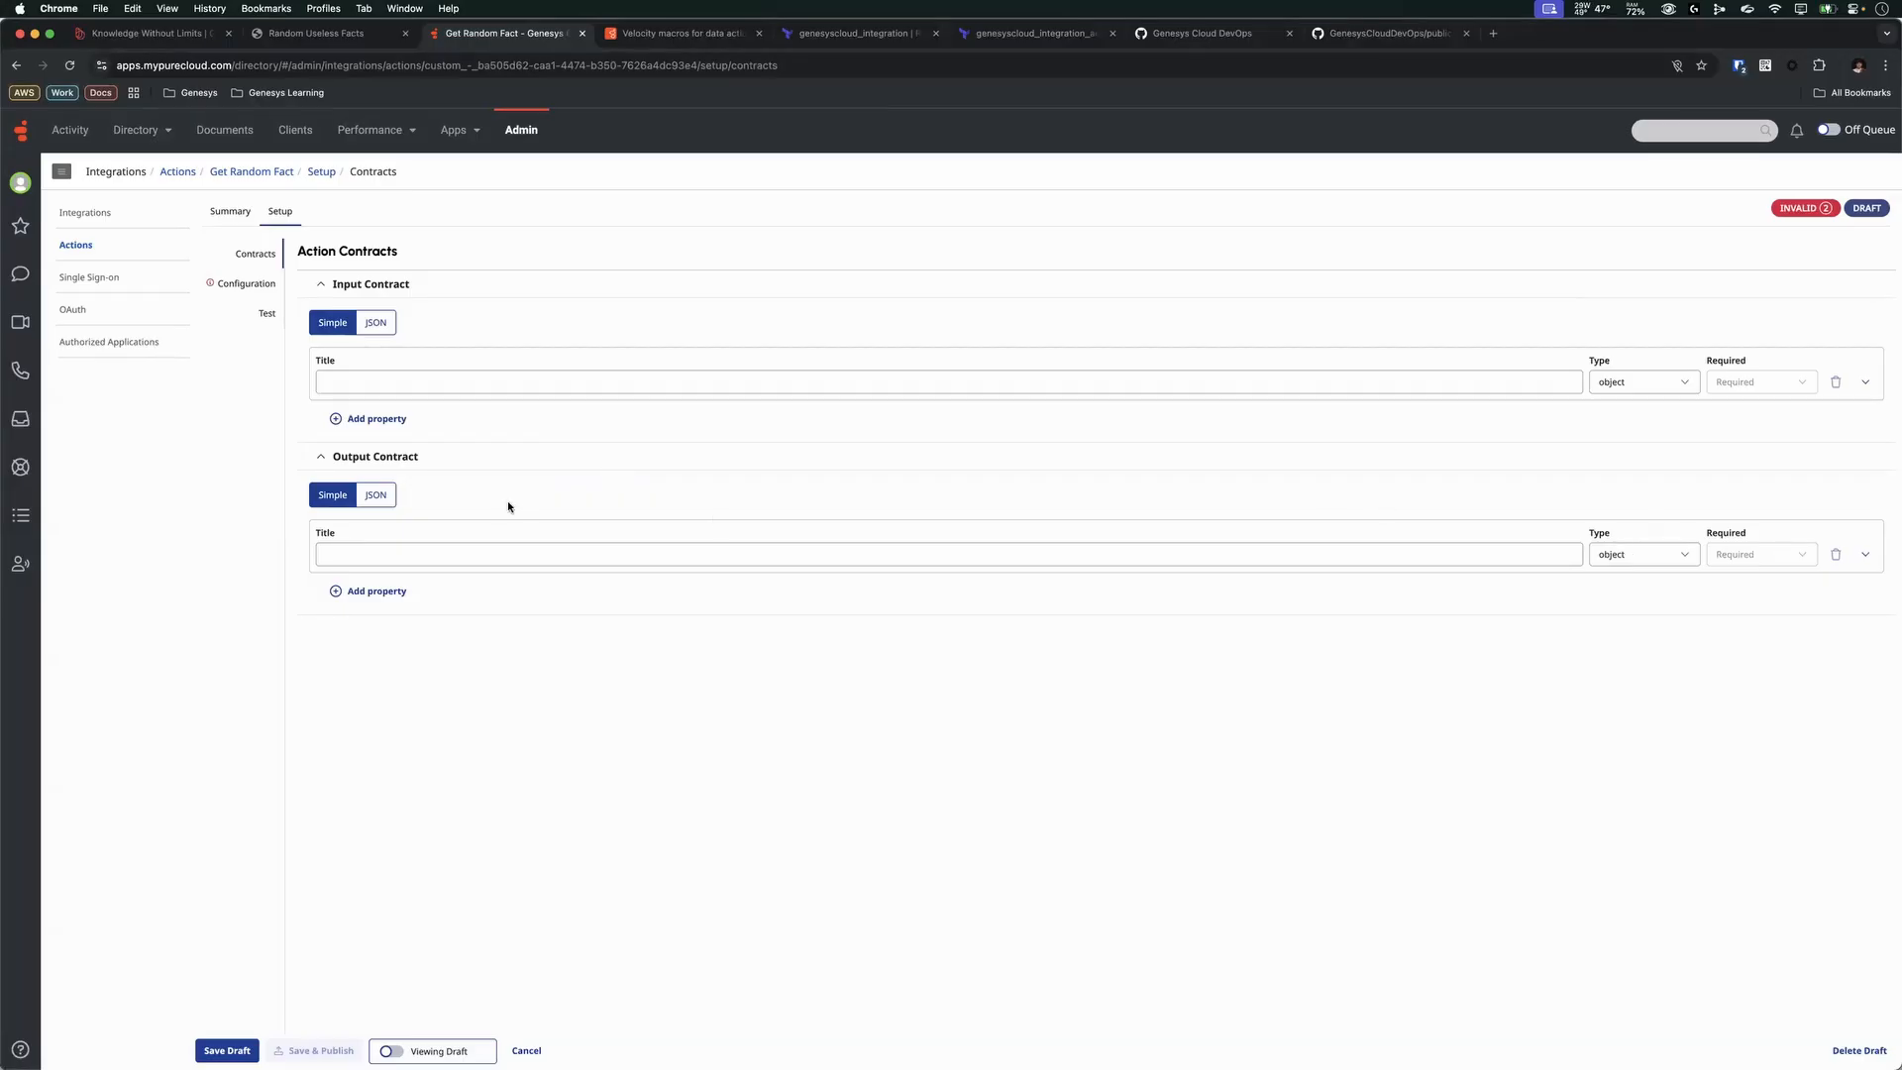
pyautogui.click(413, 552)
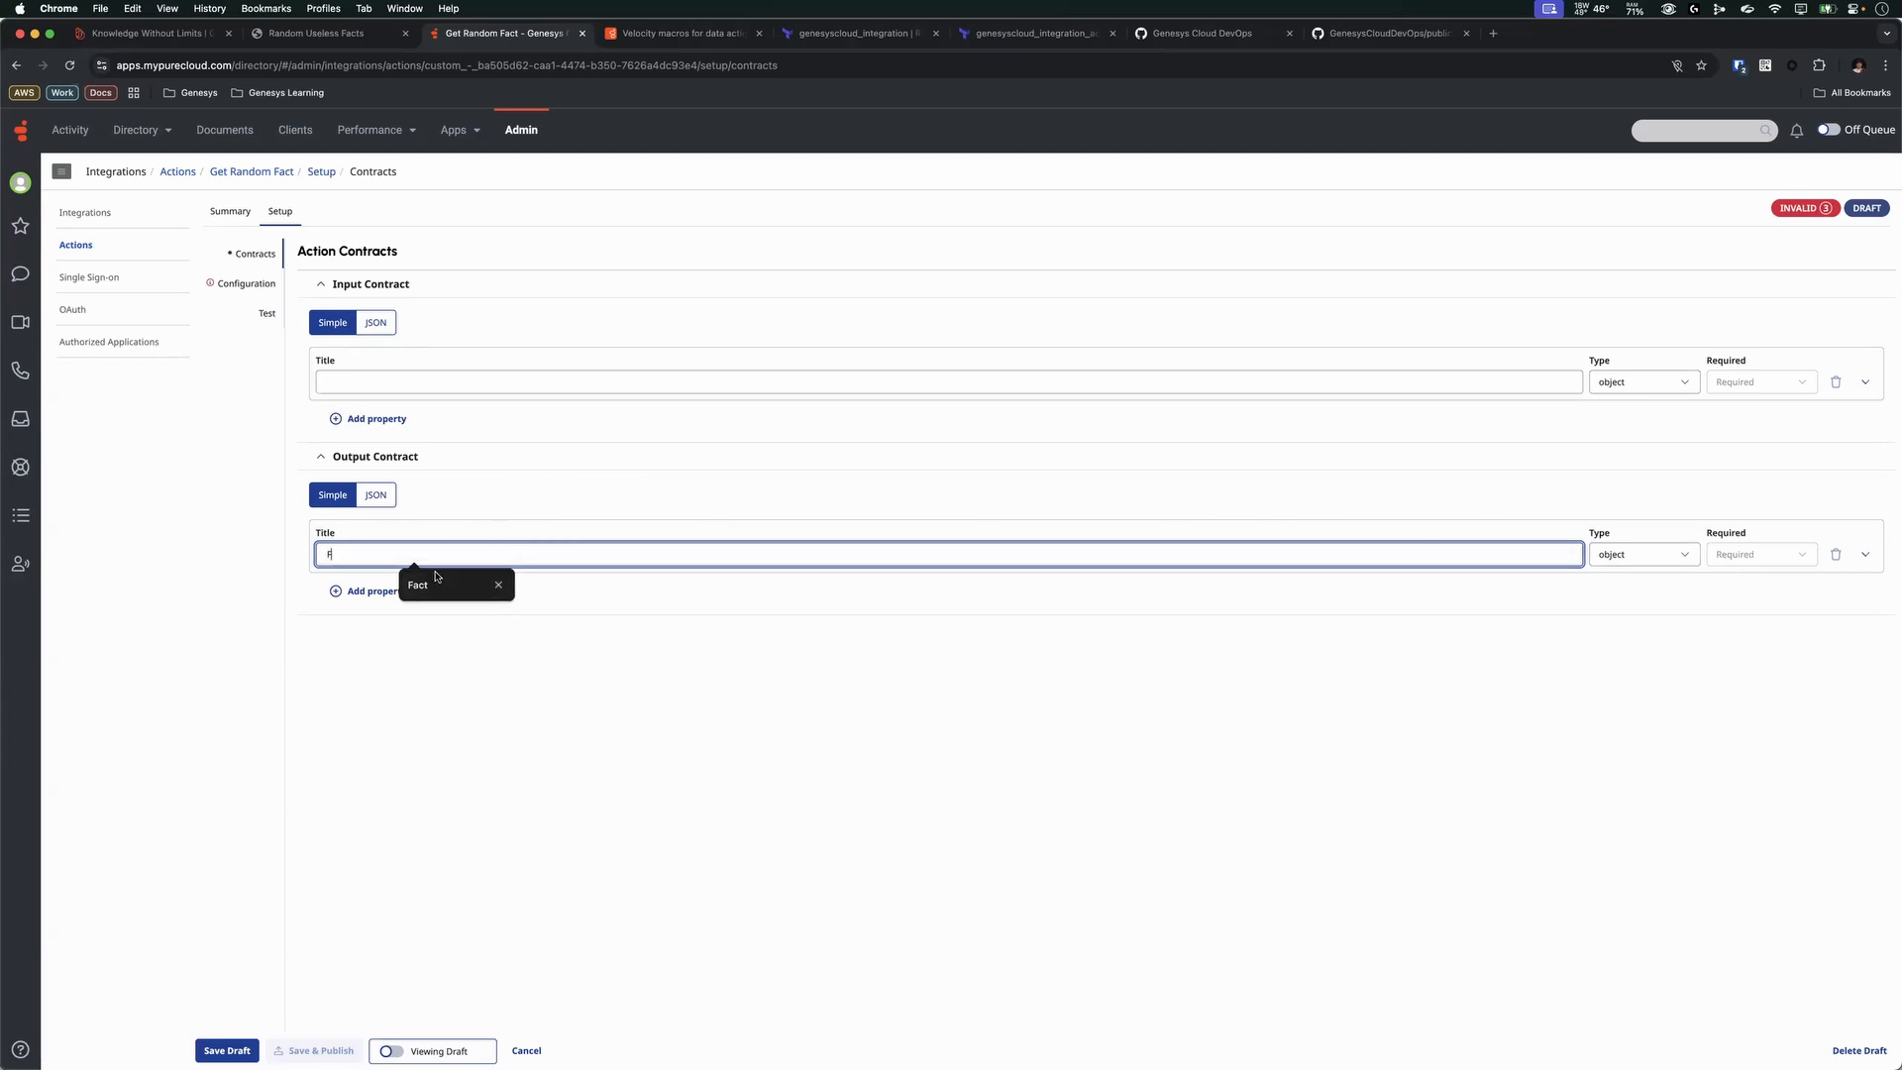
pyautogui.click(428, 584)
# - Add two string properties named "id" and "text" to the Fact output contract
pyautogui.click(356, 590)
pyautogui.click(401, 616)
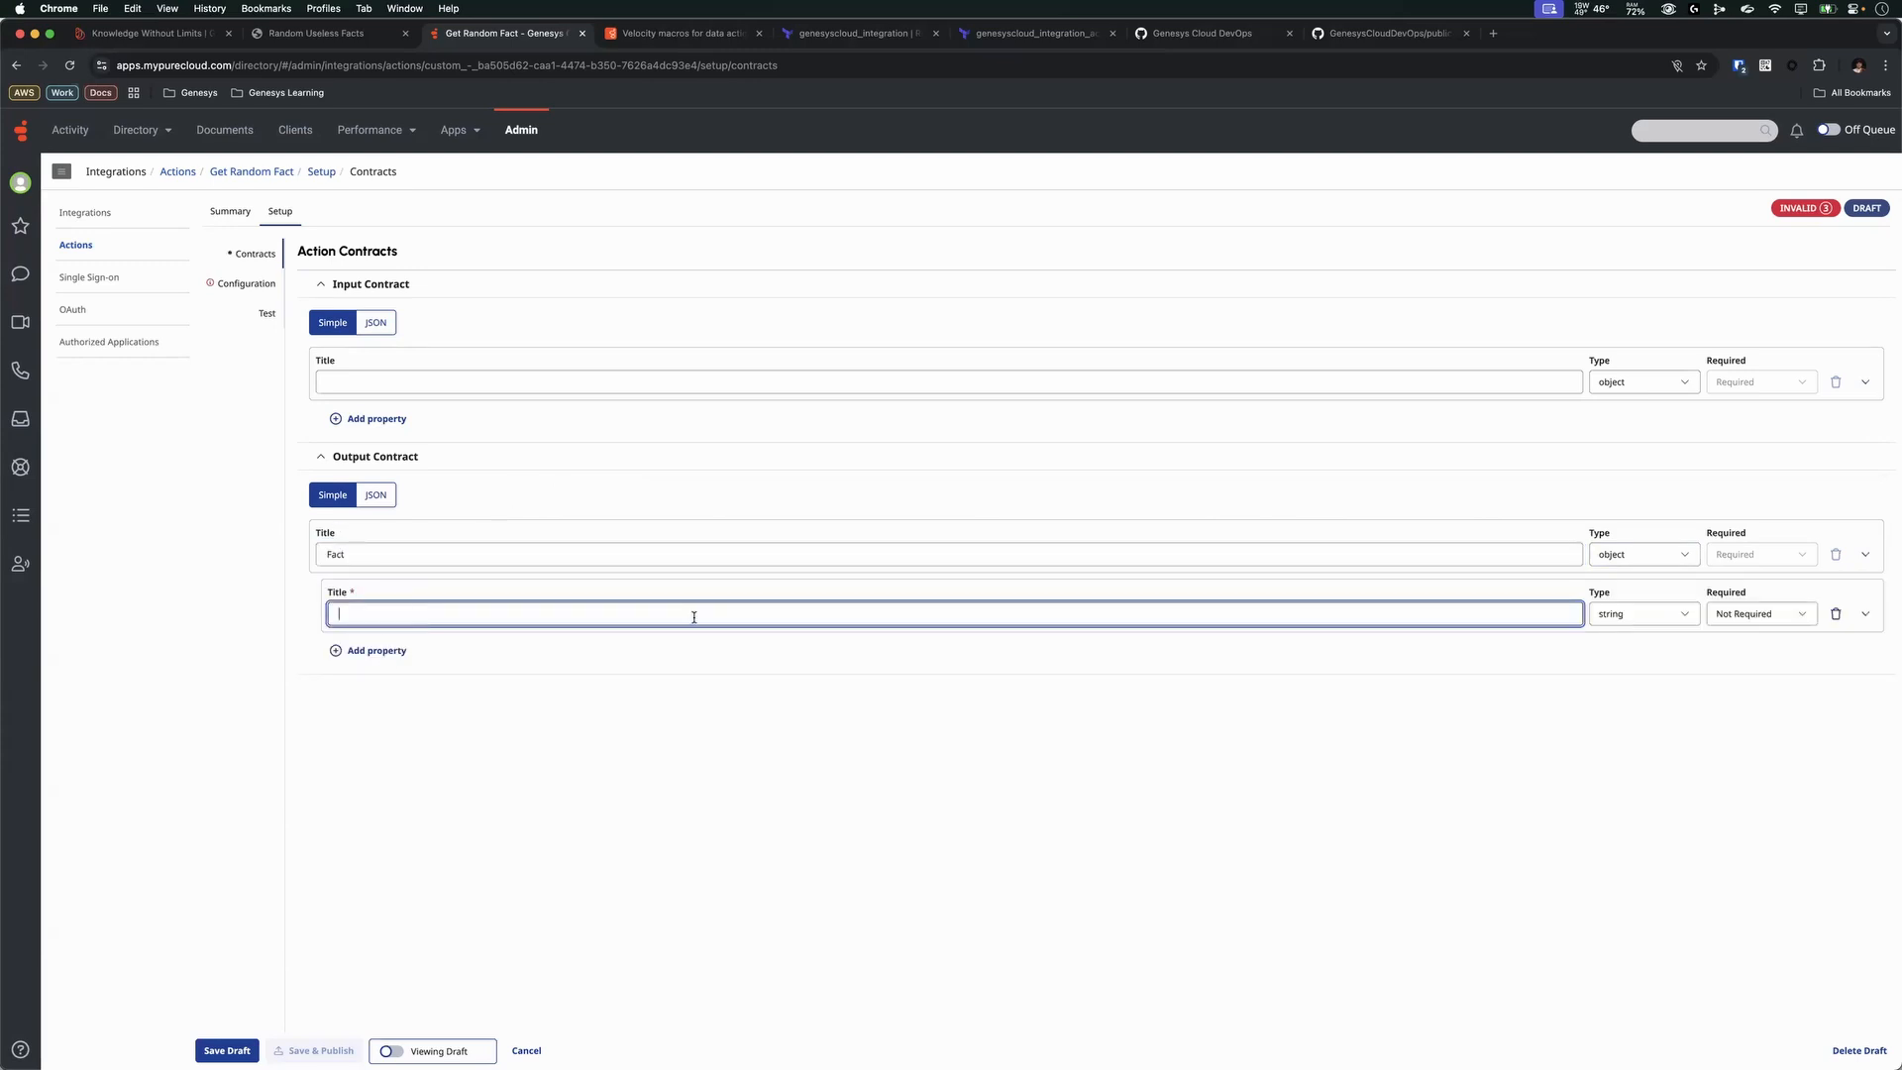
pyautogui.press('super+Tab')
pyautogui.press('super+Tab')
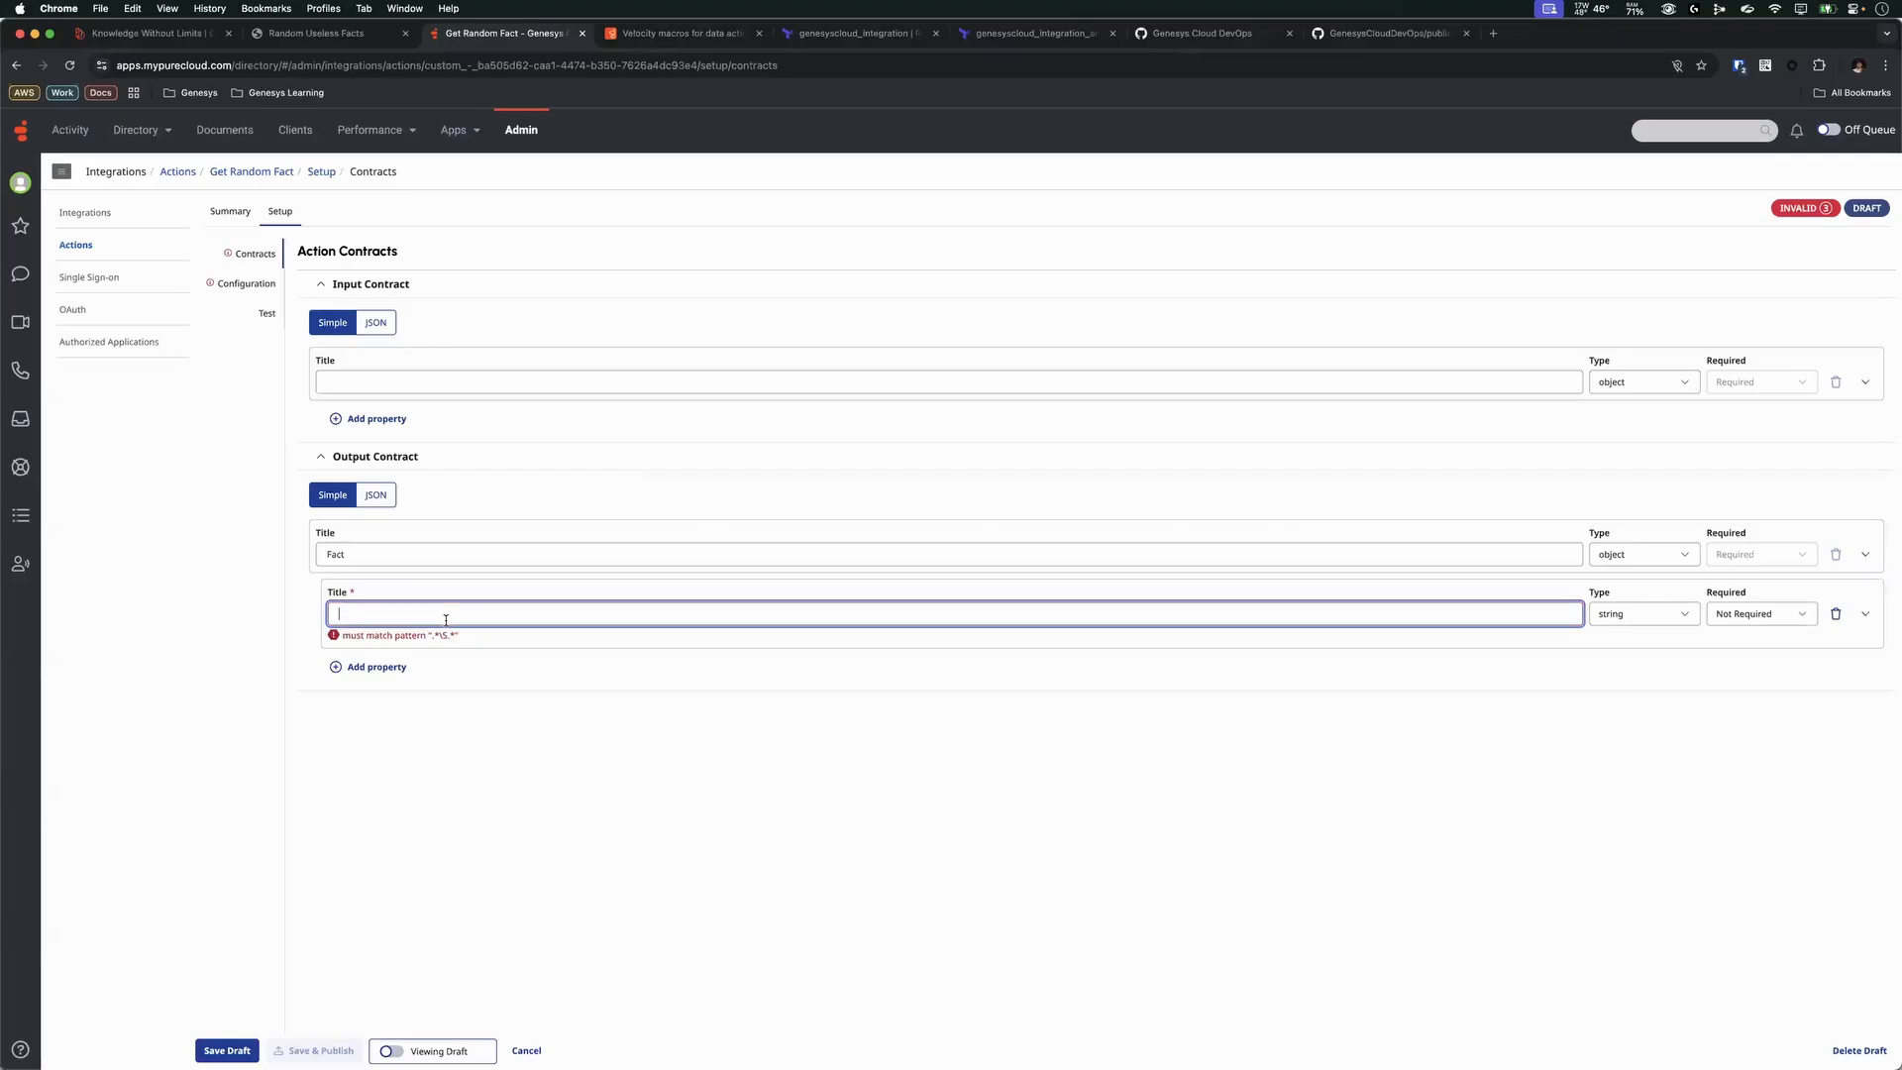
pyautogui.write('id')
pyautogui.click(356, 667)
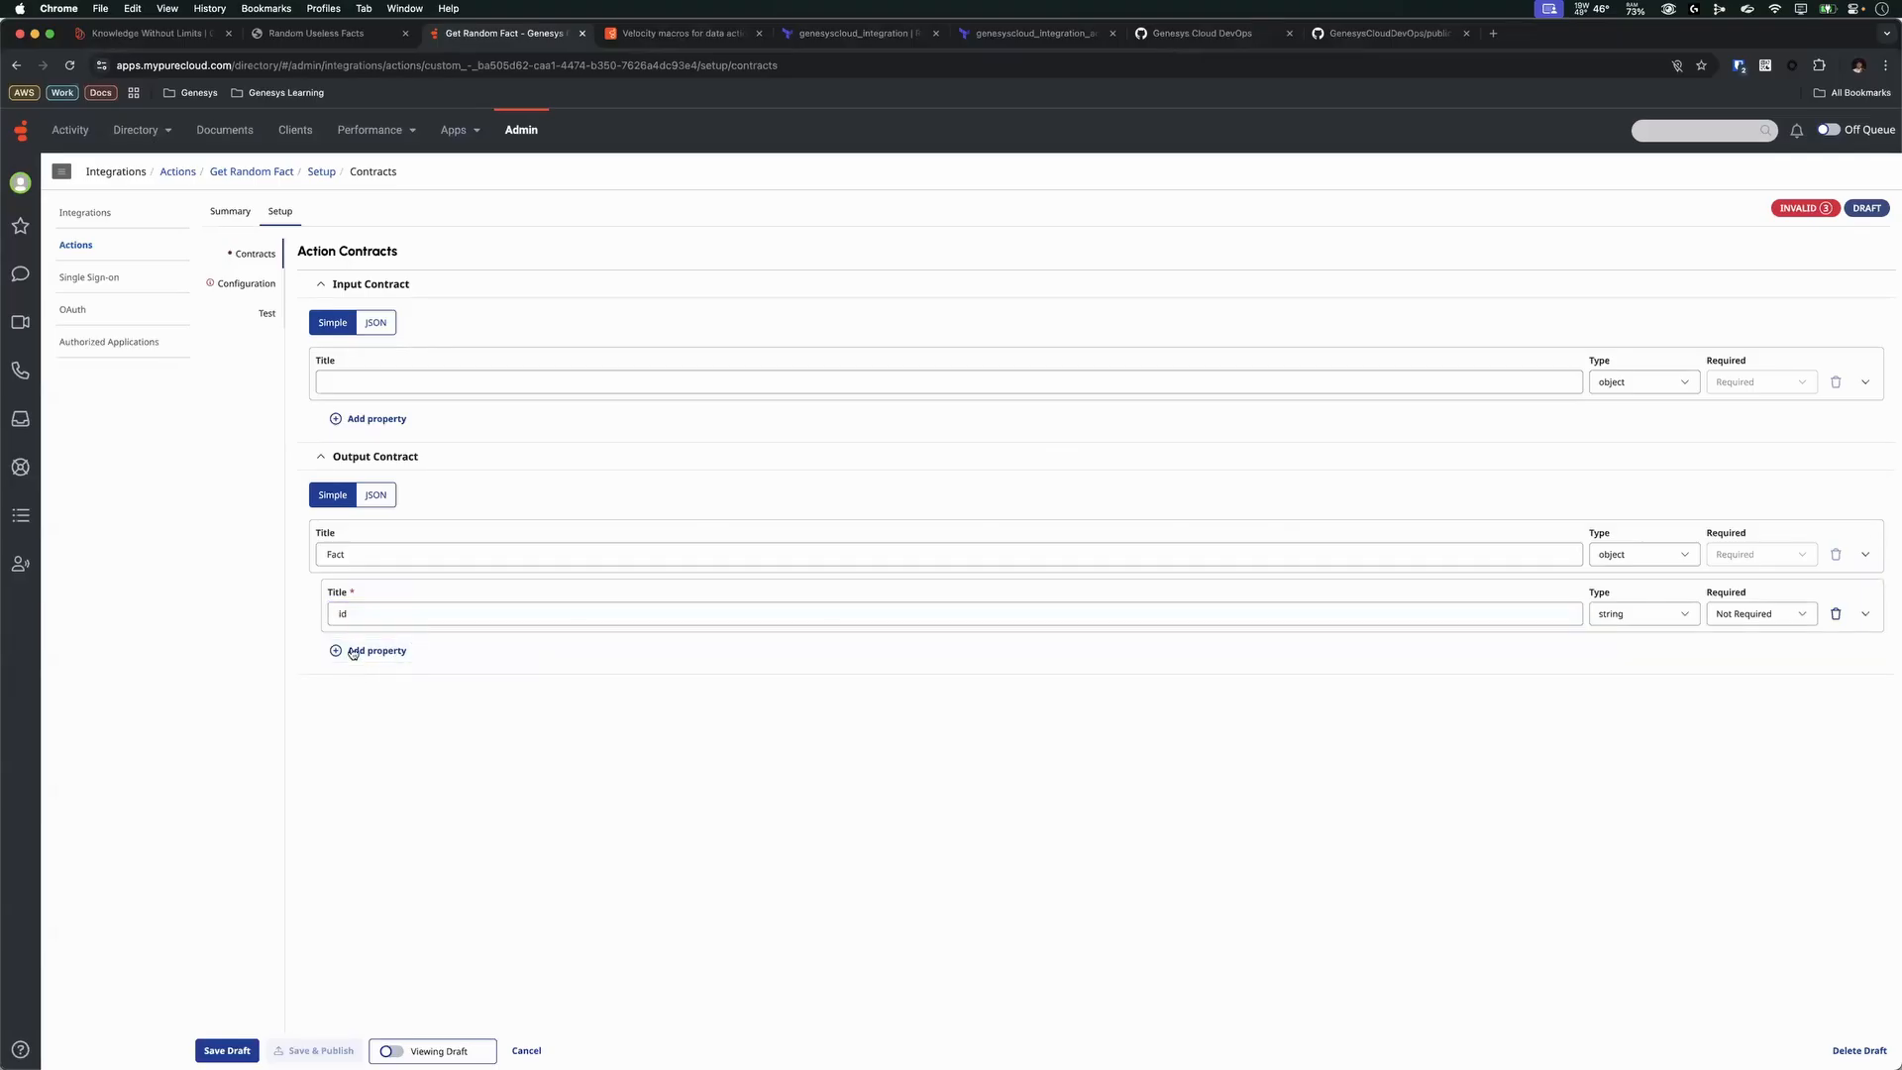
pyautogui.click(396, 672)
pyautogui.write('text')
# - Add two more string properties, "source" and "source_url", to the Fact output contract
pyautogui.click(382, 710)
pyautogui.click(374, 725)
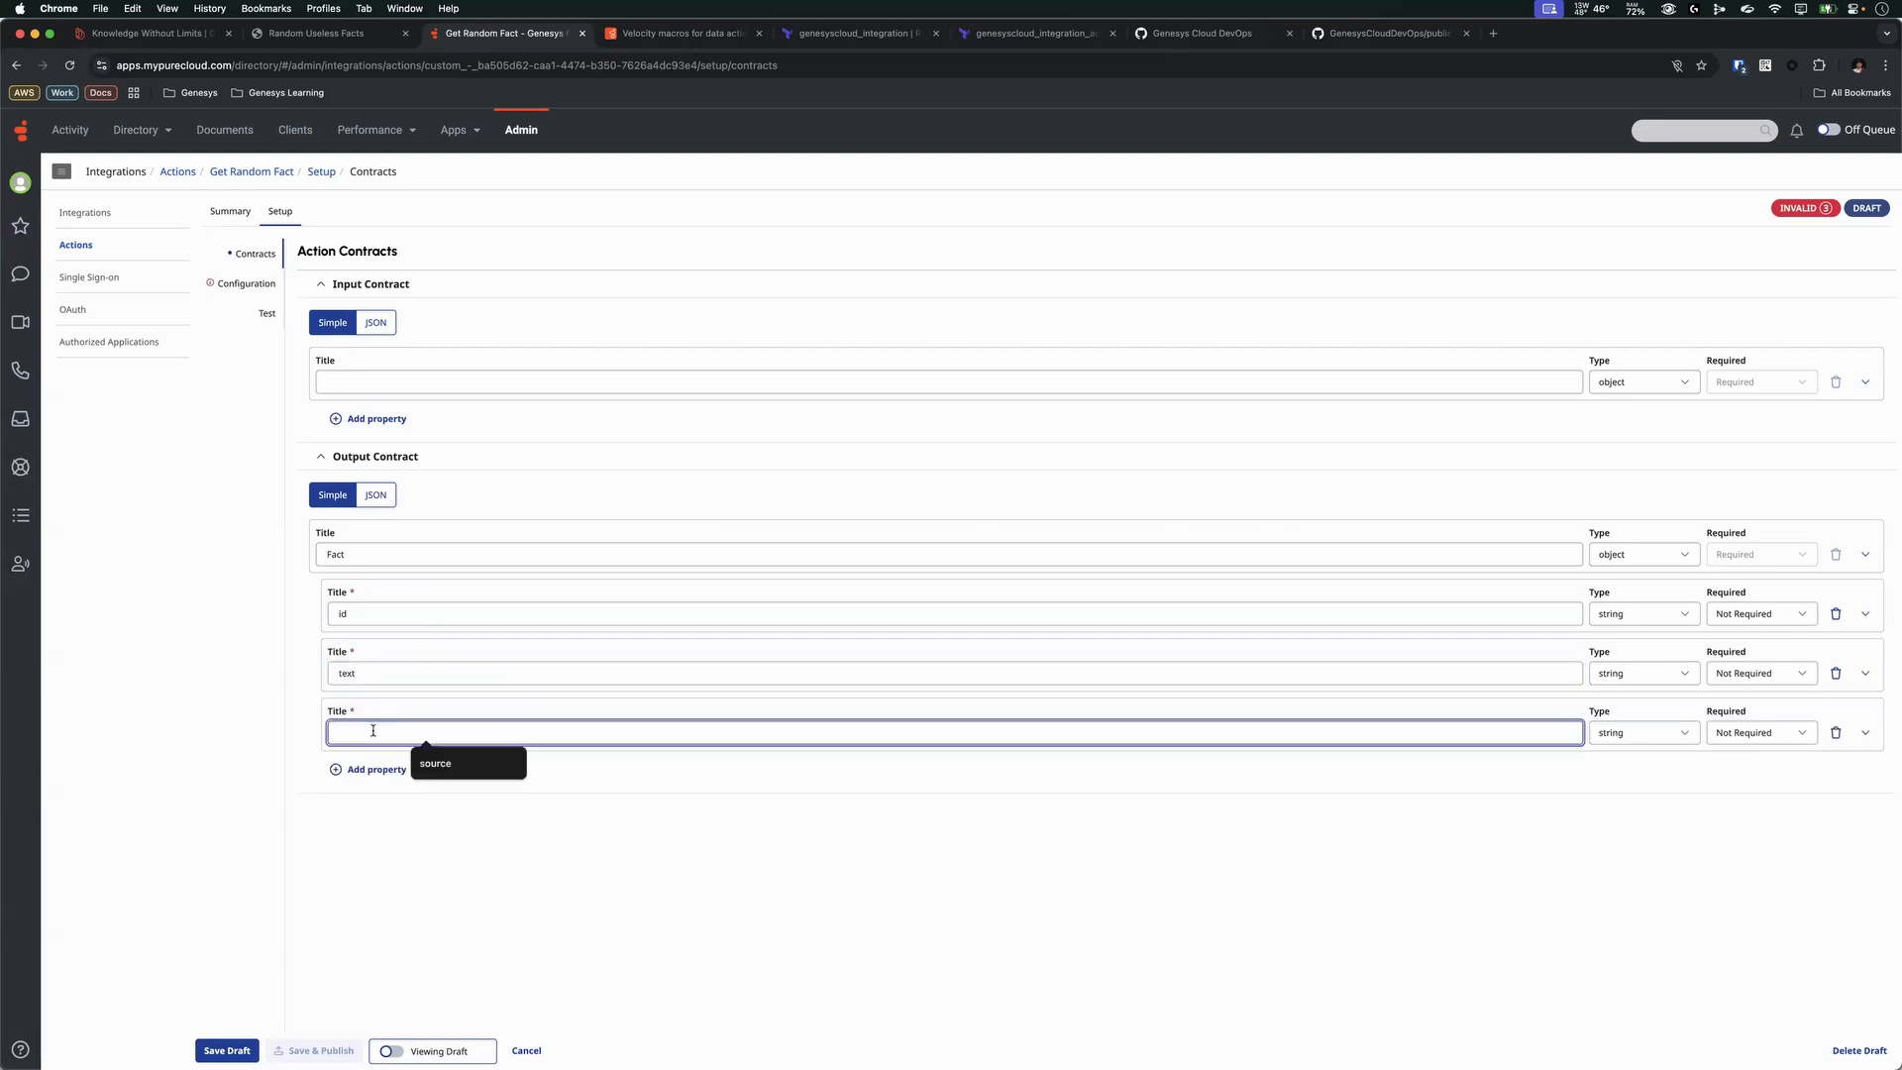
pyautogui.press('super+Tab')
pyautogui.press('super+Tab')
pyautogui.write('source')
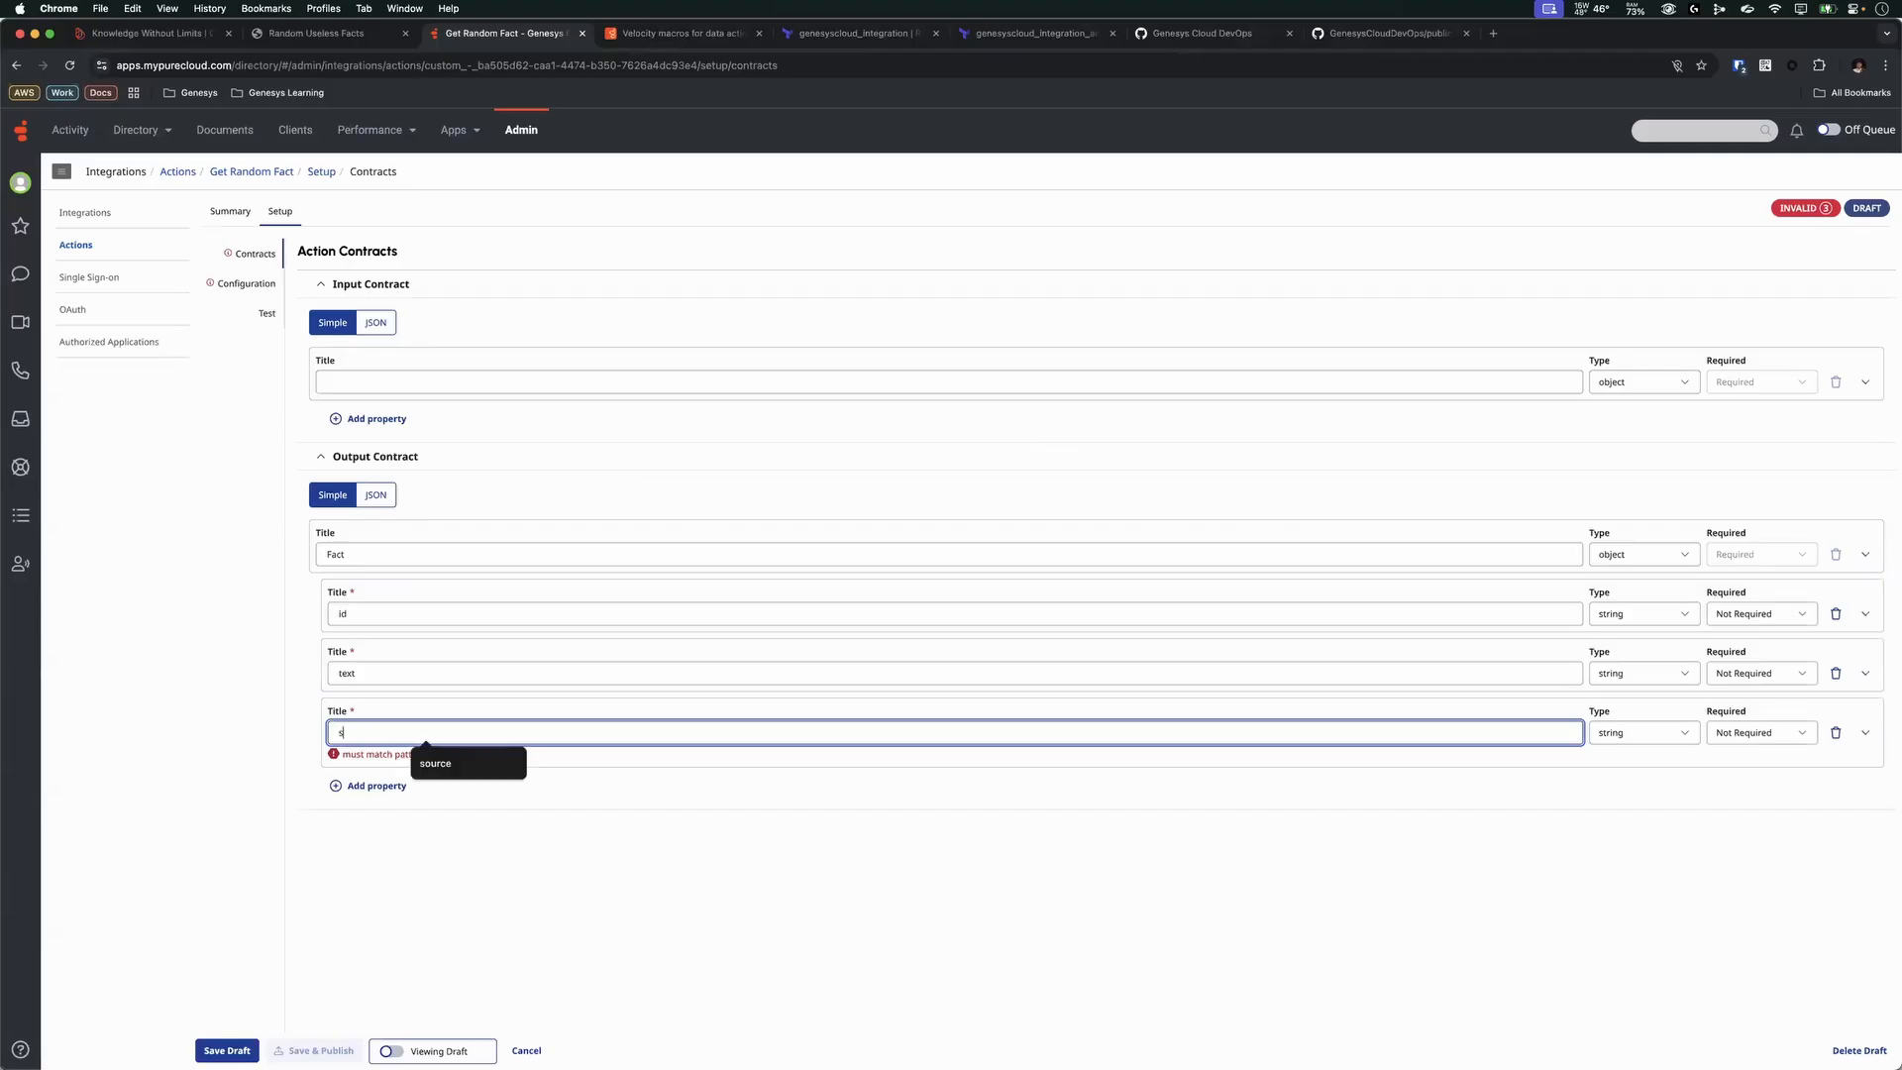
pyautogui.click(374, 785)
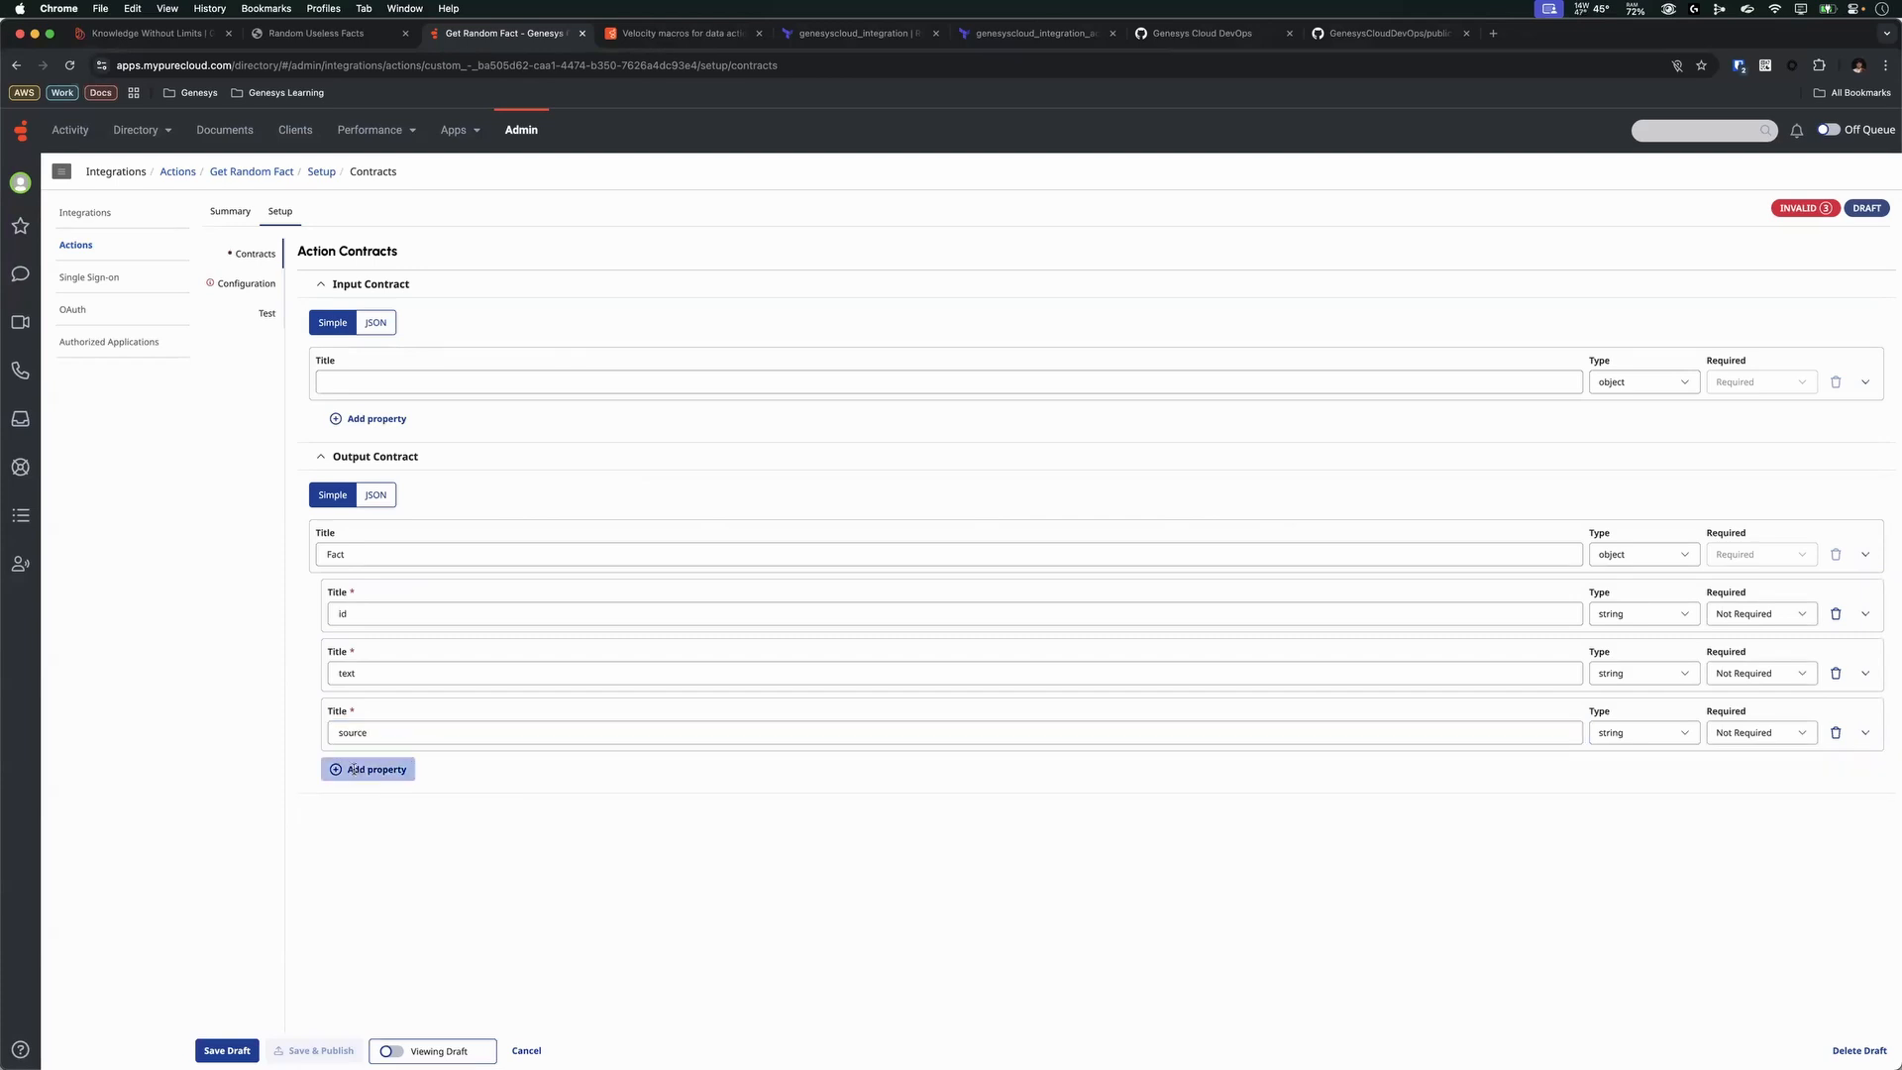
pyautogui.click(365, 793)
pyautogui.write('source')
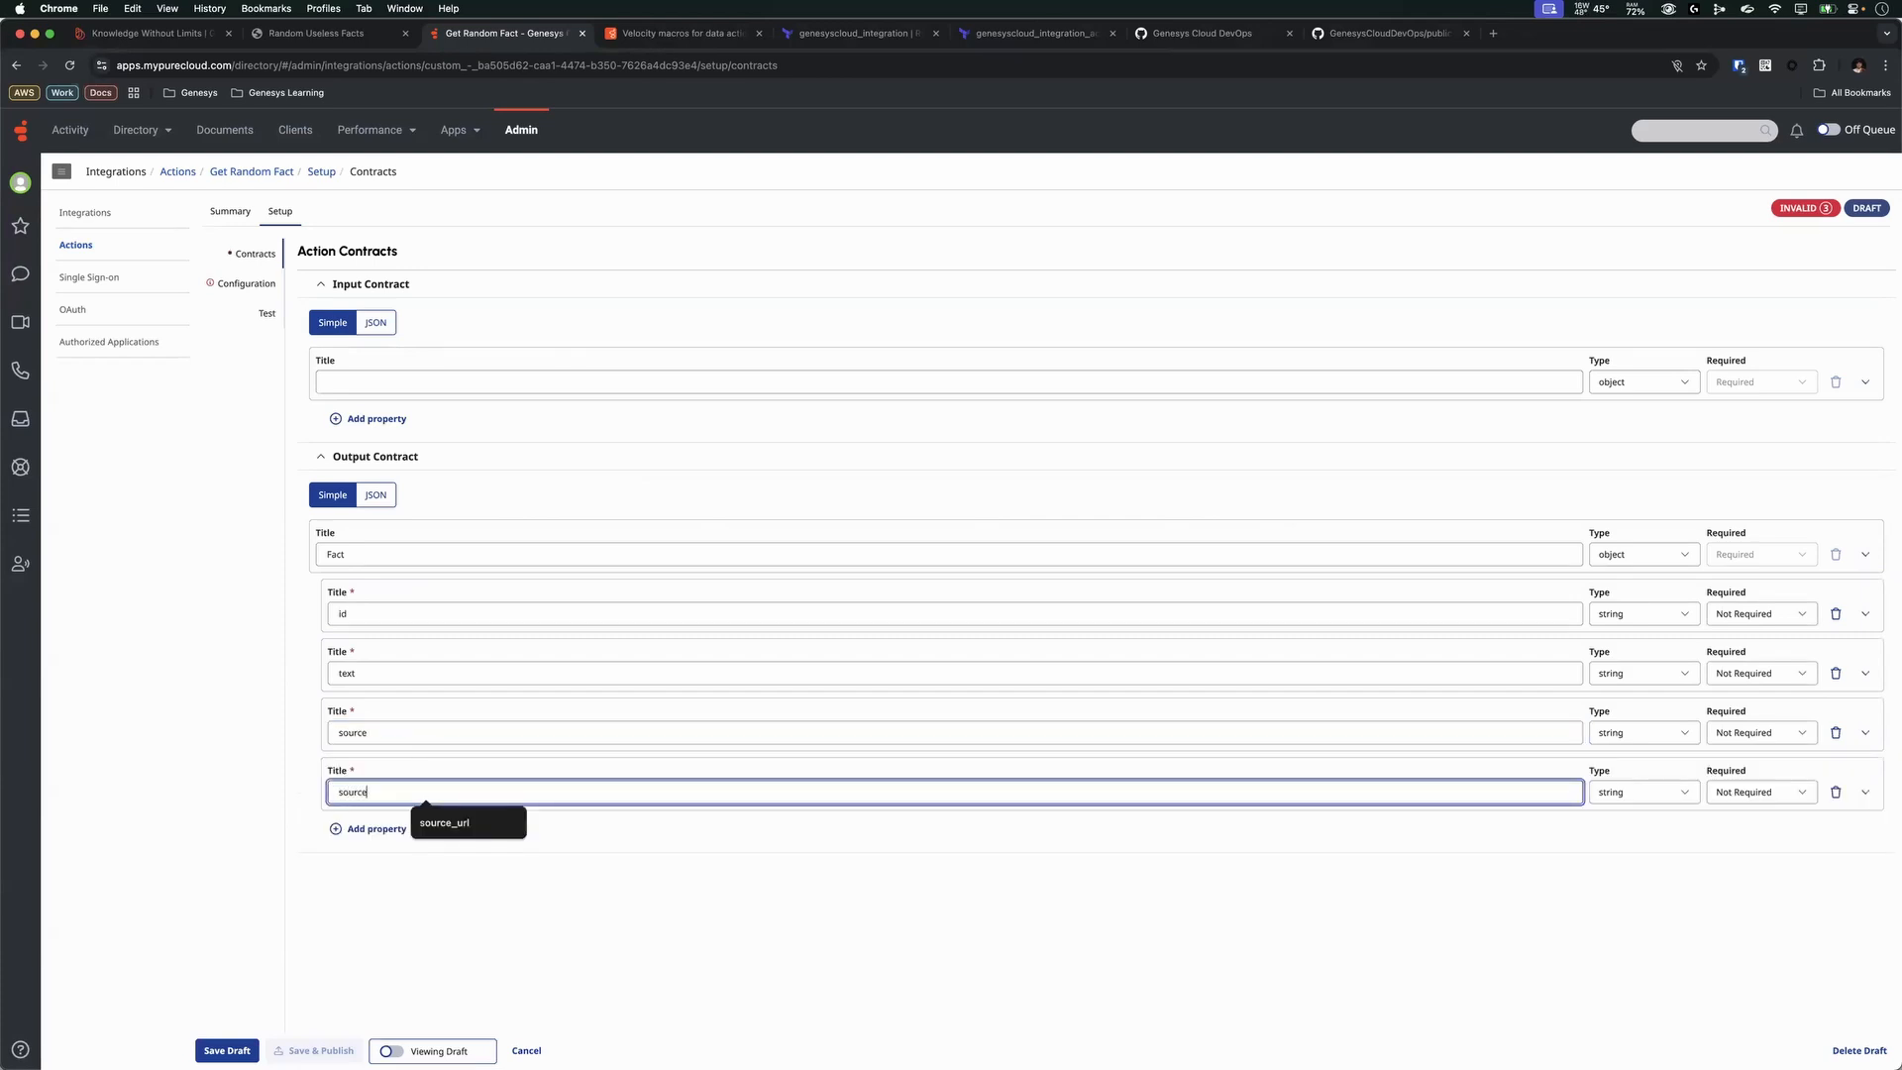
pyautogui.write('_url')
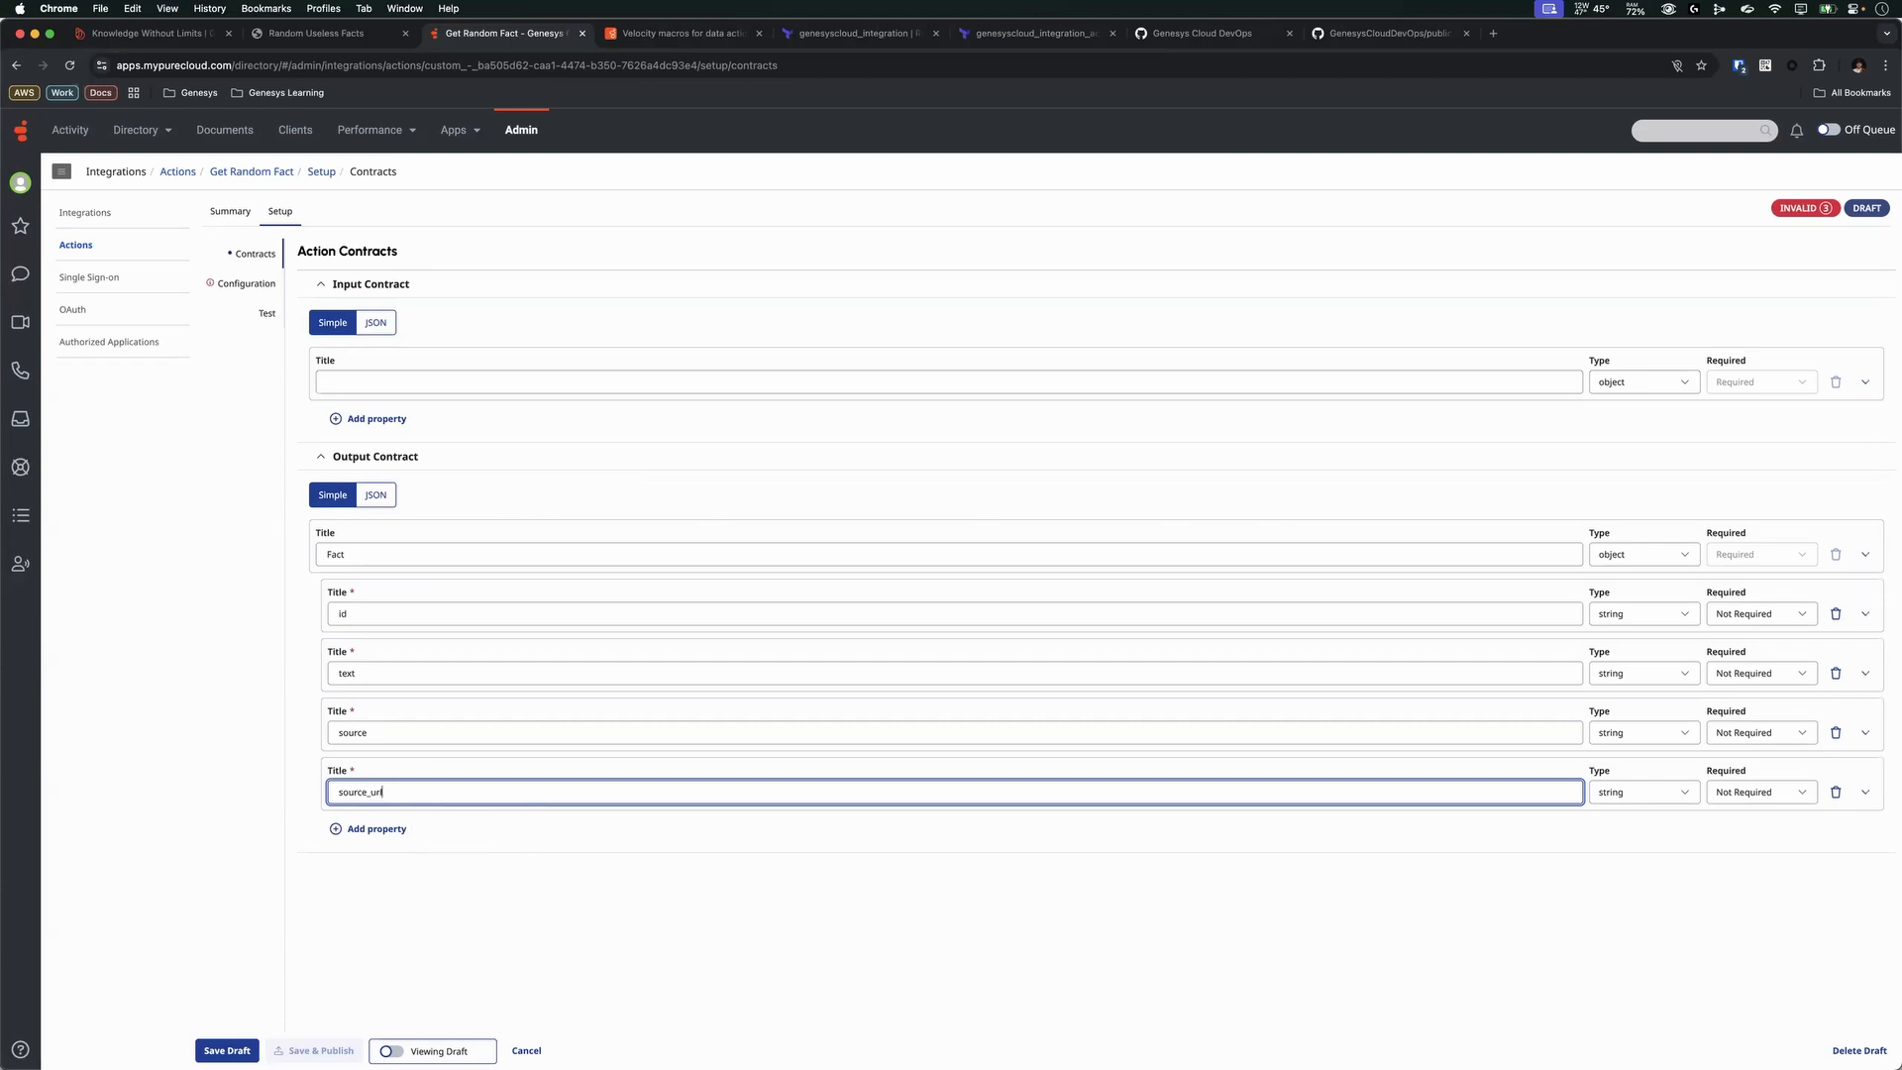
# - Add the string properties "language" and "permalink" to the Fact output contract
pyautogui.click(357, 834)
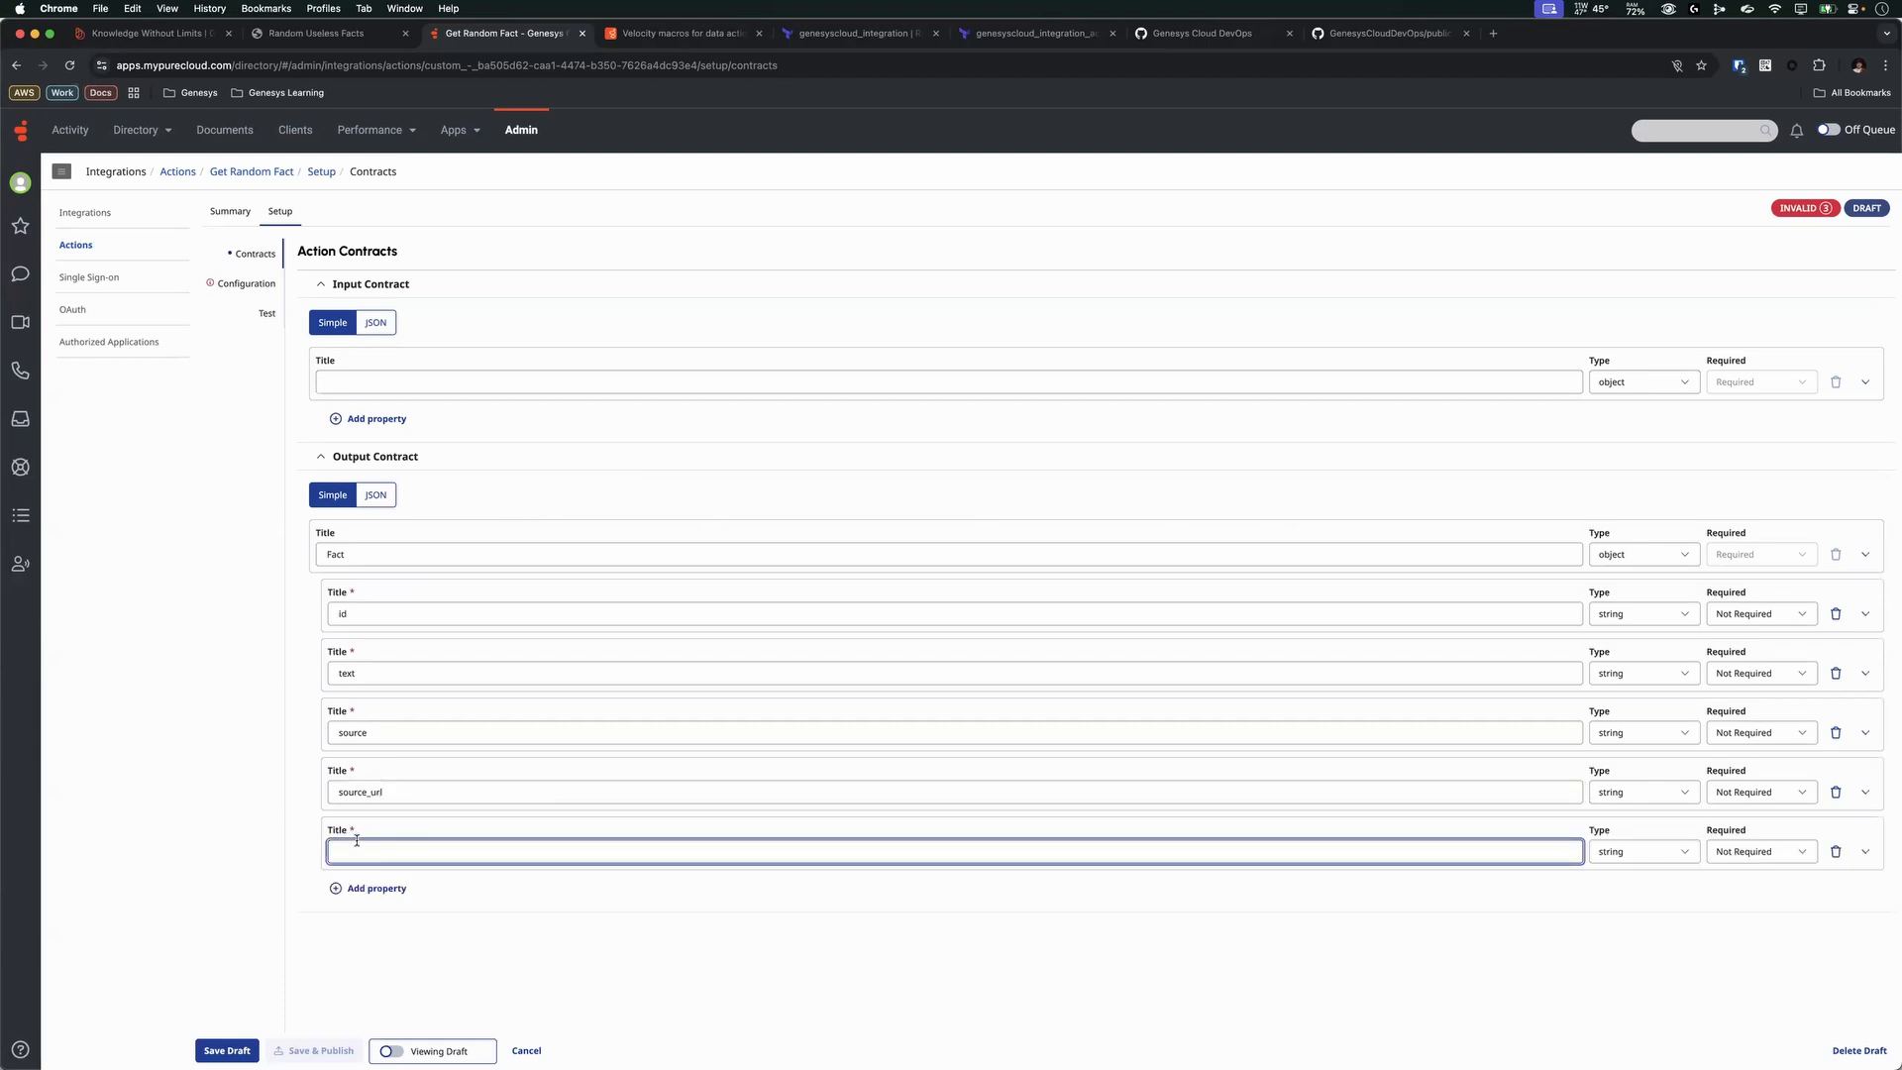
pyautogui.write('language')
pyautogui.click(367, 889)
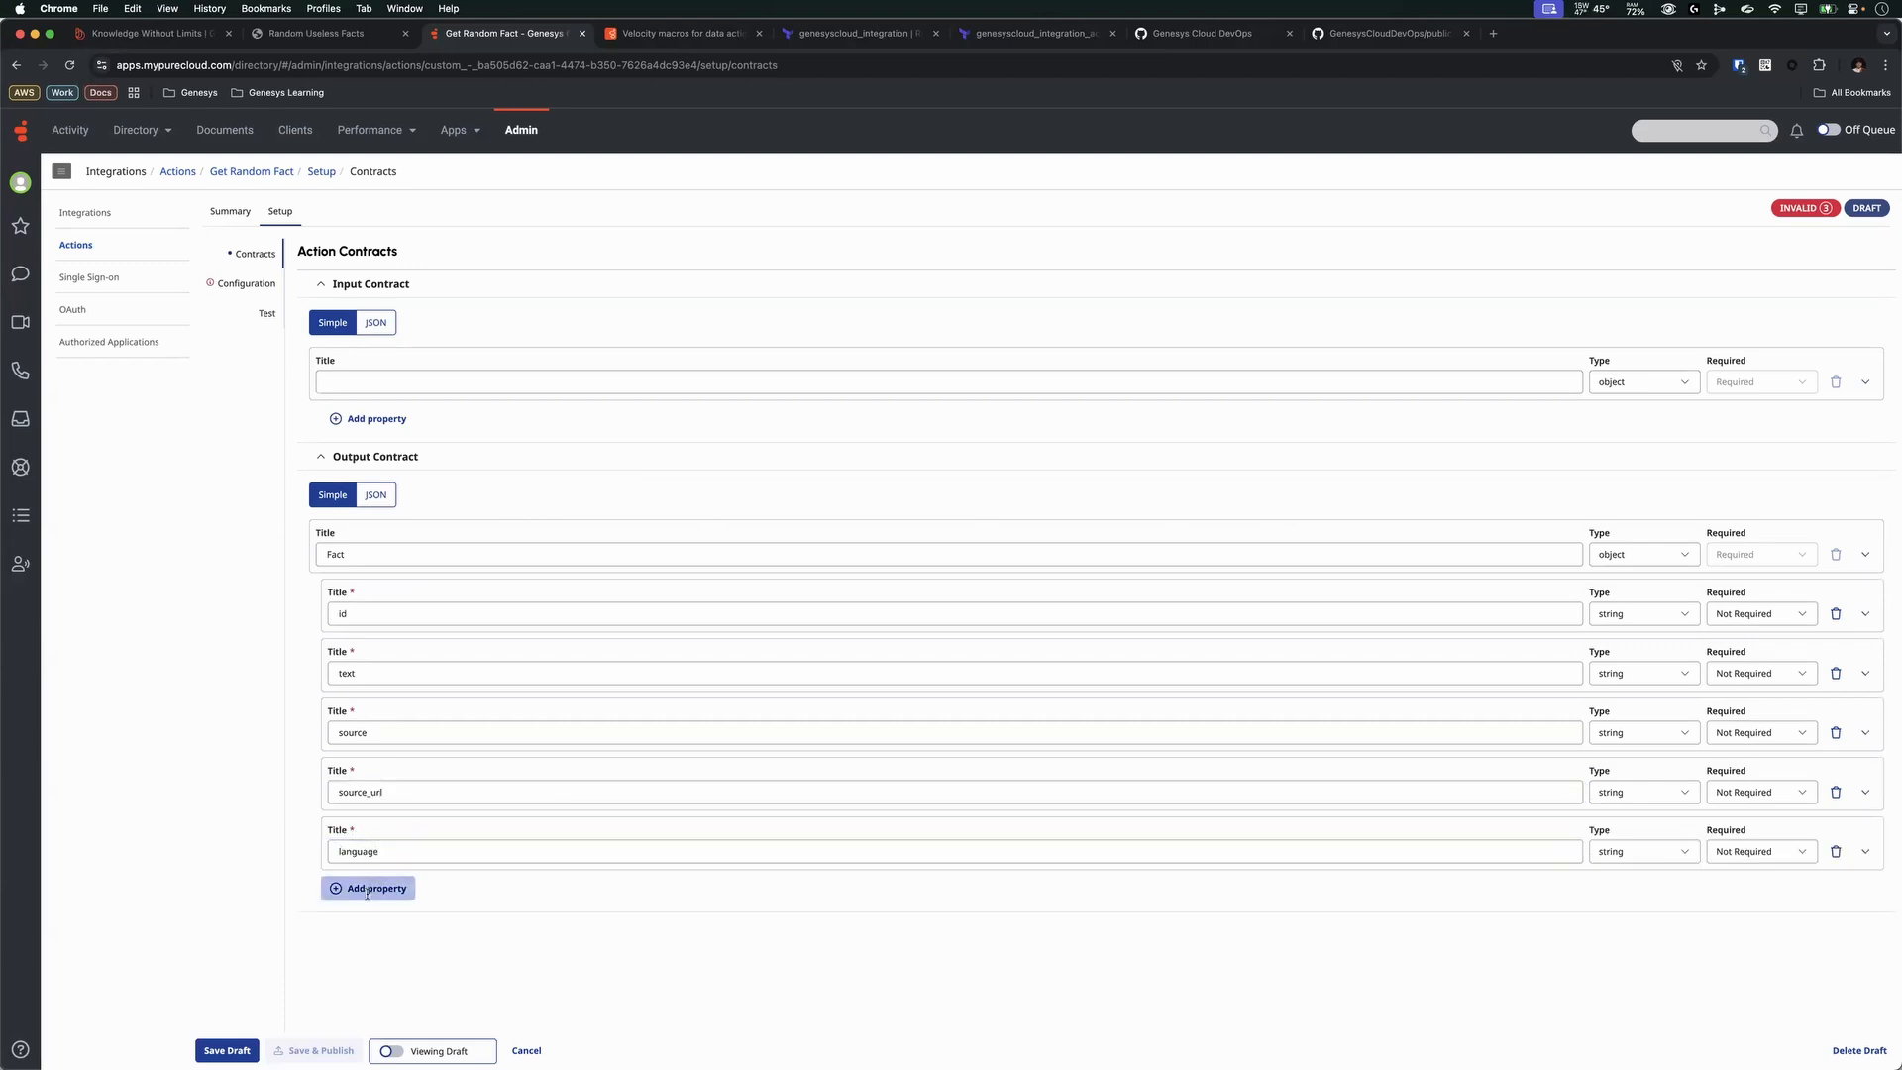
pyautogui.write('permalin')
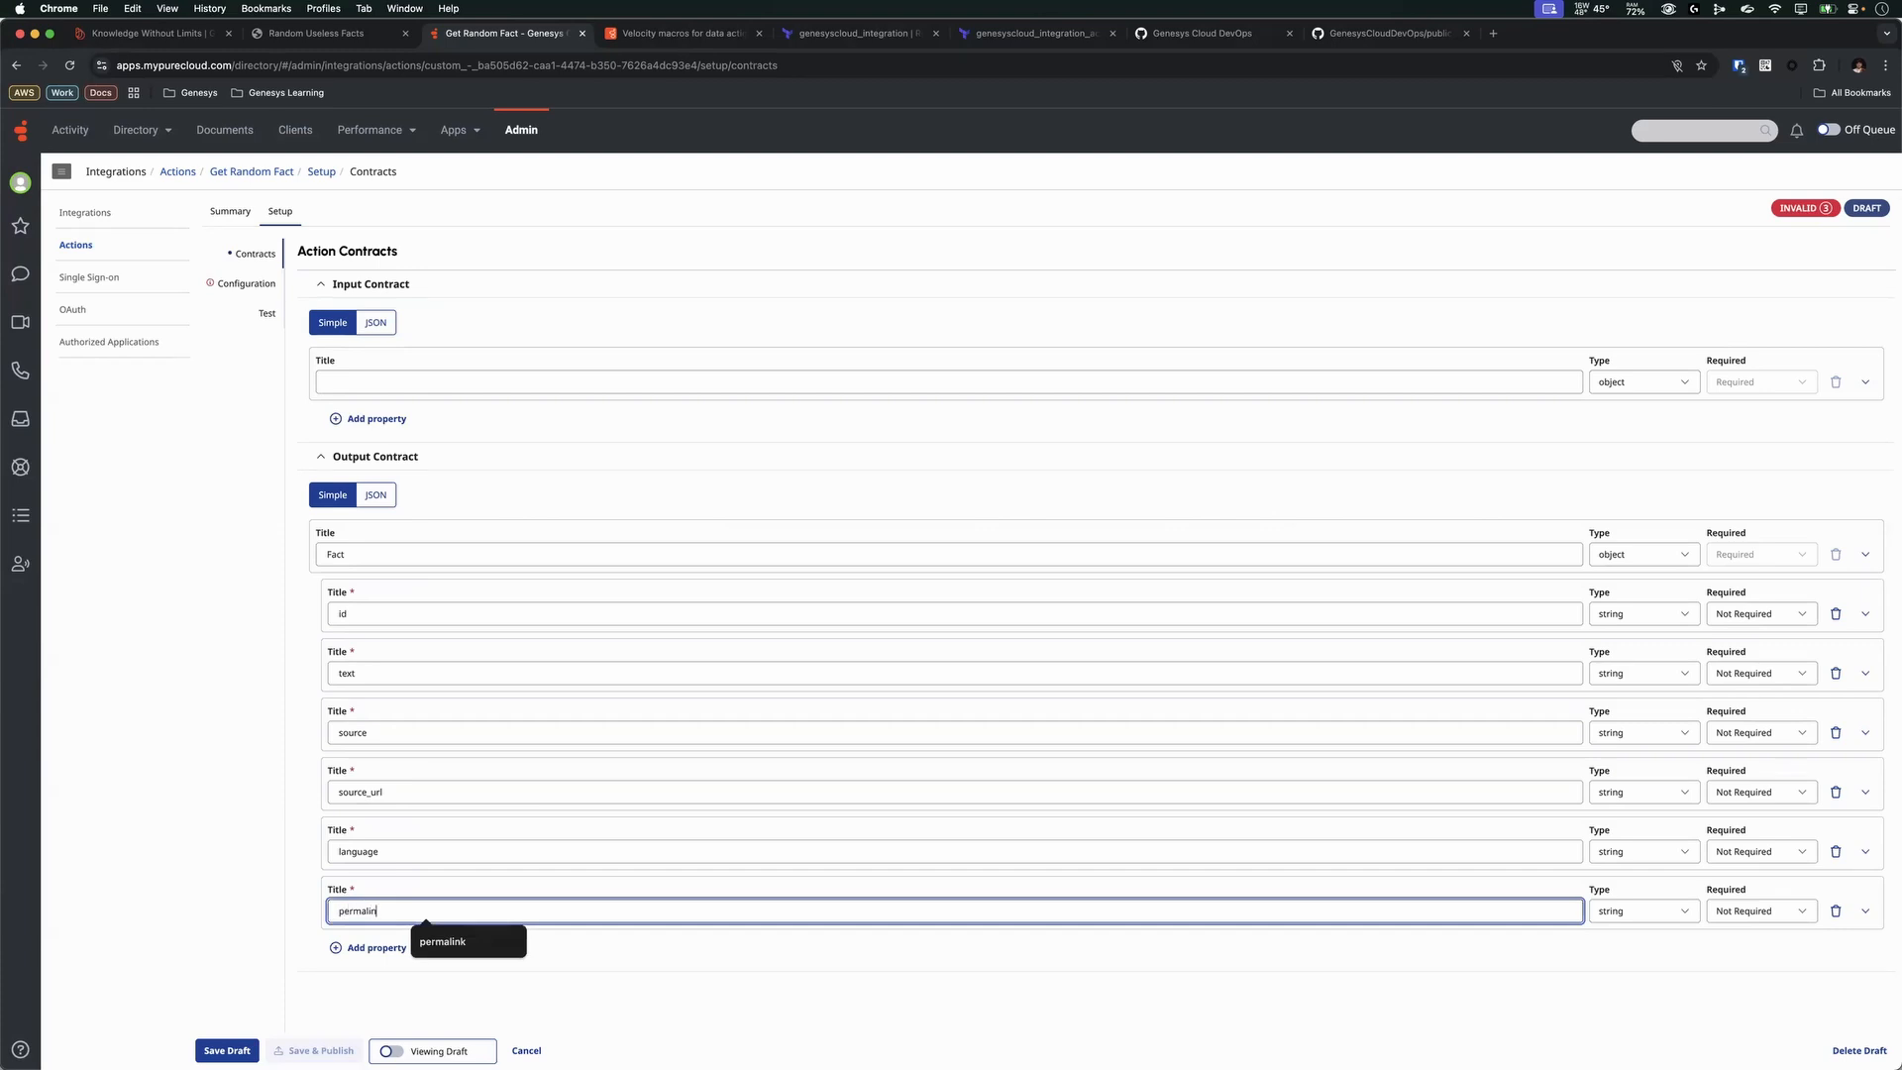
pyautogui.write('k')
pyautogui.click(235, 624)
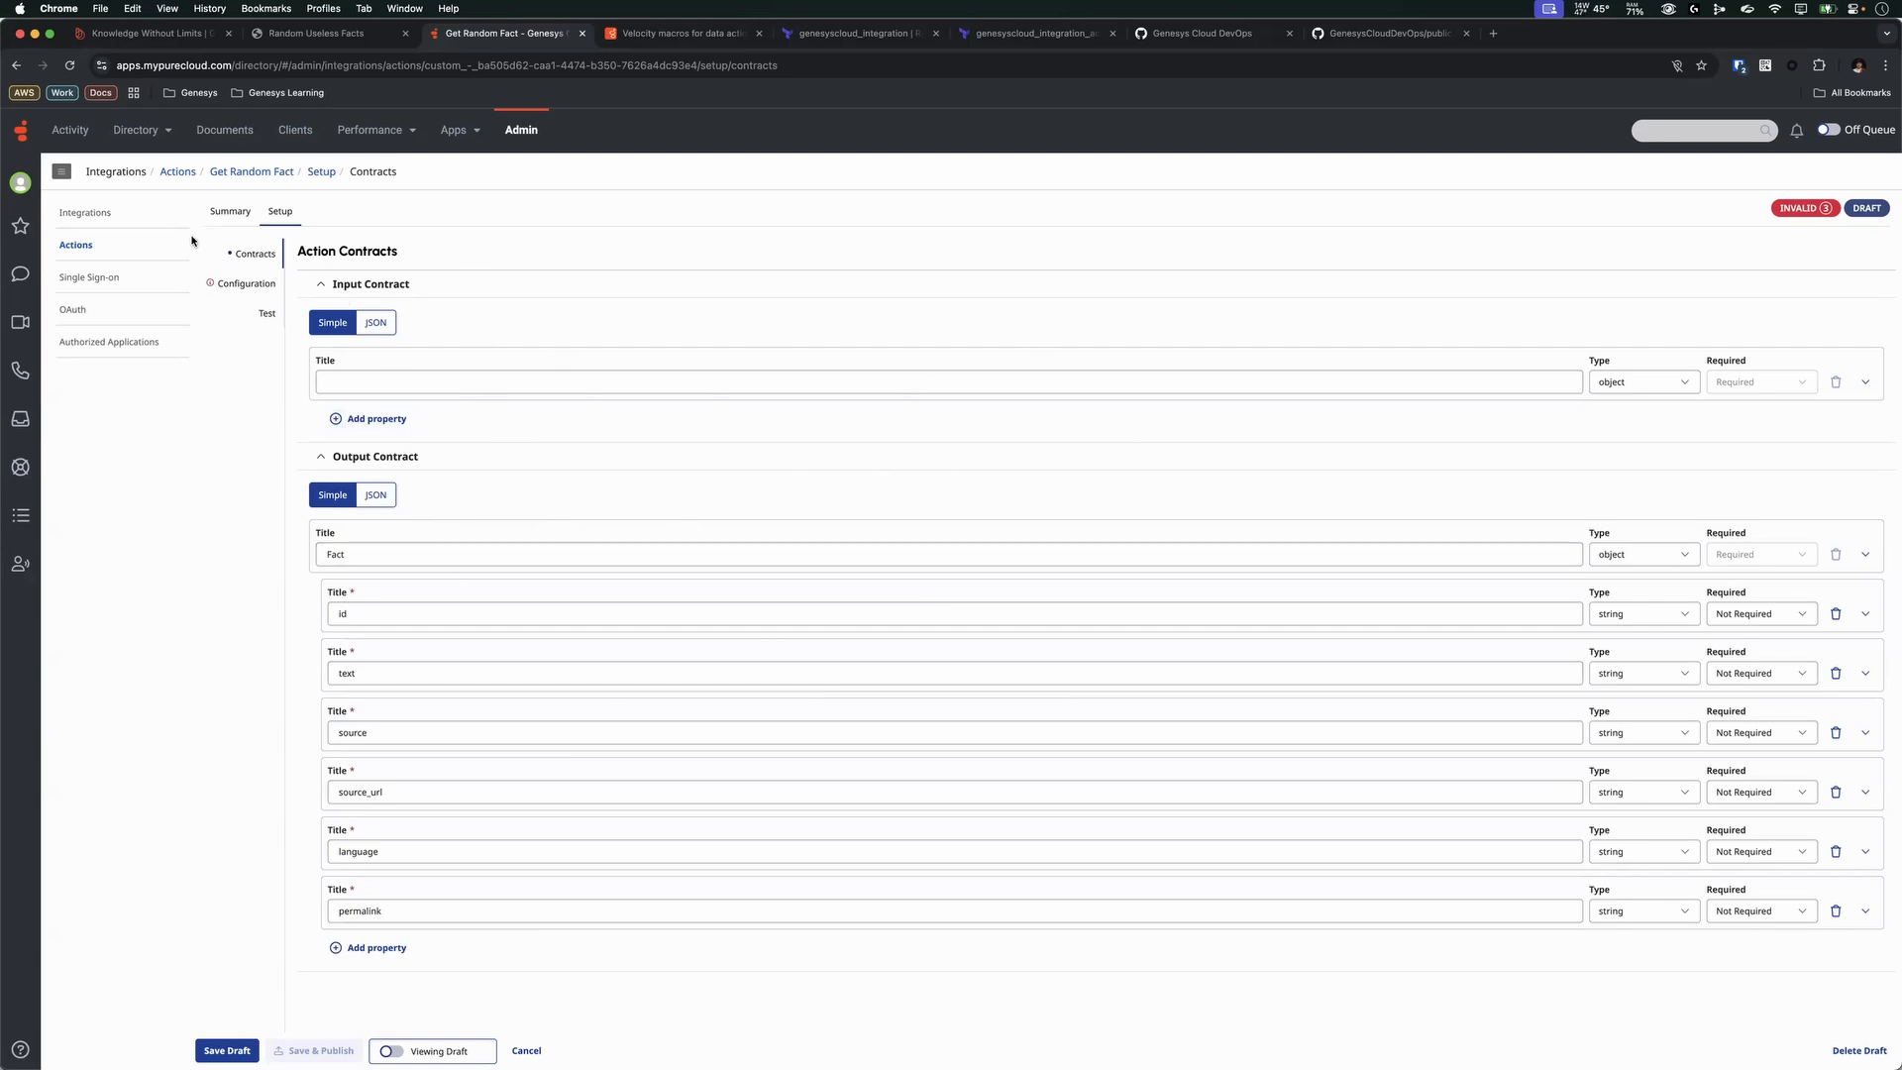
# - Open the action's configuration, choose POST as the HTTP method and examine the request body template and available inputs
pyautogui.click(236, 287)
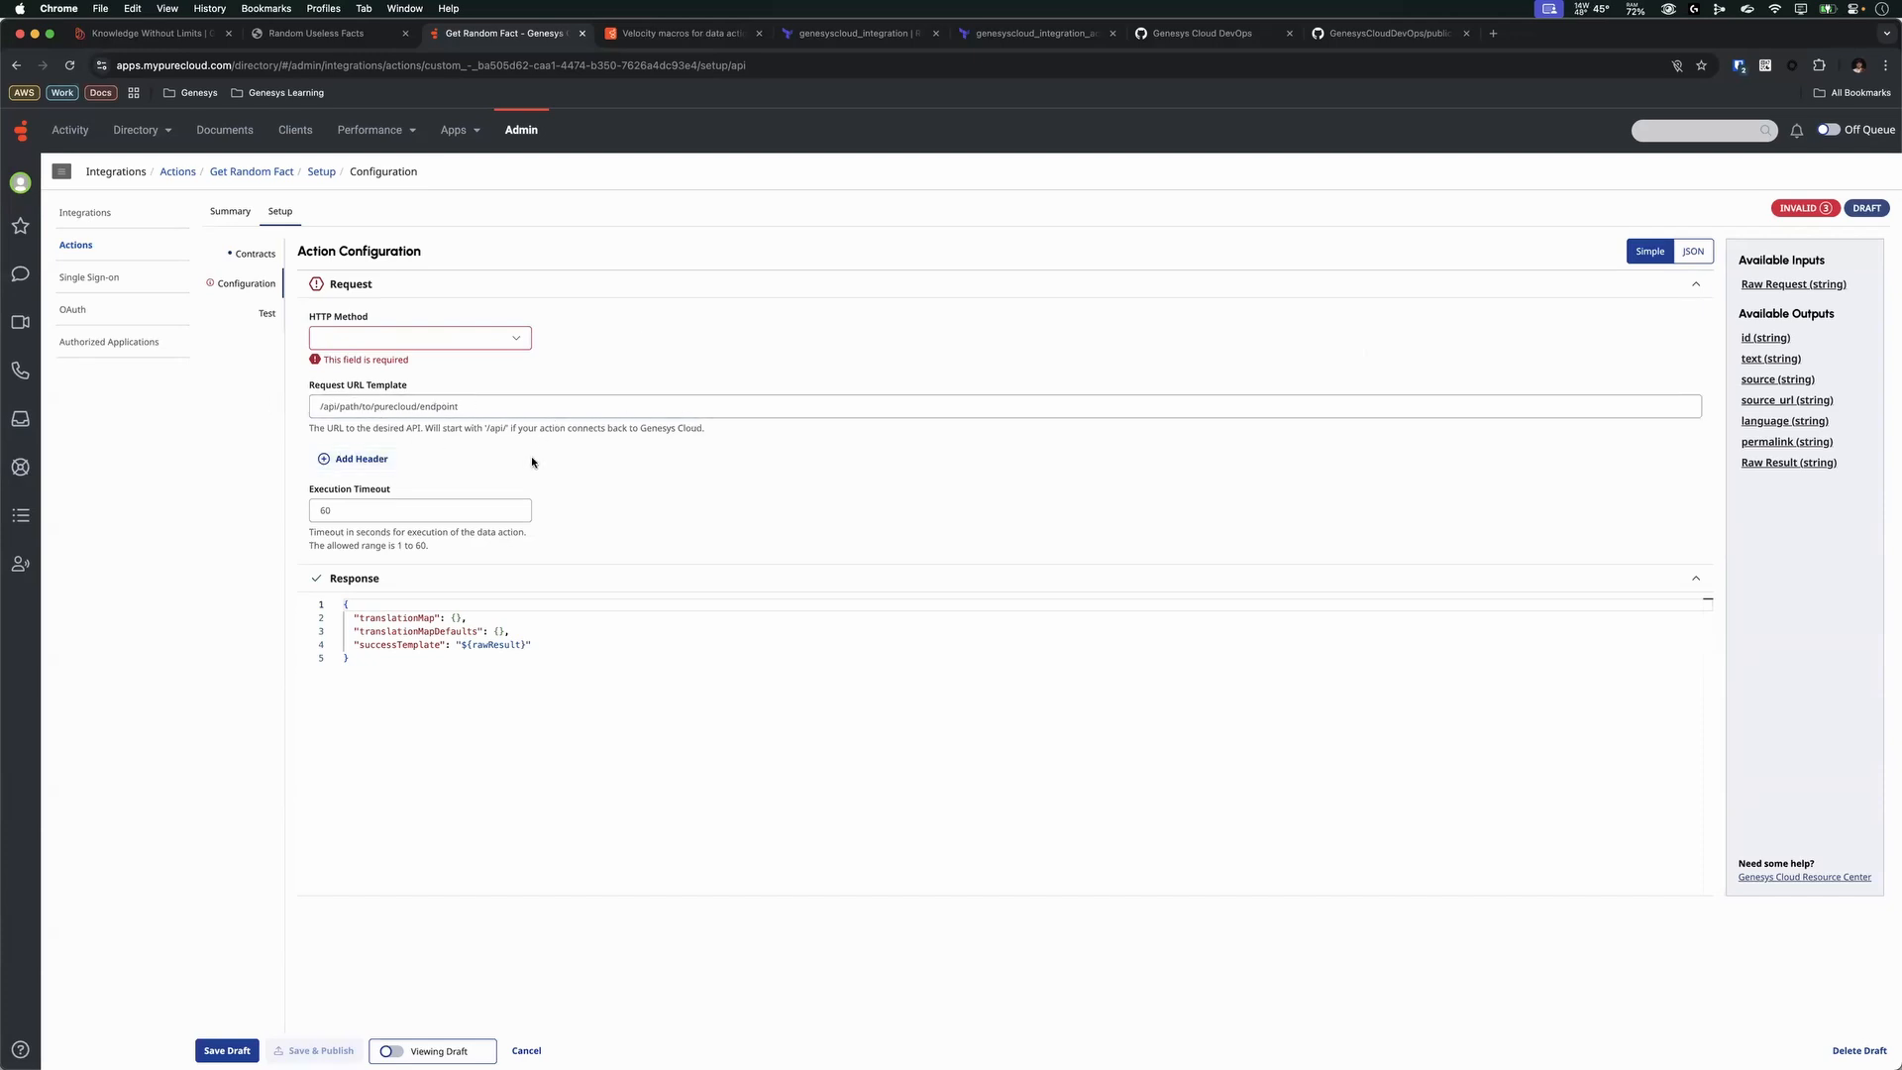
pyautogui.click(345, 511)
pyautogui.click(450, 339)
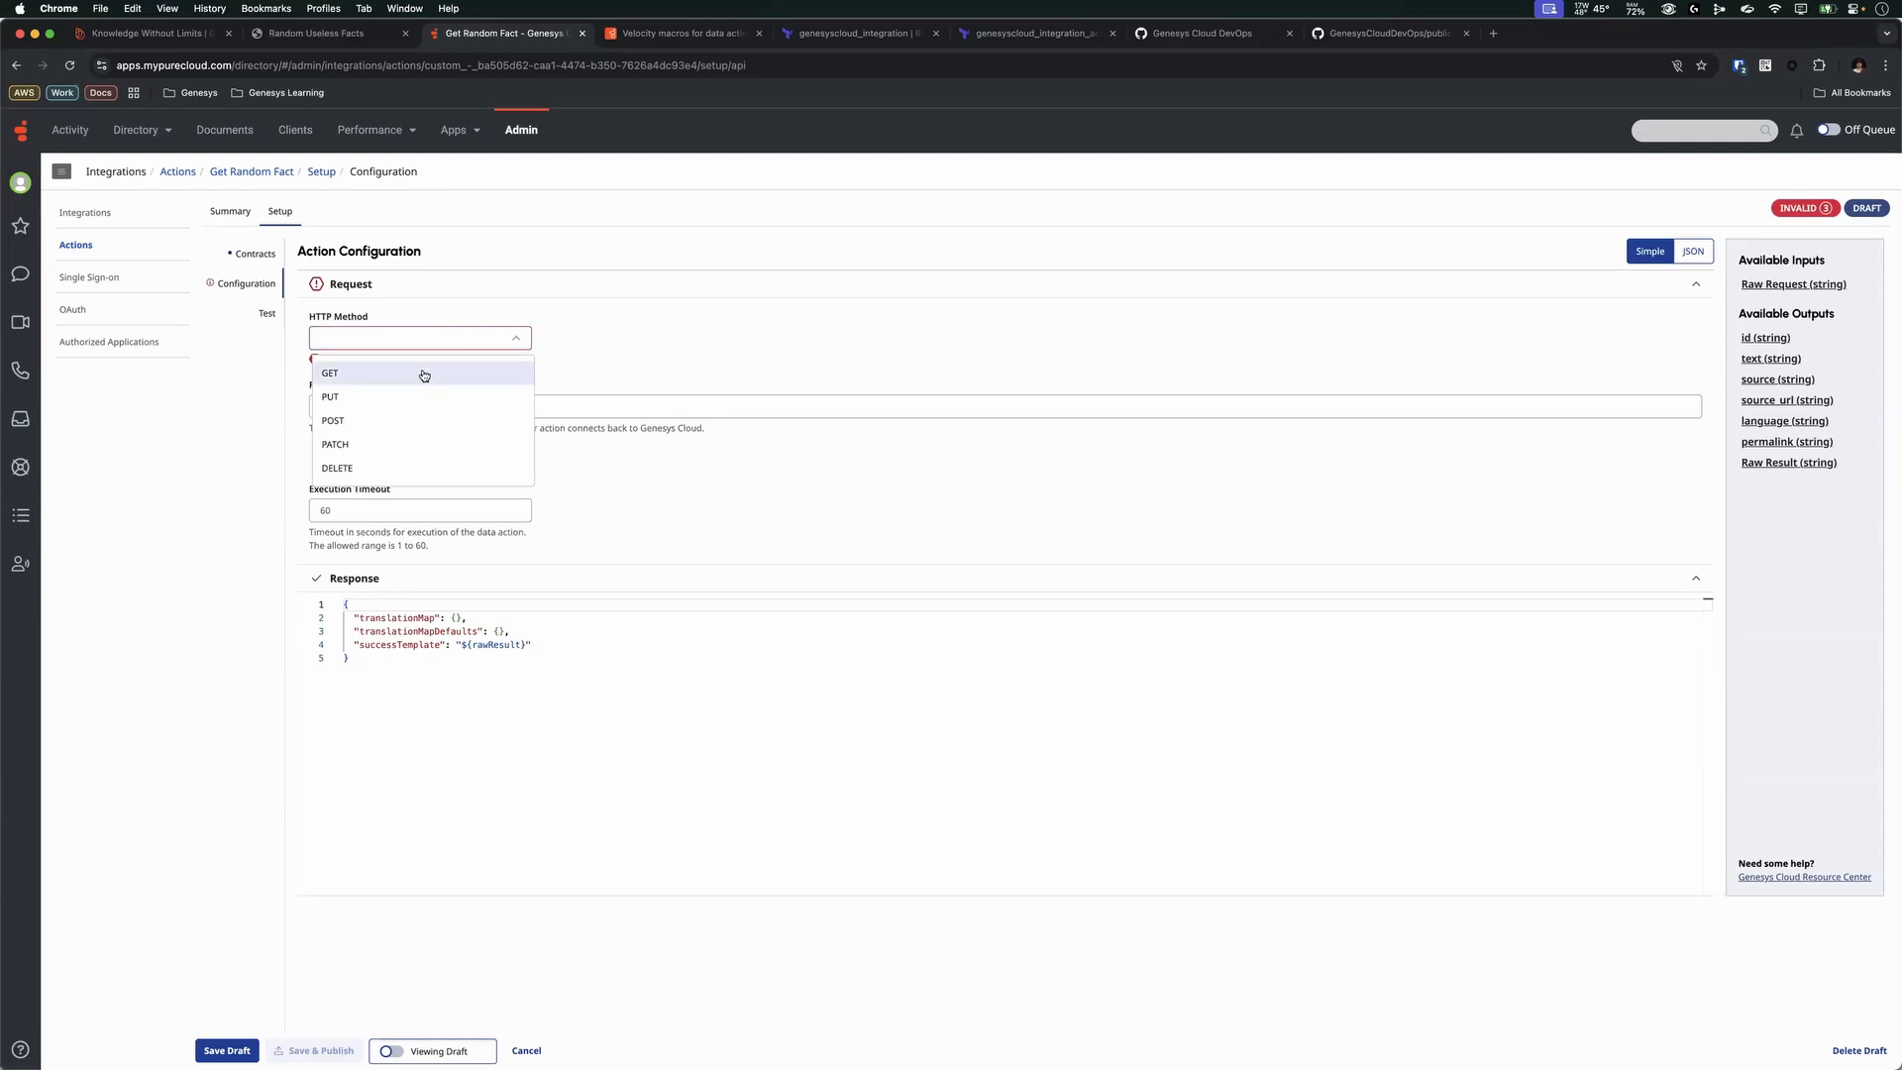
pyautogui.click(391, 423)
pyautogui.click(437, 581)
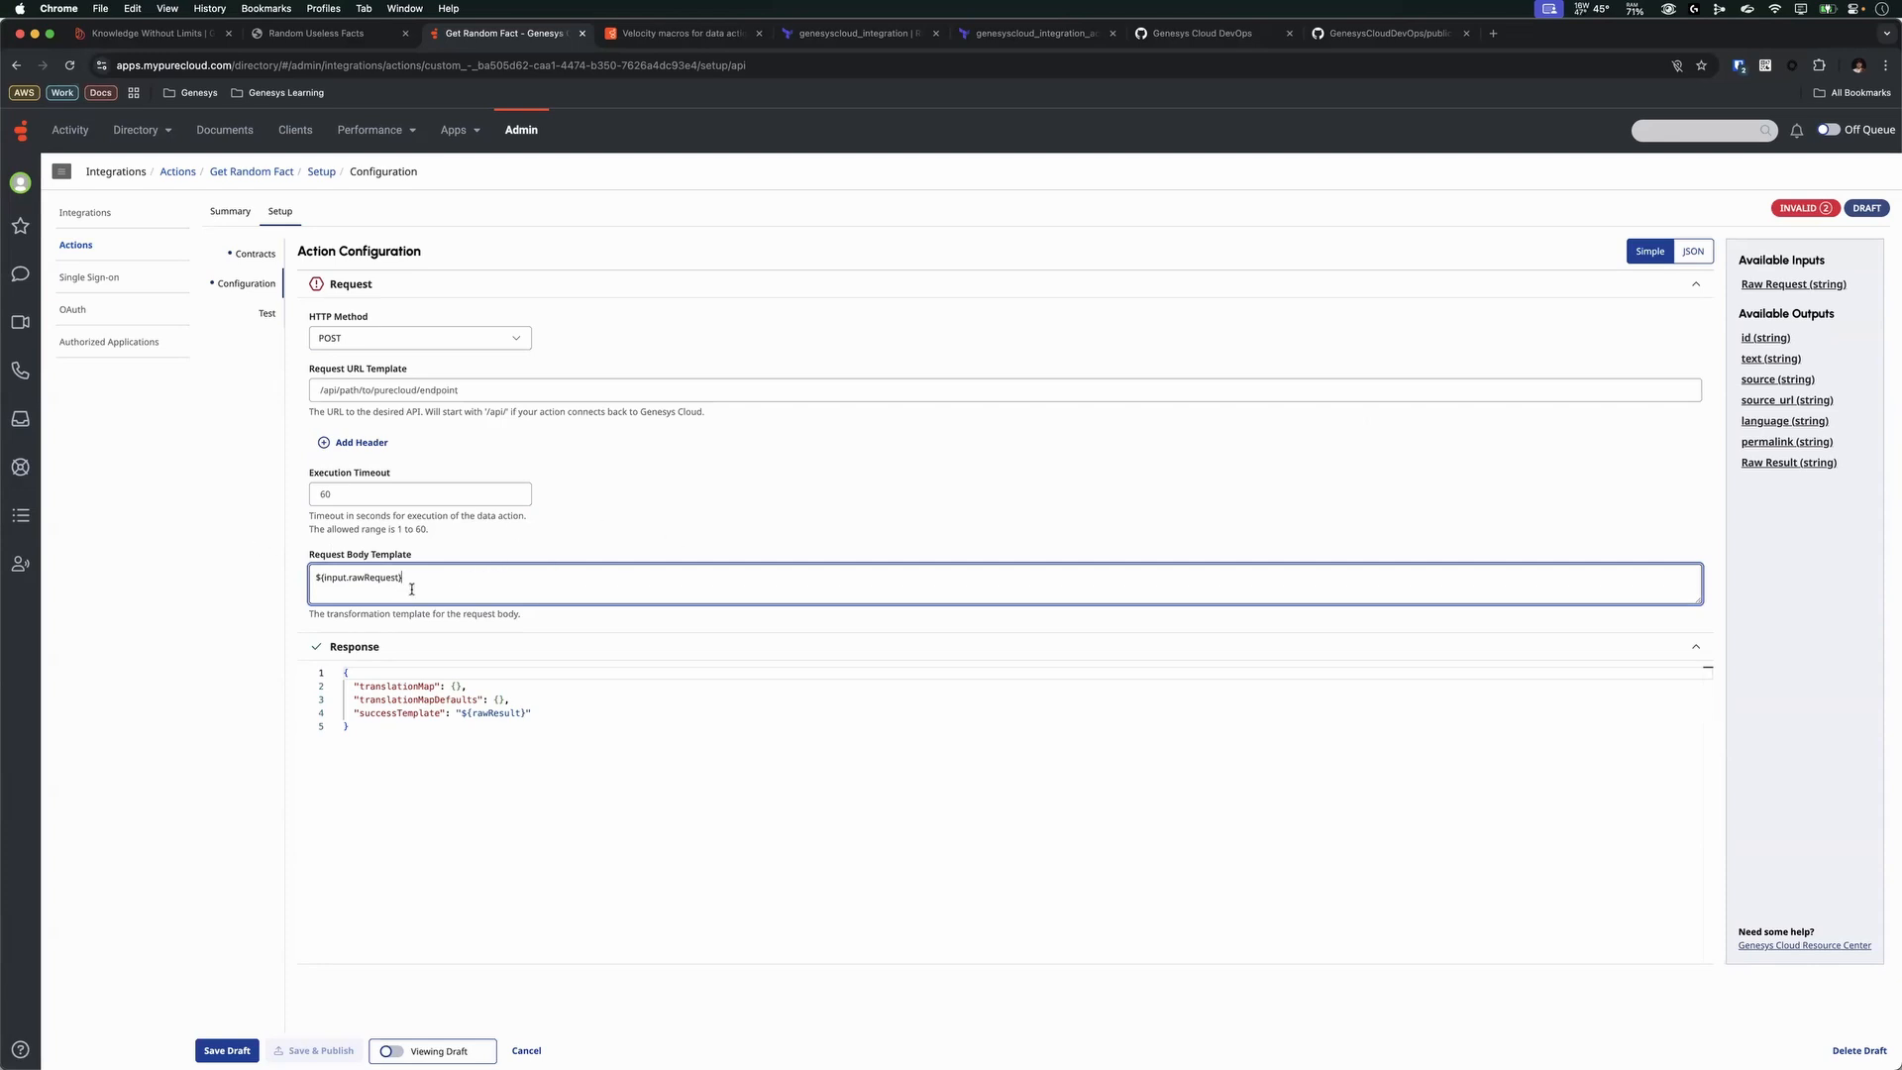
pyautogui.moveTo(517, 582); pyautogui.dragTo(283, 572)
pyautogui.click(690, 451)
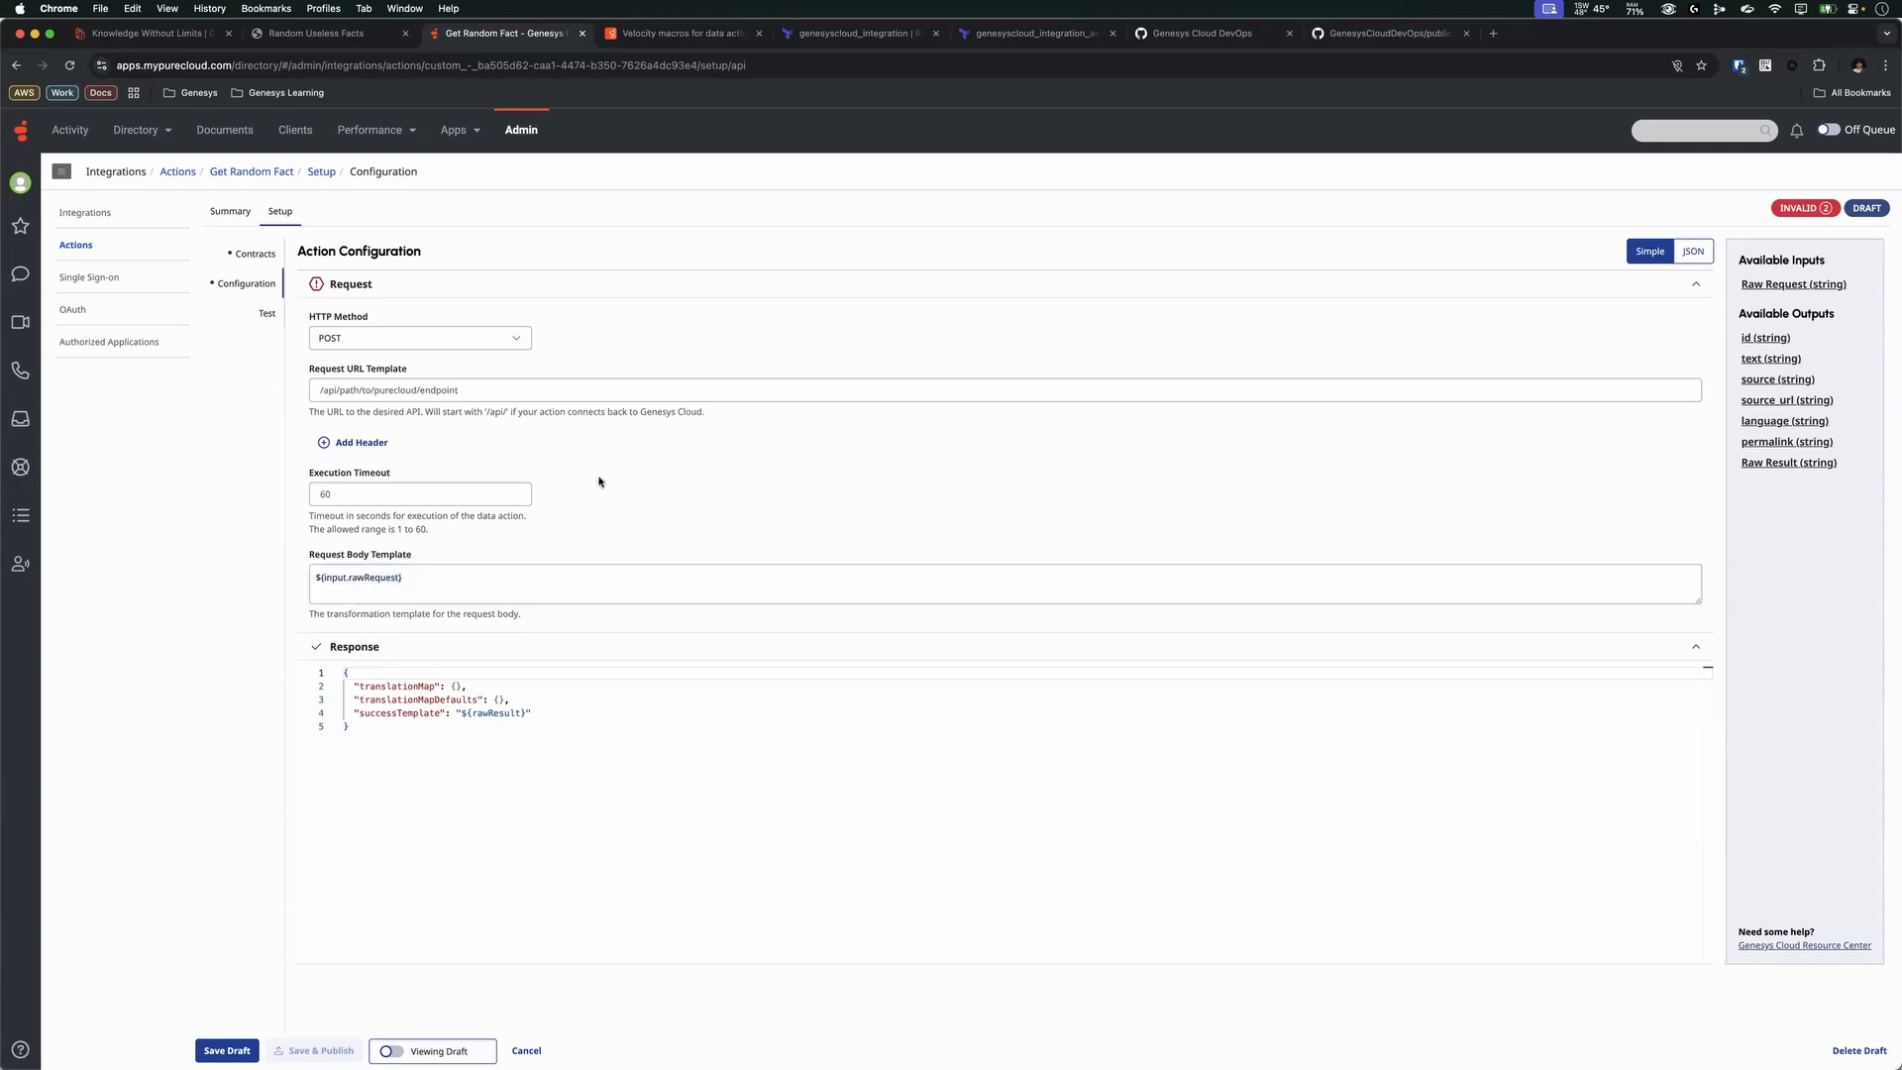
pyautogui.click(321, 585)
pyautogui.moveTo(1773, 469)
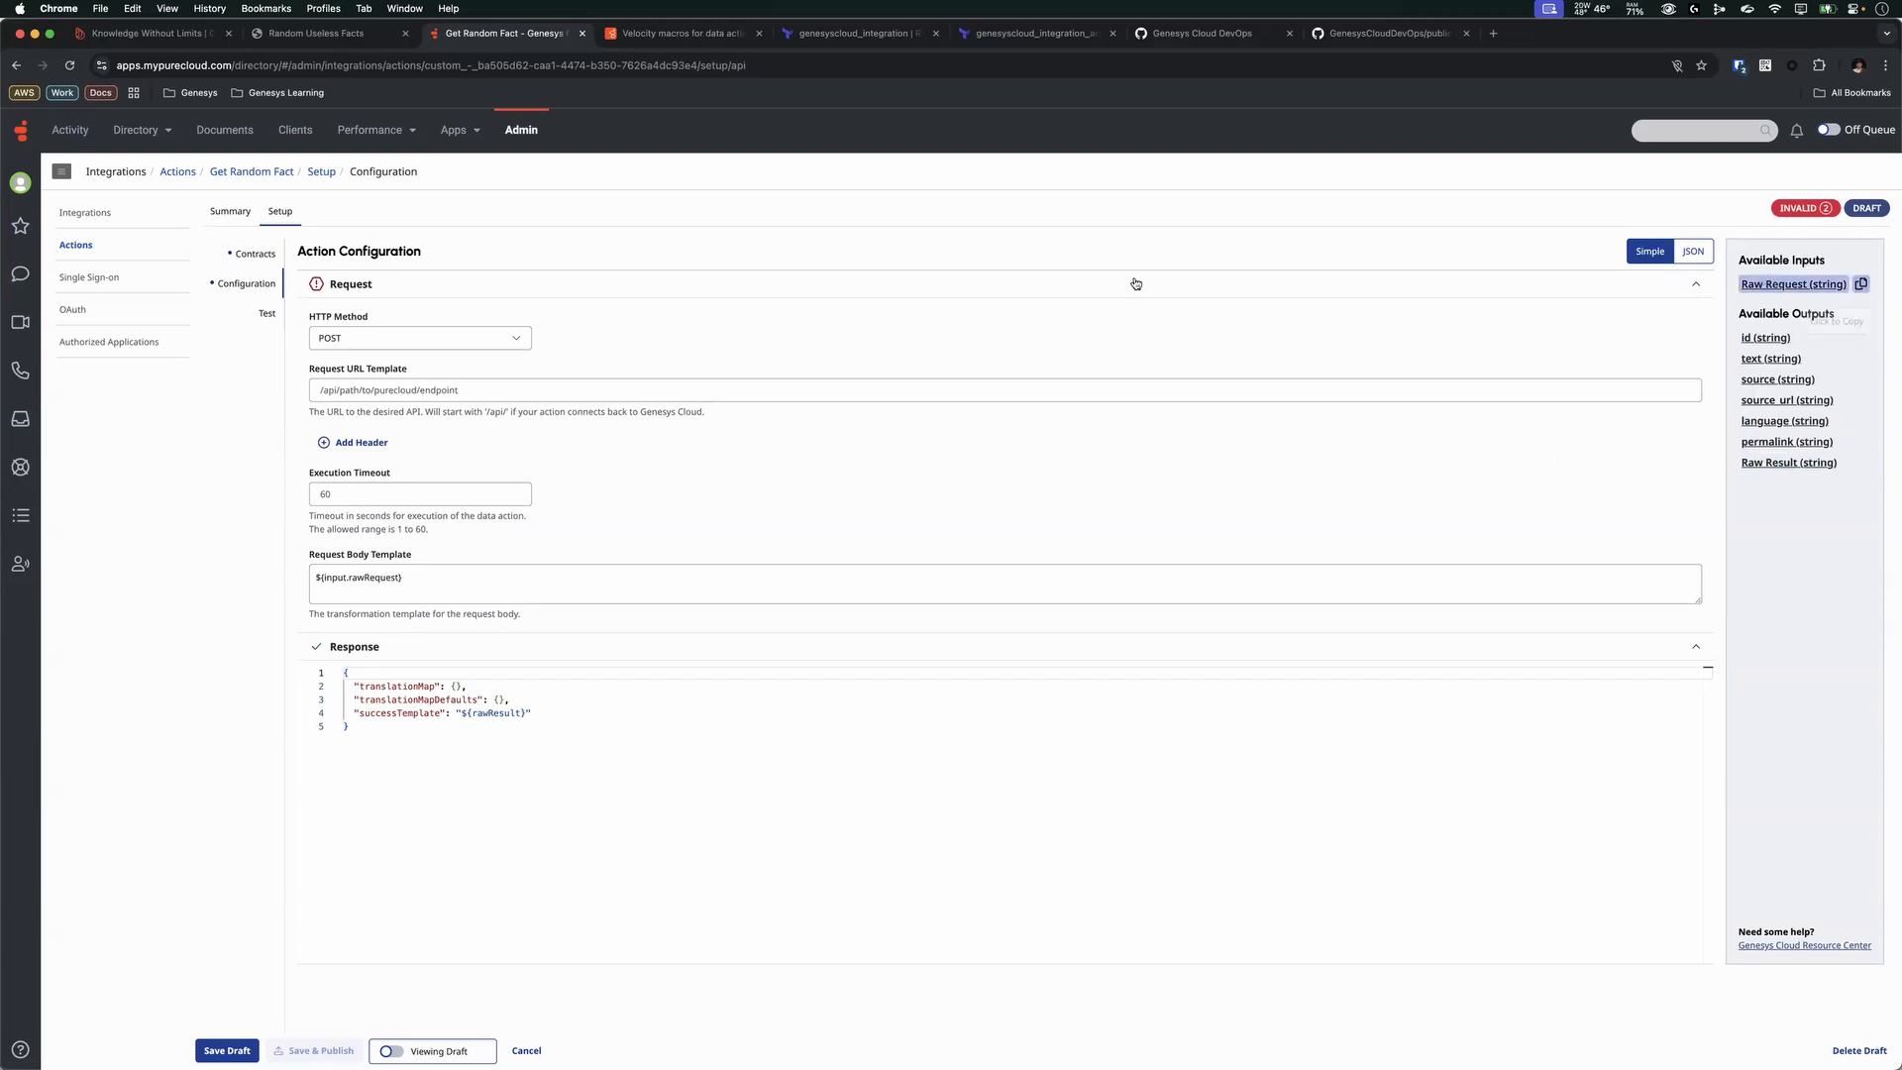
pyautogui.click(459, 390)
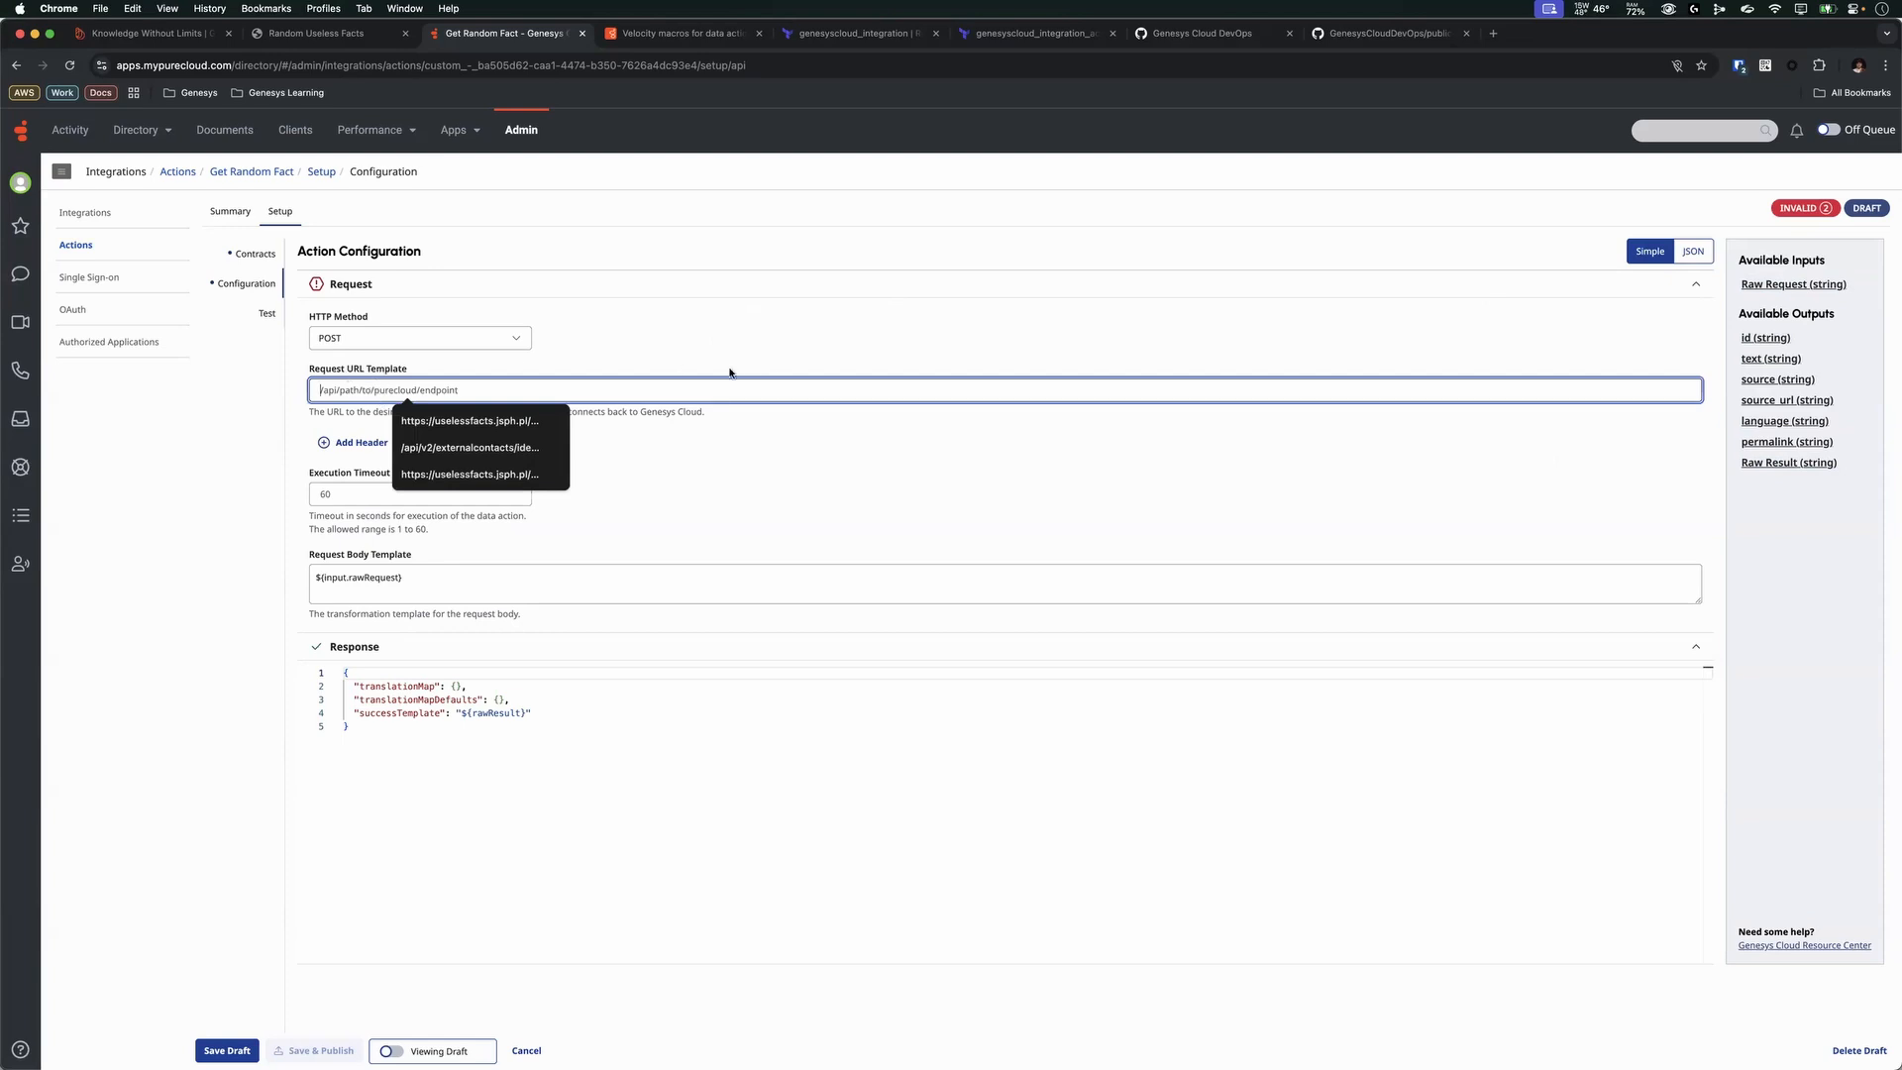
pyautogui.click(518, 587)
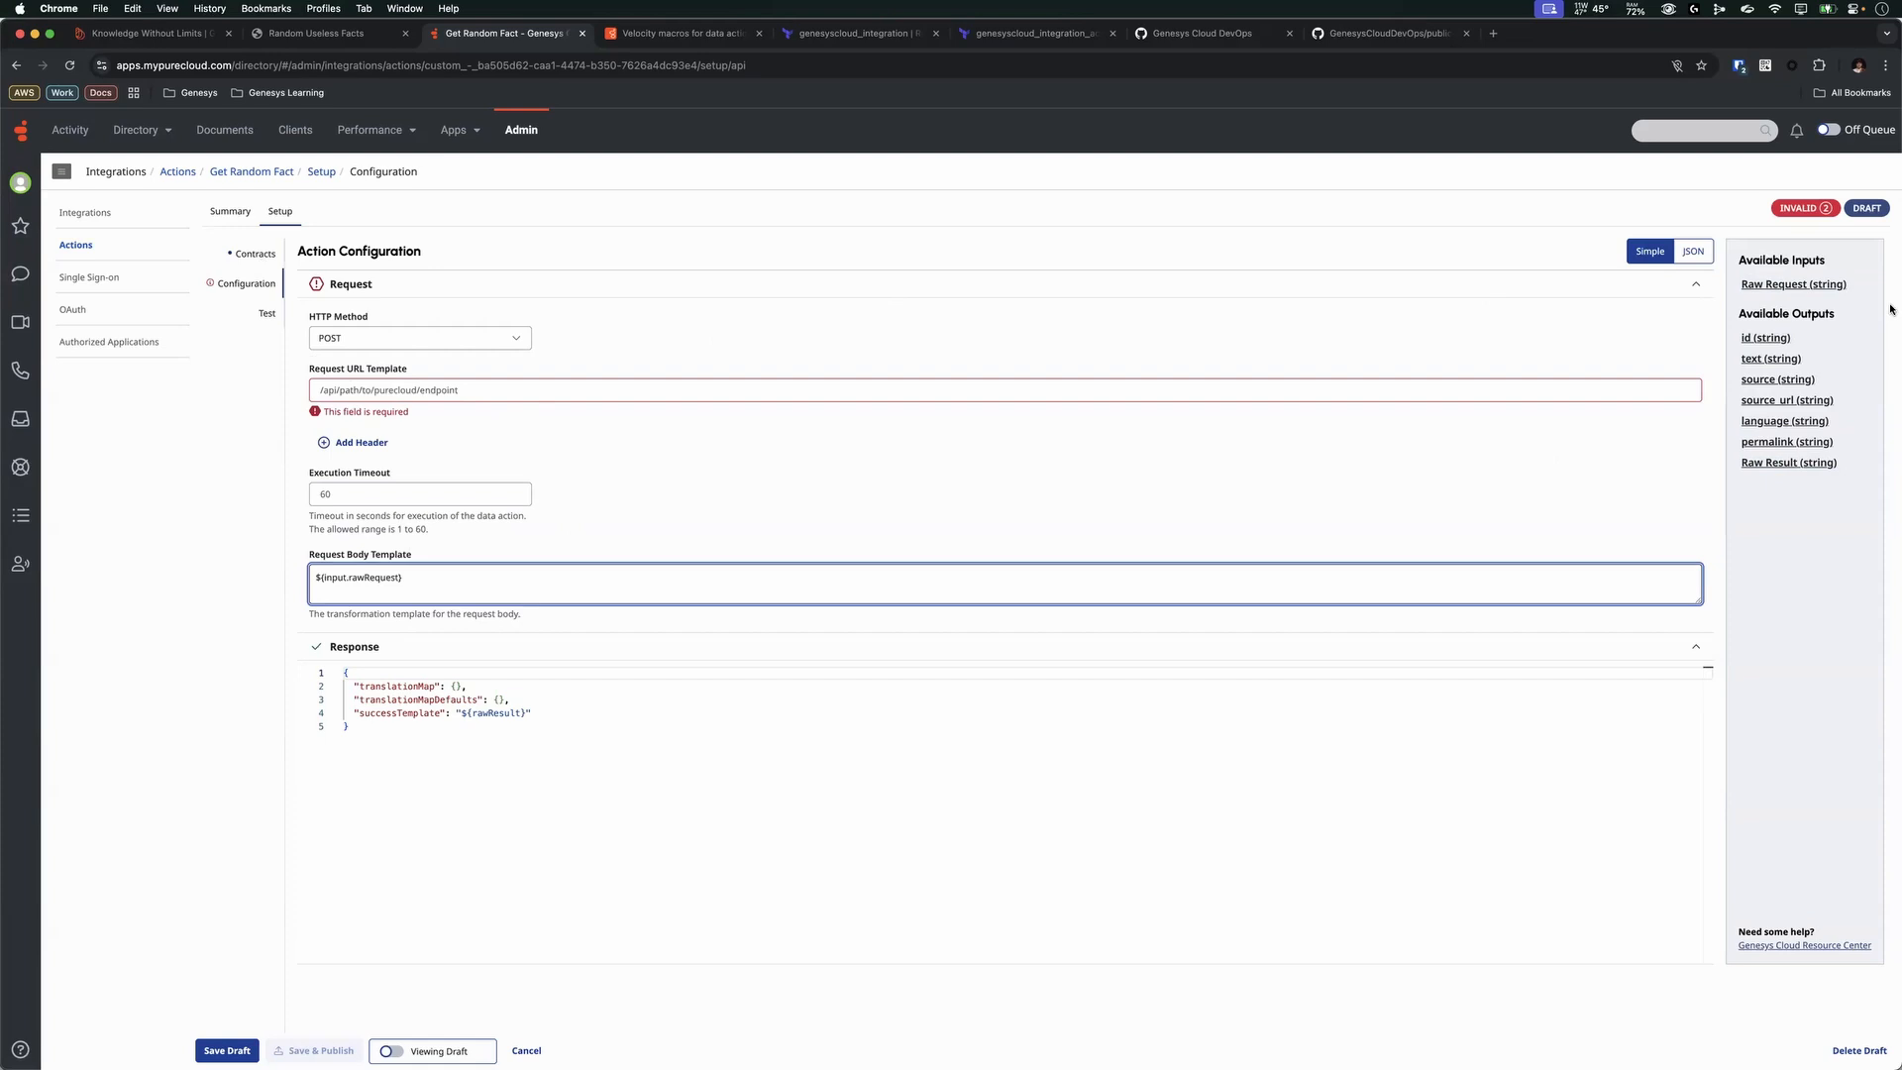
pyautogui.click(265, 255)
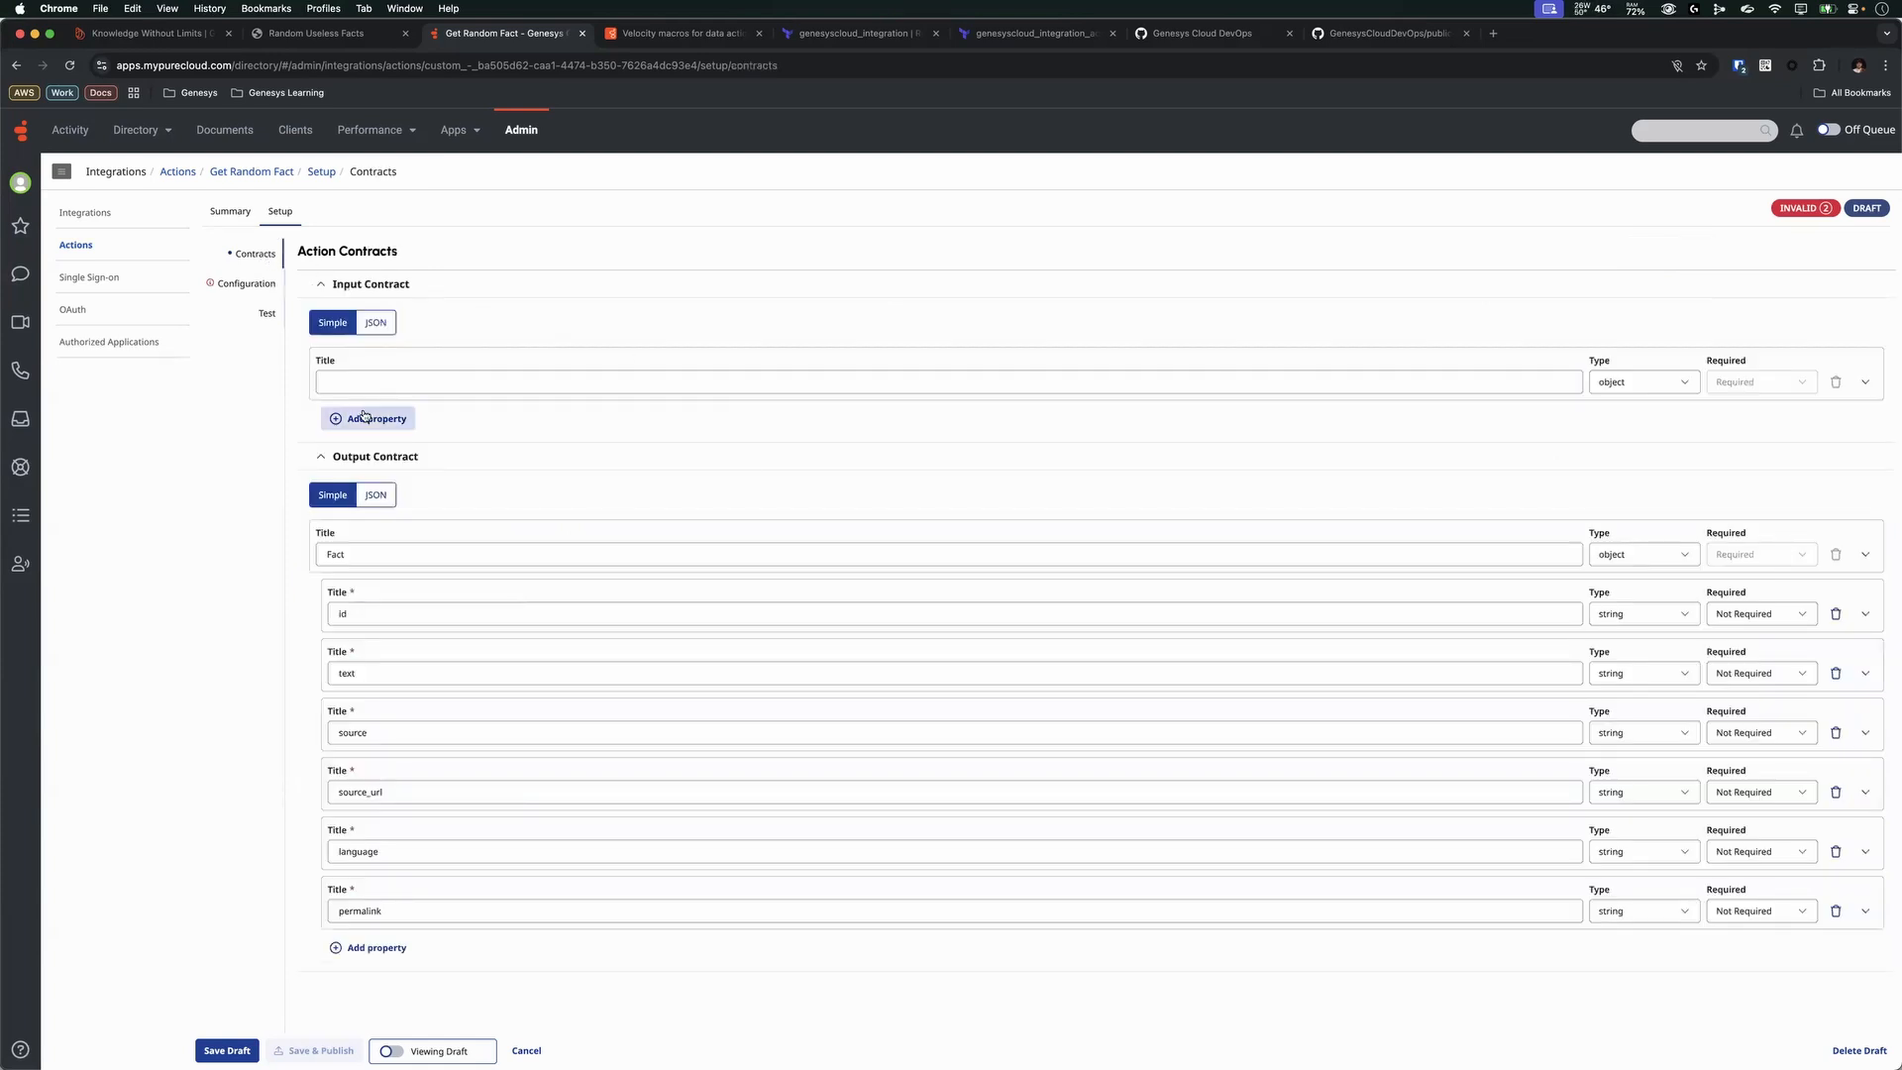
# - Set the HTTP method to GET in the action's configuration
pyautogui.click(255, 282)
pyautogui.click(466, 393)
pyautogui.click(424, 339)
pyautogui.click(390, 368)
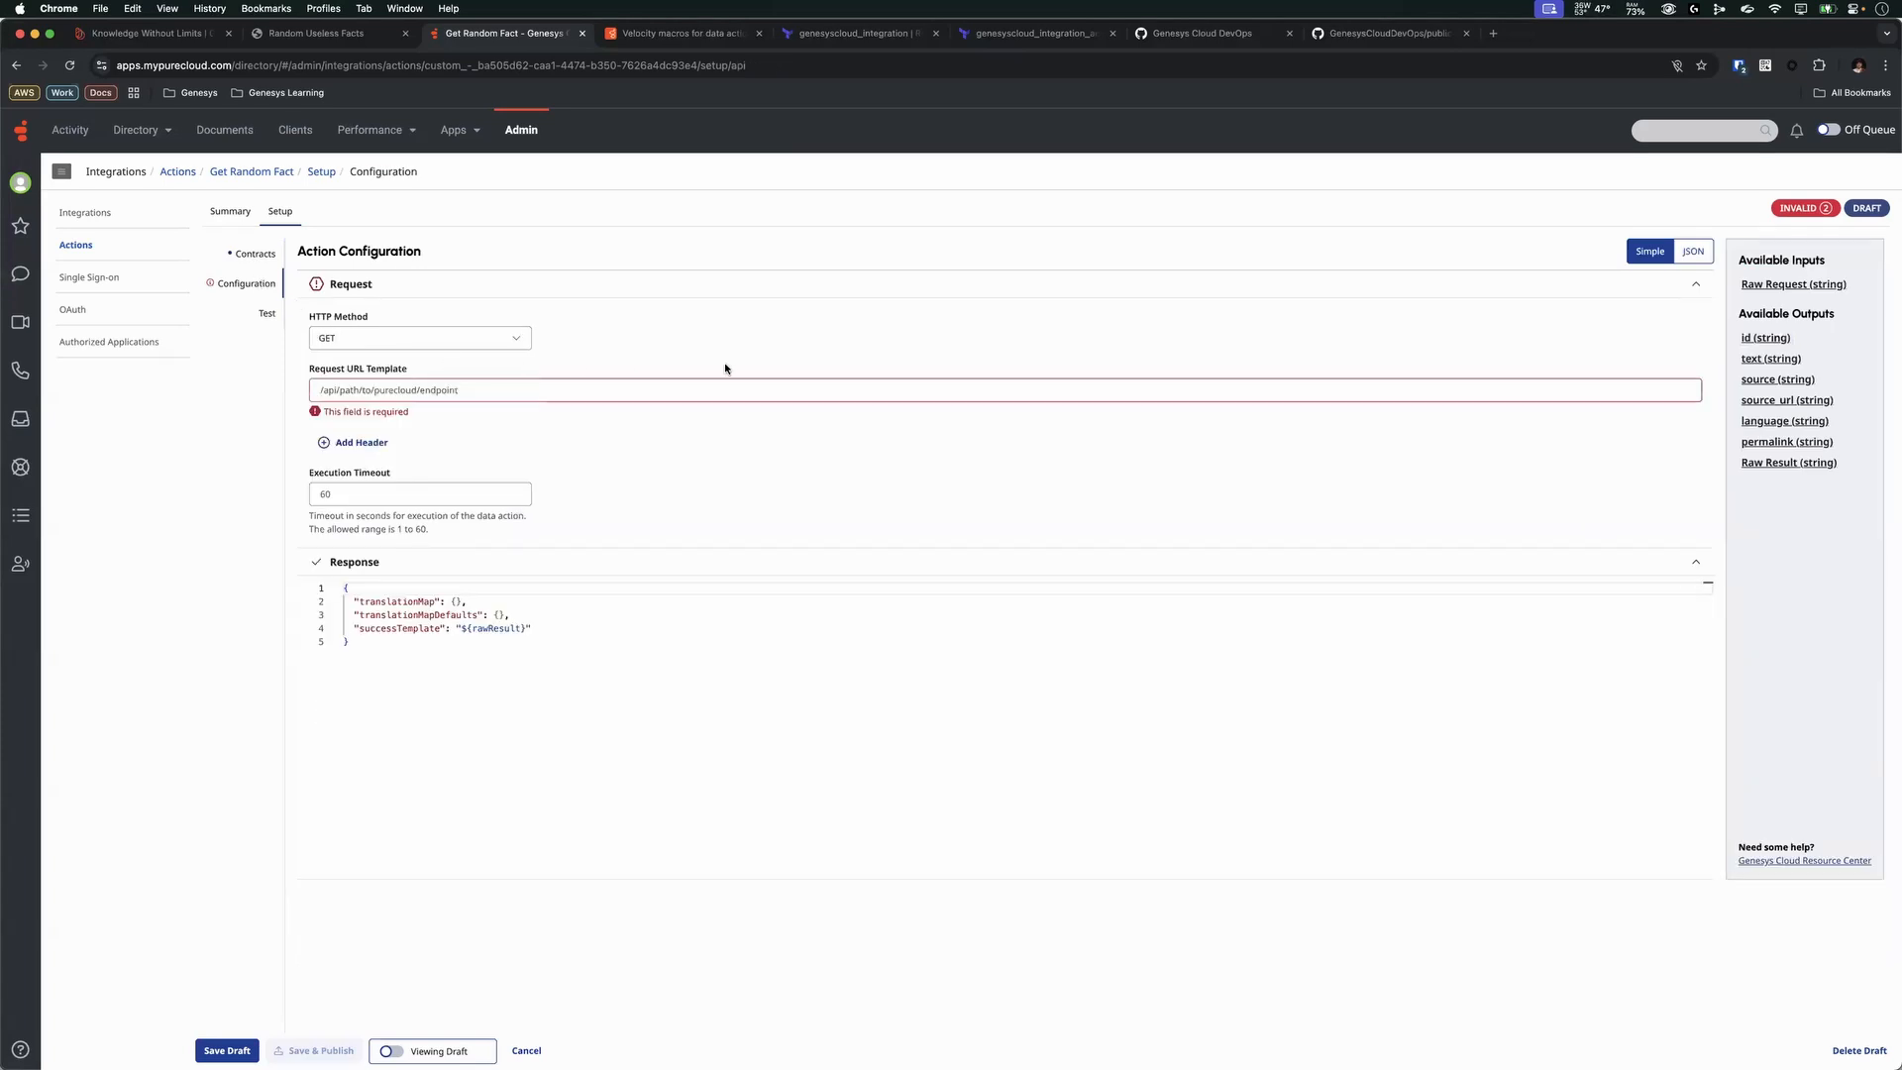
pyautogui.press('super+Tab')
pyautogui.tripleClick(971, 210)
pyautogui.press('super+c')
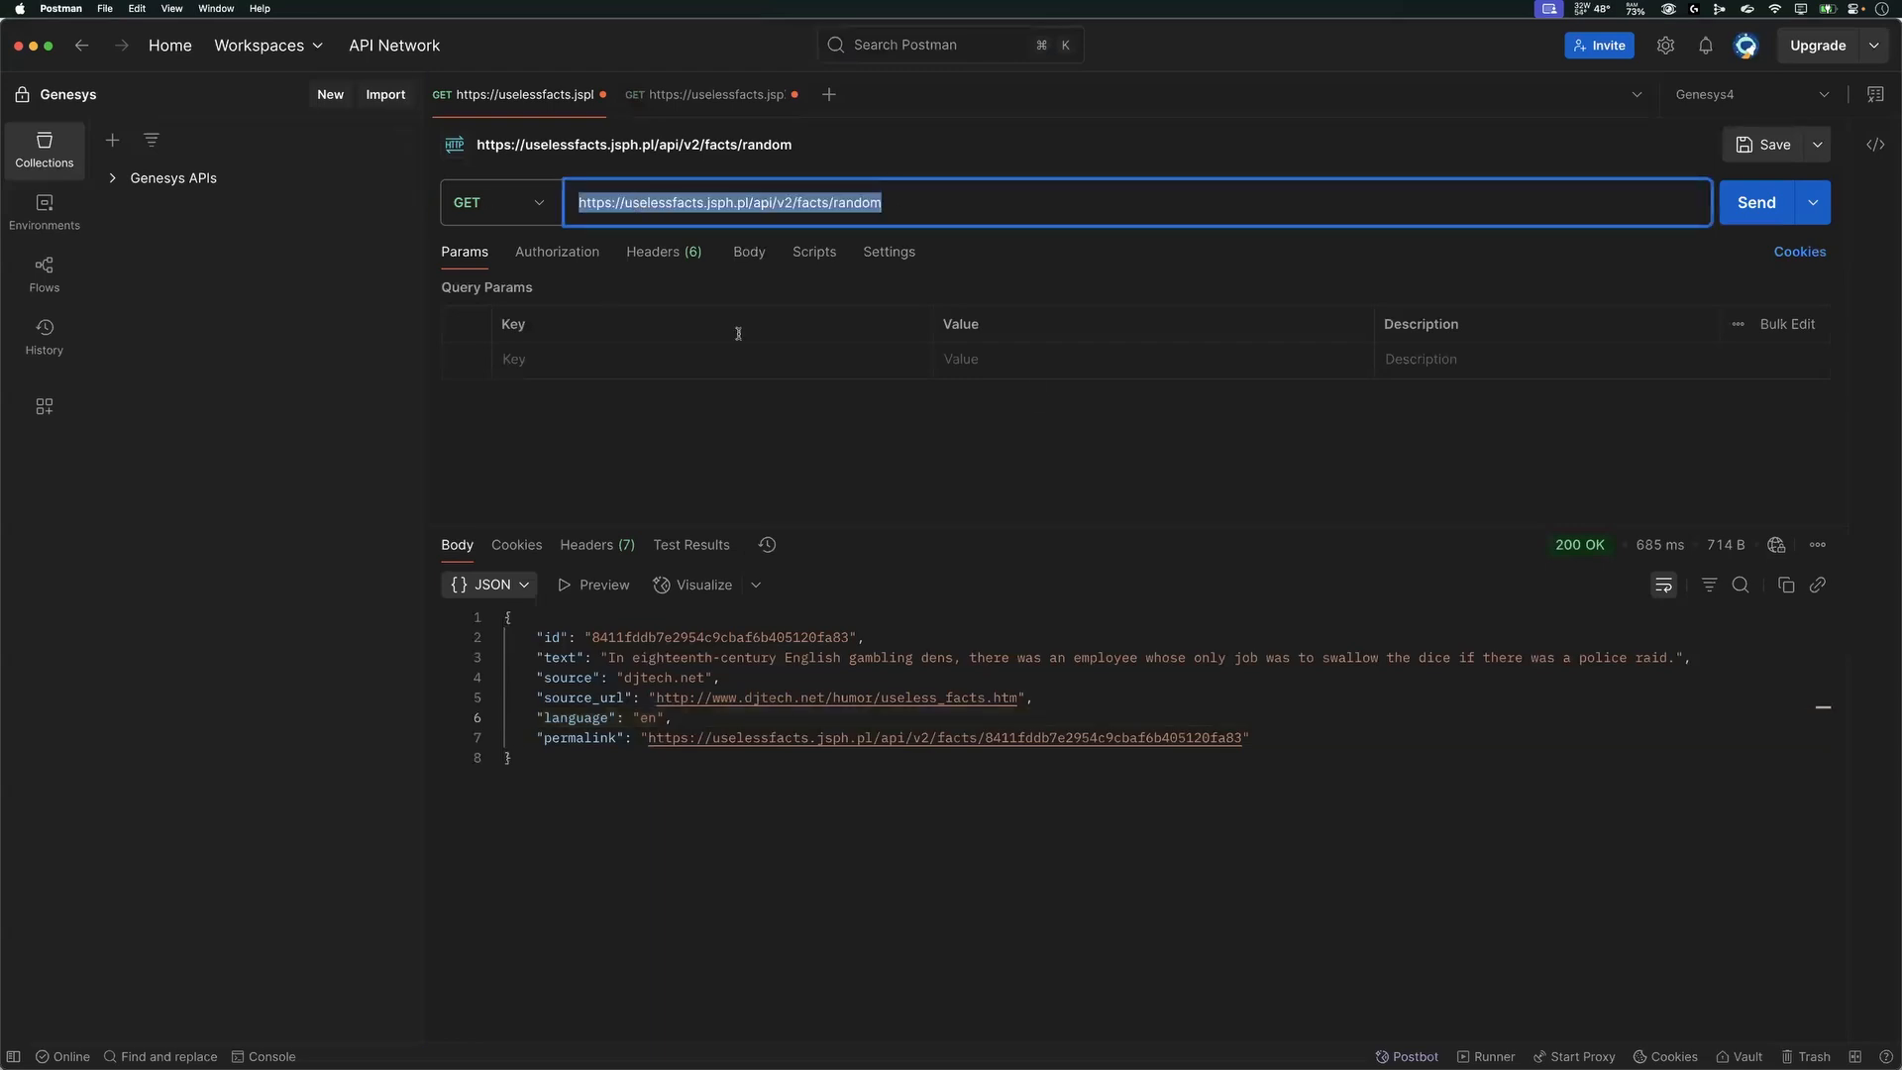
pyautogui.press('super+Tab')
pyautogui.click(419, 389)
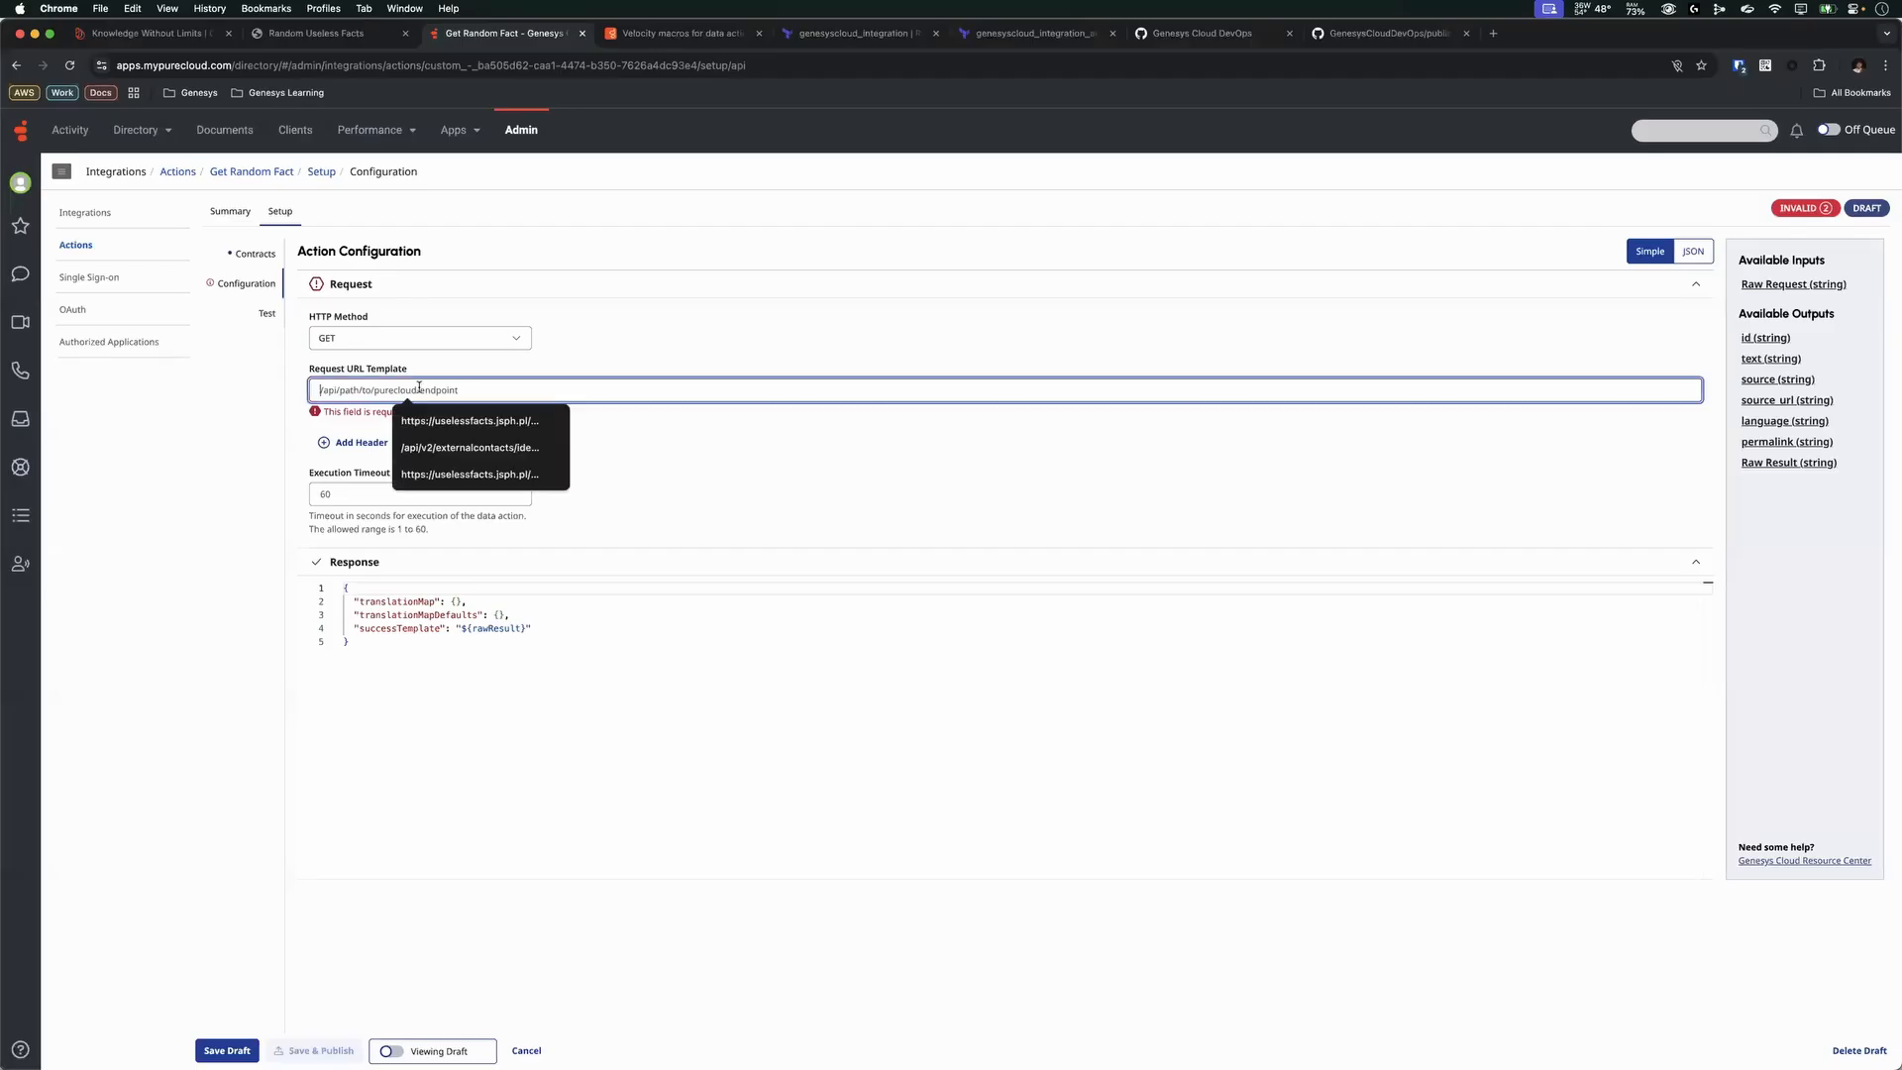
pyautogui.press('super+v')
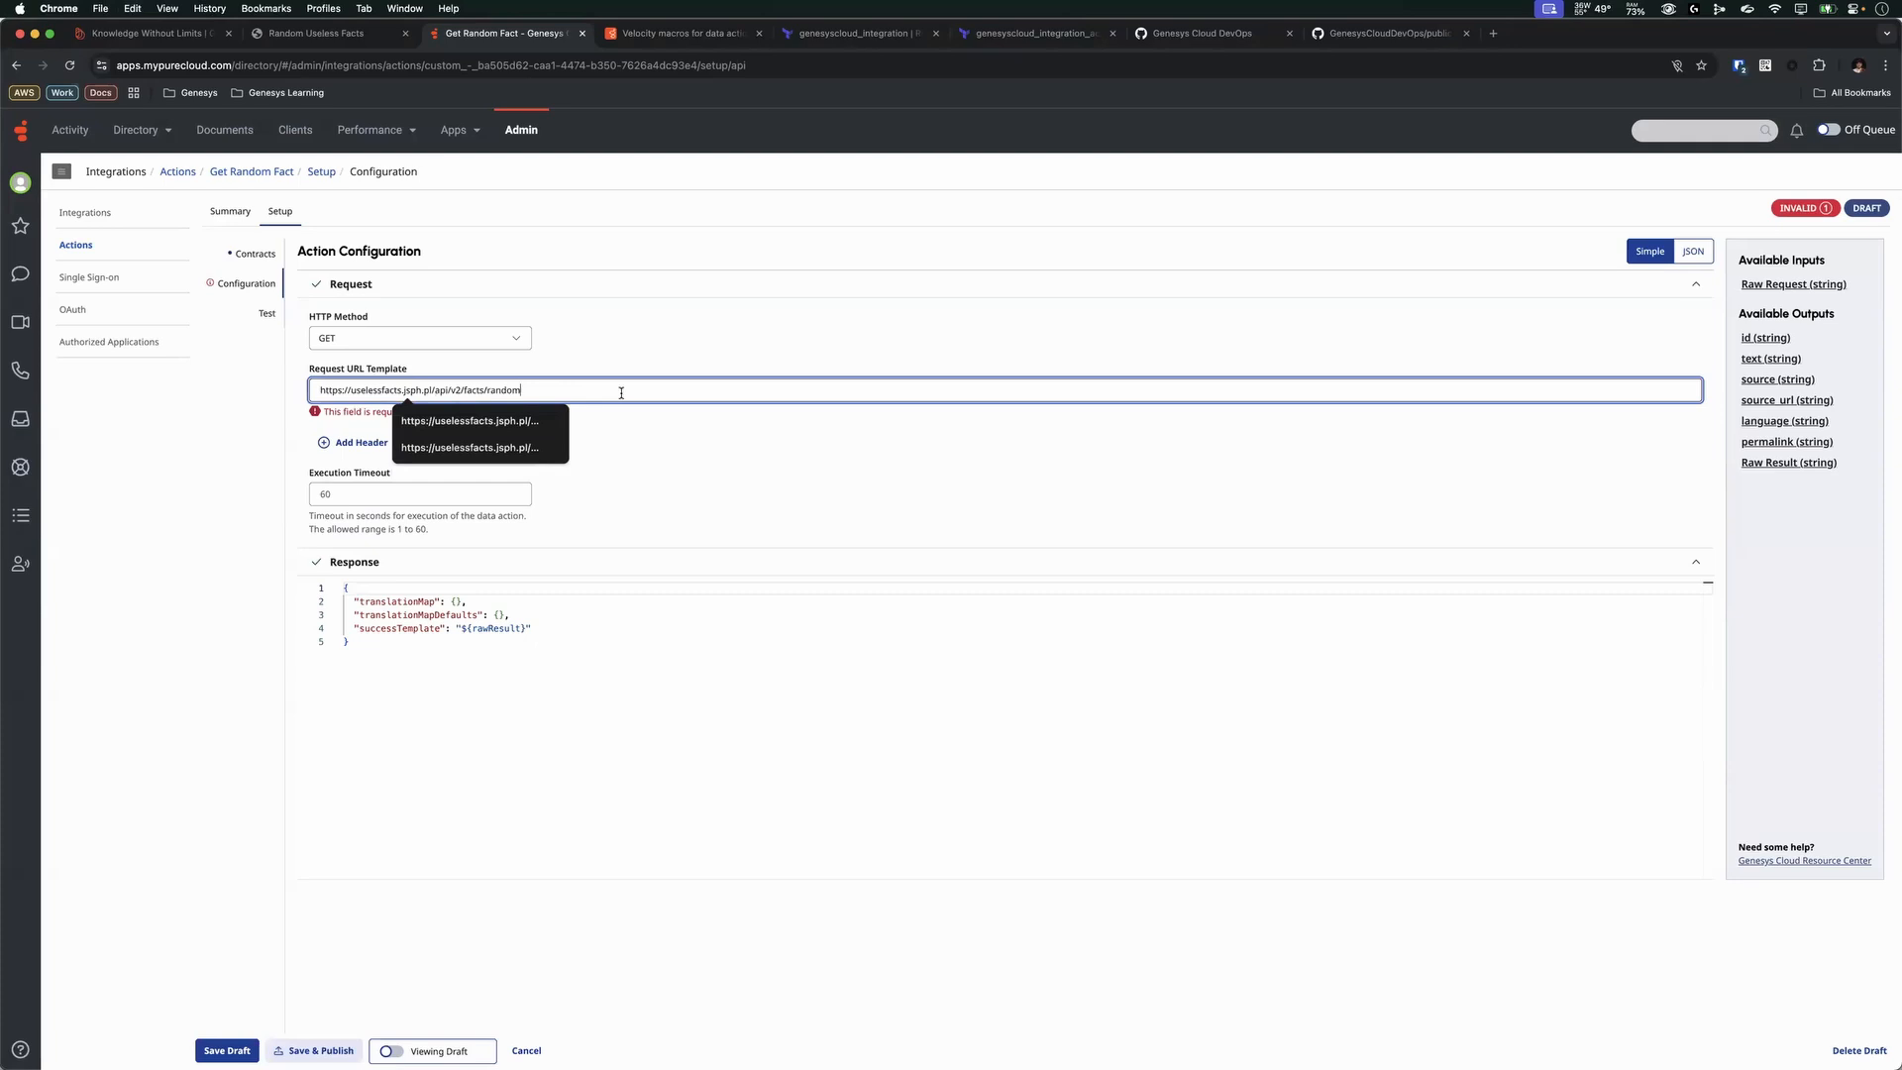
# - Append "?language" to the request URL template, and title the input contract "config" with a string property named "language"
pyautogui.write('?language')
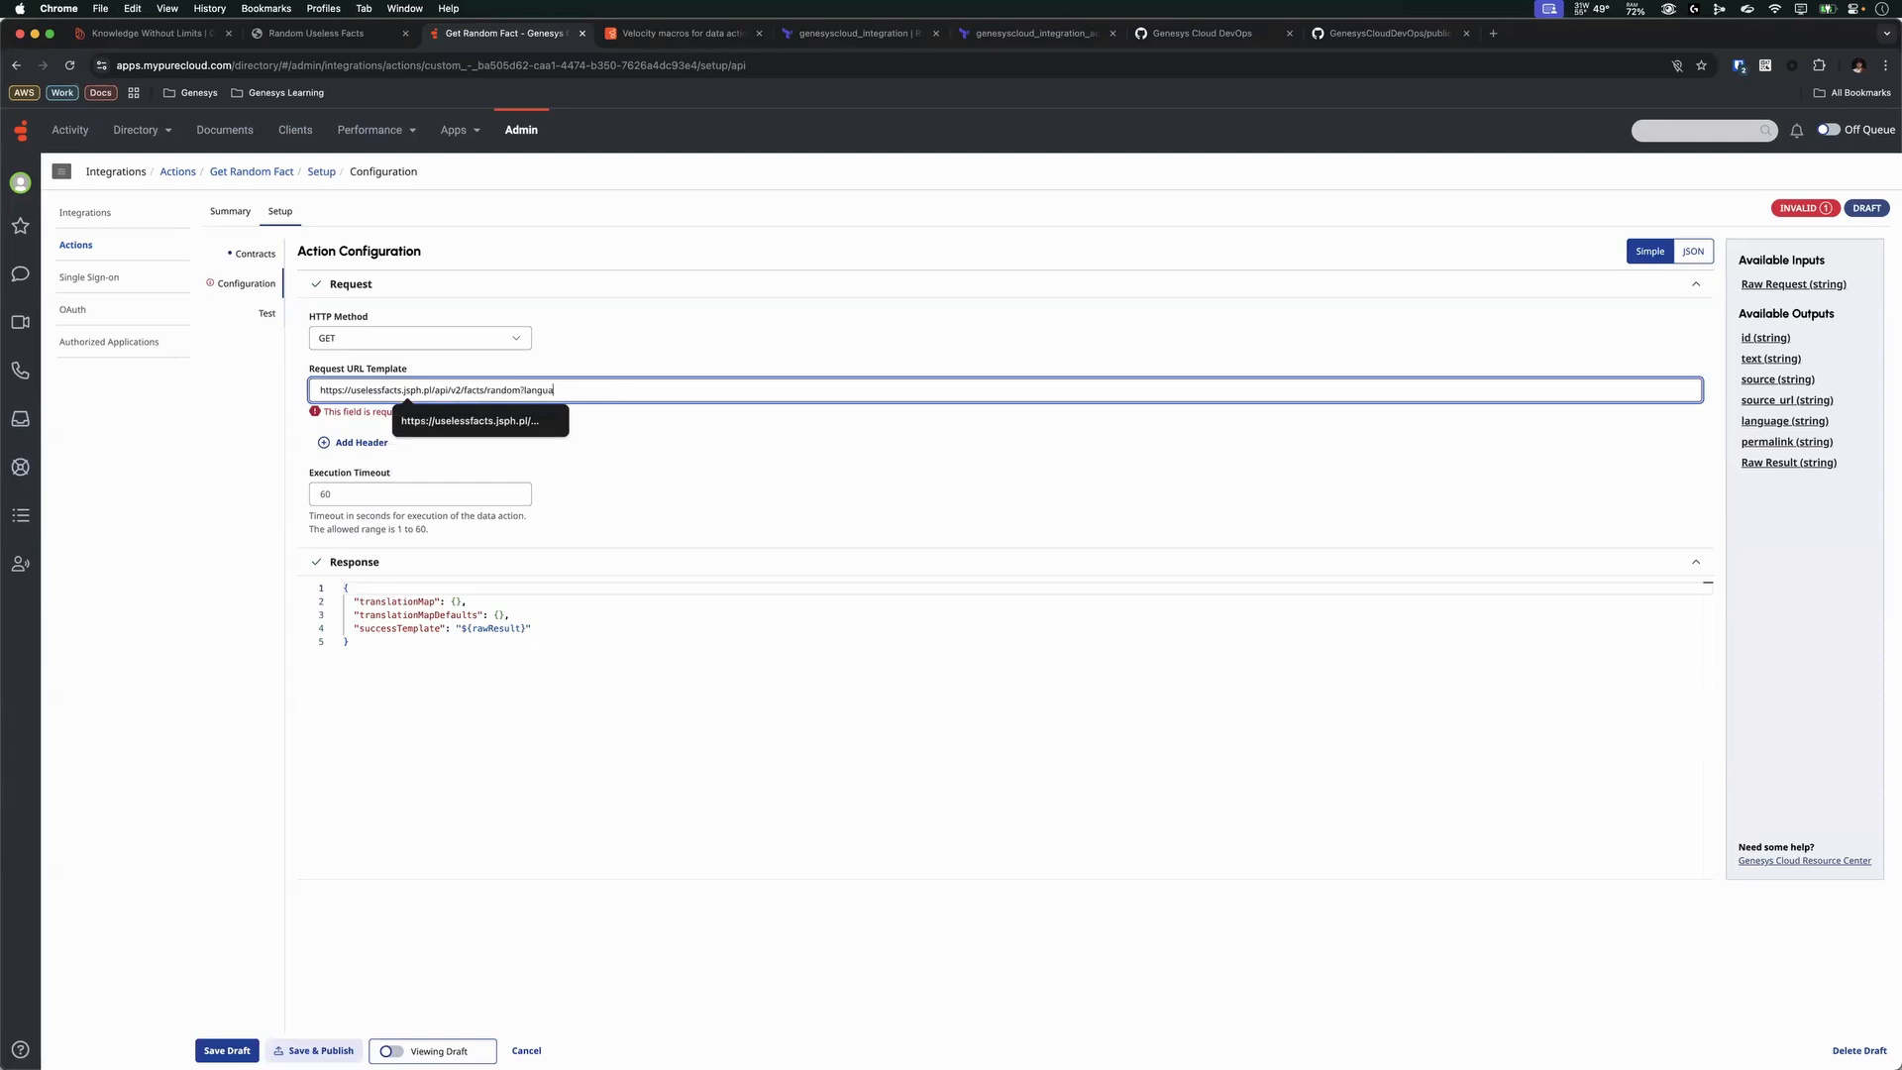
pyautogui.click(224, 254)
pyautogui.click(417, 386)
pyautogui.write('configr')
pyautogui.press('BackSpace')
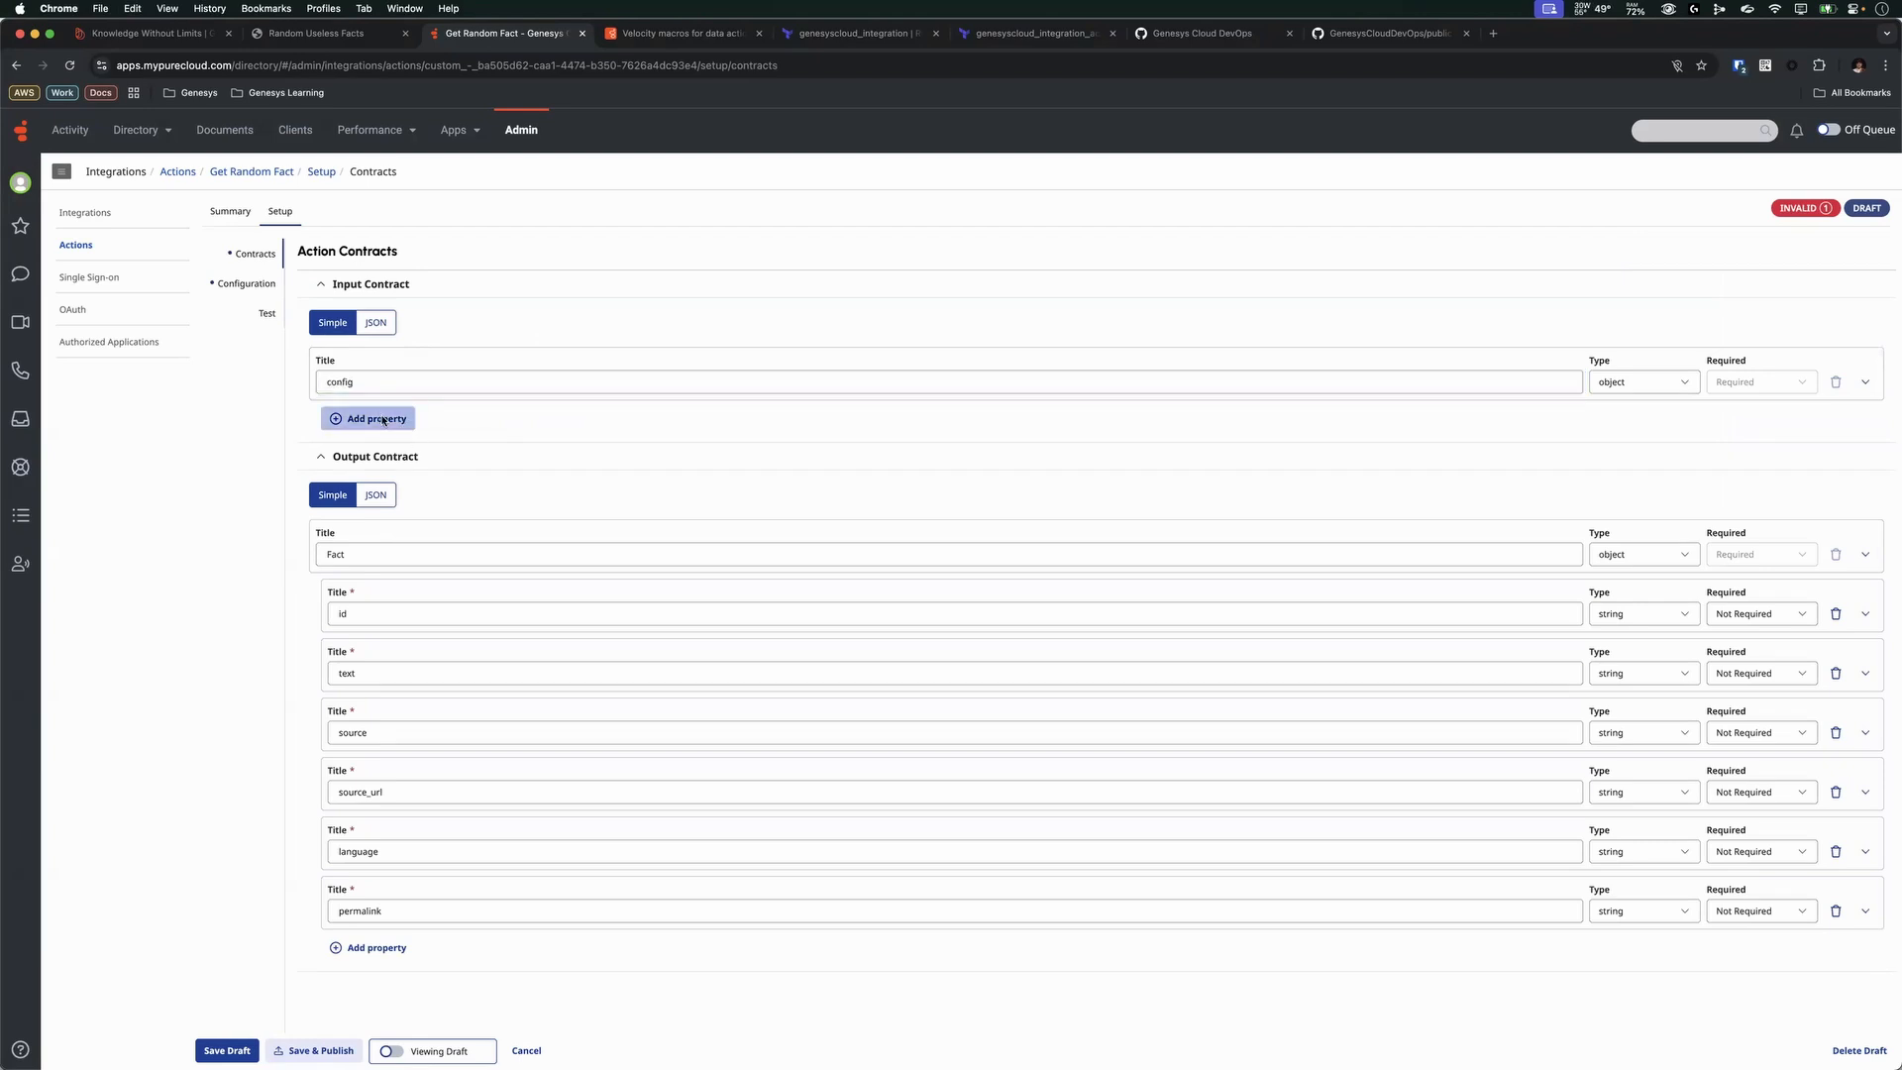
pyautogui.click(378, 419)
pyautogui.write('language')
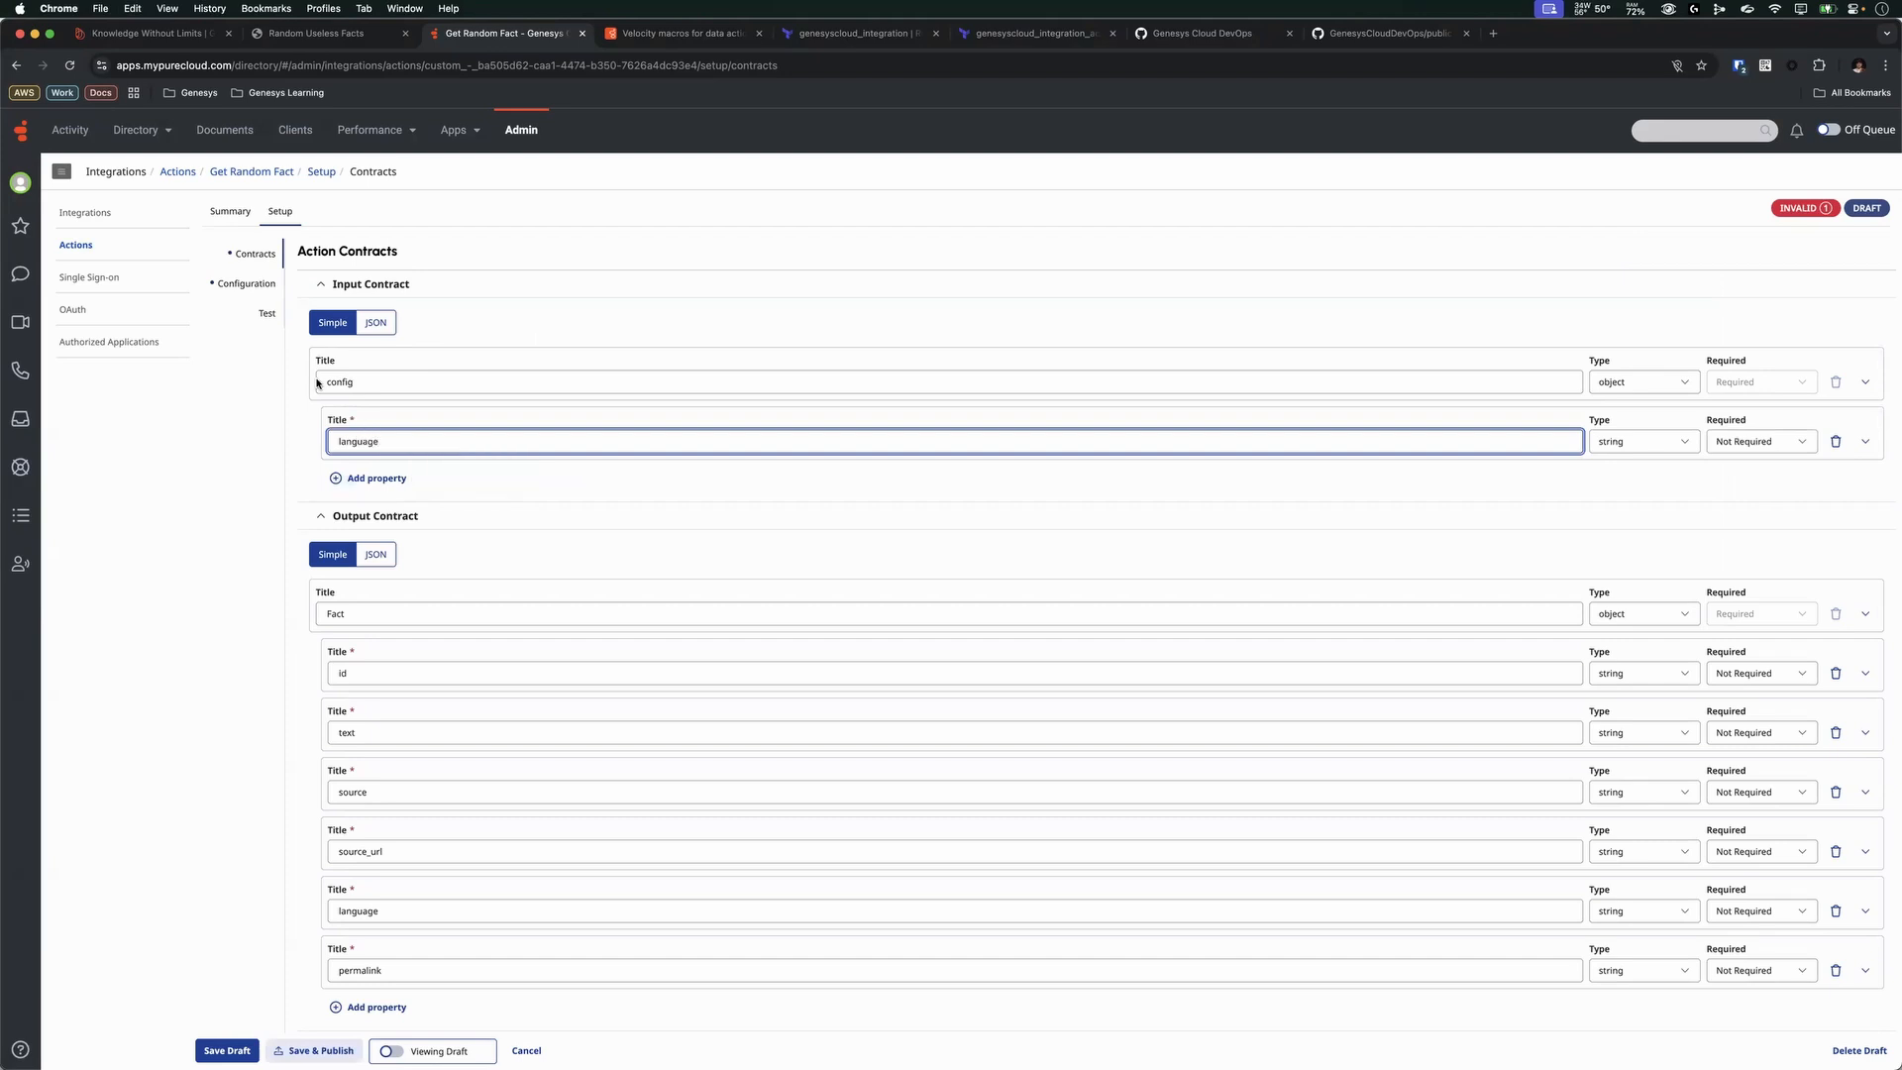
# - Complete the query parameter in the configuration's request URL template with "=${input.language}", using the available language input
pyautogui.click(246, 282)
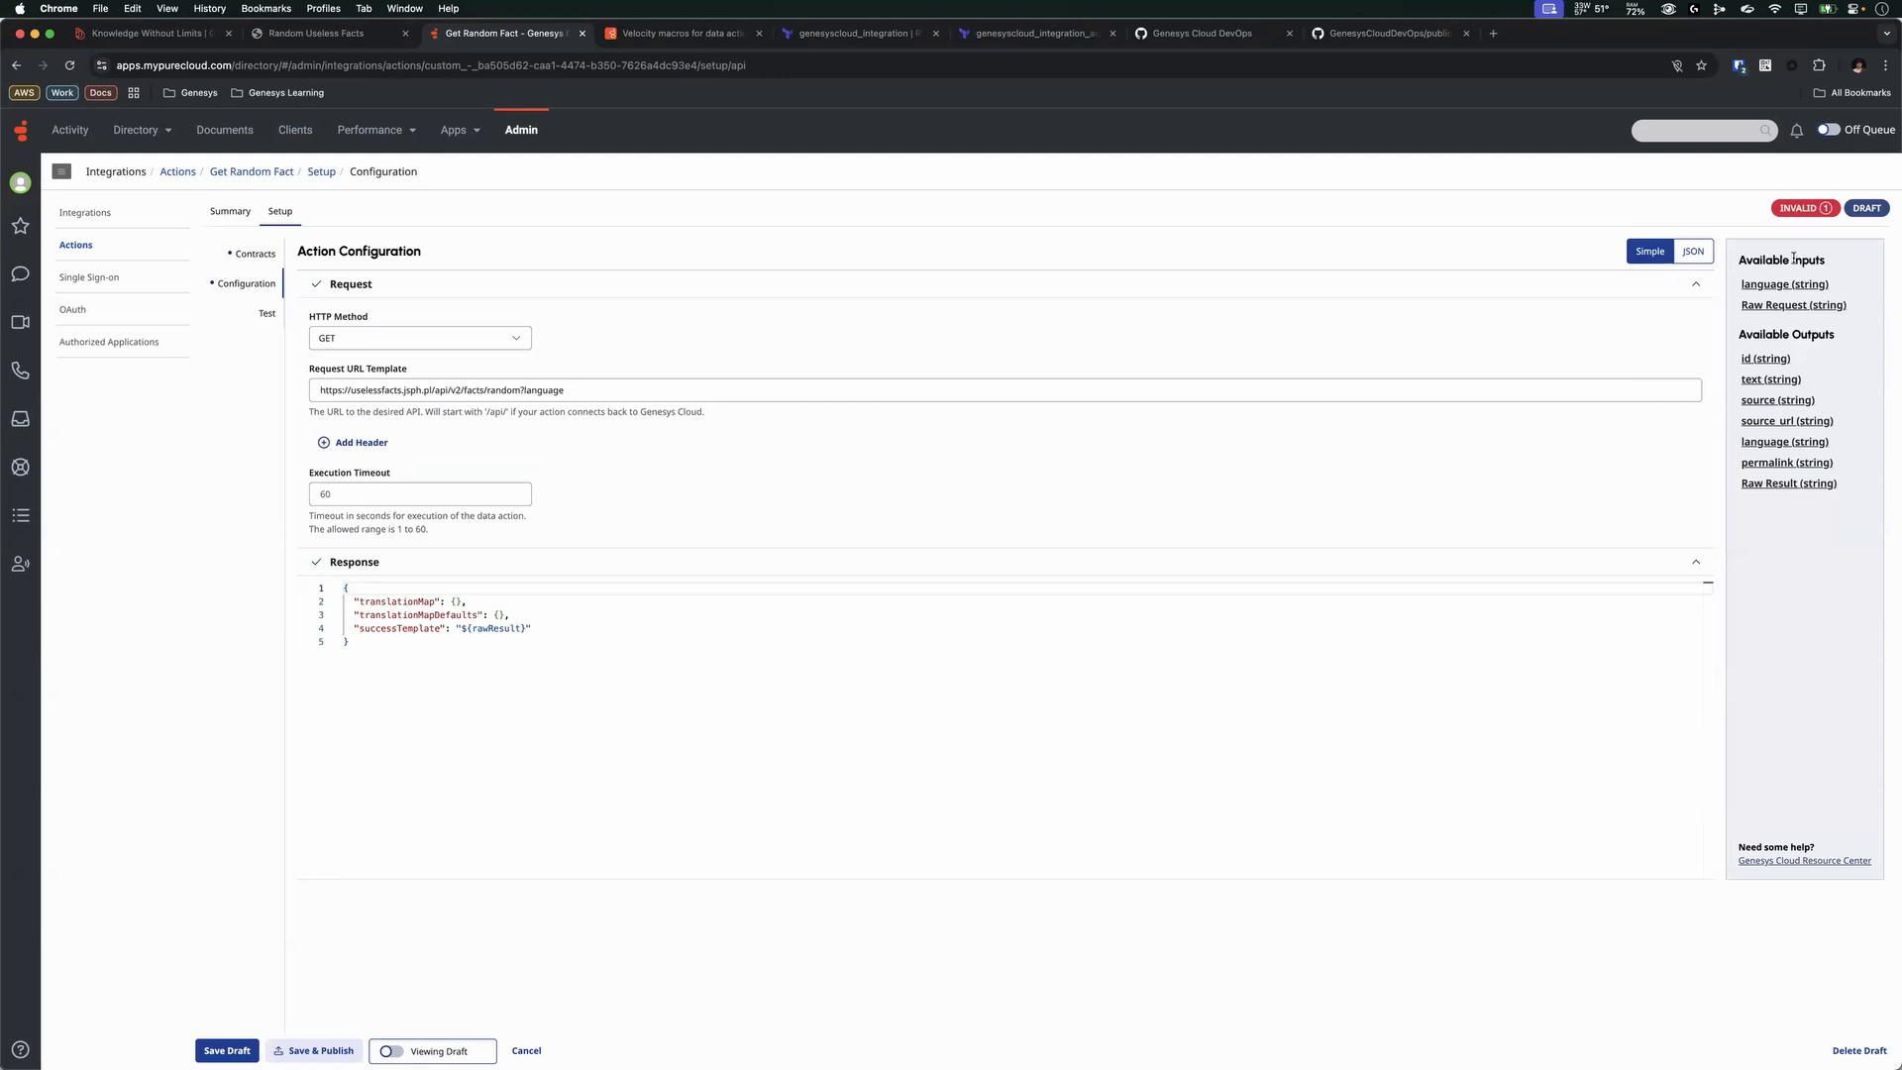
pyautogui.click(599, 392)
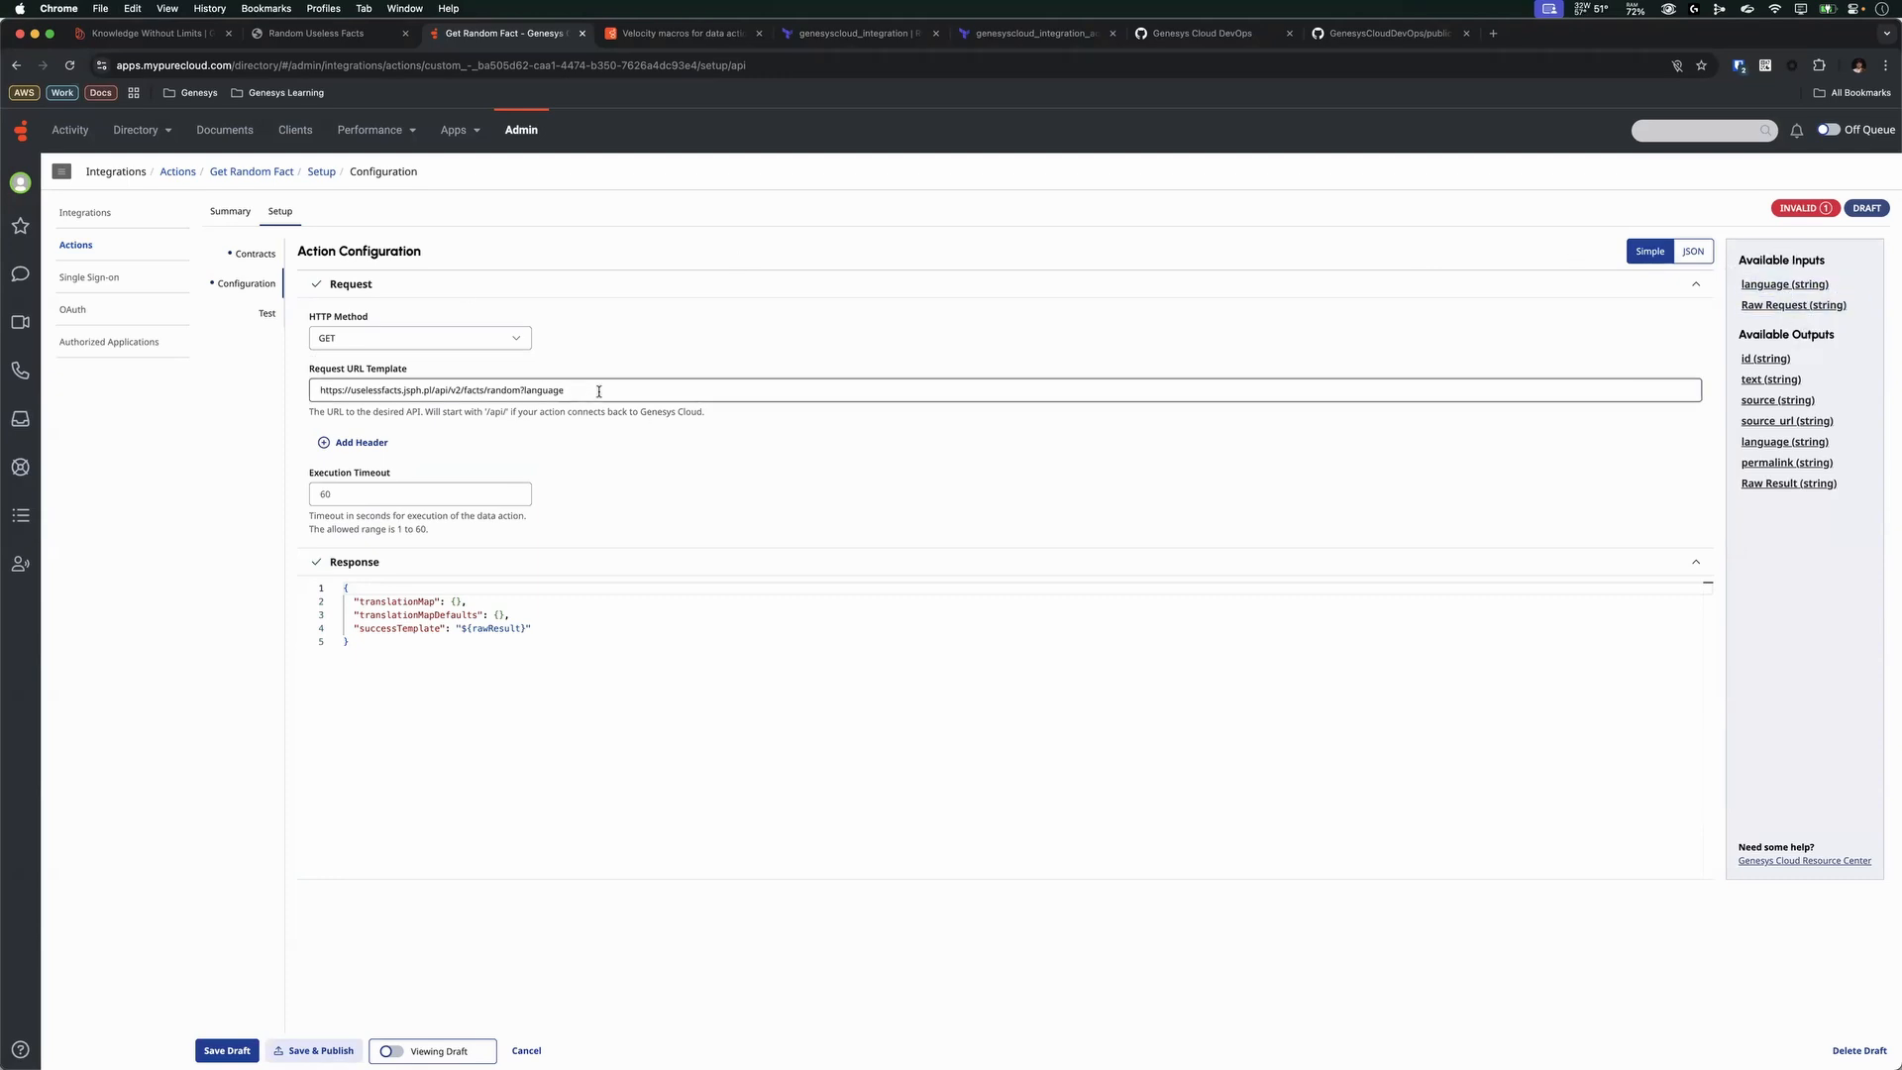
pyautogui.click(600, 390)
pyautogui.write('=')
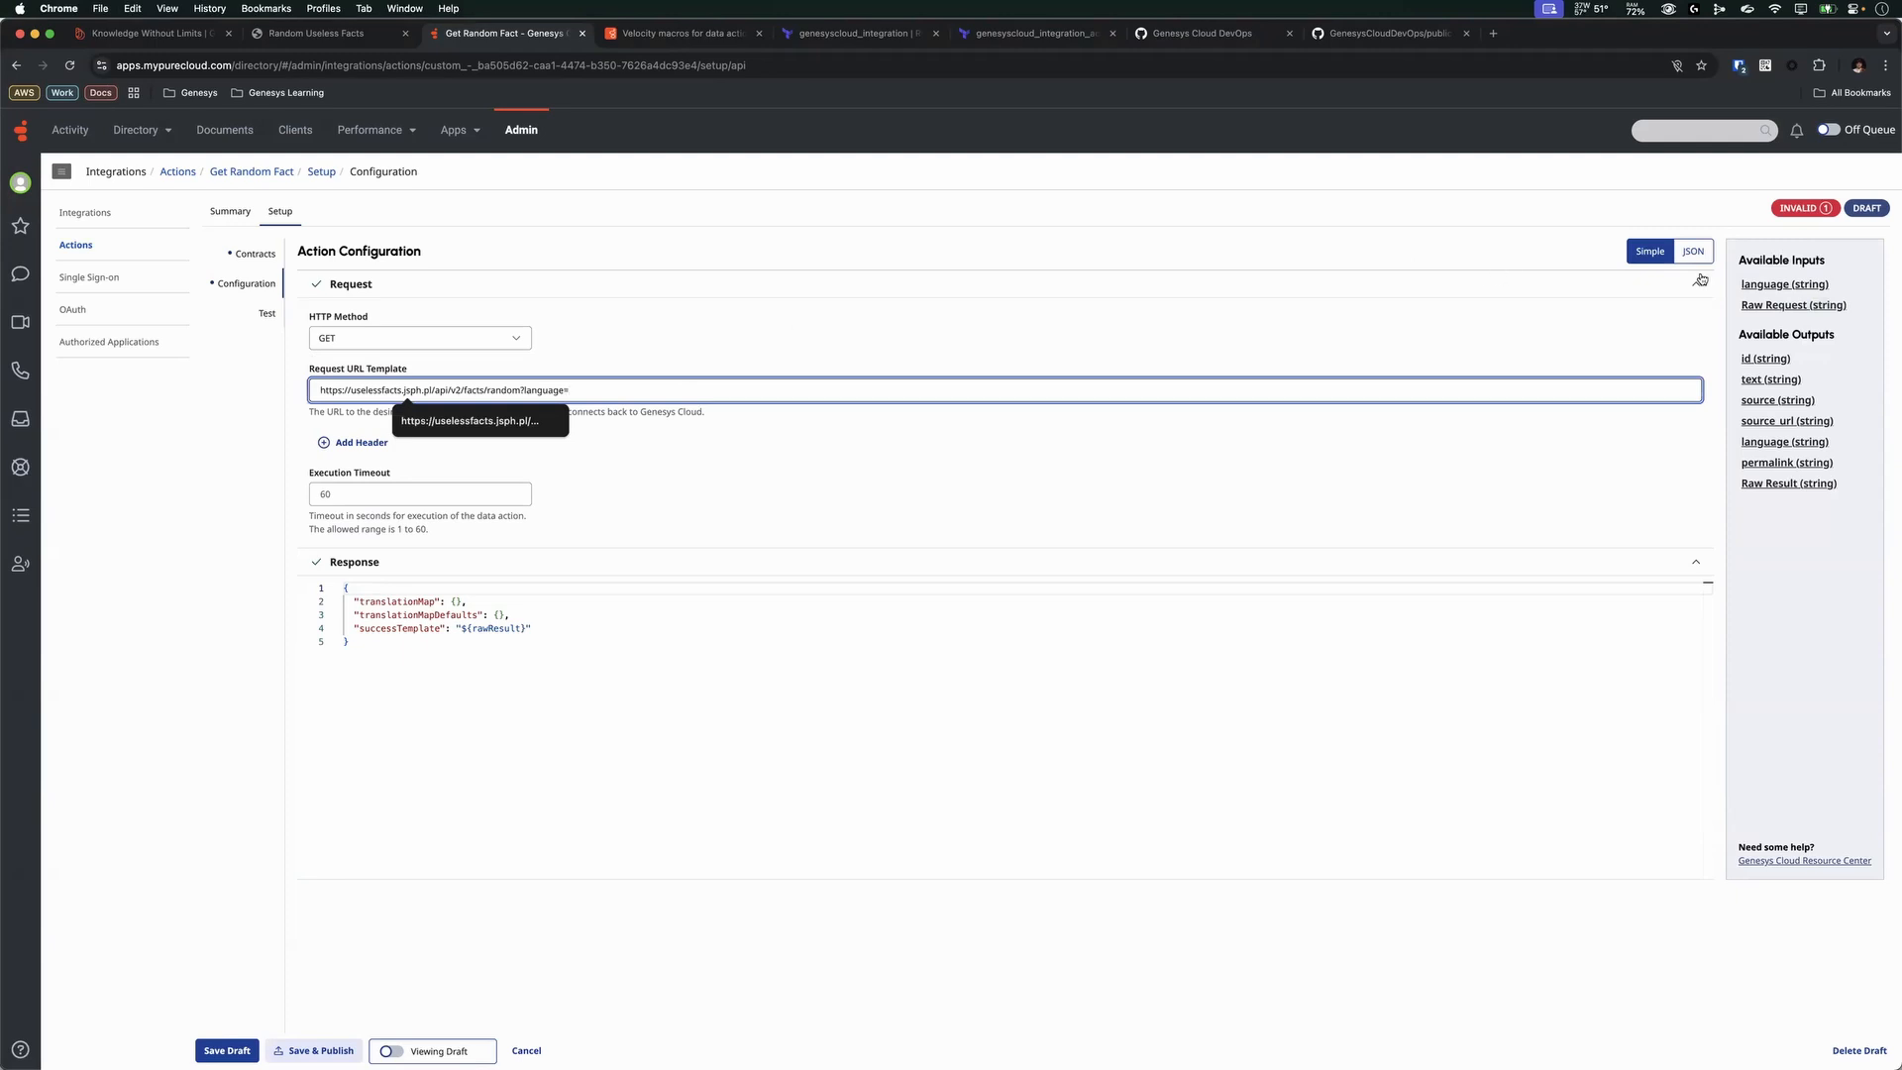
pyautogui.click(1783, 284)
pyautogui.moveTo(1842, 286)
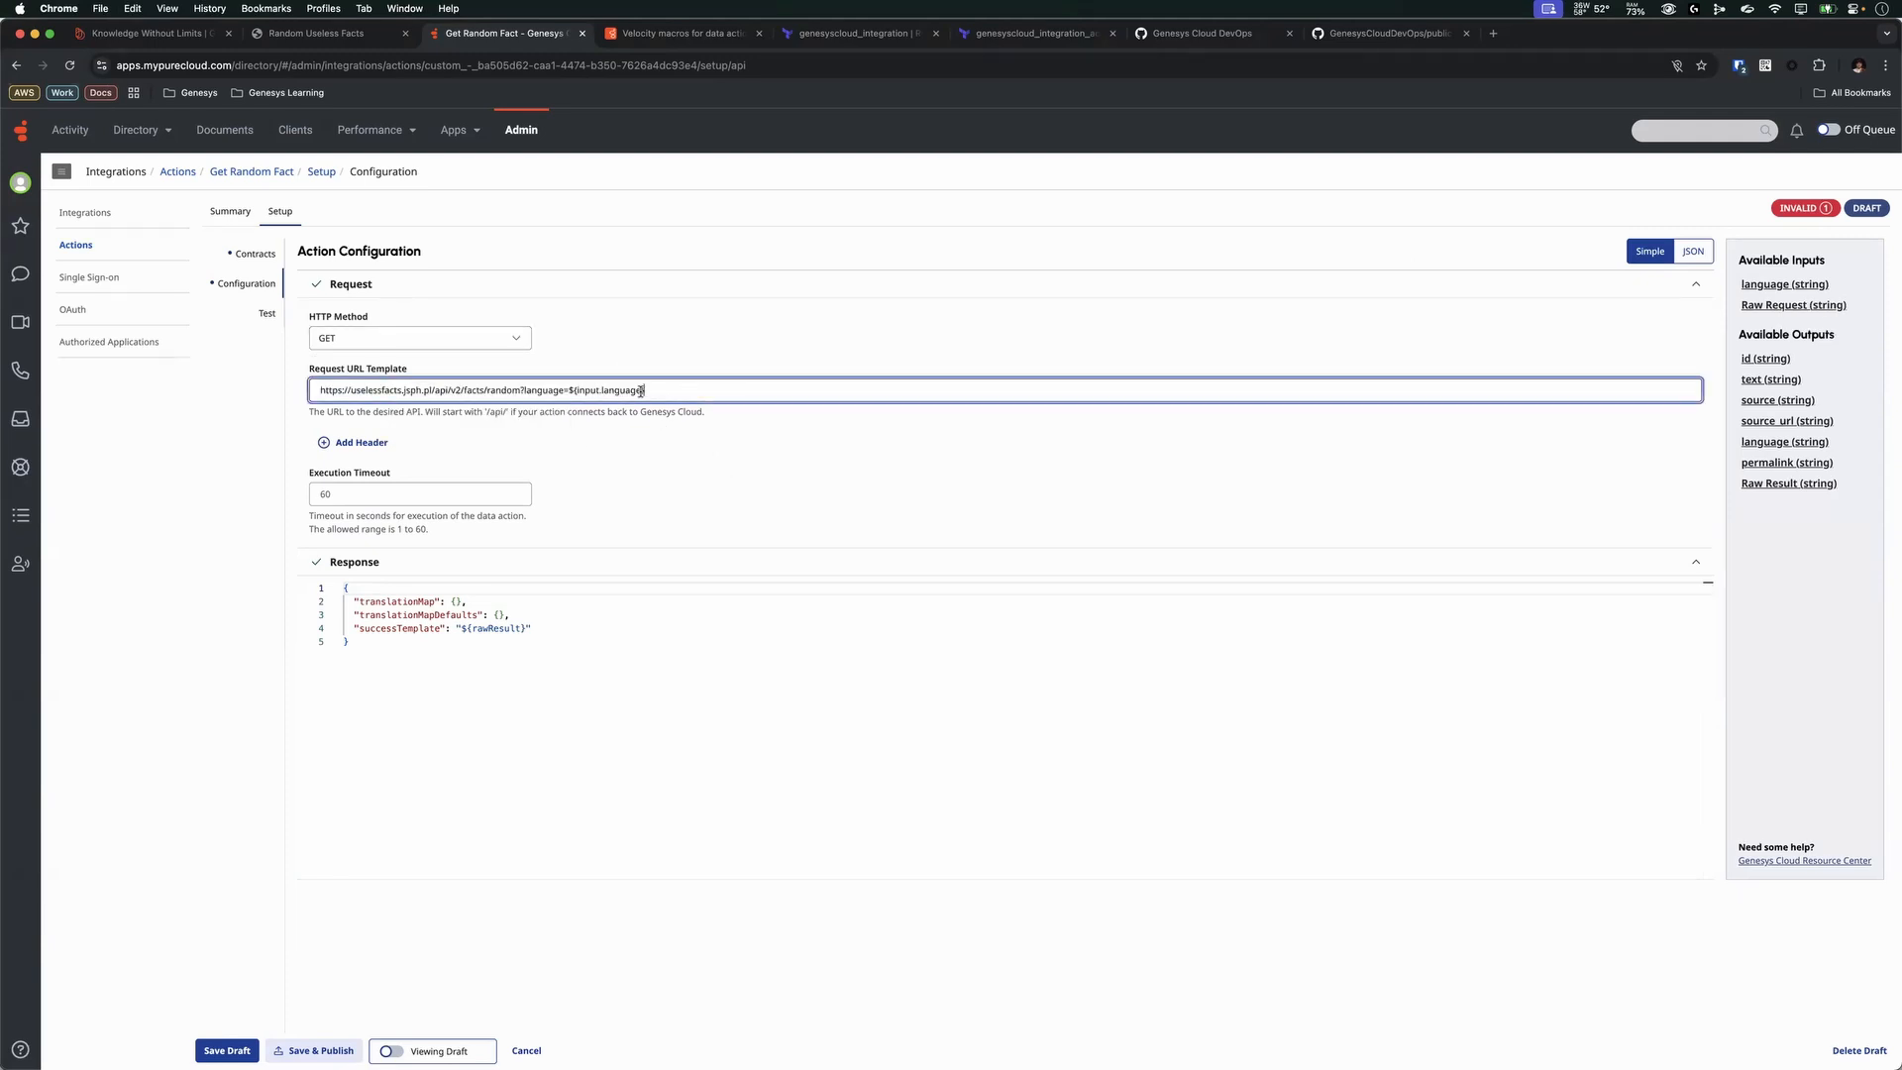
pyautogui.moveTo(645, 391); pyautogui.dragTo(567, 390)
pyautogui.click(740, 394)
pyautogui.moveTo(810, 394); pyautogui.dragTo(522, 393)
pyautogui.press('BackSpace')
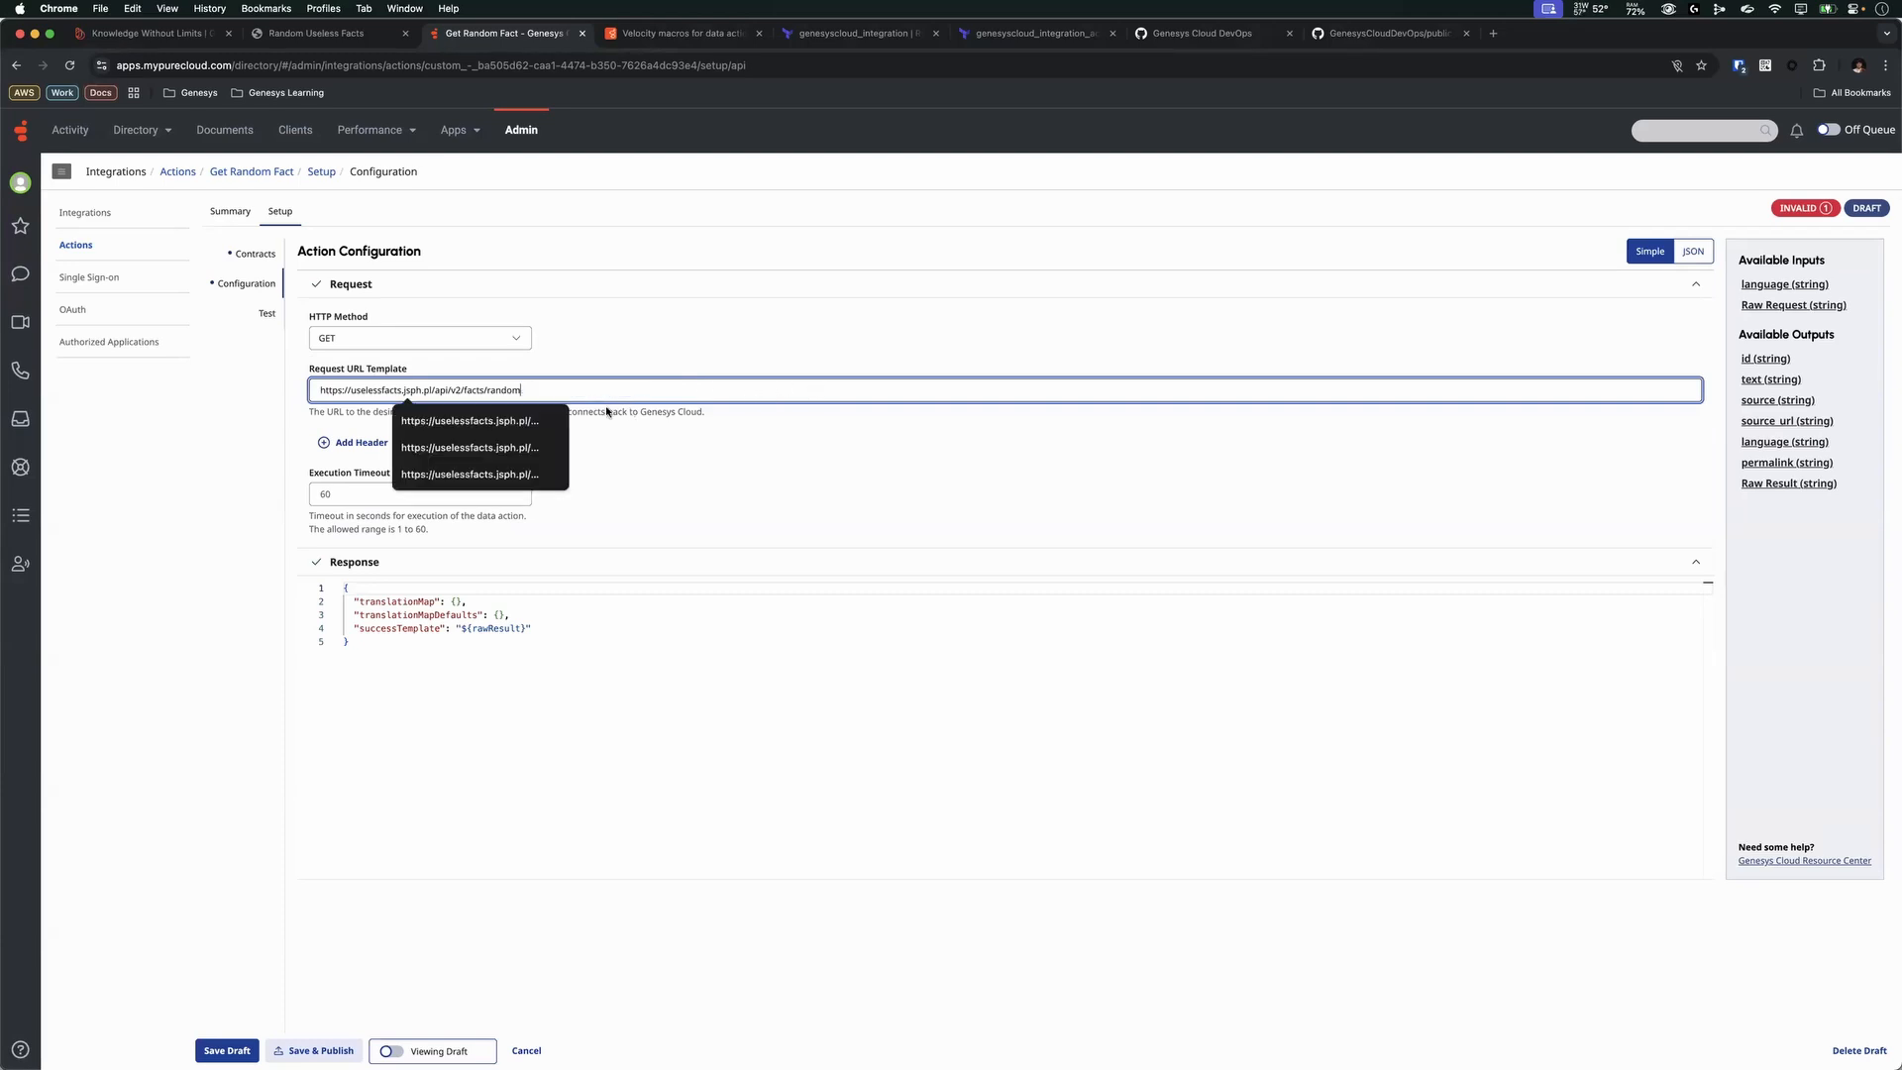
# - Delete the language property from the action's input contract and clear the input contract's title
pyautogui.click(254, 253)
pyautogui.click(1836, 441)
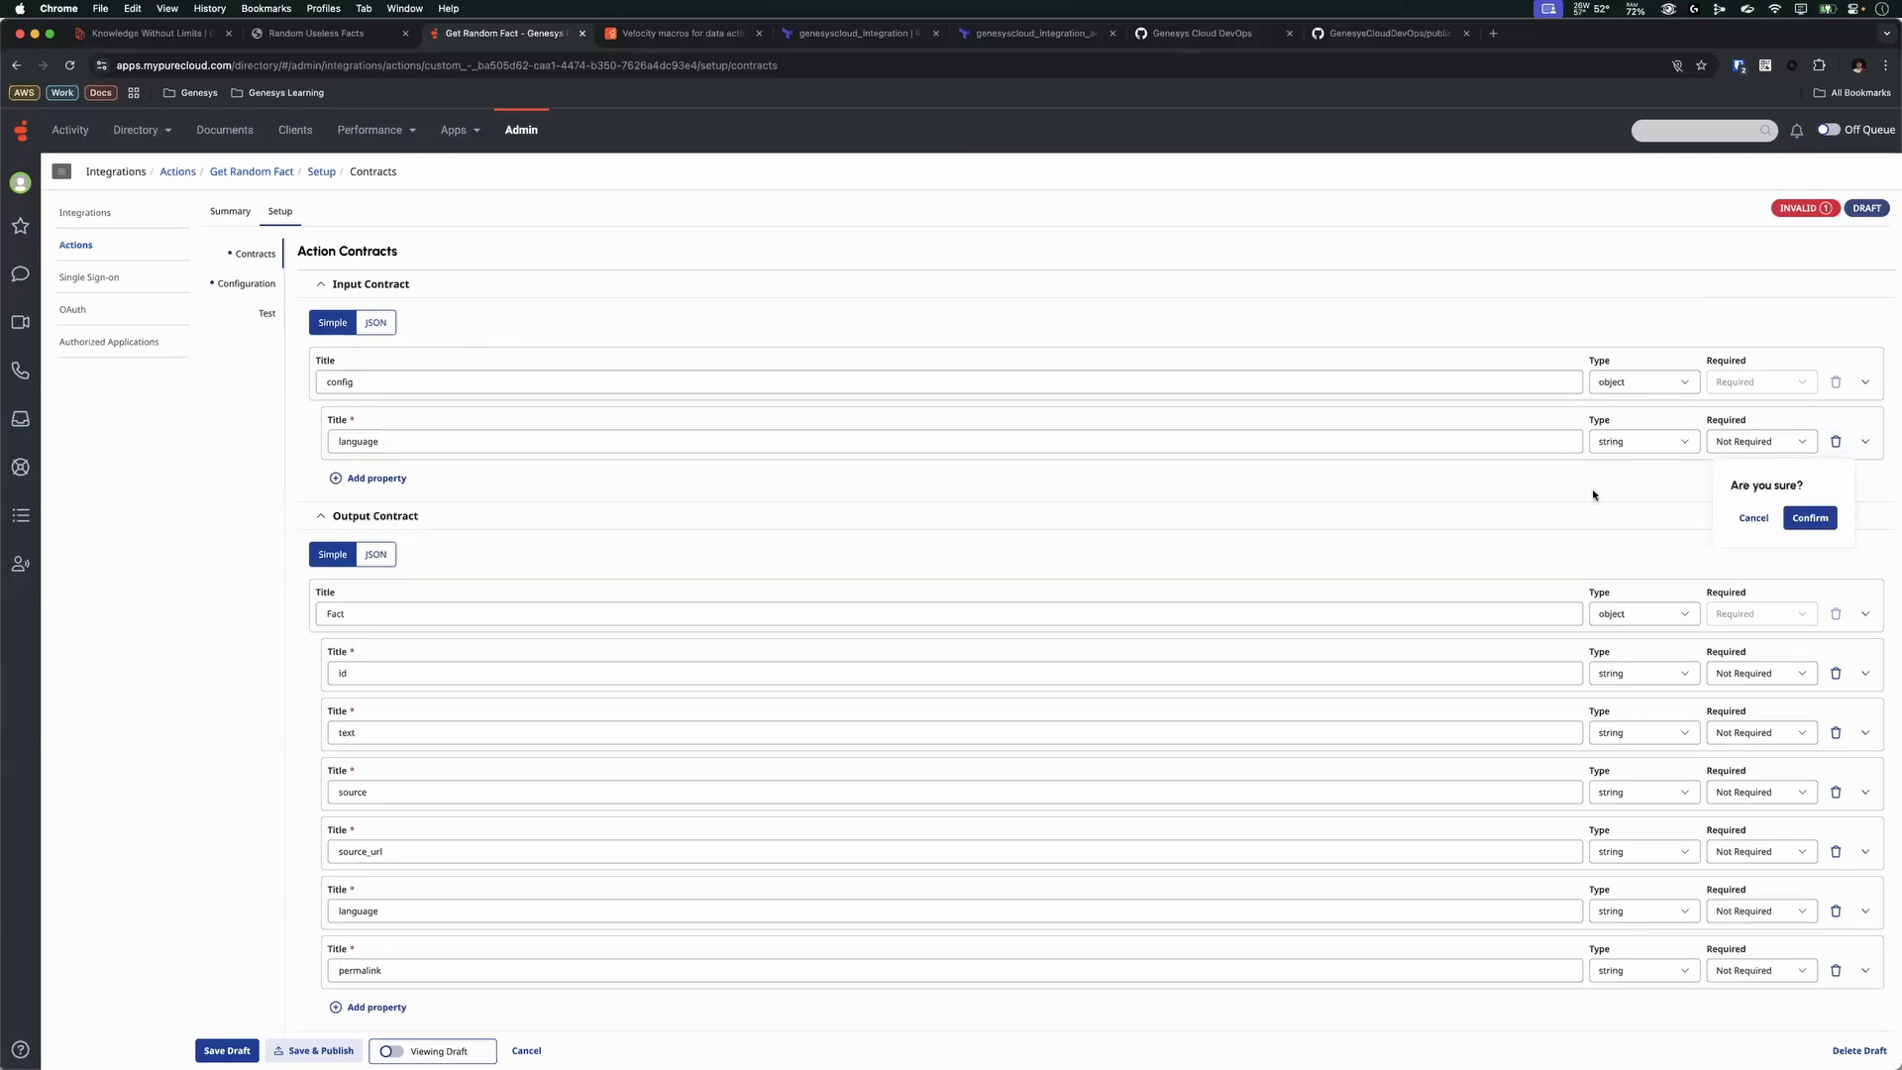
pyautogui.click(1808, 522)
pyautogui.moveTo(396, 383); pyautogui.dragTo(204, 378)
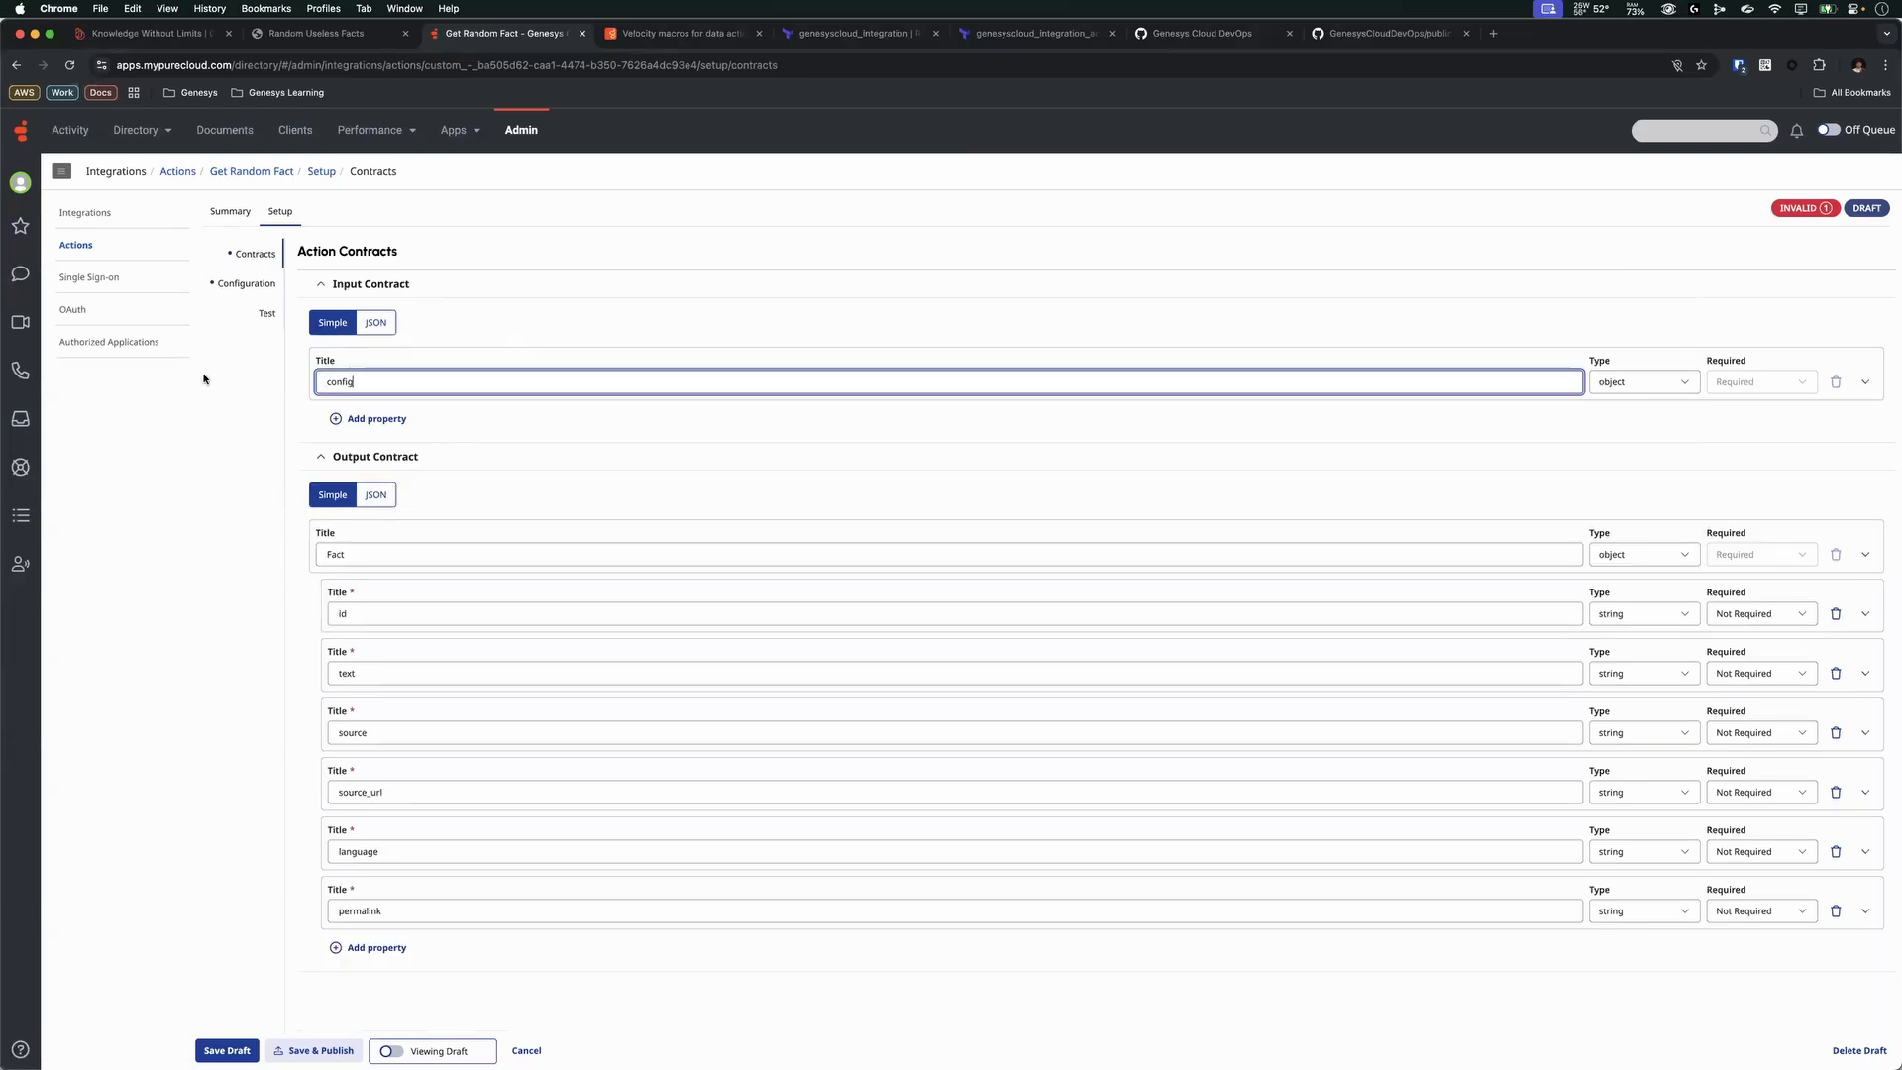
# - Examine the translationMap, translationMapDefaults and successTemplate entries in the action configuration's response section
pyautogui.click(249, 285)
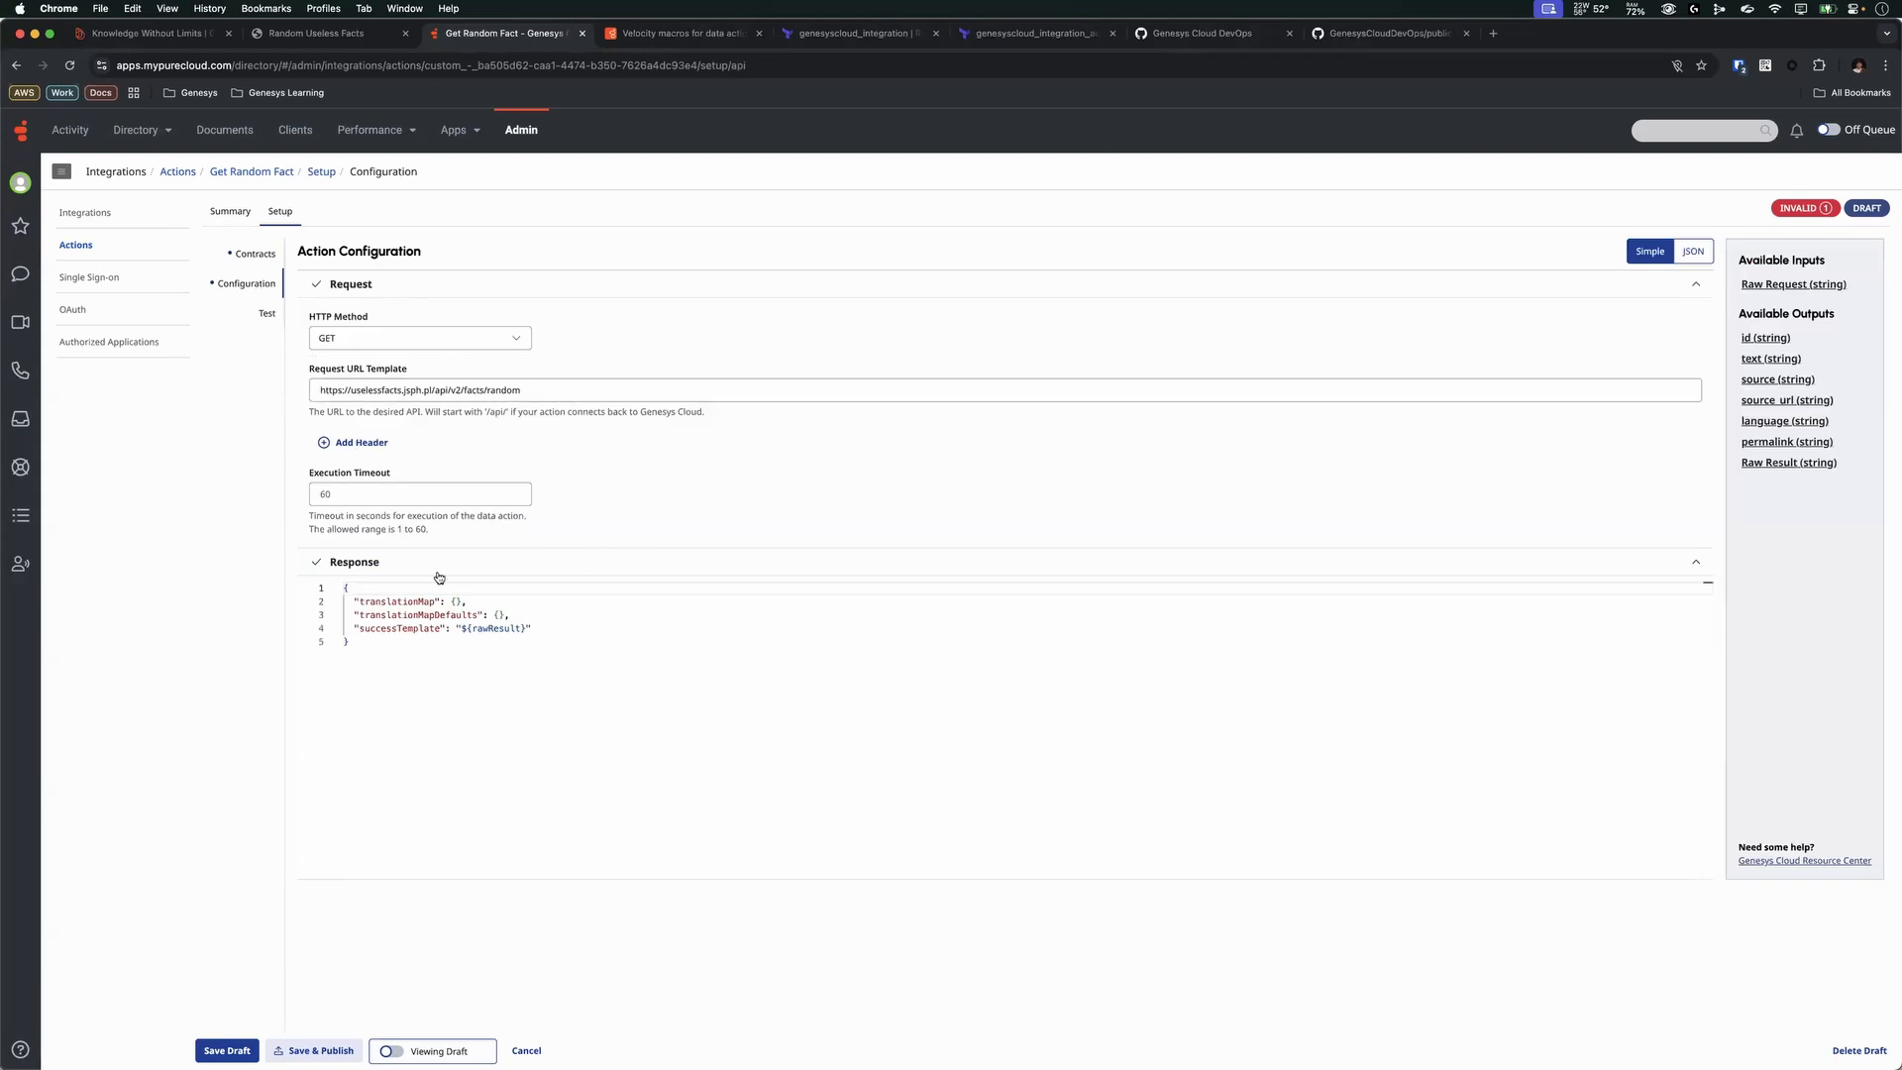
pyautogui.click(393, 615)
pyautogui.doubleClick(395, 628)
pyautogui.doubleClick(391, 602)
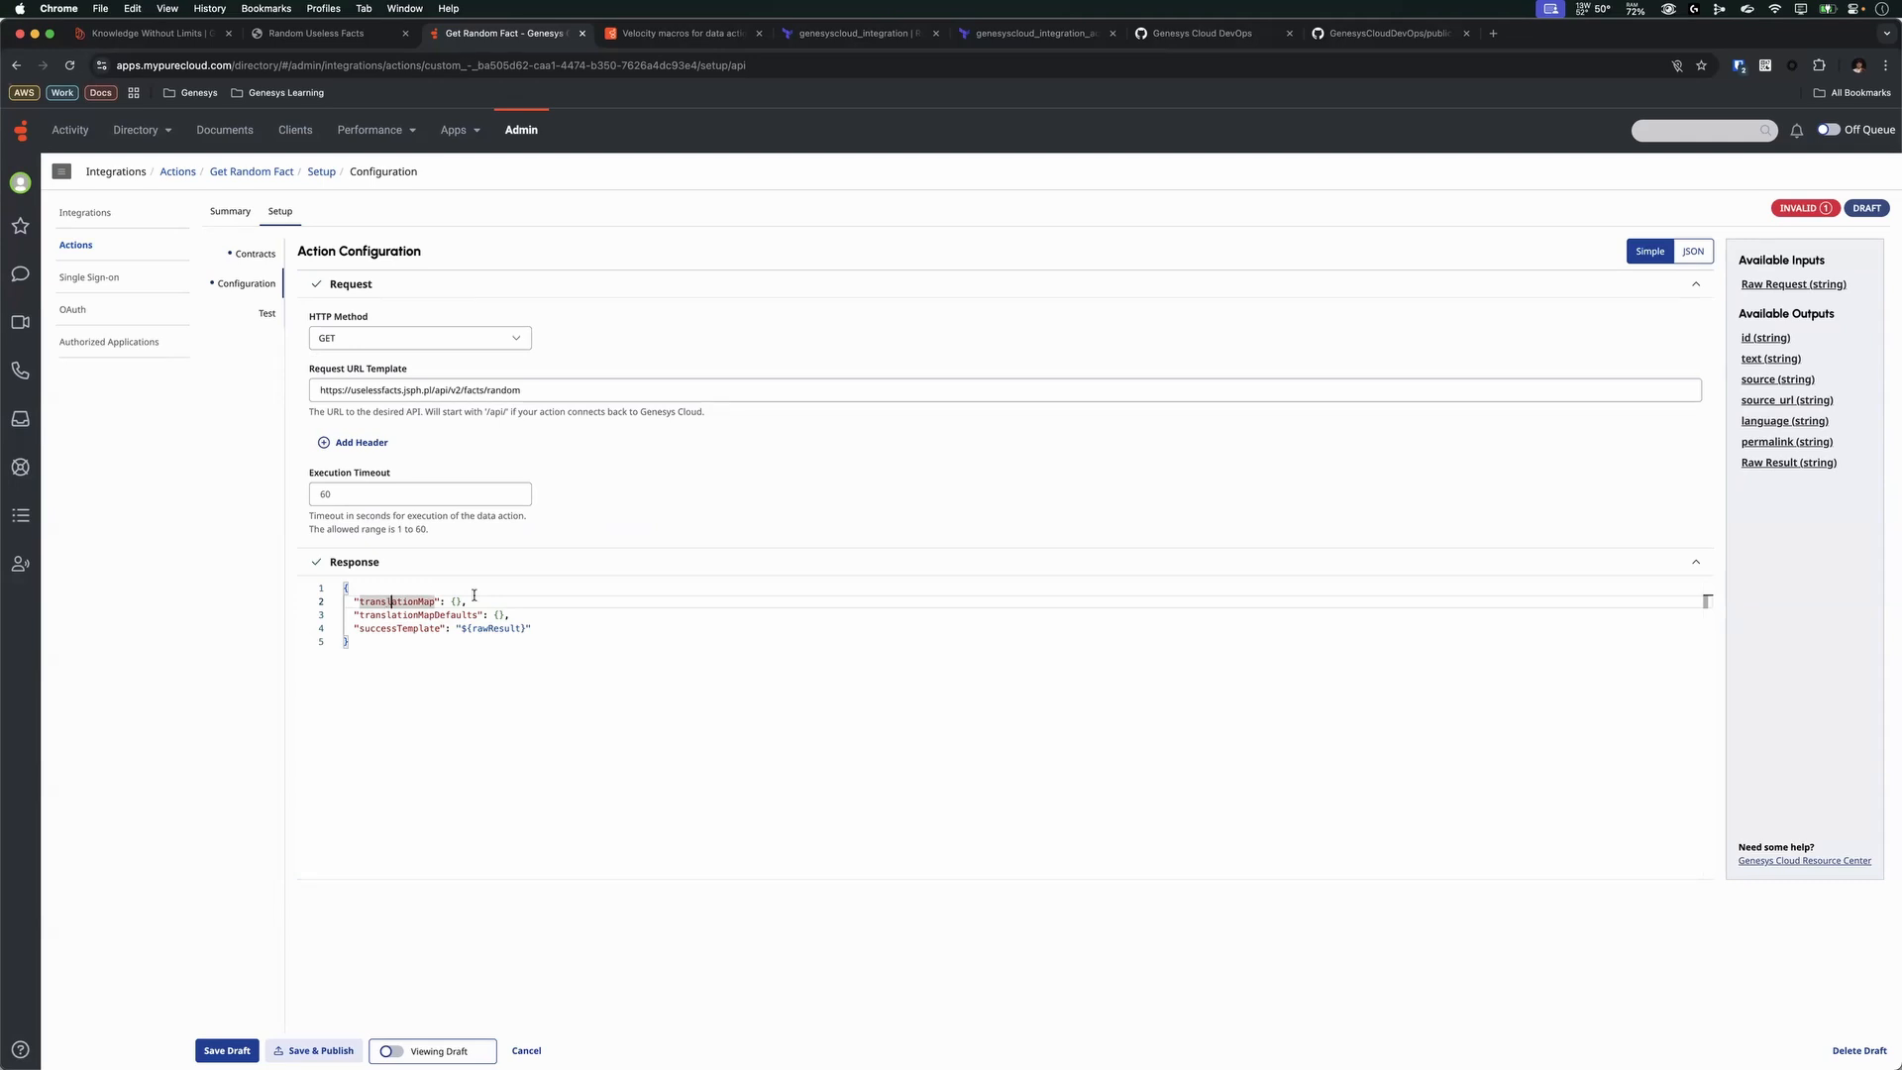
pyautogui.doubleClick(416, 615)
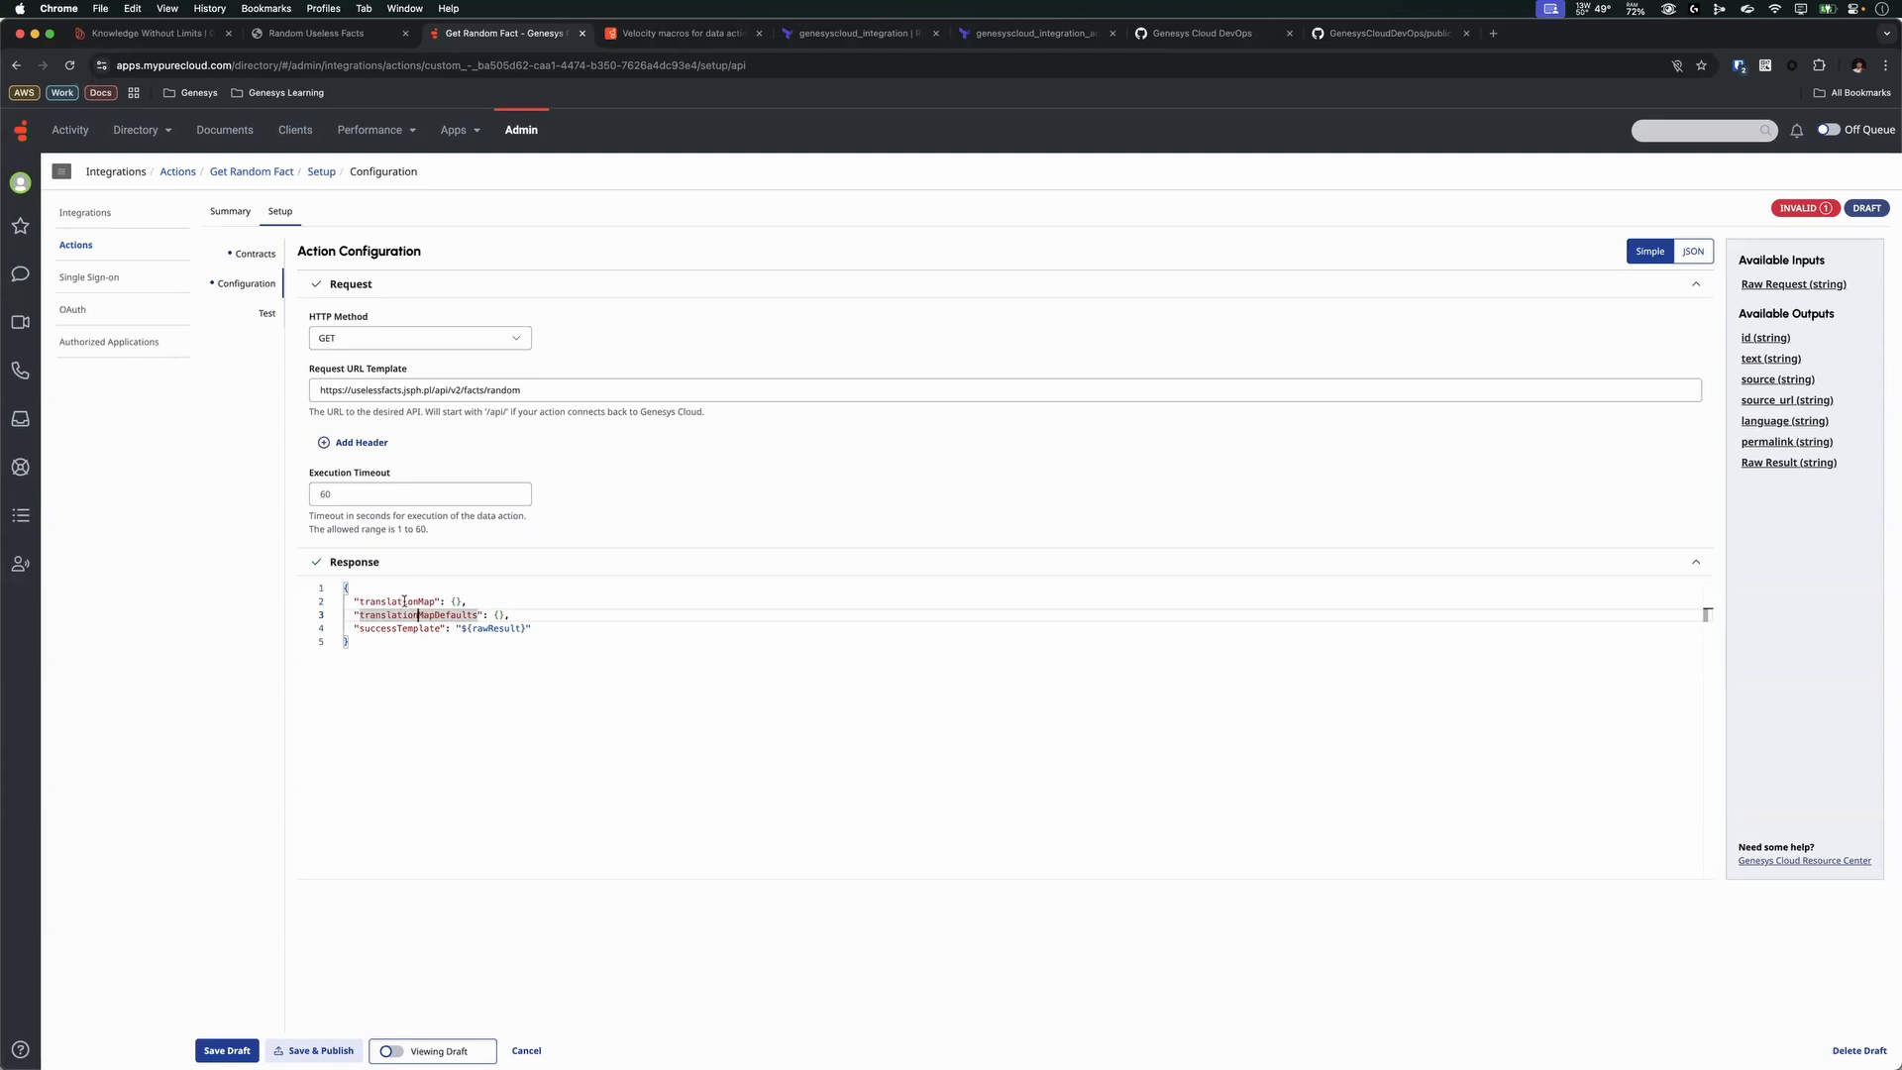
pyautogui.doubleClick(401, 603)
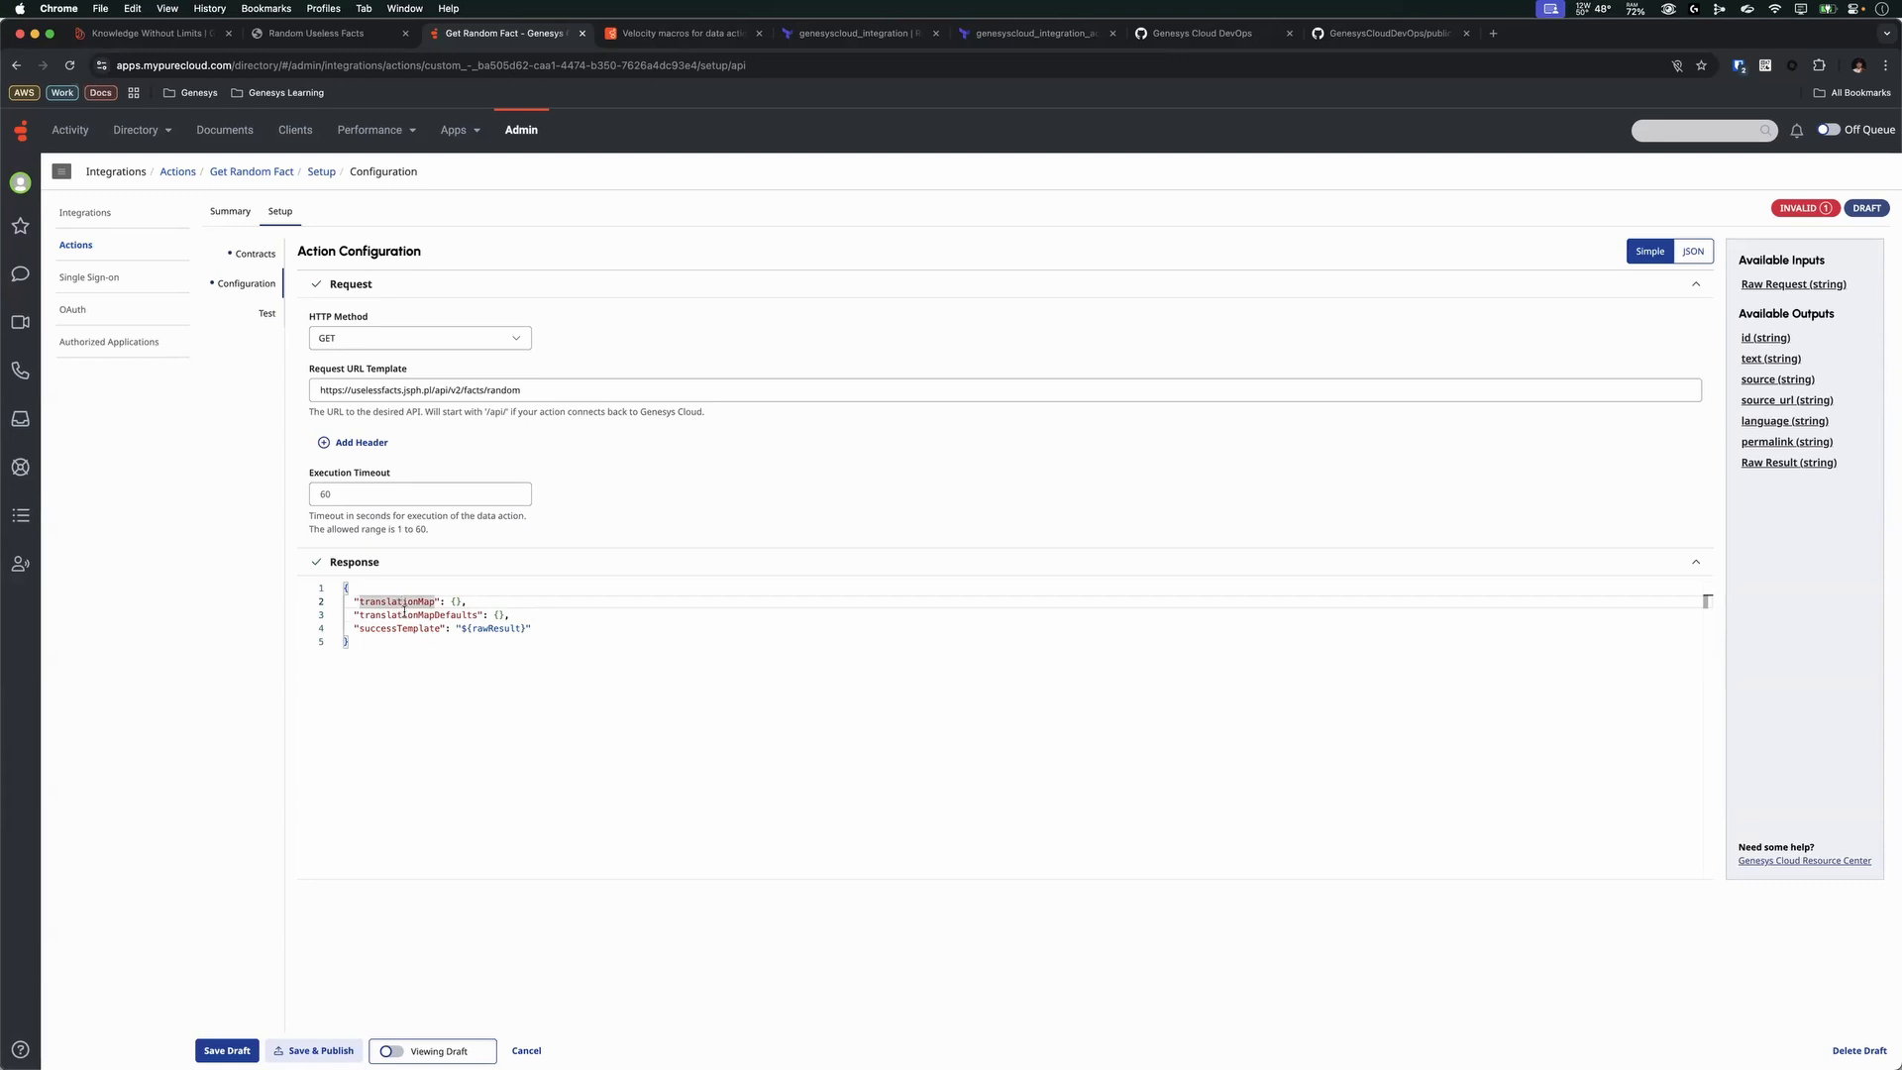
pyautogui.click(456, 602)
pyautogui.click(500, 616)
# - Look through the "Velocity macros for data actions" article in the Genesys Cloud Resource Center
pyautogui.click(670, 38)
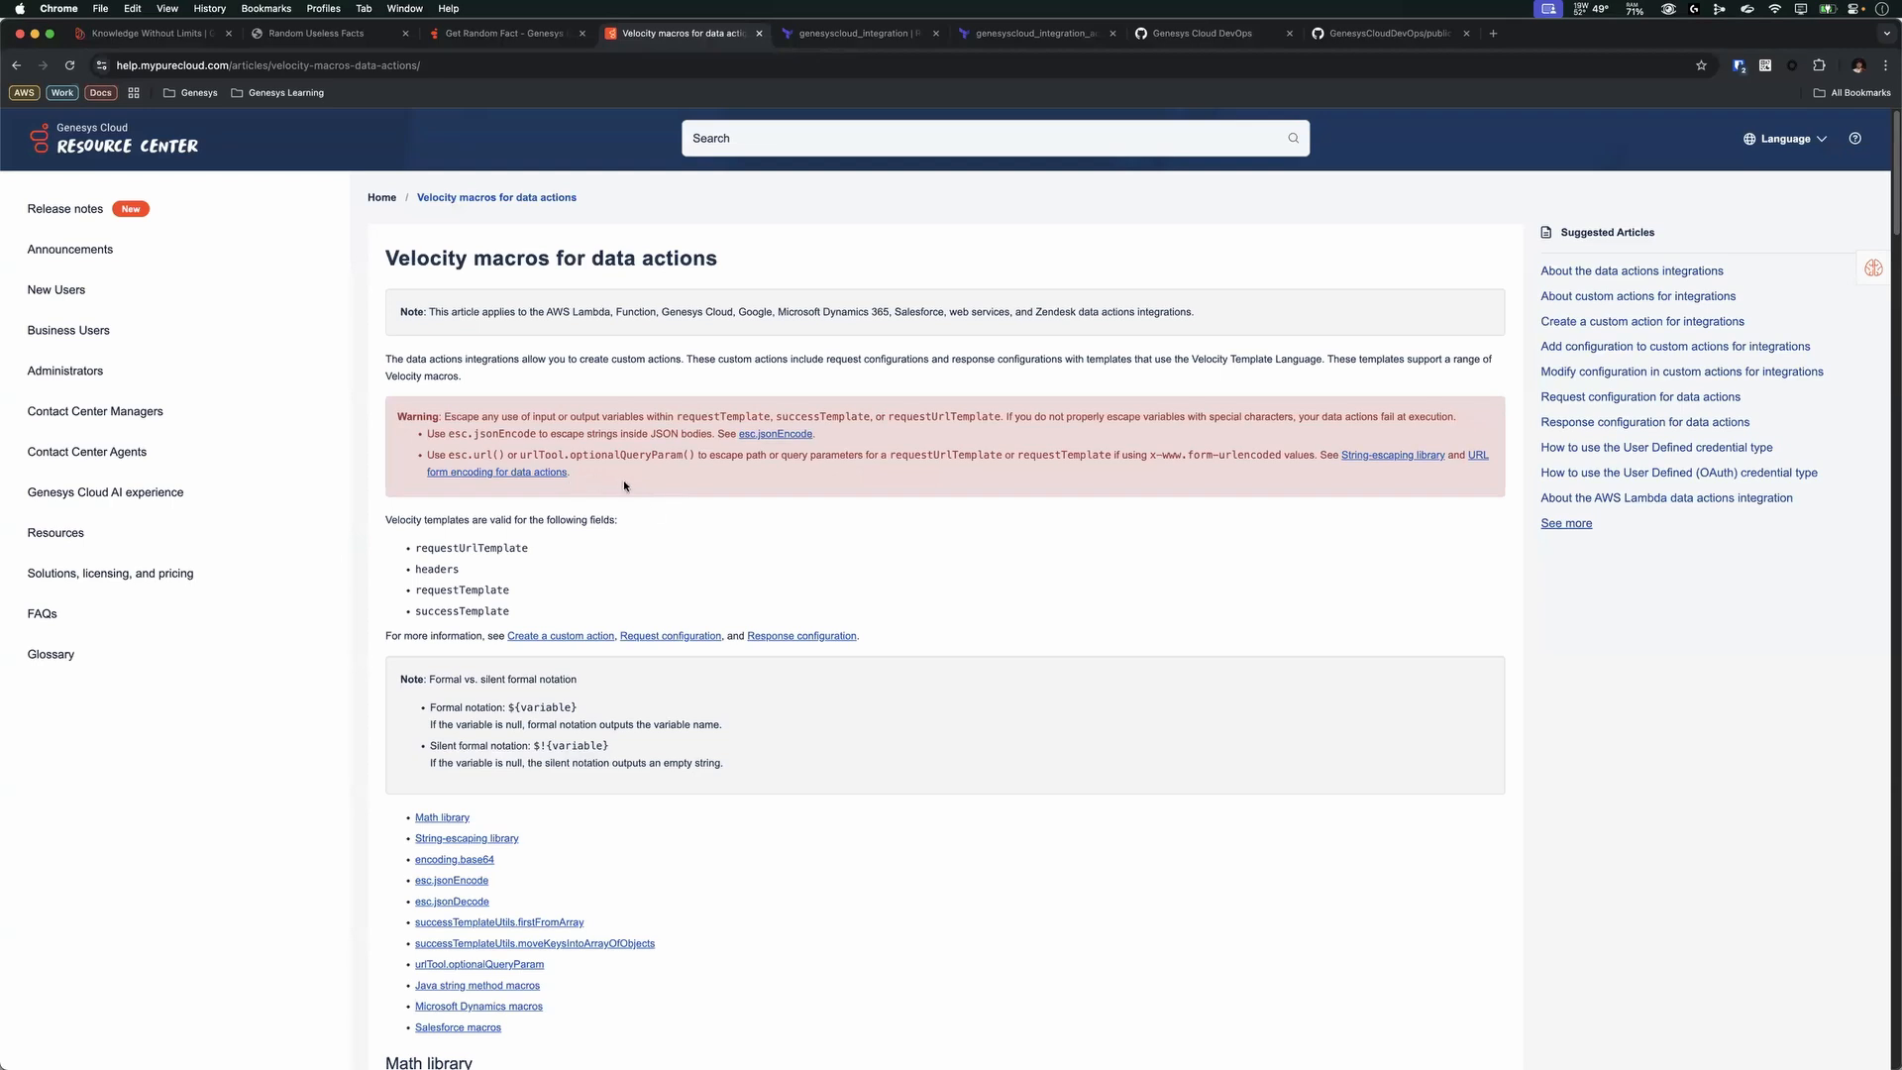
pyautogui.scroll(-3, 694, 495)
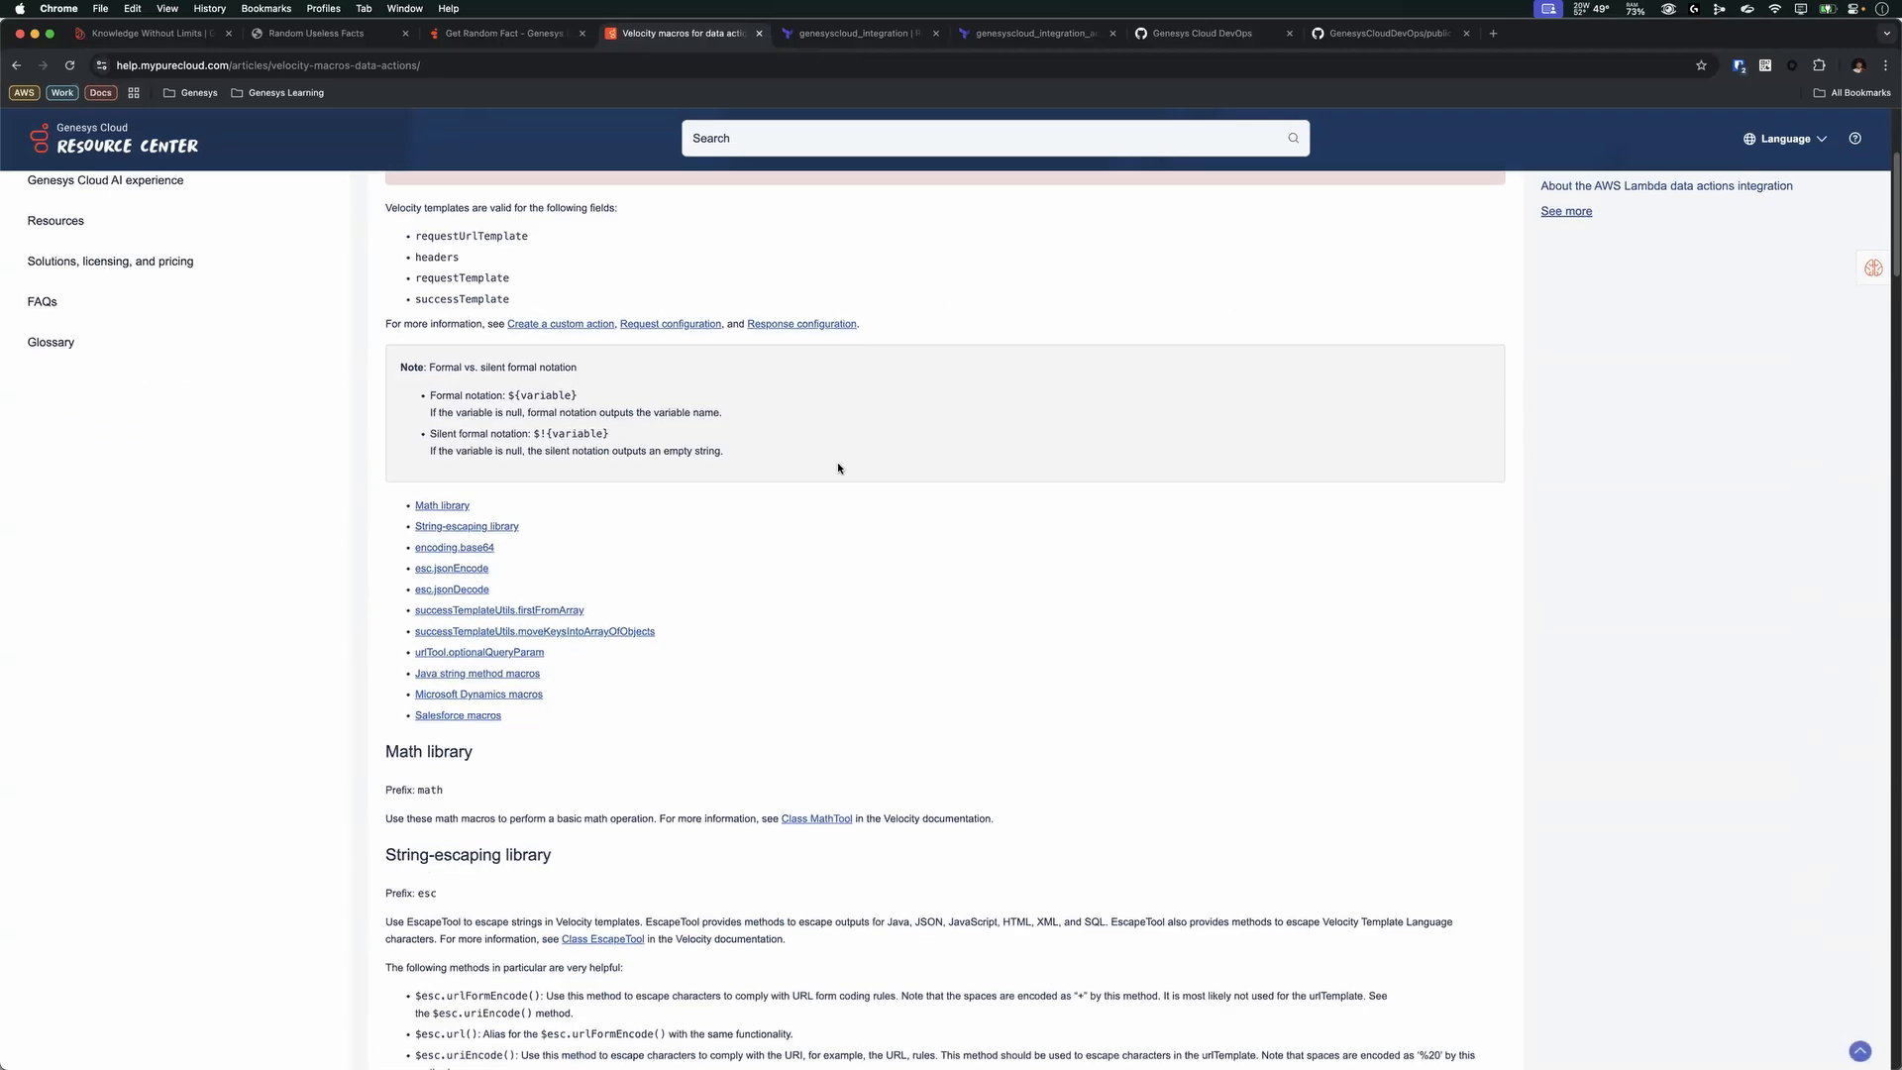
pyautogui.scroll(3, 851, 486)
pyautogui.scroll(-20, 877, 496)
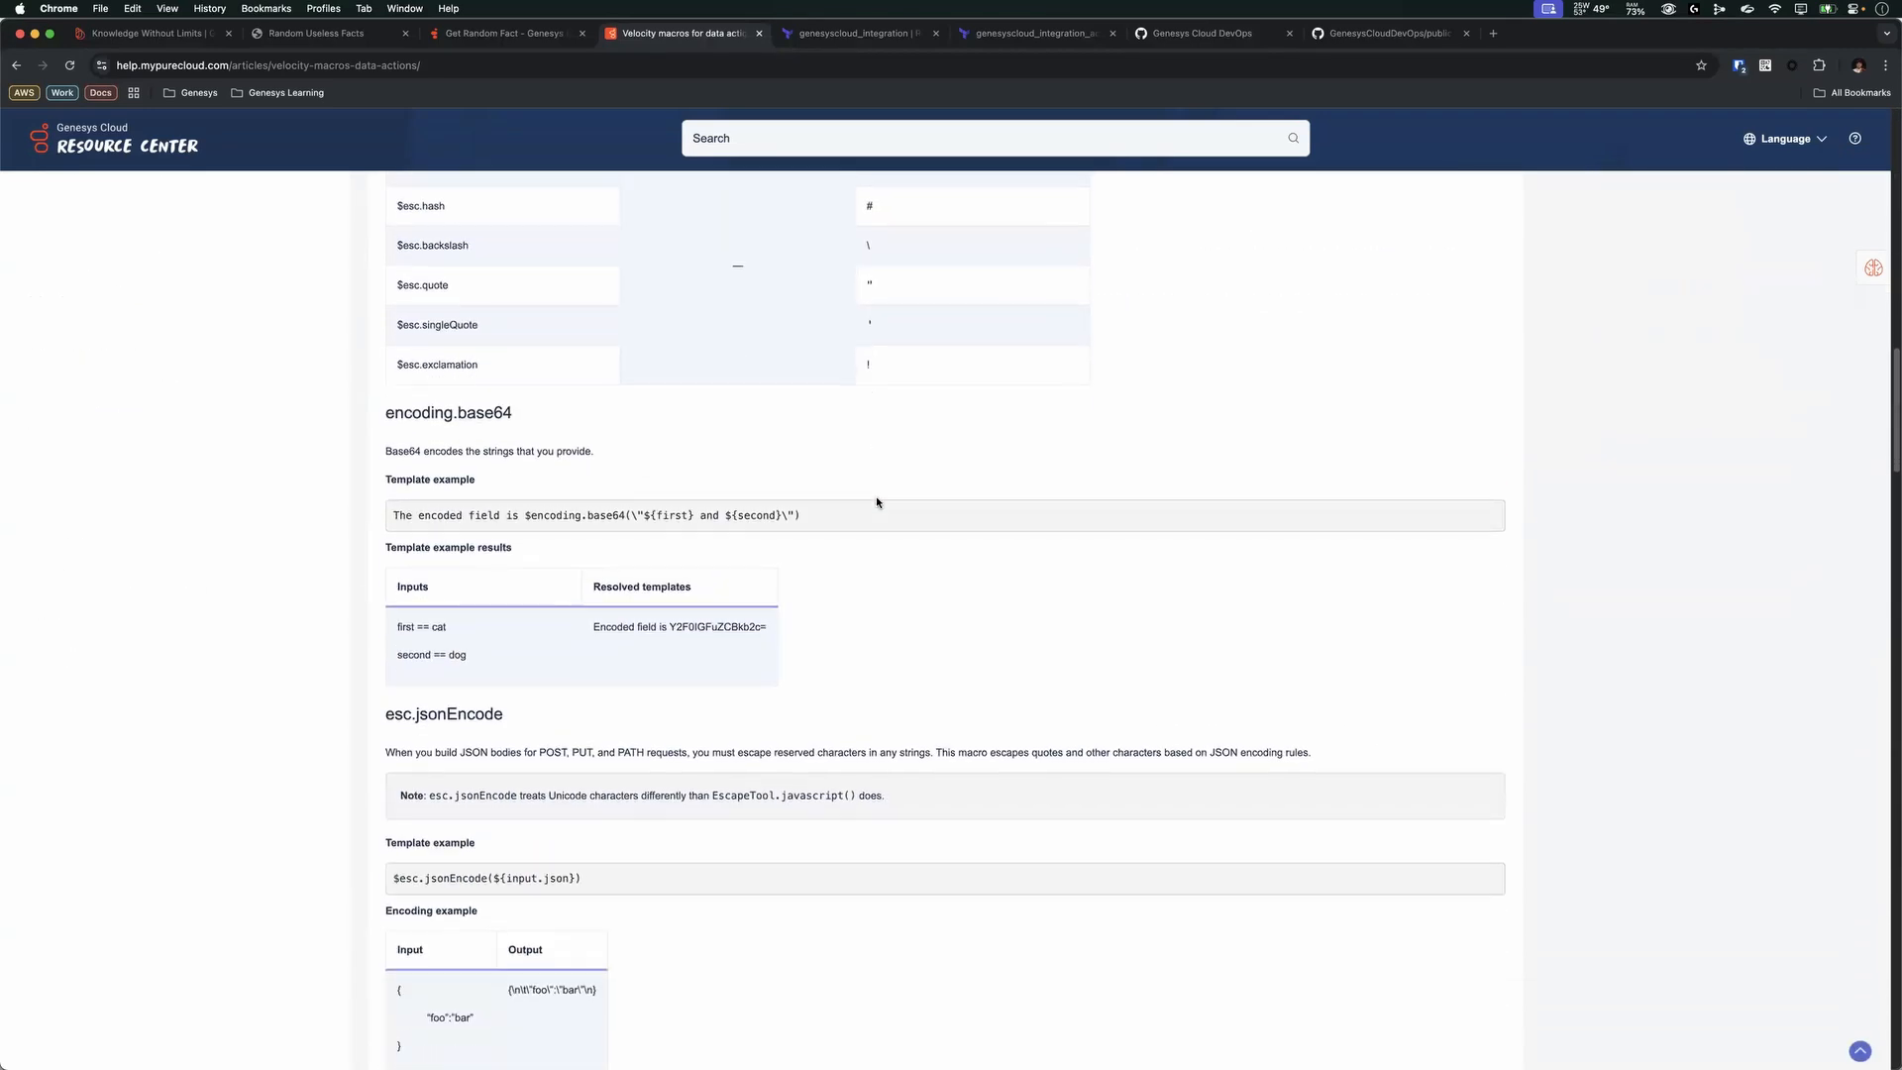
pyautogui.scroll(20, 877, 503)
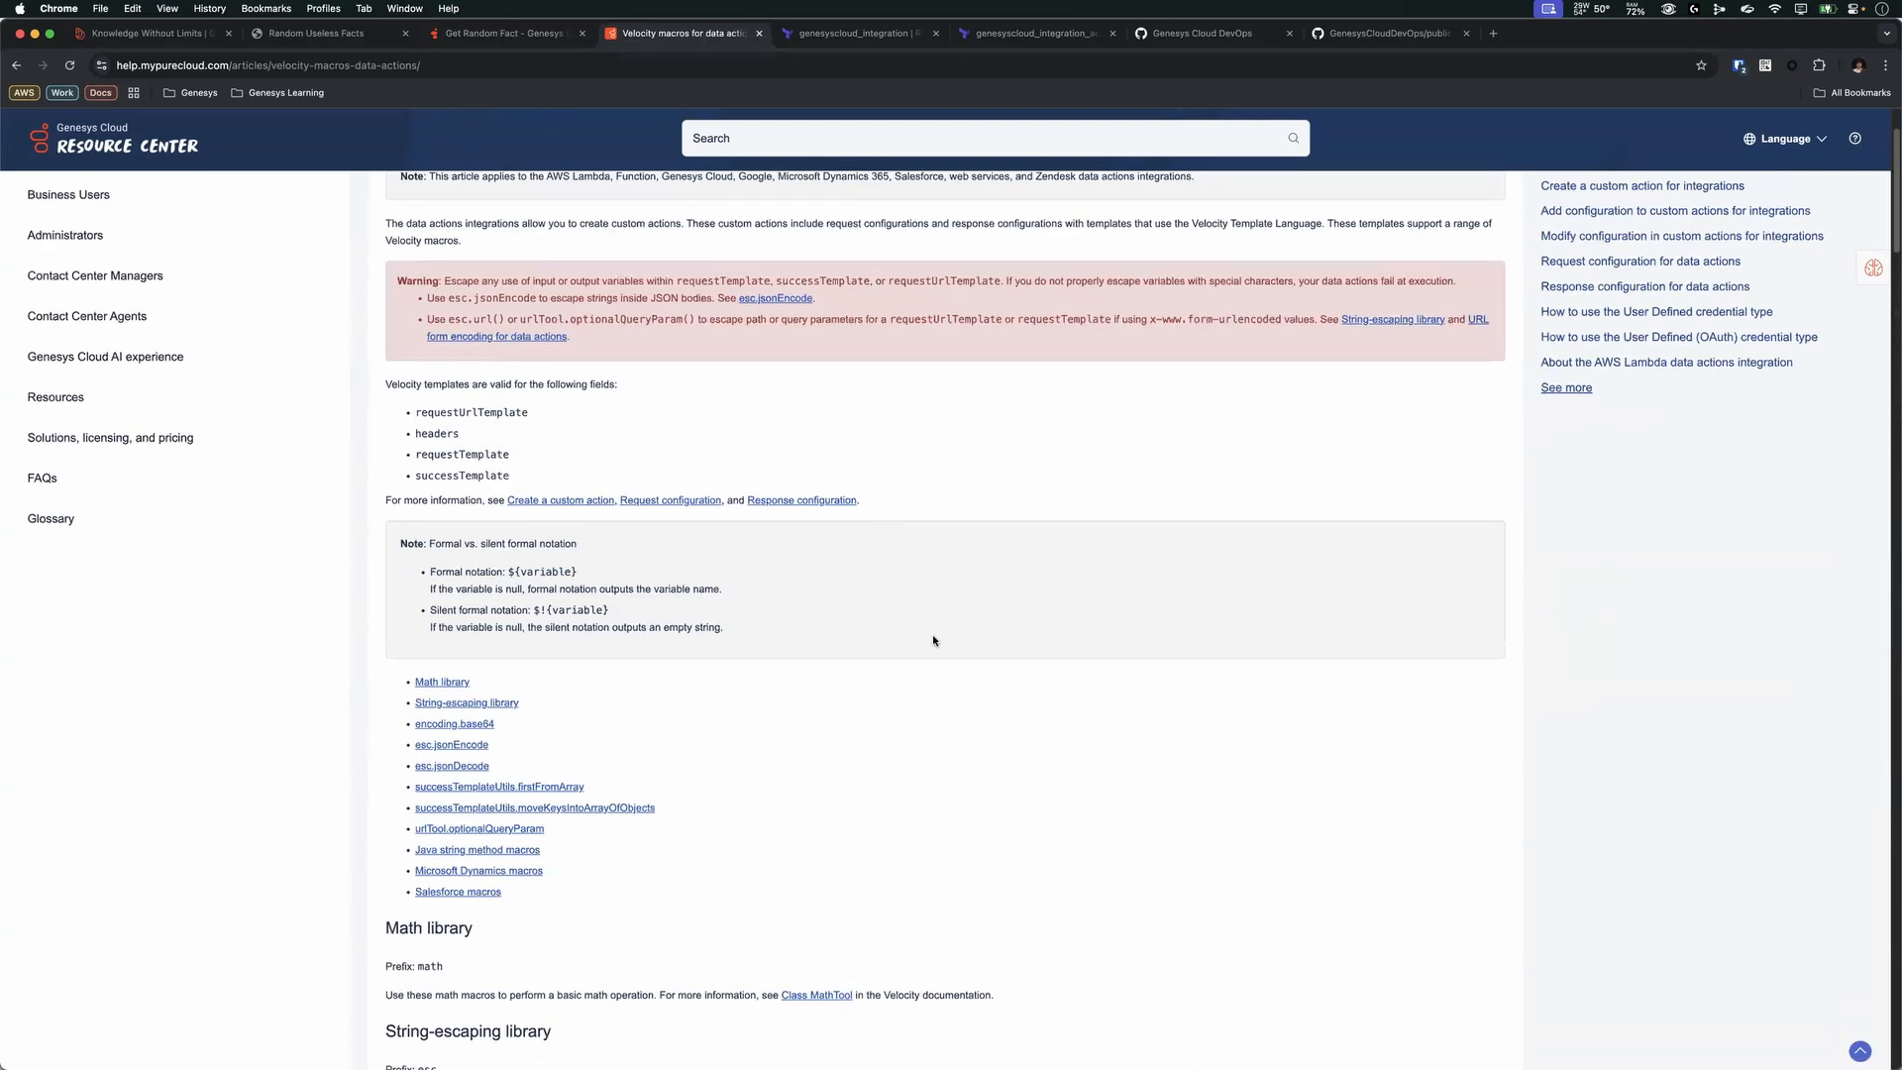
pyautogui.scroll(-3, 936, 649)
pyautogui.scroll(-8, 943, 660)
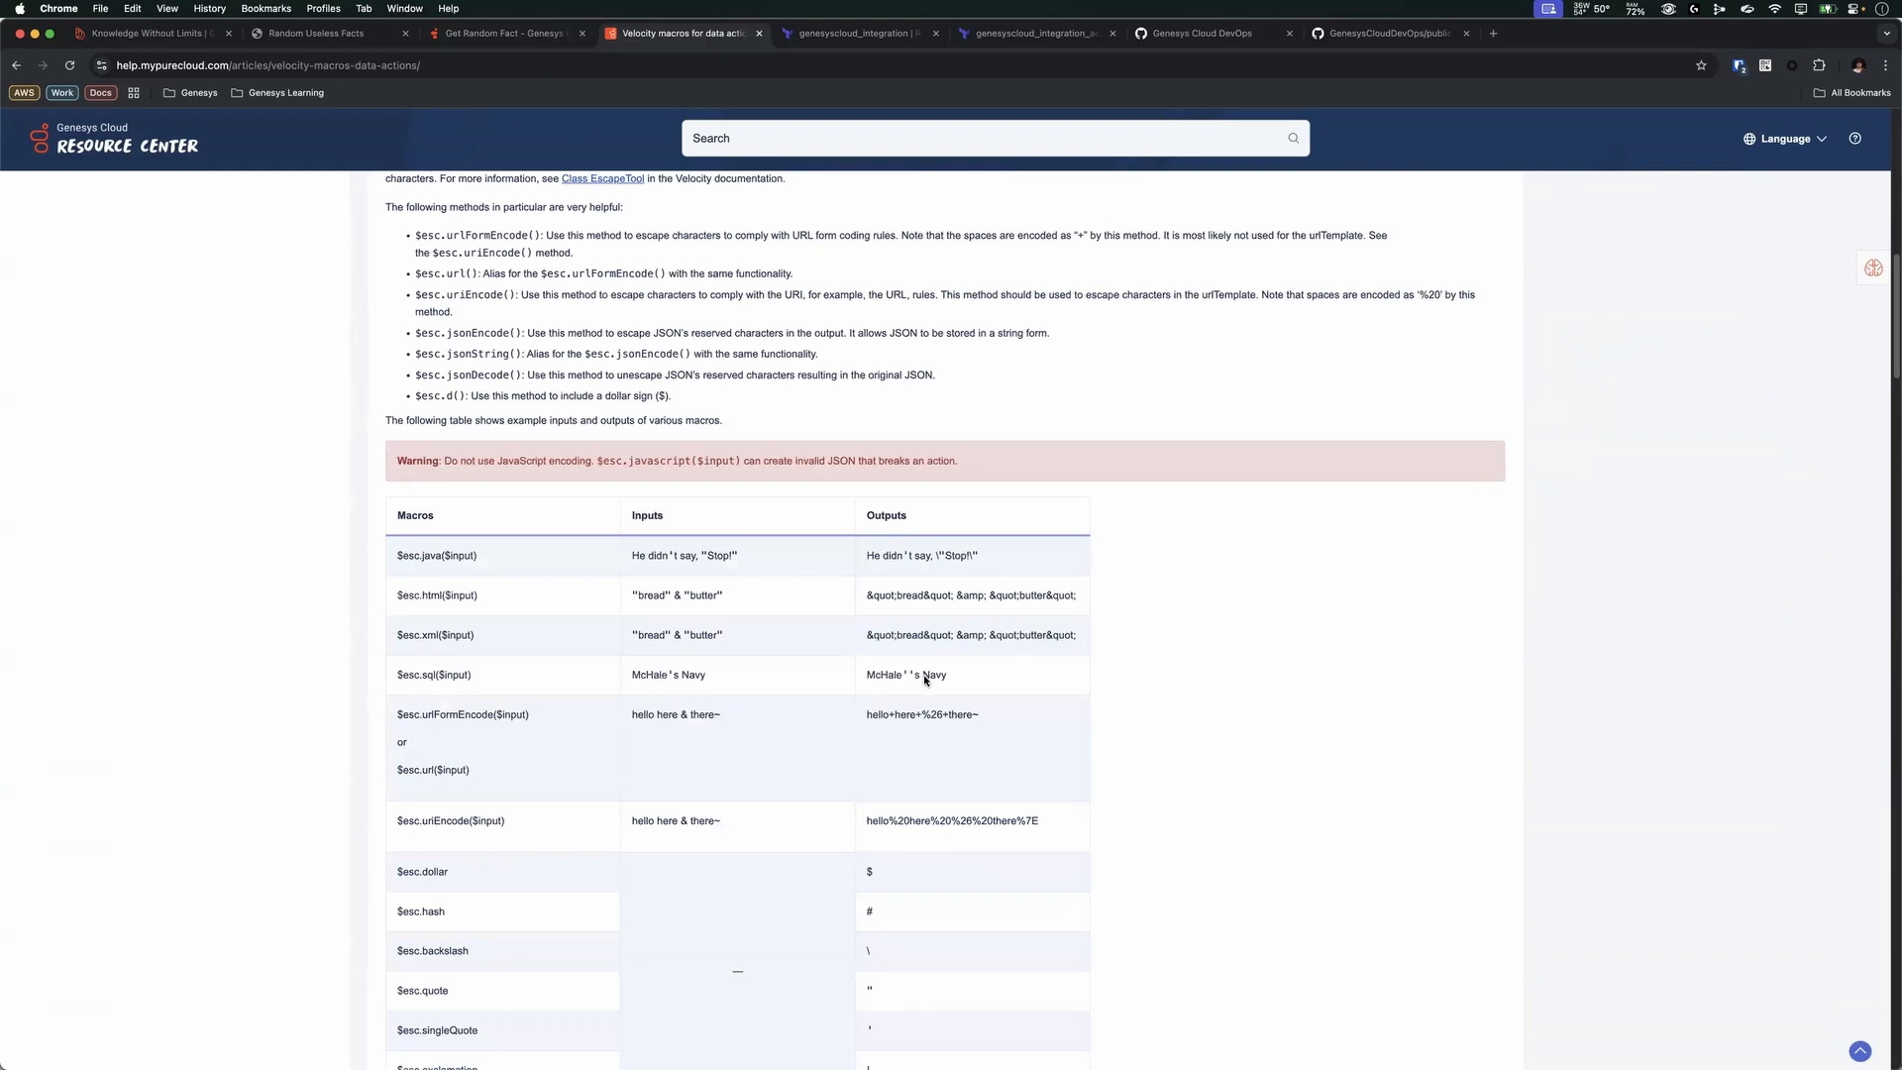
pyautogui.scroll(-5, 912, 680)
pyautogui.scroll(15, 598, 221)
# - Return to the Get Random Fact configuration and examine the ${rawResult} value of the successTemplate
pyautogui.click(509, 35)
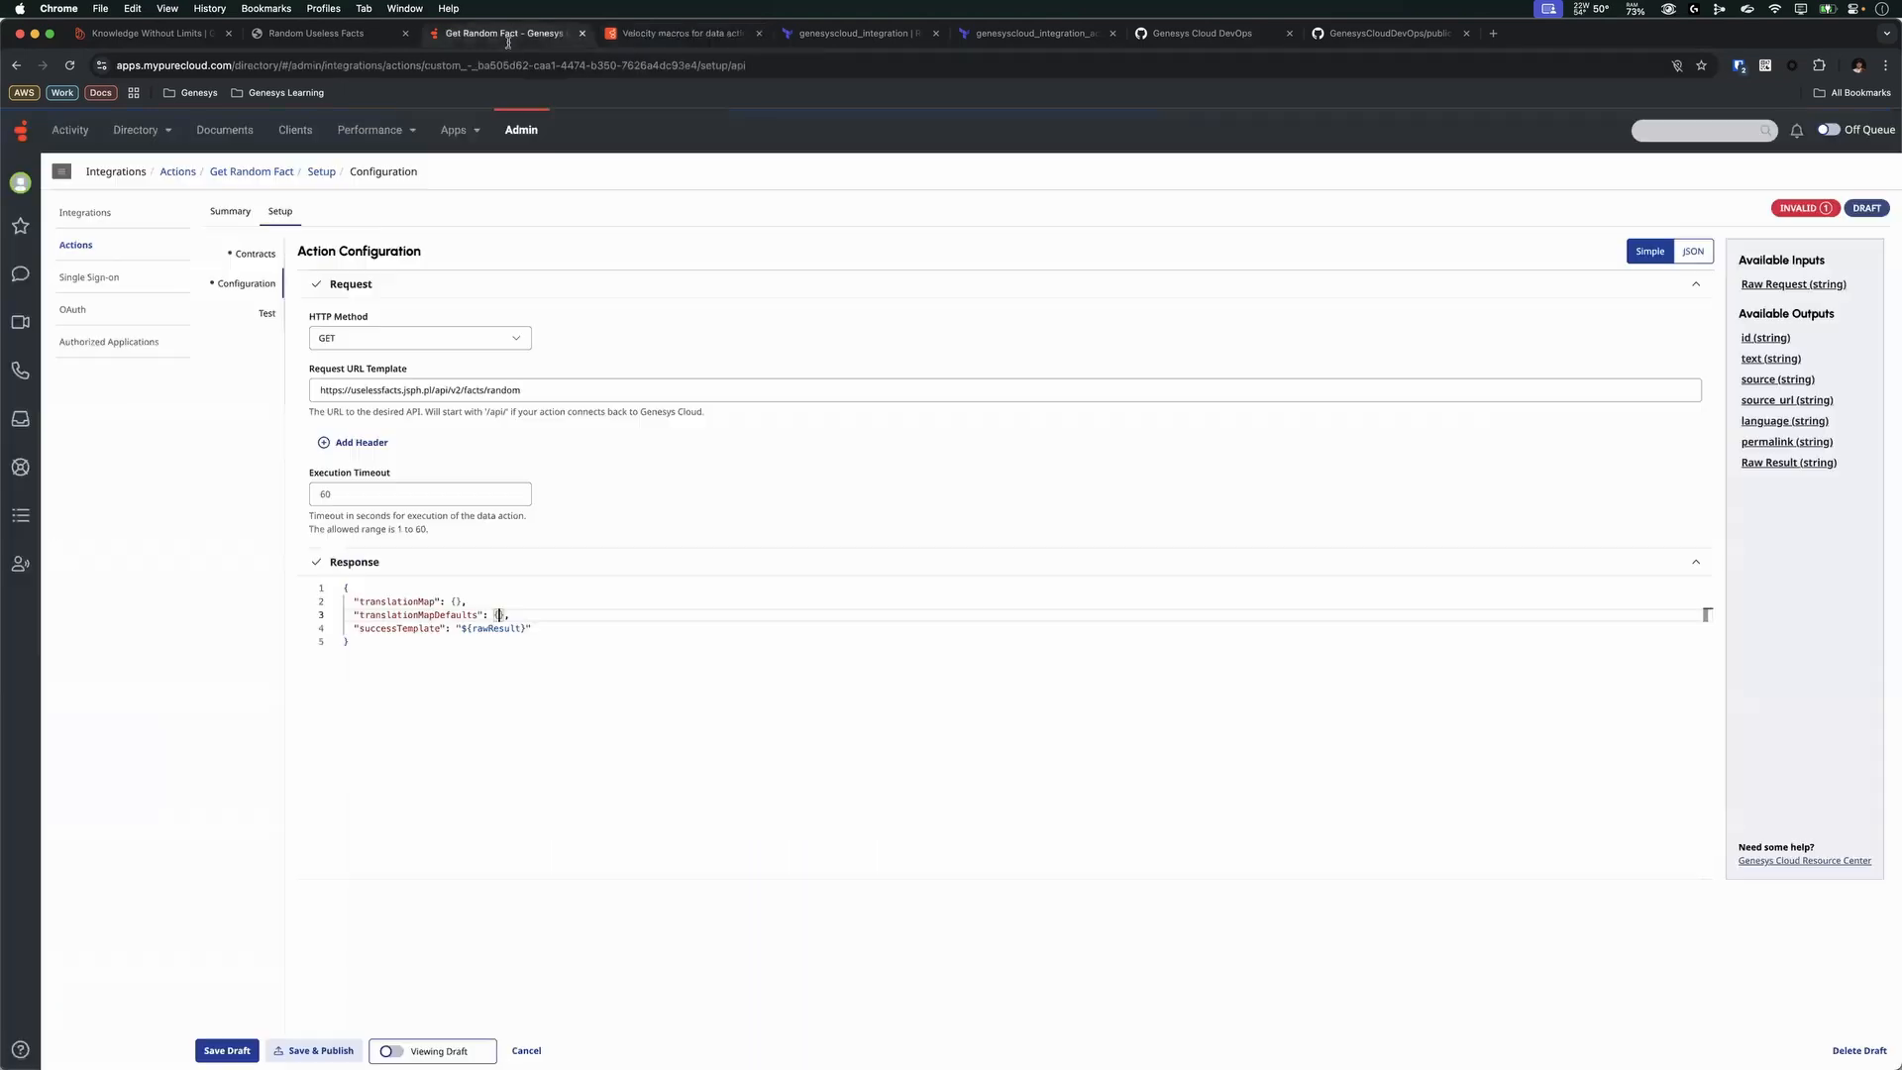
pyautogui.click(569, 628)
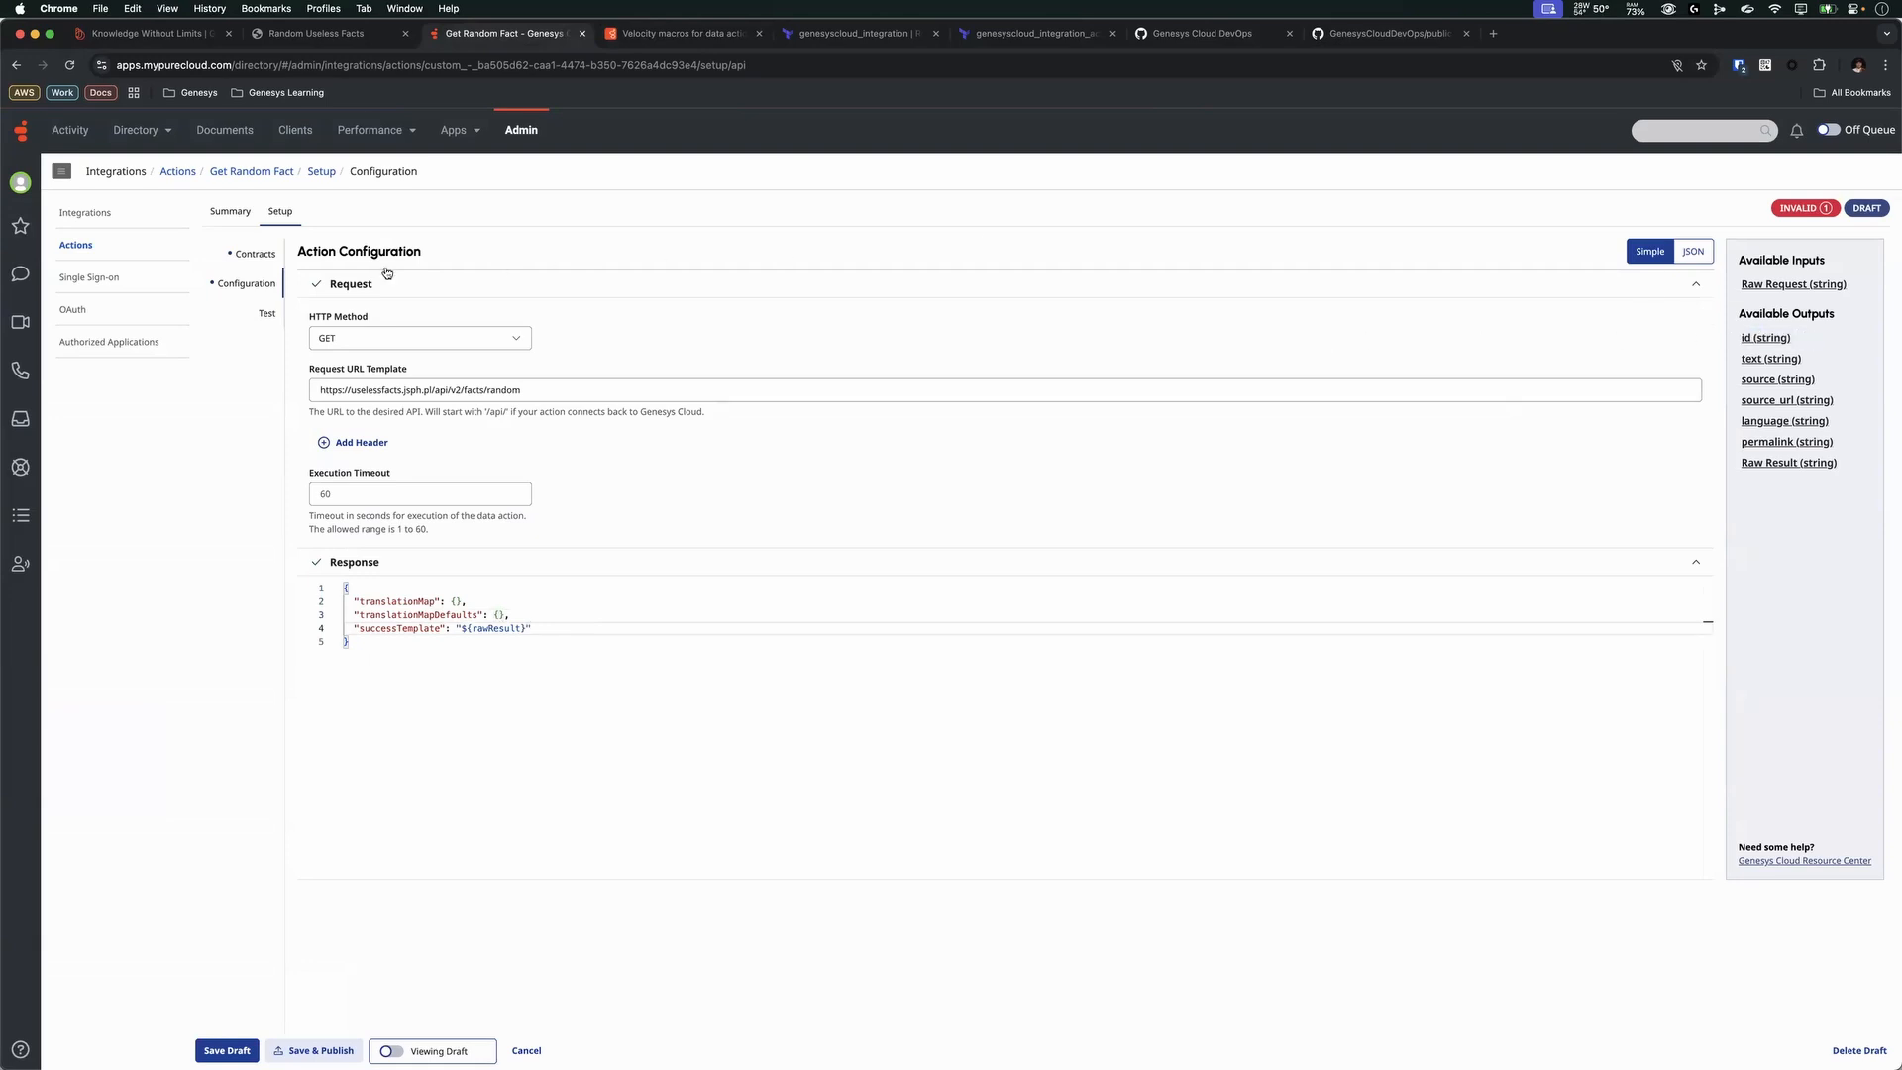
pyautogui.moveTo(461, 629); pyautogui.dragTo(527, 629)
pyautogui.click(622, 626)
# - Switch to Postman to view the random fact API response, and return to the data action in Chrome
pyautogui.hotkey('ctrl', 'Up')
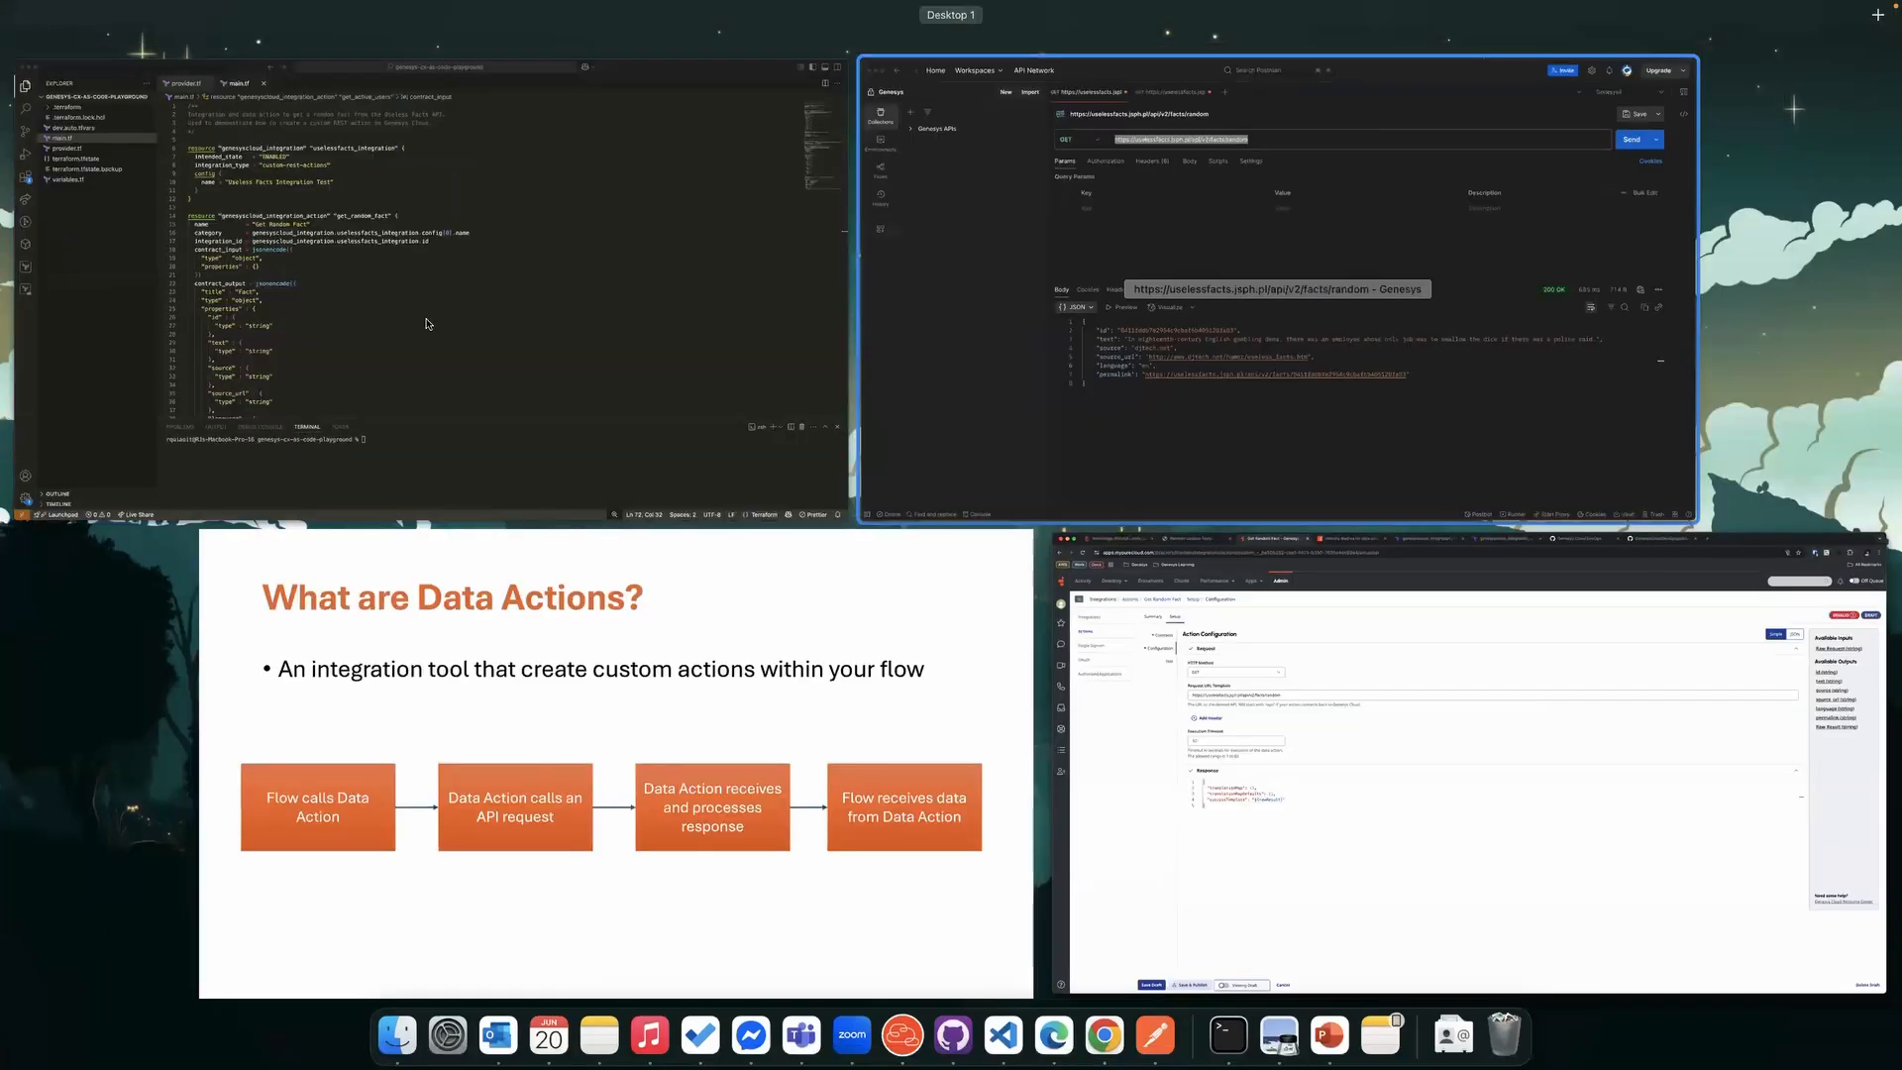
pyautogui.click(1146, 371)
pyautogui.moveTo(577, 768); pyautogui.dragTo(478, 617)
pyautogui.click(1245, 679)
pyautogui.hotkey('ctrl', 'Up')
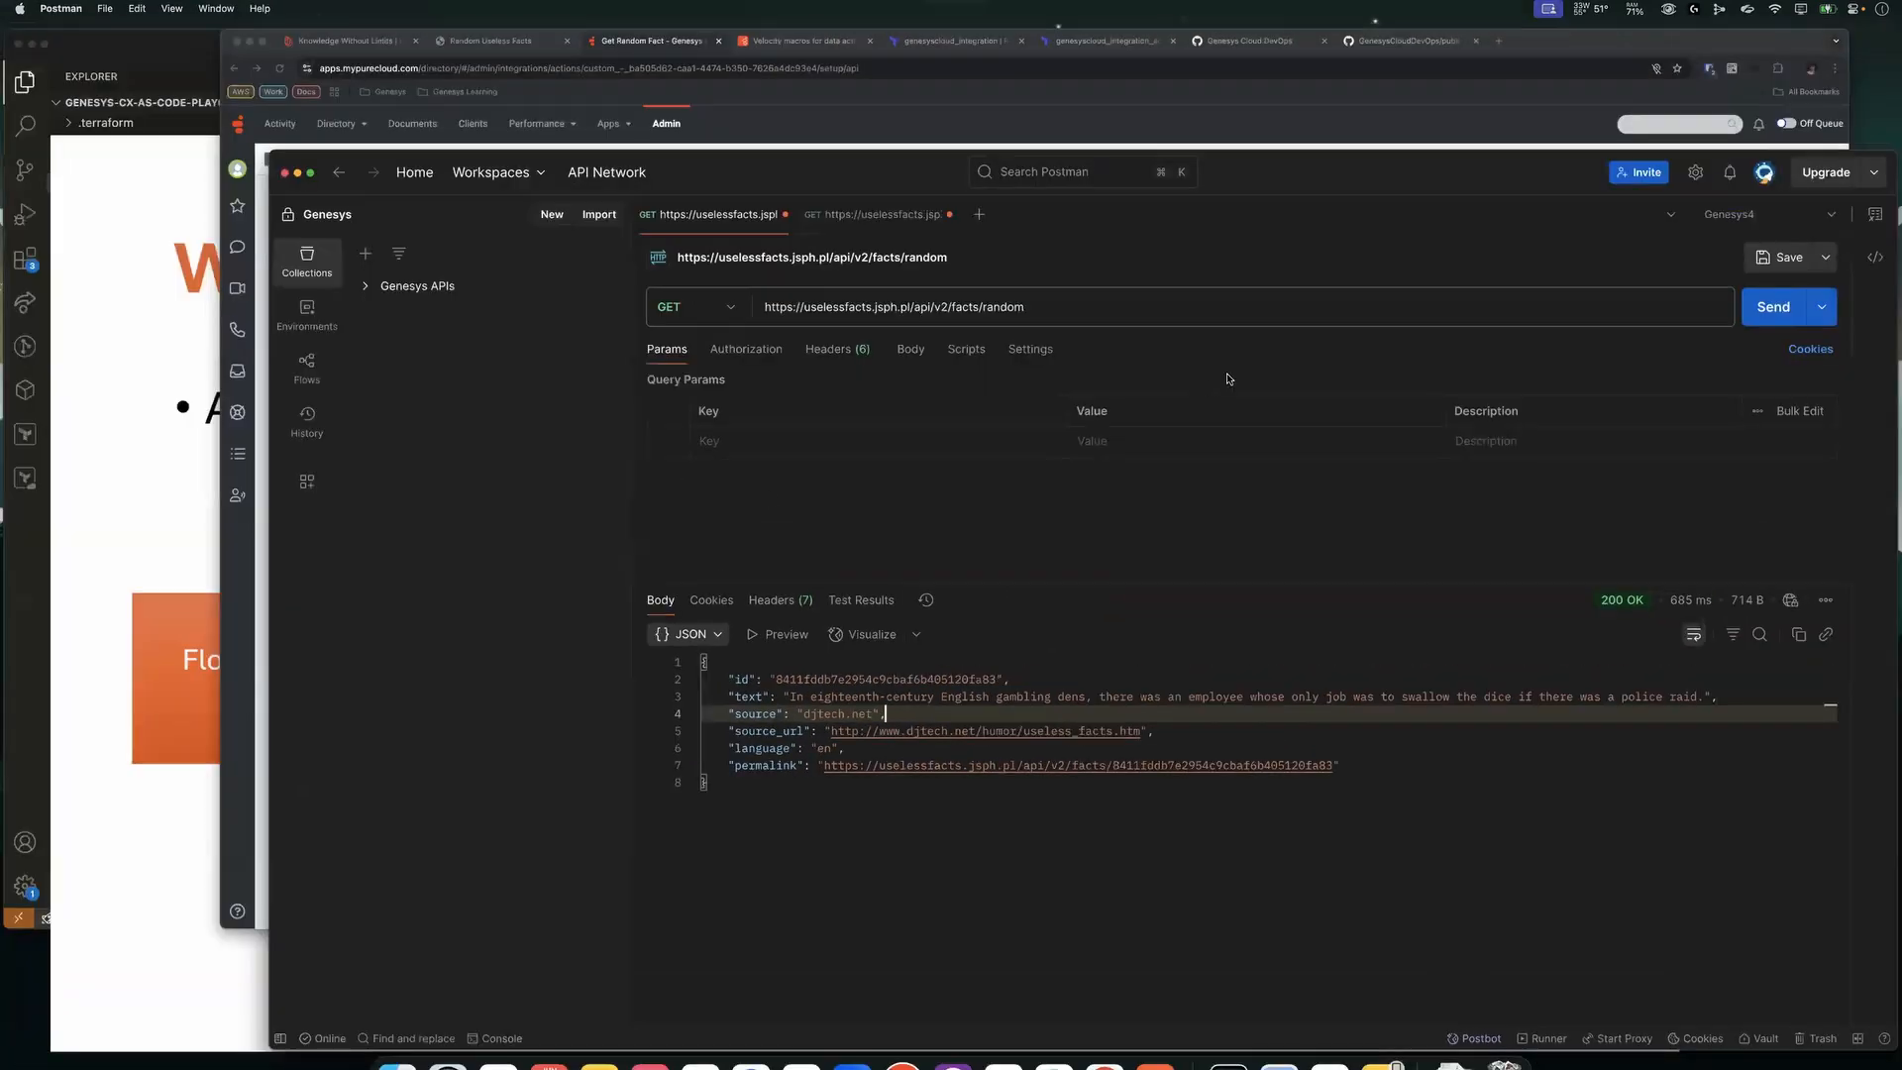
pyautogui.click(991, 327)
# - Review the Get Random Fact action's contracts and configuration before testing
pyautogui.click(266, 255)
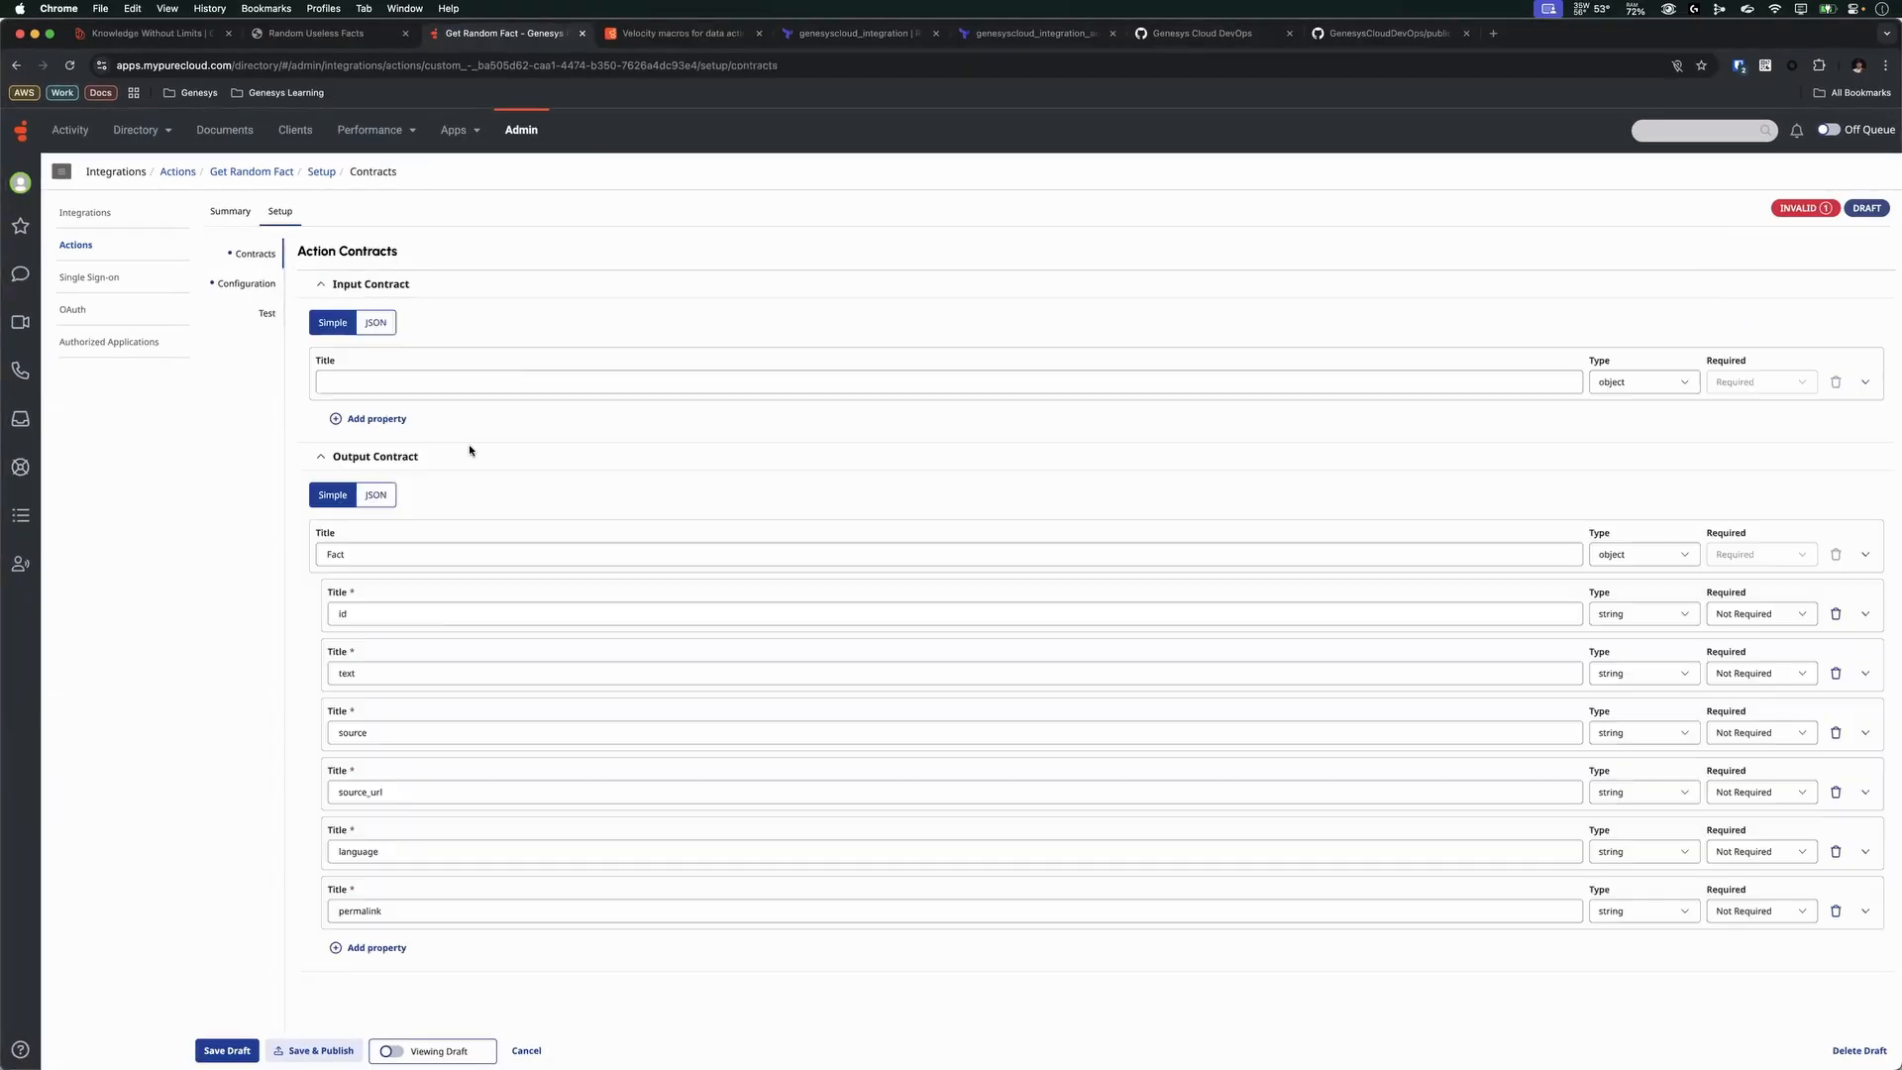
pyautogui.click(248, 285)
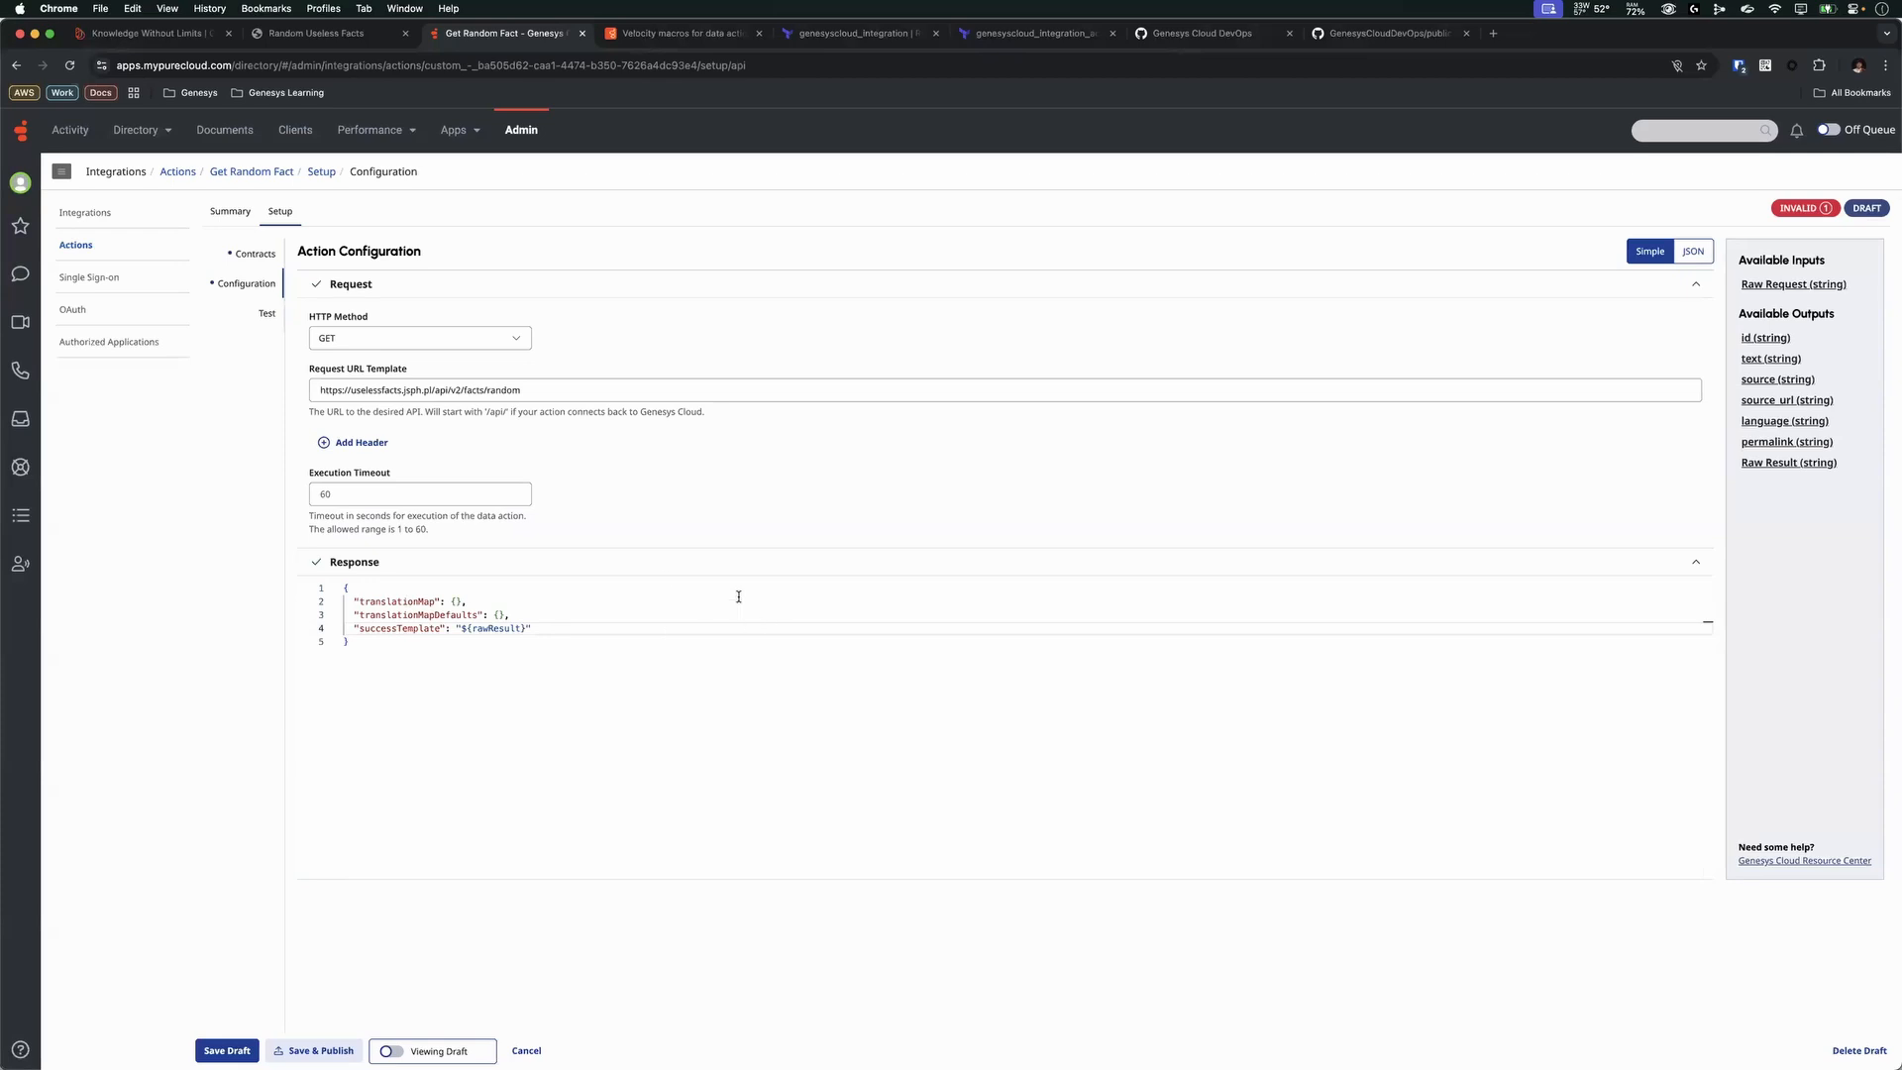
pyautogui.click(258, 255)
pyautogui.click(247, 284)
pyautogui.click(245, 316)
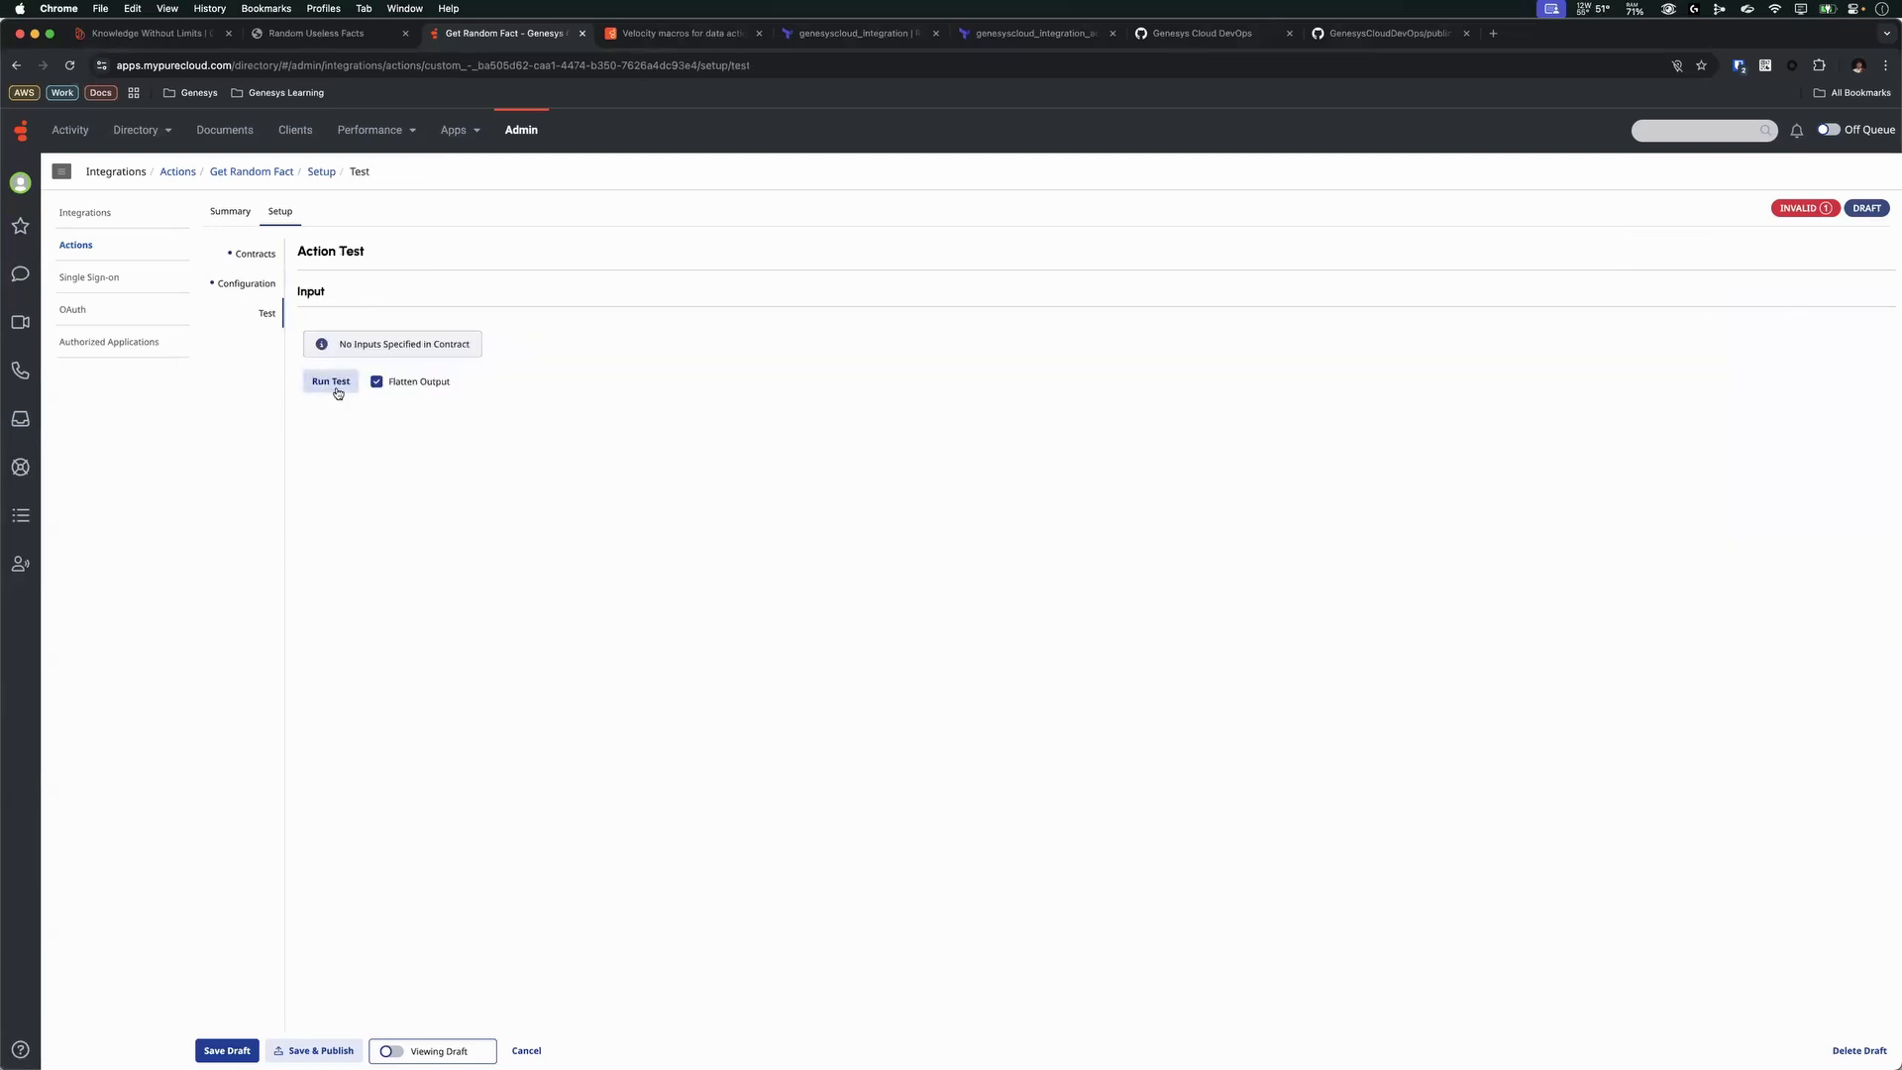
pyautogui.click(250, 286)
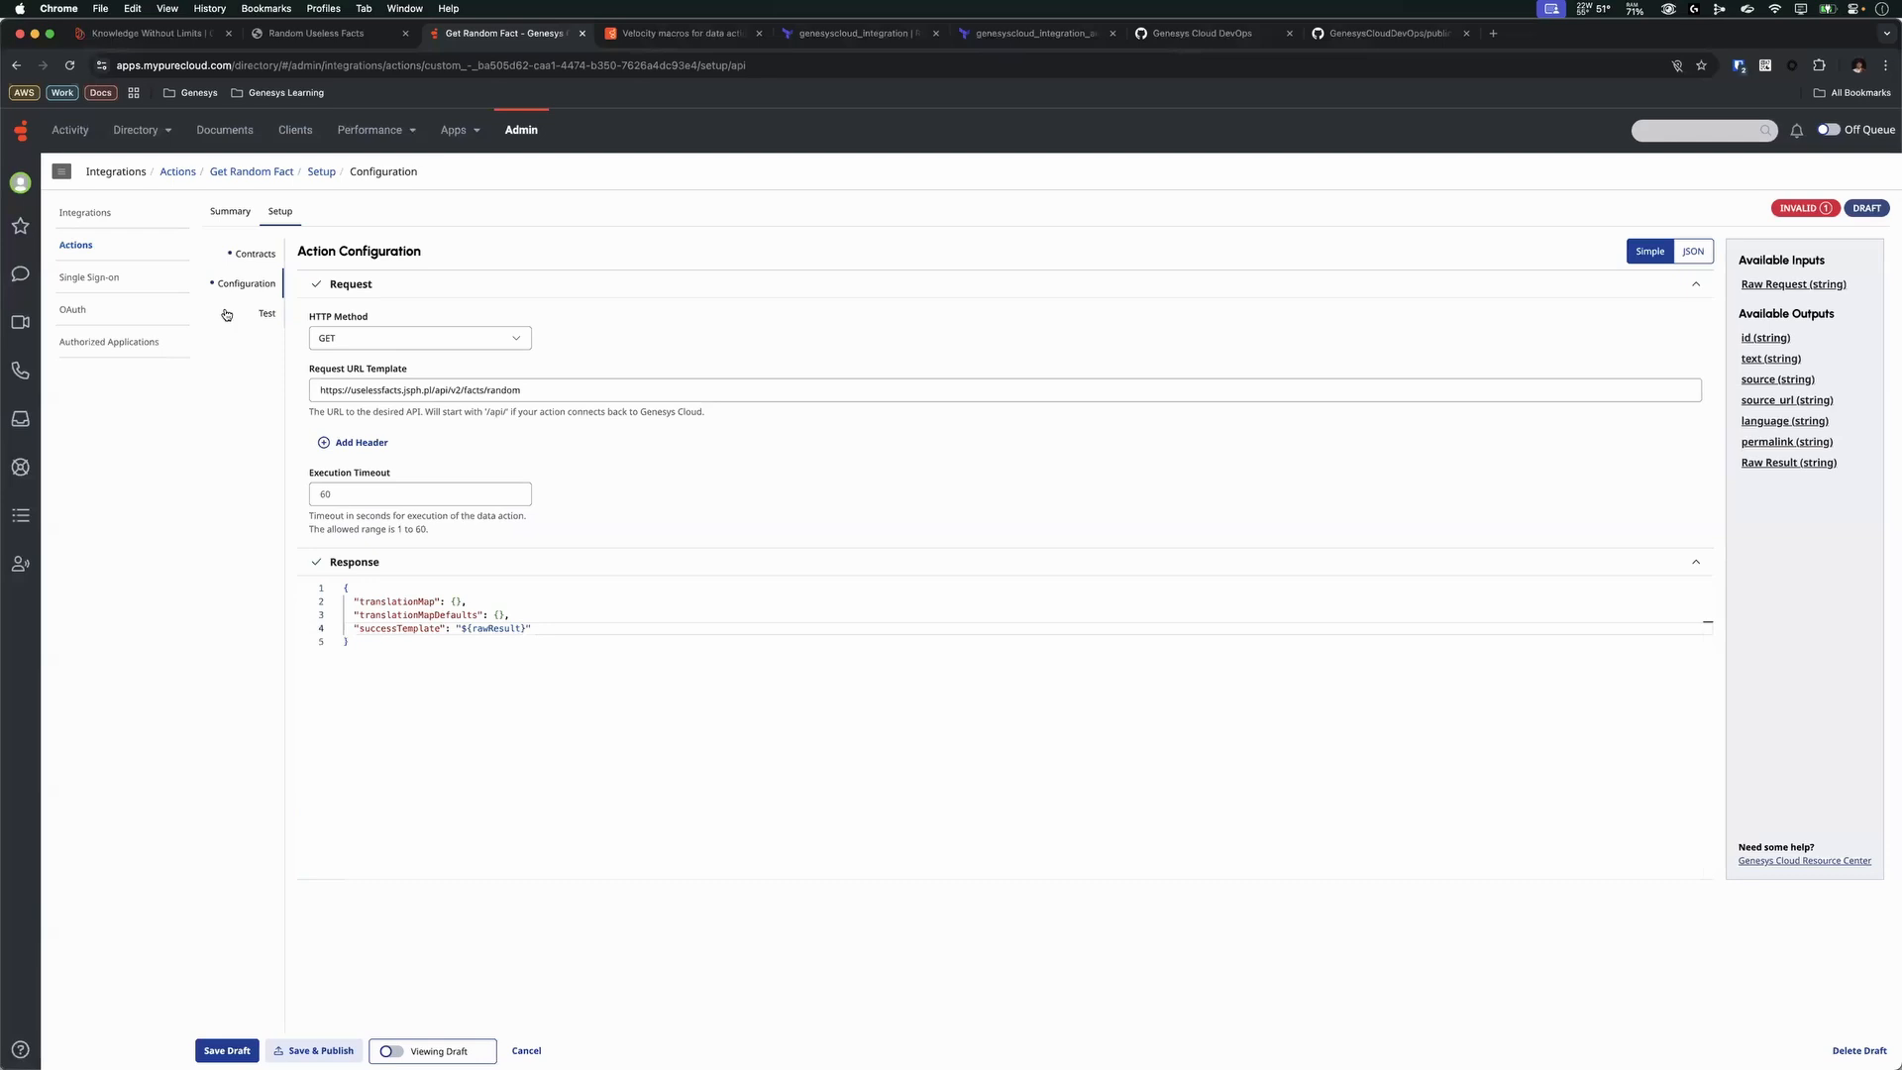
pyautogui.click(254, 266)
# - Run the Get Random Fact action test with flattened output and examine the returned fact fields
pyautogui.click(263, 319)
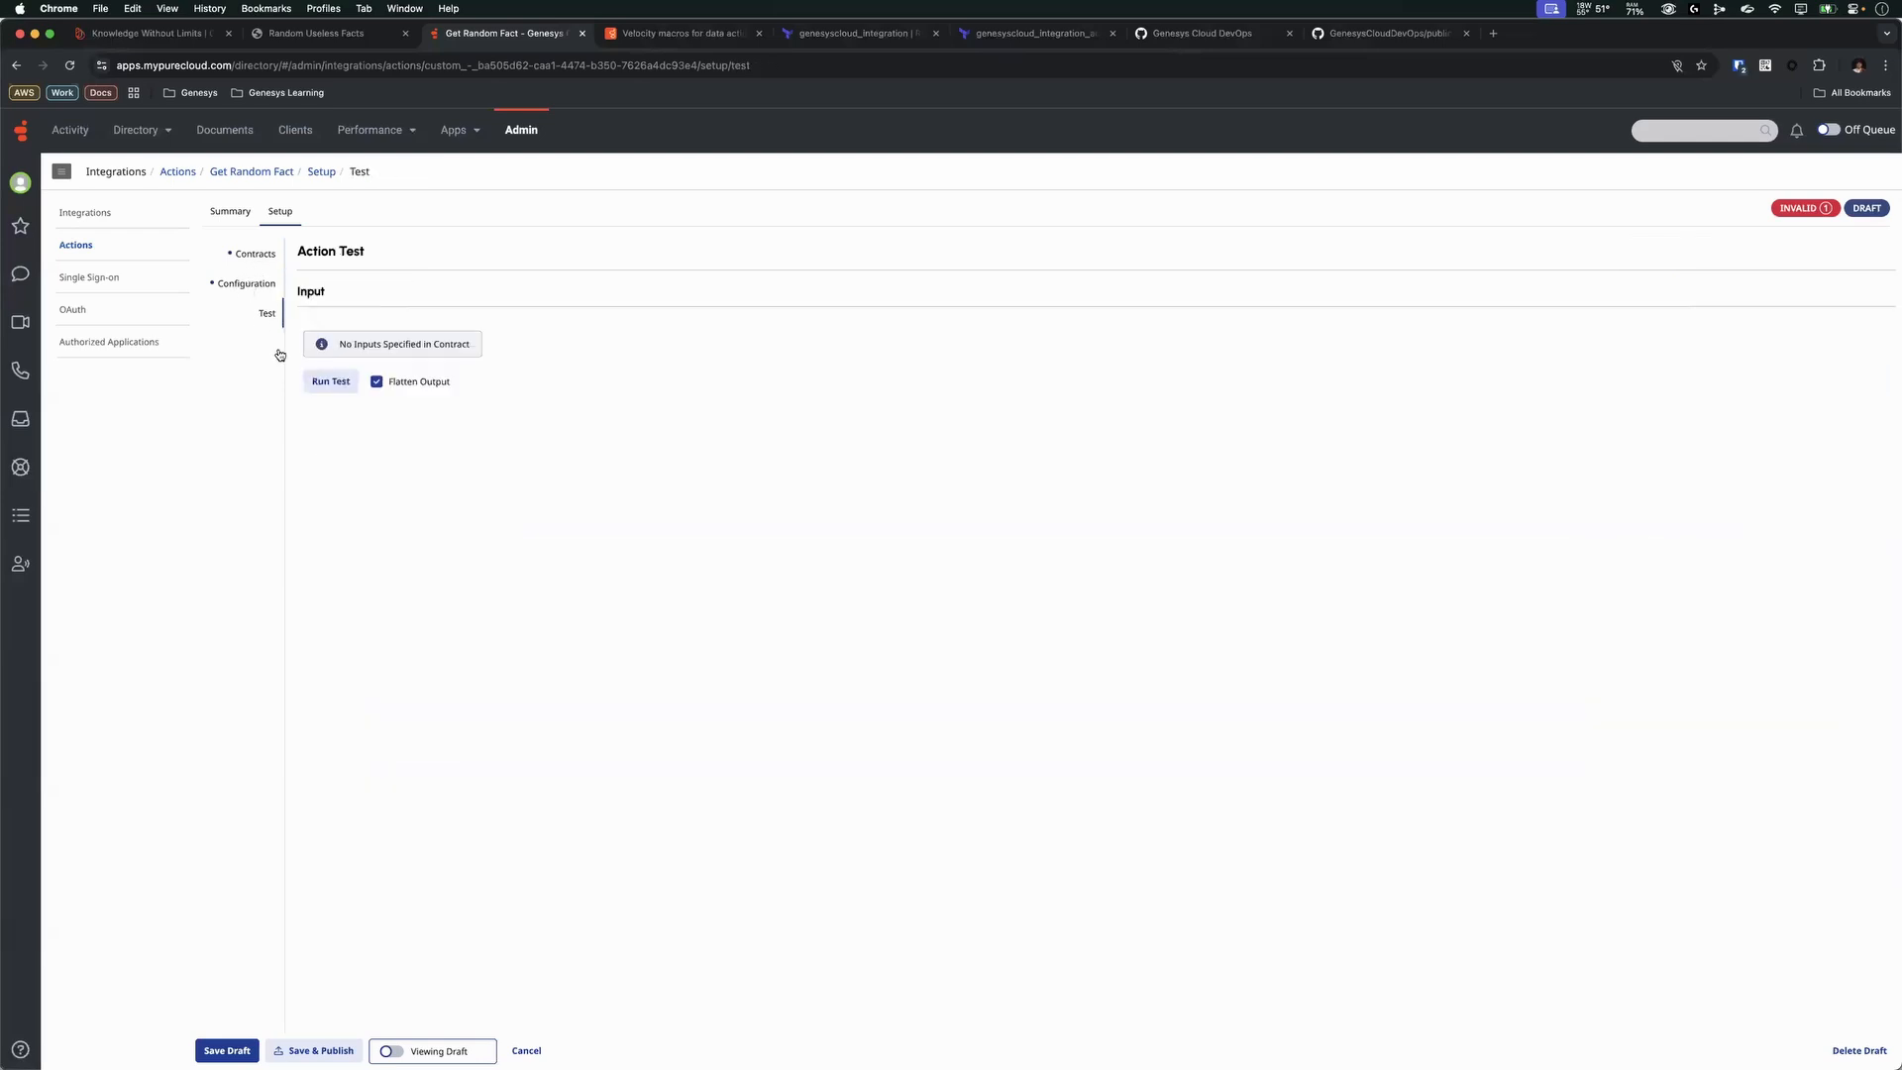
pyautogui.click(331, 382)
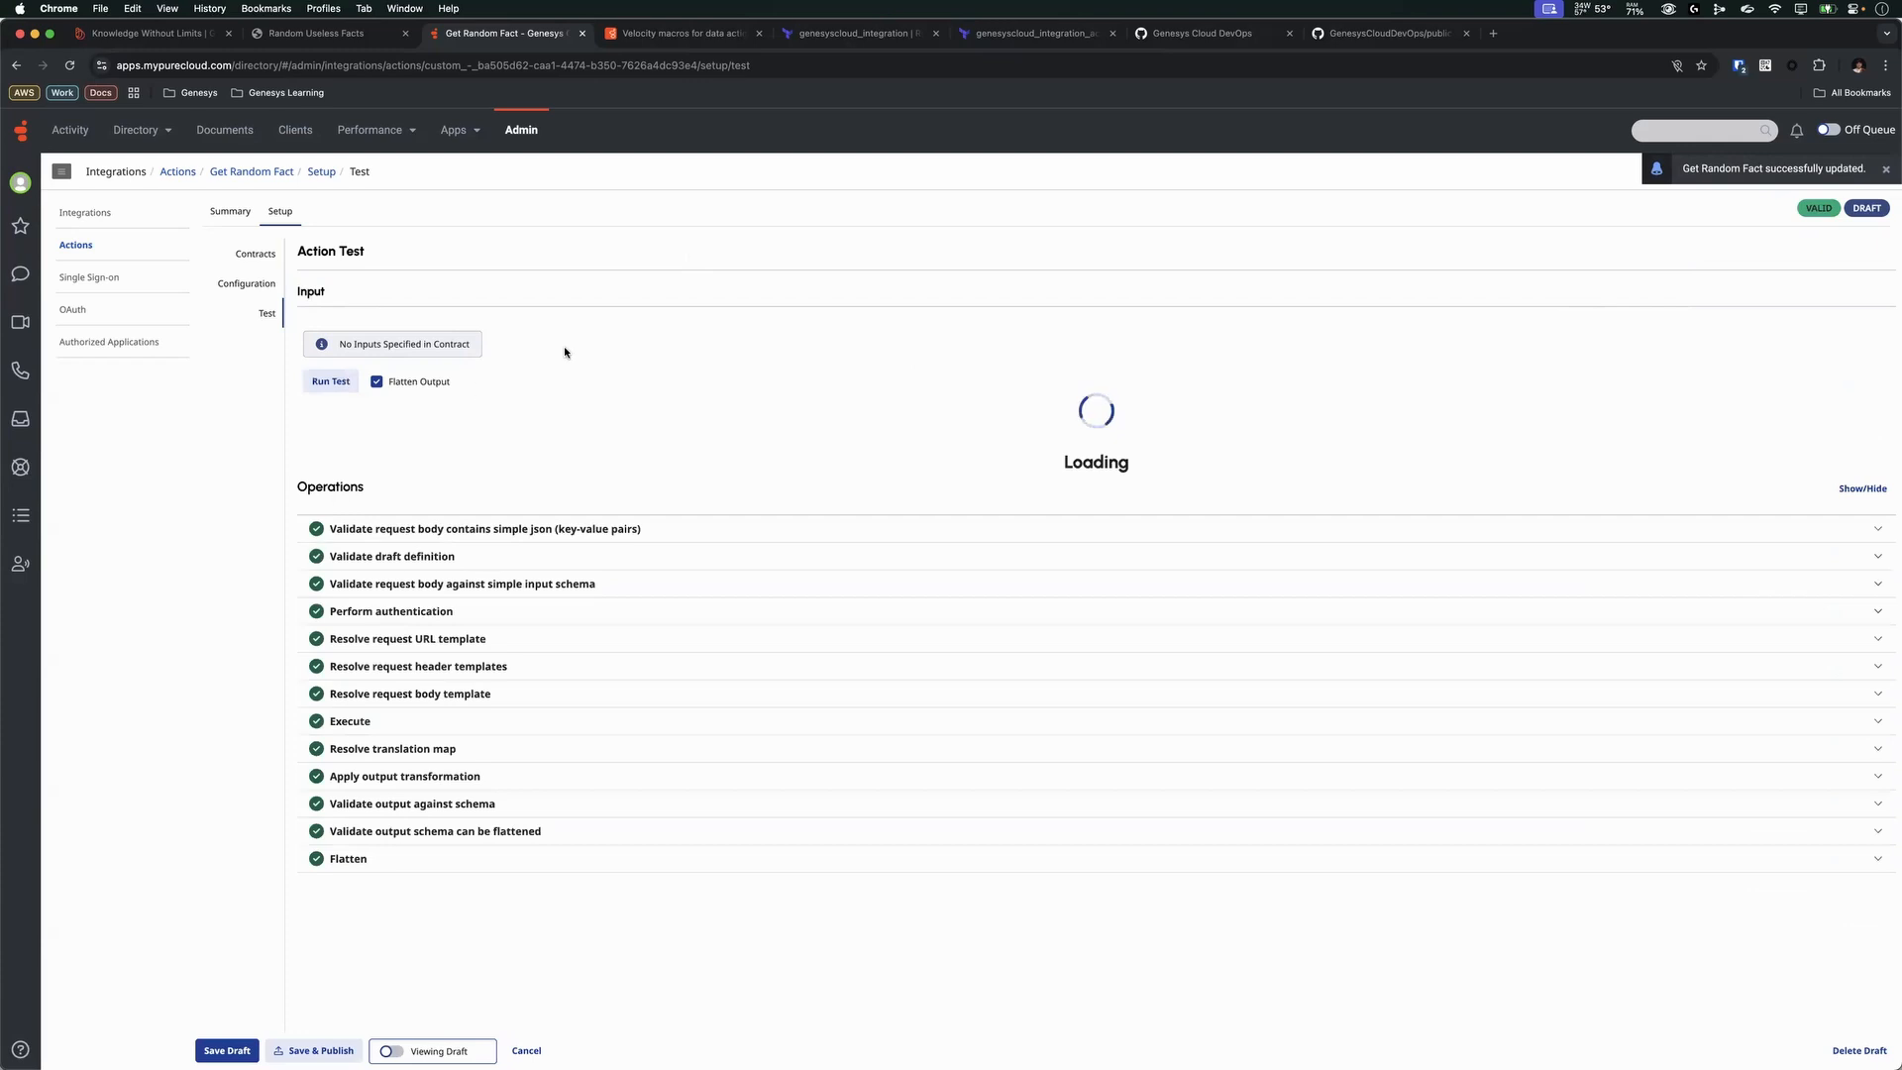
pyautogui.scroll(-3, 723, 469)
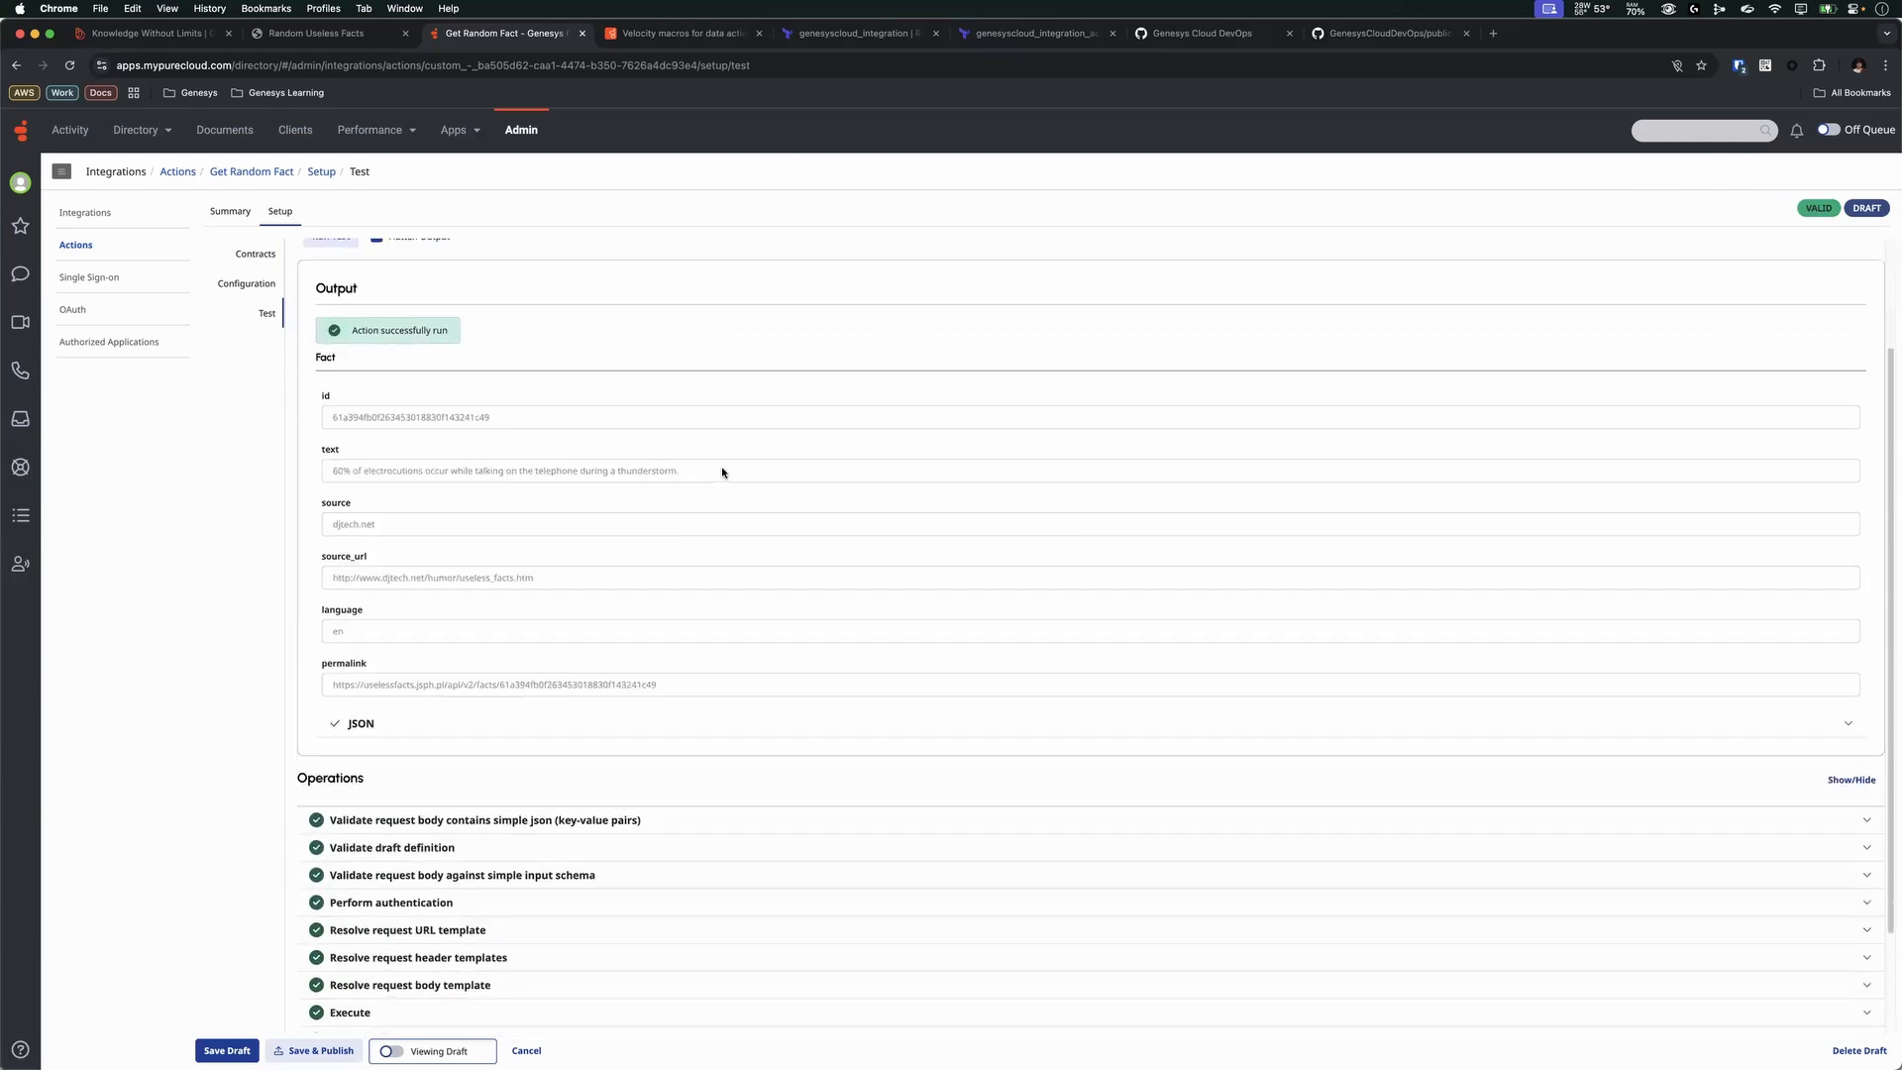
pyautogui.scroll(3, 595, 416)
pyautogui.scroll(-5, 413, 348)
pyautogui.scroll(4, 455, 357)
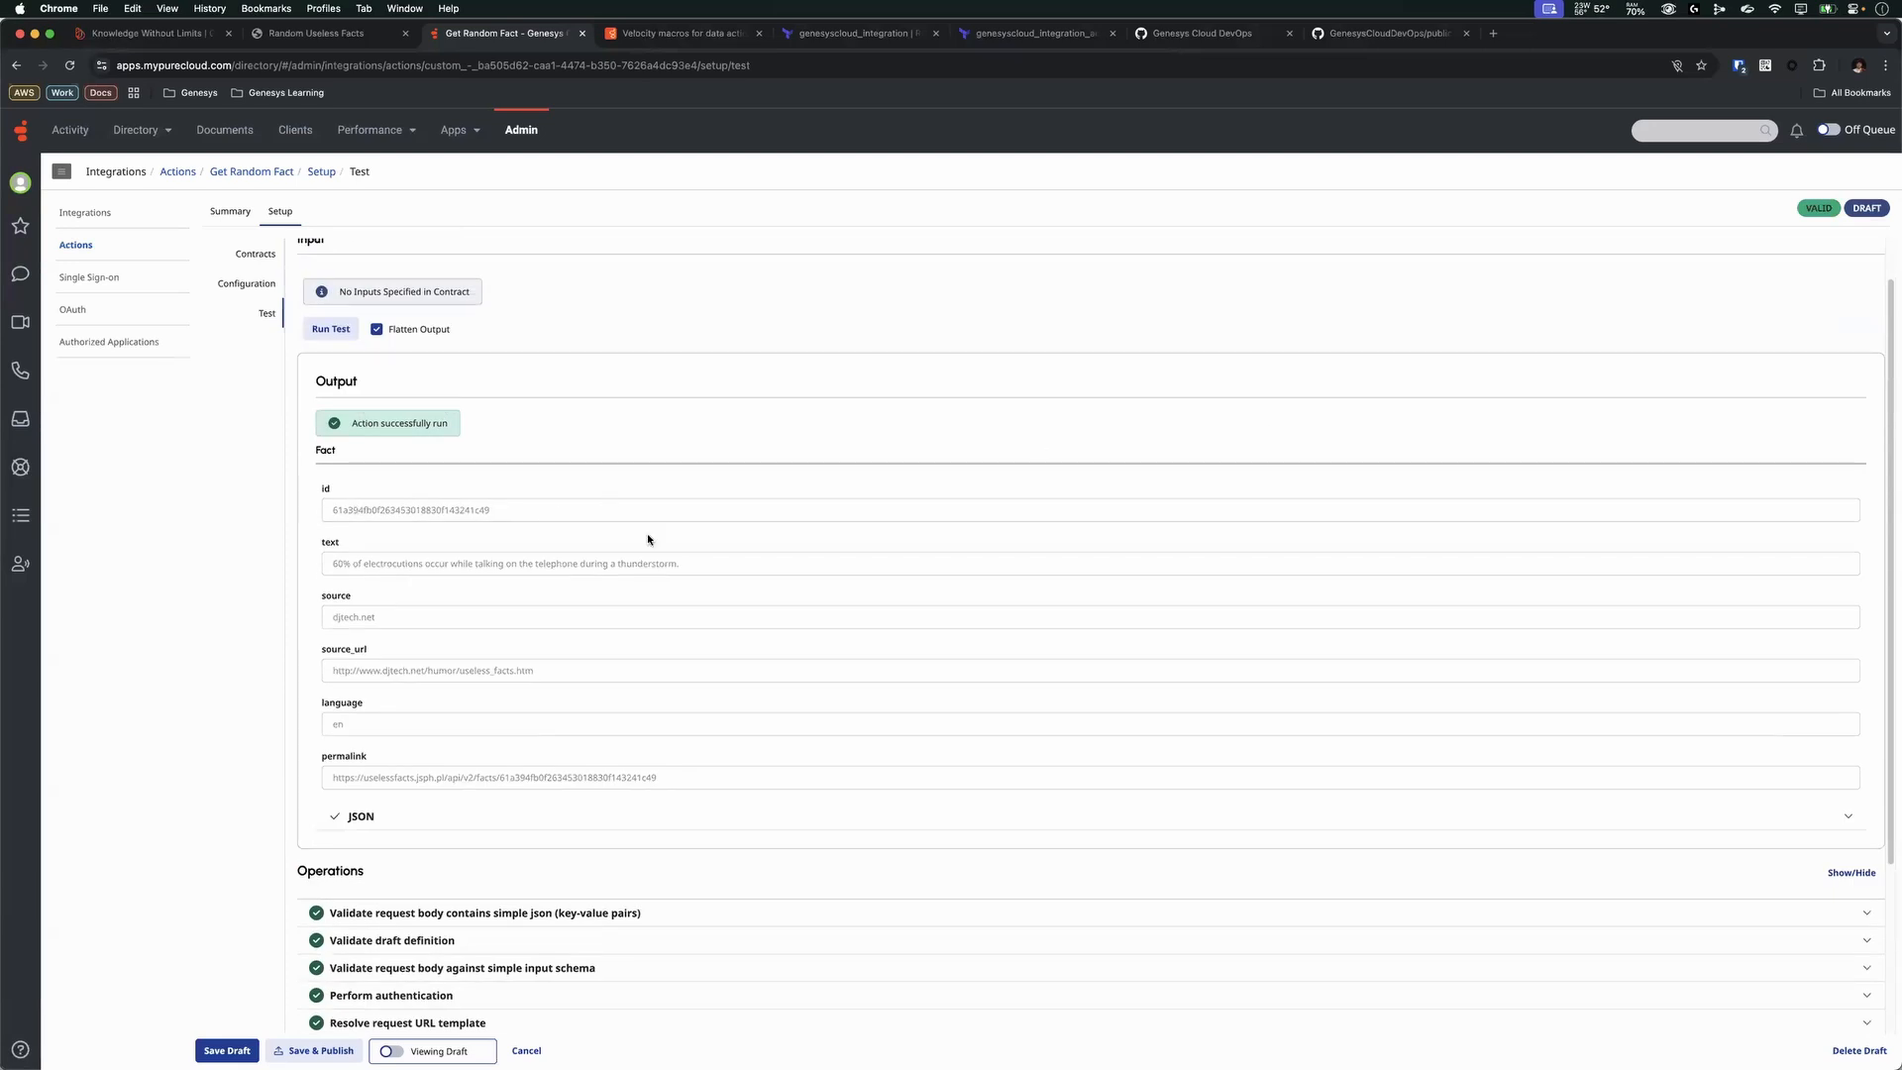
pyautogui.scroll(-3, 1571, 553)
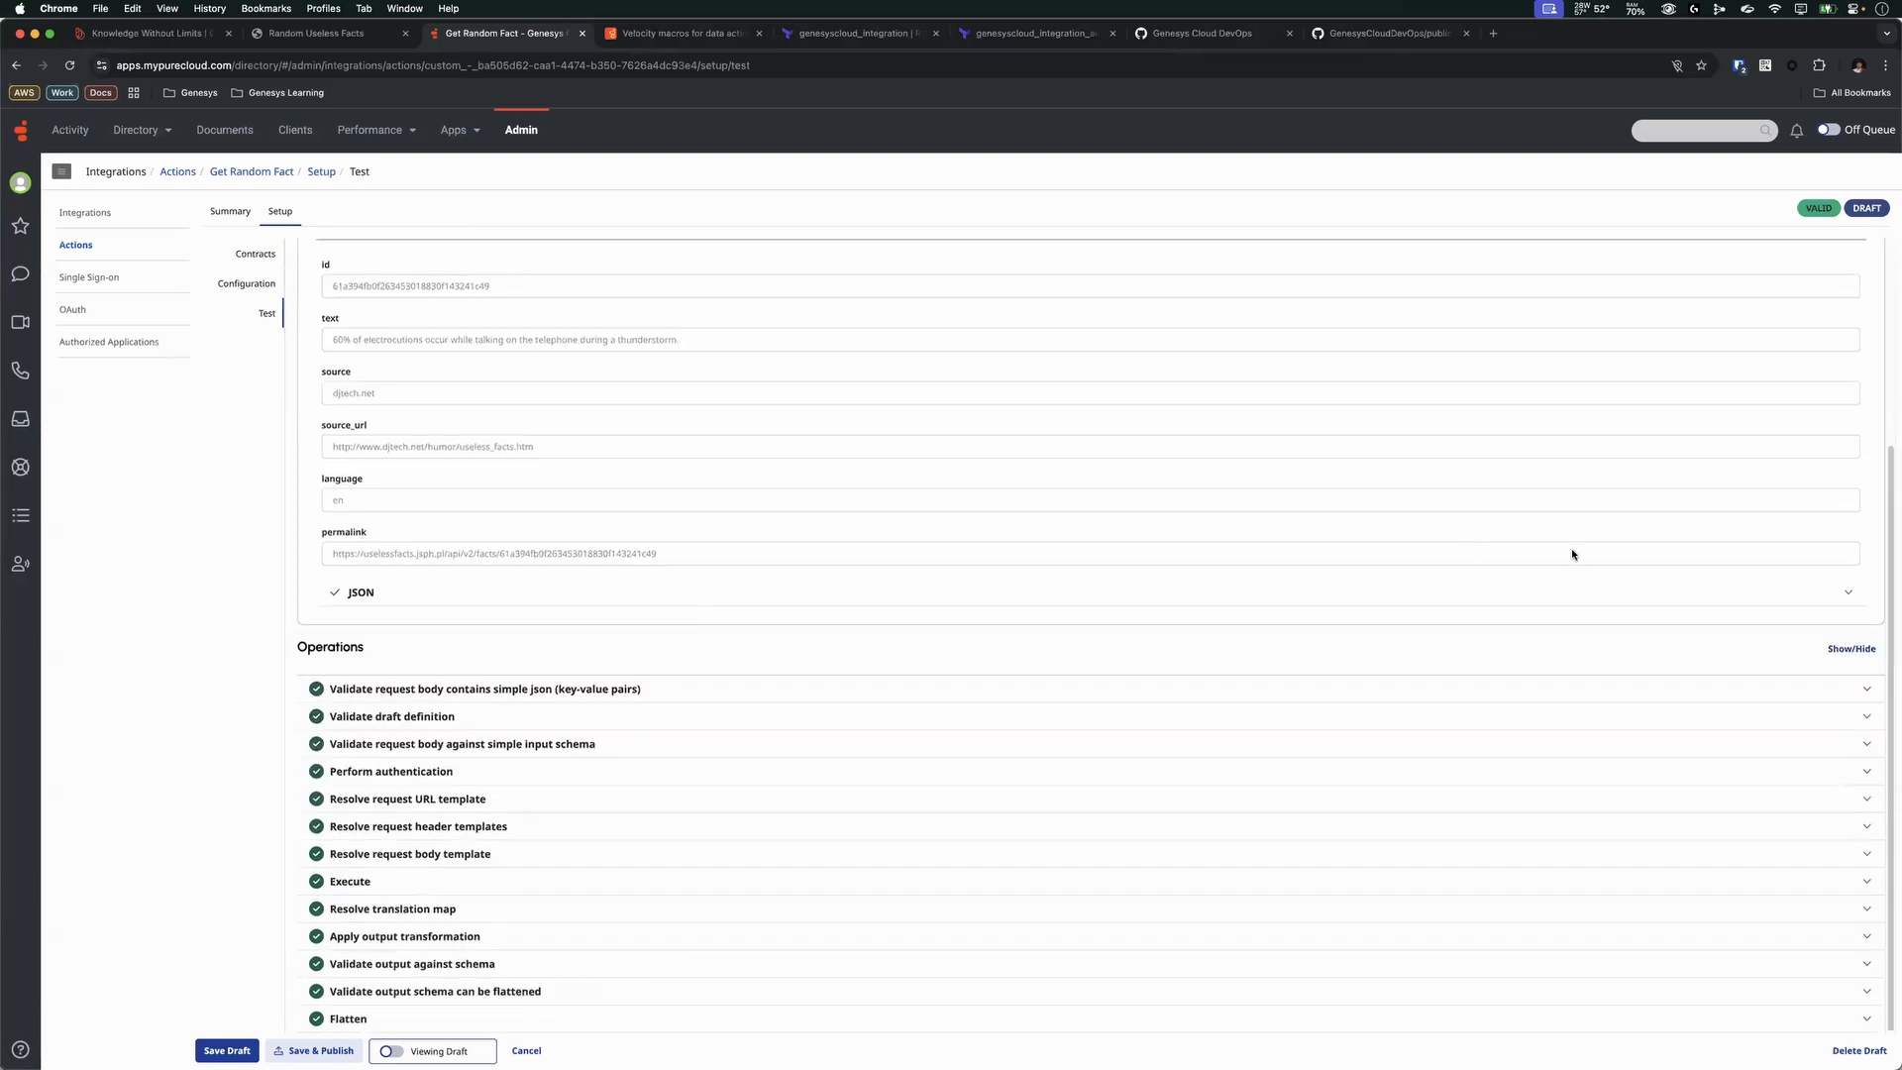
# - Inspect the test's JSON output and the details of the request URL template, translation map and output schema validation operations
pyautogui.click(1734, 592)
pyautogui.scroll(-2, 544, 556)
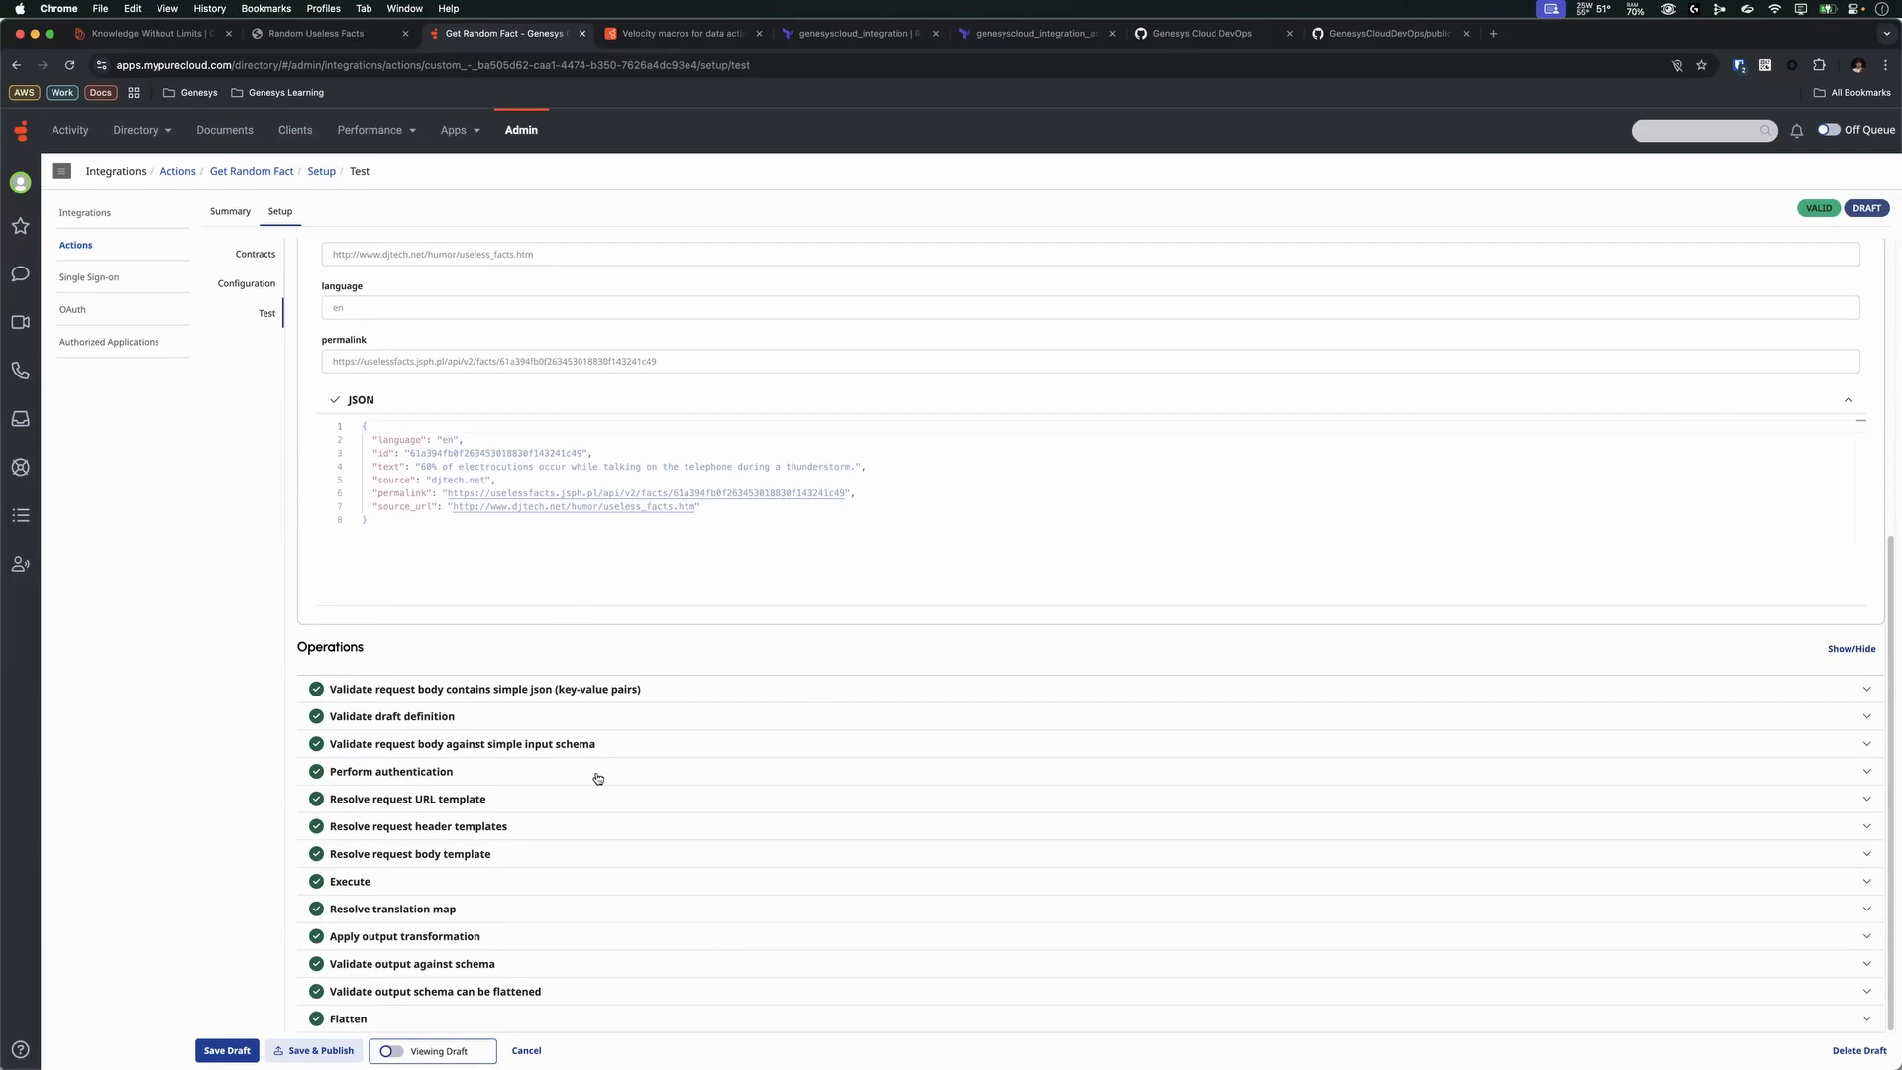
pyautogui.click(522, 801)
pyautogui.scroll(-2, 335, 713)
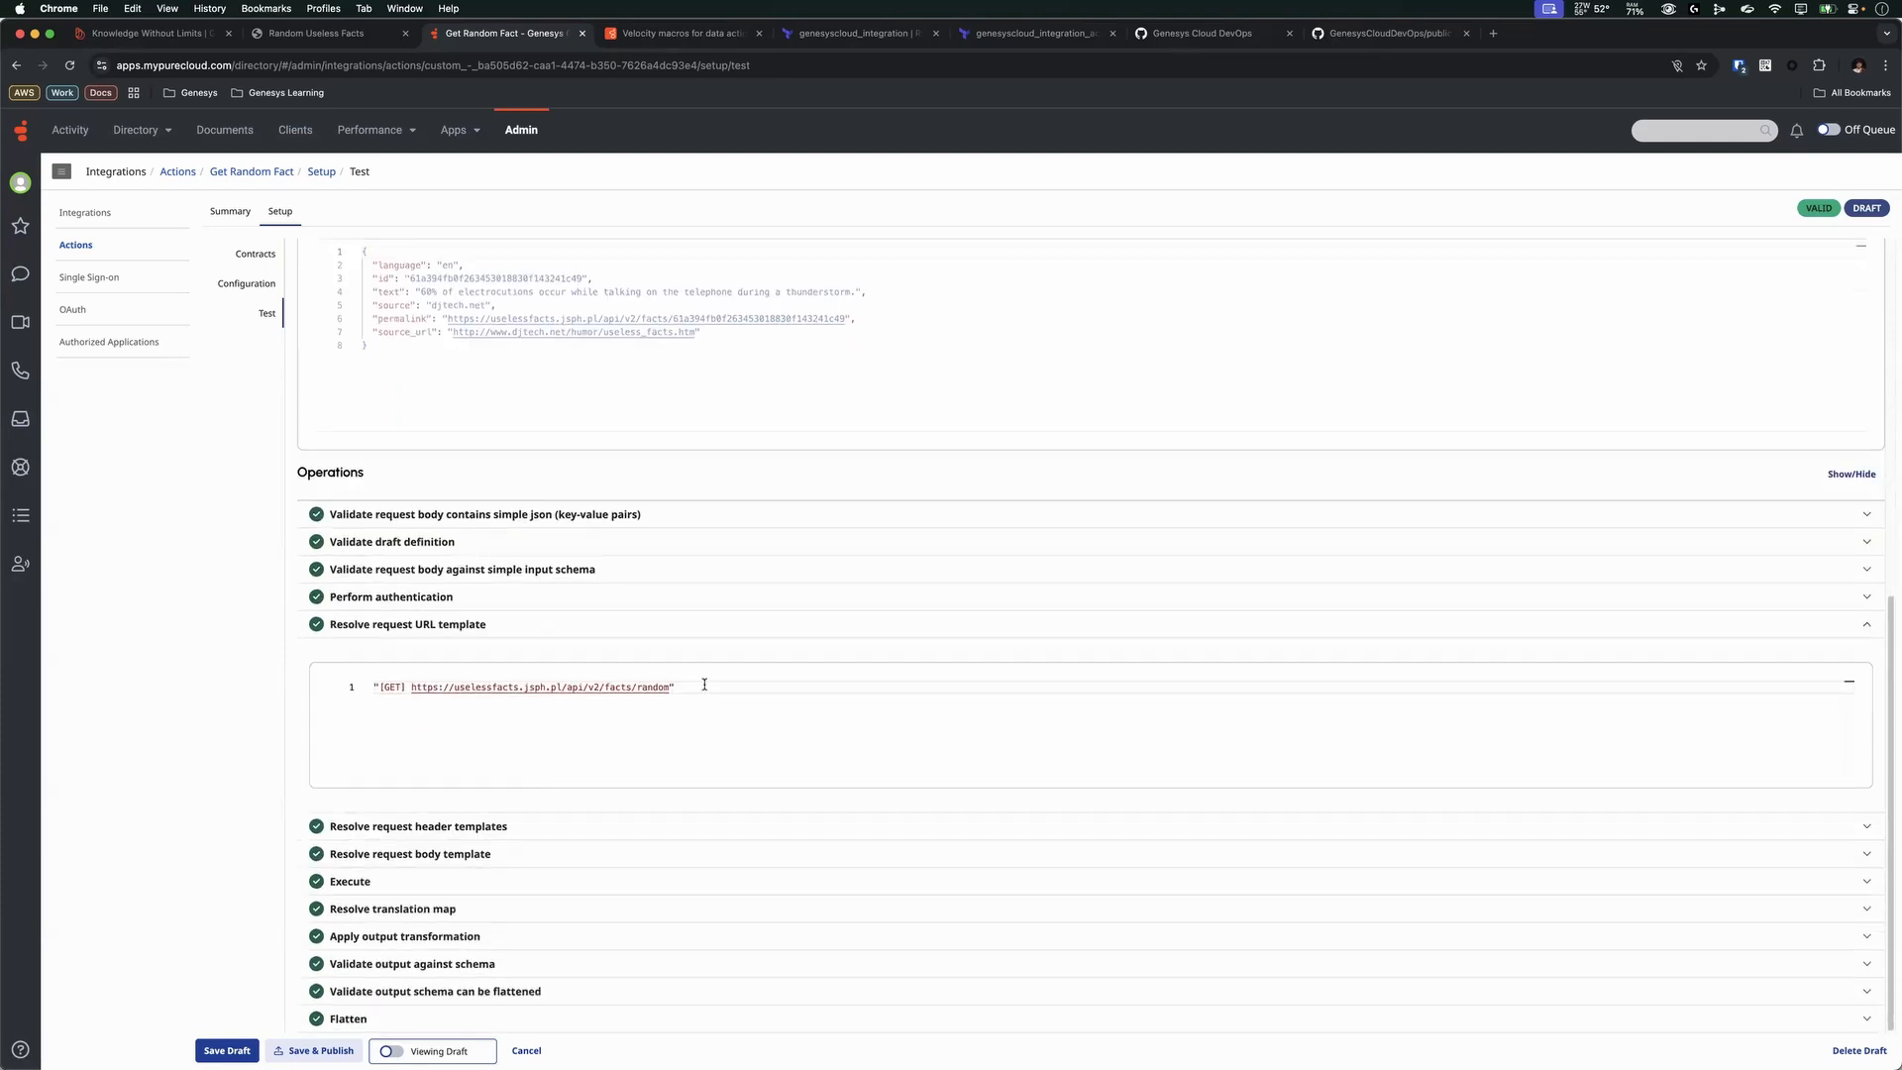
pyautogui.click(530, 634)
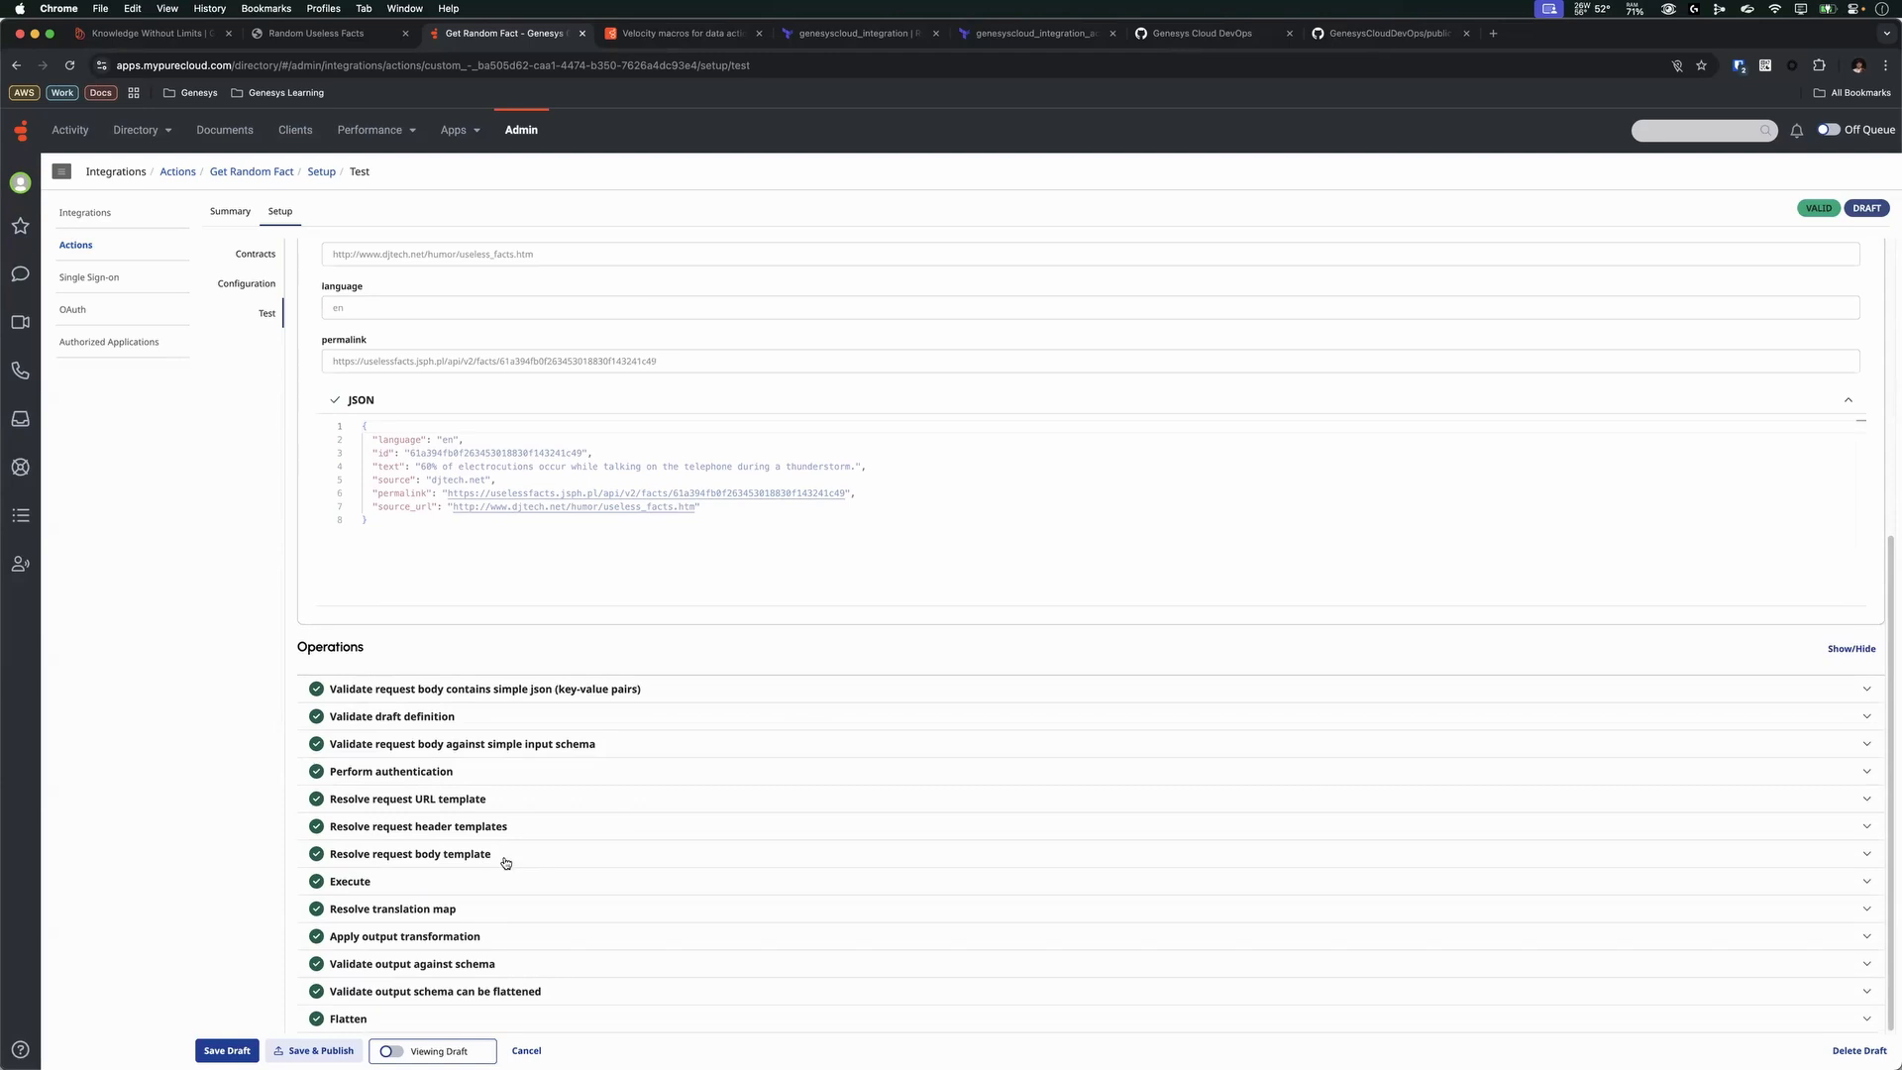
pyautogui.click(476, 910)
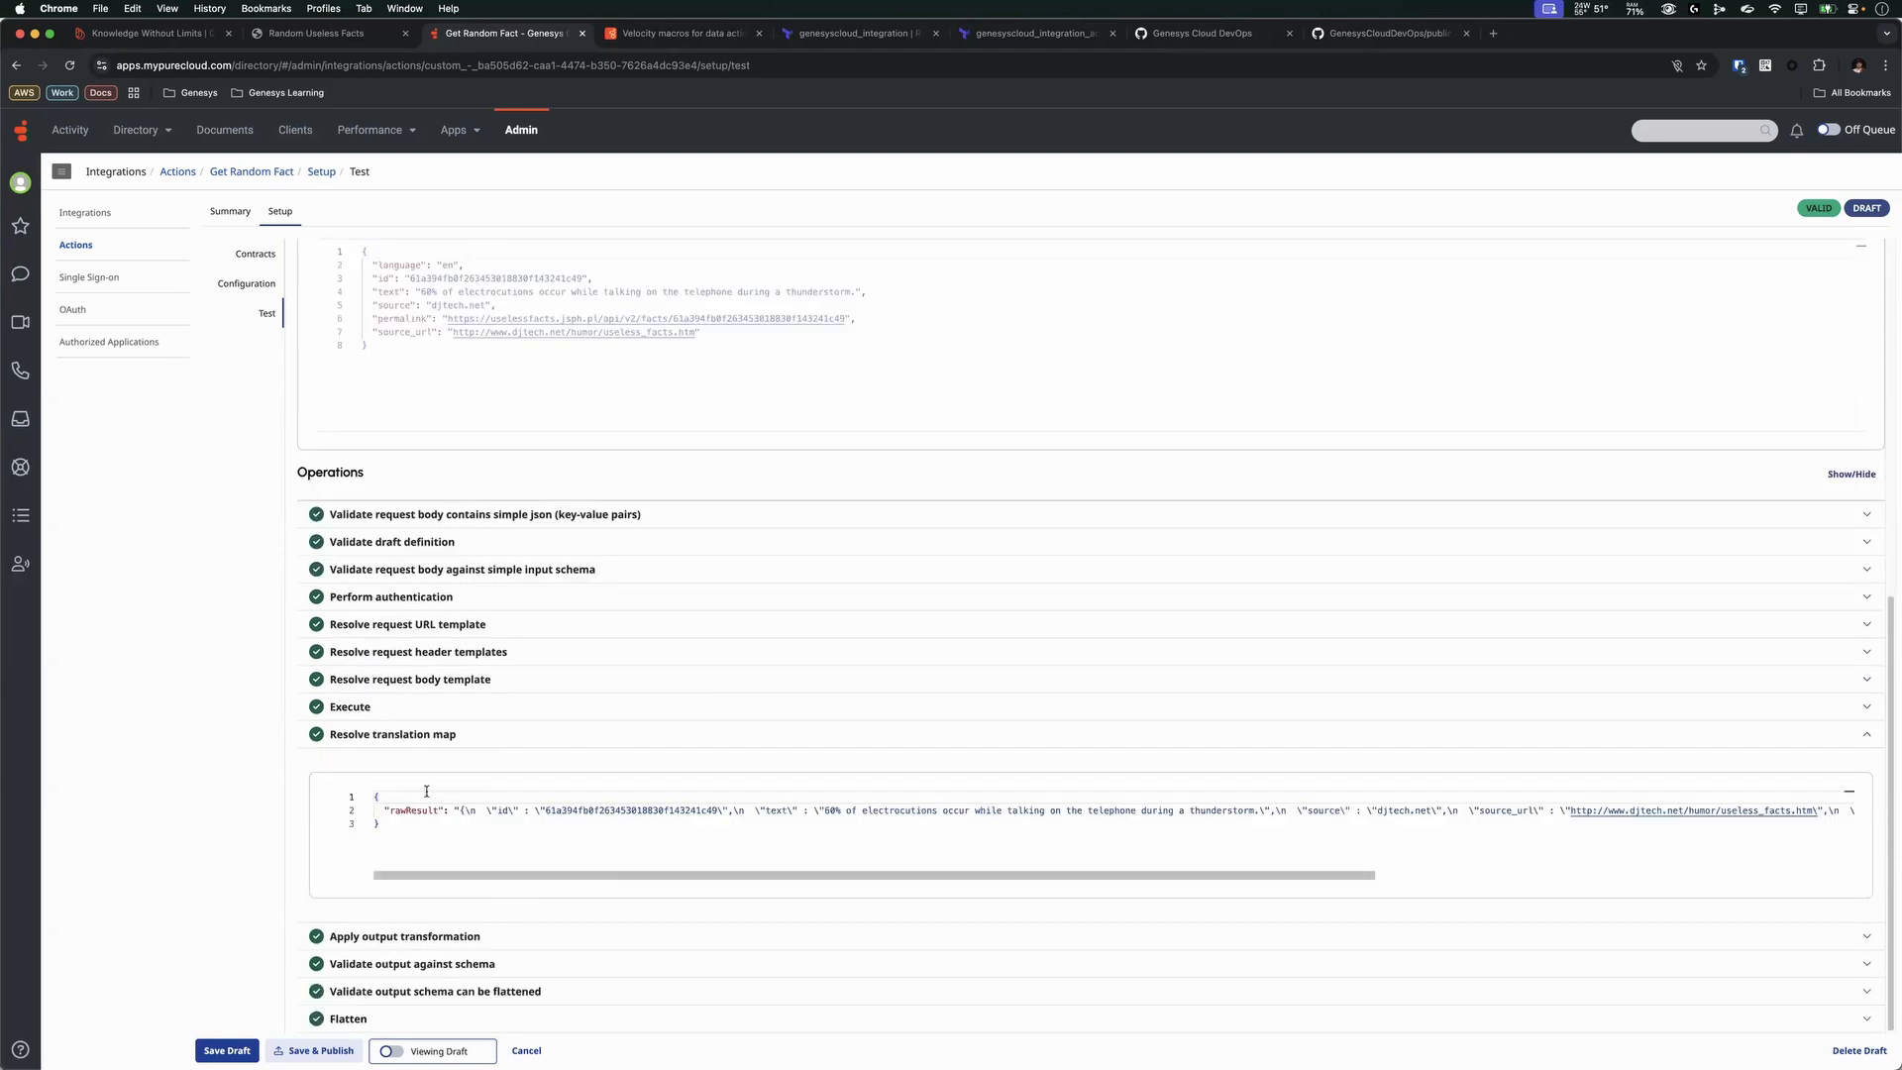
pyautogui.click(409, 738)
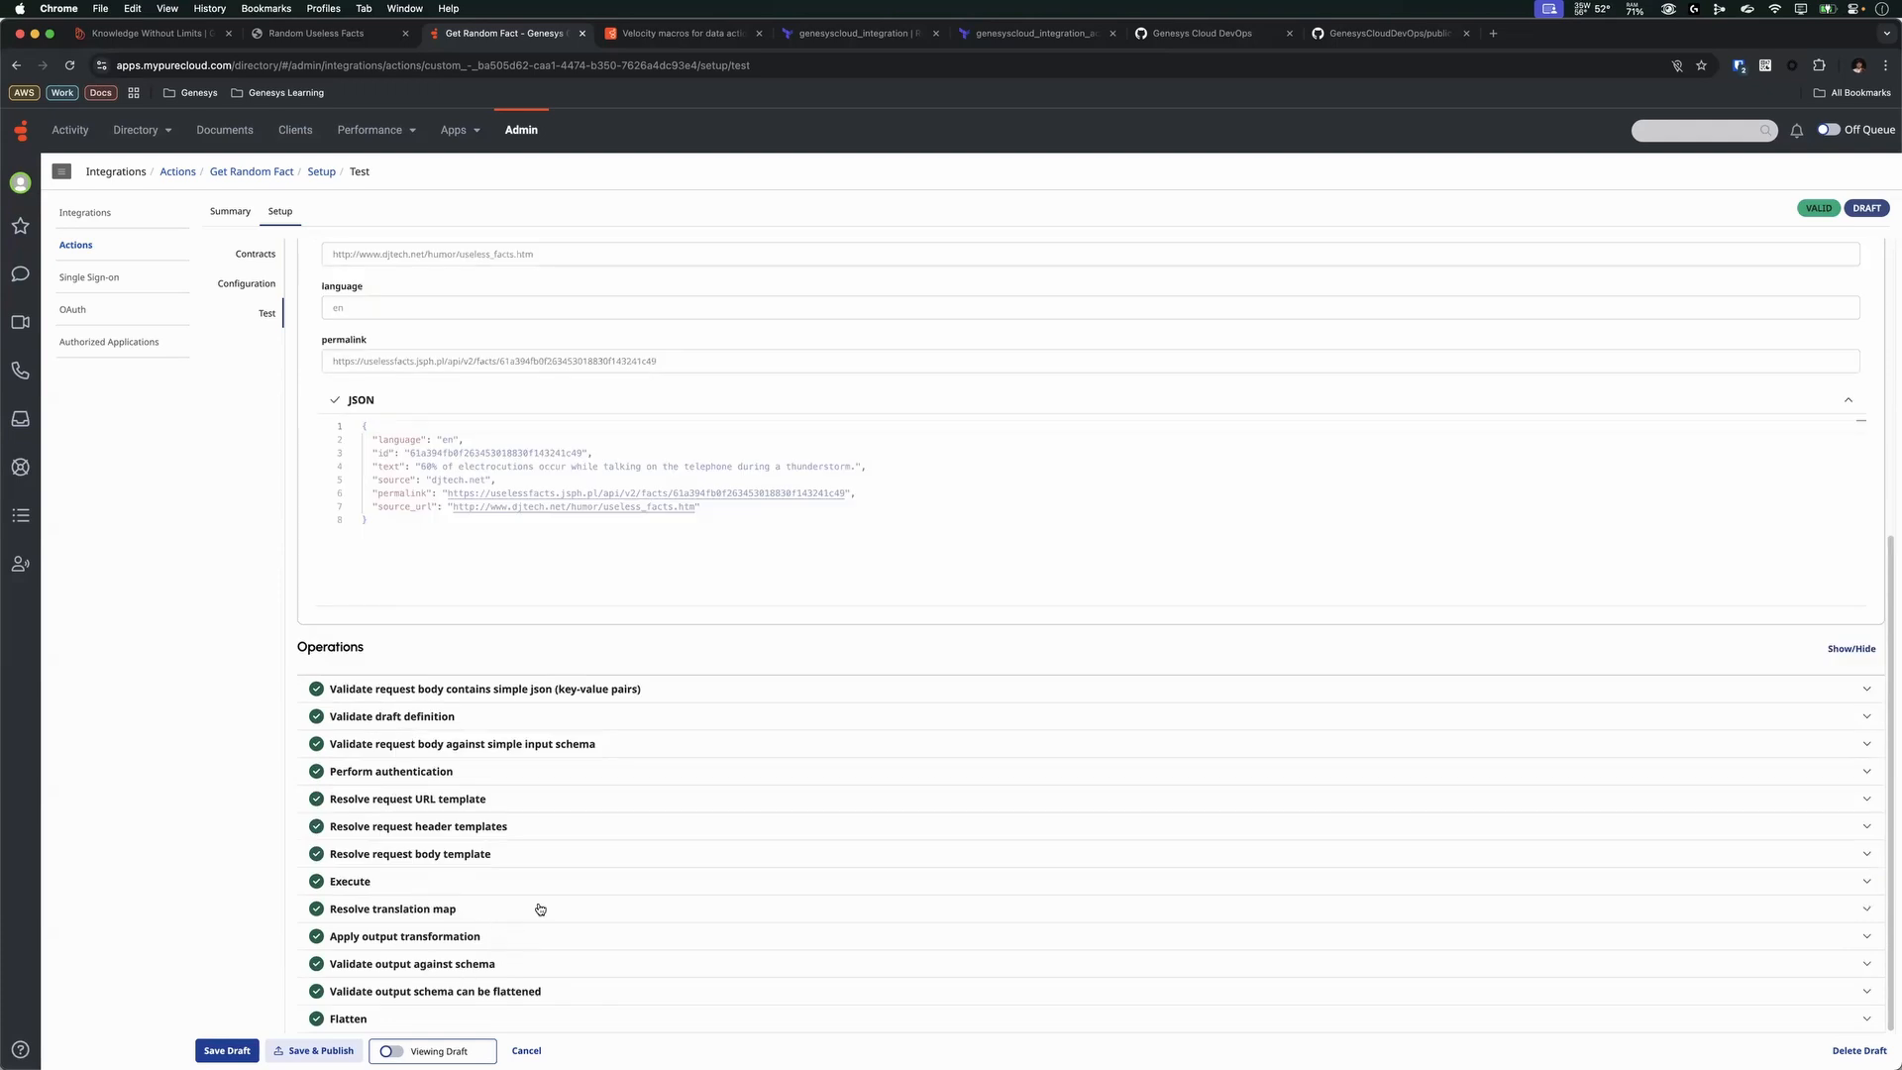
pyautogui.click(470, 966)
pyautogui.click(491, 791)
# - Save and publish the Get Random Fact action, and open its published contracts
pyautogui.click(315, 1050)
pyautogui.click(1150, 673)
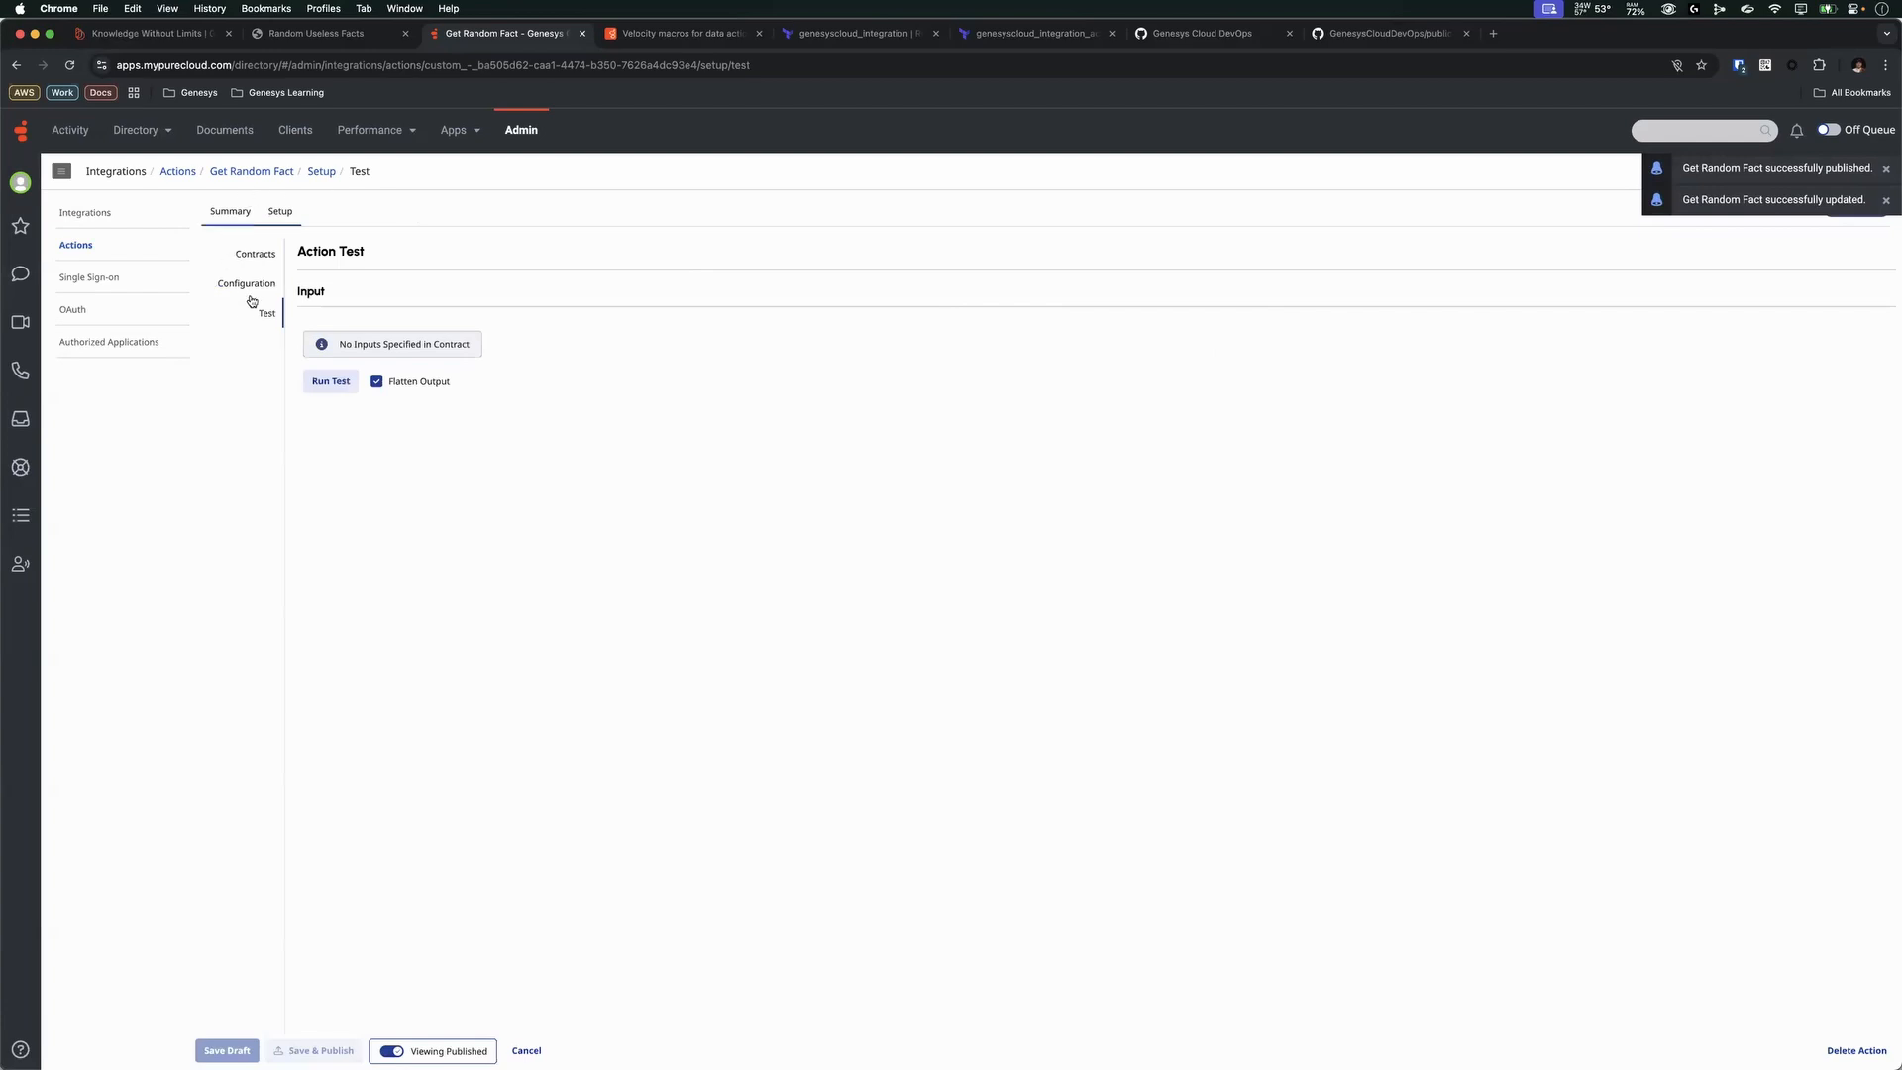
pyautogui.click(256, 255)
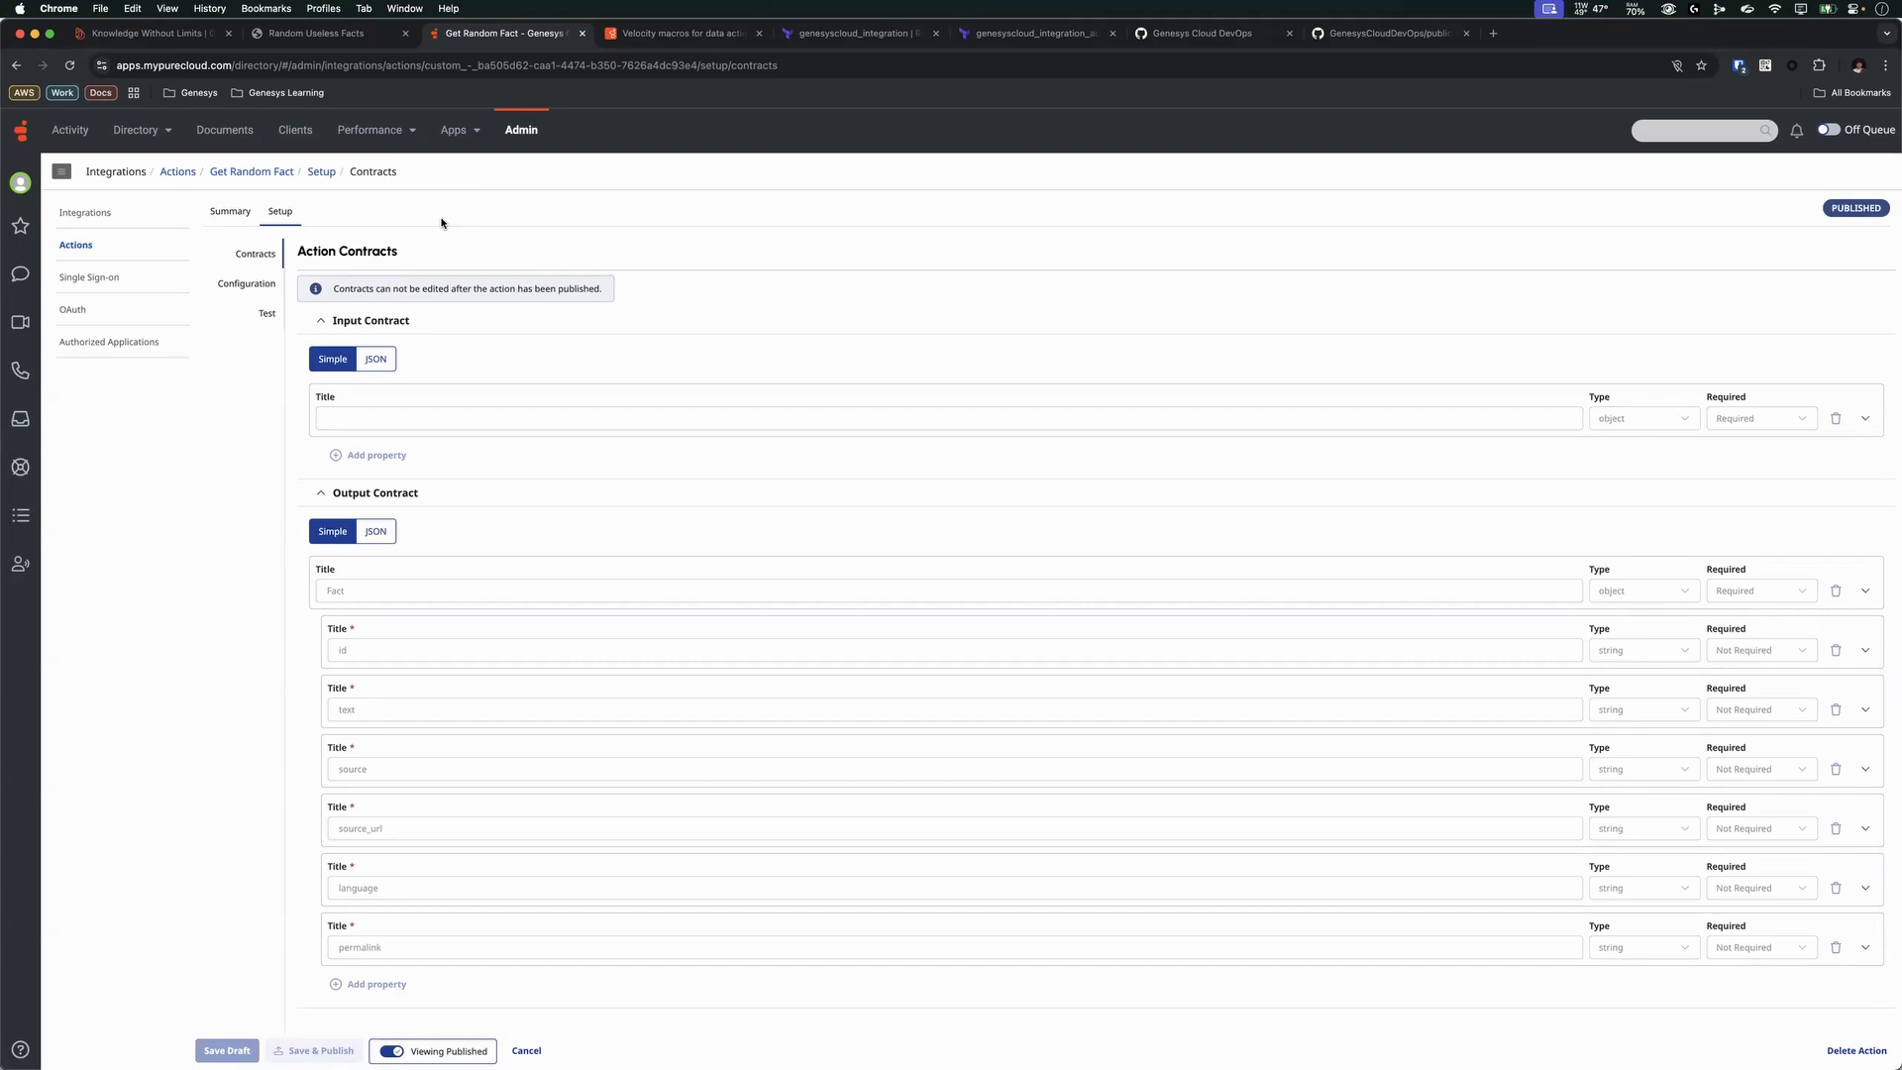
# - Switch to the genesys-cx-as-code-playground project in VS Code and view the provider.tf and main.tf Terraform files
pyautogui.hotkey('ctrl', 'Up')
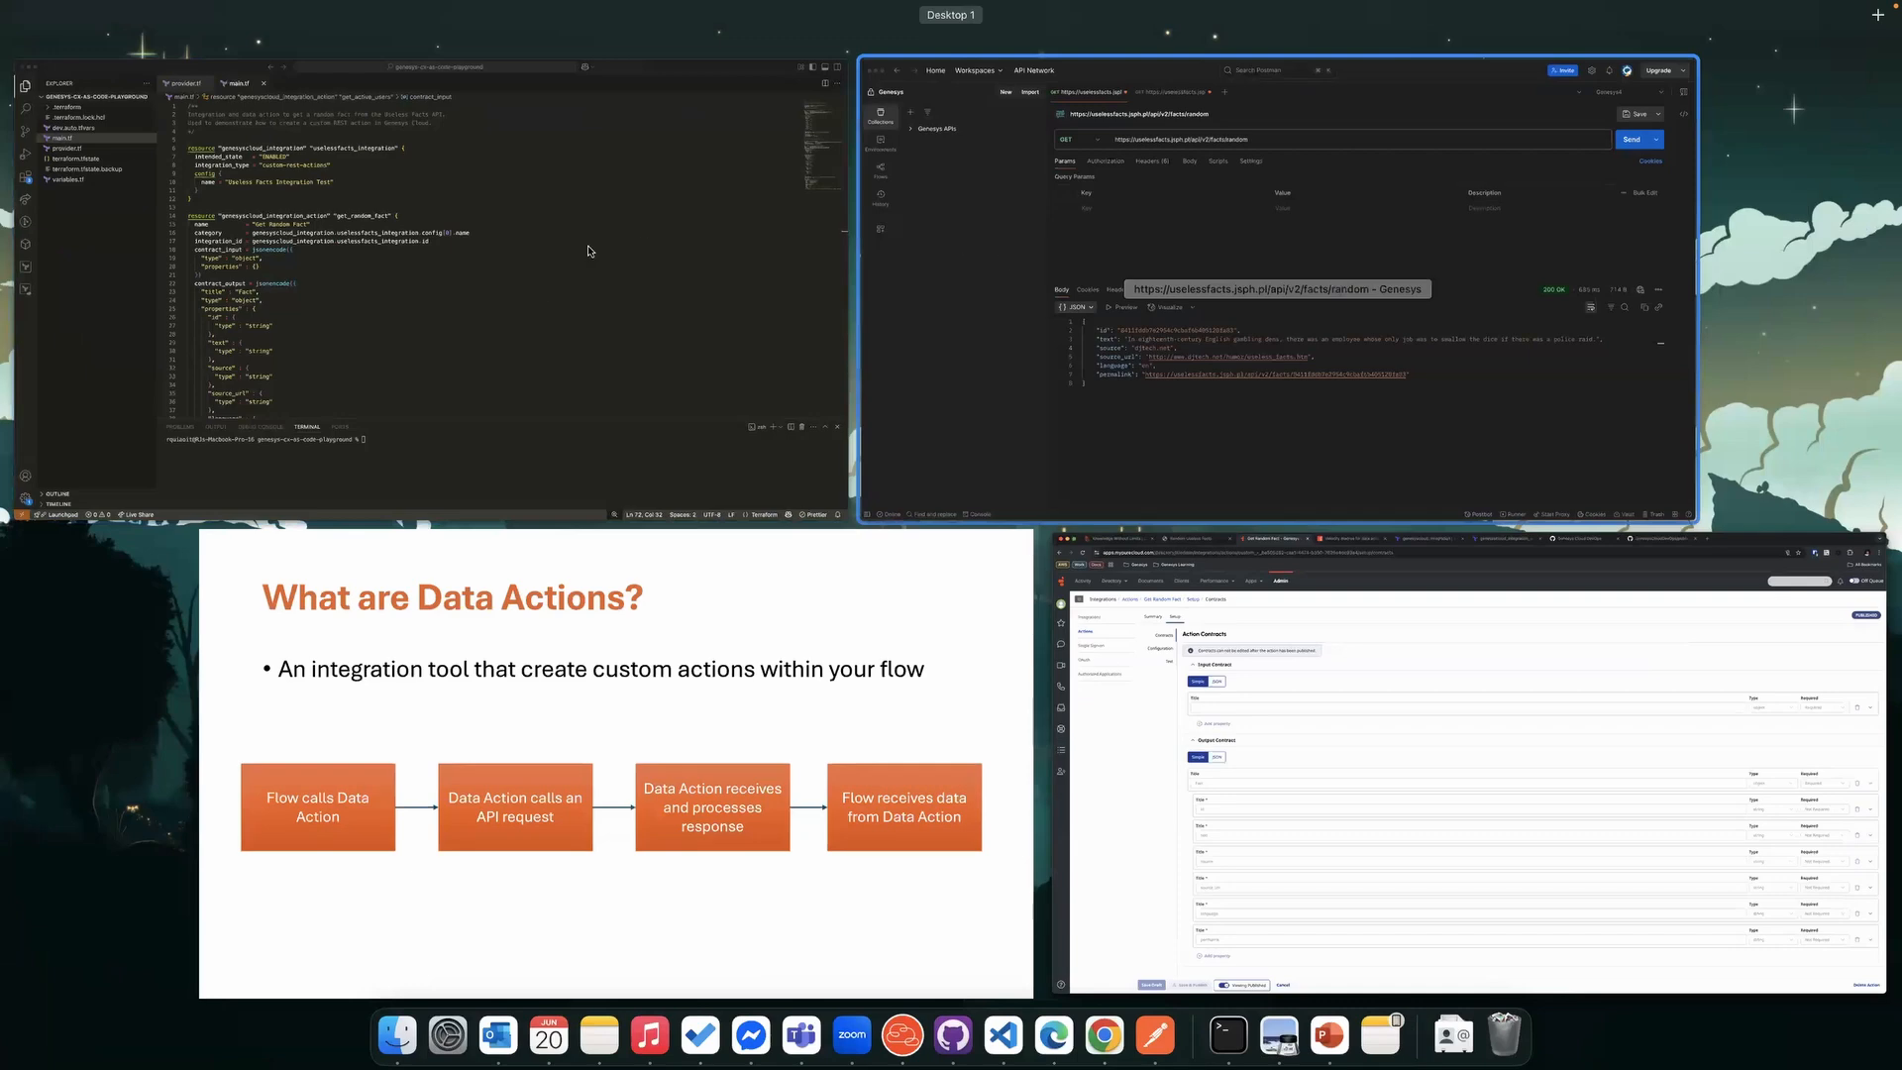
pyautogui.click(527, 254)
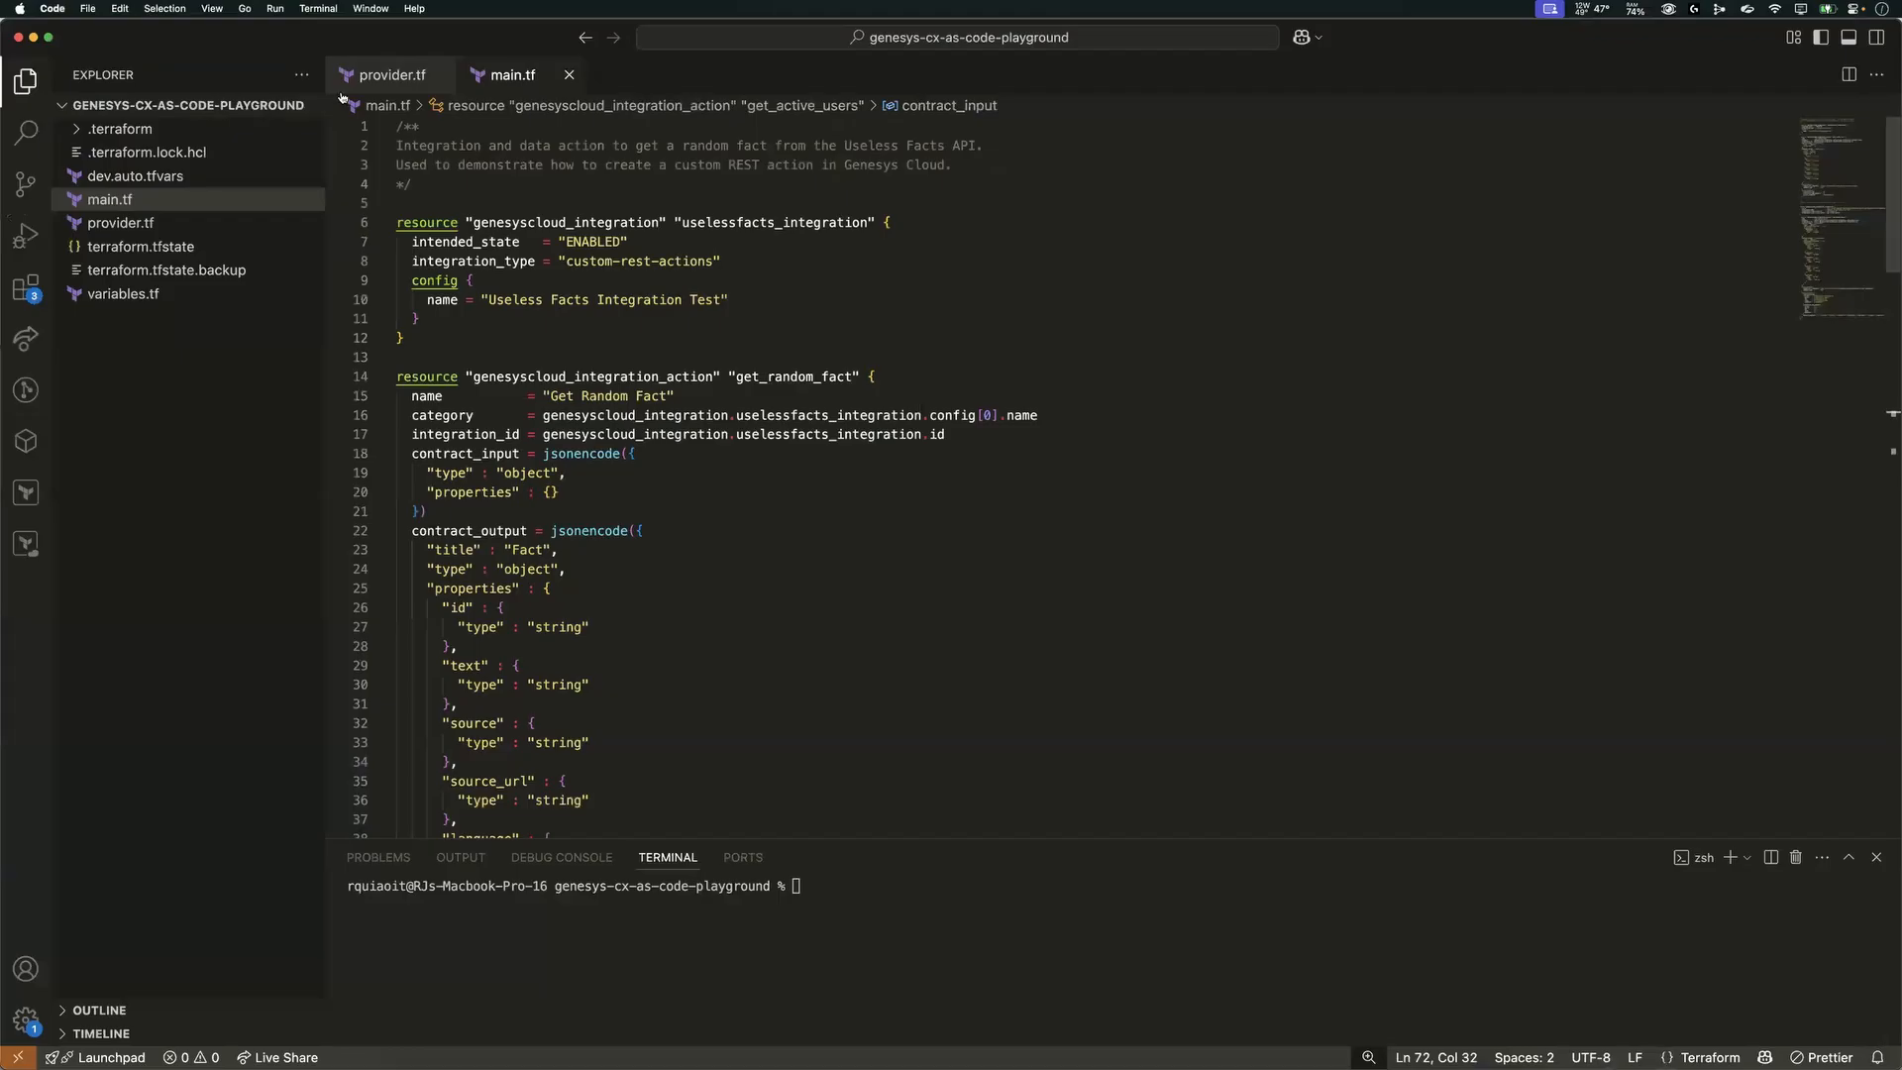
pyautogui.click(393, 76)
pyautogui.click(856, 232)
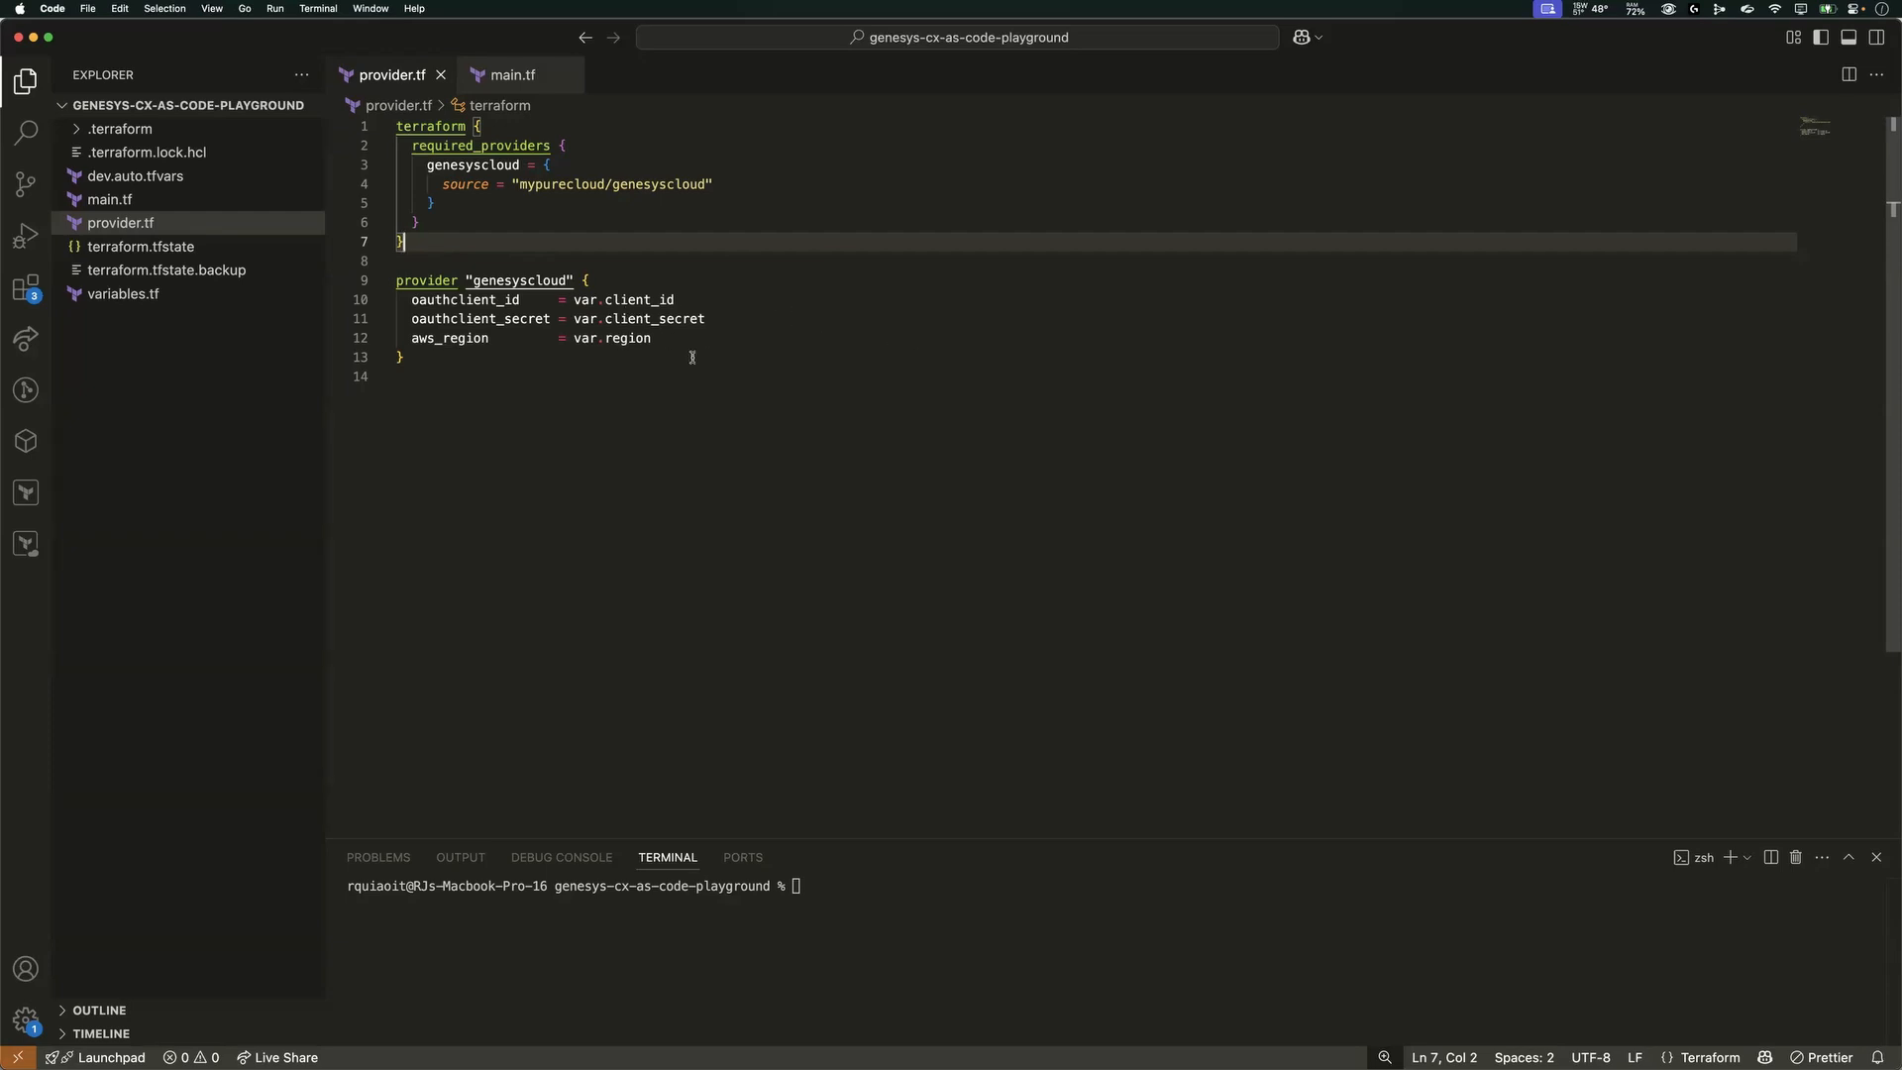
pyautogui.click(512, 75)
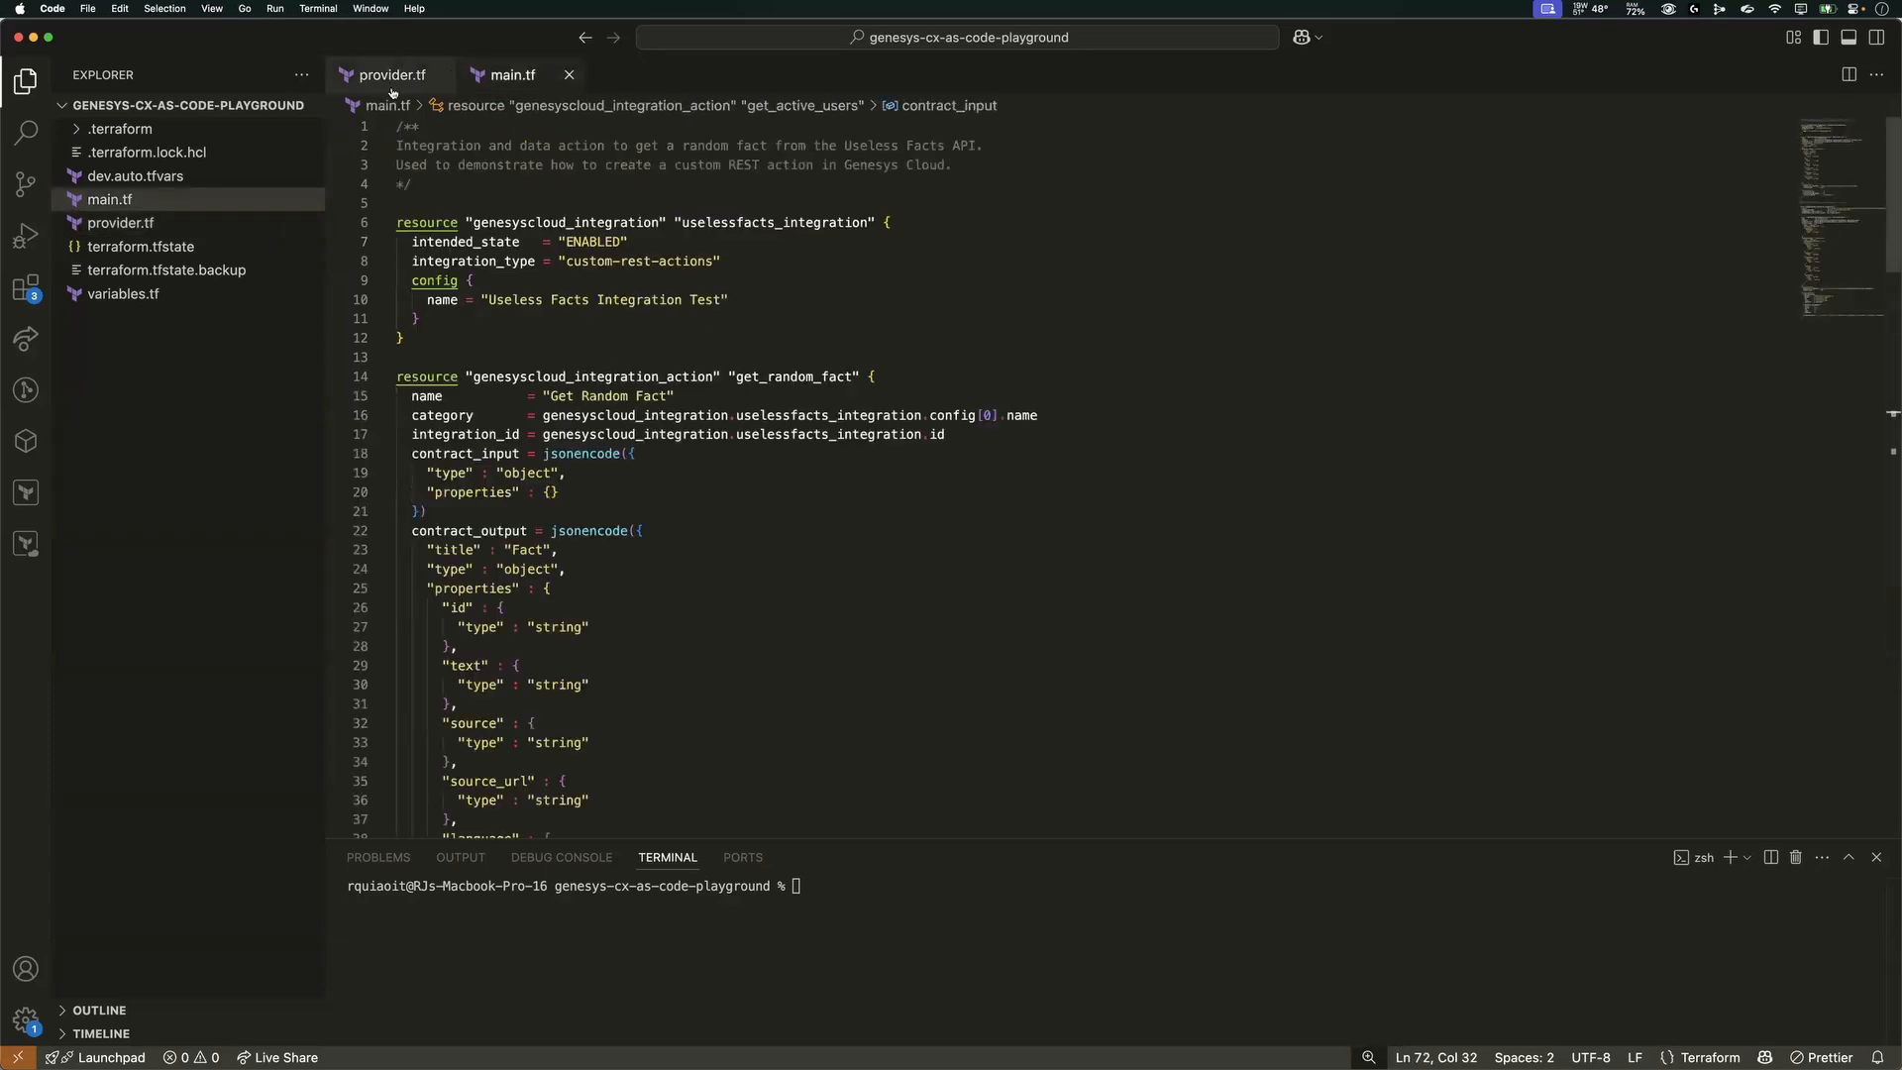
# - Examine main.tf's uselessfacts_integration and get_random_fact resource blocks, including the input and output contracts, and highlight the two resources
pyautogui.scroll(-5, 925, 308)
pyautogui.scroll(5, 925, 308)
pyautogui.scroll(-10, 548, 367)
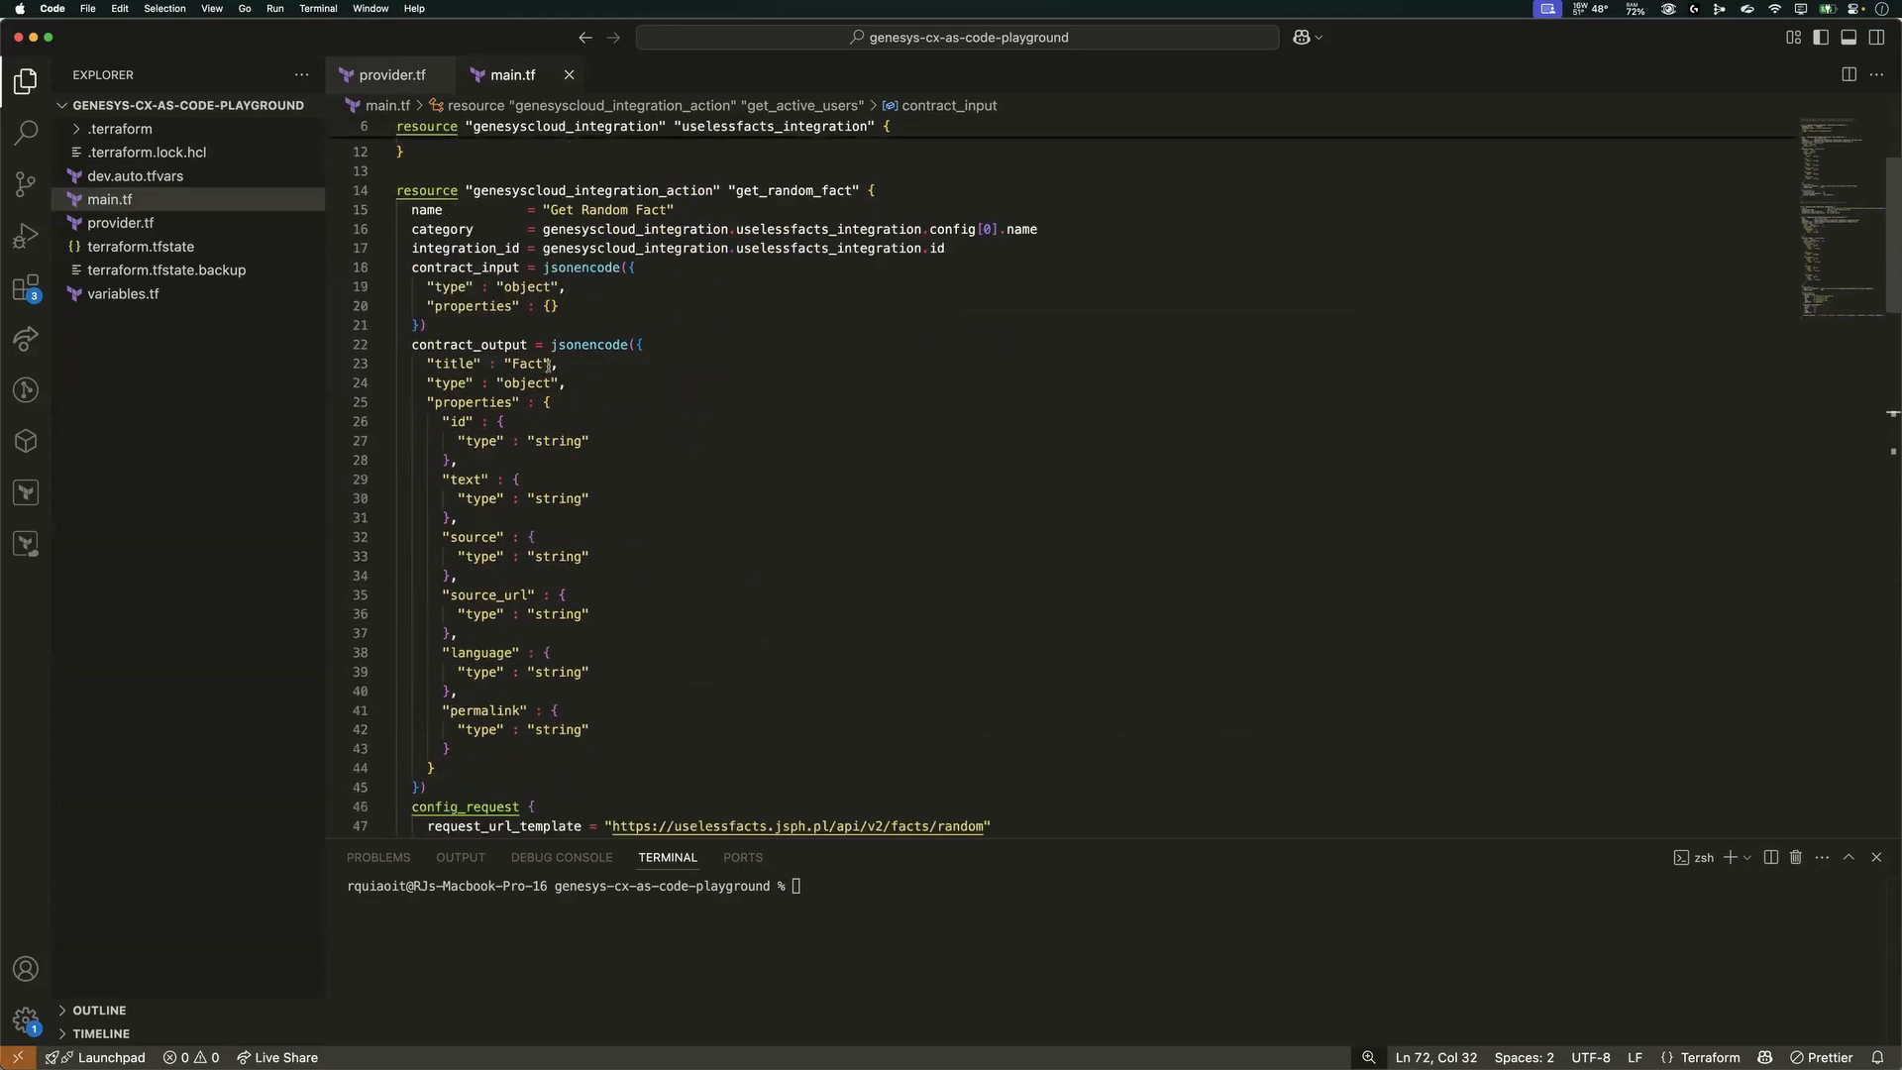
pyautogui.scroll(10, 550, 366)
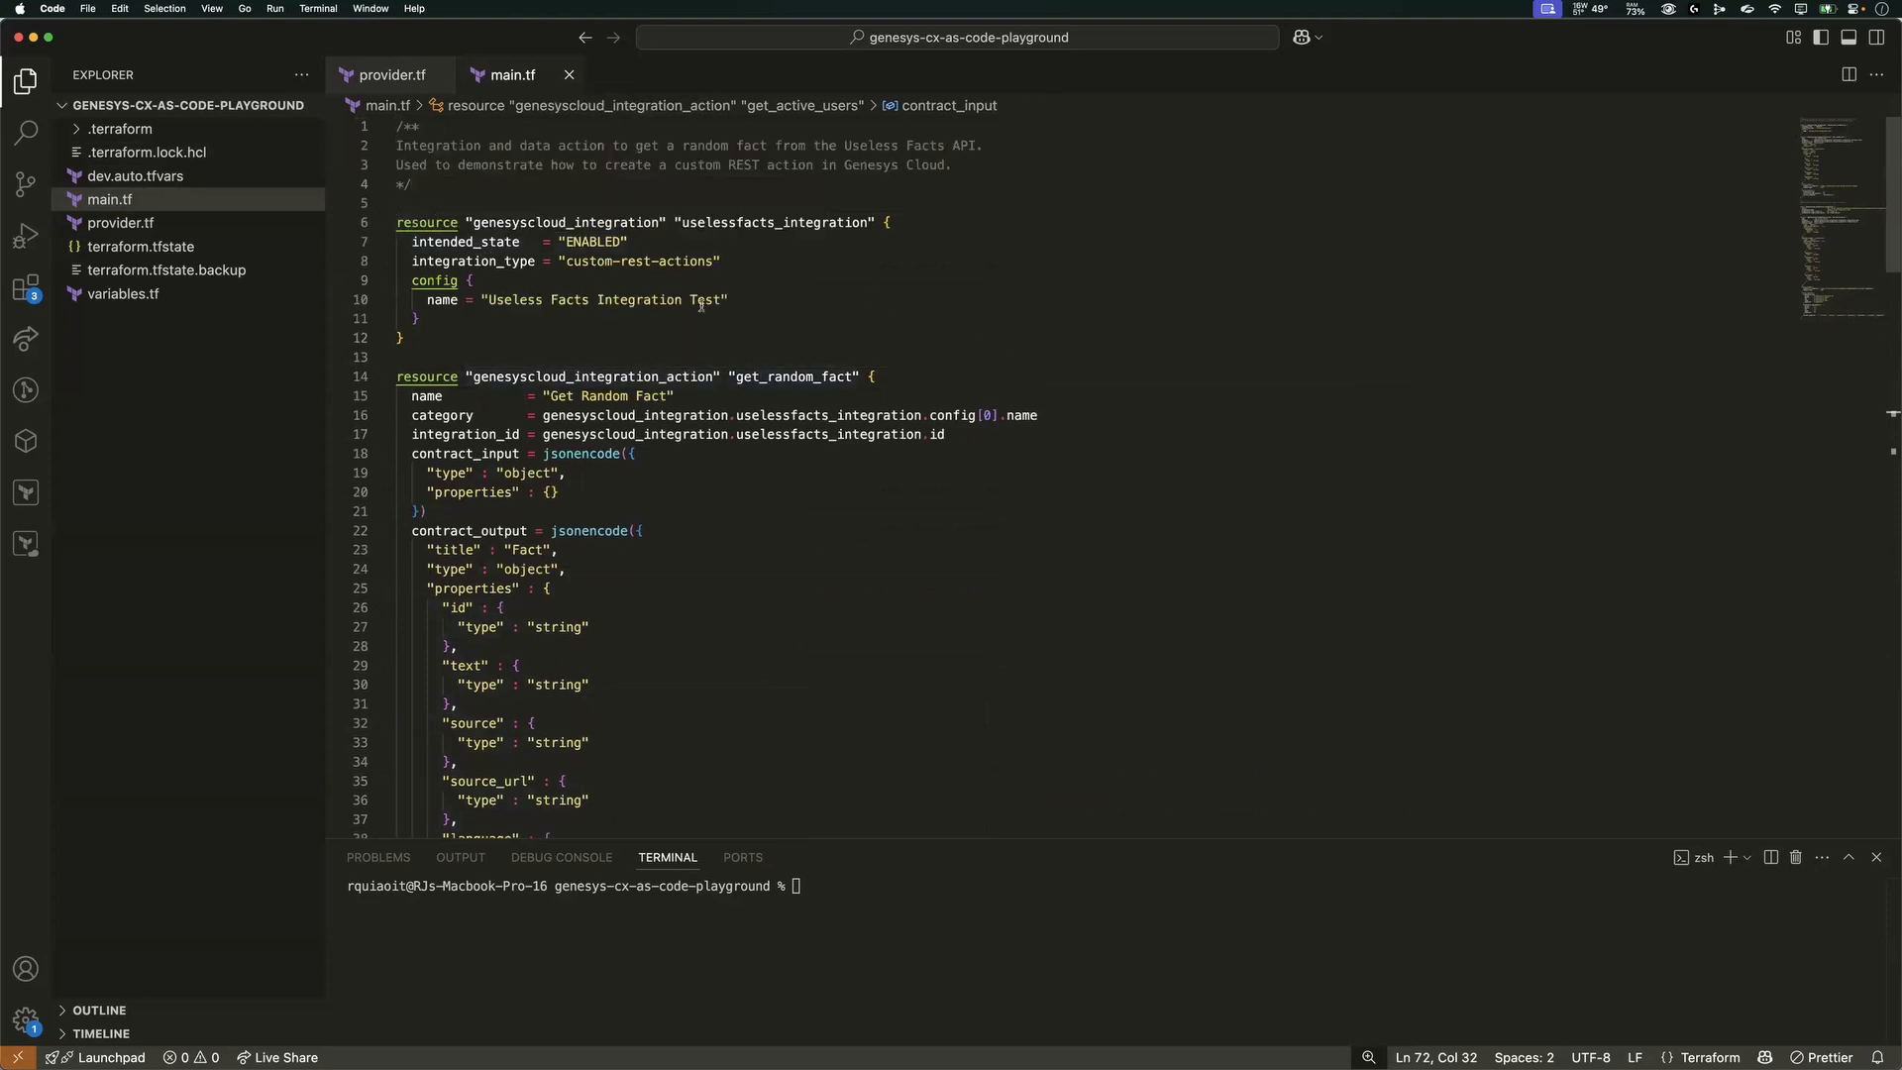
pyautogui.scroll(-1, 500, 285)
pyautogui.scroll(1, 446, 267)
pyautogui.moveTo(397, 222); pyautogui.dragTo(848, 614)
pyautogui.scroll(-5, 848, 614)
pyautogui.scroll(5, 783, 483)
# - Switch to Chrome and review the genesyscloud_integration Terraform resource documentation, covering its API usage, example usage and schema
pyautogui.hotkey('ctrl', 'Up')
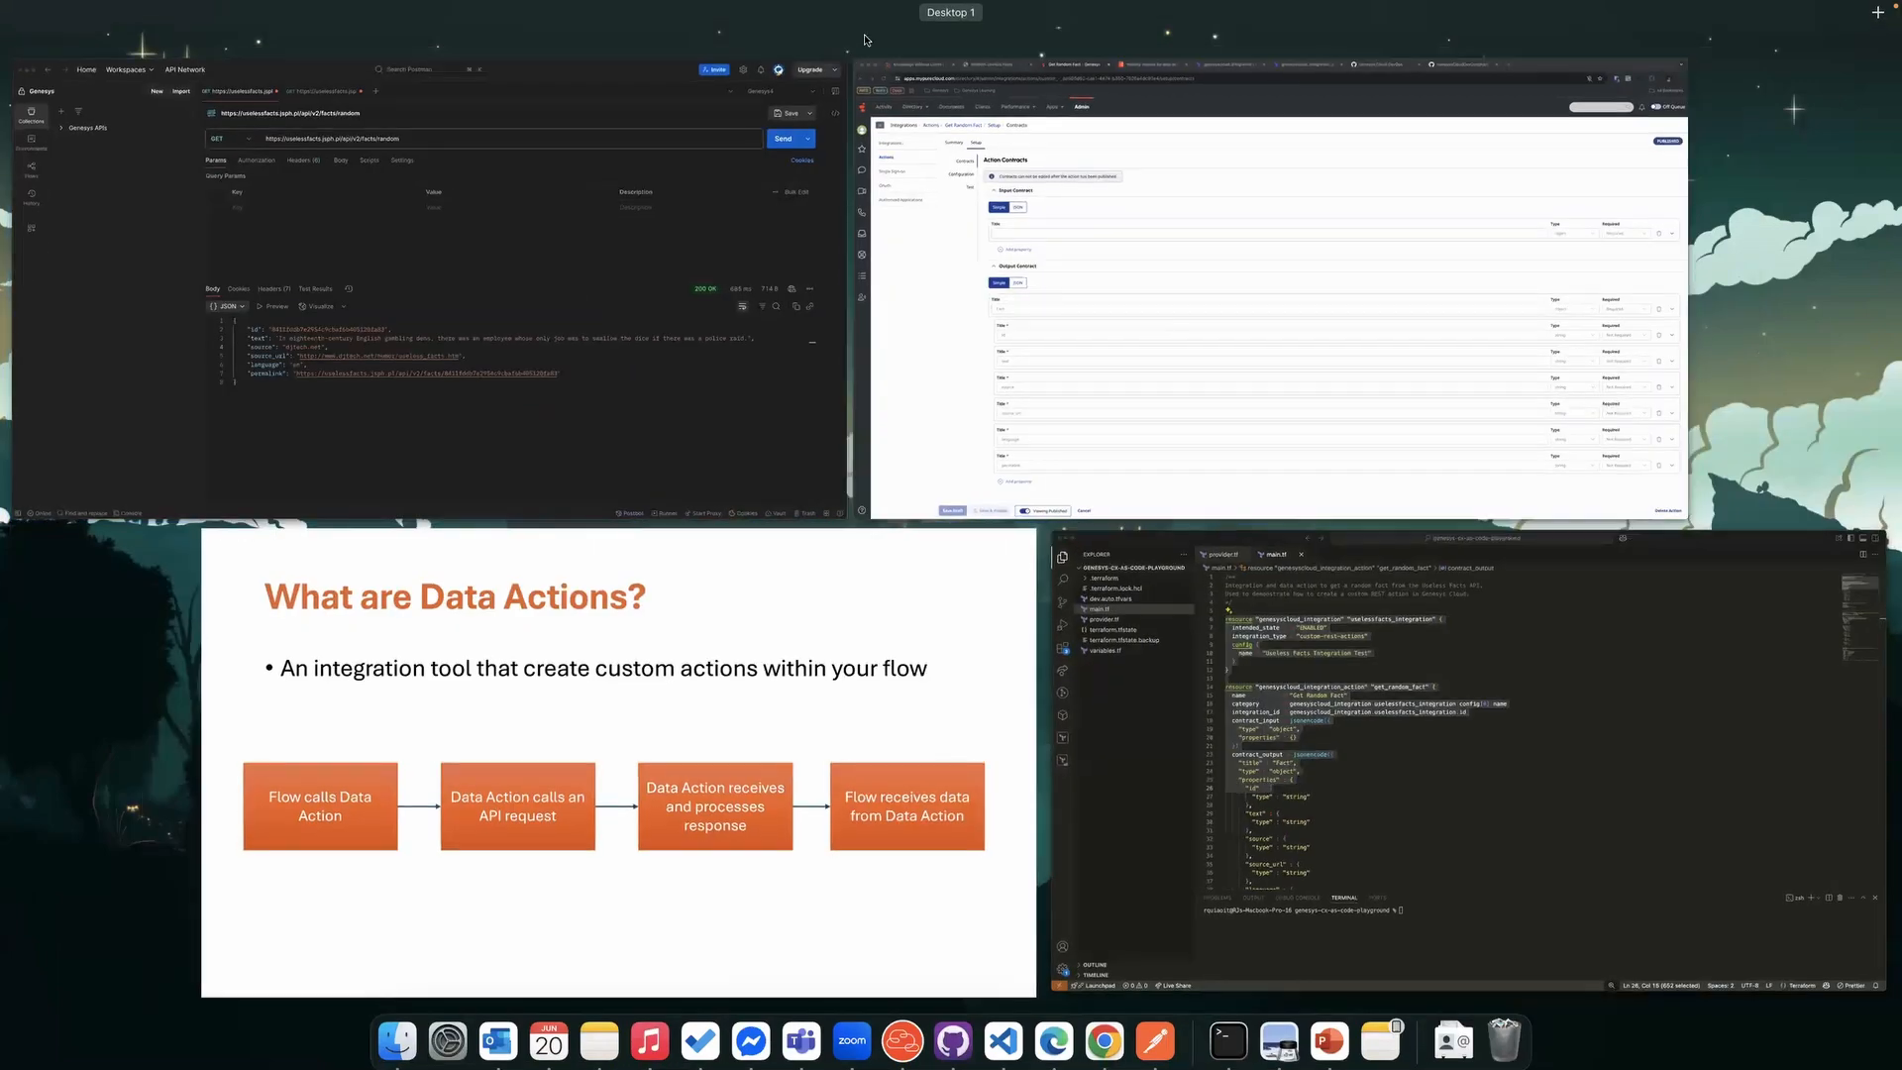
pyautogui.click(1159, 297)
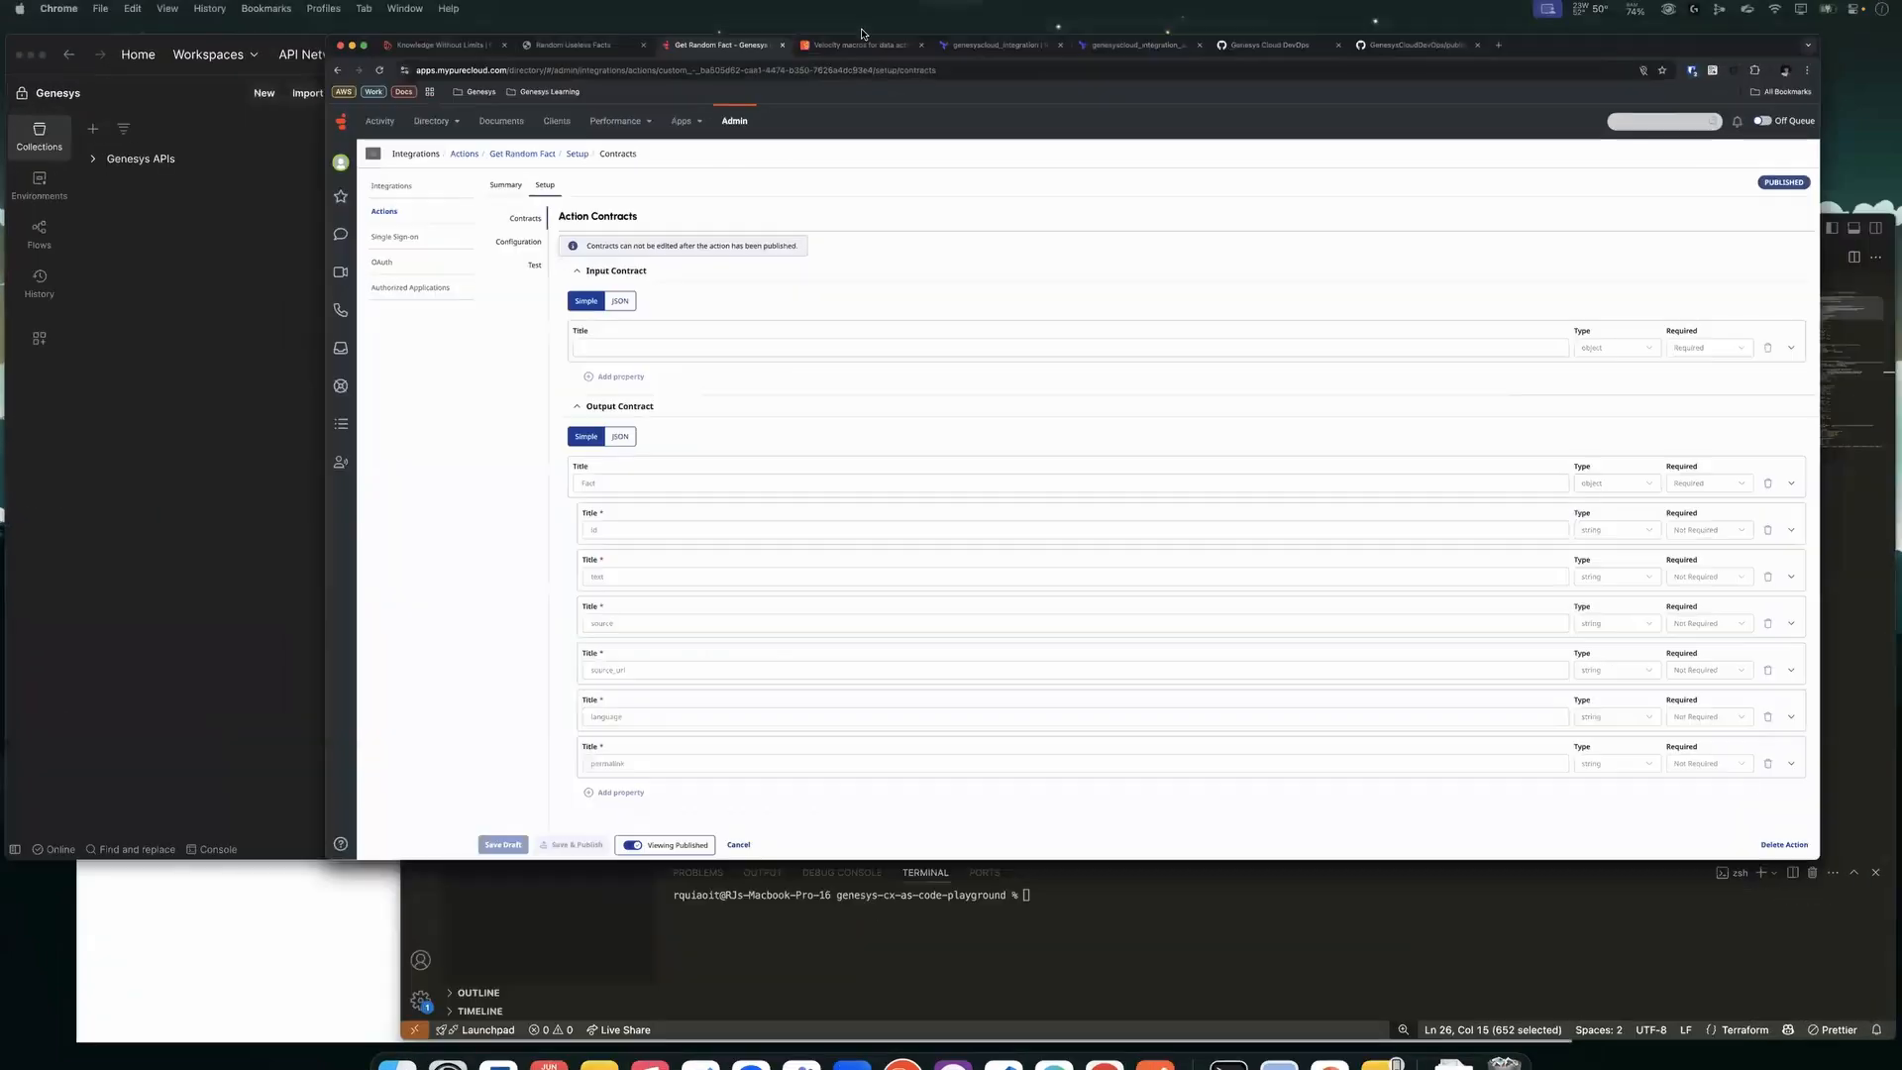
pyautogui.click(857, 32)
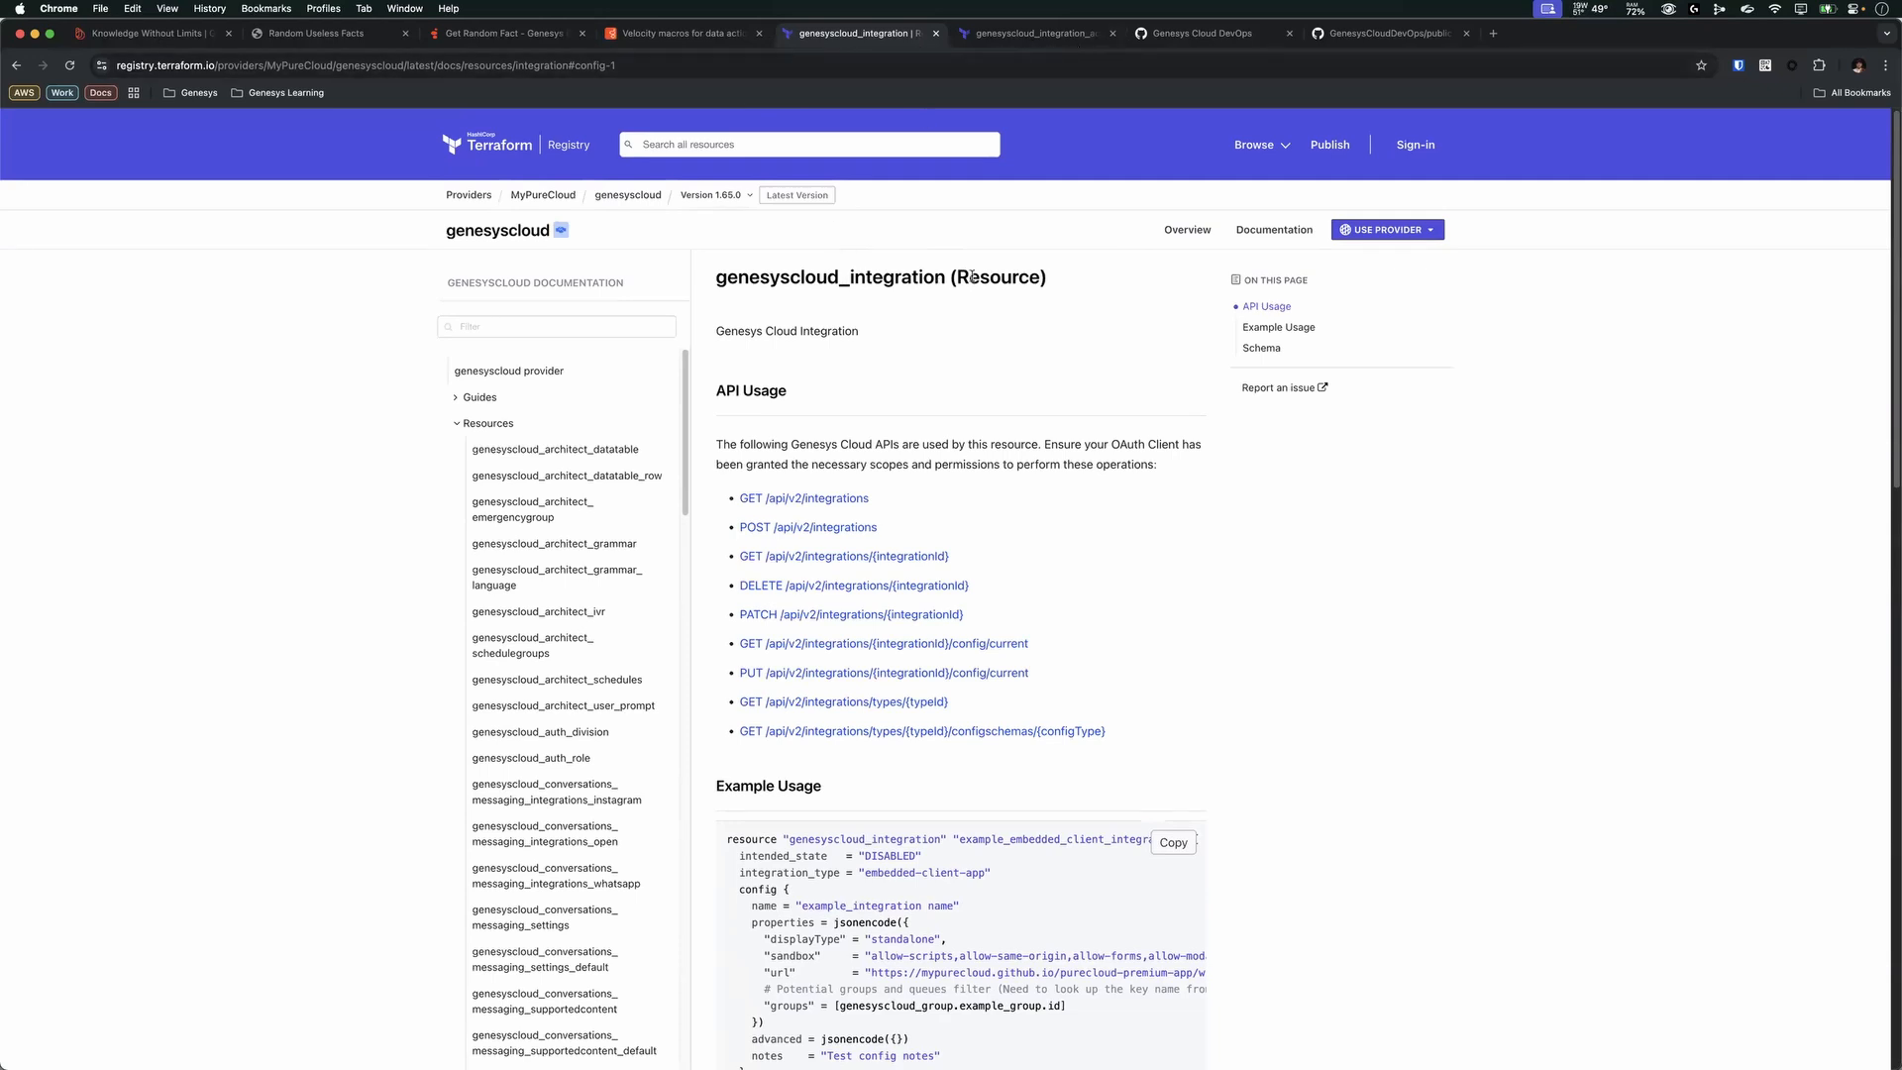
pyautogui.moveTo(1047, 278); pyautogui.dragTo(957, 277)
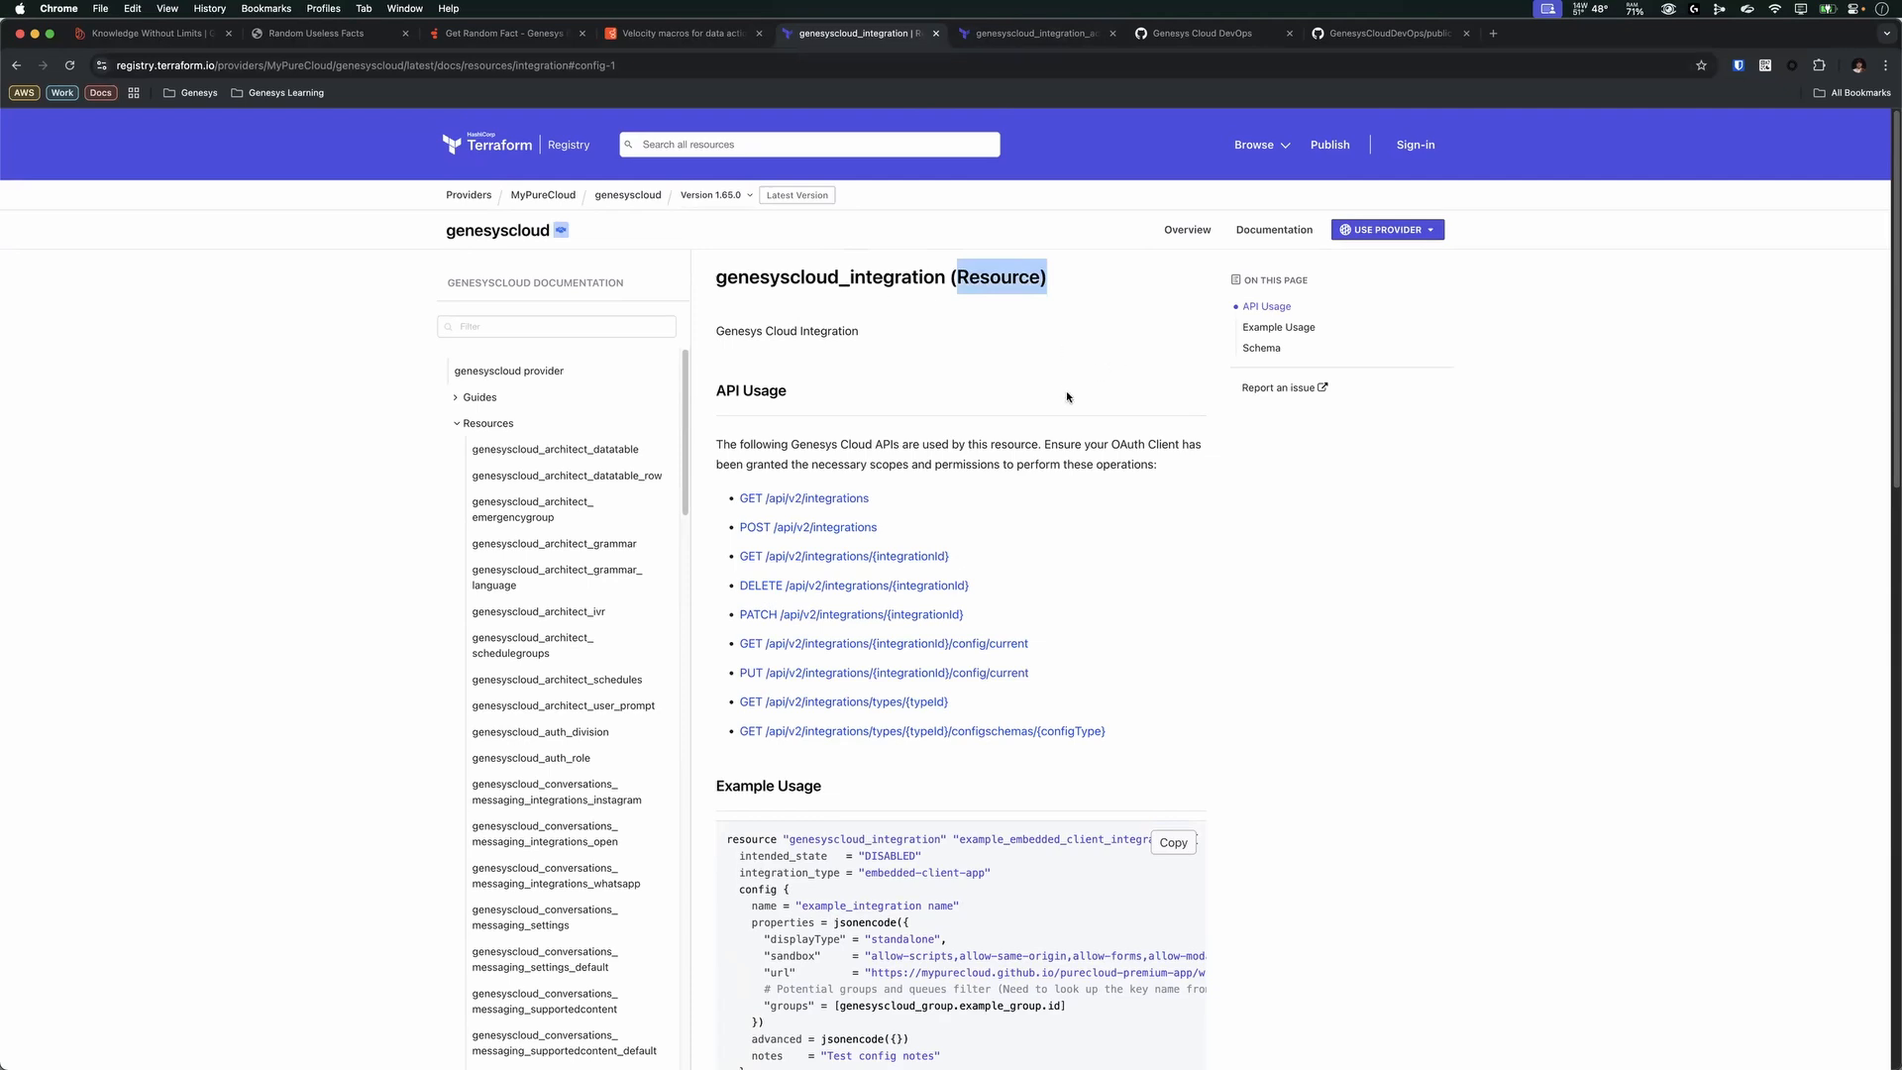
pyautogui.scroll(-5, 1065, 392)
pyautogui.scroll(-15, 1057, 390)
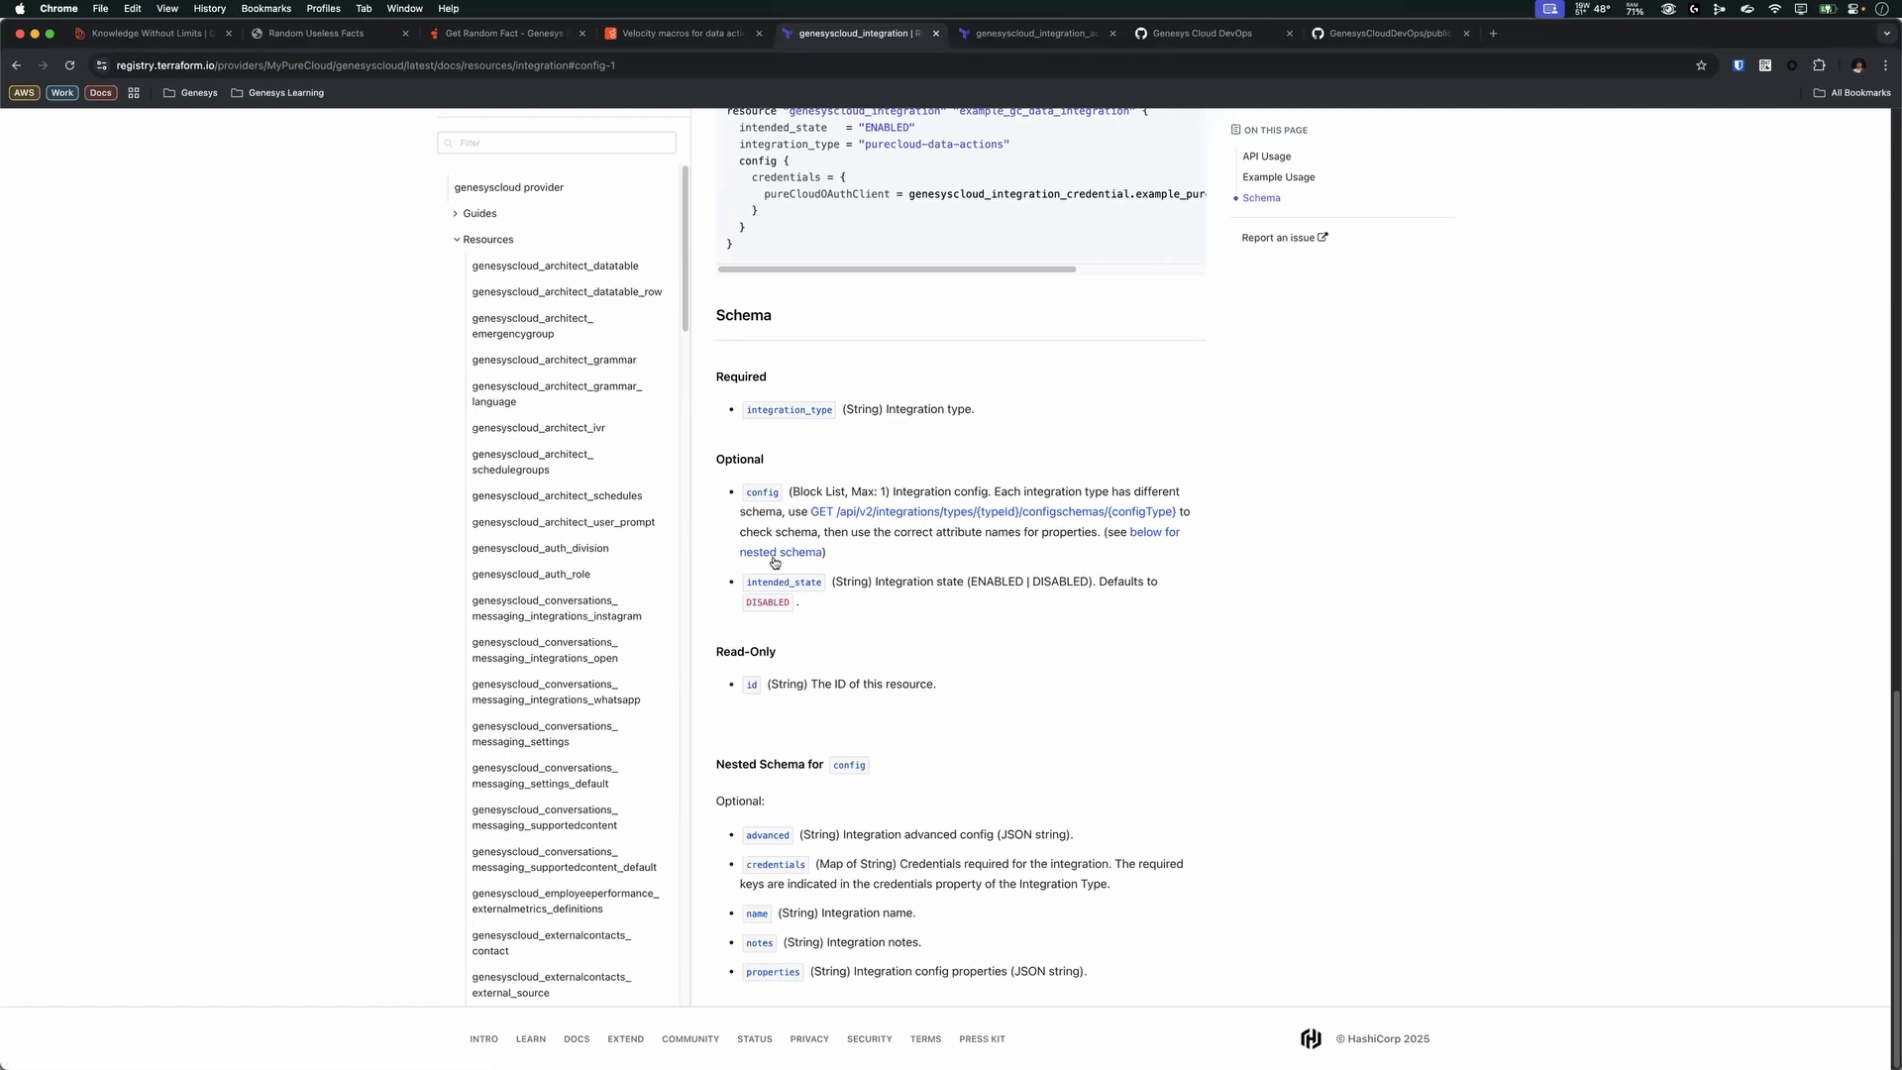
pyautogui.scroll(3, 1287, 657)
pyautogui.scroll(-3, 1371, 680)
pyautogui.scroll(5, 871, 634)
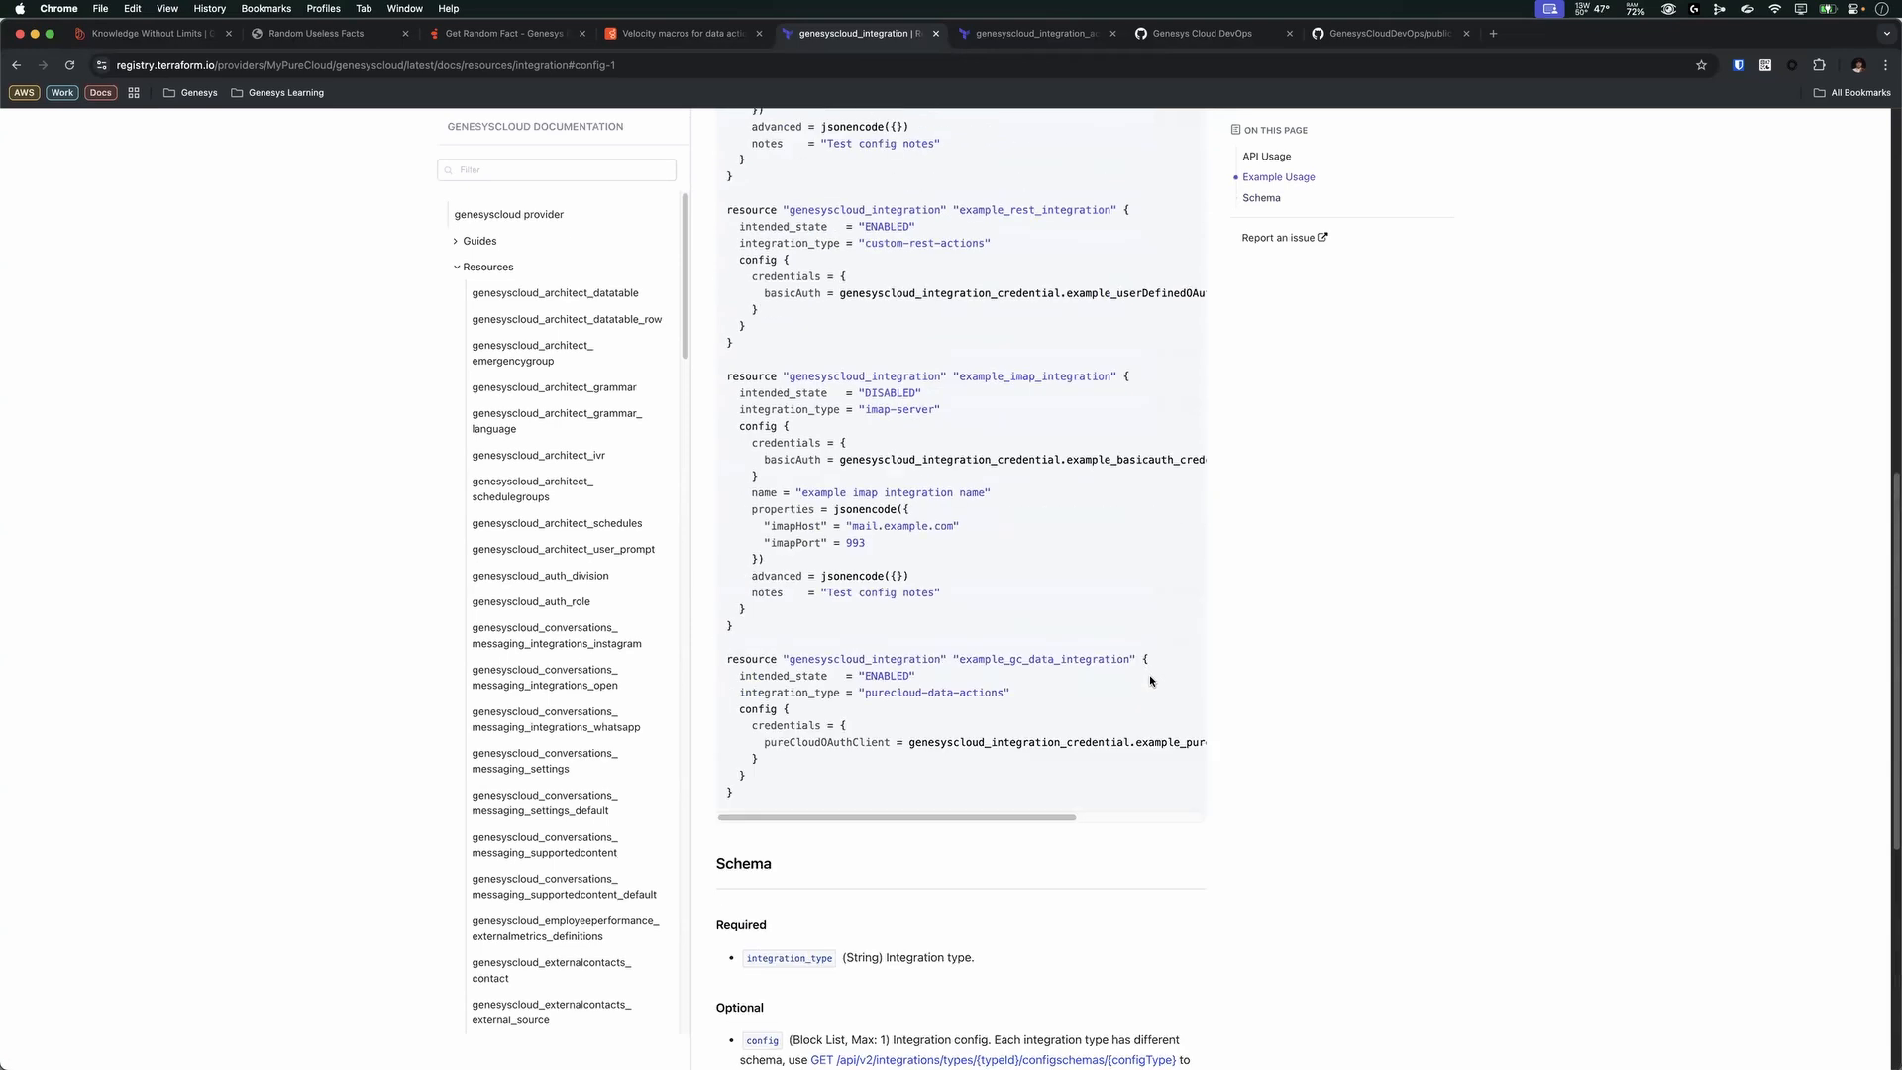
pyautogui.scroll(5, 1450, 556)
pyautogui.scroll(1, 1149, 545)
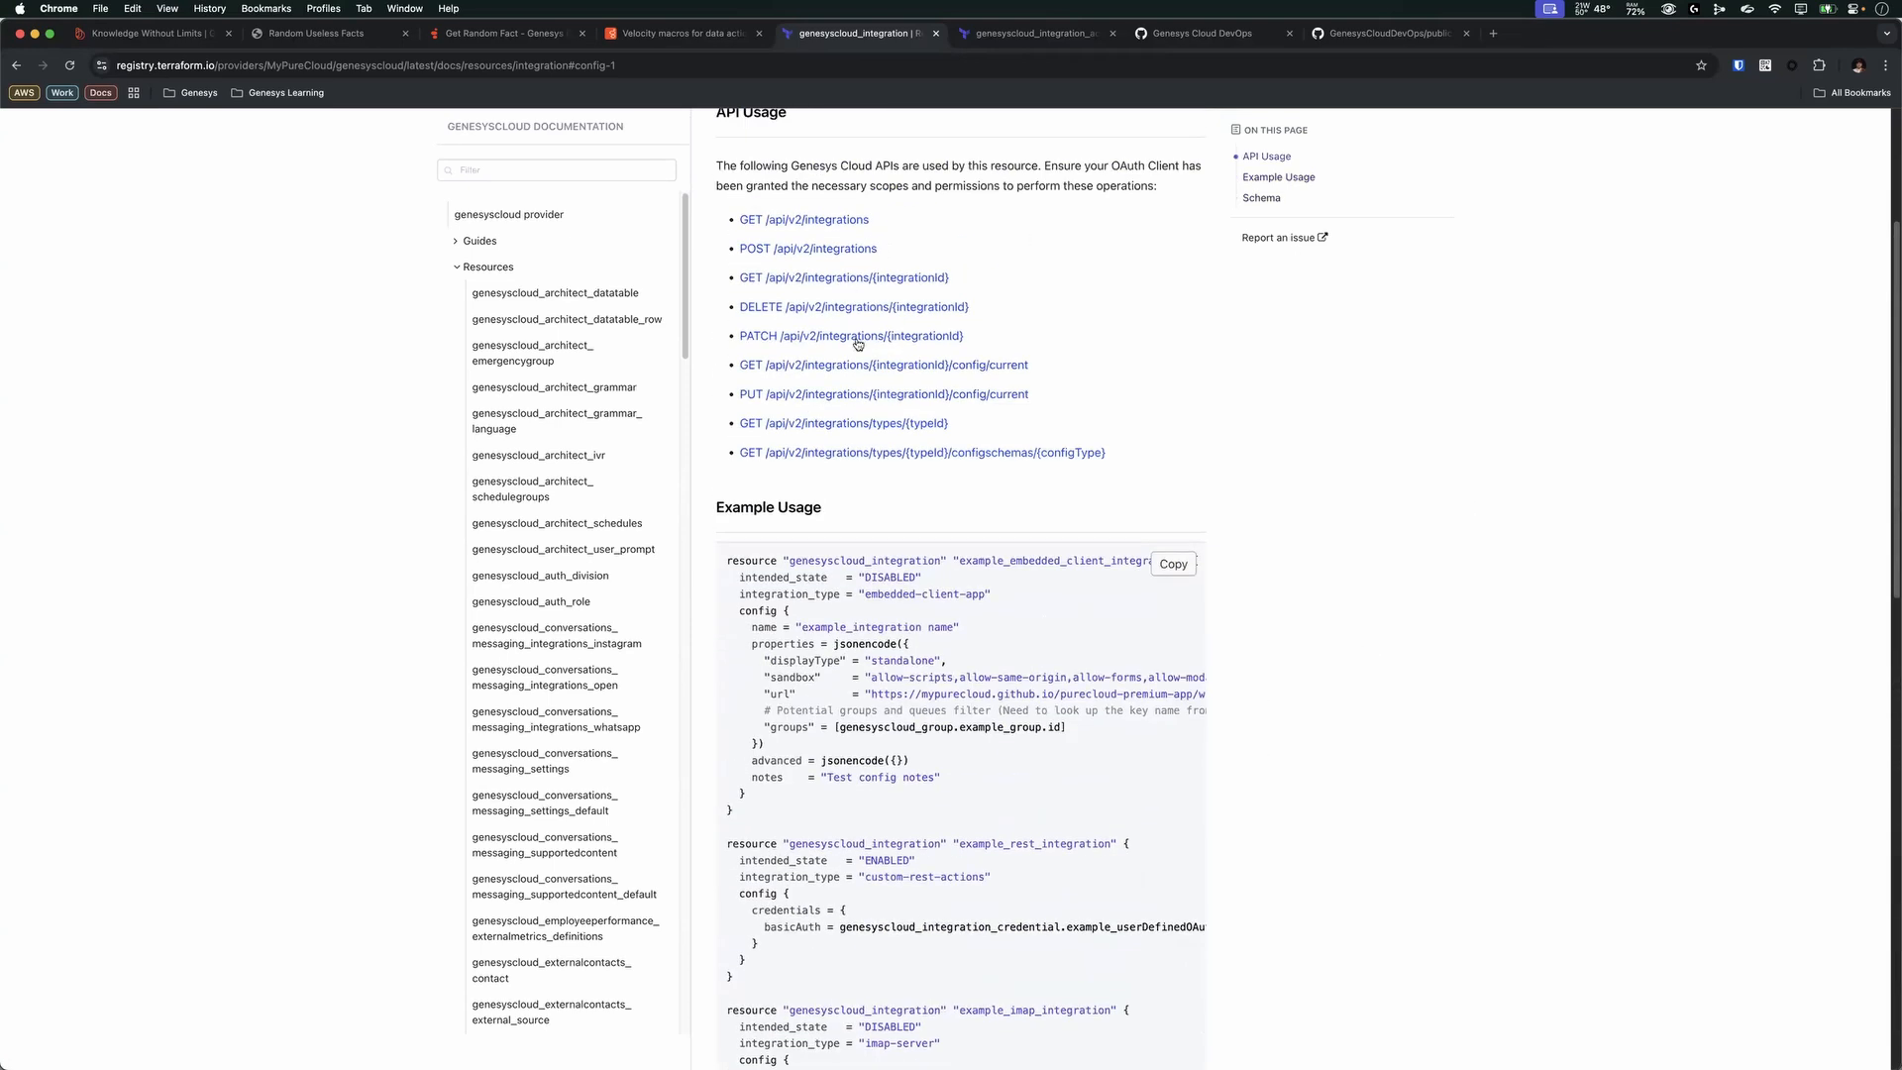
pyautogui.scroll(-12, 1214, 535)
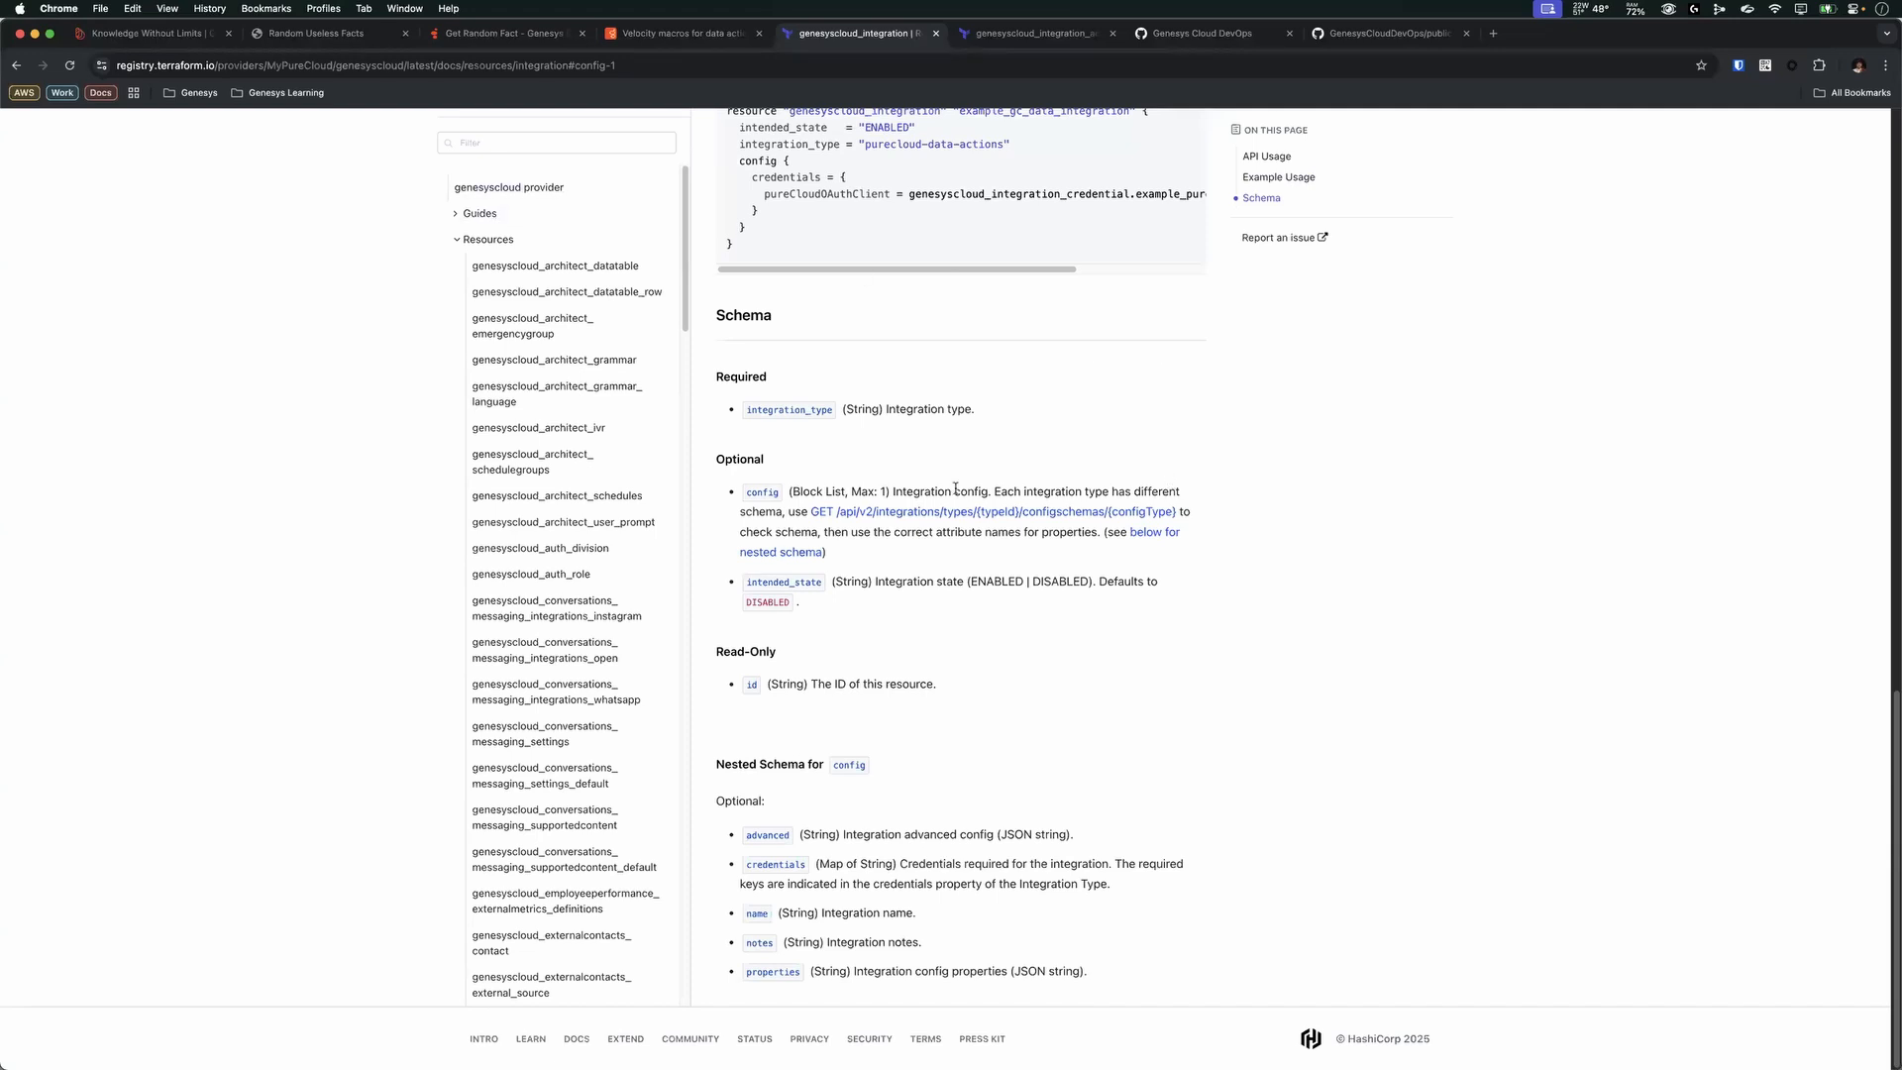
# - Open the genesyscloud_integration_action documentation and review its example usage, required and optional arguments, and nested schemas
pyautogui.click(1019, 35)
pyautogui.scroll(15, 990, 307)
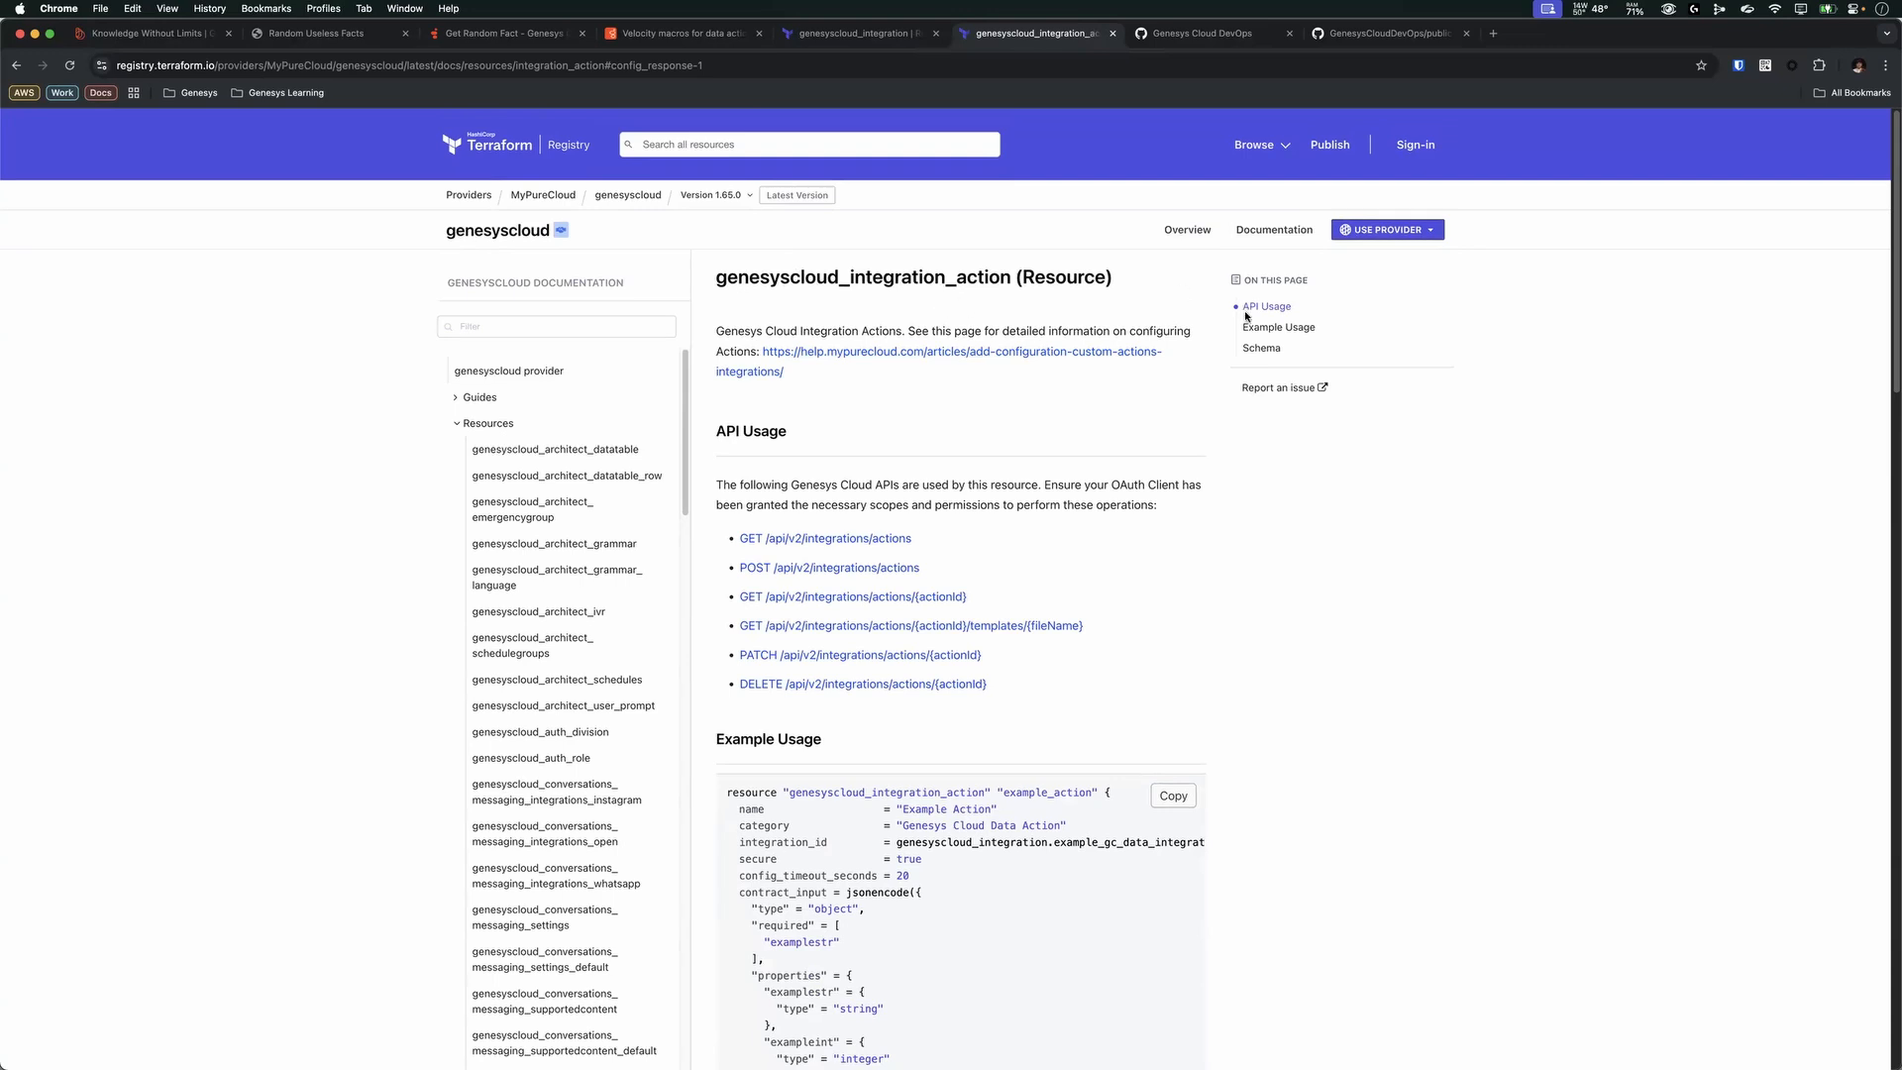
pyautogui.scroll(-5, 1164, 392)
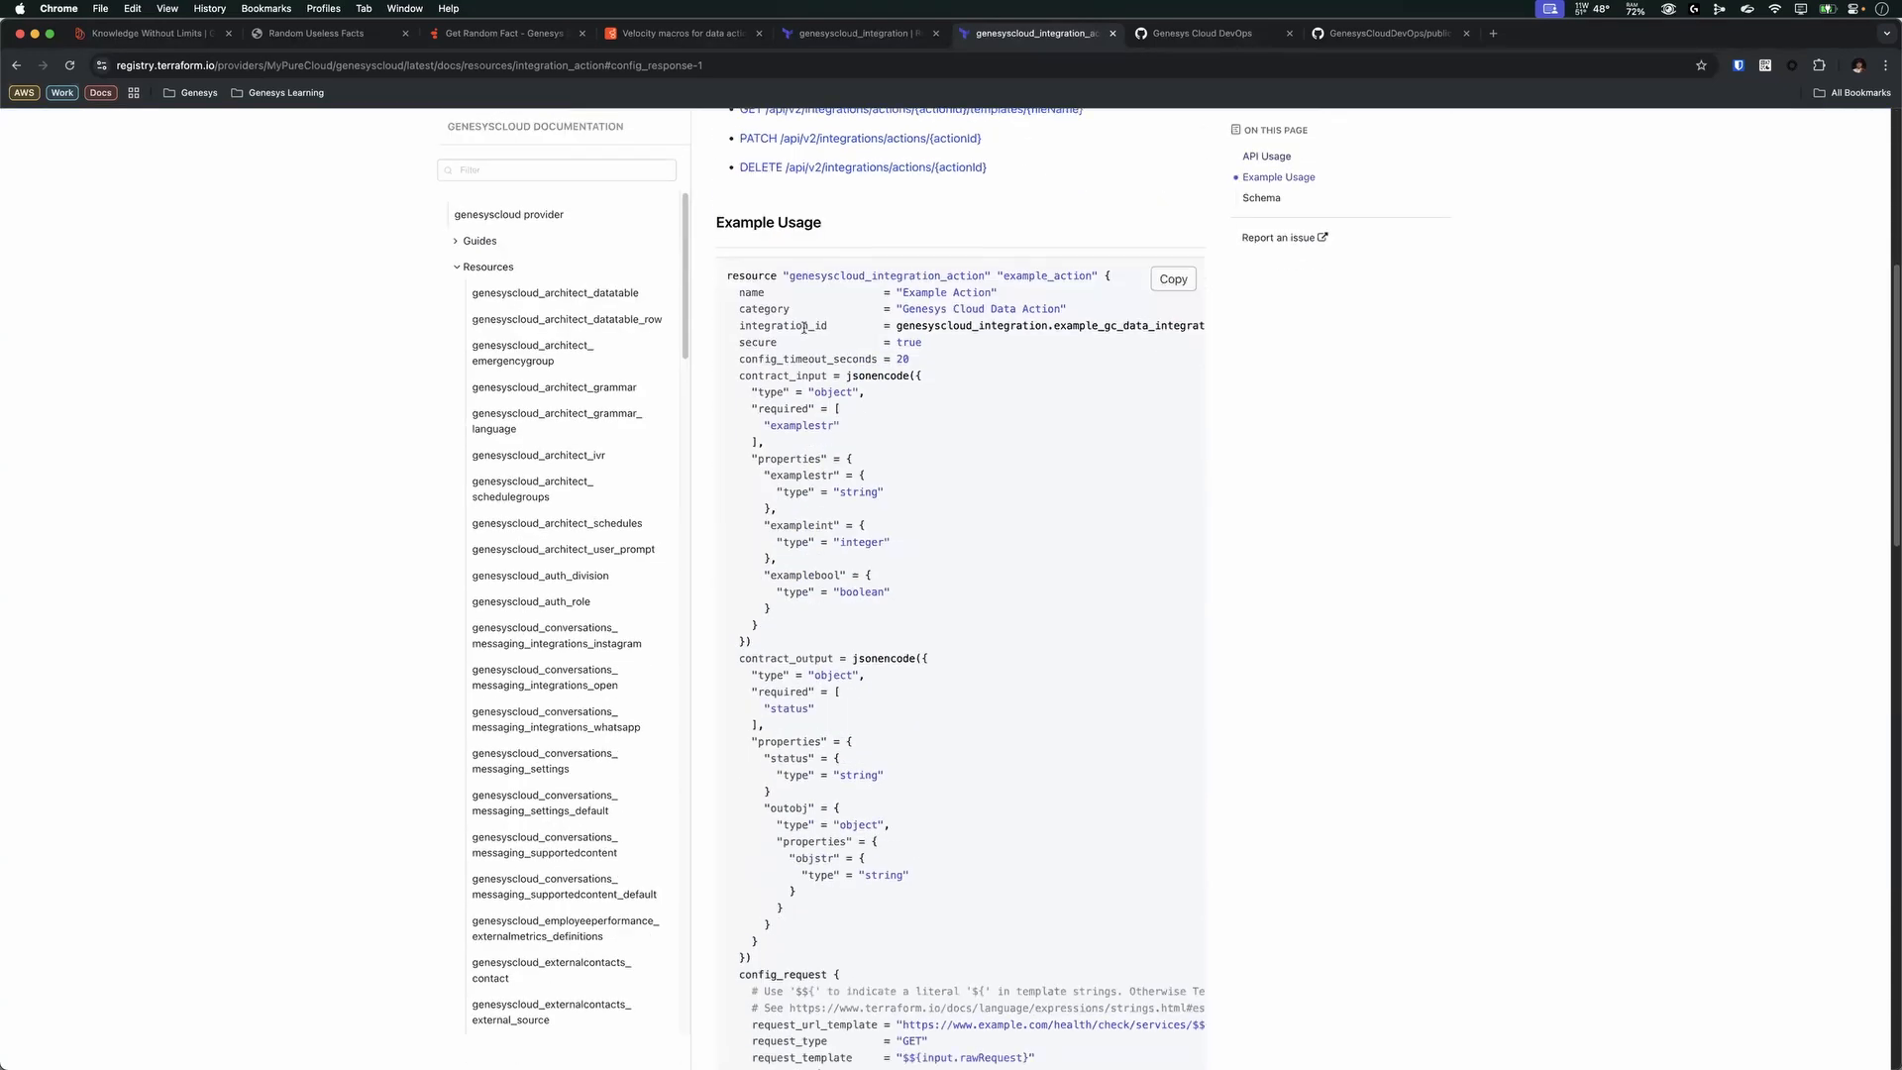
pyautogui.scroll(-15, 980, 441)
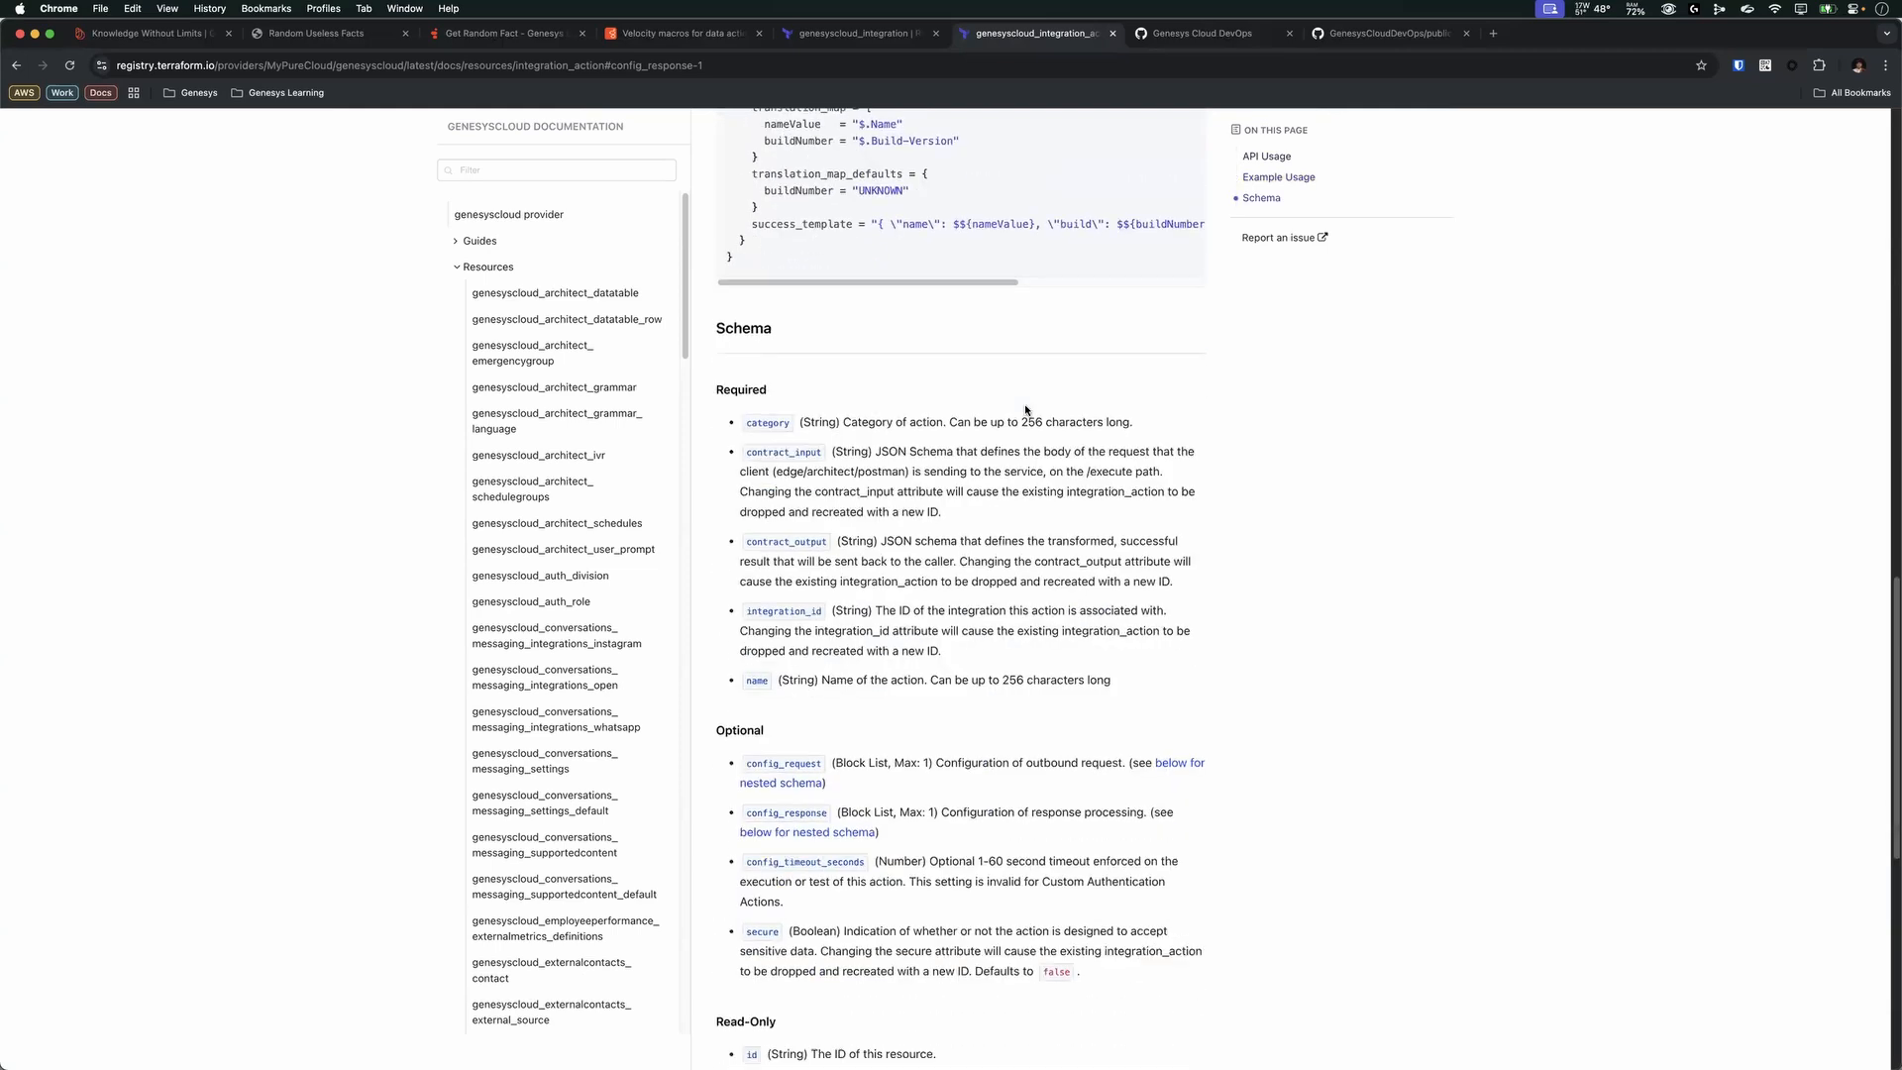
pyautogui.scroll(3, 1048, 402)
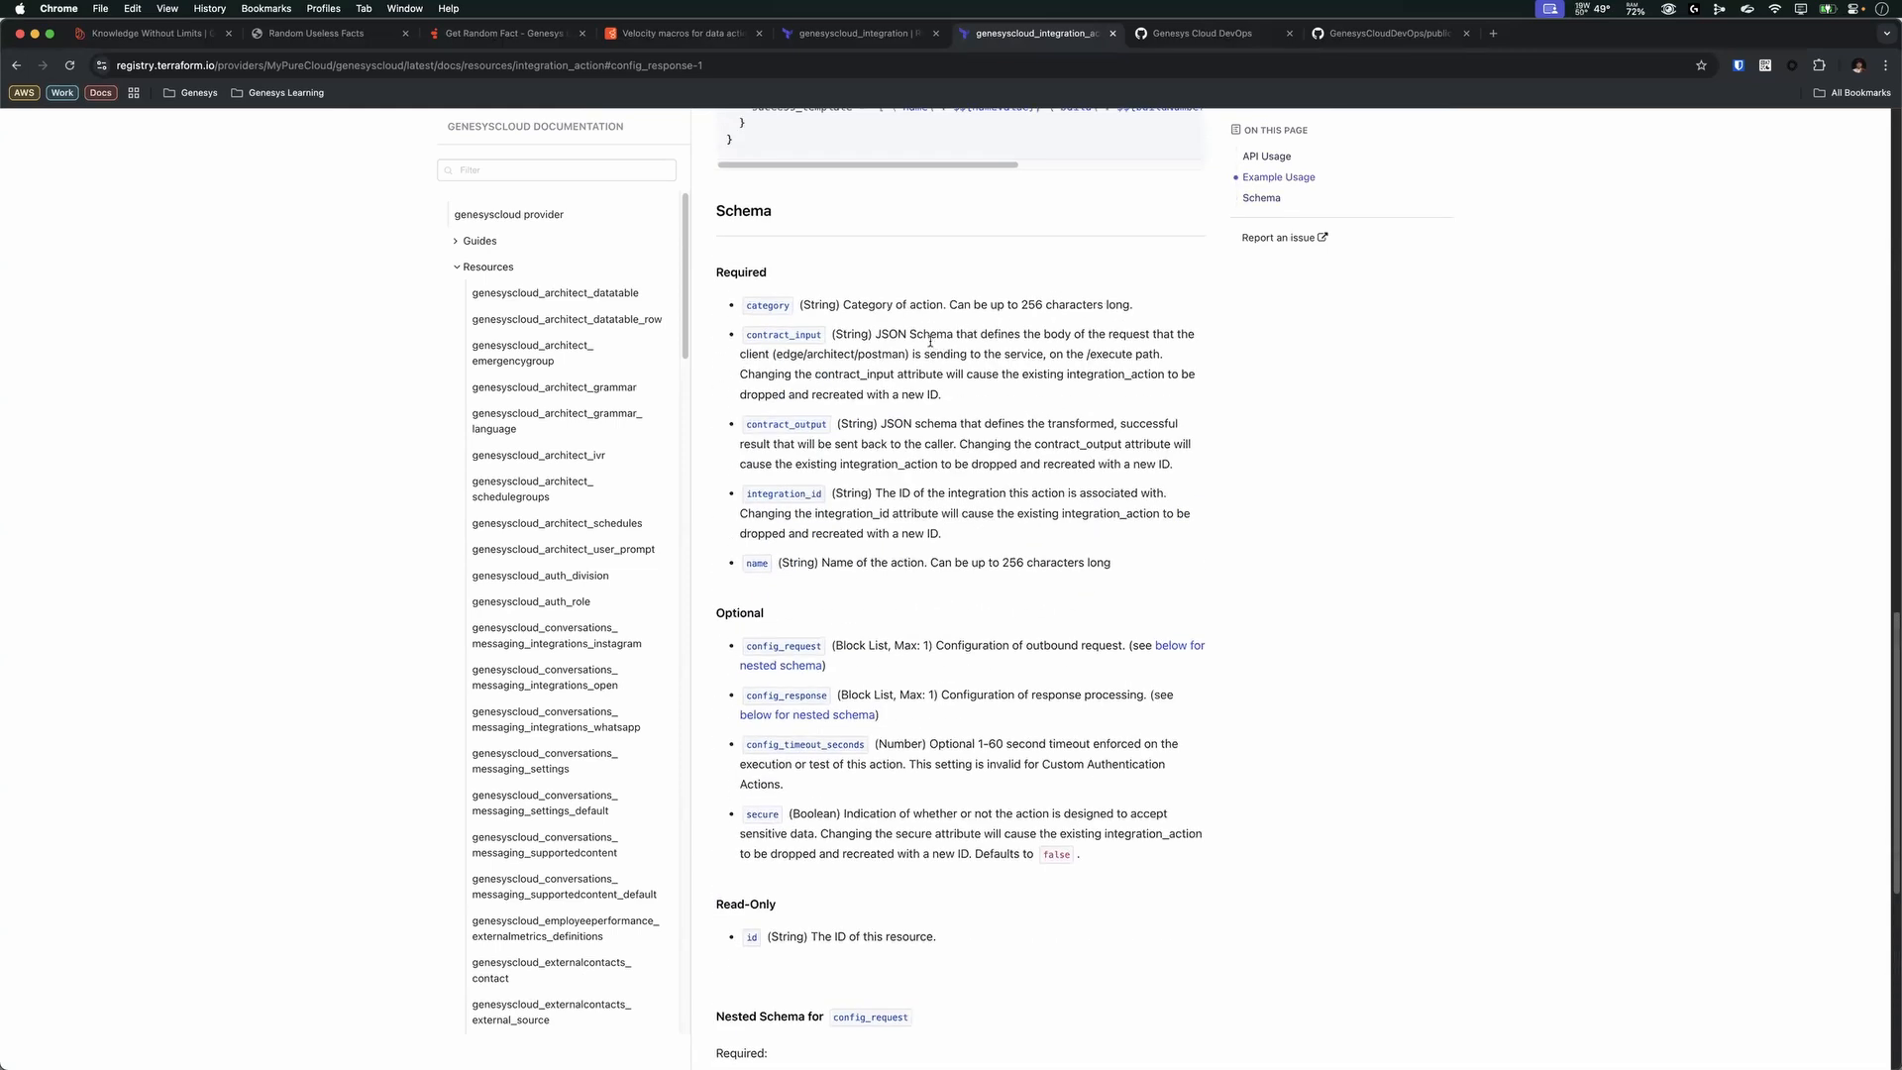
pyautogui.scroll(-6, 931, 348)
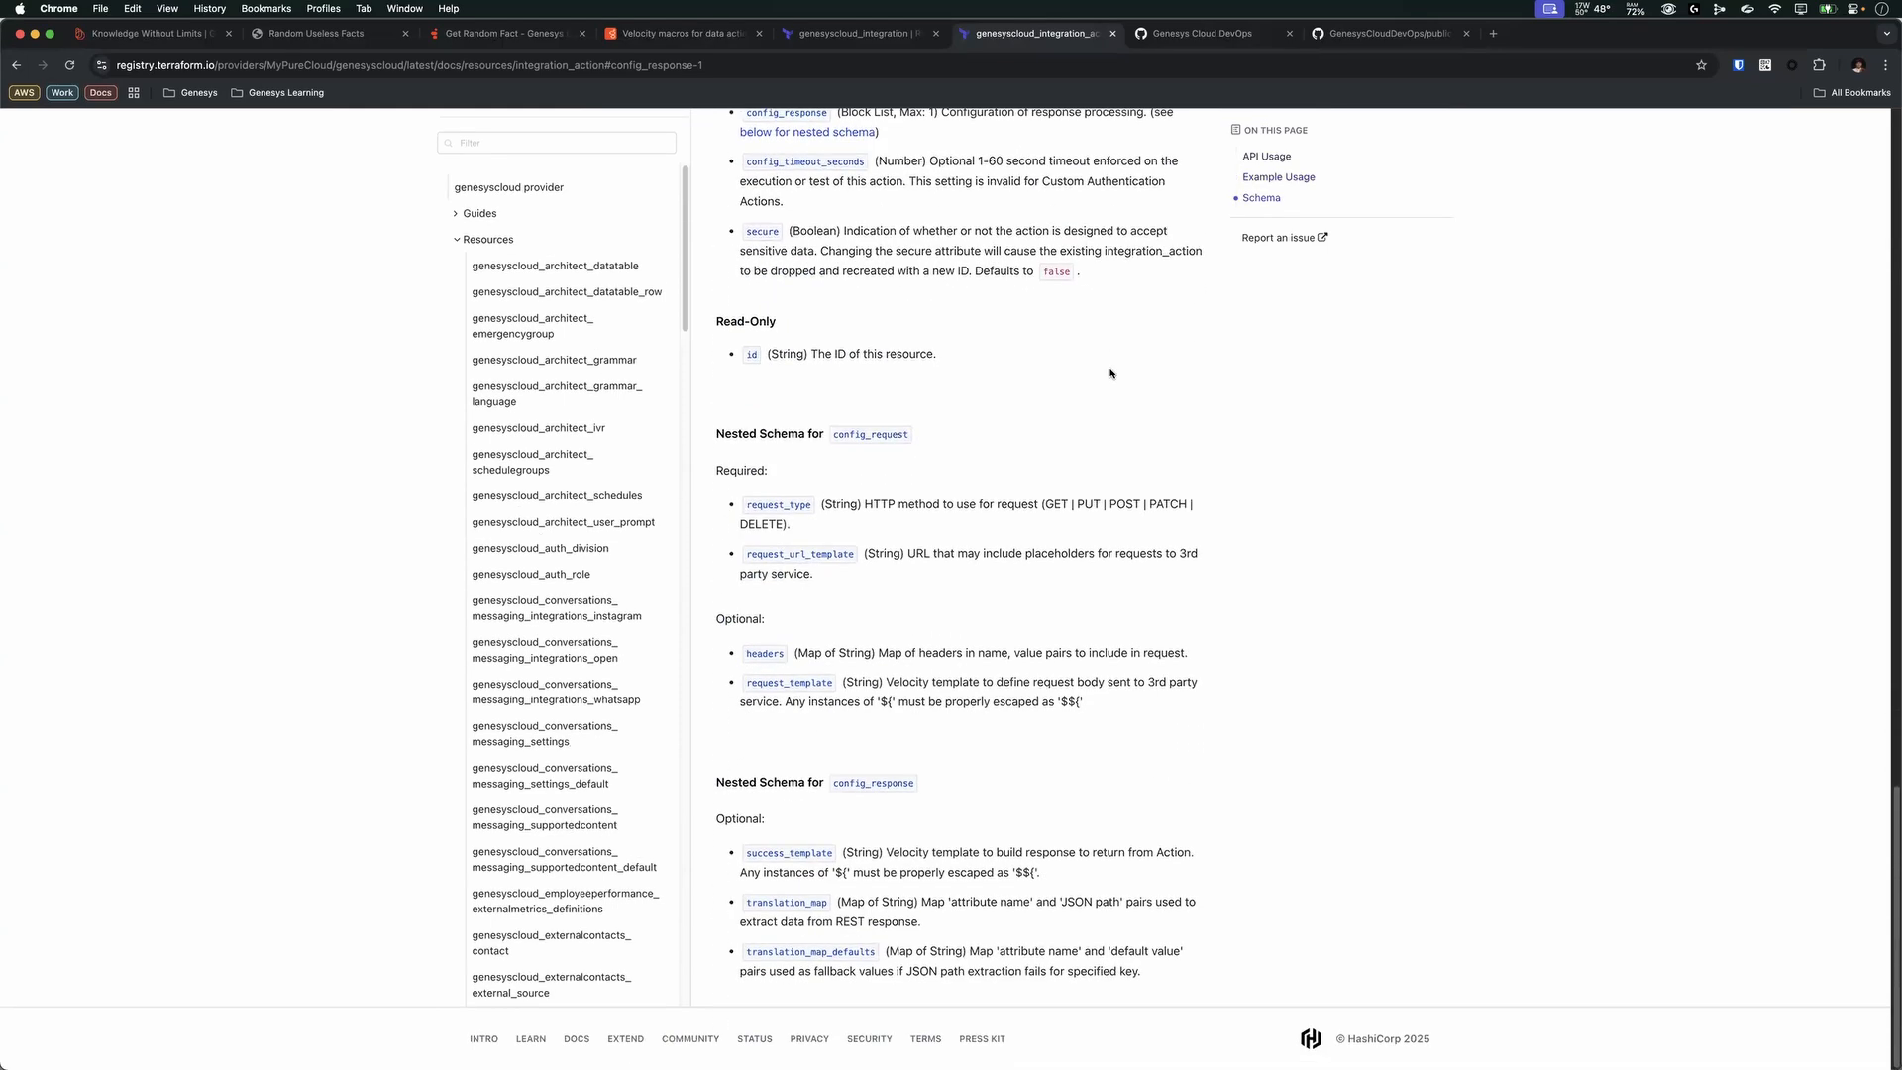
pyautogui.scroll(5, 1036, 331)
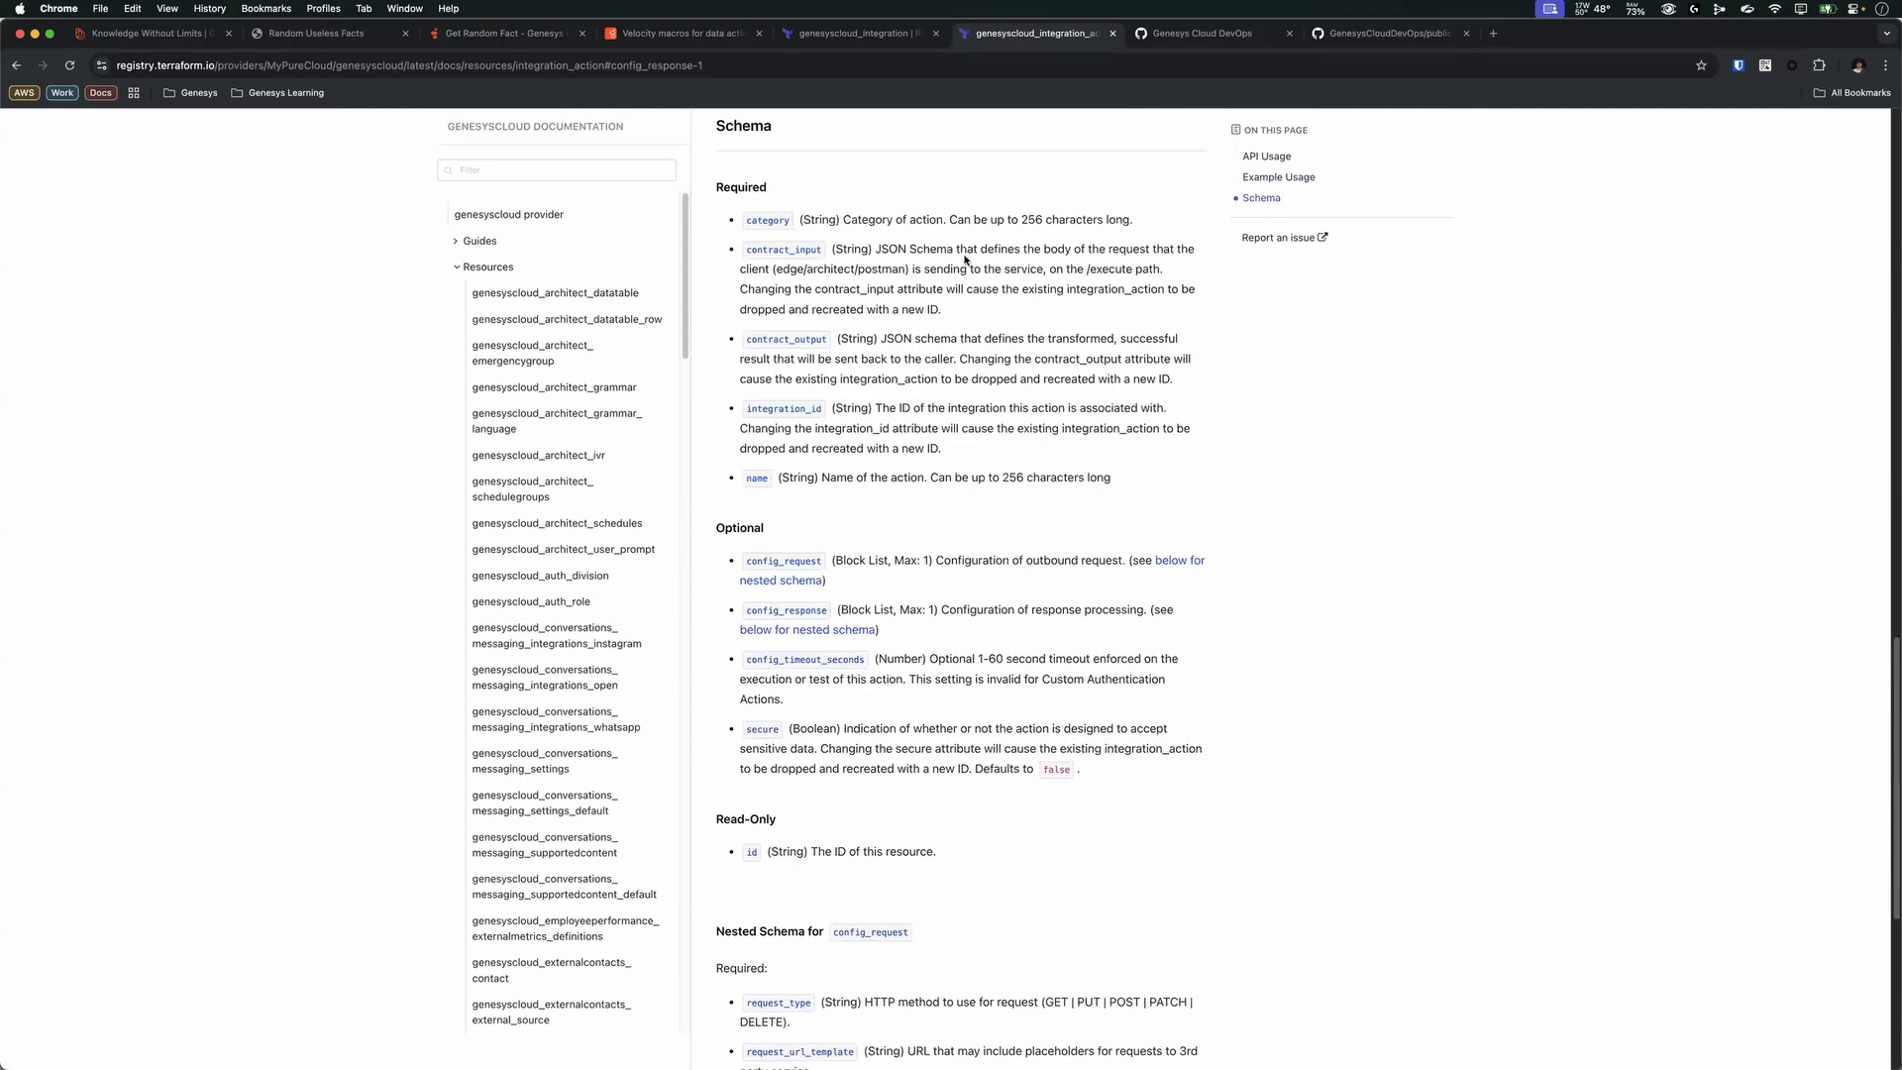
pyautogui.scroll(1, 1048, 290)
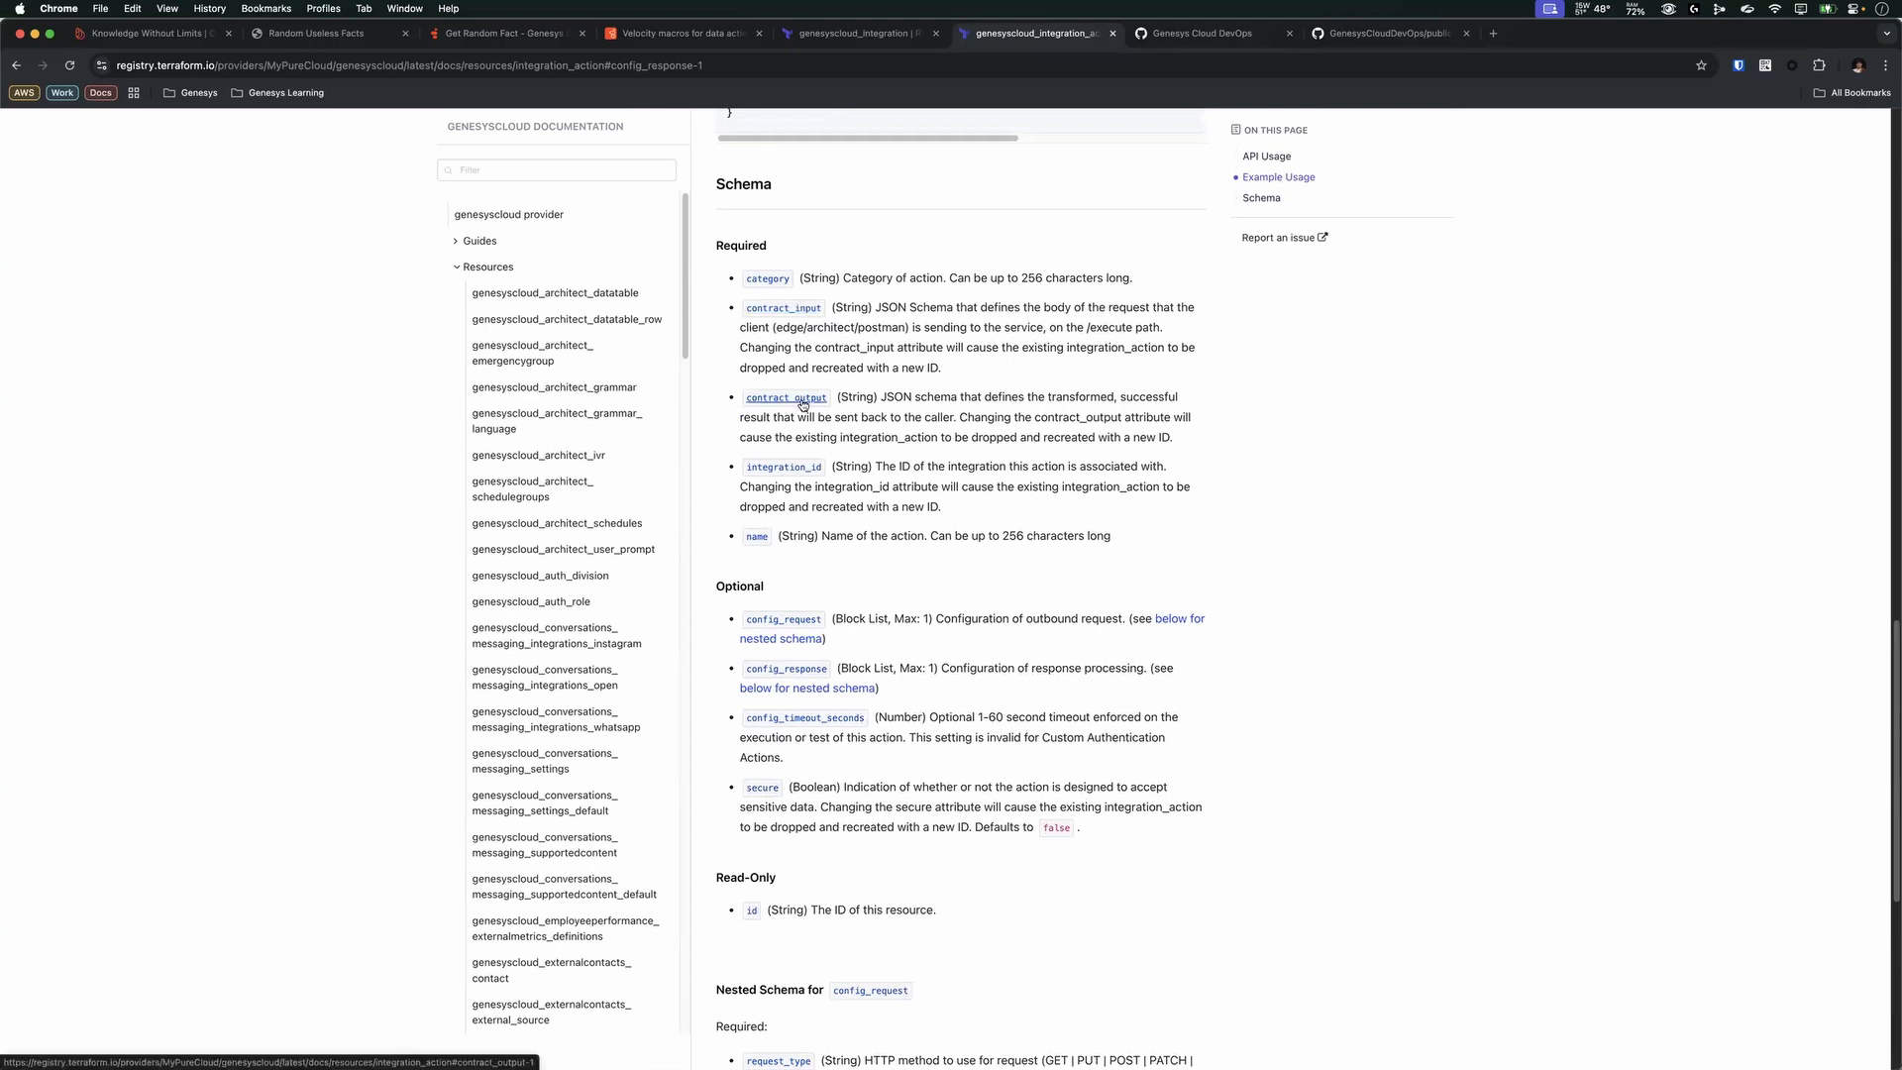
# - View the Get Random Fact action's output and input contracts as JSON and highlight the output schema
pyautogui.click(492, 34)
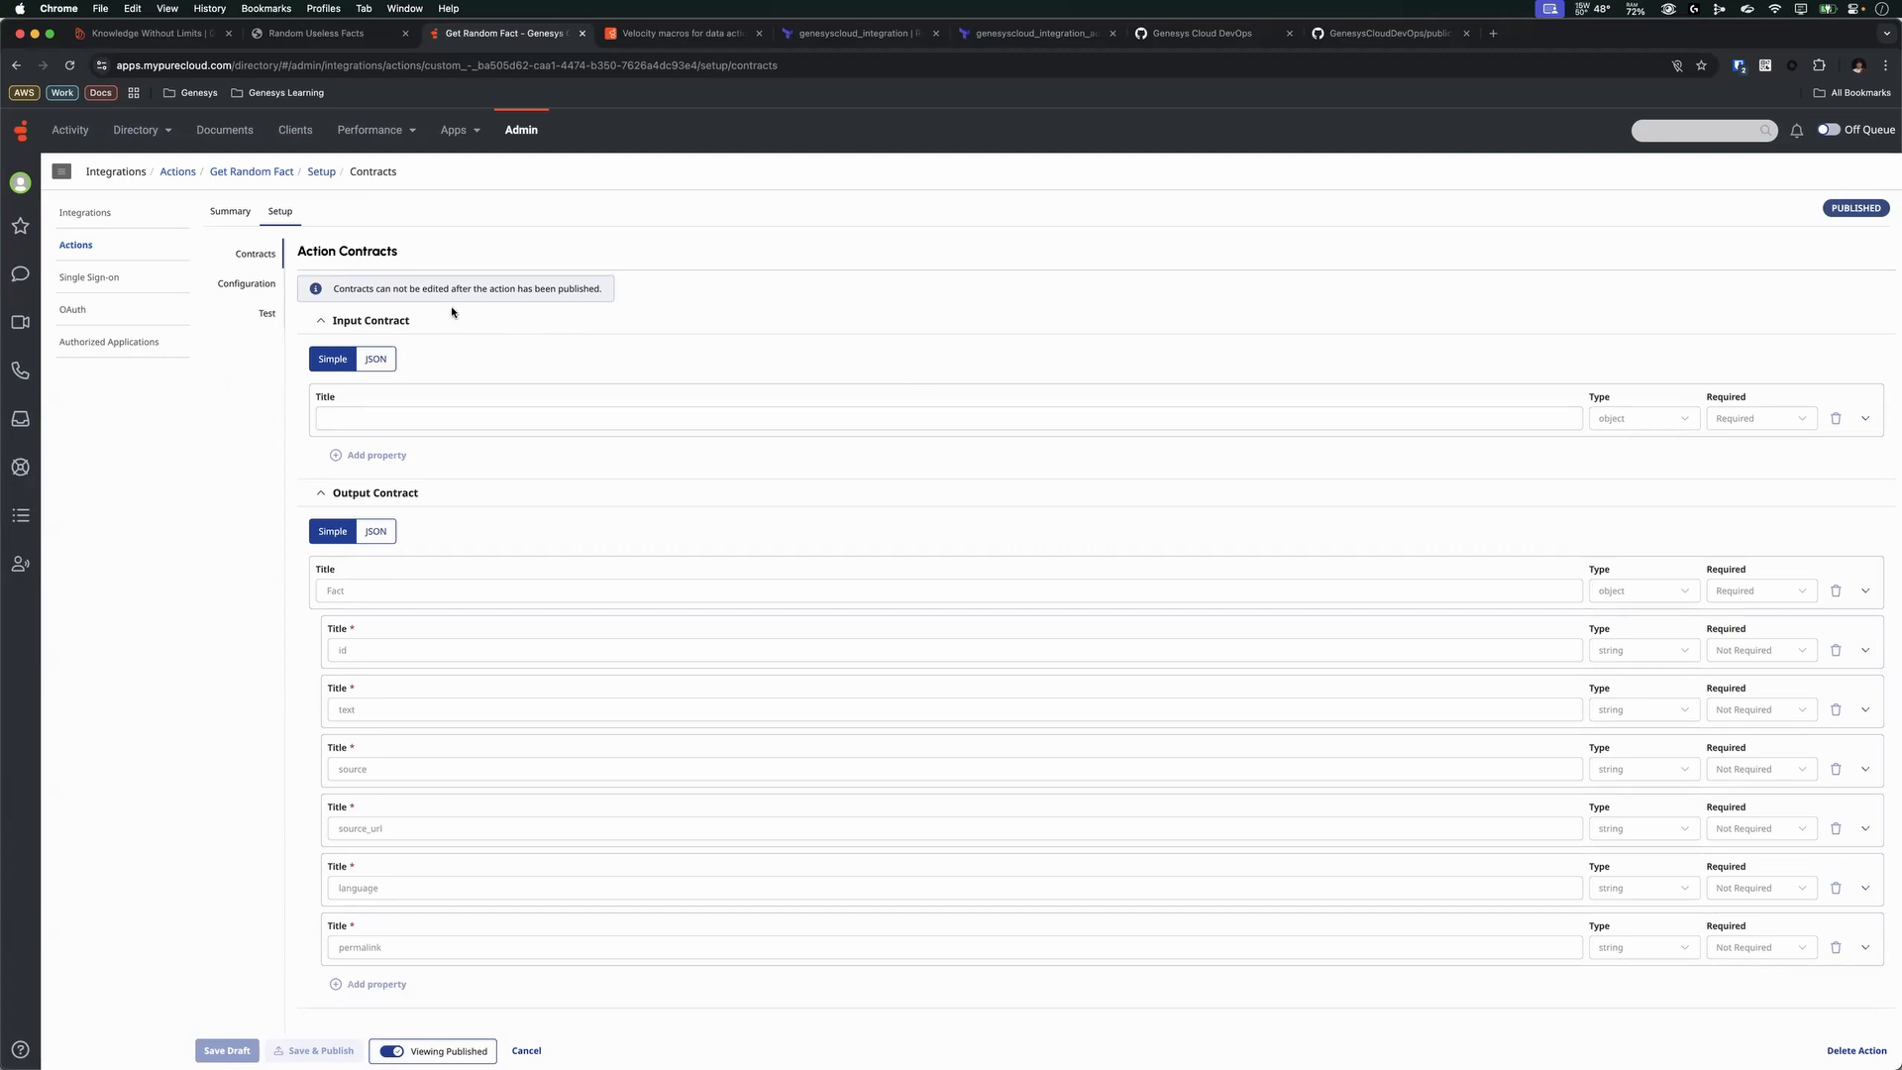
pyautogui.click(375, 530)
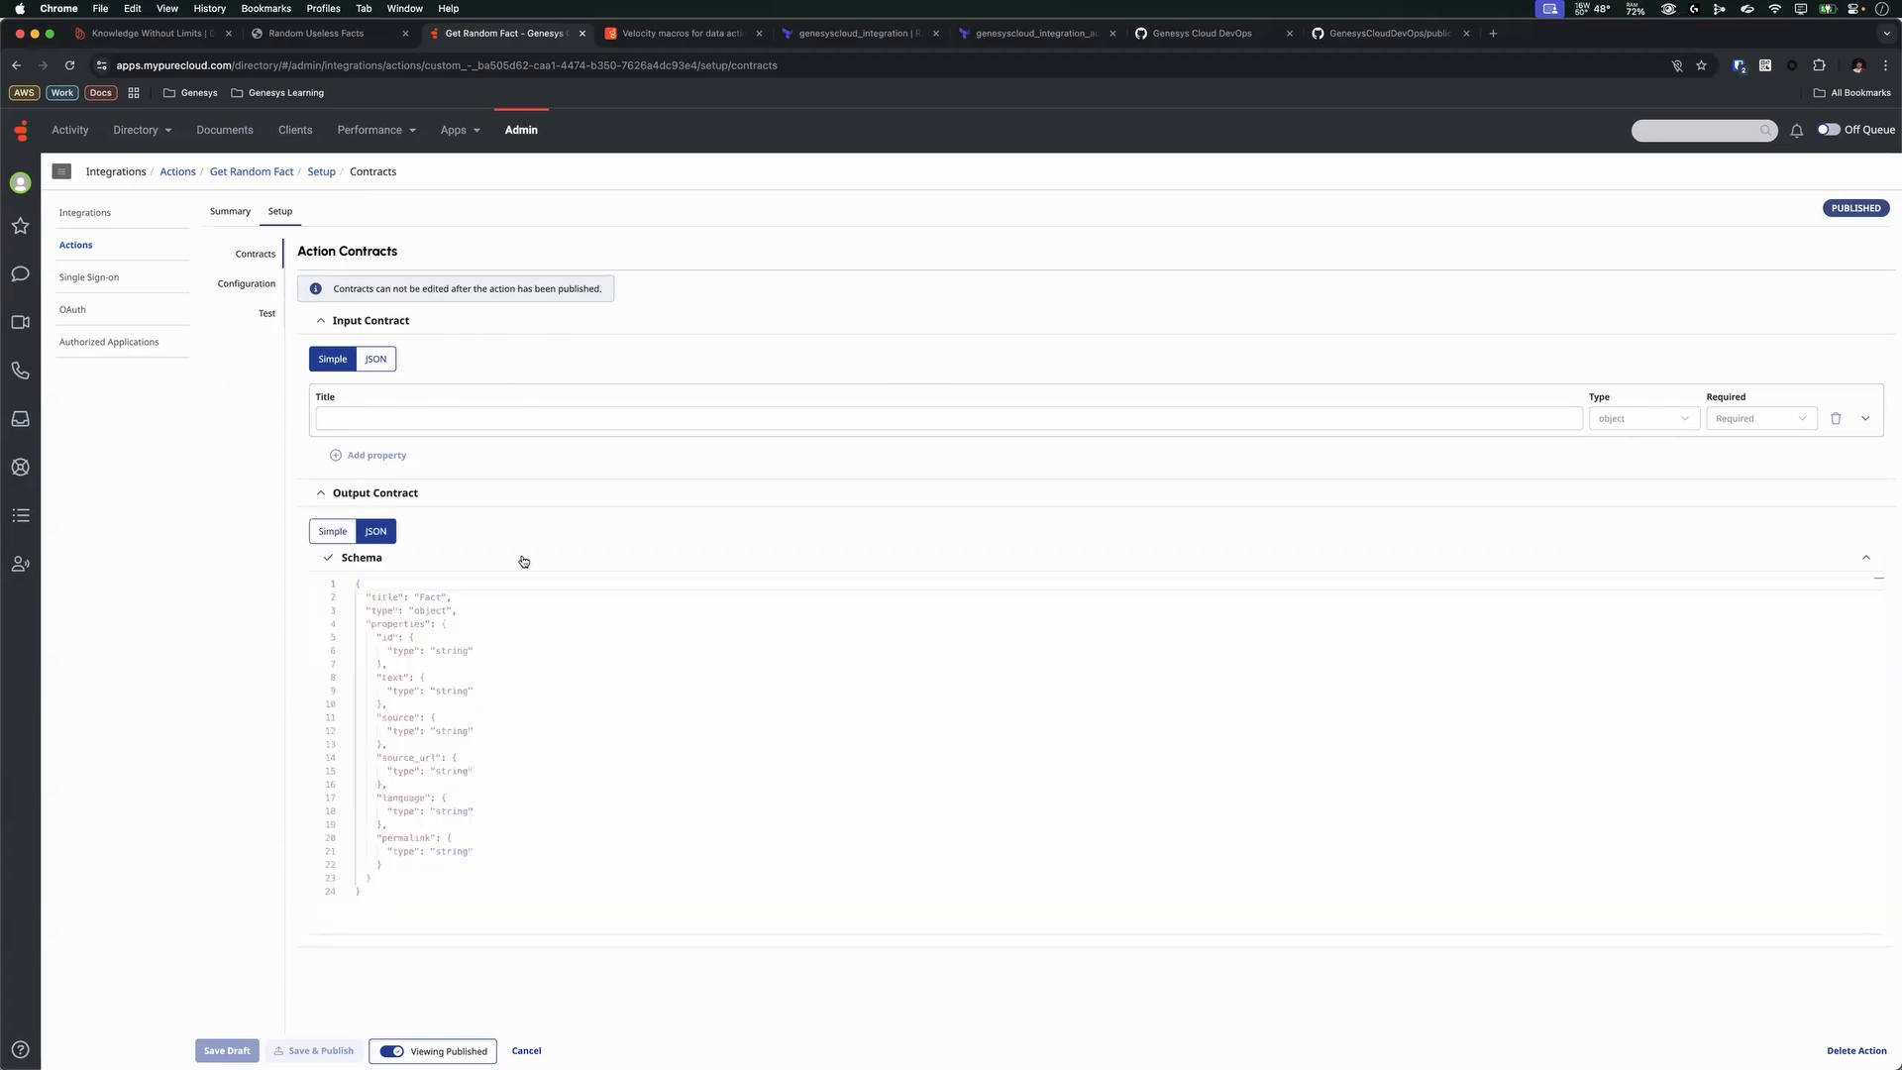
pyautogui.moveTo(371, 898); pyautogui.dragTo(330, 565)
pyautogui.click(555, 649)
pyautogui.moveTo(372, 894); pyautogui.dragTo(644, 545)
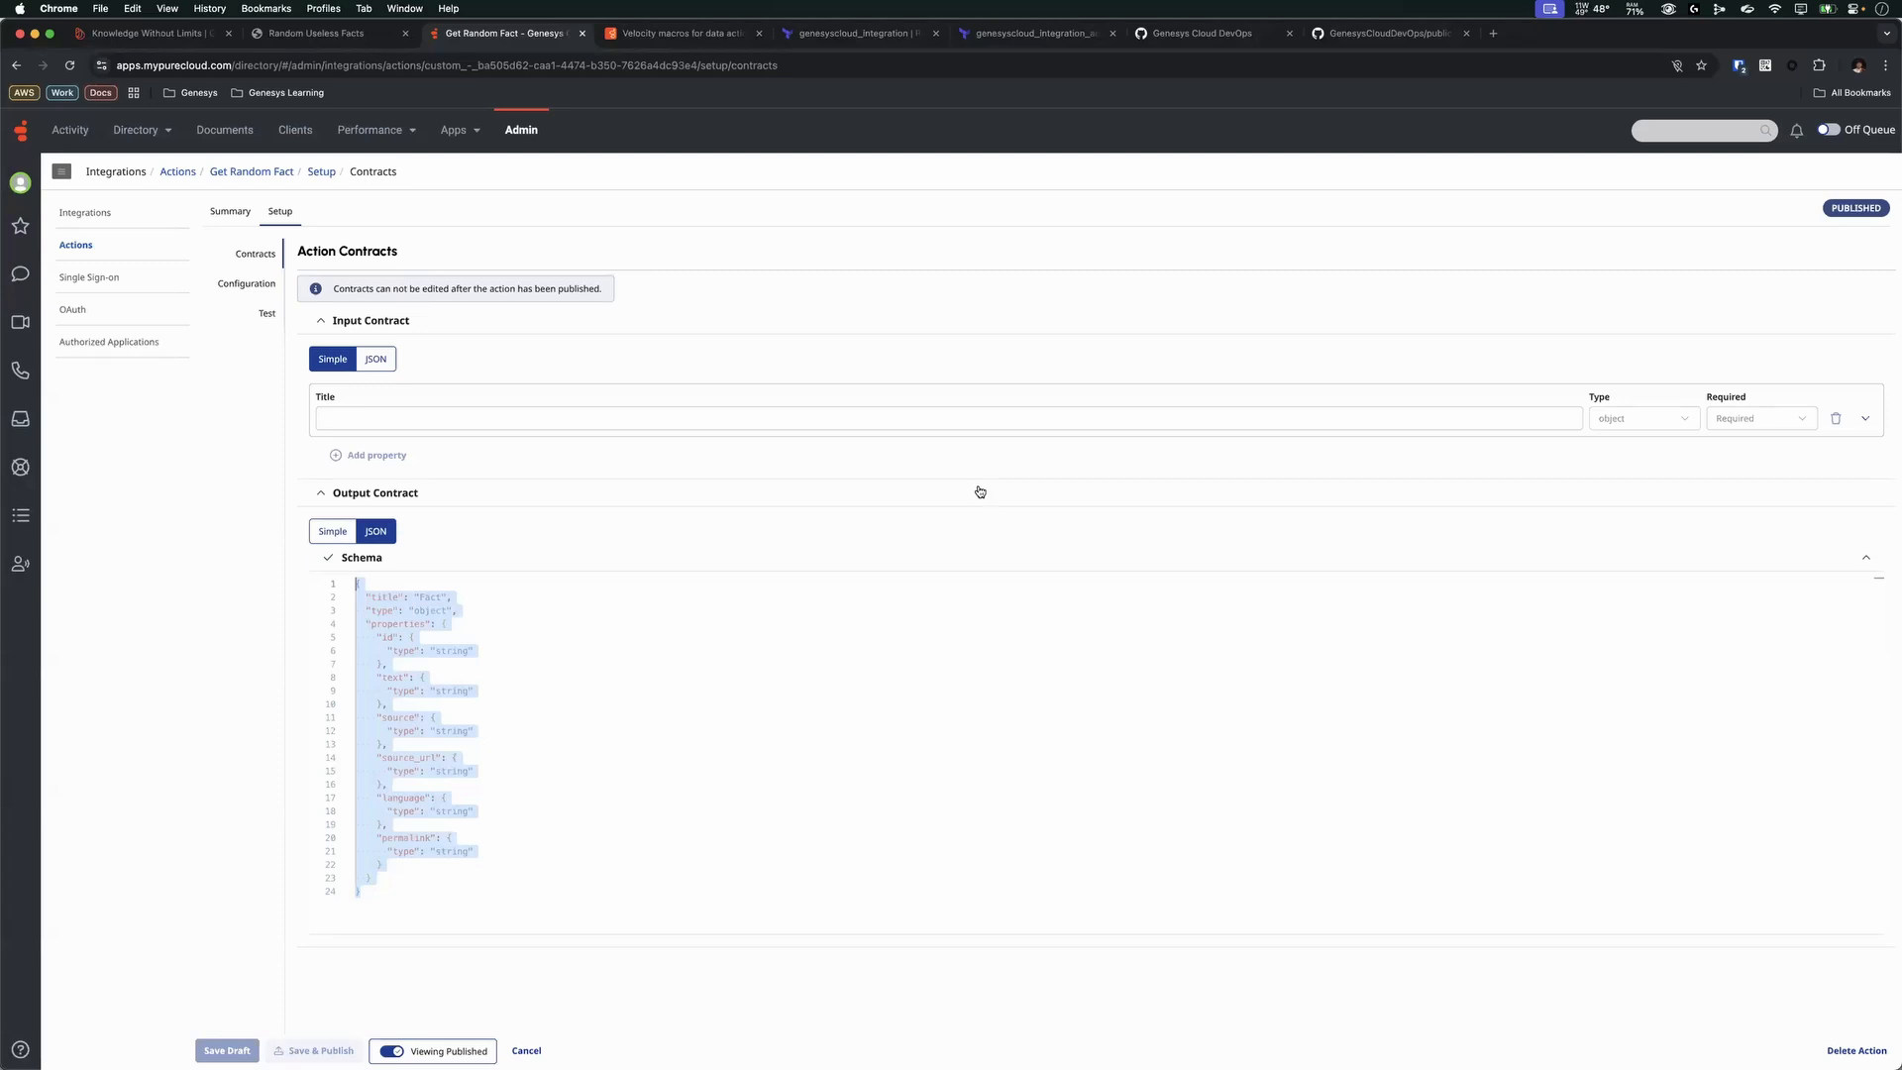
pyautogui.click(363, 363)
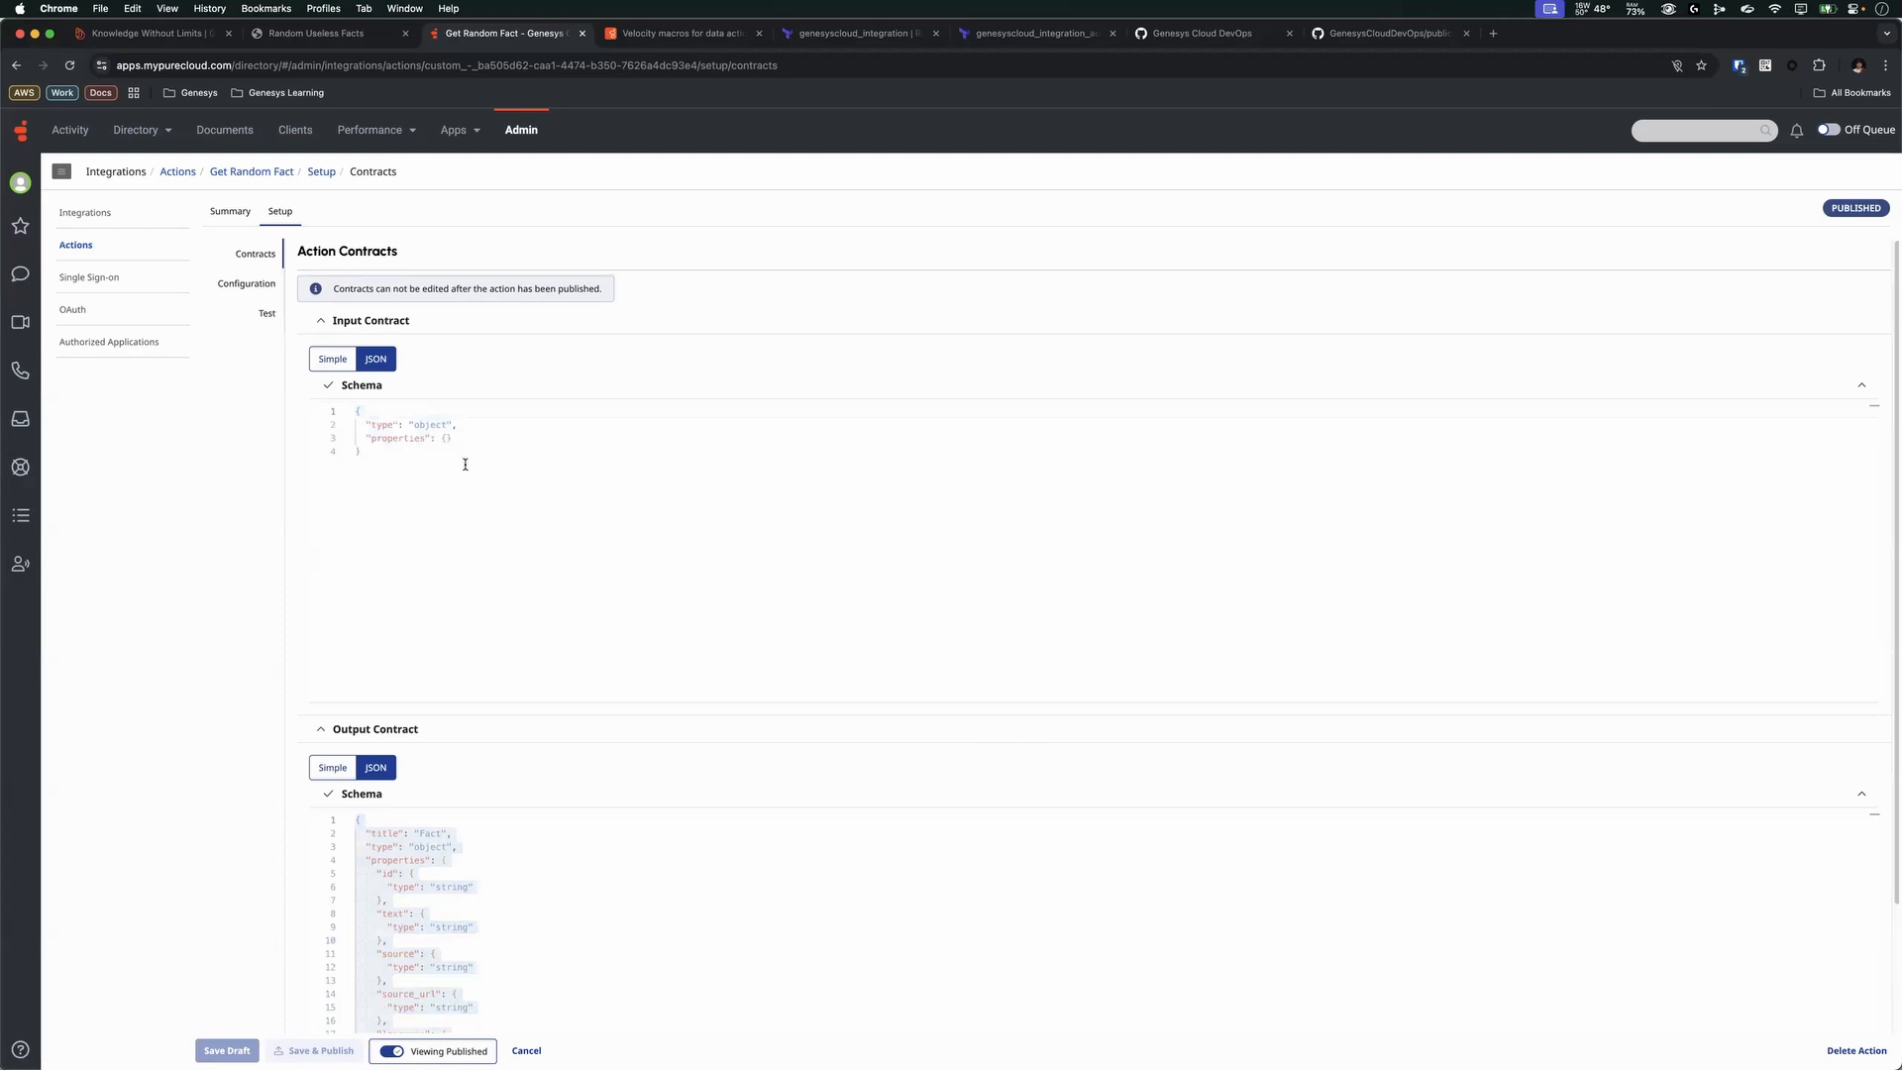
pyautogui.hotkey('ctrl', 'Up')
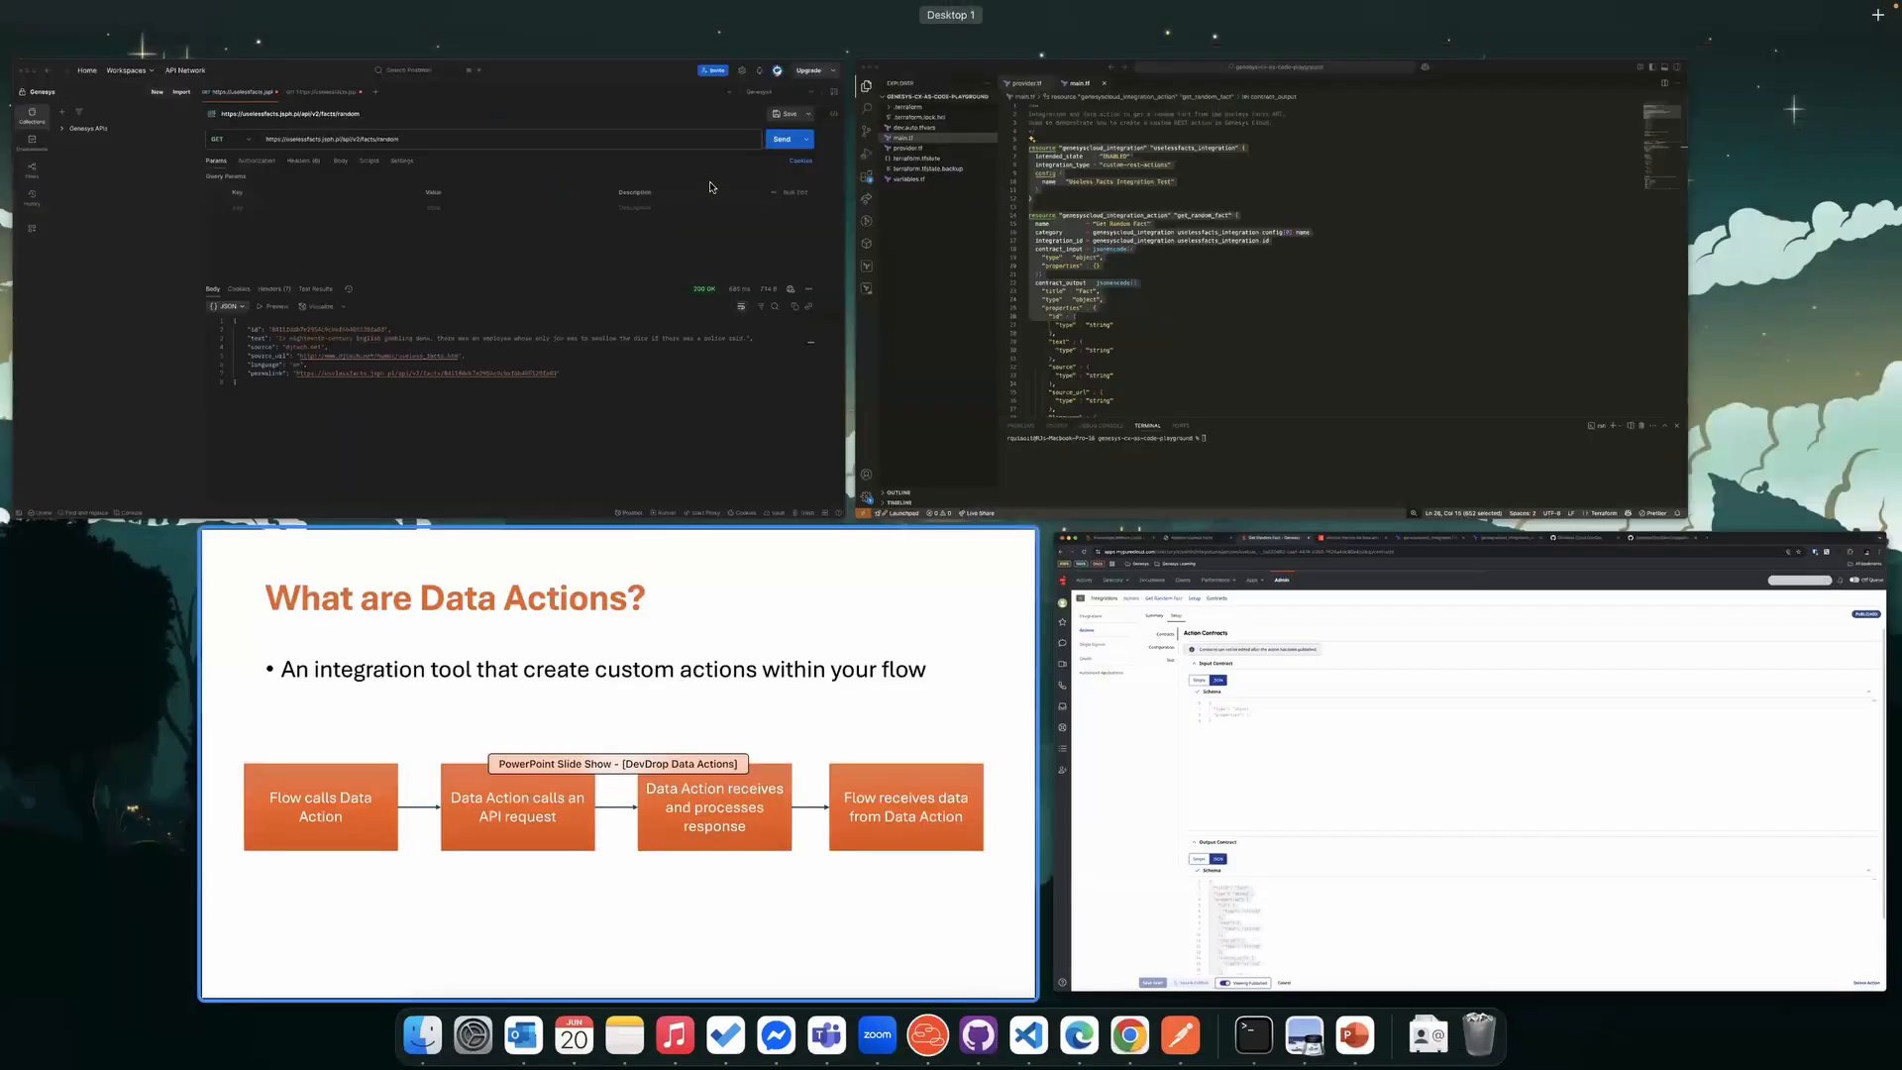
pyautogui.click(1278, 698)
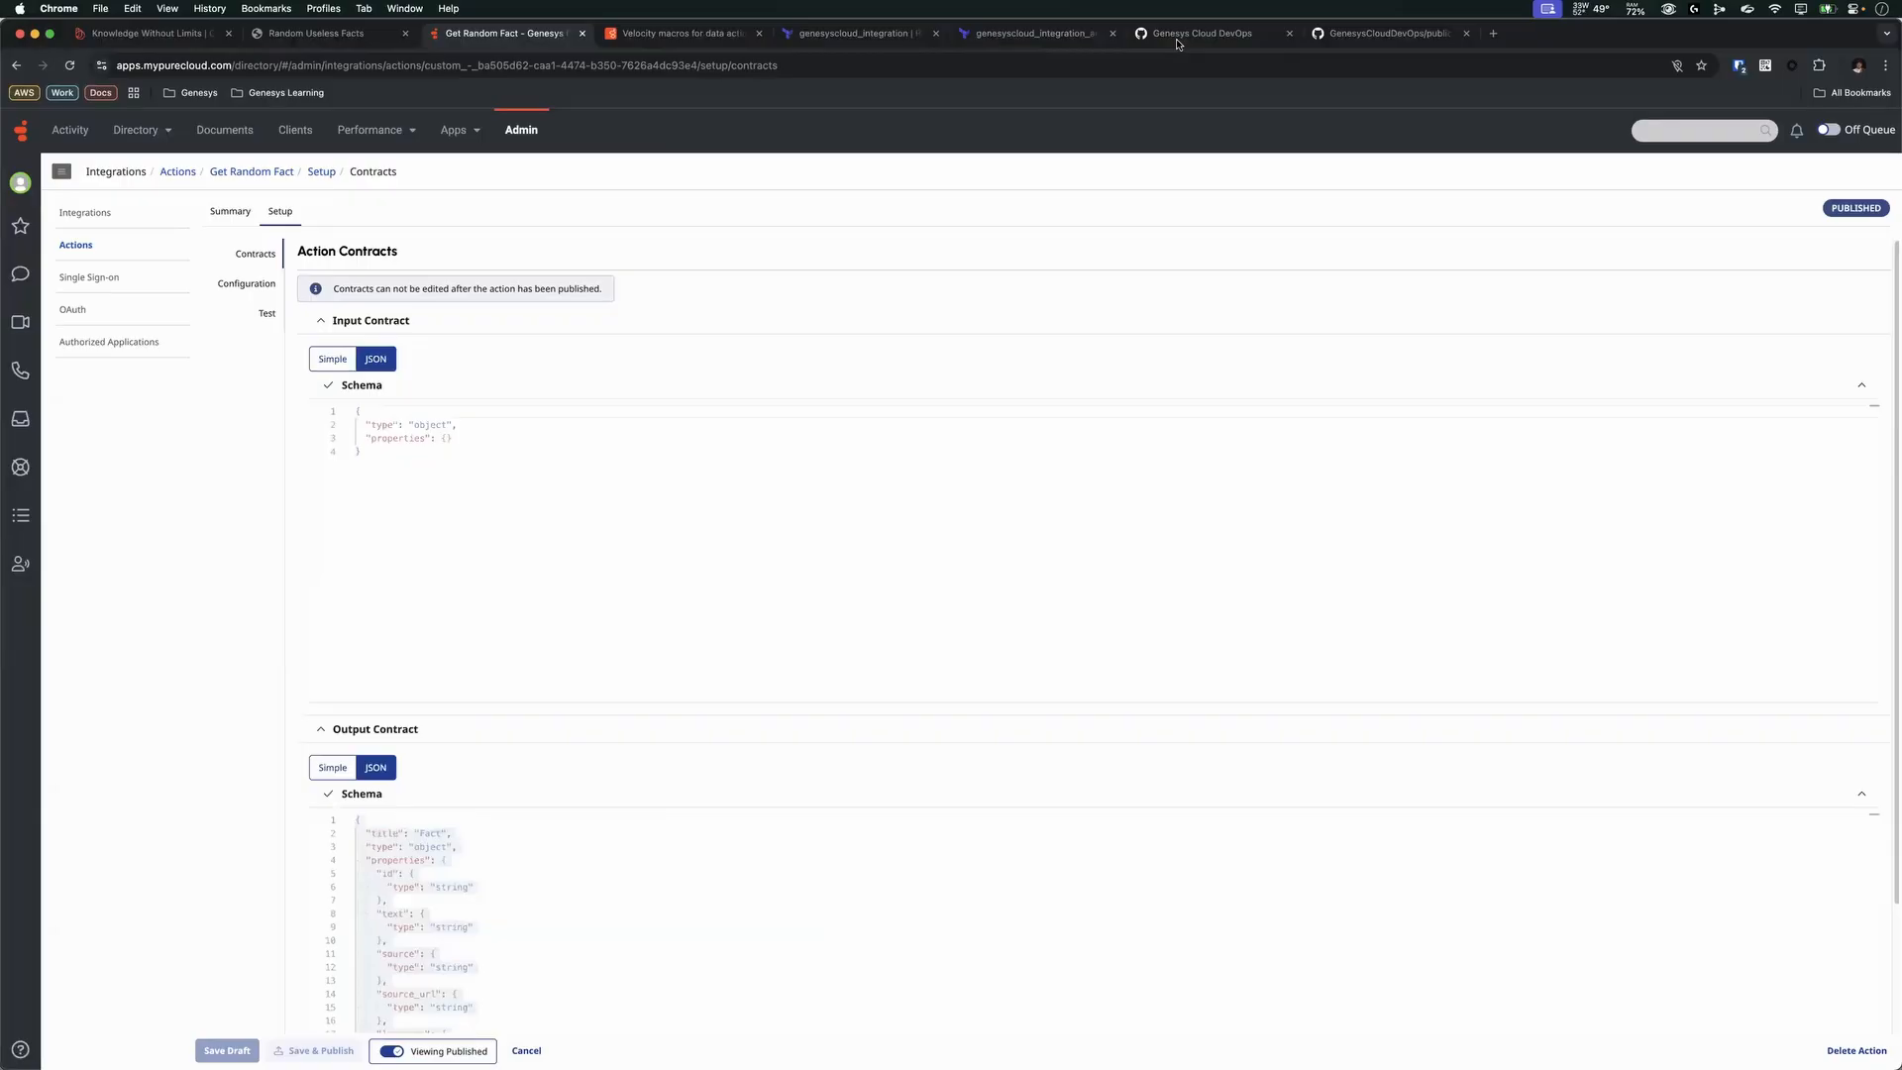
# - Return to the genesyscloud_integration_action documentation and read the contract, timeout, config_request and config_response arguments, down to request_template's escaping note
pyautogui.click(1038, 40)
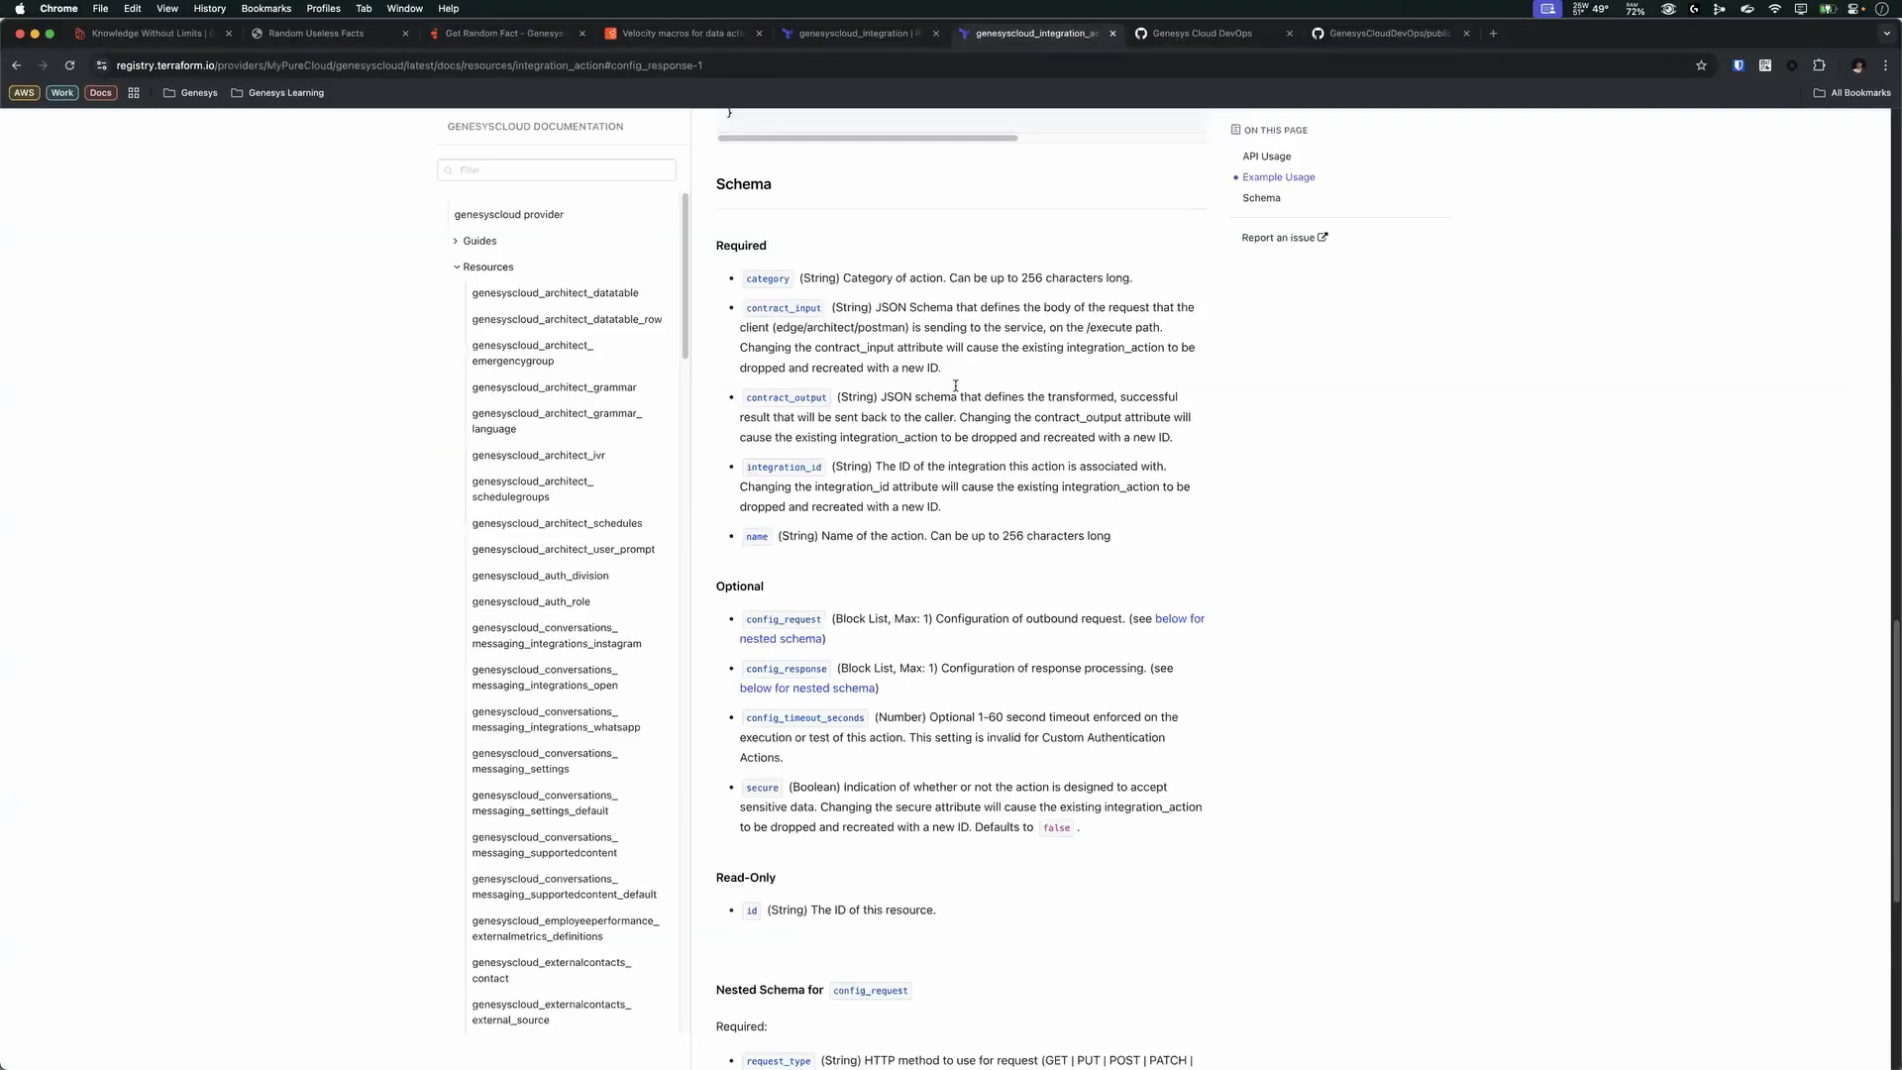
pyautogui.scroll(-1, 957, 387)
pyautogui.scroll(-3, 957, 401)
pyautogui.scroll(3, 892, 347)
pyautogui.scroll(-1, 832, 287)
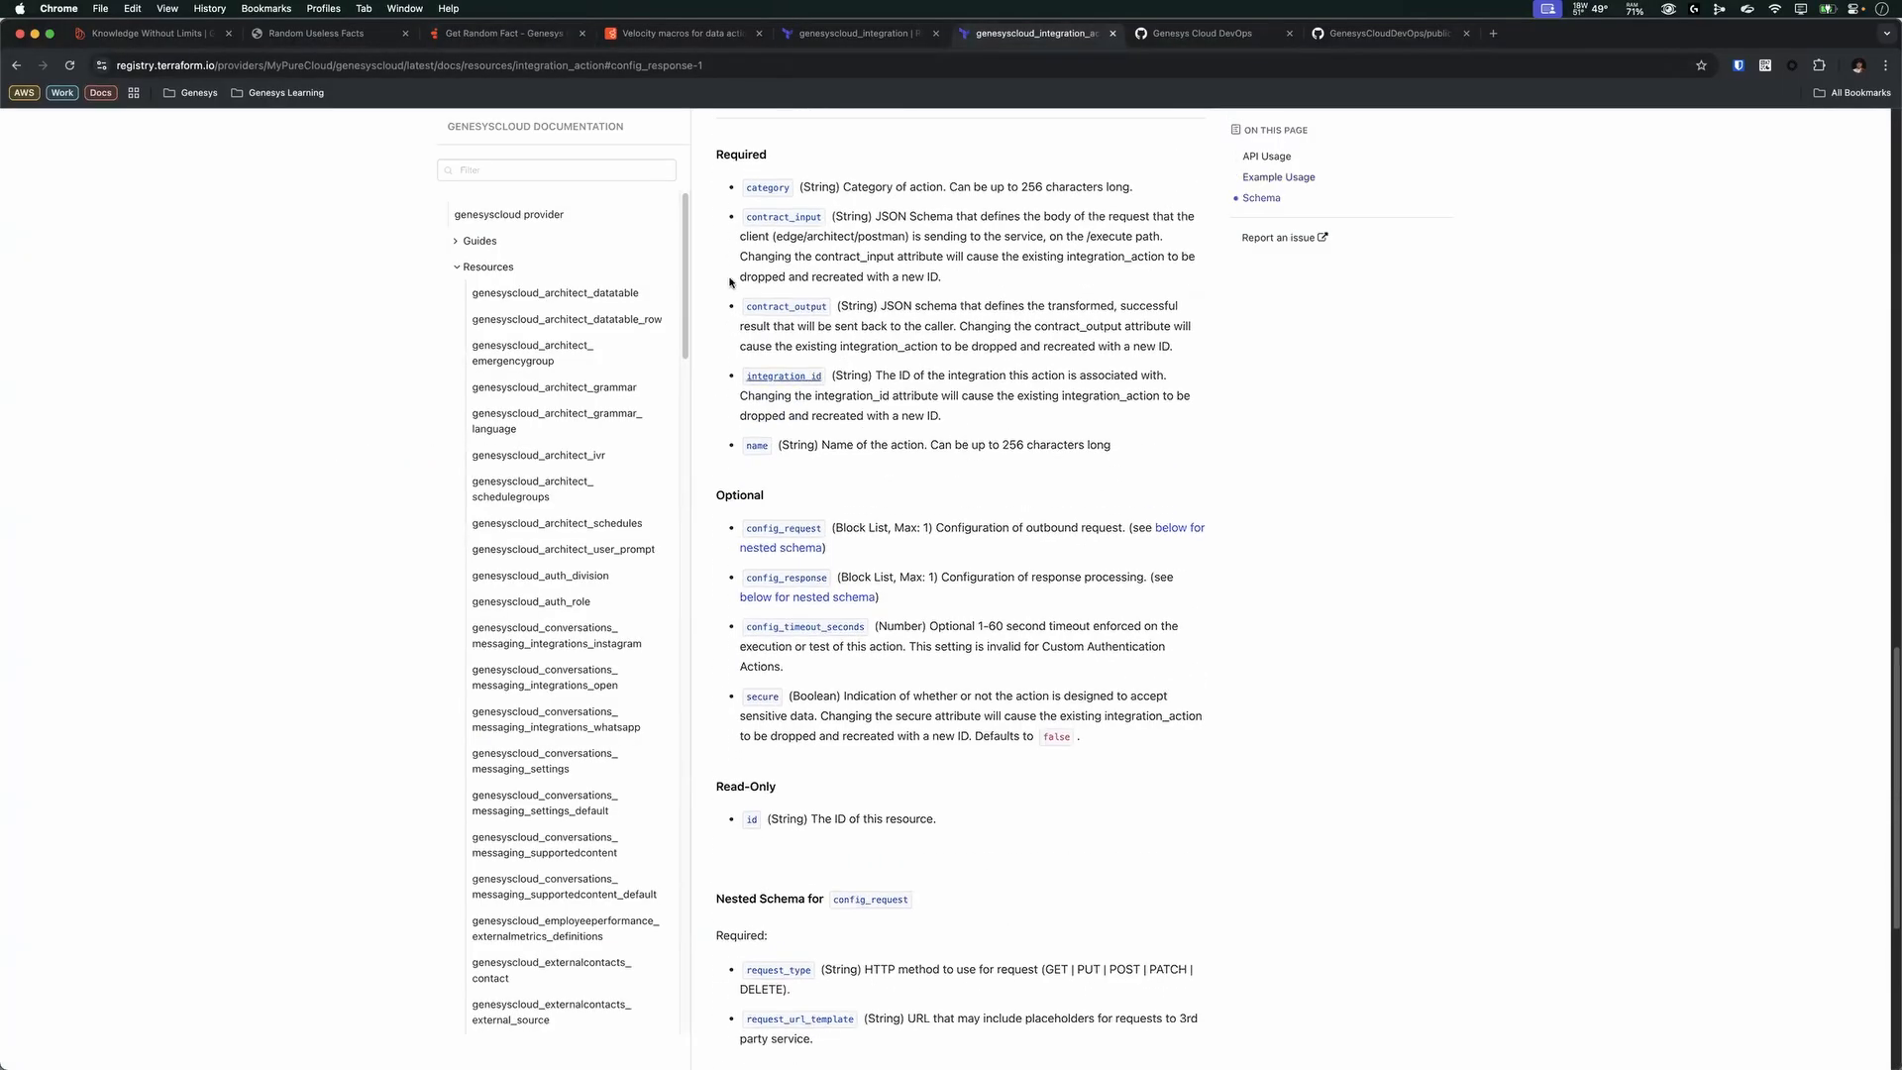
pyautogui.scroll(1, 830, 283)
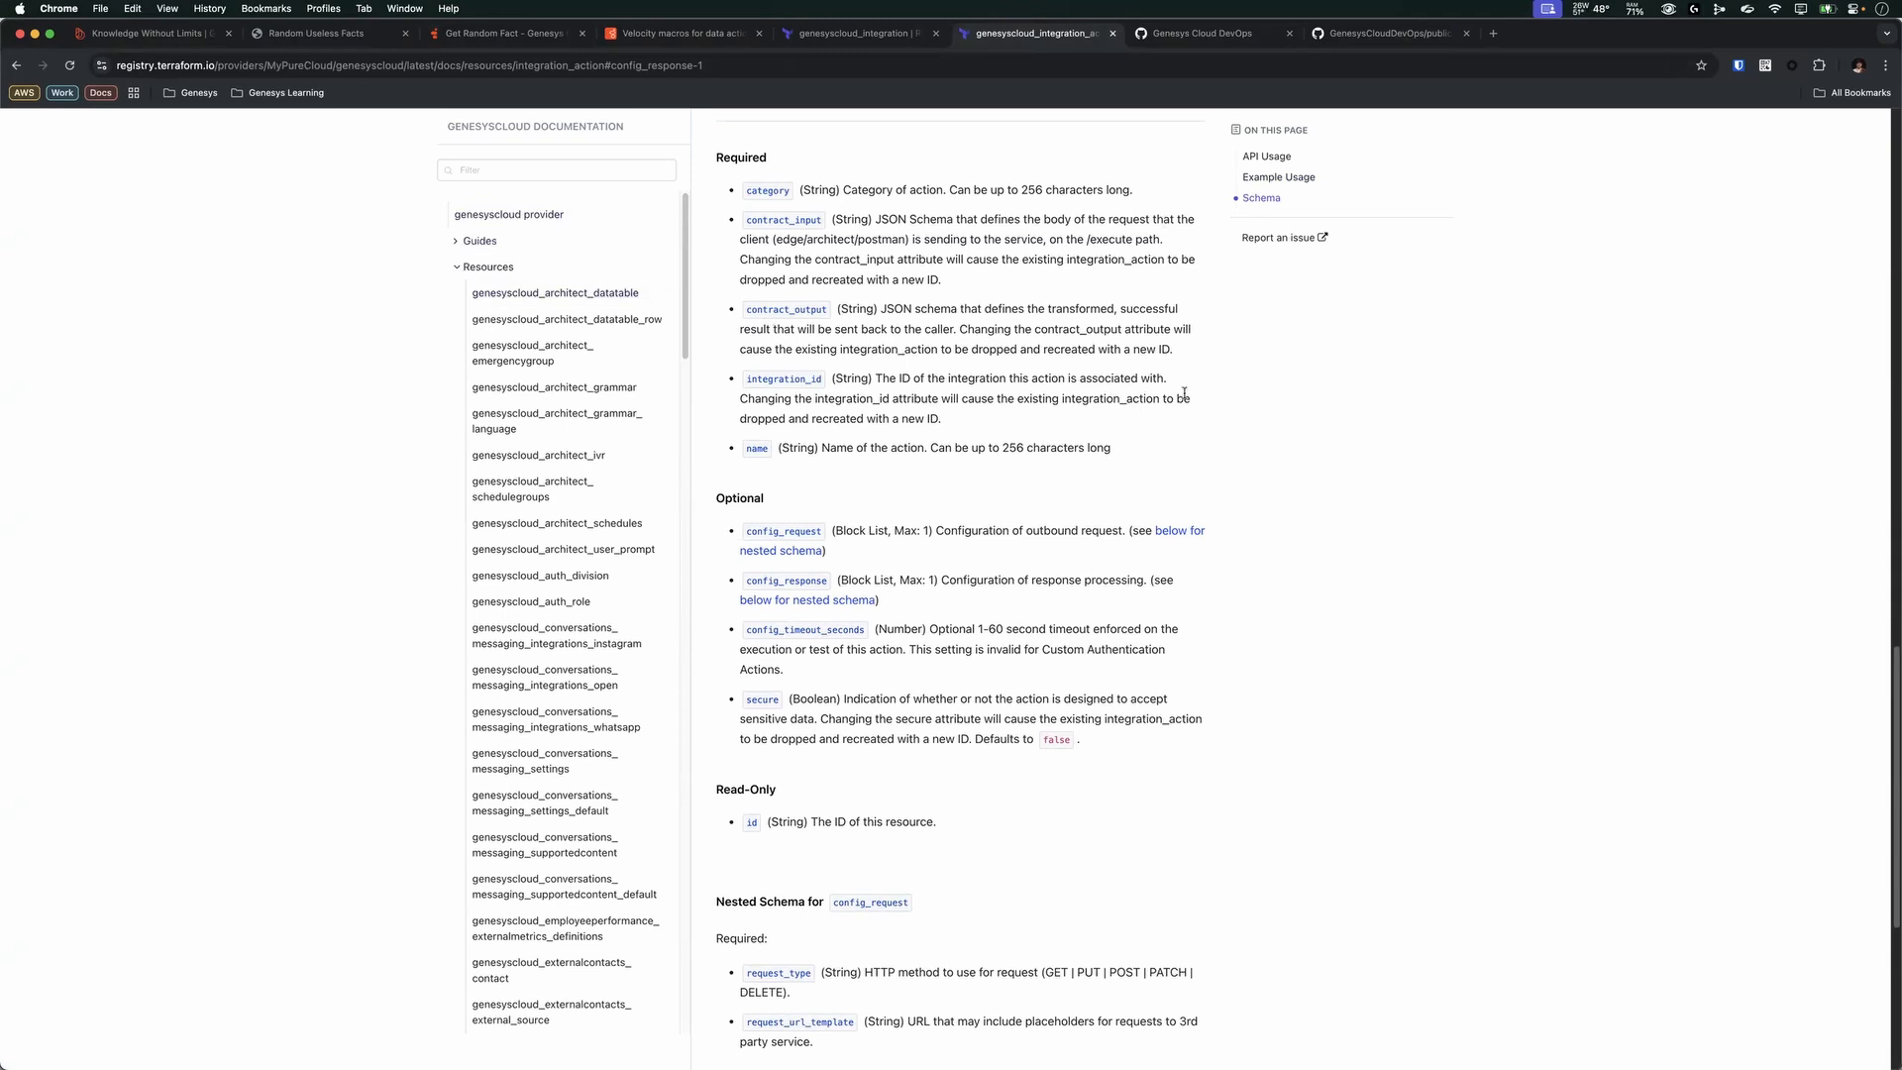
pyautogui.scroll(10, 933, 372)
pyautogui.scroll(-10, 898, 343)
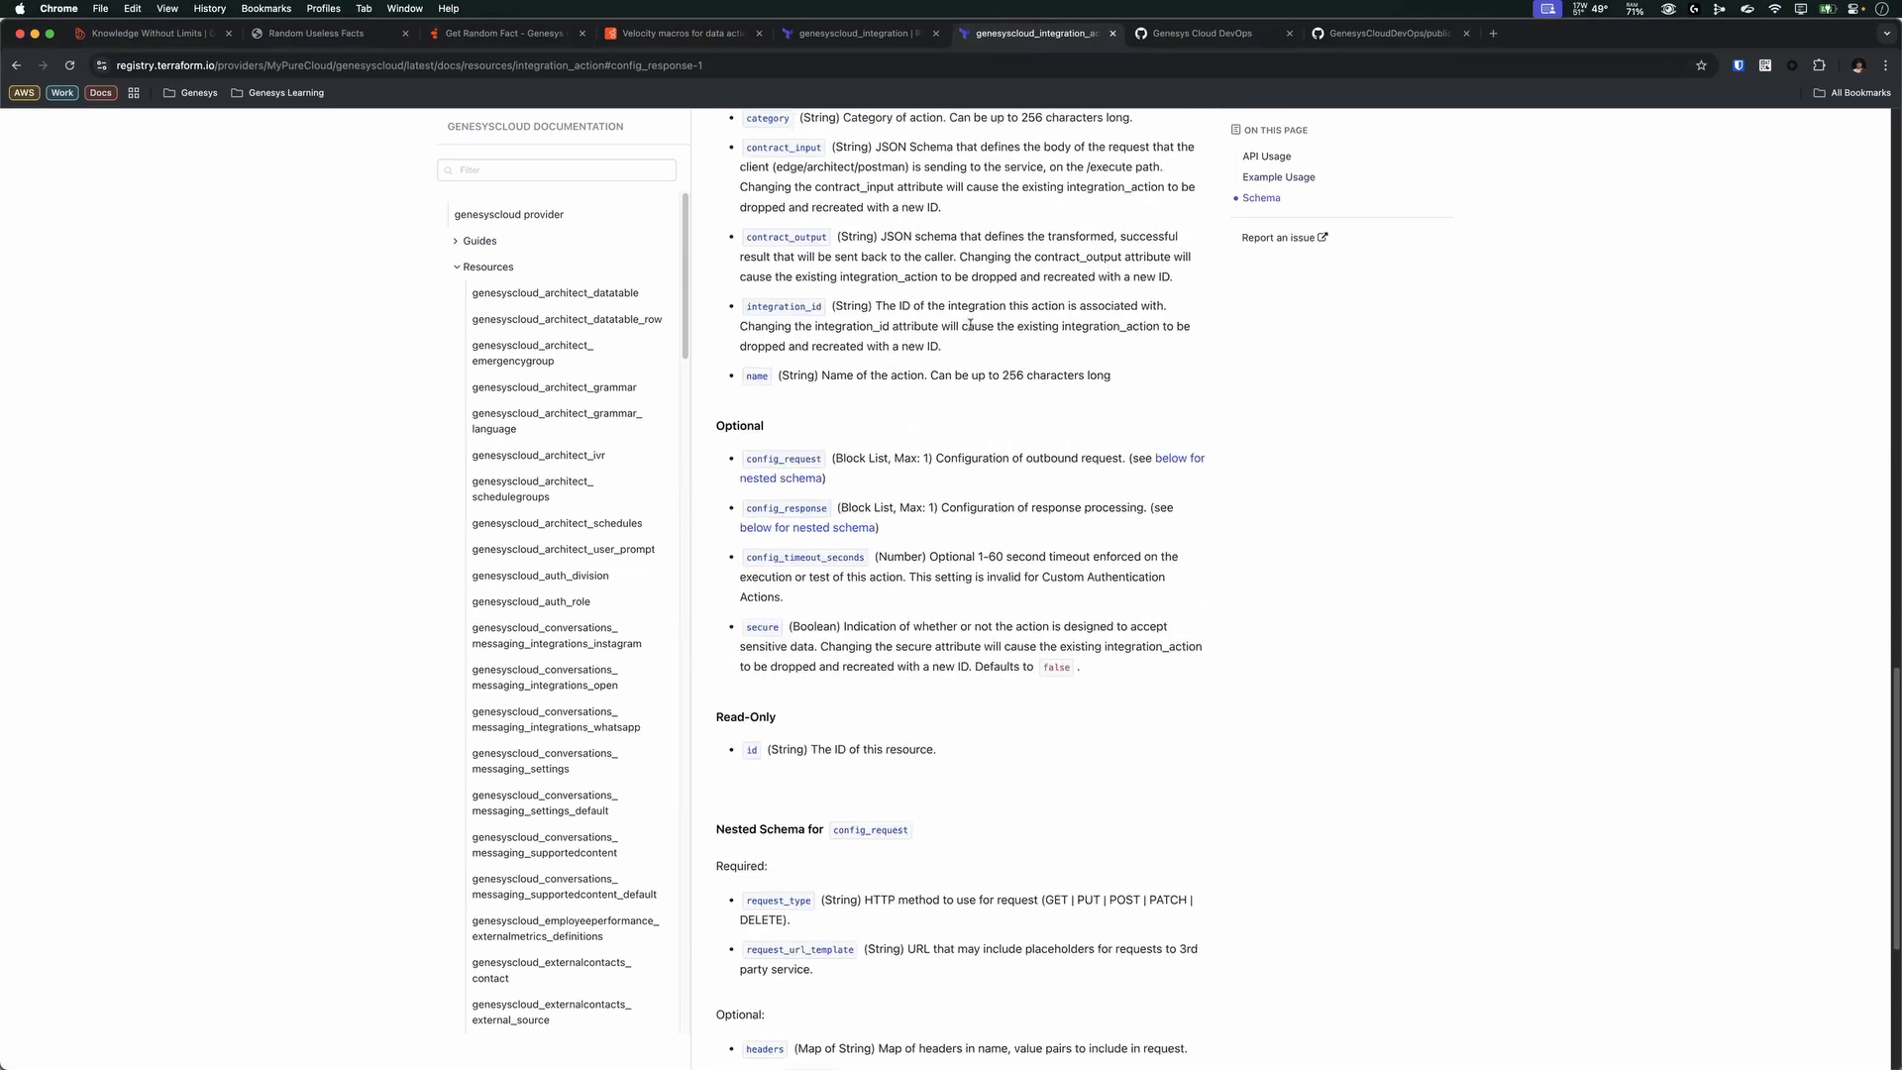
pyautogui.scroll(-5, 1018, 337)
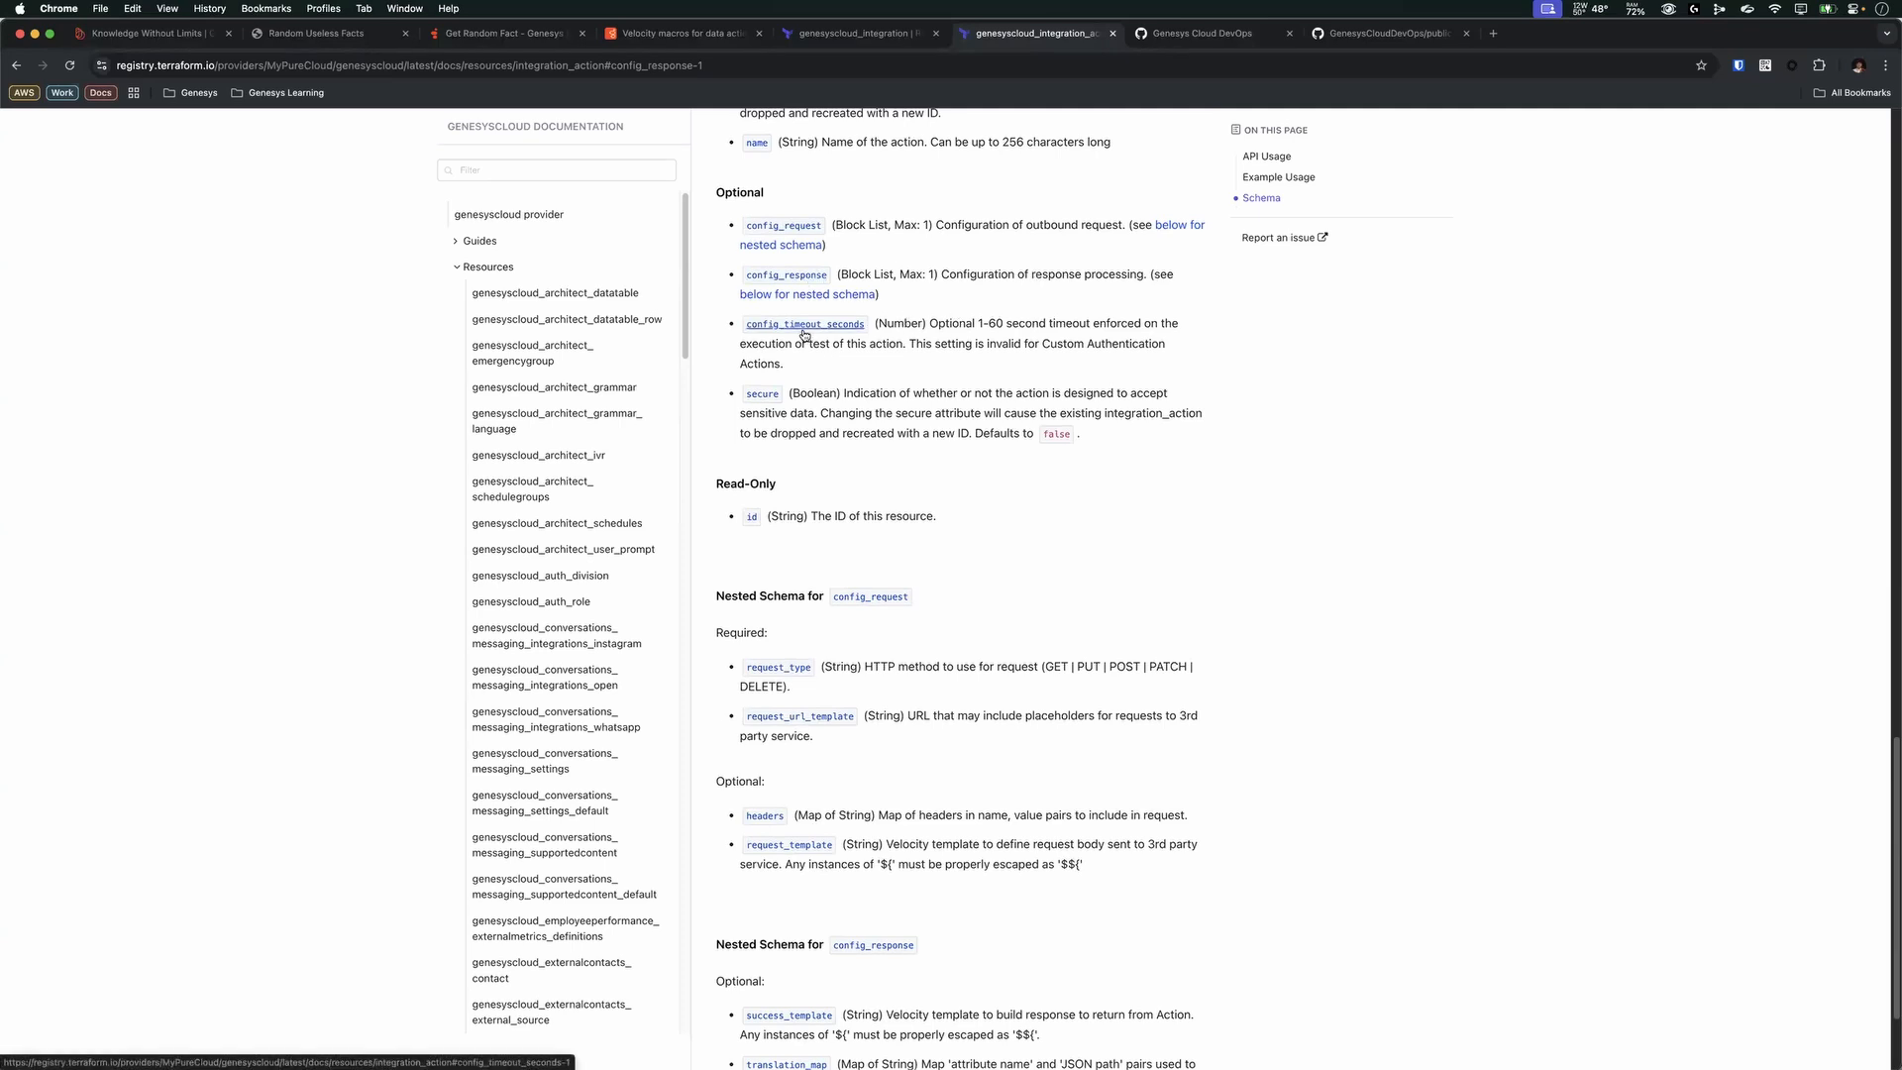
pyautogui.scroll(-3, 946, 393)
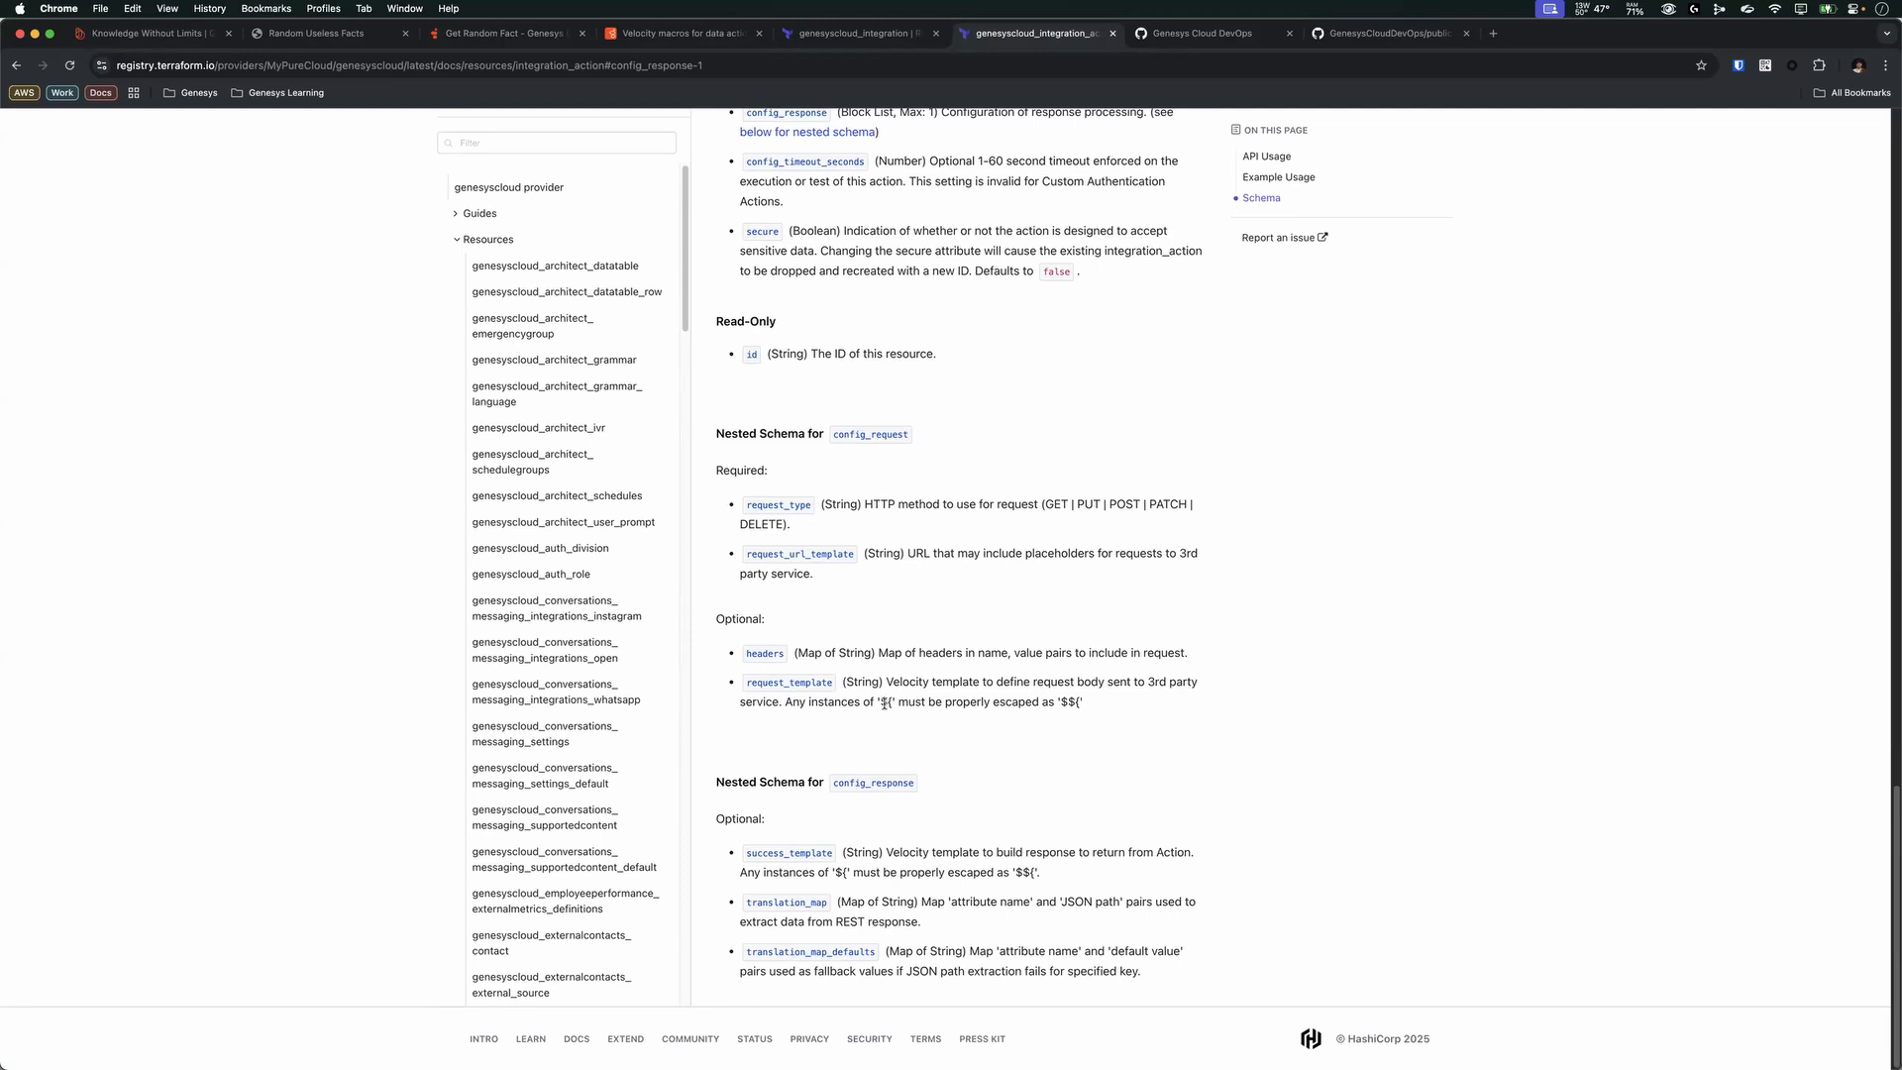
pyautogui.moveTo(883, 704); pyautogui.dragTo(886, 704)
# - Open the Get Random Fact action's configuration and highlight the start of the successTemplate expression in the response
pyautogui.click(510, 37)
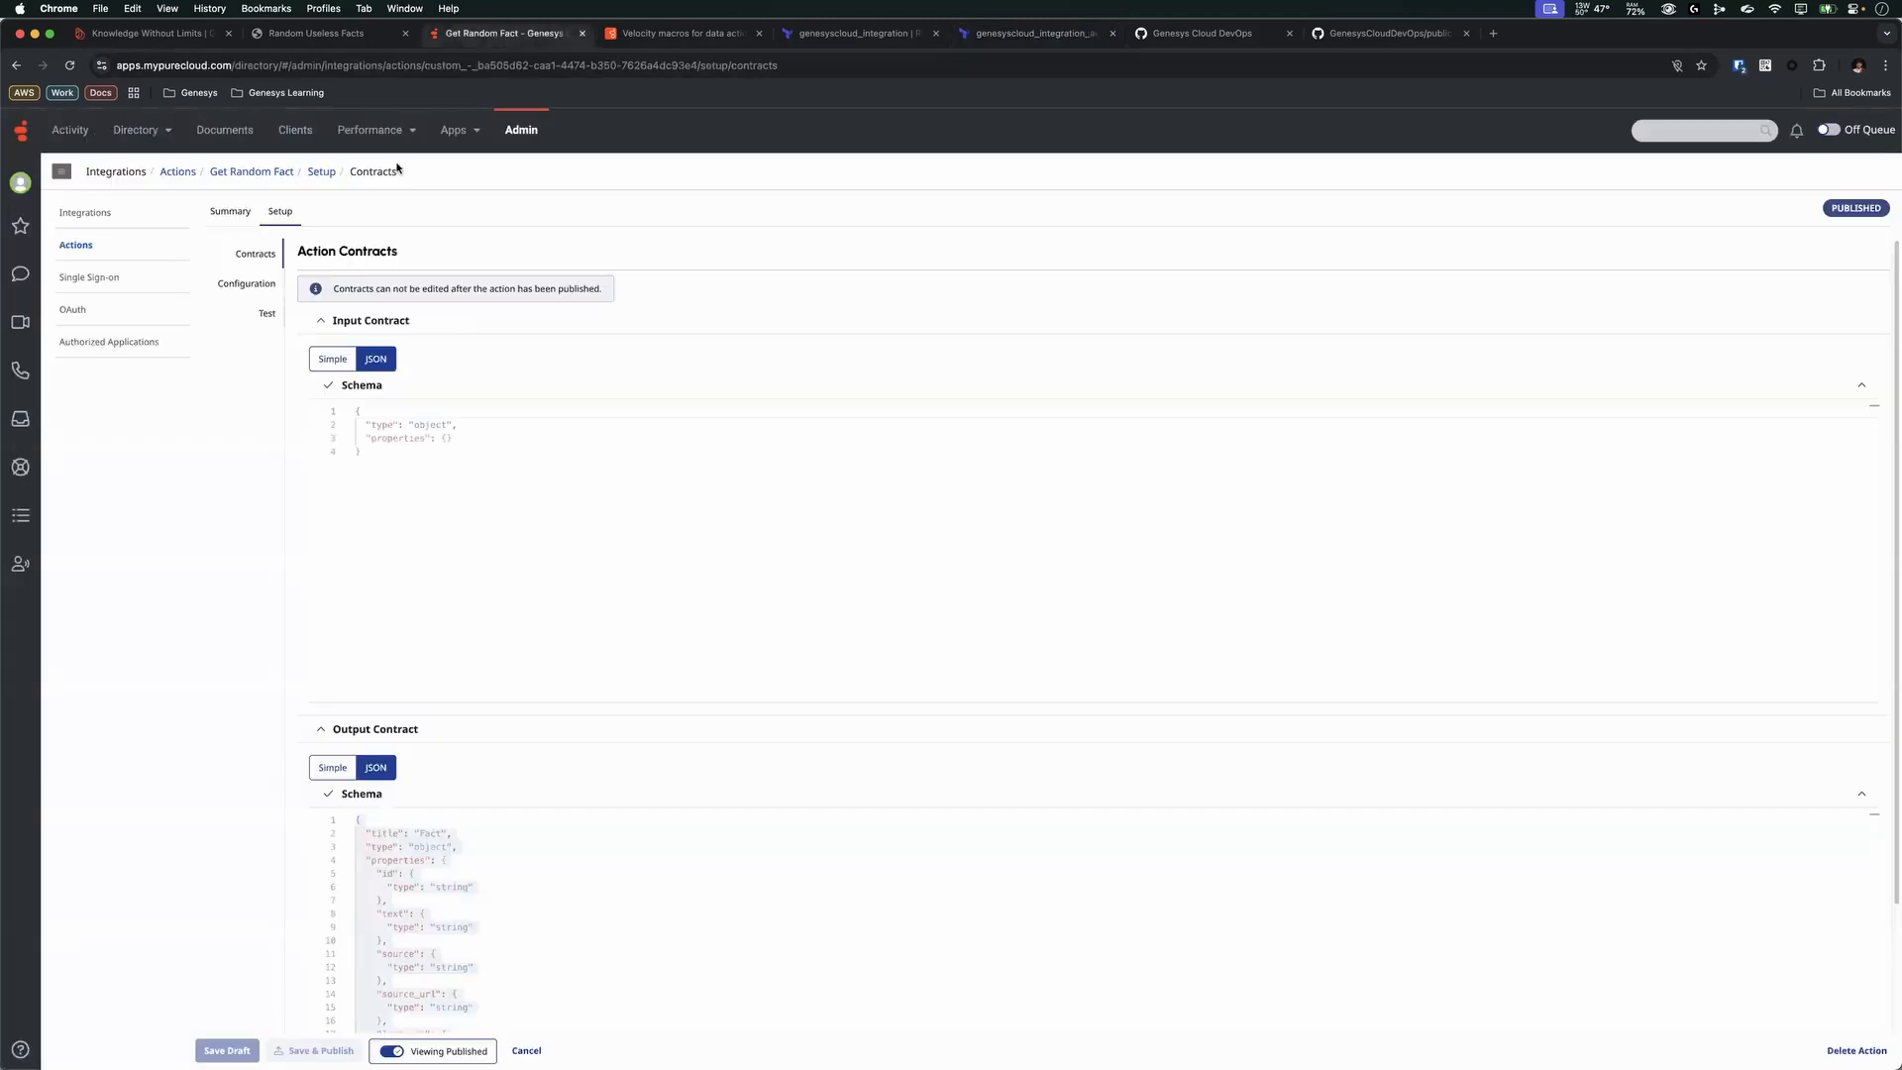
pyautogui.click(248, 283)
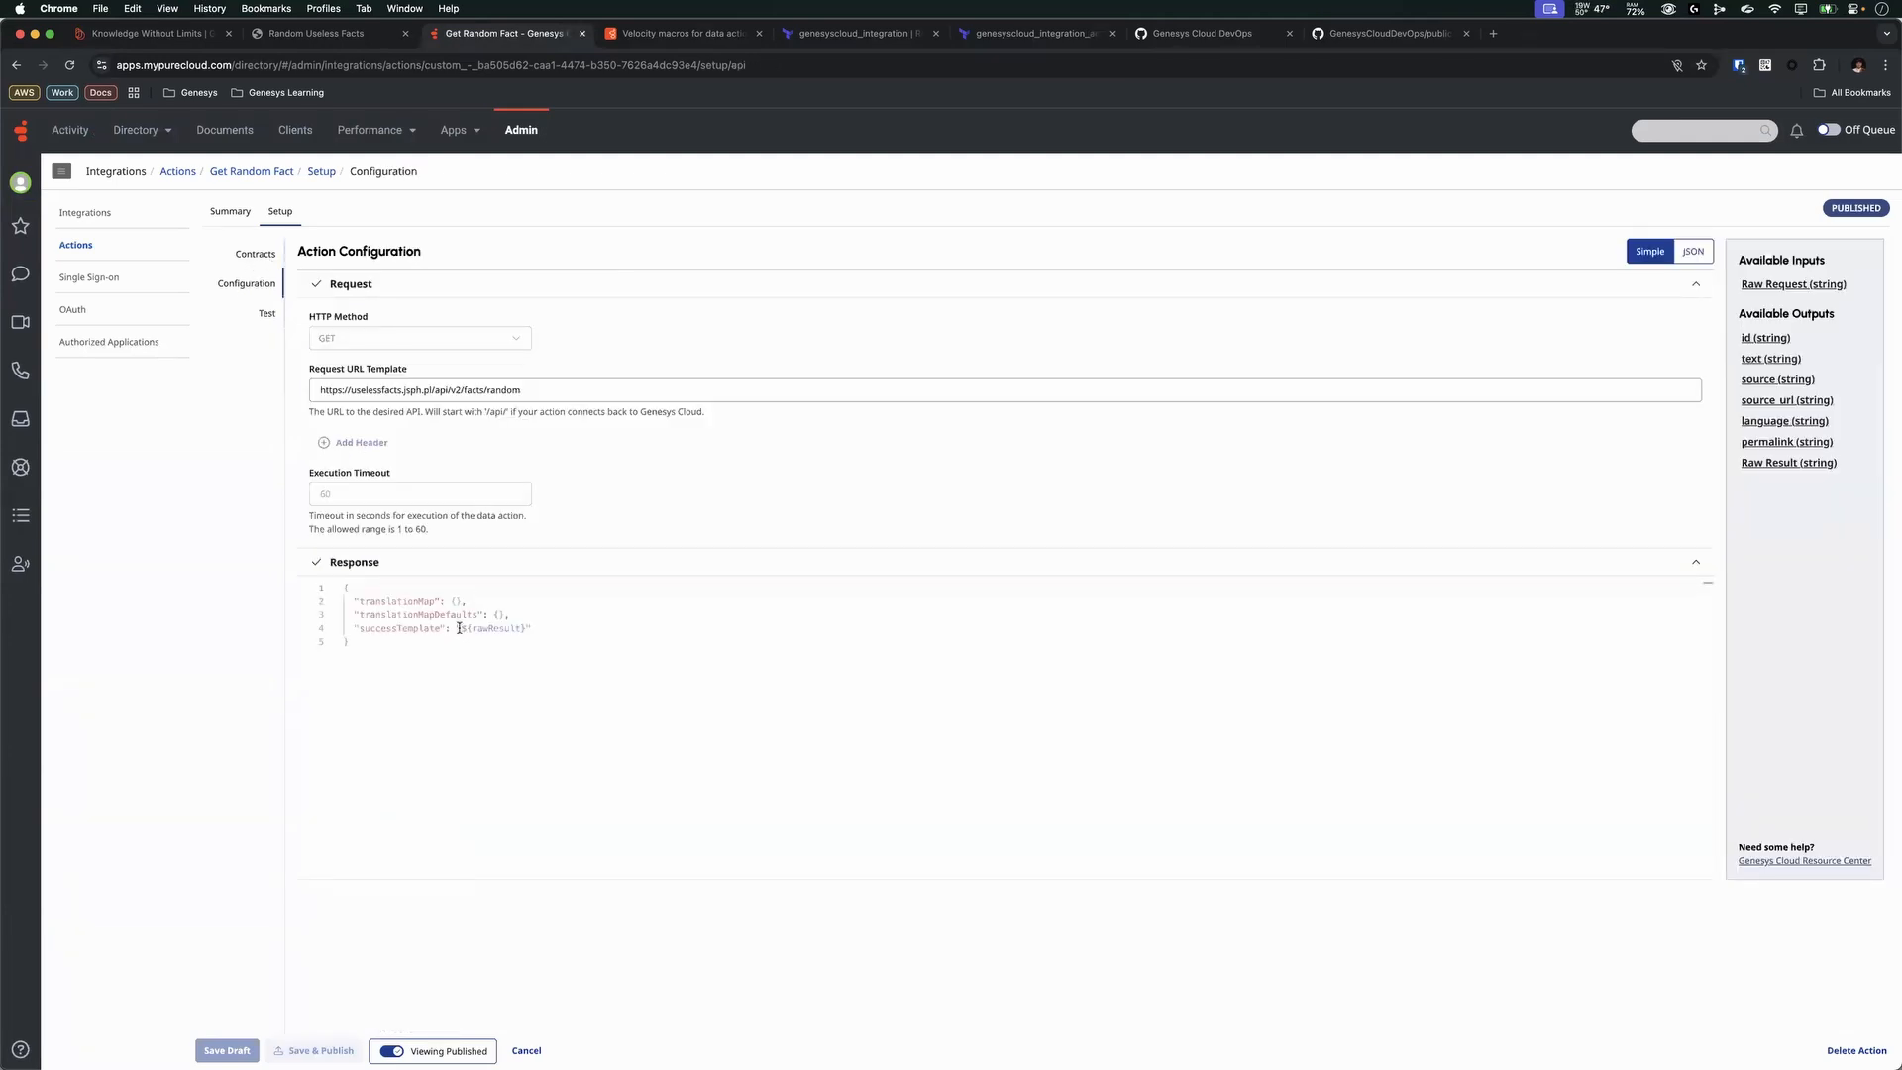
pyautogui.moveTo(461, 627); pyautogui.dragTo(466, 627)
# - Highlight the '${' and '$${' escaping rule for request_template in the genesyscloud_integration_action documentation, and return to the genesyscloud_integration page
pyautogui.click(997, 36)
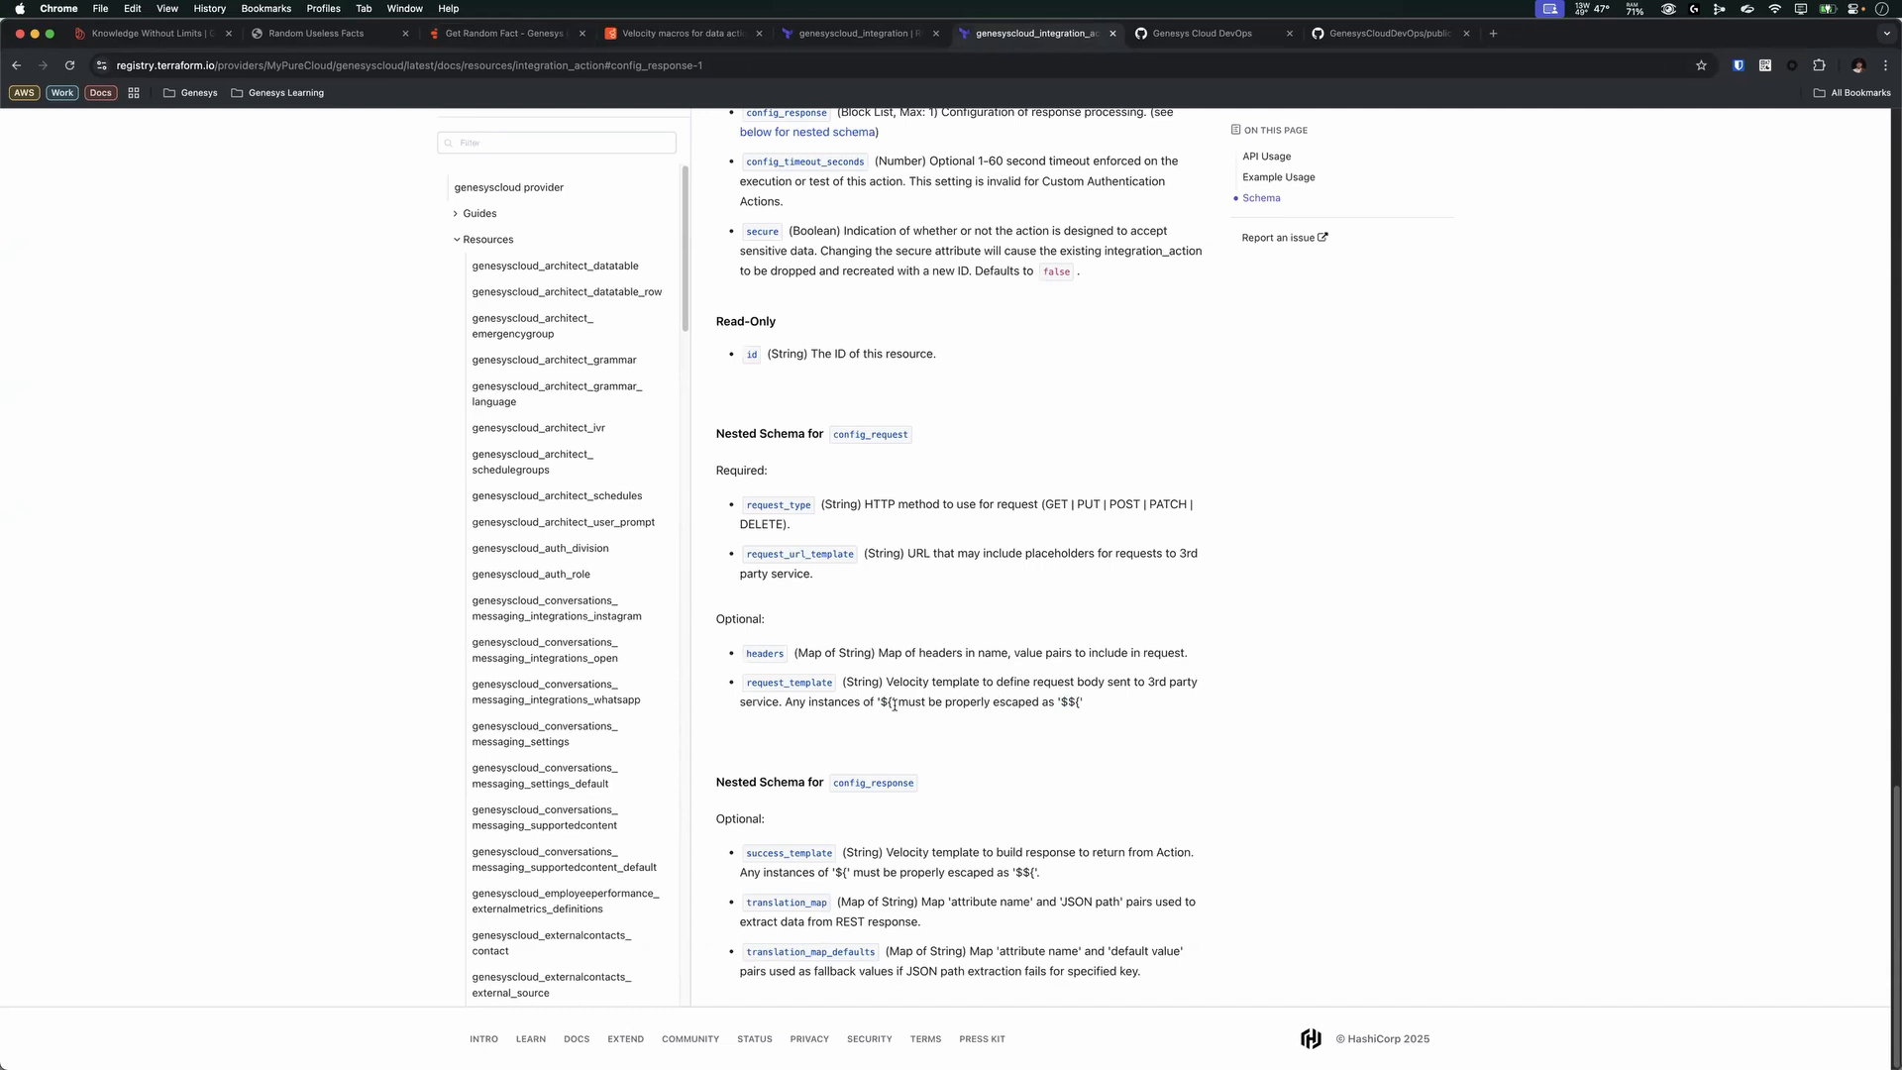
pyautogui.moveTo(881, 702); pyautogui.dragTo(1069, 701)
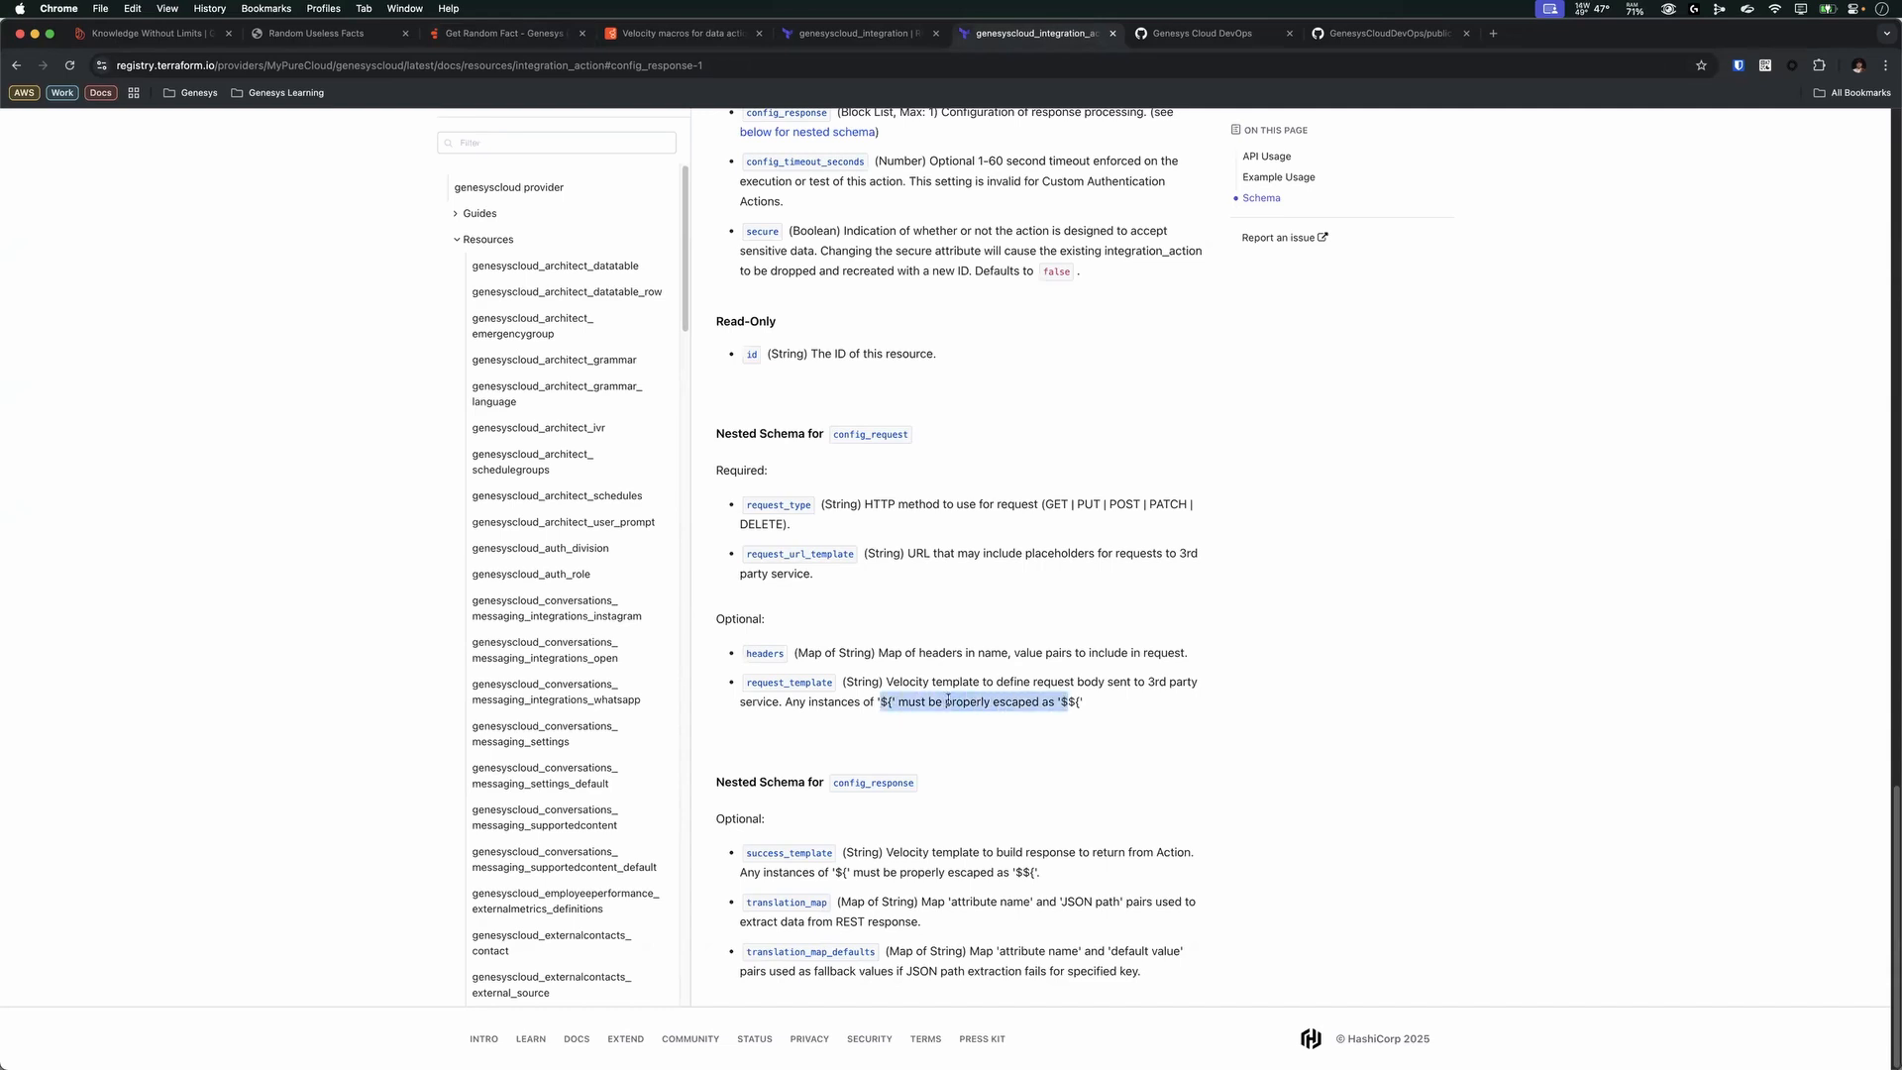
pyautogui.click(885, 701)
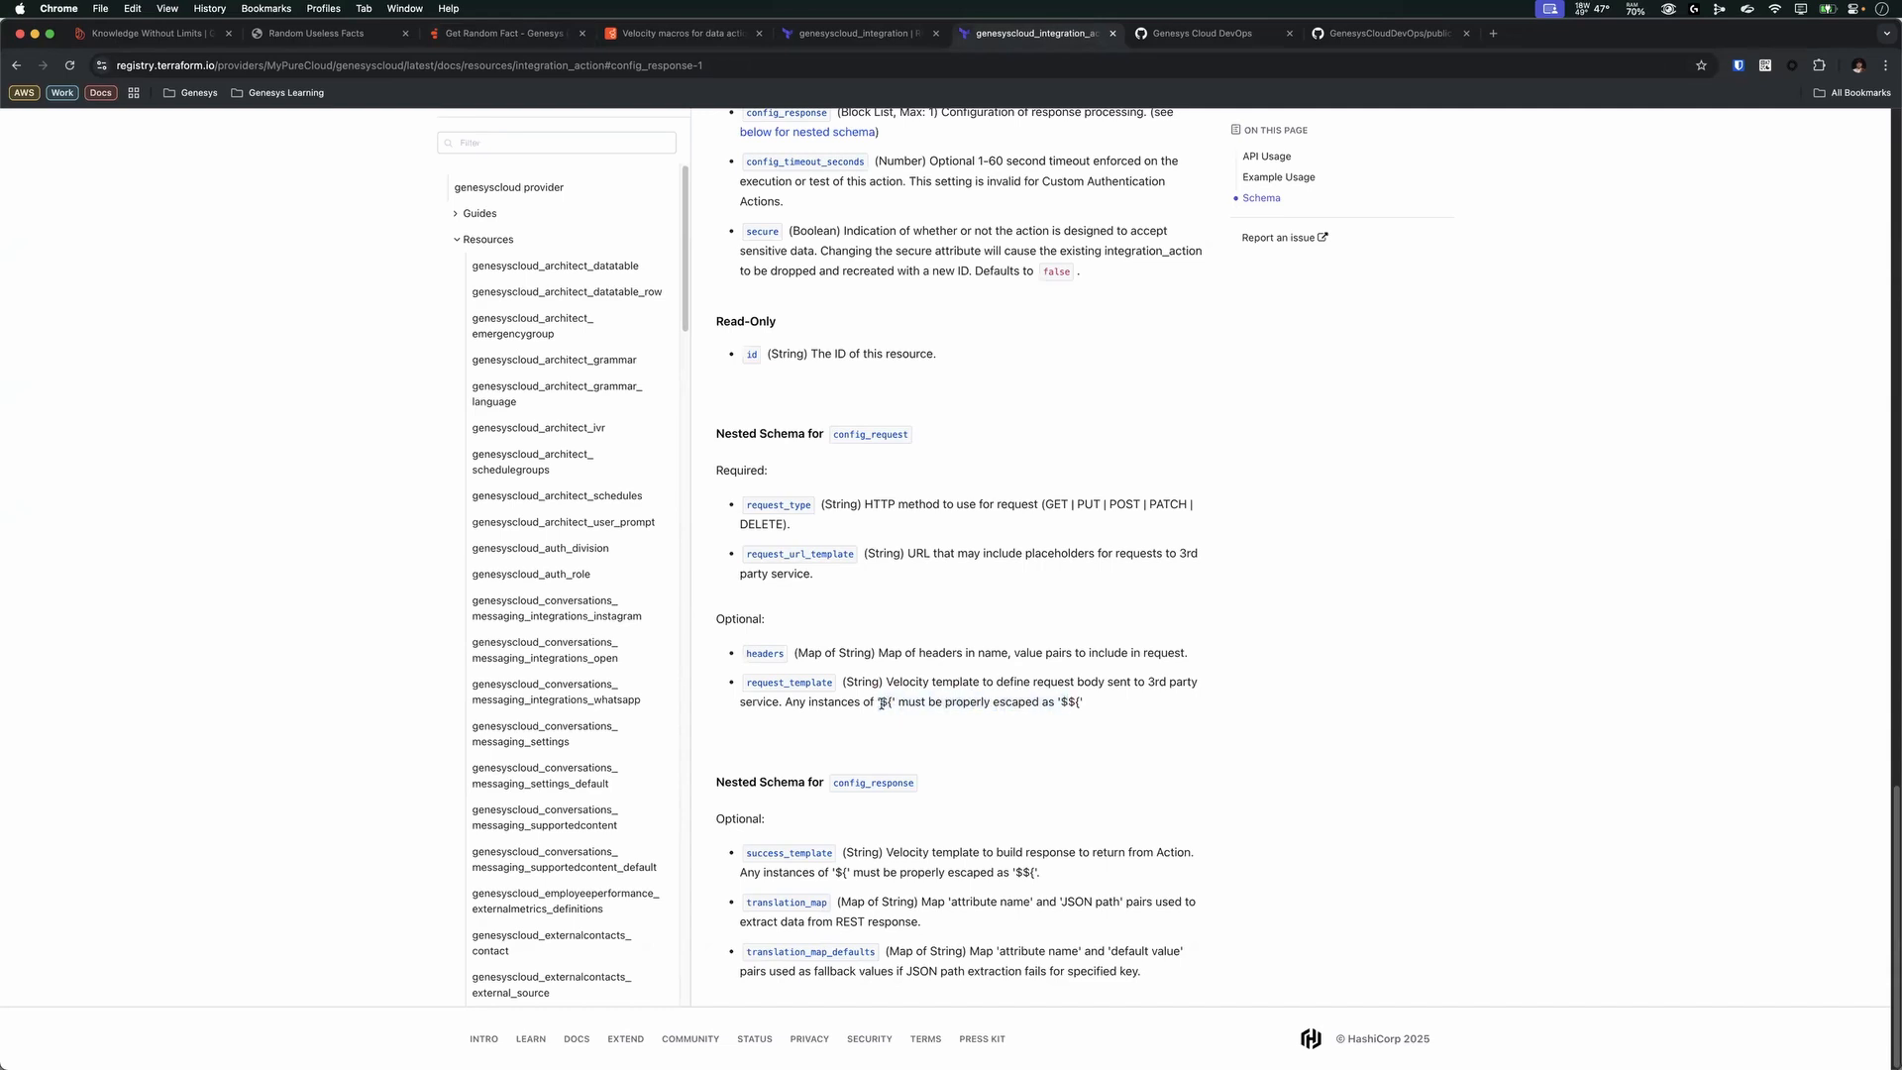
pyautogui.moveTo(880, 702); pyautogui.dragTo(888, 703)
pyautogui.click(971, 683)
pyautogui.moveTo(1062, 701); pyautogui.dragTo(1080, 700)
pyautogui.click(1193, 695)
pyautogui.click(858, 33)
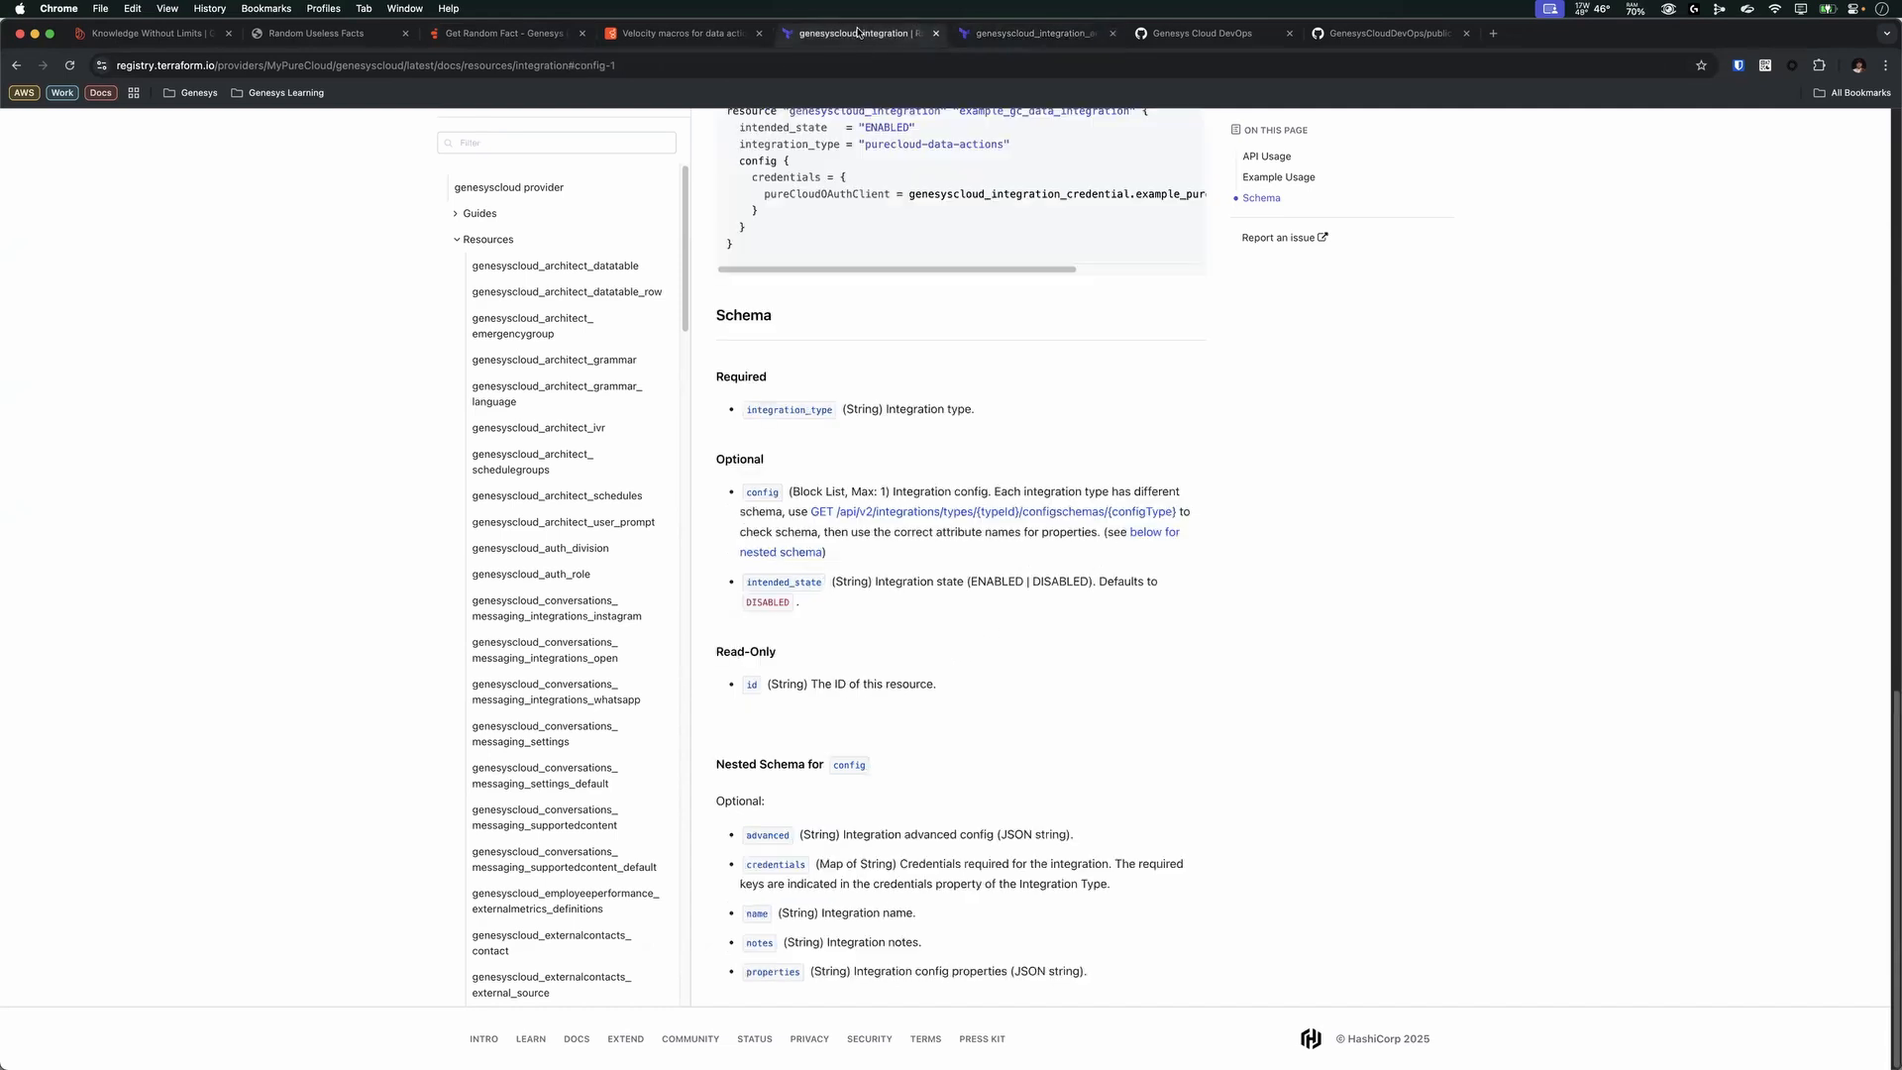
# - Return to the Get Random Fact action's configuration and highlight the whole response JSON
pyautogui.click(536, 35)
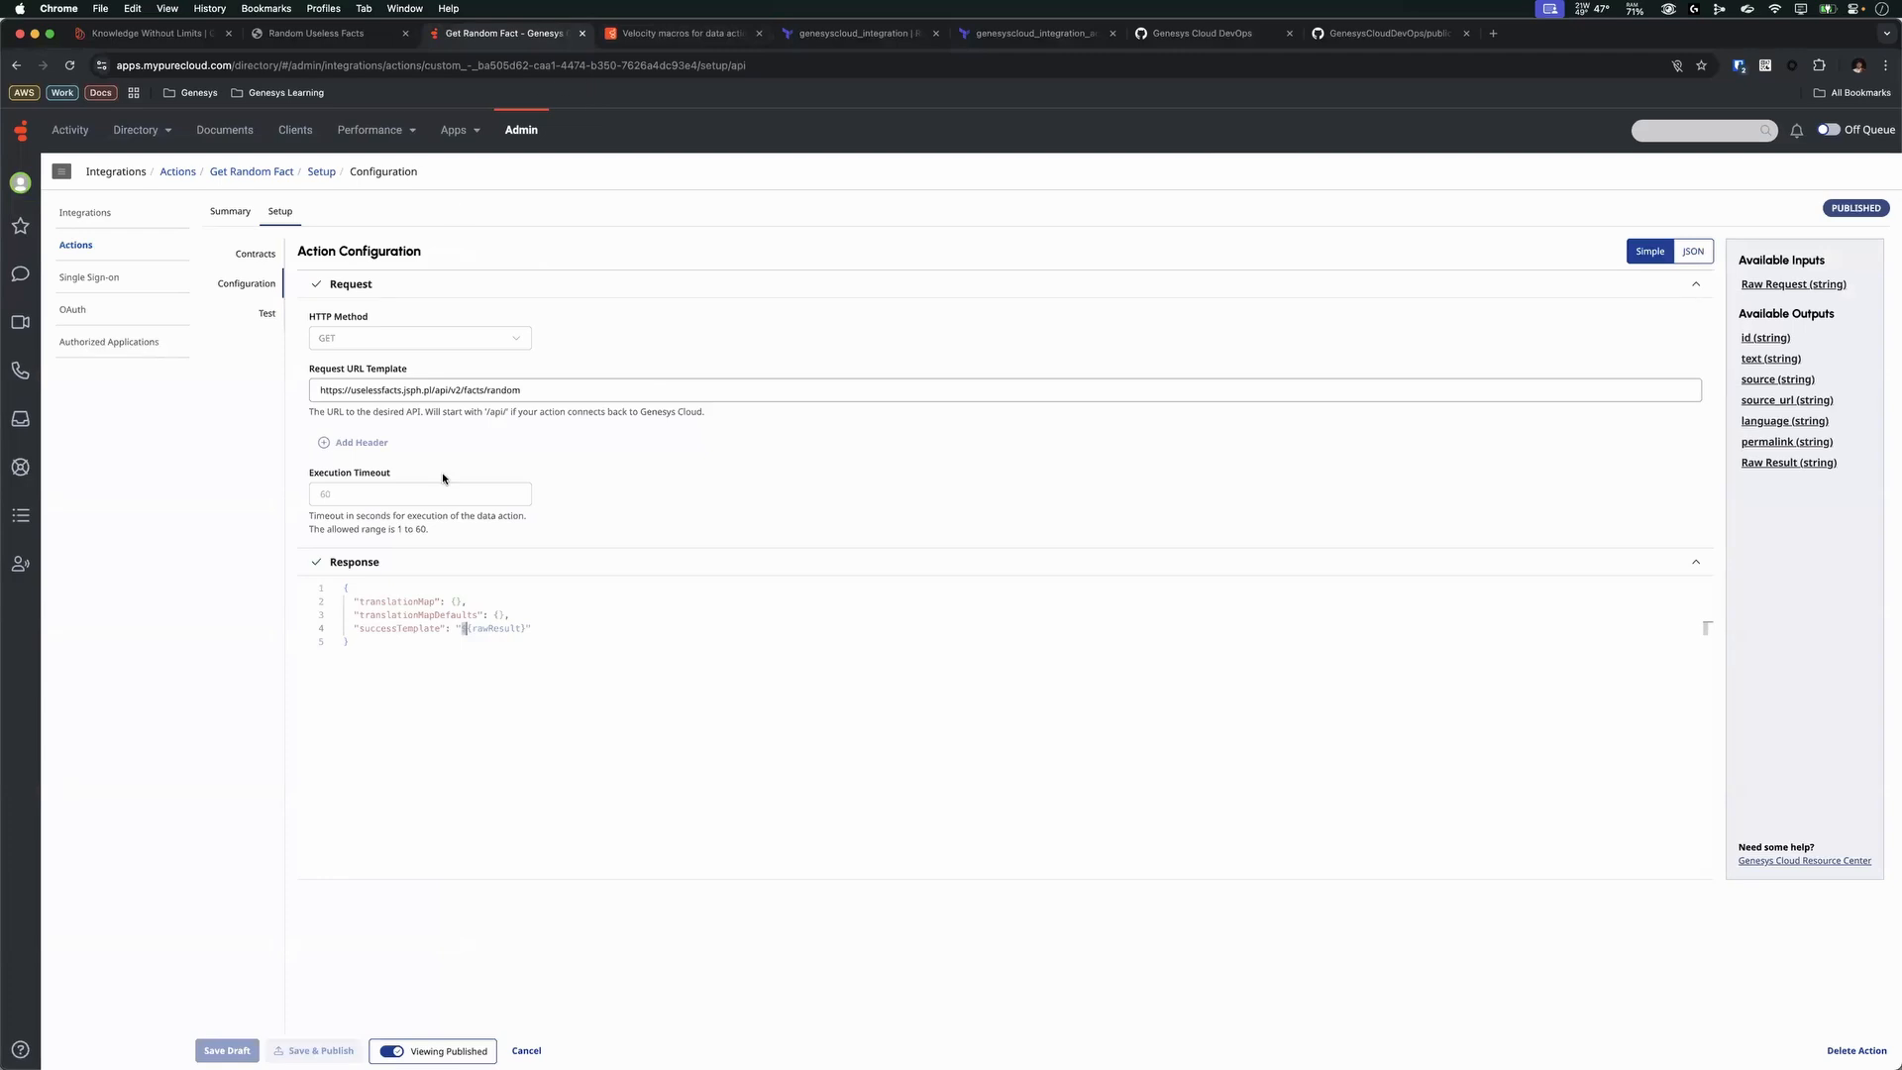
pyautogui.moveTo(392, 650); pyautogui.dragTo(299, 569)
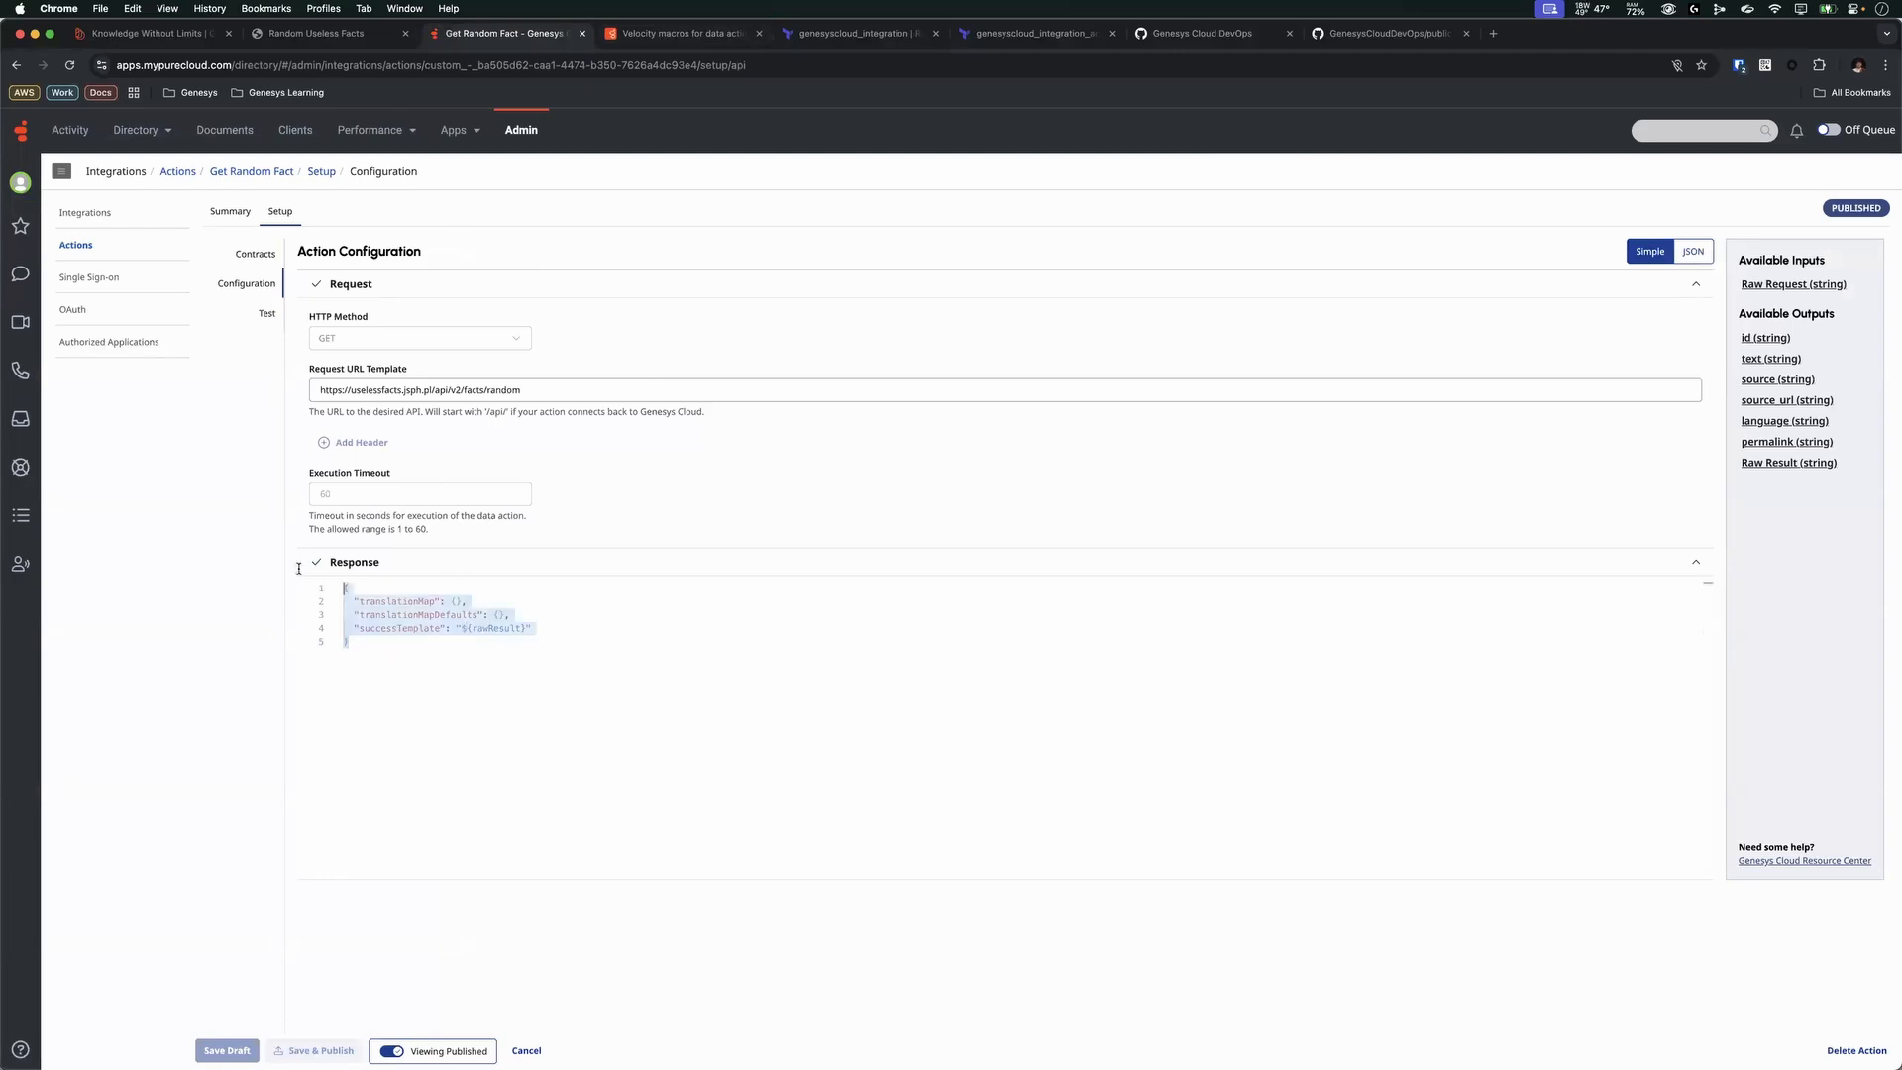
pyautogui.click(582, 608)
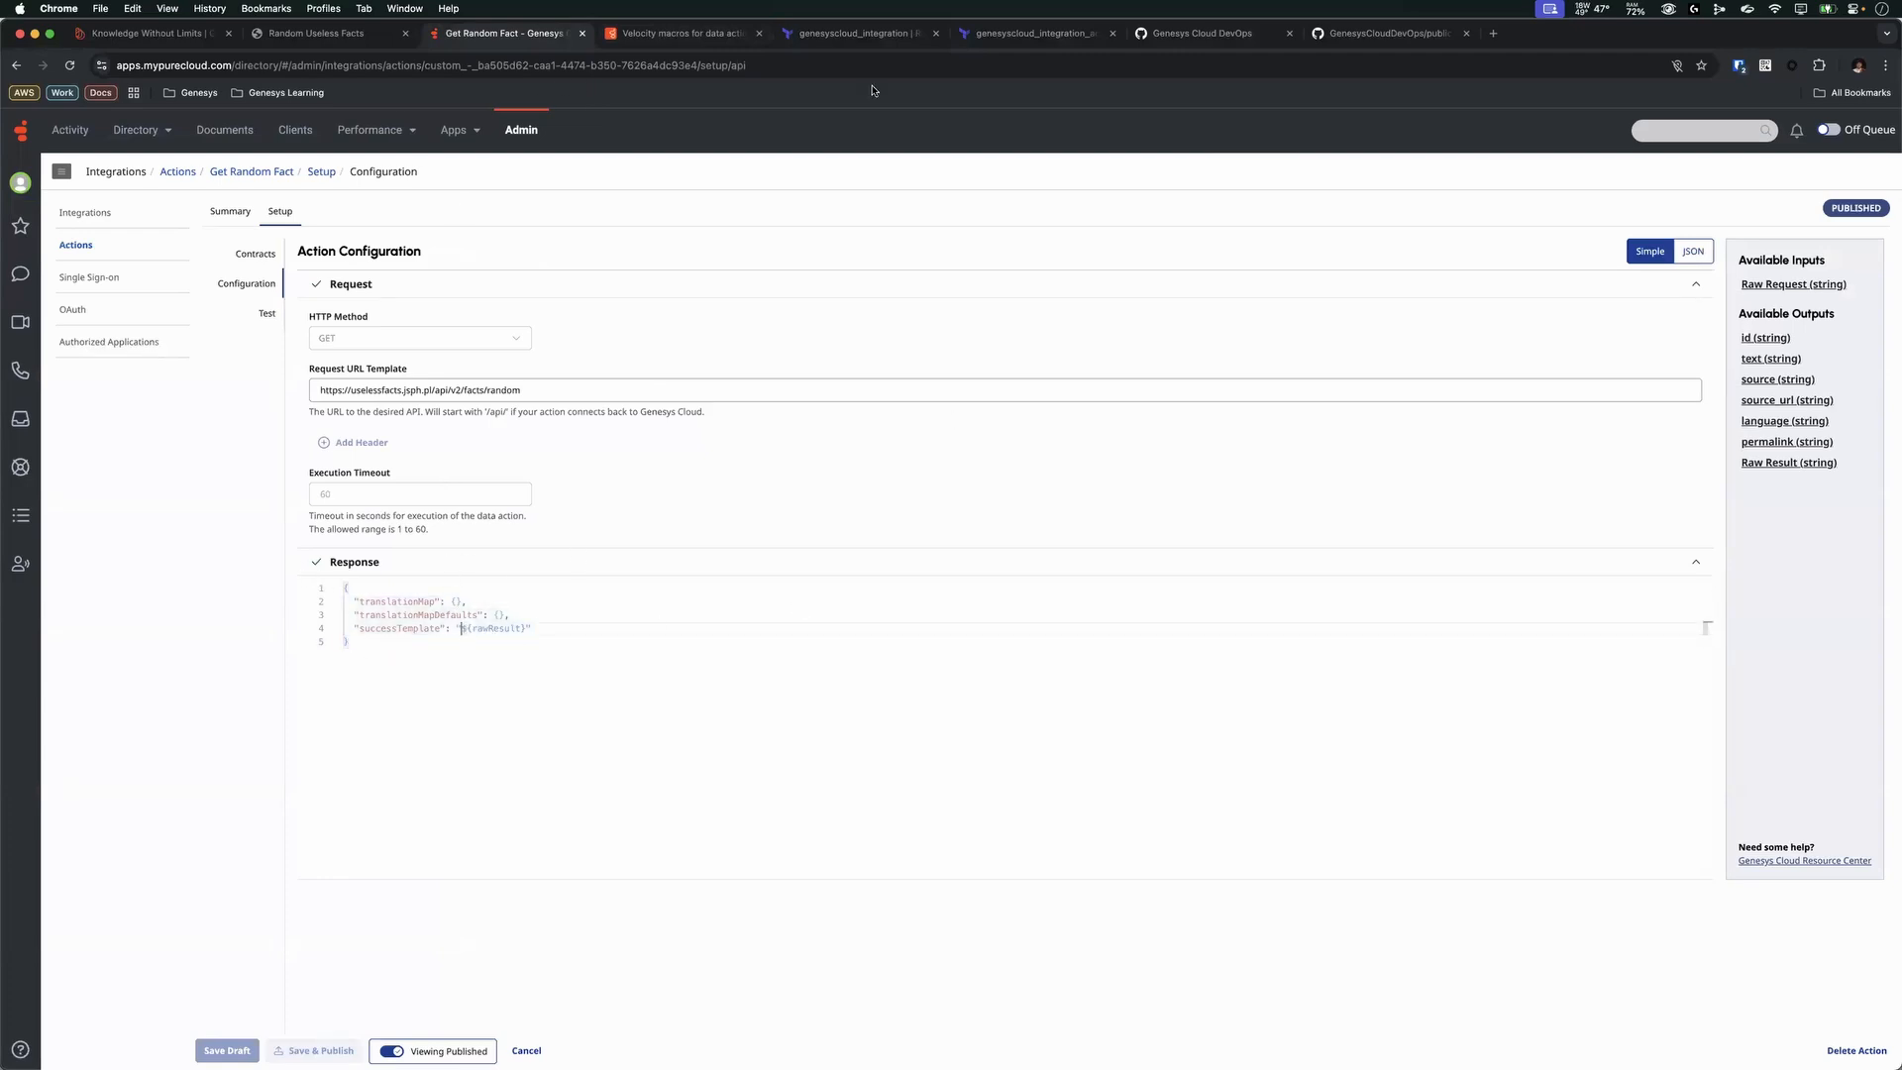
# - Return to the genesyscloud_integration_action documentation and review its nested config schemas and Example Usage block
pyautogui.click(995, 38)
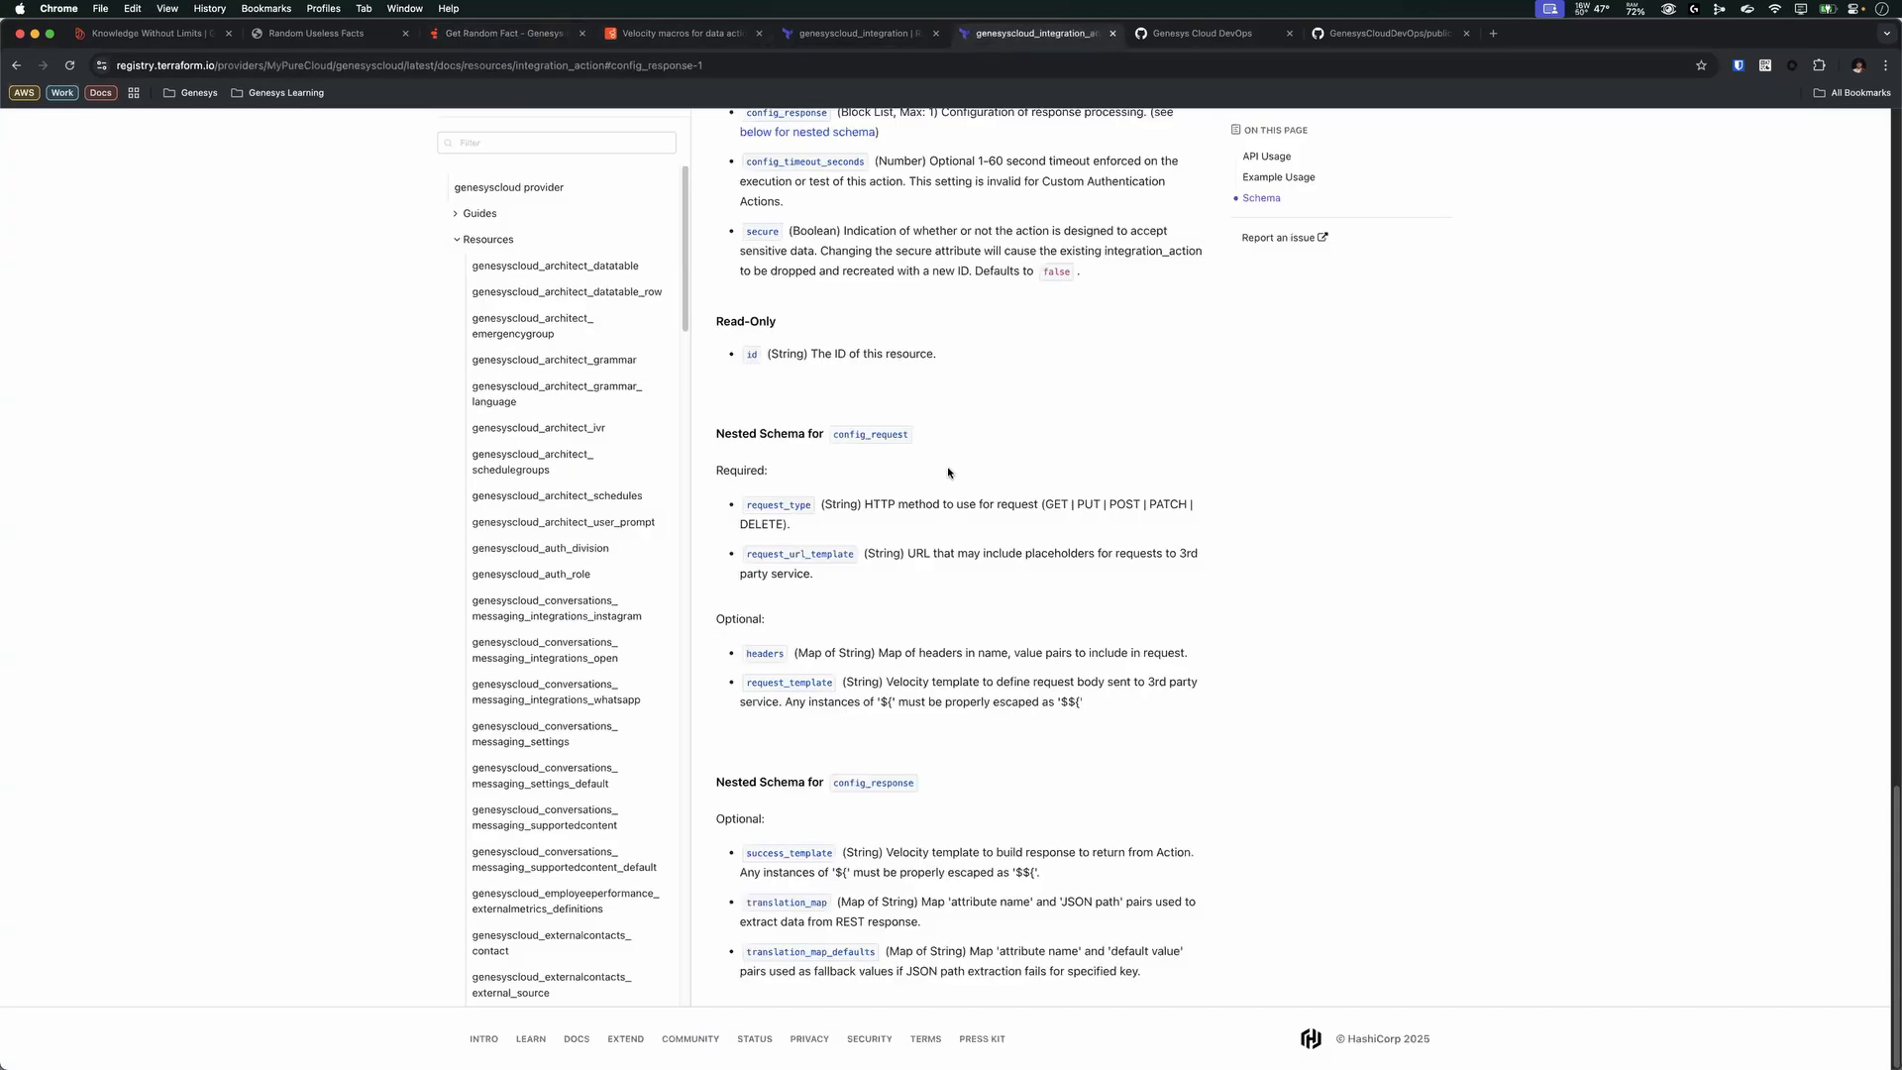
pyautogui.scroll(3, 1014, 496)
pyautogui.scroll(-4, 994, 188)
pyautogui.scroll(15, 1076, 610)
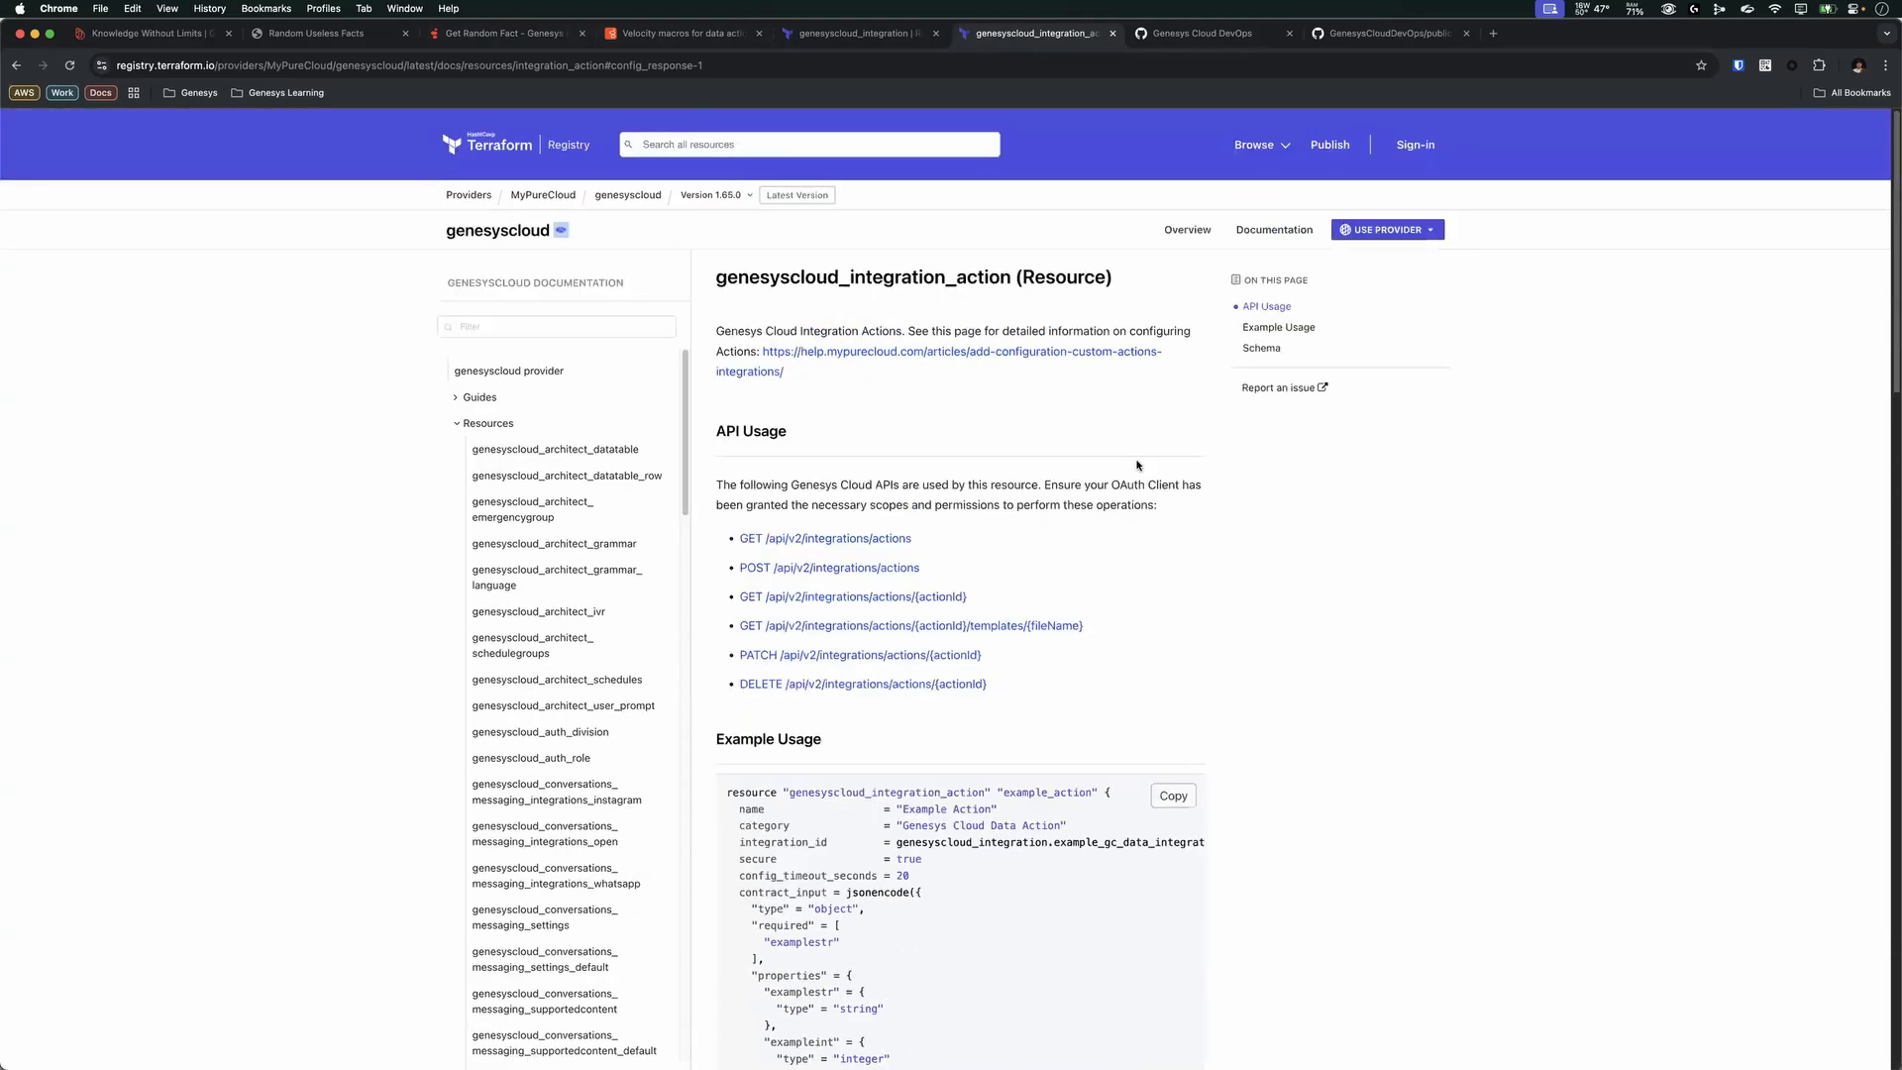
pyautogui.scroll(-10, 1205, 495)
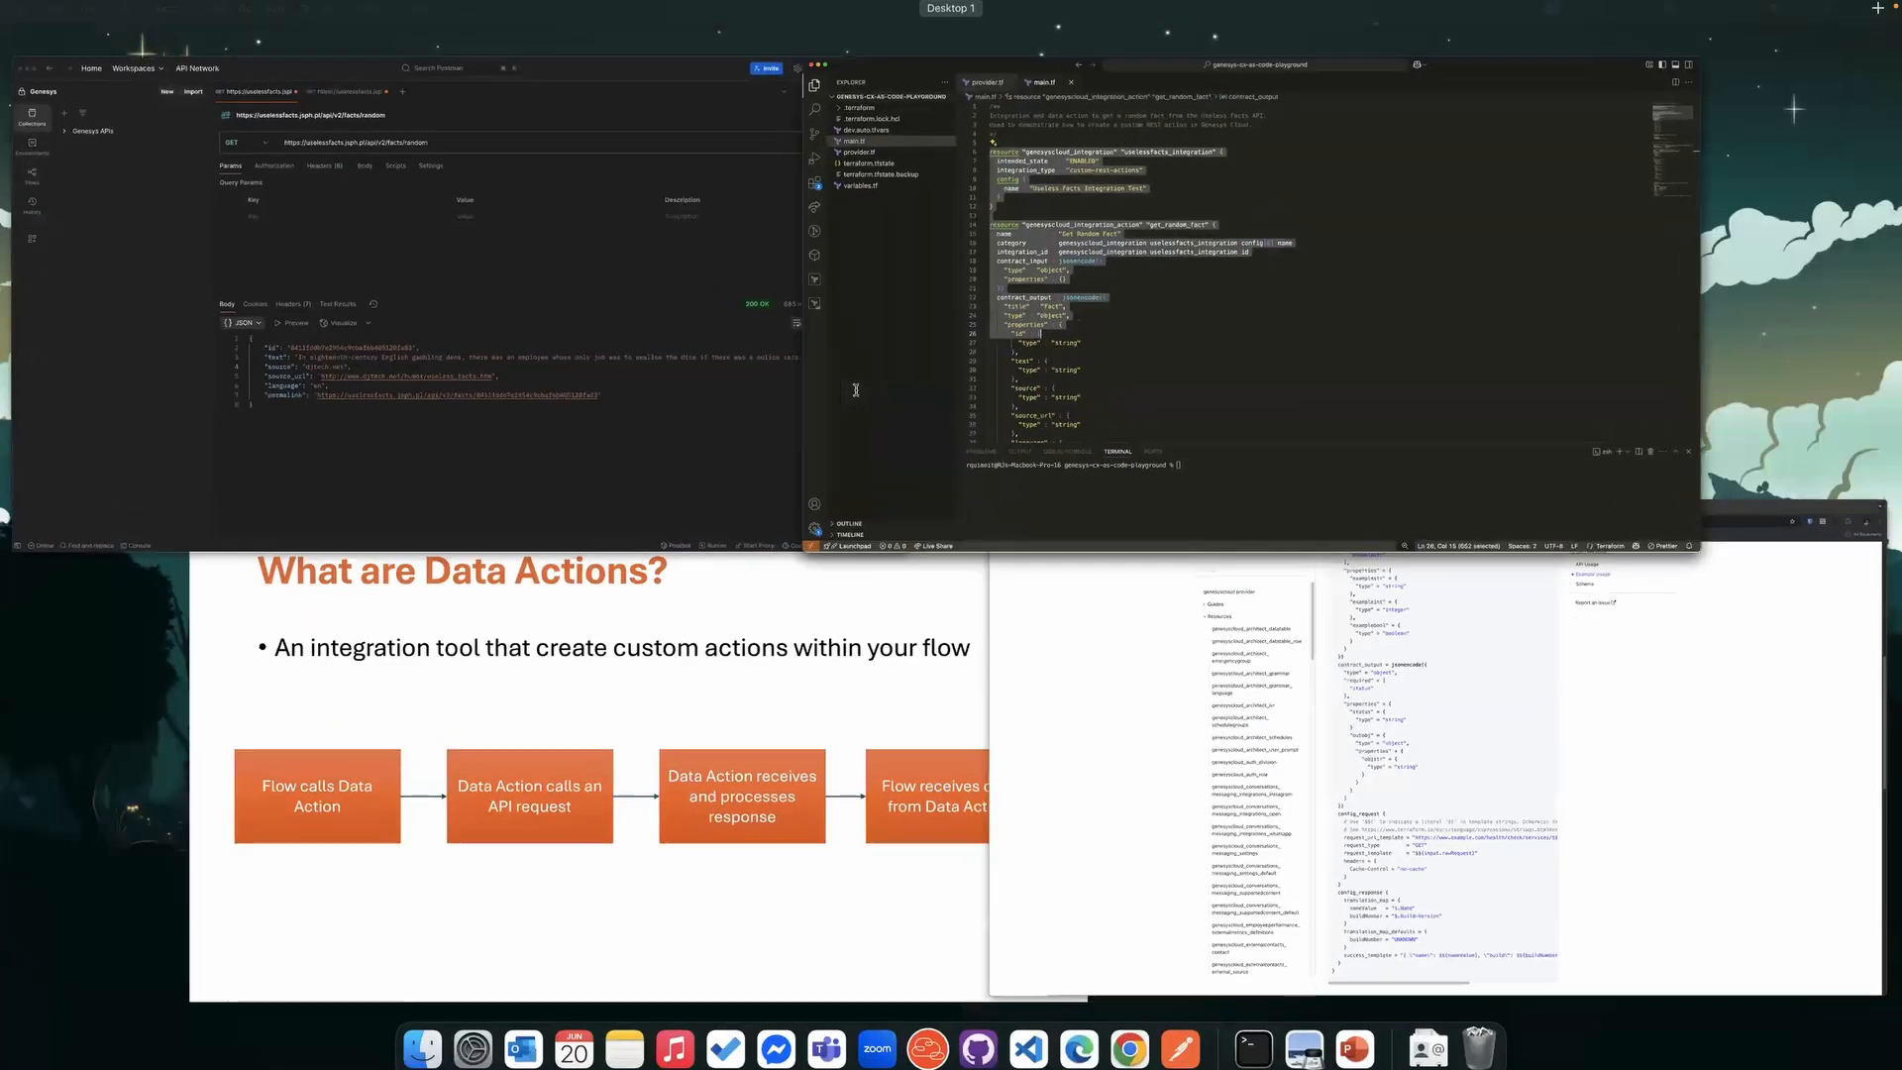
# - Switch to VS Code and look over the uselessfacts_integration and get_random_fact resources in main.tf
pyautogui.click(649, 364)
pyautogui.click(684, 394)
pyautogui.scroll(-6, 639, 363)
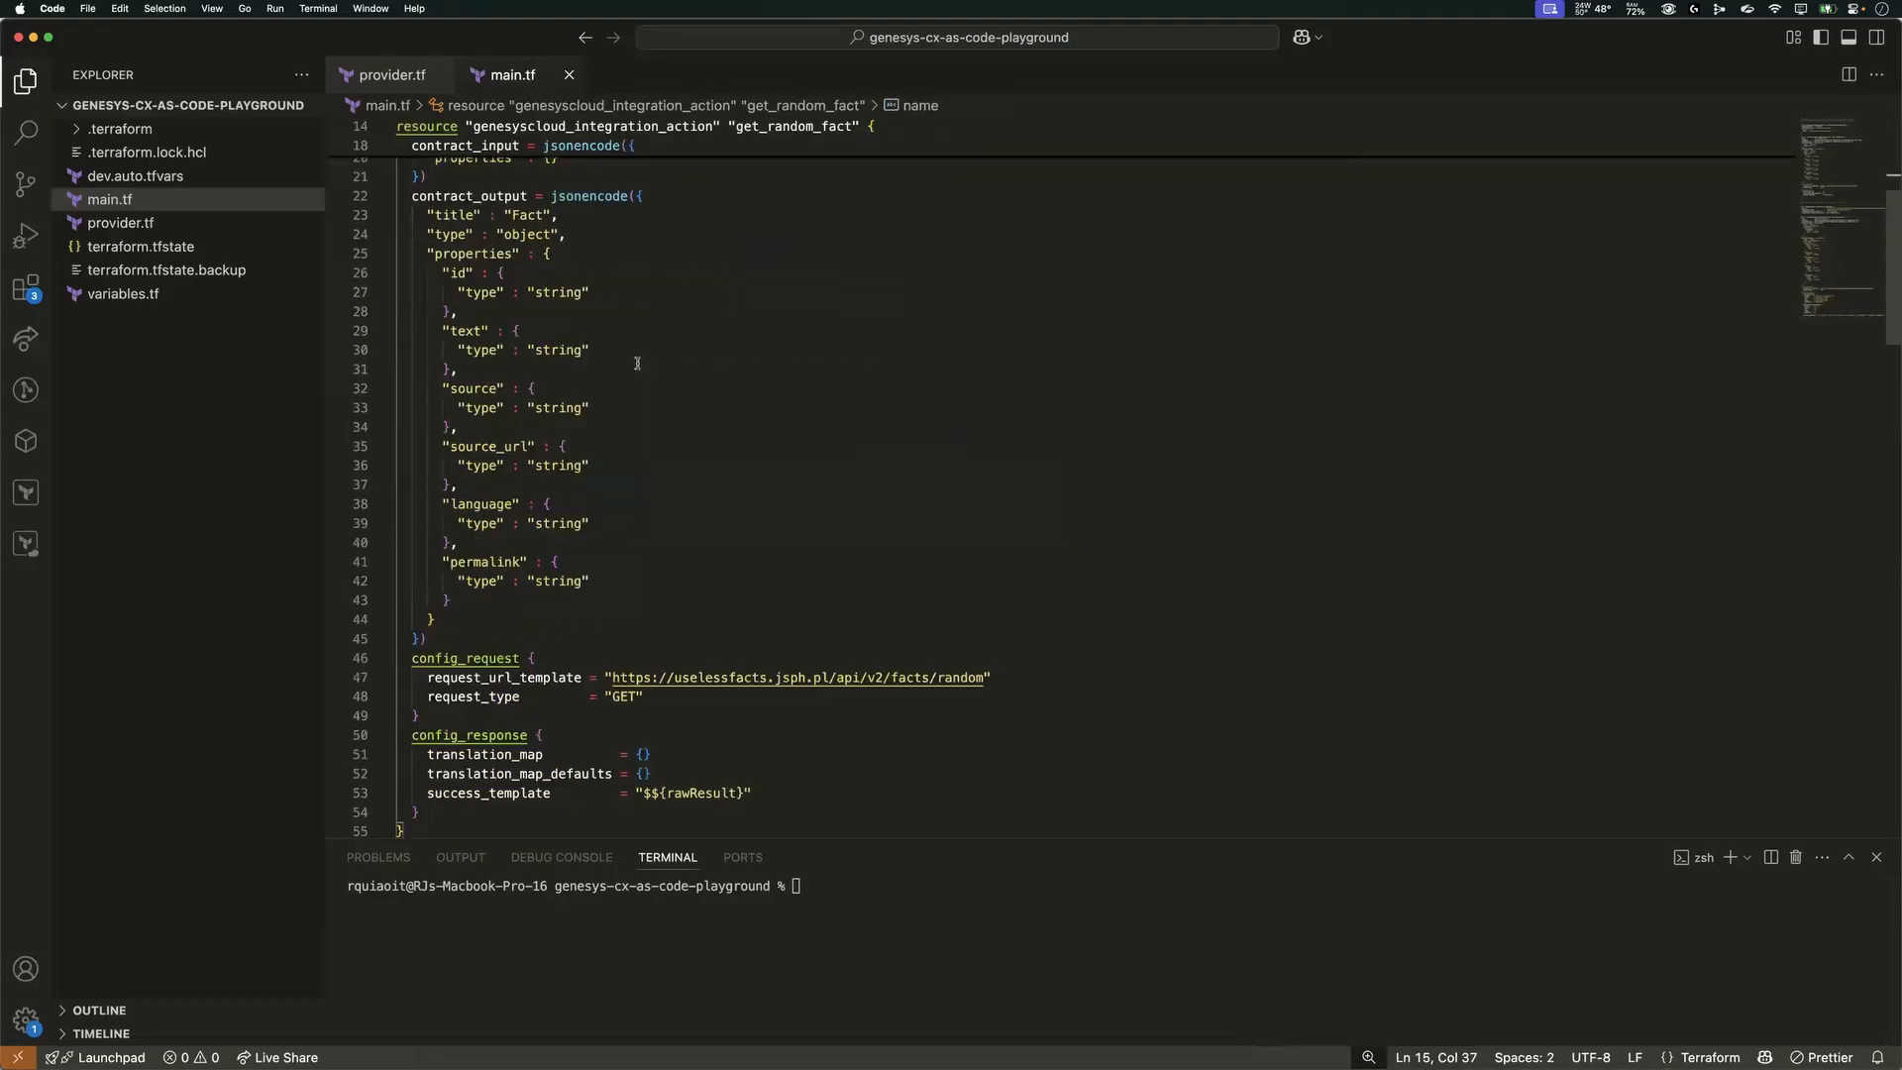
pyautogui.scroll(6, 683, 371)
pyautogui.scroll(-4, 680, 325)
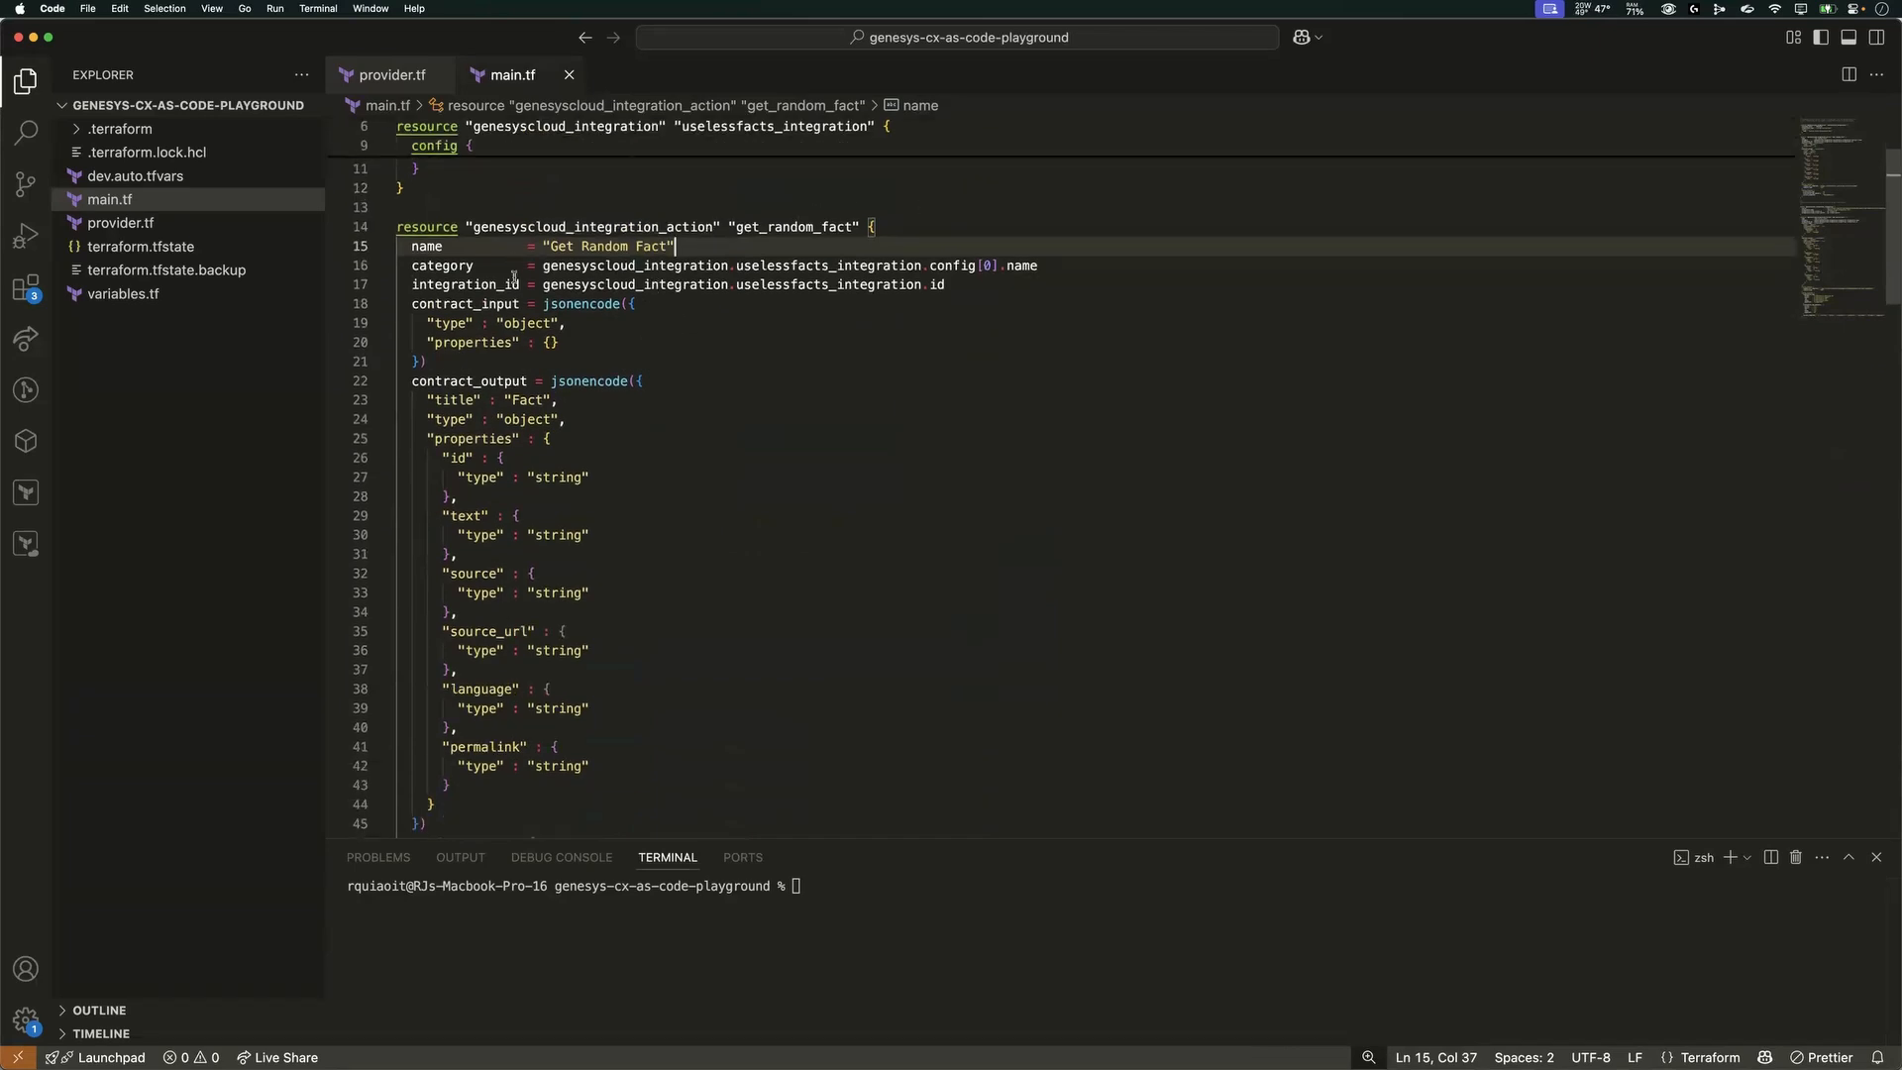
pyautogui.scroll(-2, 734, 333)
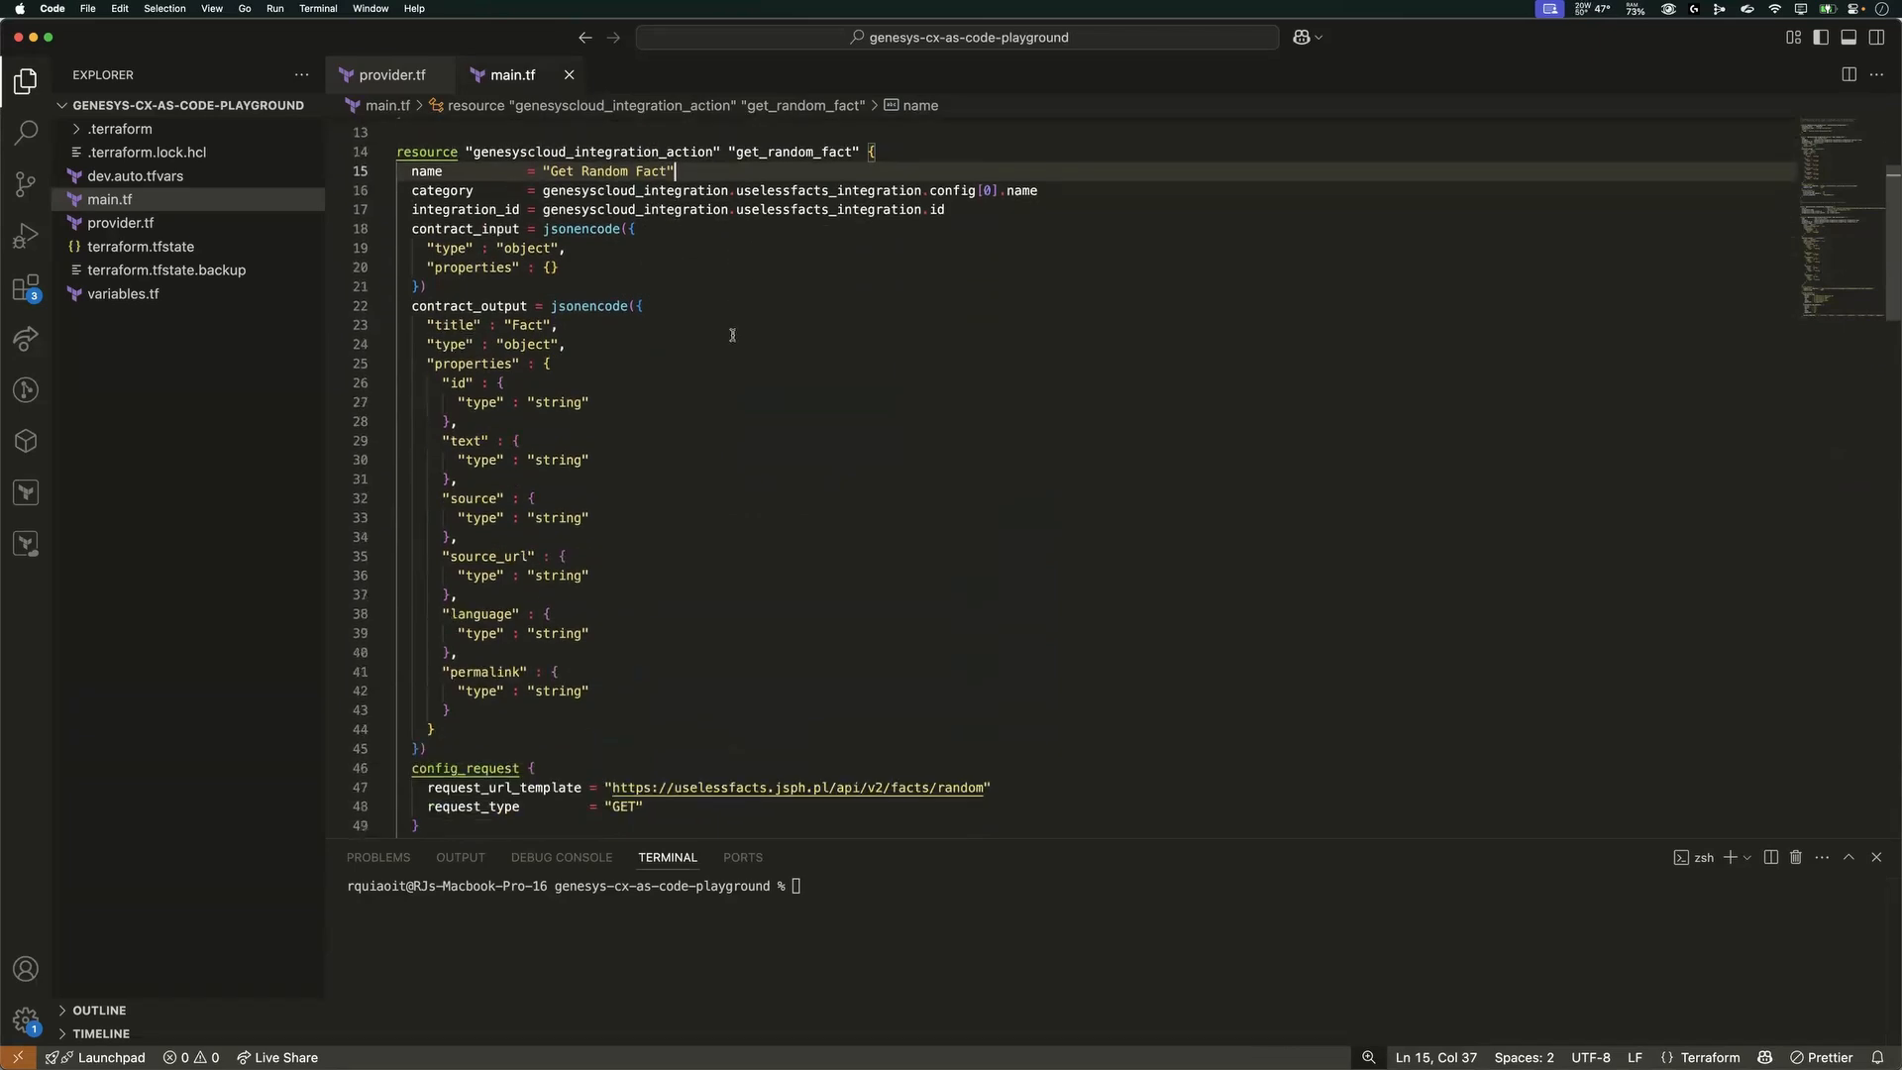
pyautogui.scroll(7, 728, 336)
pyautogui.scroll(-2, 728, 336)
pyautogui.scroll(3, 728, 337)
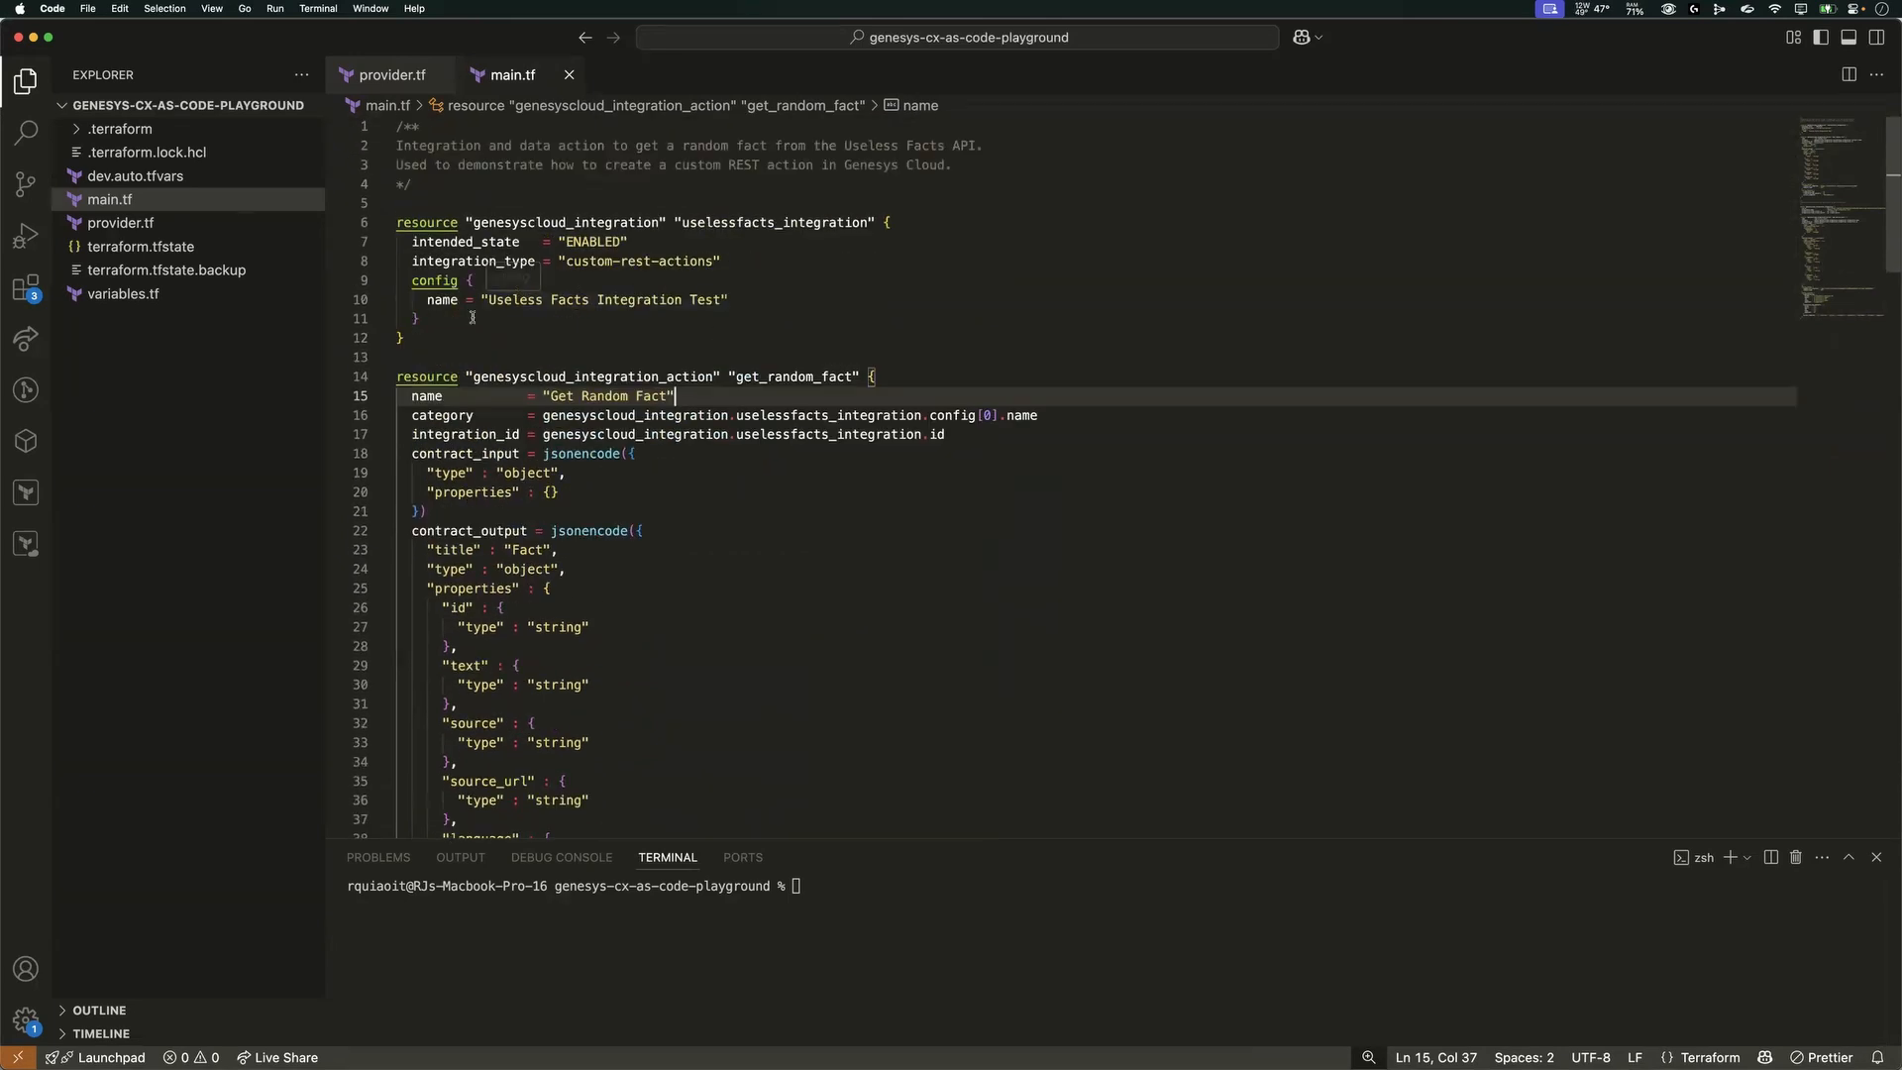
# - Highlight the uselessfacts_integration resource in main.tf, including its "custom-rest-actions" integration type and the "Test" suffix of its config name
pyautogui.moveTo(472, 317); pyautogui.dragTo(397, 220)
pyautogui.click(968, 218)
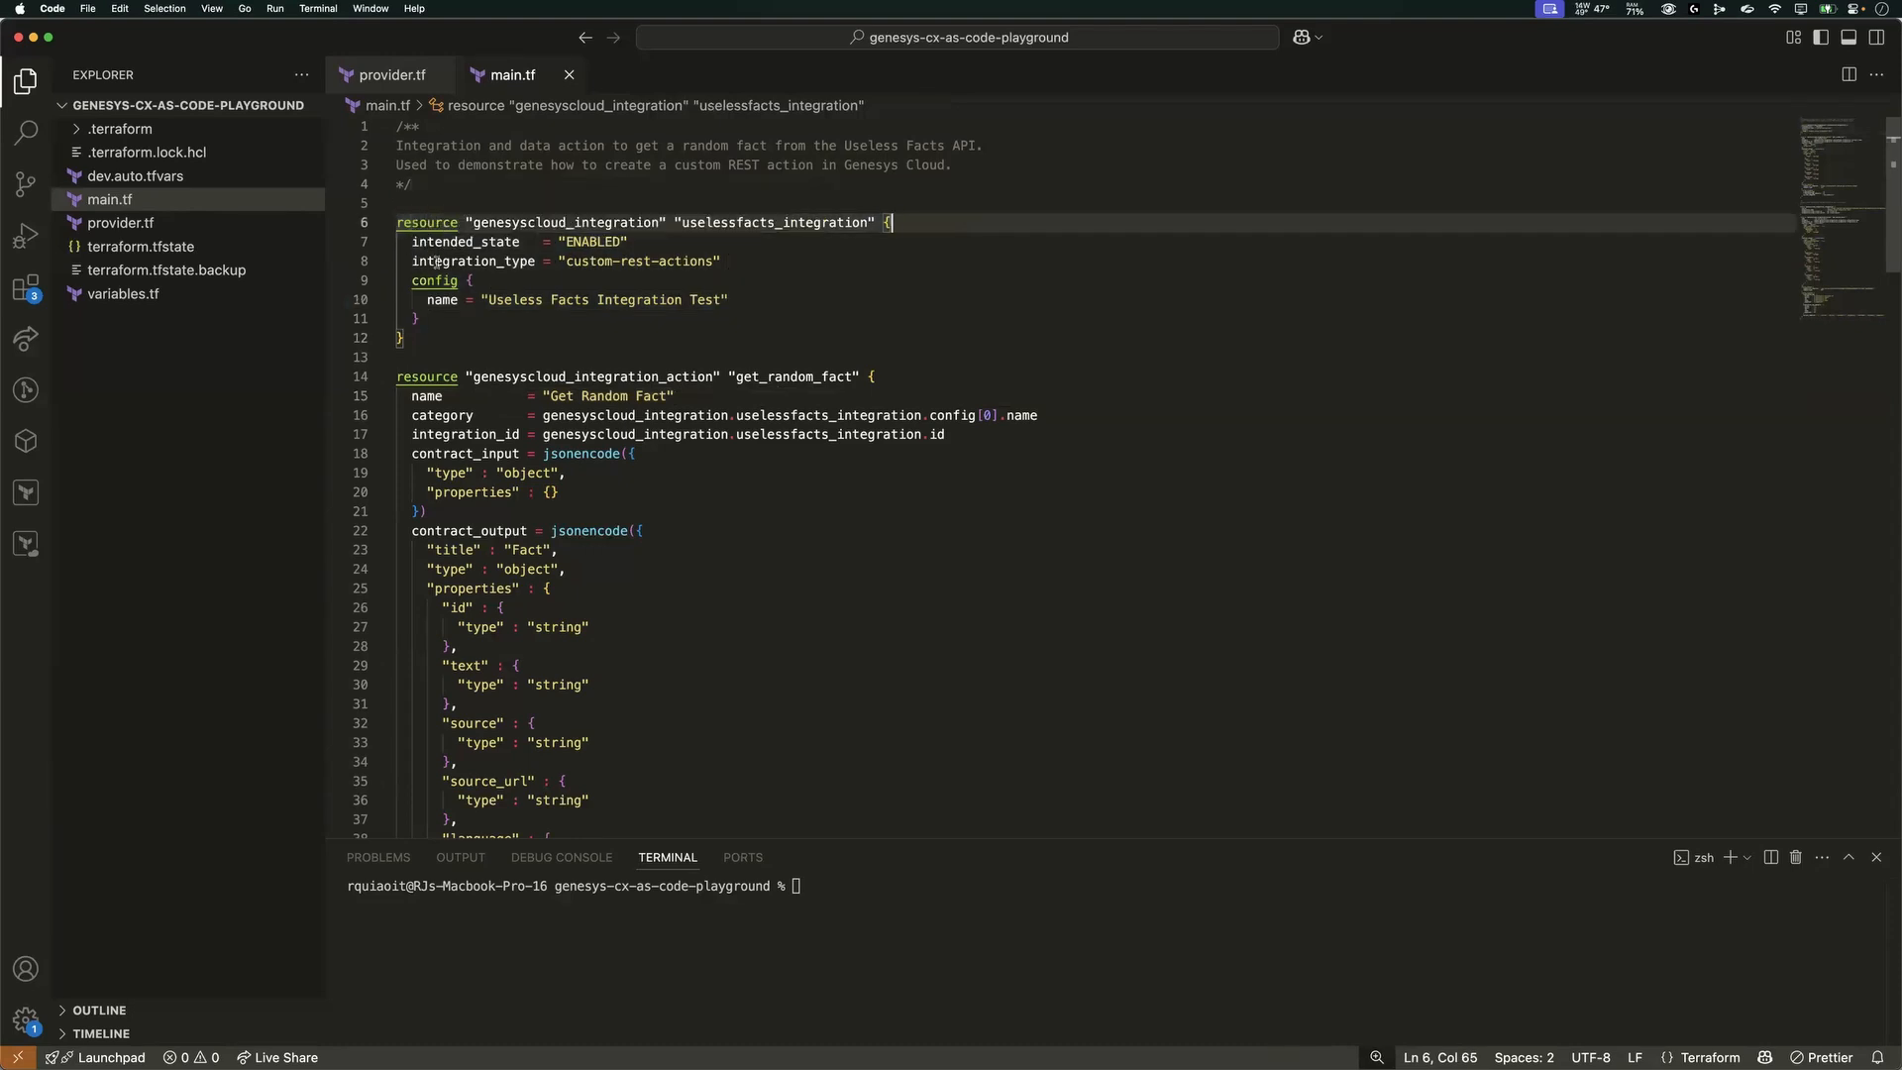
pyautogui.moveTo(566, 261); pyautogui.dragTo(721, 261)
pyautogui.click(861, 258)
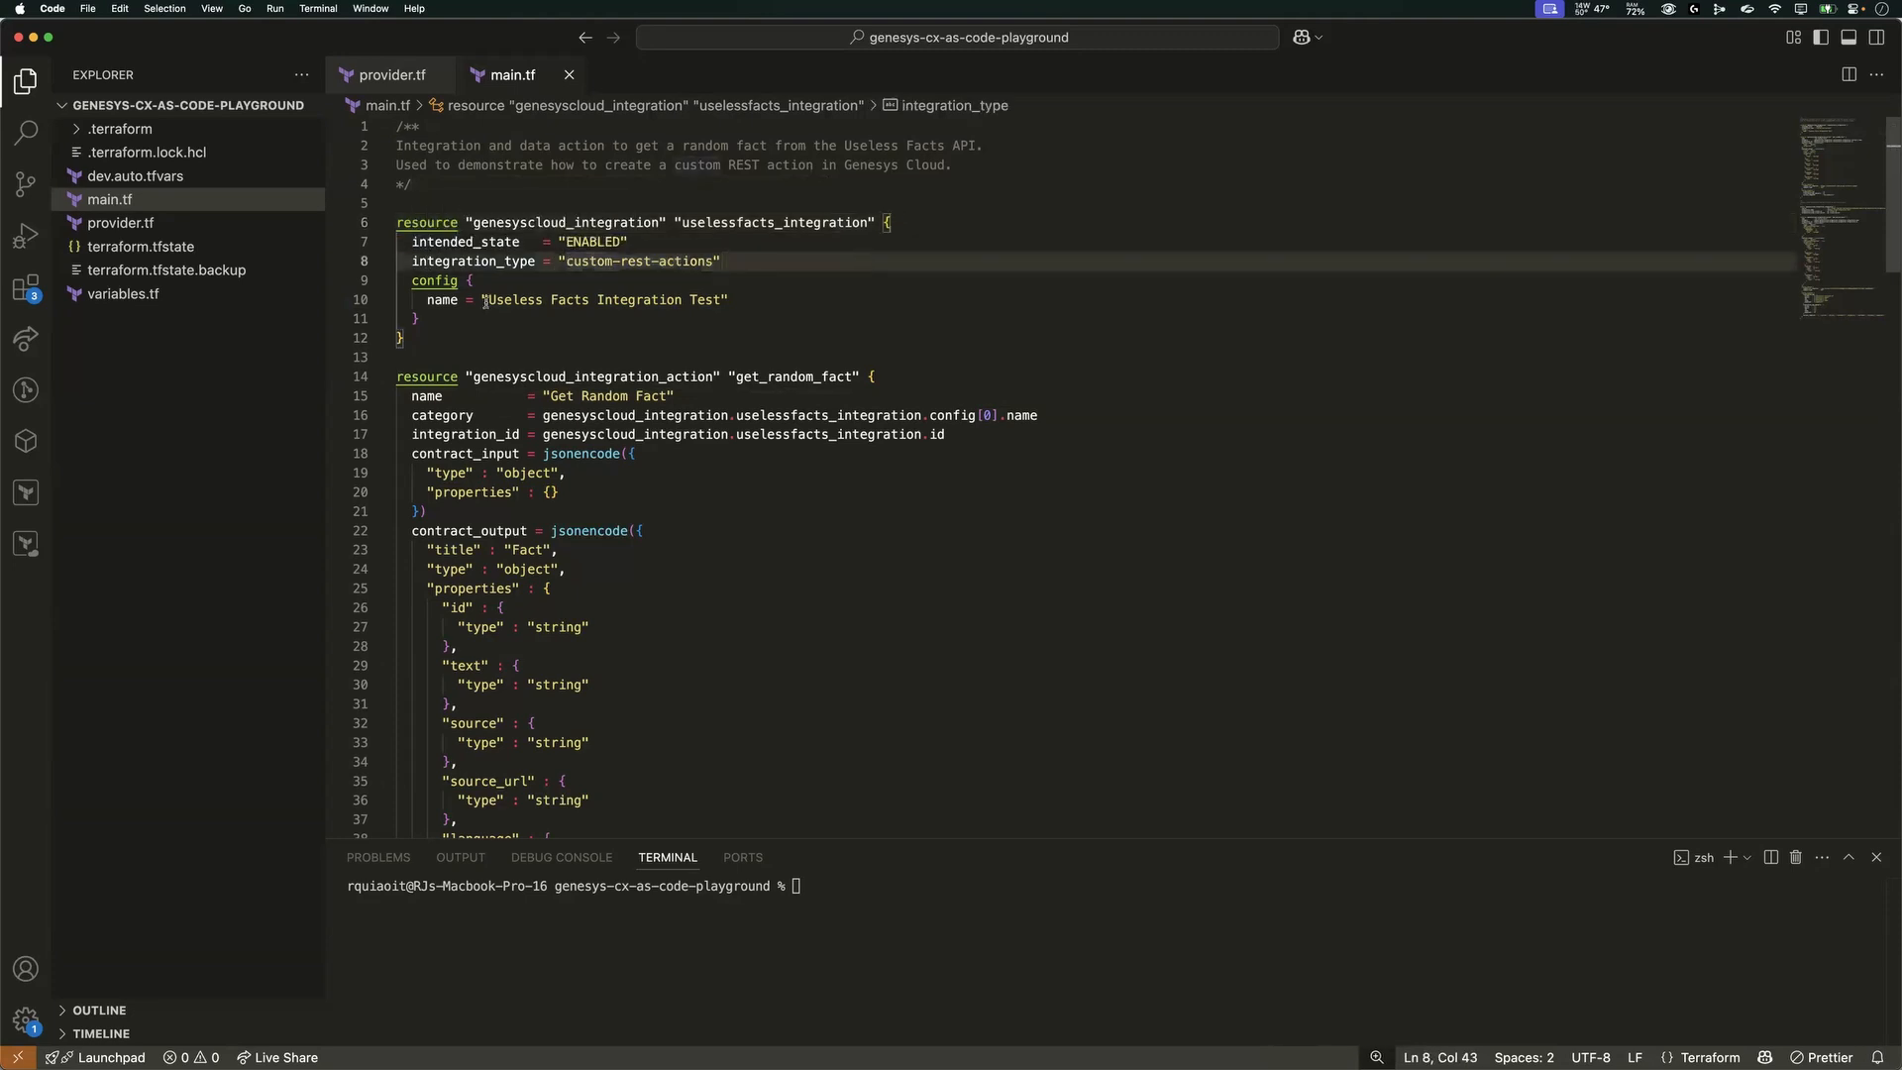
pyautogui.moveTo(488, 299); pyautogui.dragTo(715, 299)
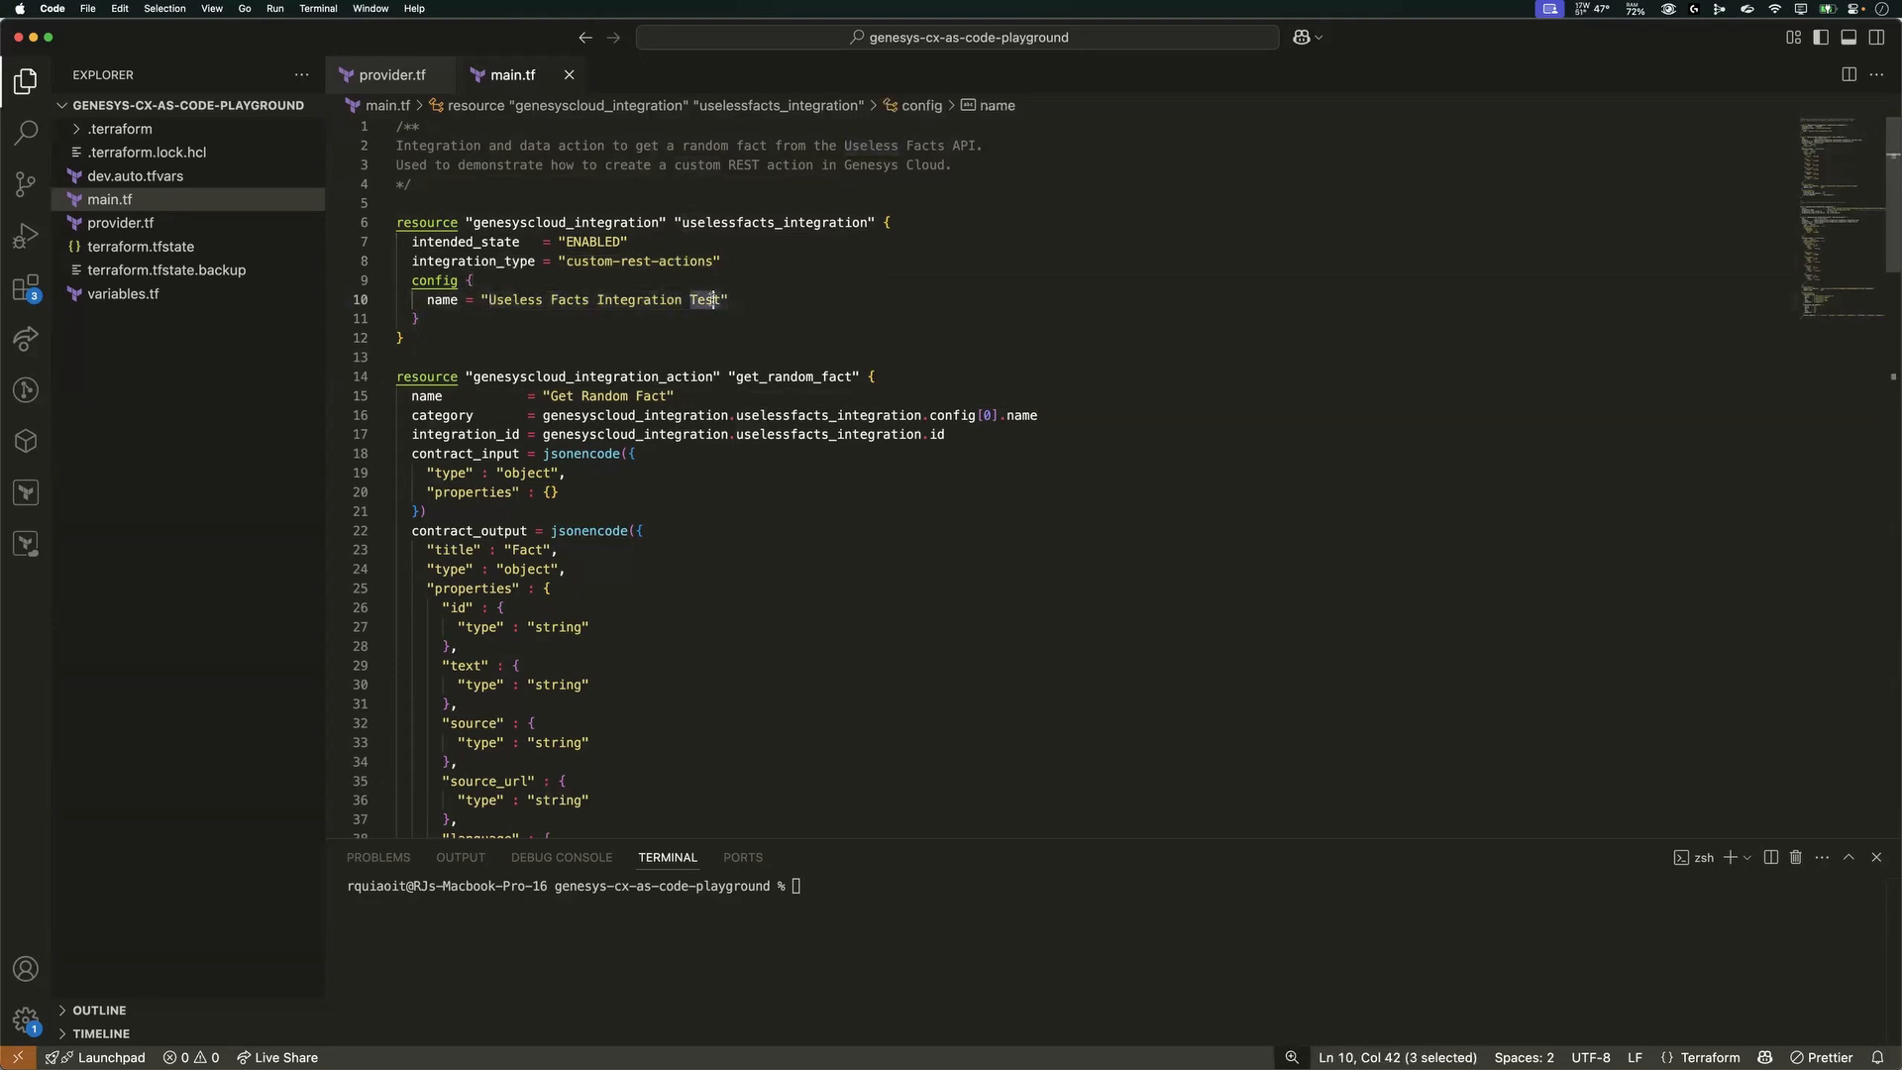
pyautogui.click(902, 295)
# - Highlight the integration_id line of the get_random_fact resource and compare it with the uselessfacts_integration resource
pyautogui.scroll(-5, 744, 334)
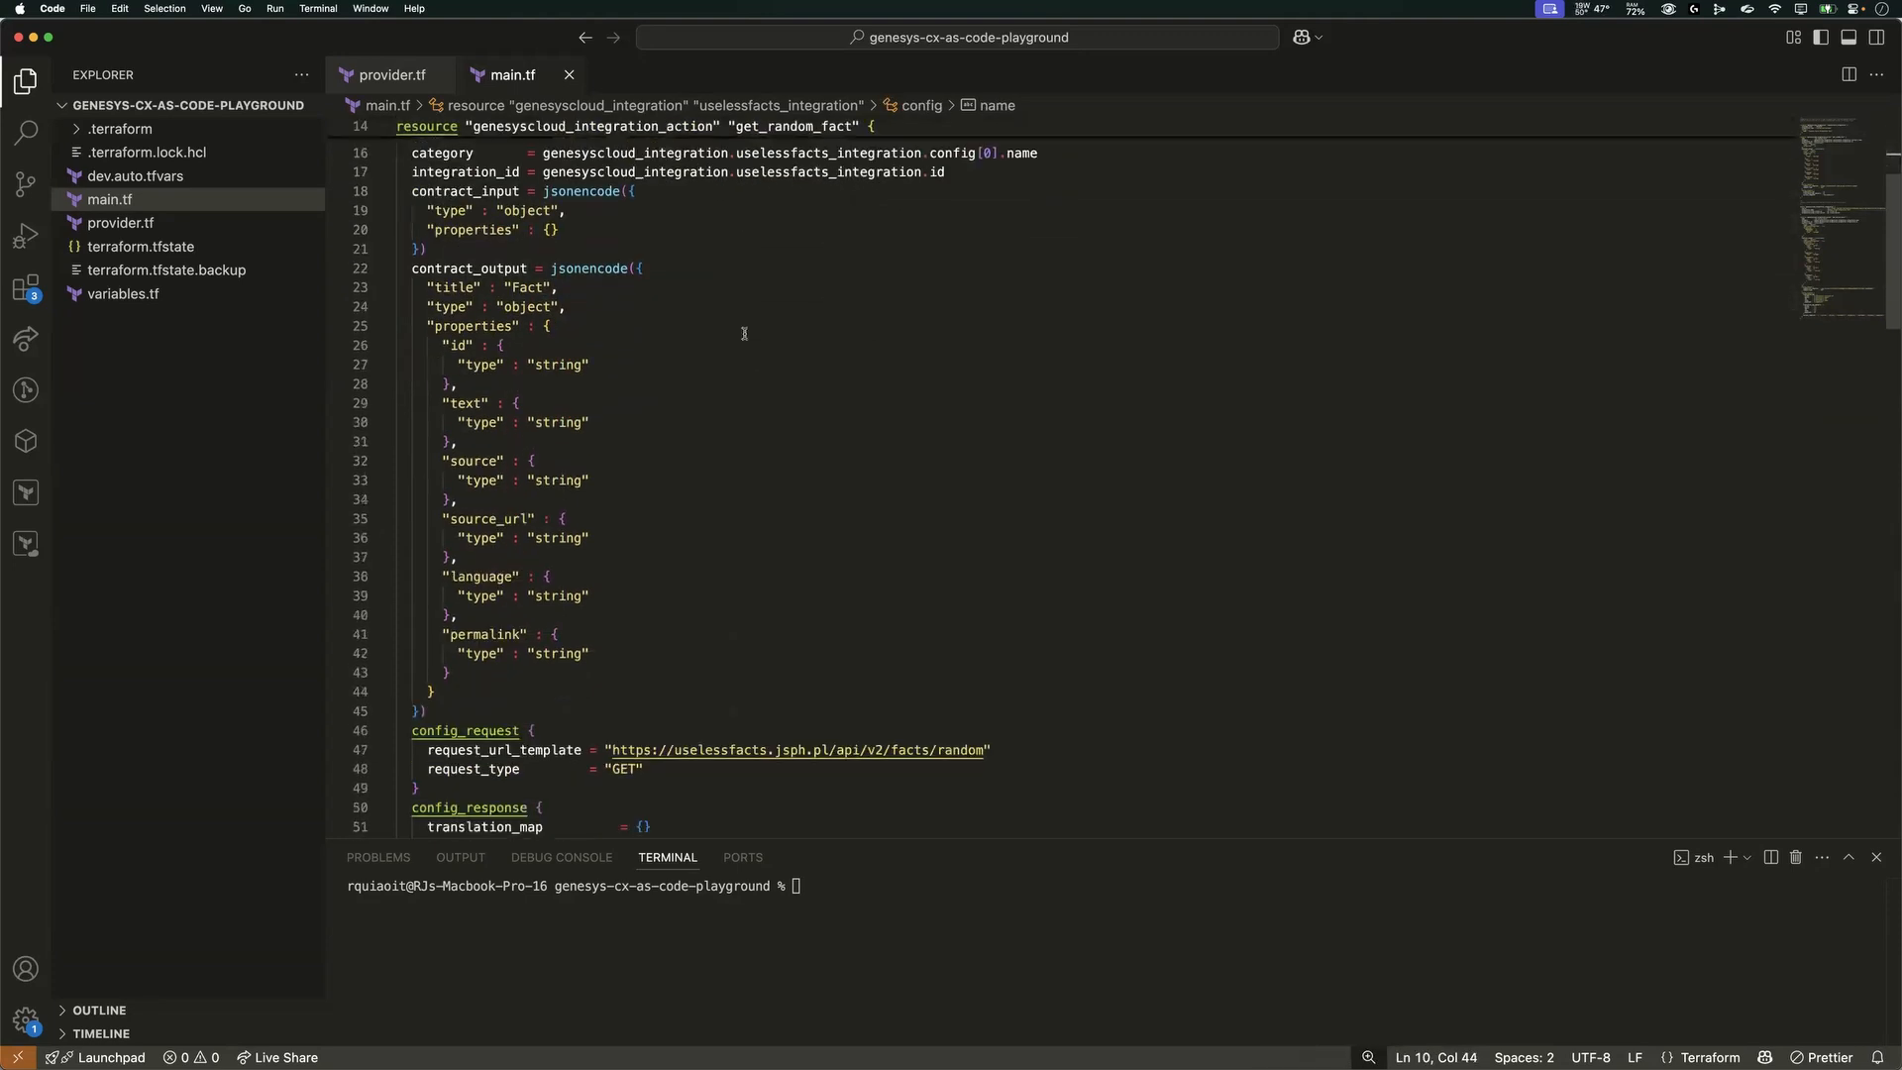
pyautogui.scroll(2, 744, 334)
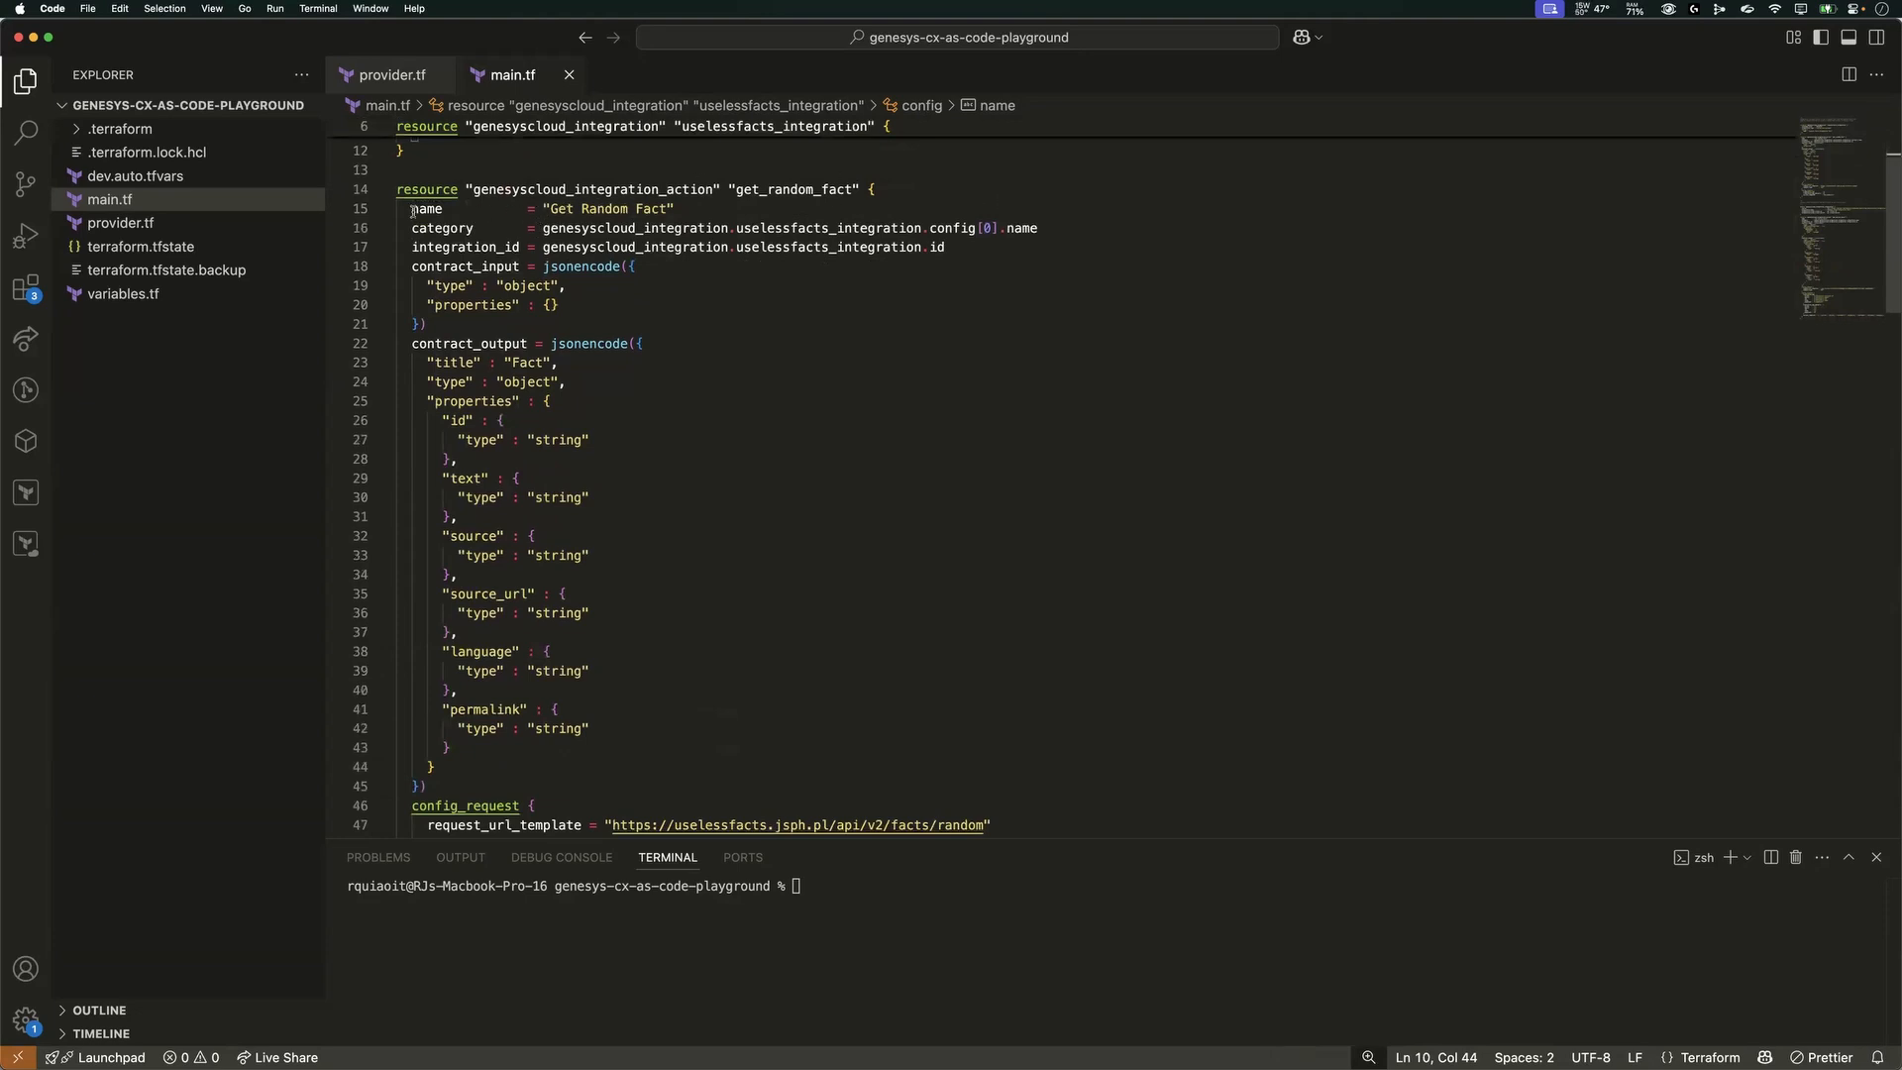
pyautogui.scroll(2, 489, 239)
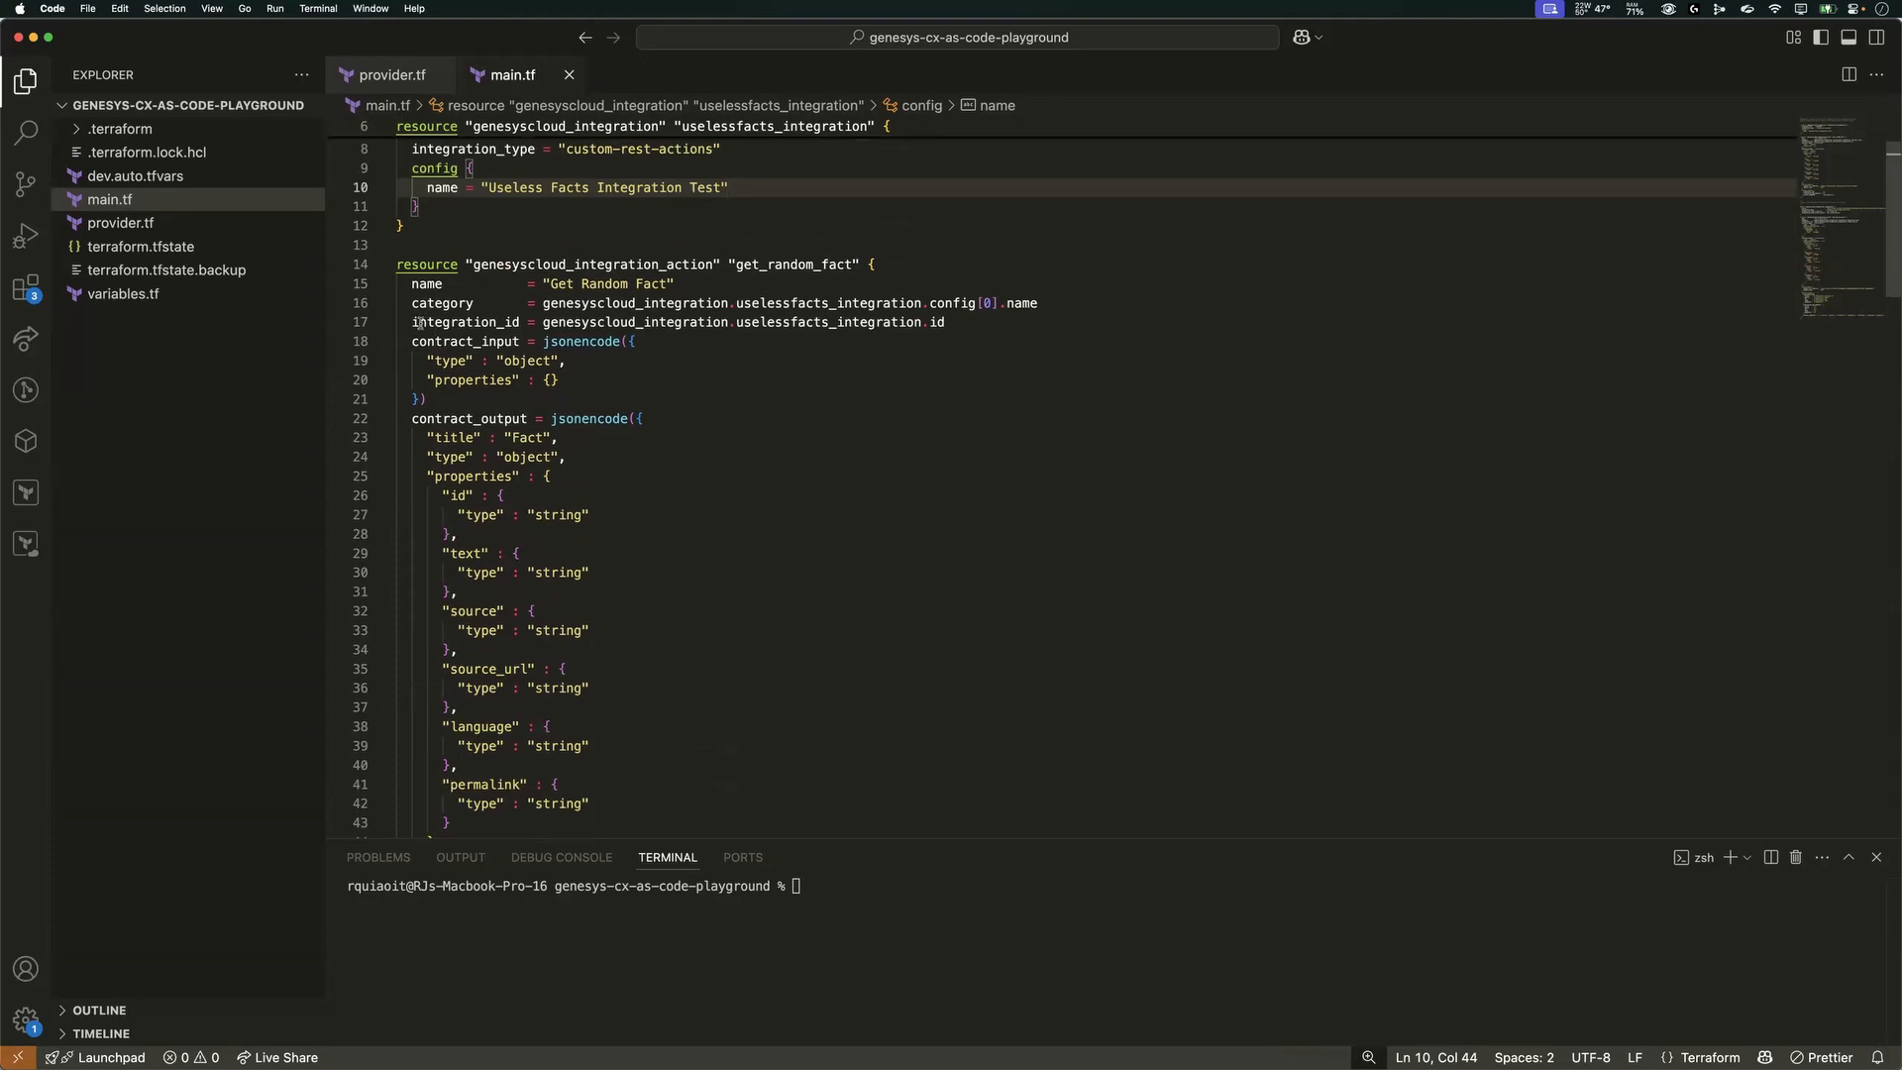
pyautogui.moveTo(411, 322); pyautogui.dragTo(961, 323)
pyautogui.scroll(-4, 955, 346)
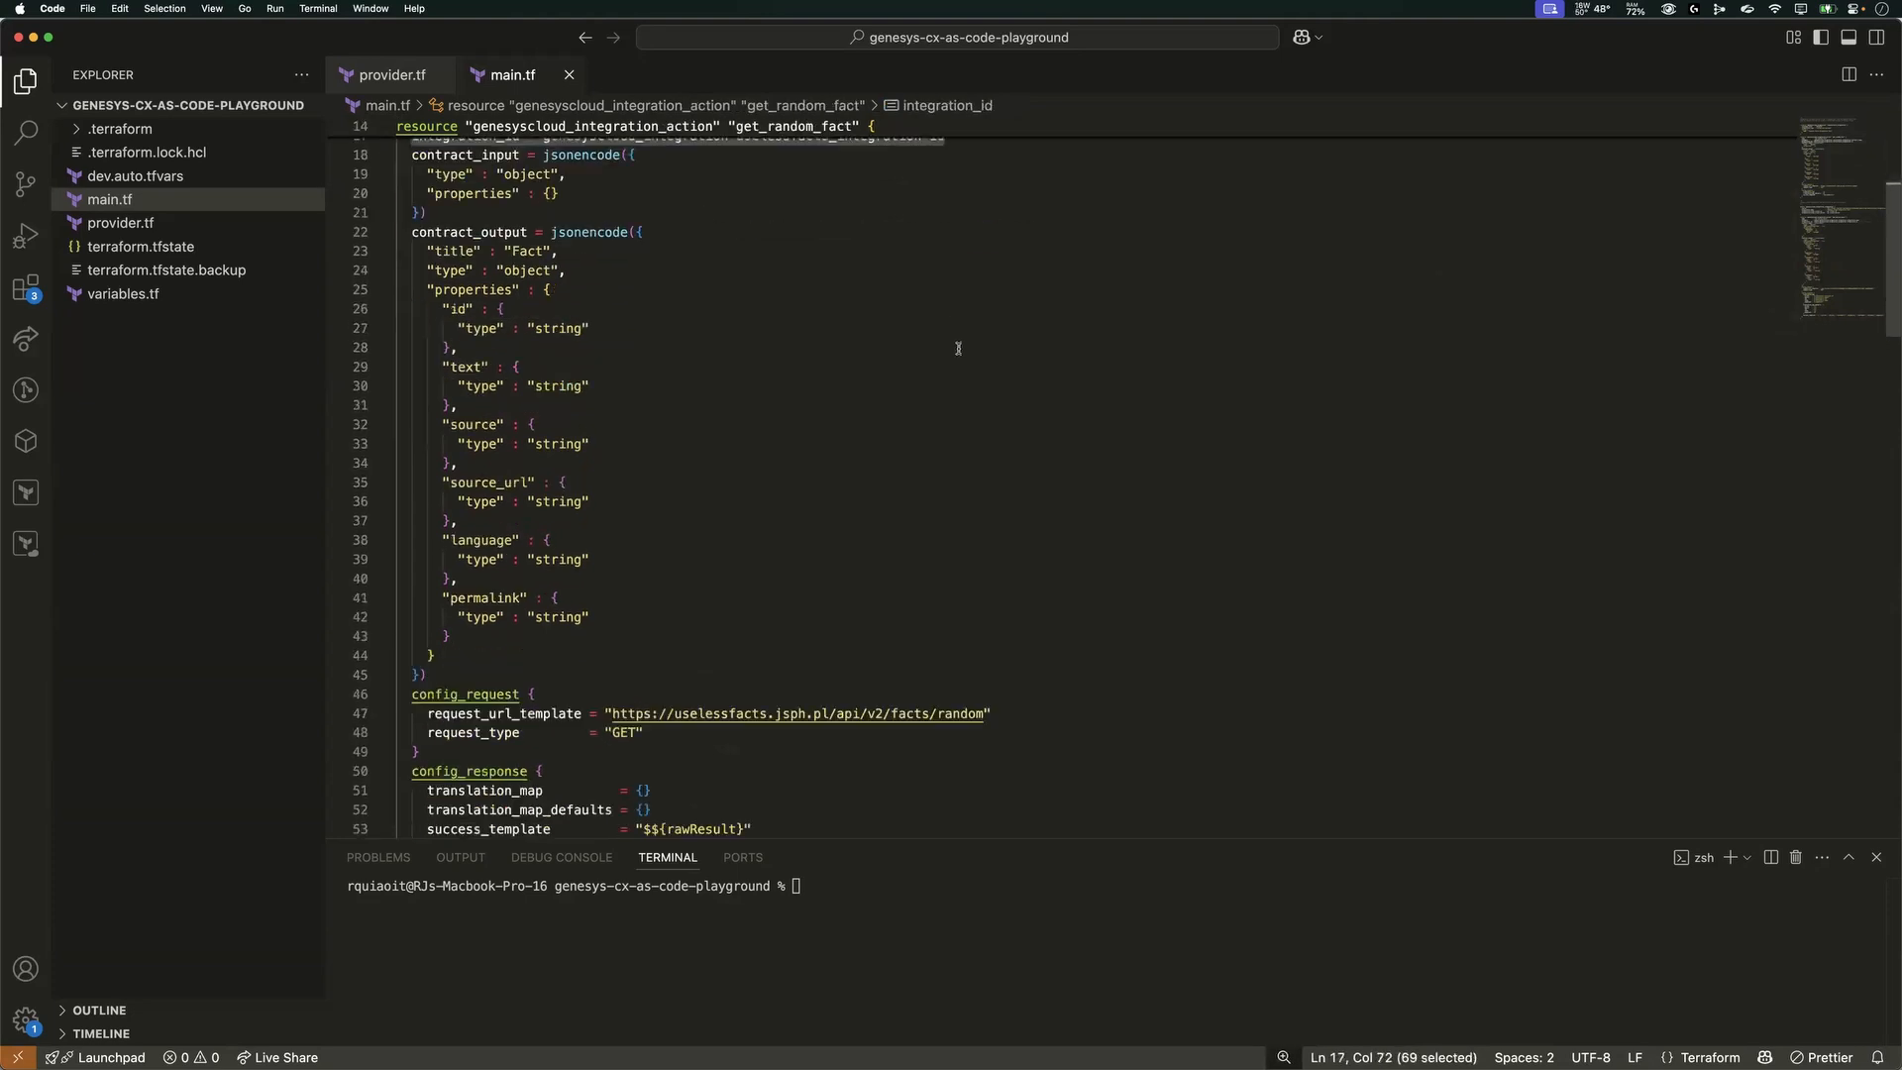
pyautogui.scroll(6, 693, 297)
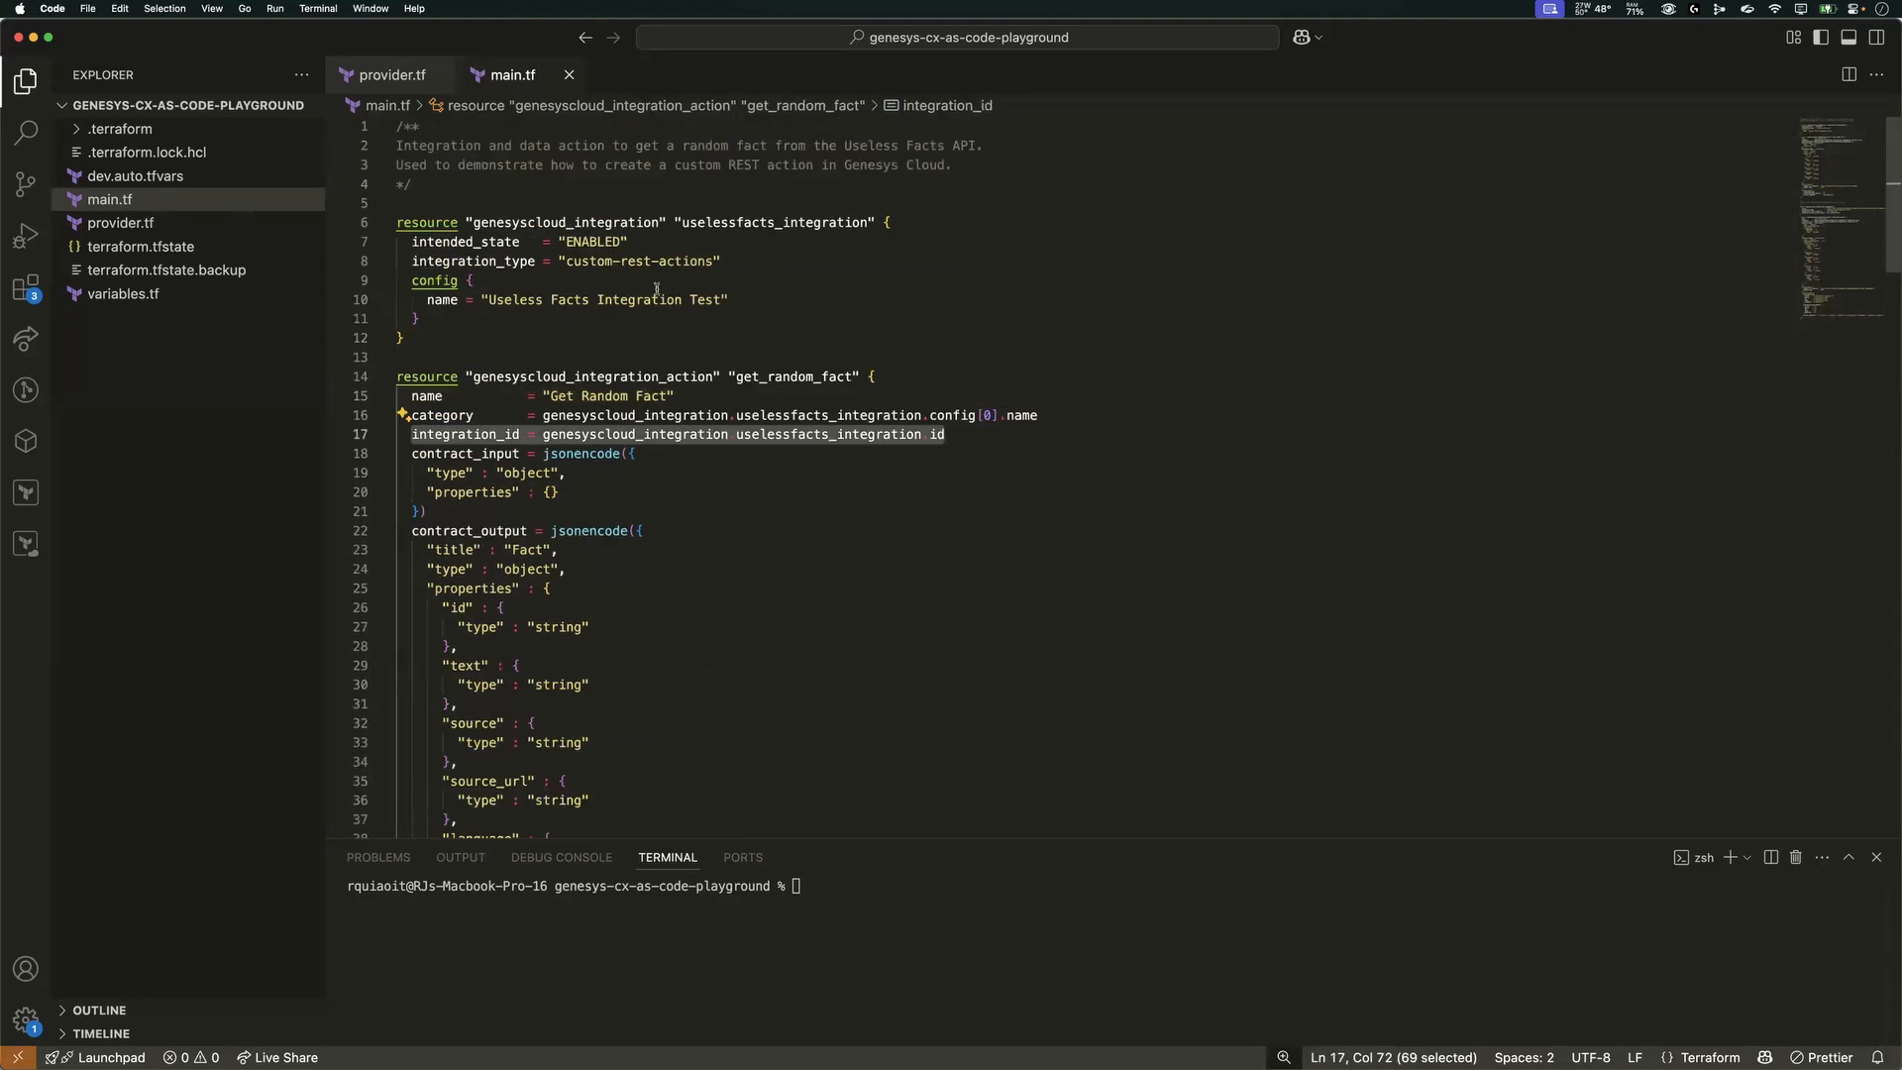
# - Highlight the name line and the contract_input block of the get_random_fact resource
pyautogui.click(605, 358)
pyautogui.moveTo(697, 396); pyautogui.dragTo(412, 397)
pyautogui.click(758, 331)
pyautogui.scroll(-4, 674, 346)
pyautogui.scroll(1, 466, 247)
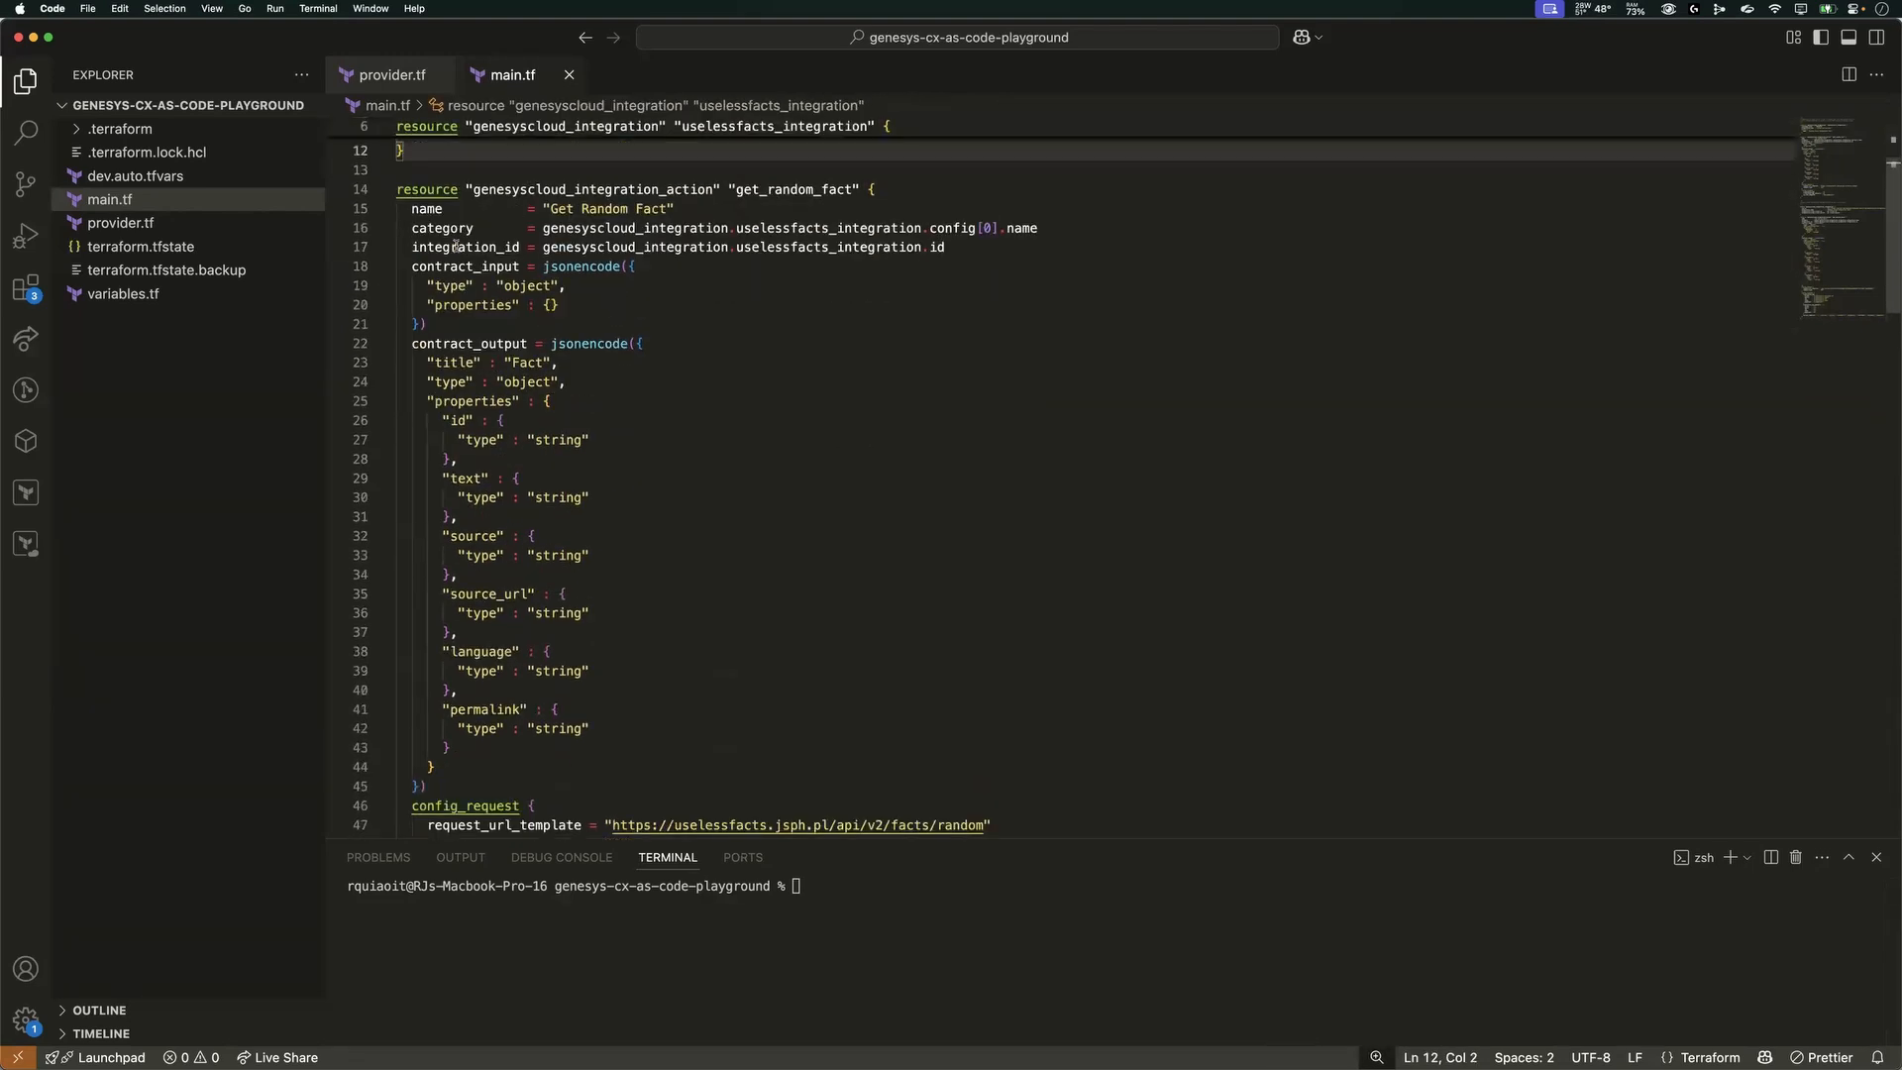
pyautogui.moveTo(630, 265); pyautogui.dragTo(413, 324)
pyautogui.click(562, 284)
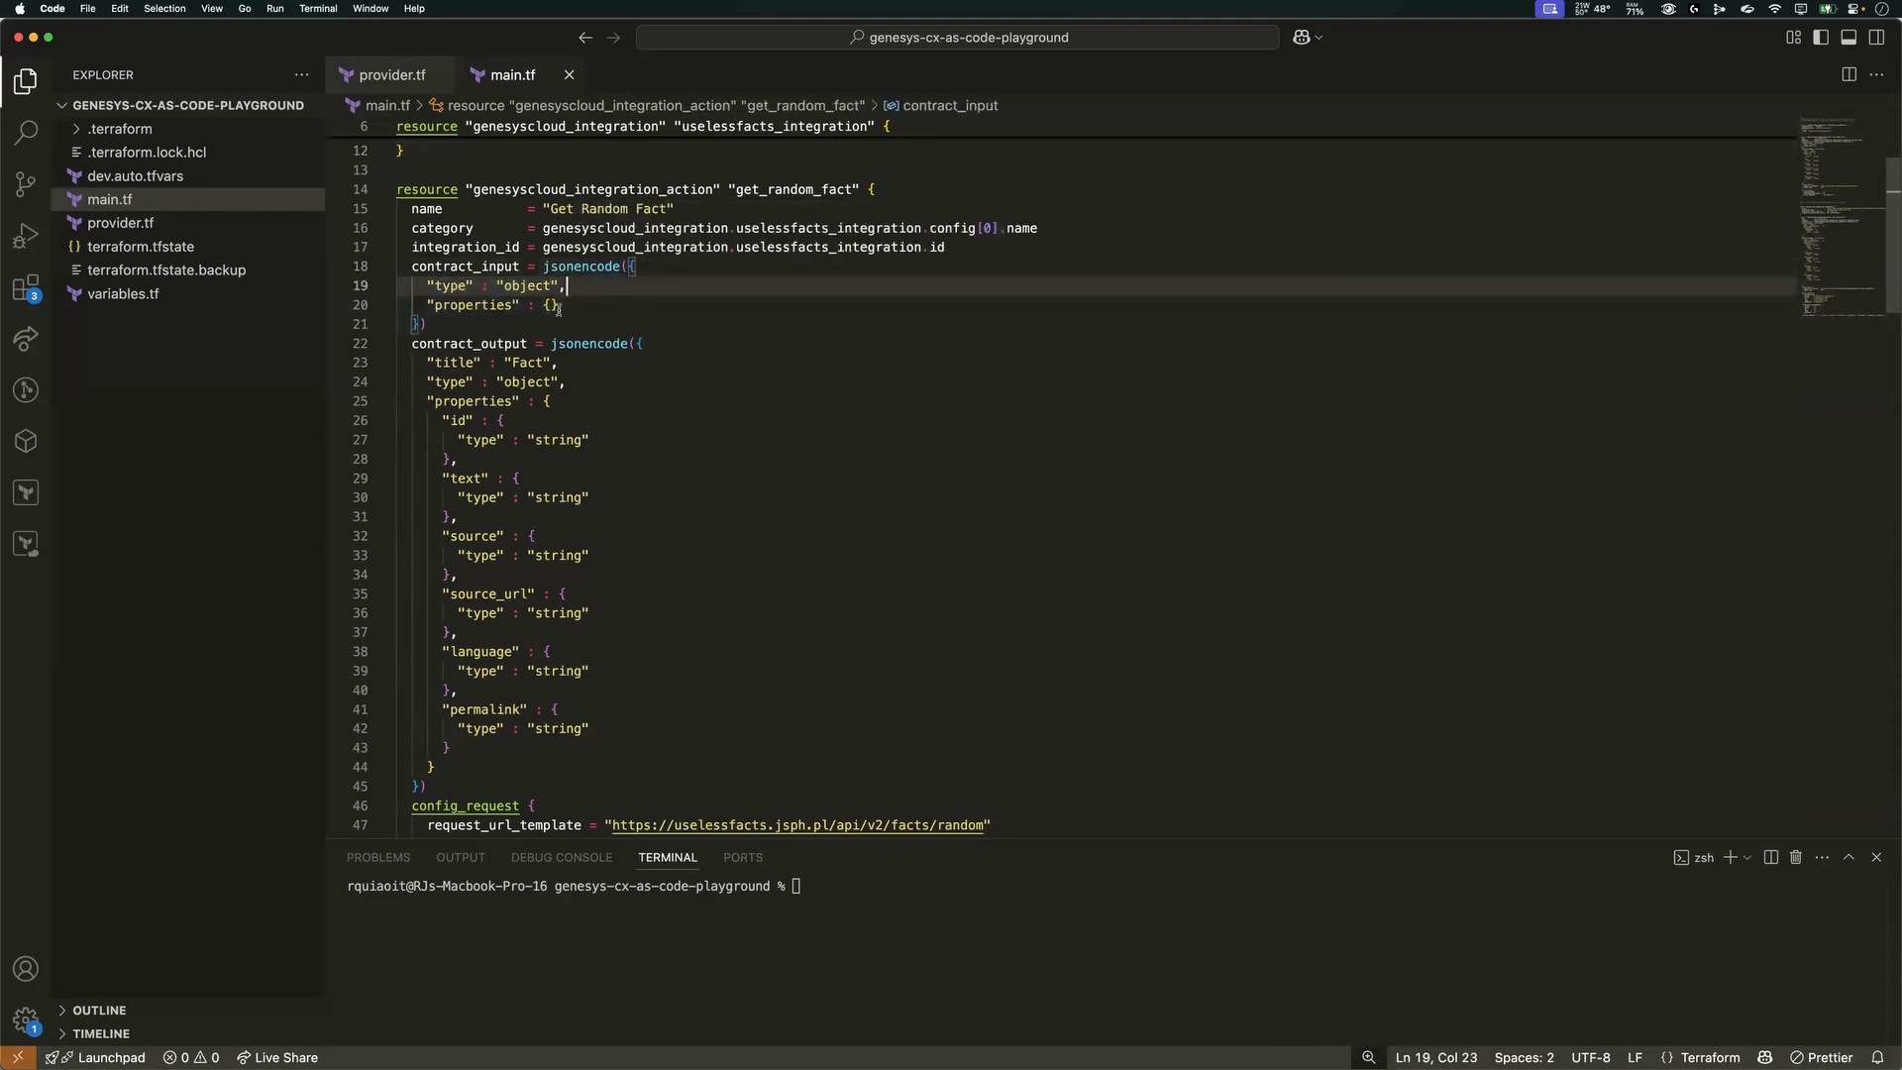
# - Switch to the browser, open the Get Random Fact action's contracts and highlight the input contract's JSON schema
pyautogui.hotkey('ctrl', 'Up')
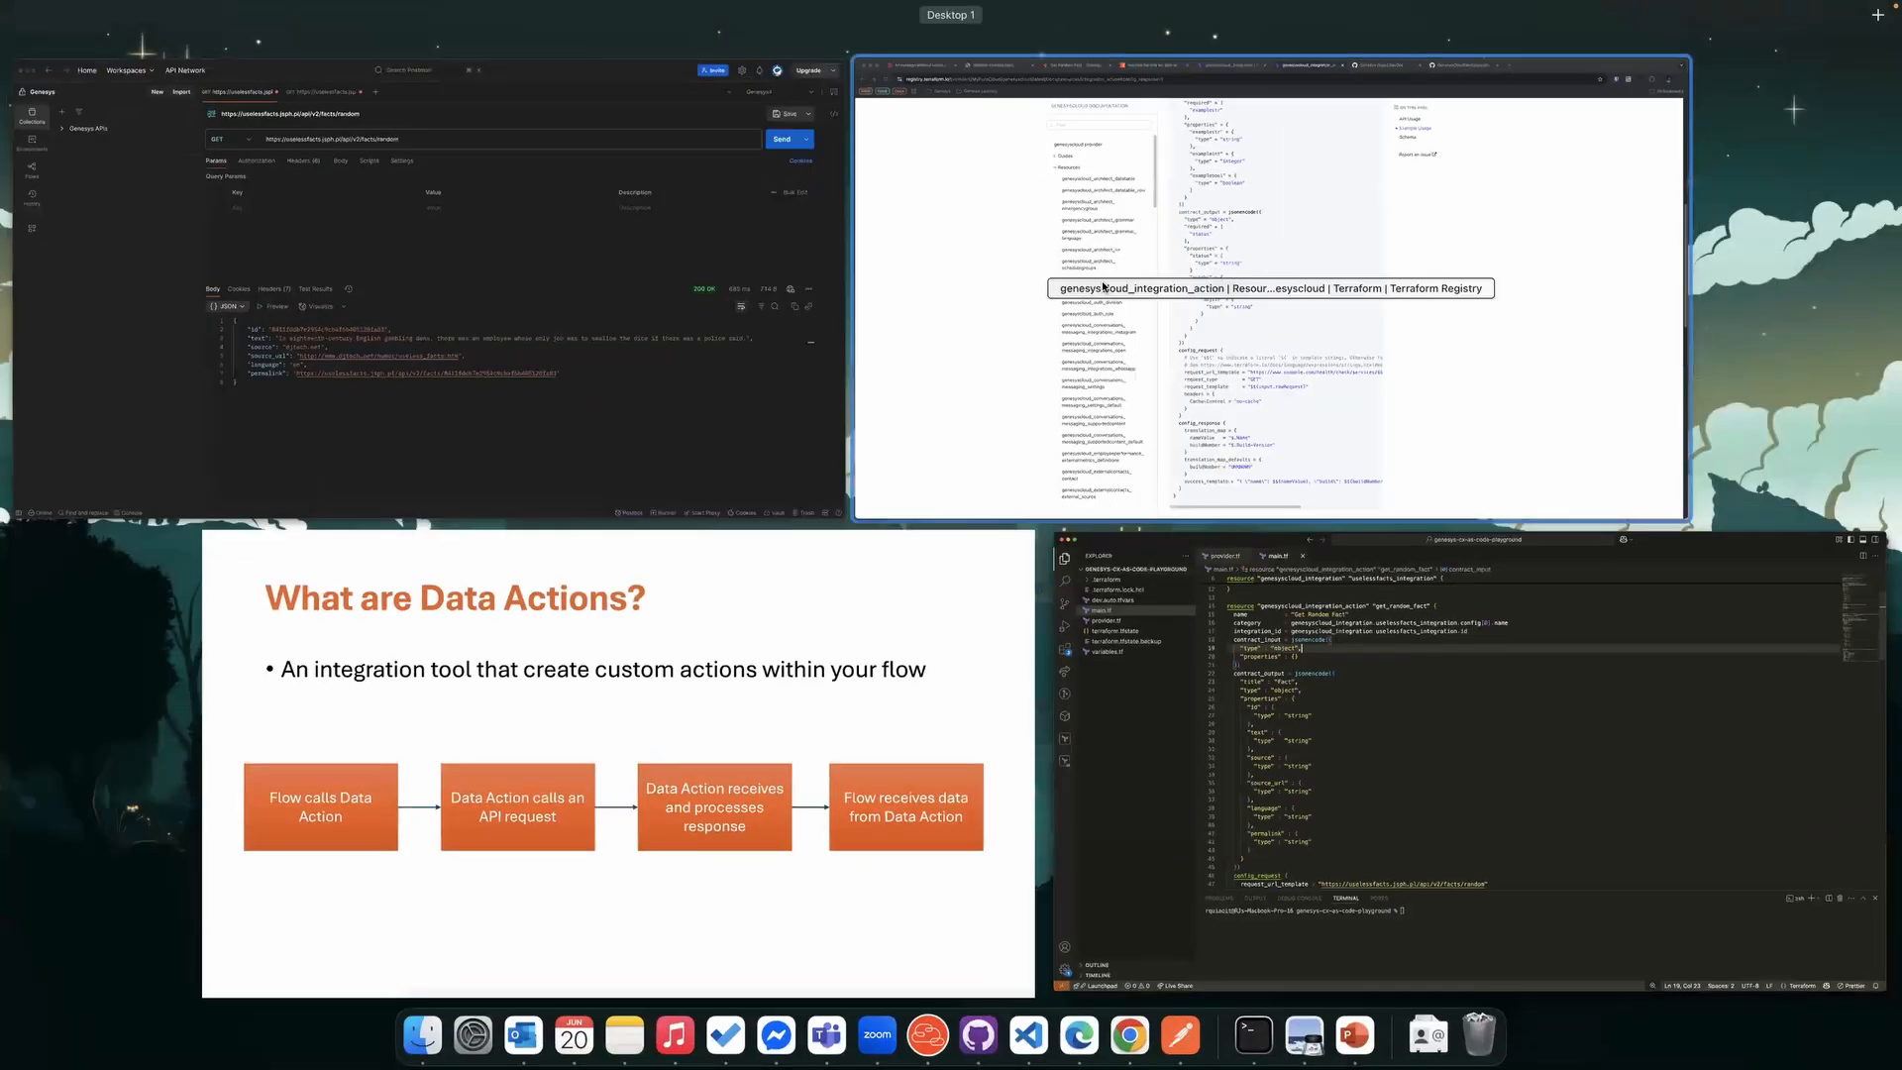
pyautogui.click(509, 37)
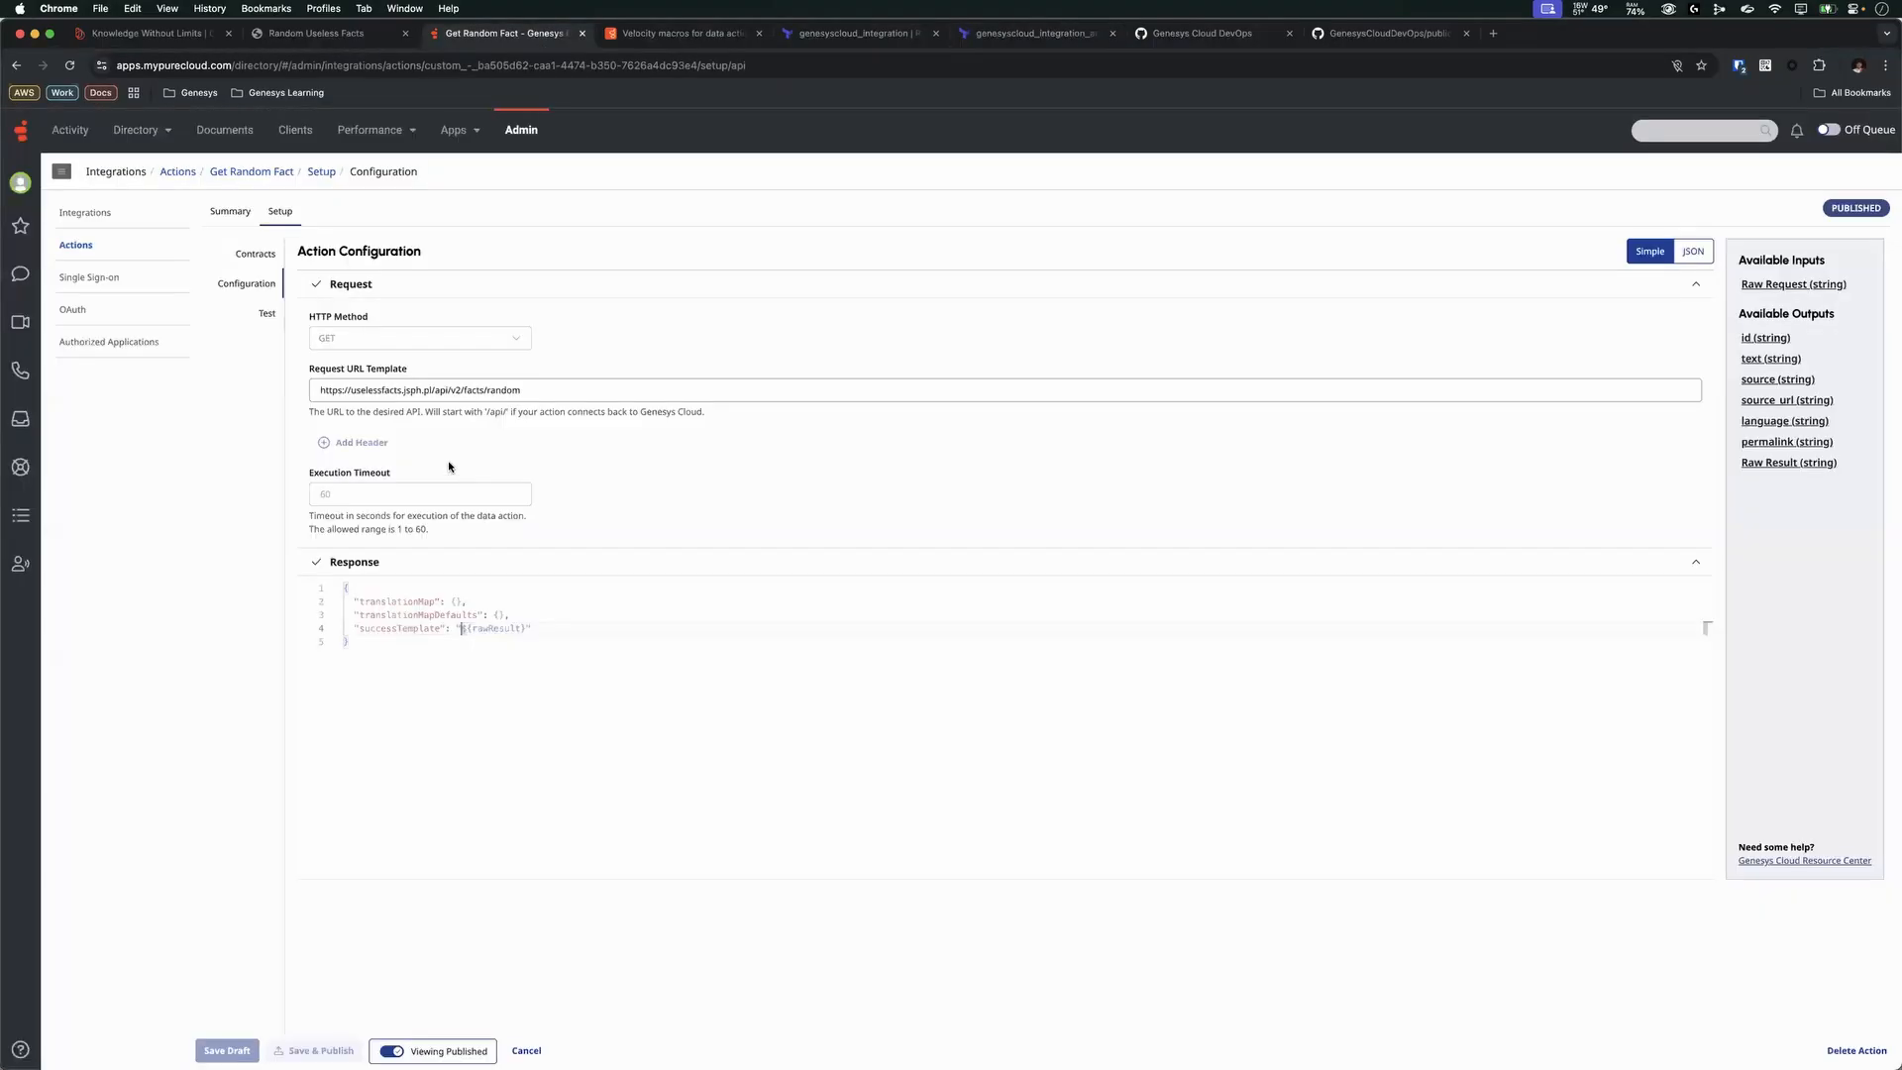
pyautogui.click(254, 254)
pyautogui.press('super+a')
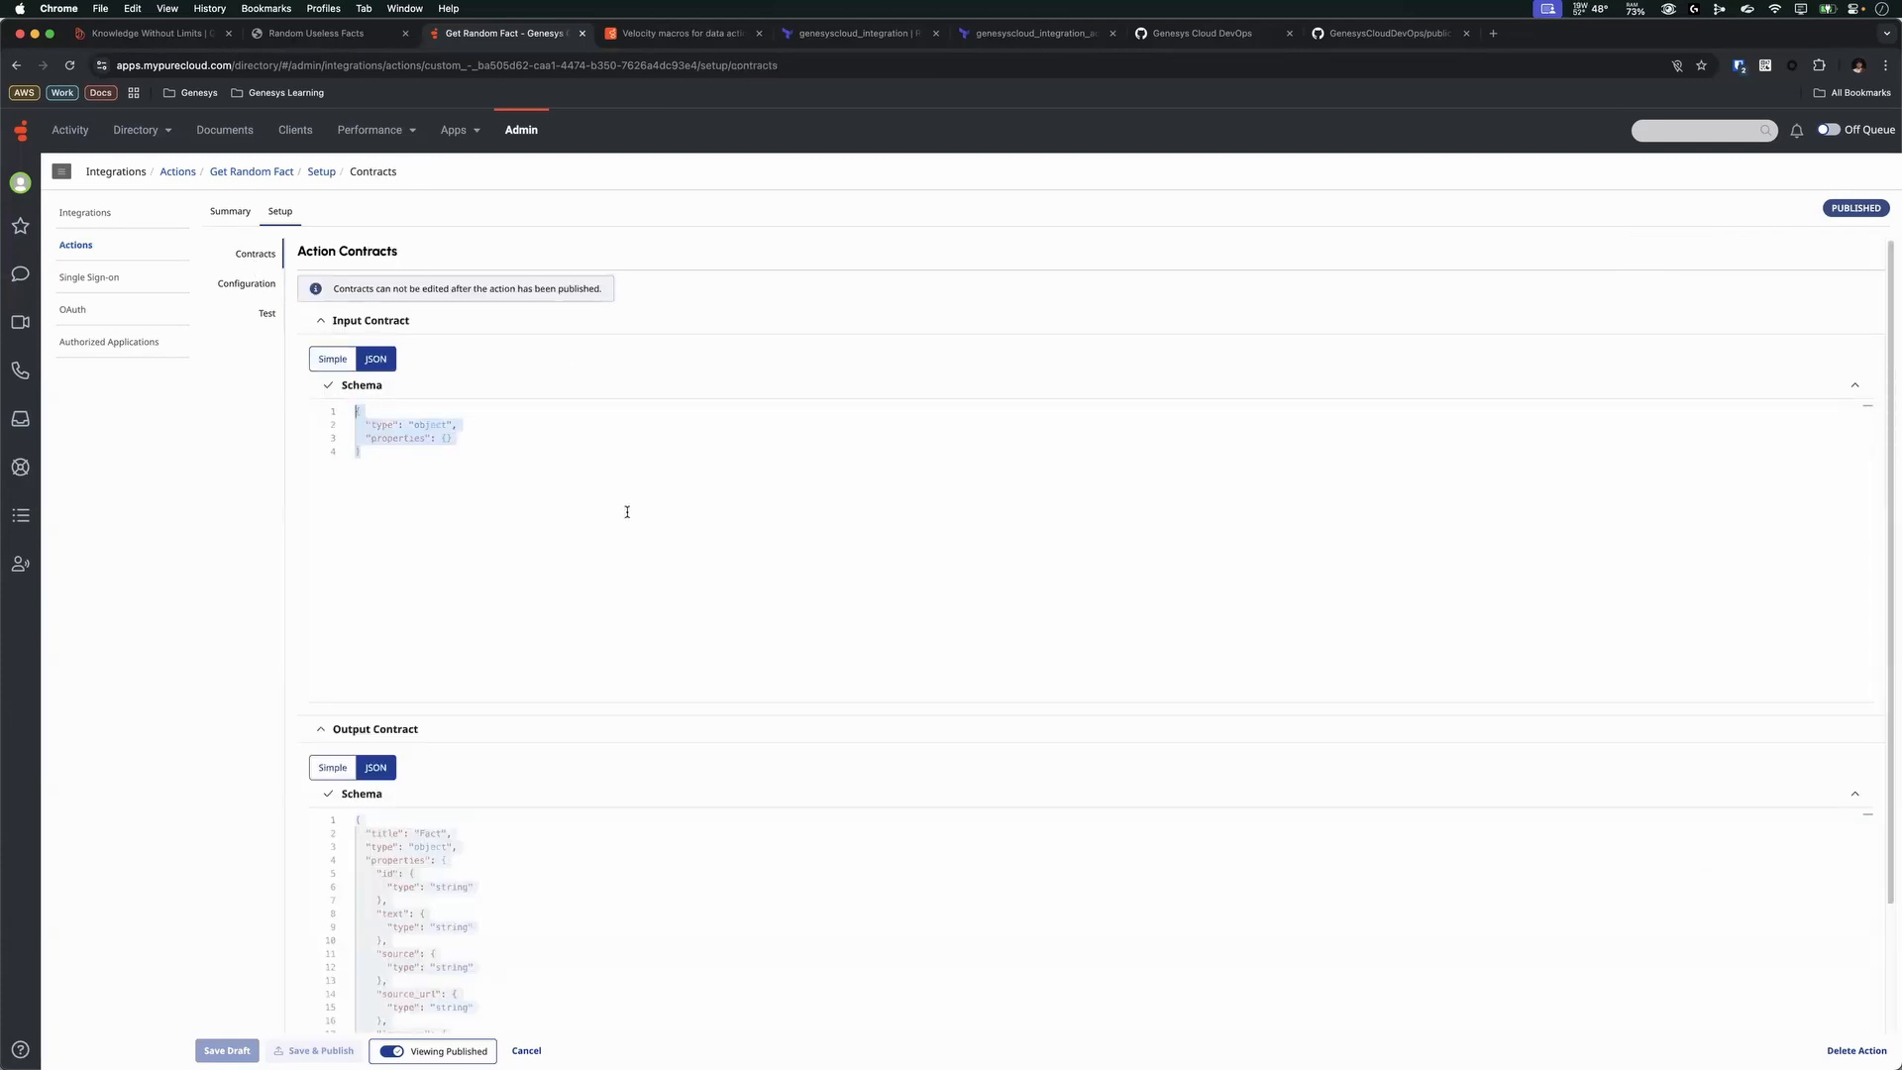
pyautogui.scroll(-1, 718, 802)
pyautogui.hotkey('ctrl', 'Up')
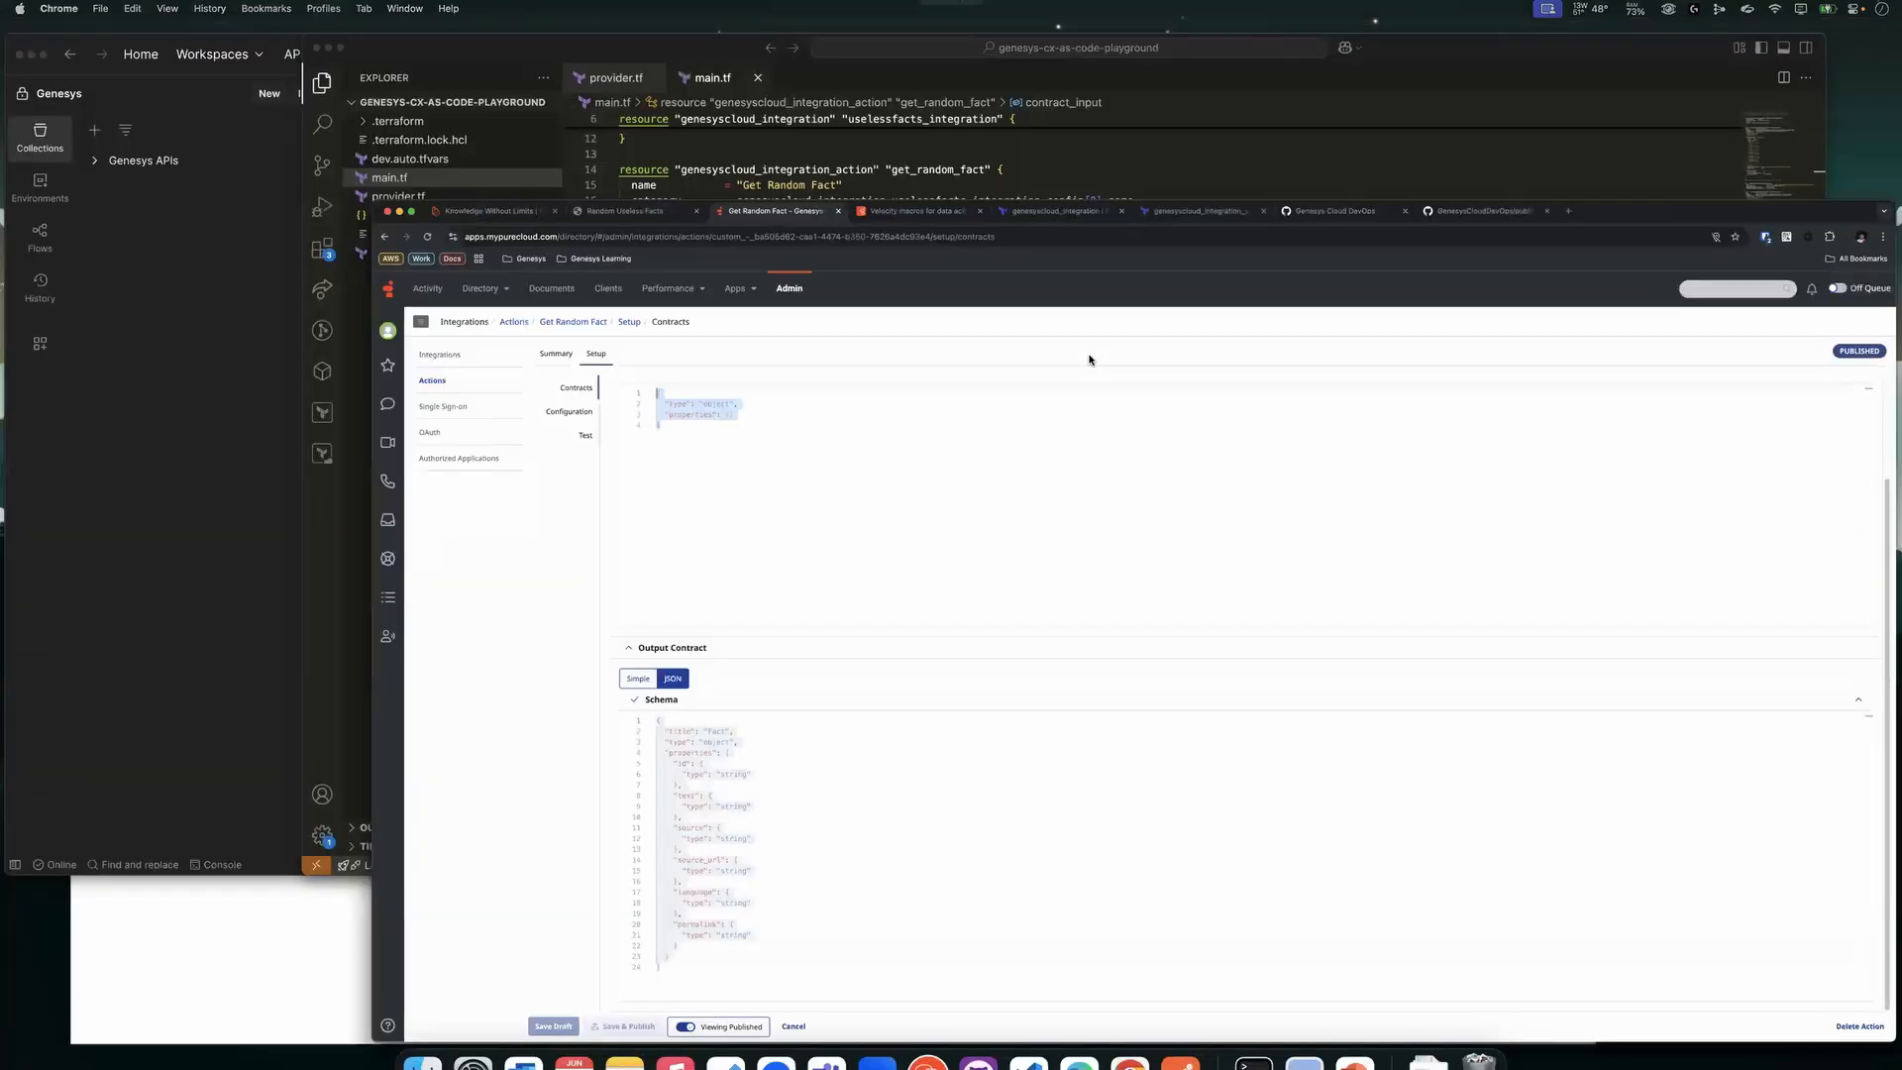
# - Return to main.tf in VS Code and inspect get_random_fact's contract_output, config_request, translation_map and translation_map_defaults
pyautogui.press('super+Tab')
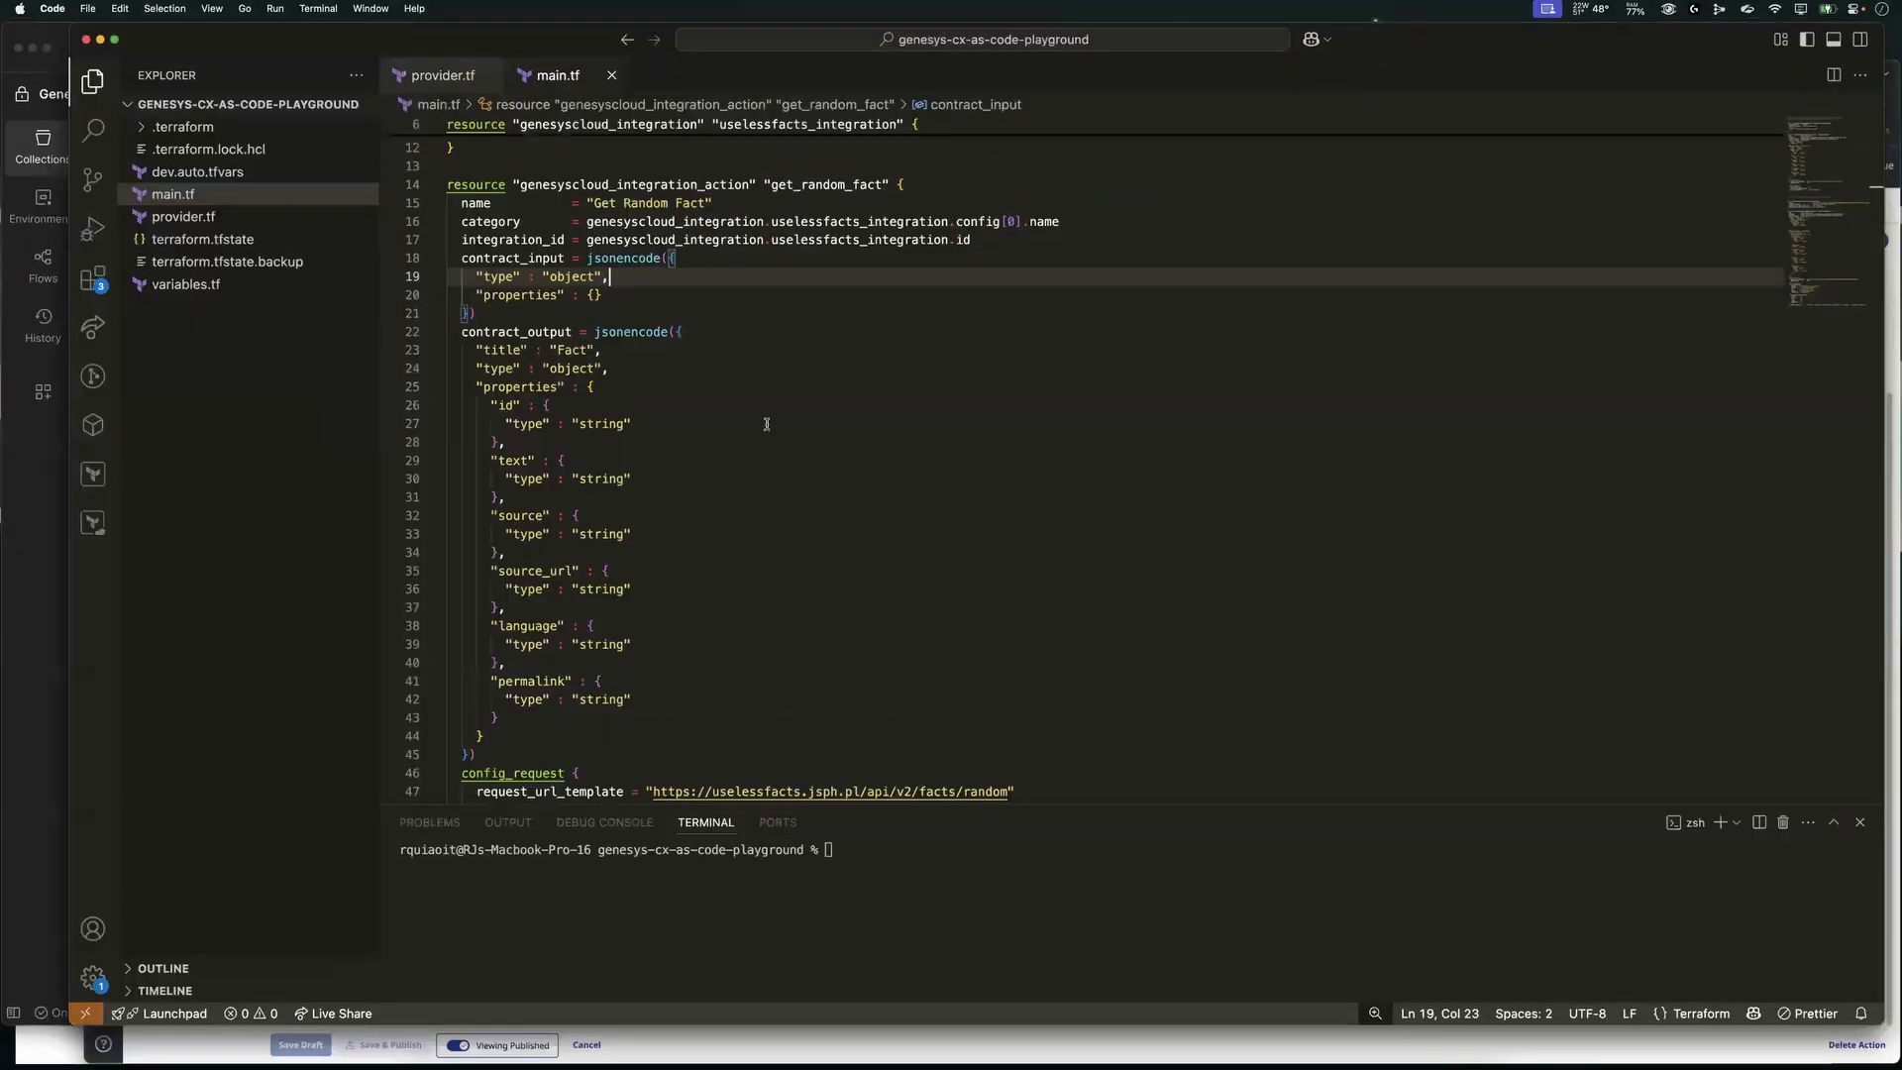
pyautogui.click(766, 424)
pyautogui.scroll(-8, 765, 424)
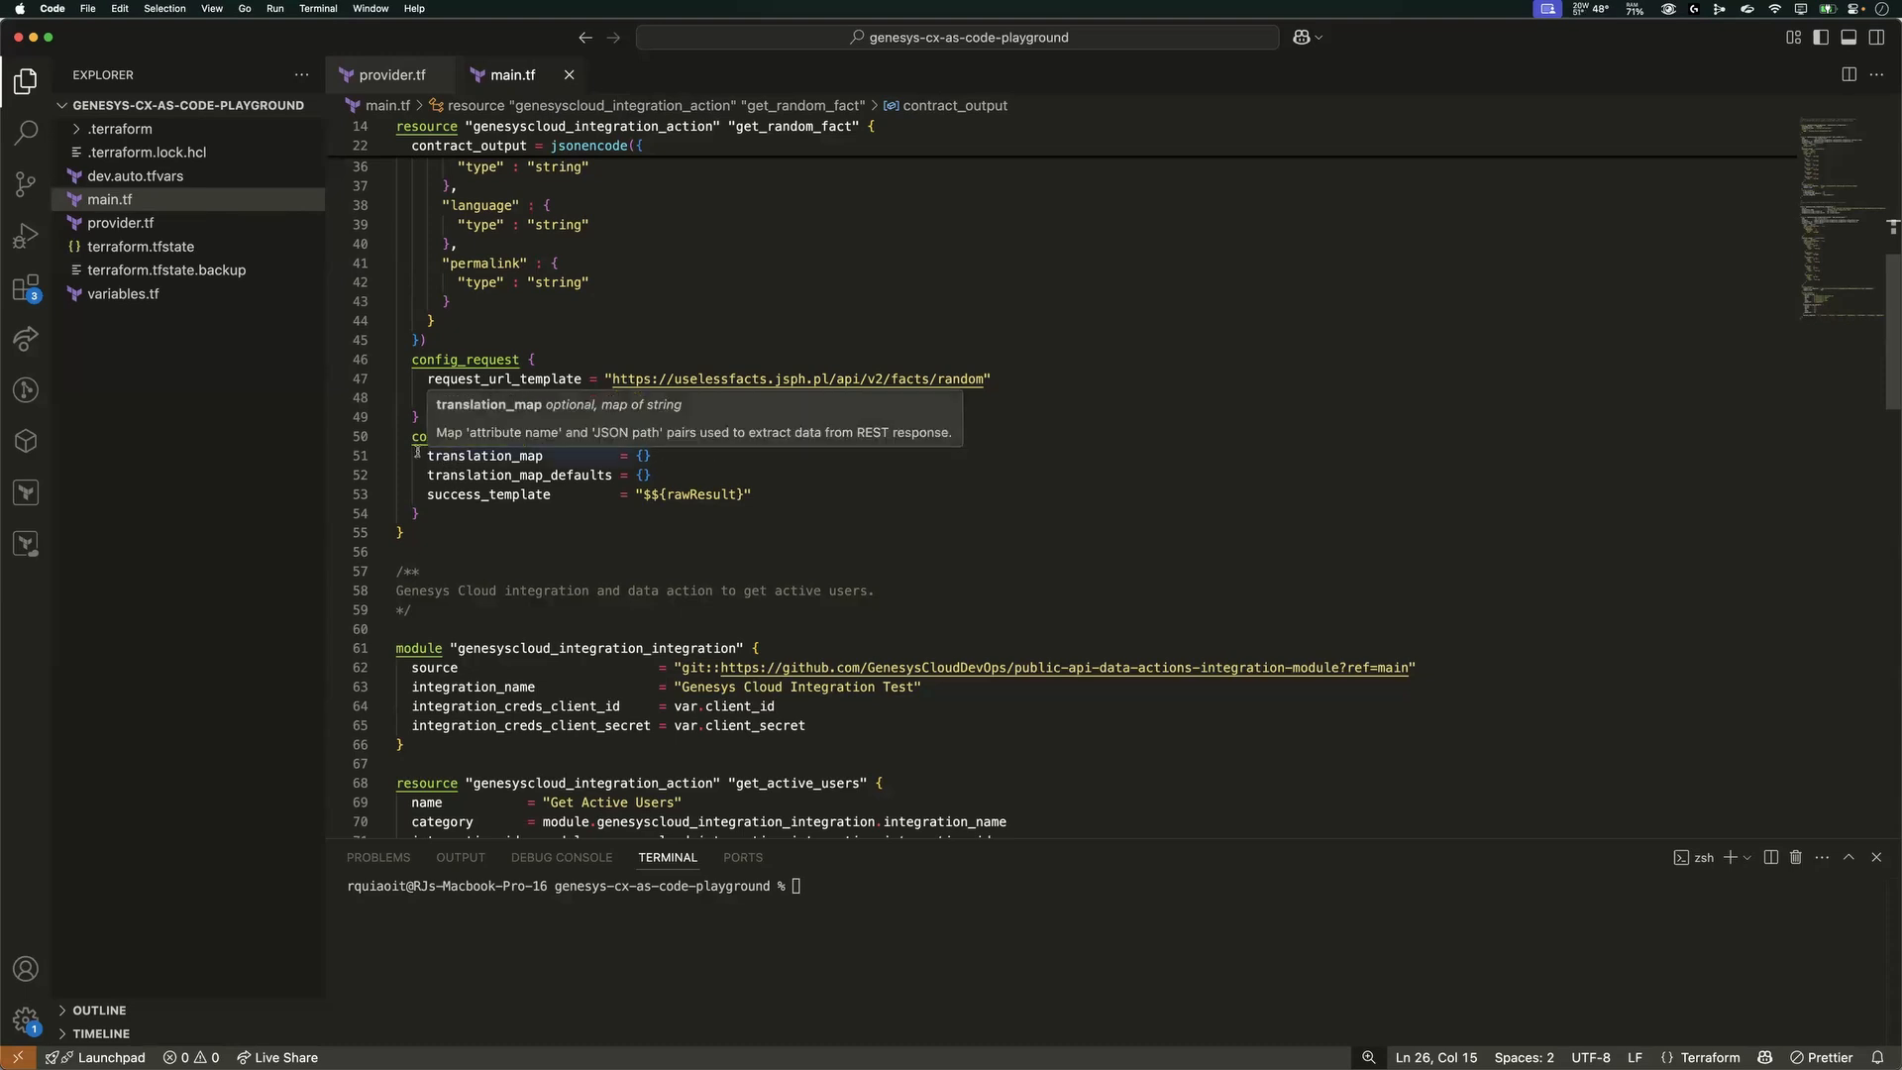
pyautogui.click(690, 457)
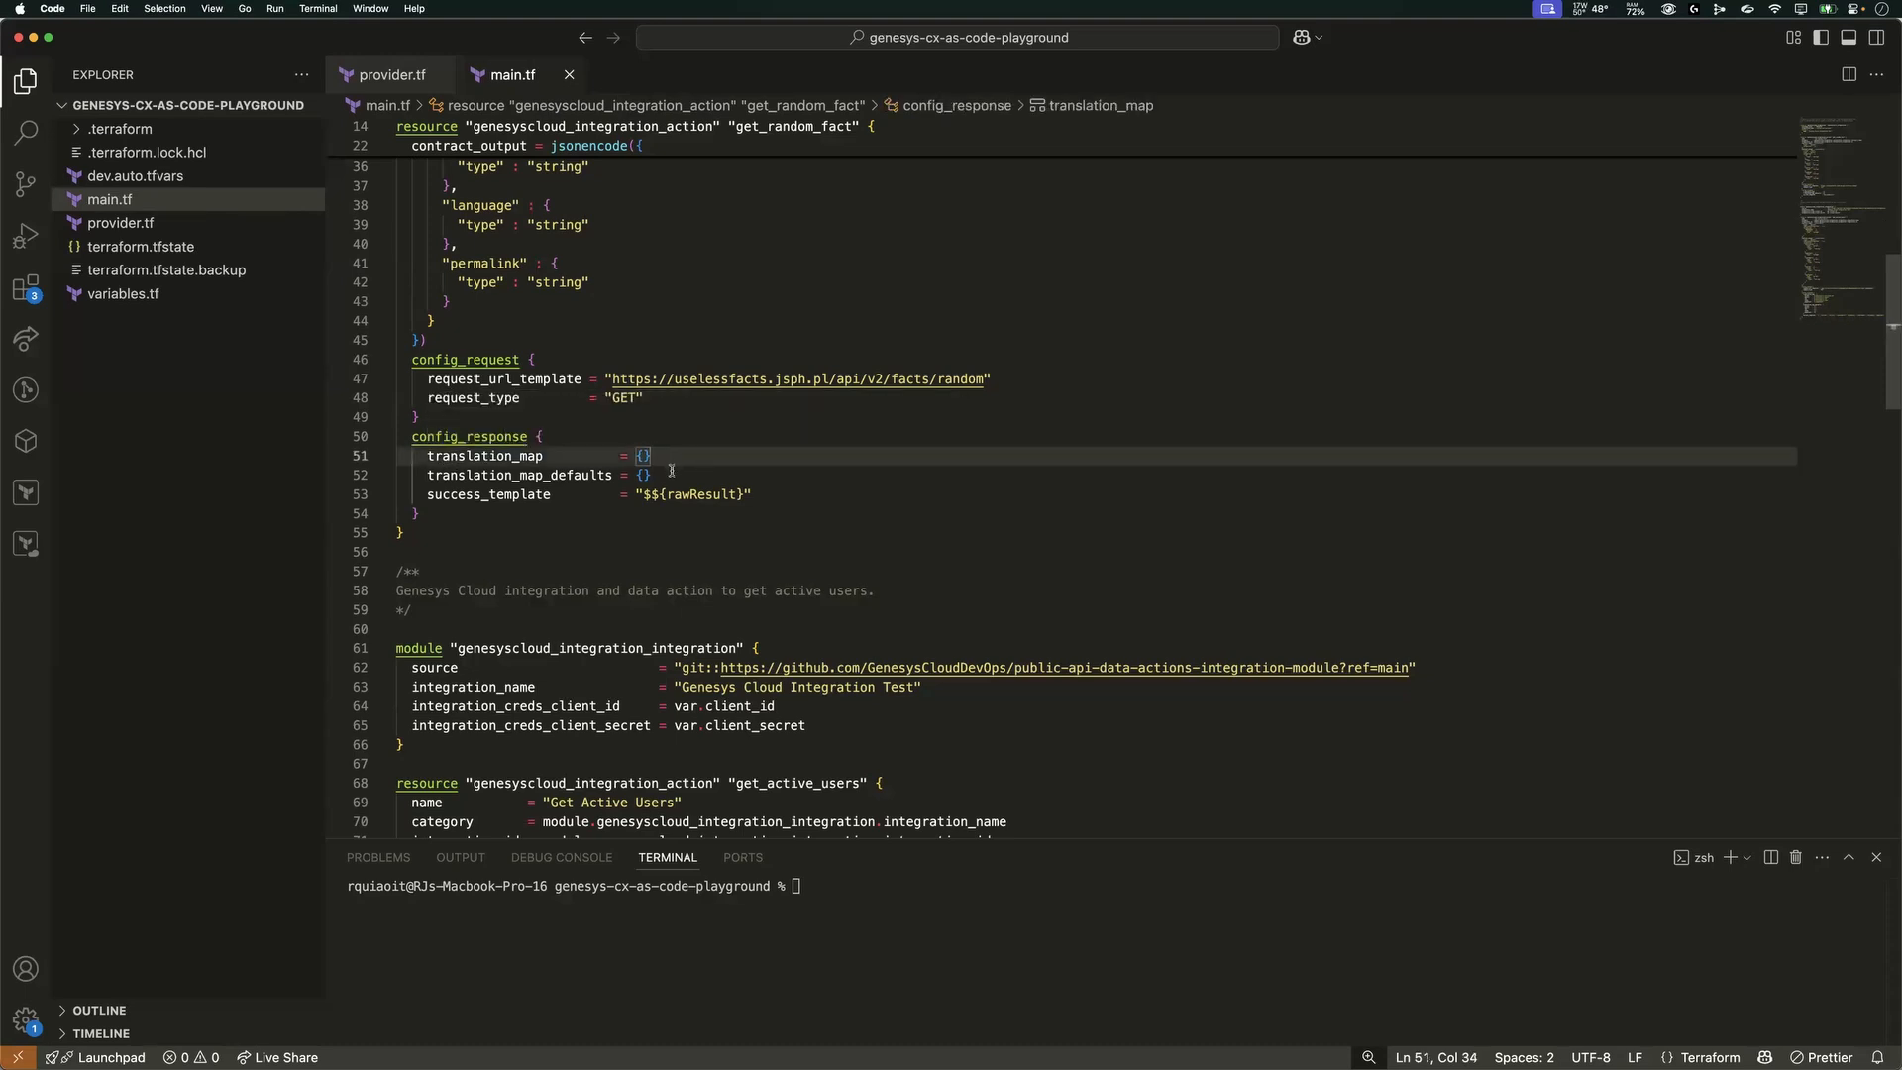
pyautogui.click(674, 477)
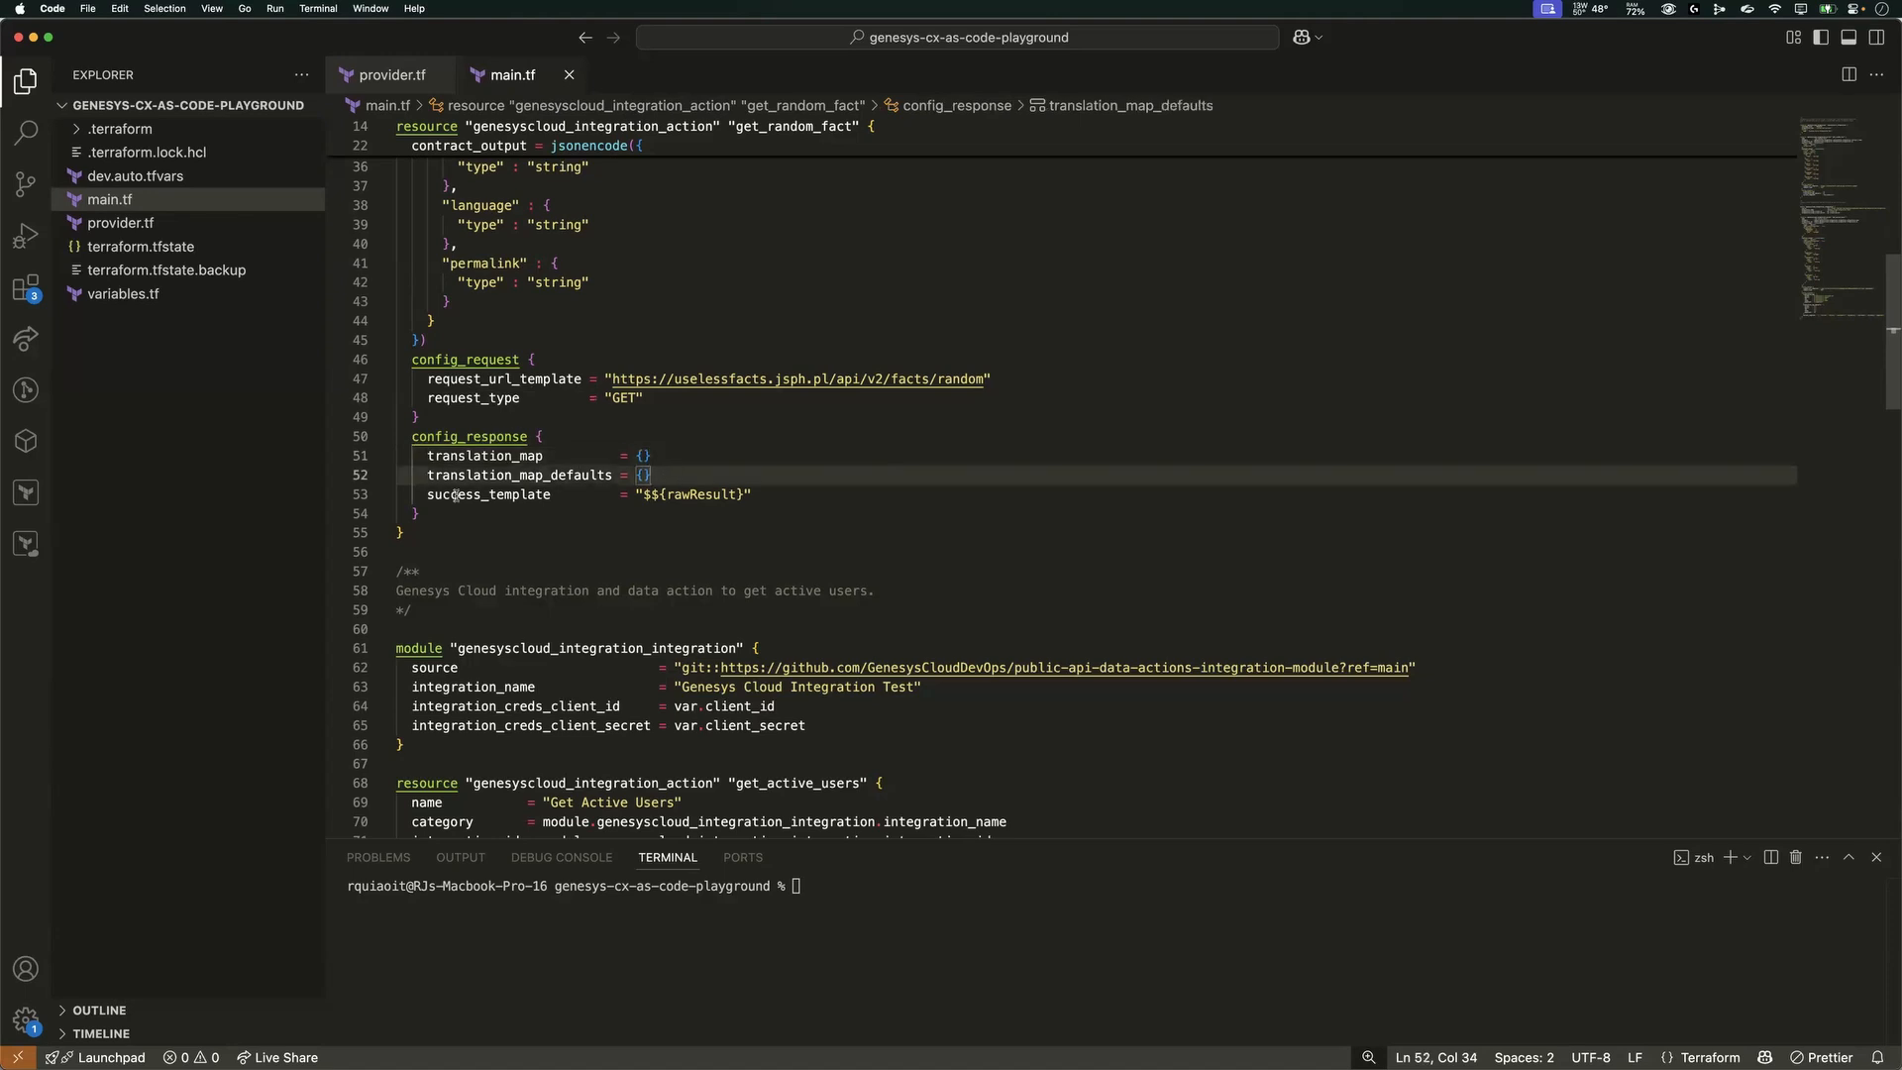
# - Highlight the "$${rawResult}" value of success_template in the config_response block
pyautogui.press('Down')
pyautogui.press('Home')
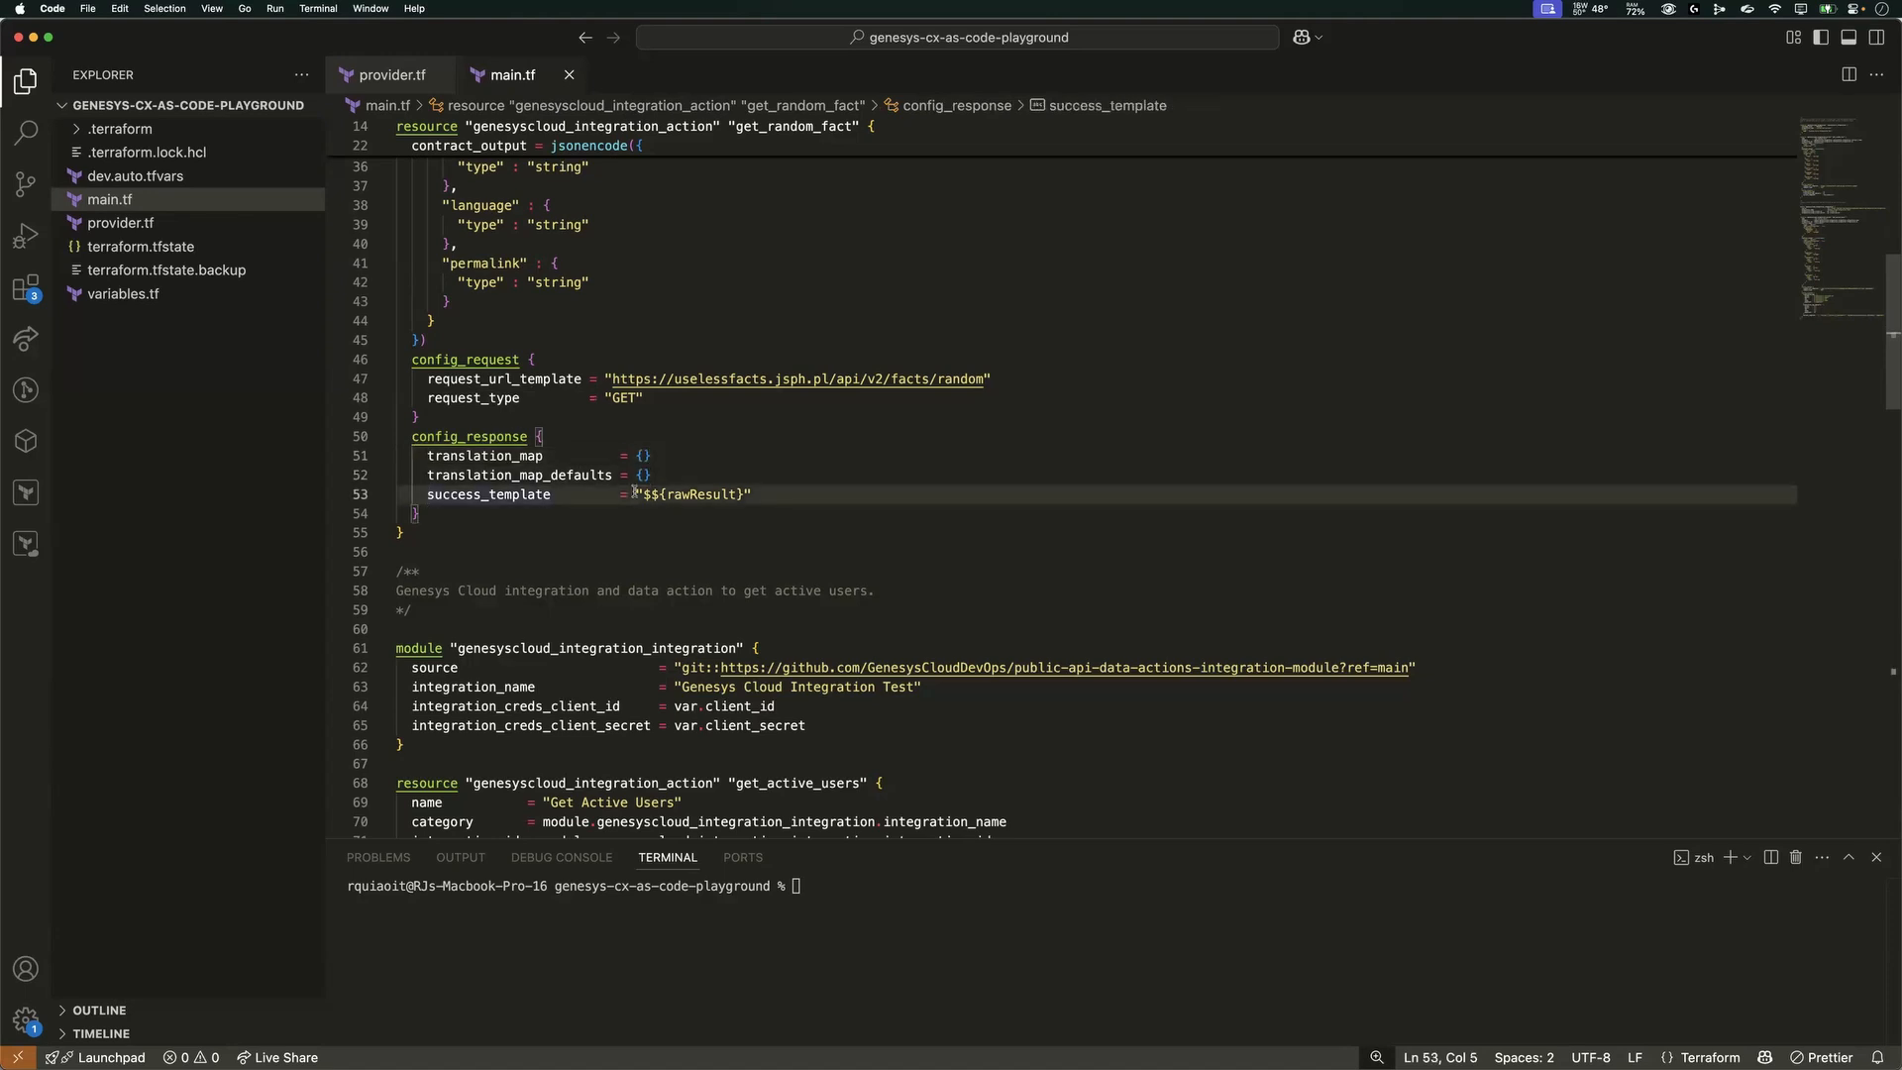
pyautogui.moveTo(637, 495); pyautogui.dragTo(758, 495)
pyautogui.press('Right')
pyautogui.click(713, 476)
pyautogui.click(650, 494)
pyautogui.click(778, 484)
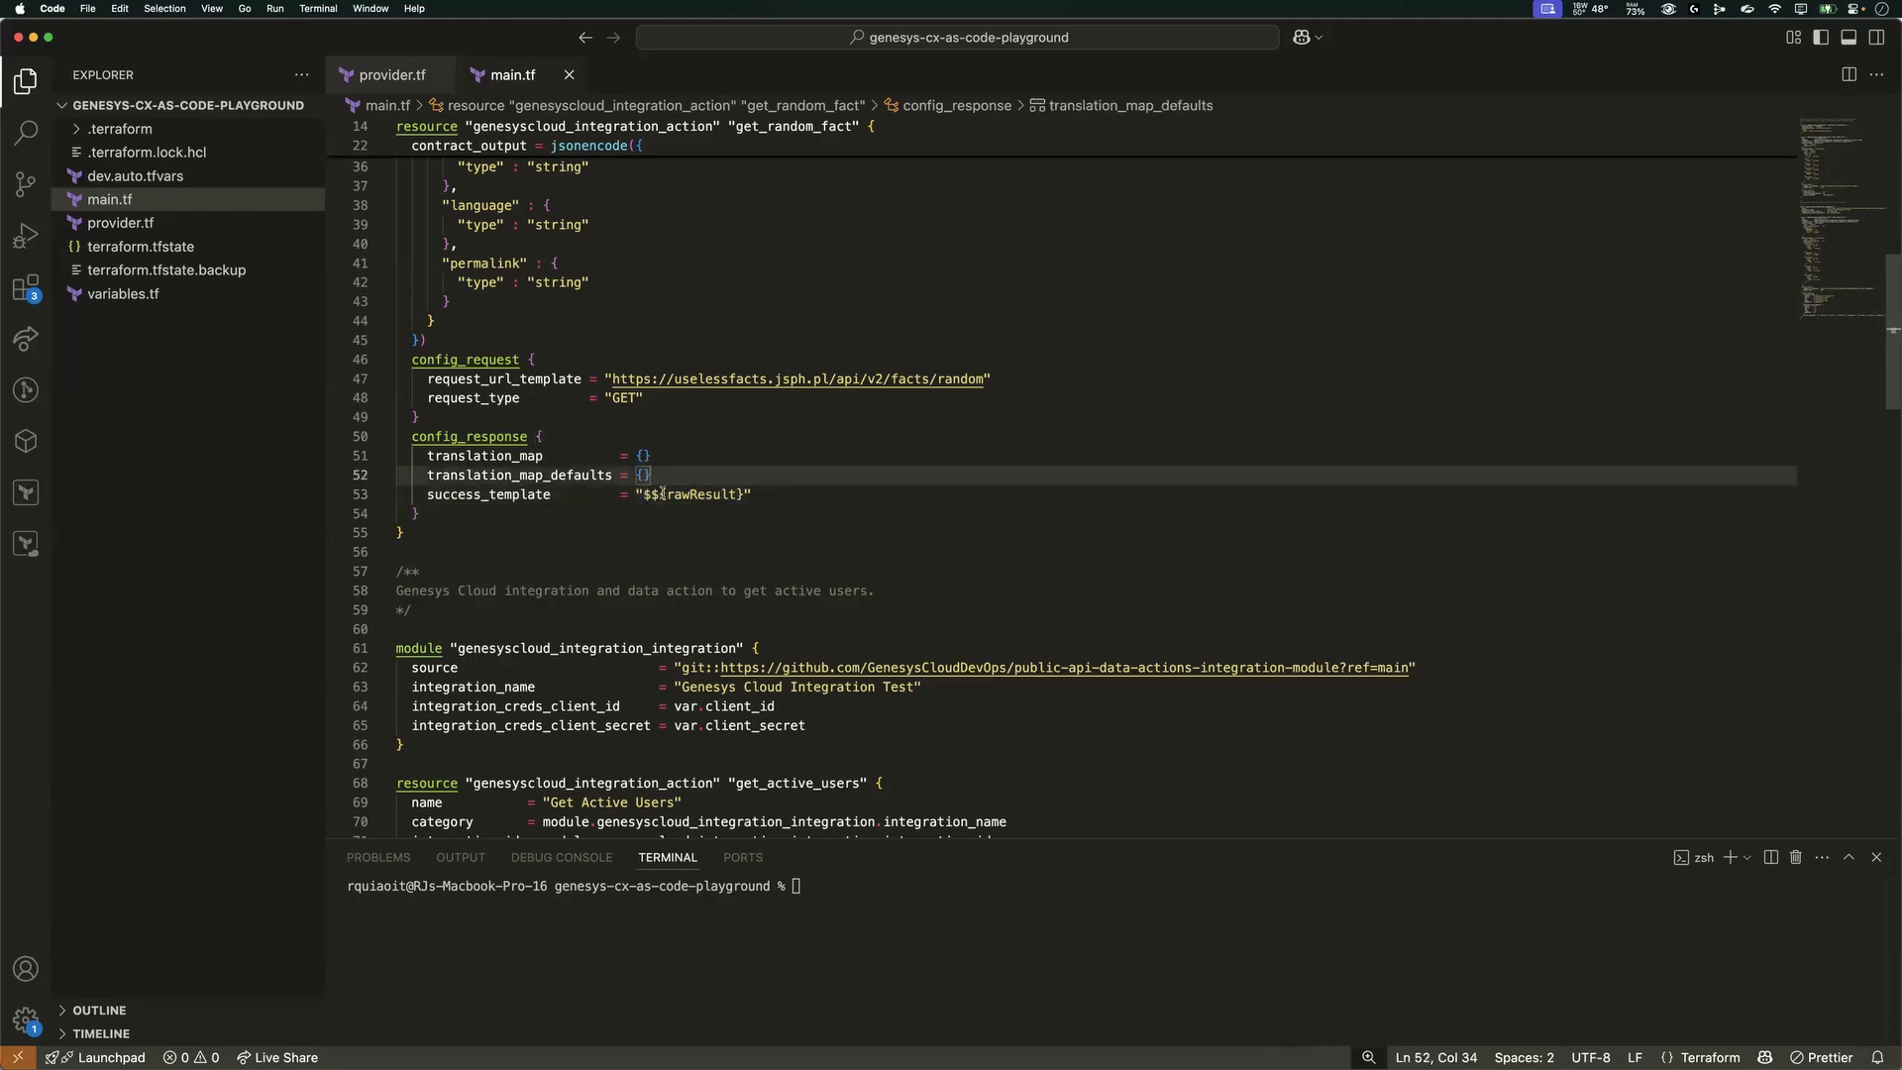
pyautogui.press('Down')
pyautogui.press('End')
pyautogui.moveTo(643, 497); pyautogui.dragTo(819, 489)
pyautogui.click(820, 490)
# - Remove one dollar sign from the success_template value to show "${rawResult}", and restore it to "$${rawResult}"
pyautogui.click(651, 495)
pyautogui.press('BackSpace')
pyautogui.click(735, 464)
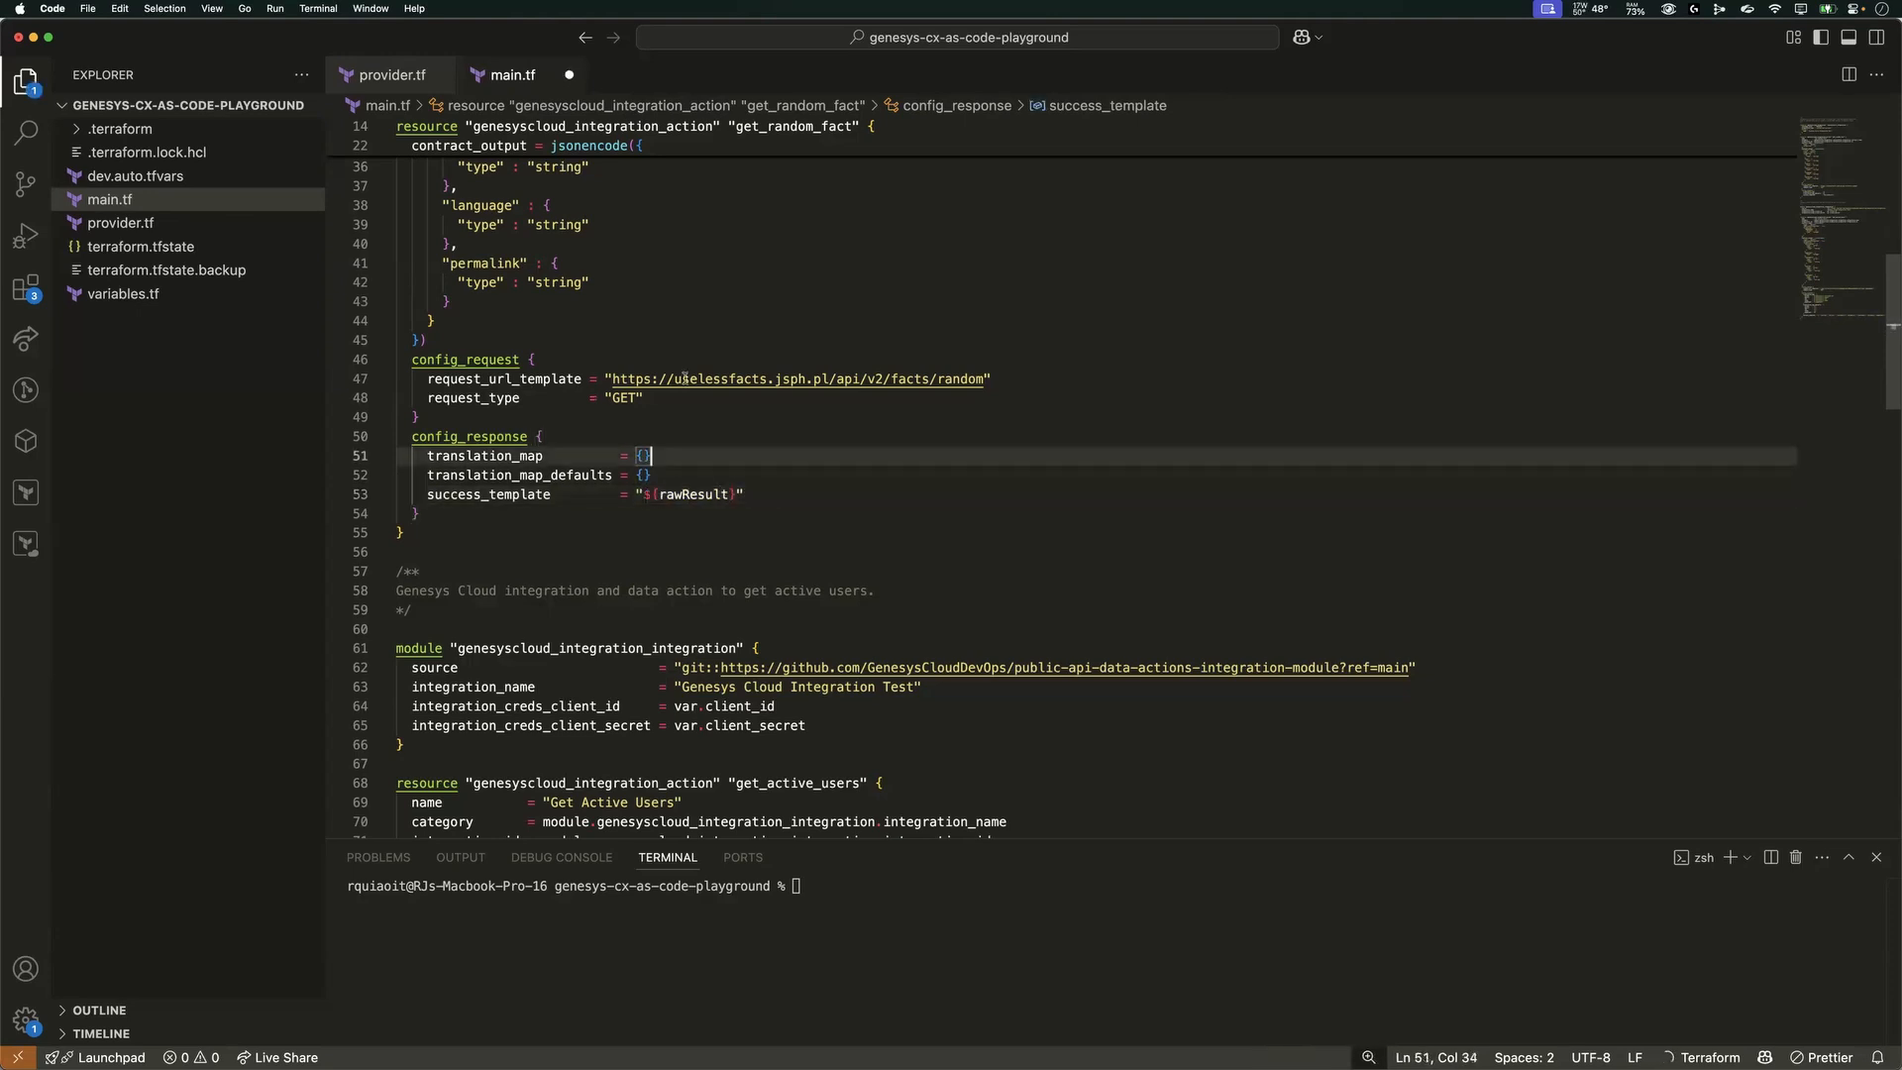
pyautogui.click(649, 496)
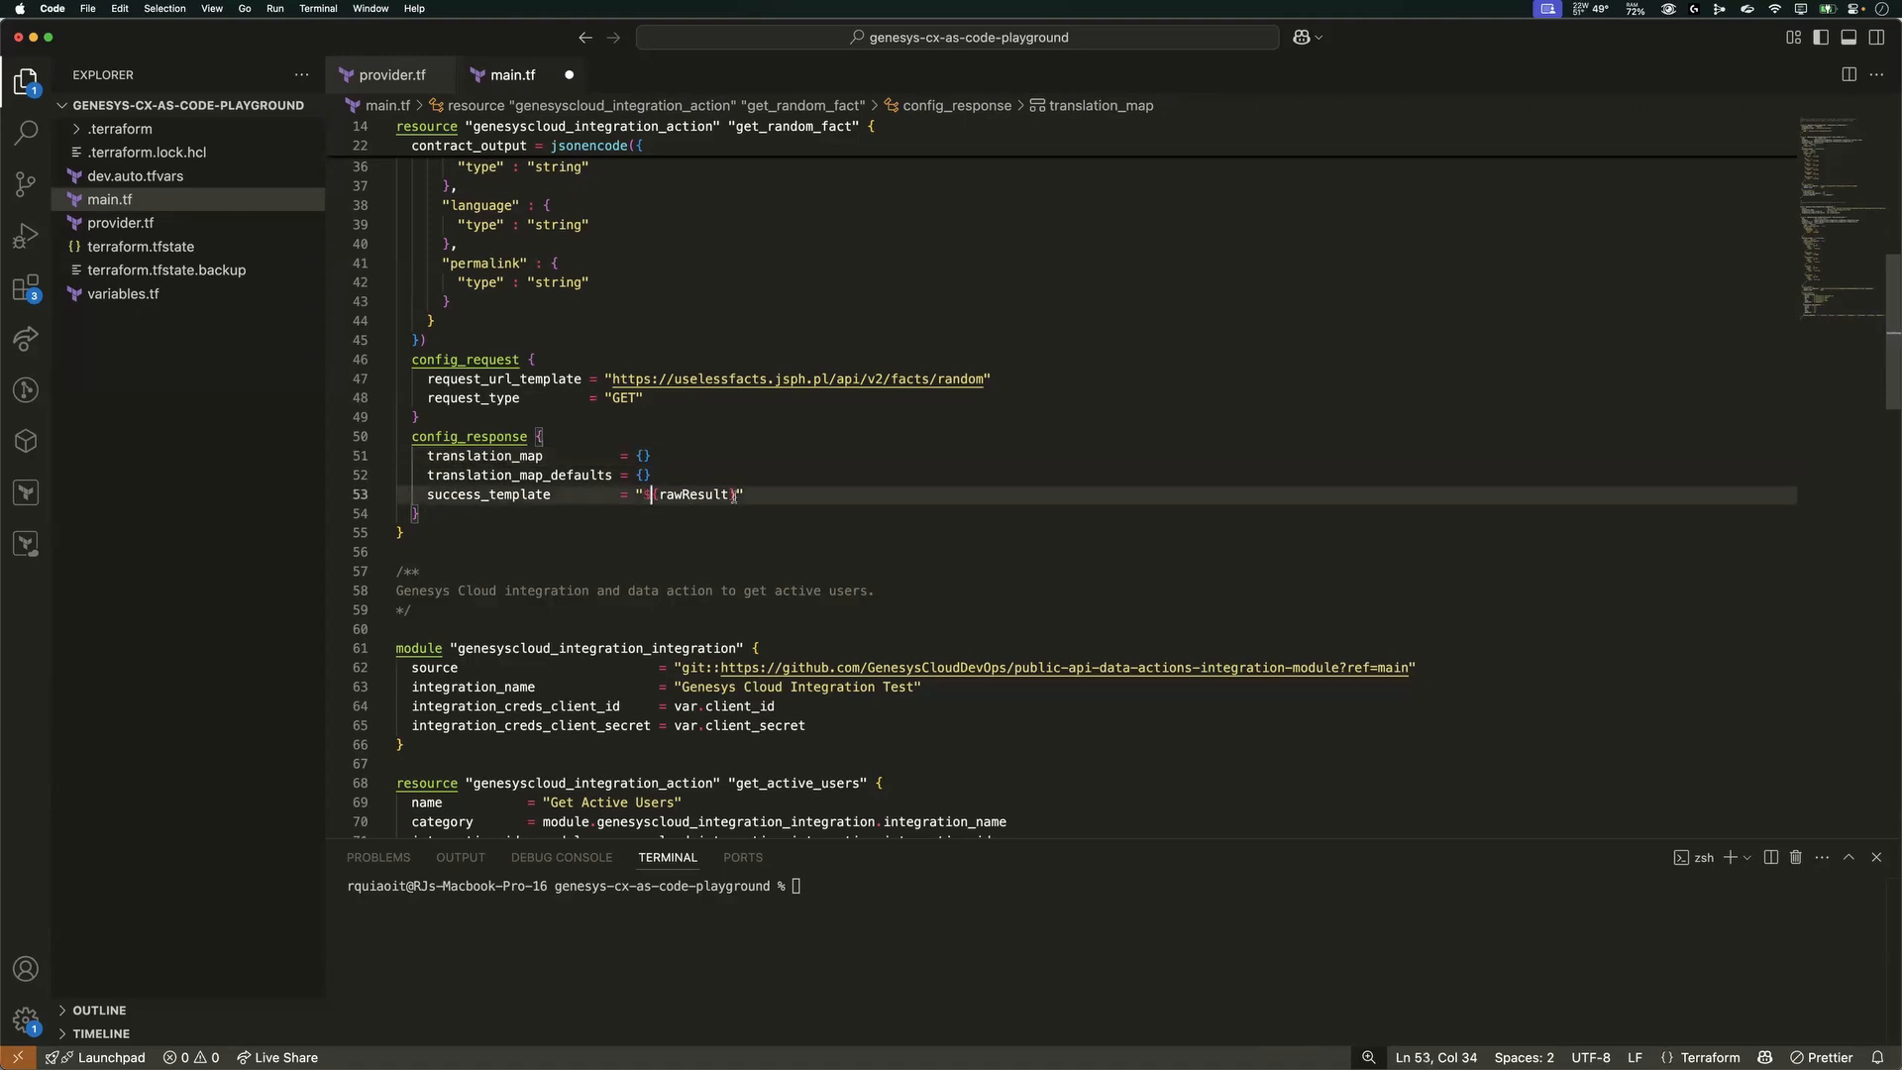
pyautogui.write('$')
pyautogui.click(866, 496)
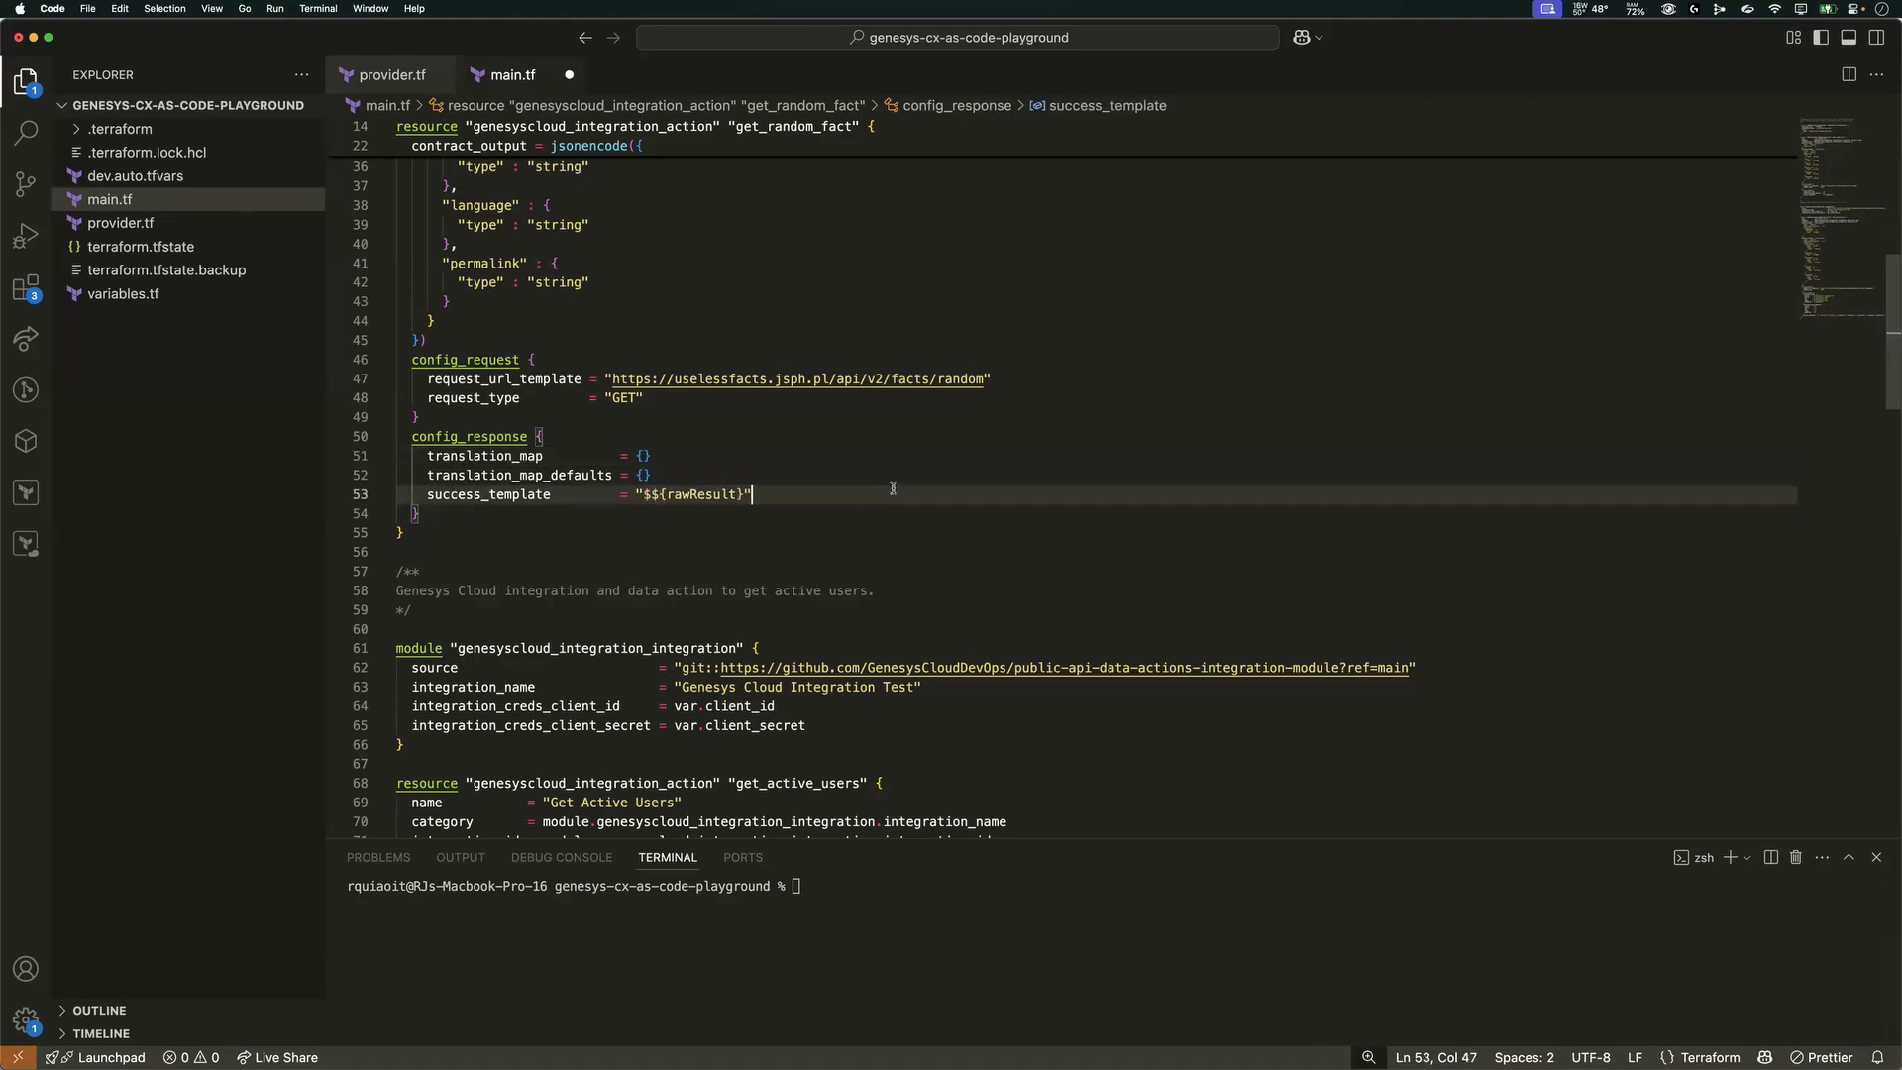
# - Switch to the browser, open the Genesys Cloud DevOps GitHub organization page and look through its list of remote module repositories
pyautogui.scroll(2, 869, 505)
pyautogui.scroll(-3, 869, 508)
pyautogui.scroll(10, 870, 511)
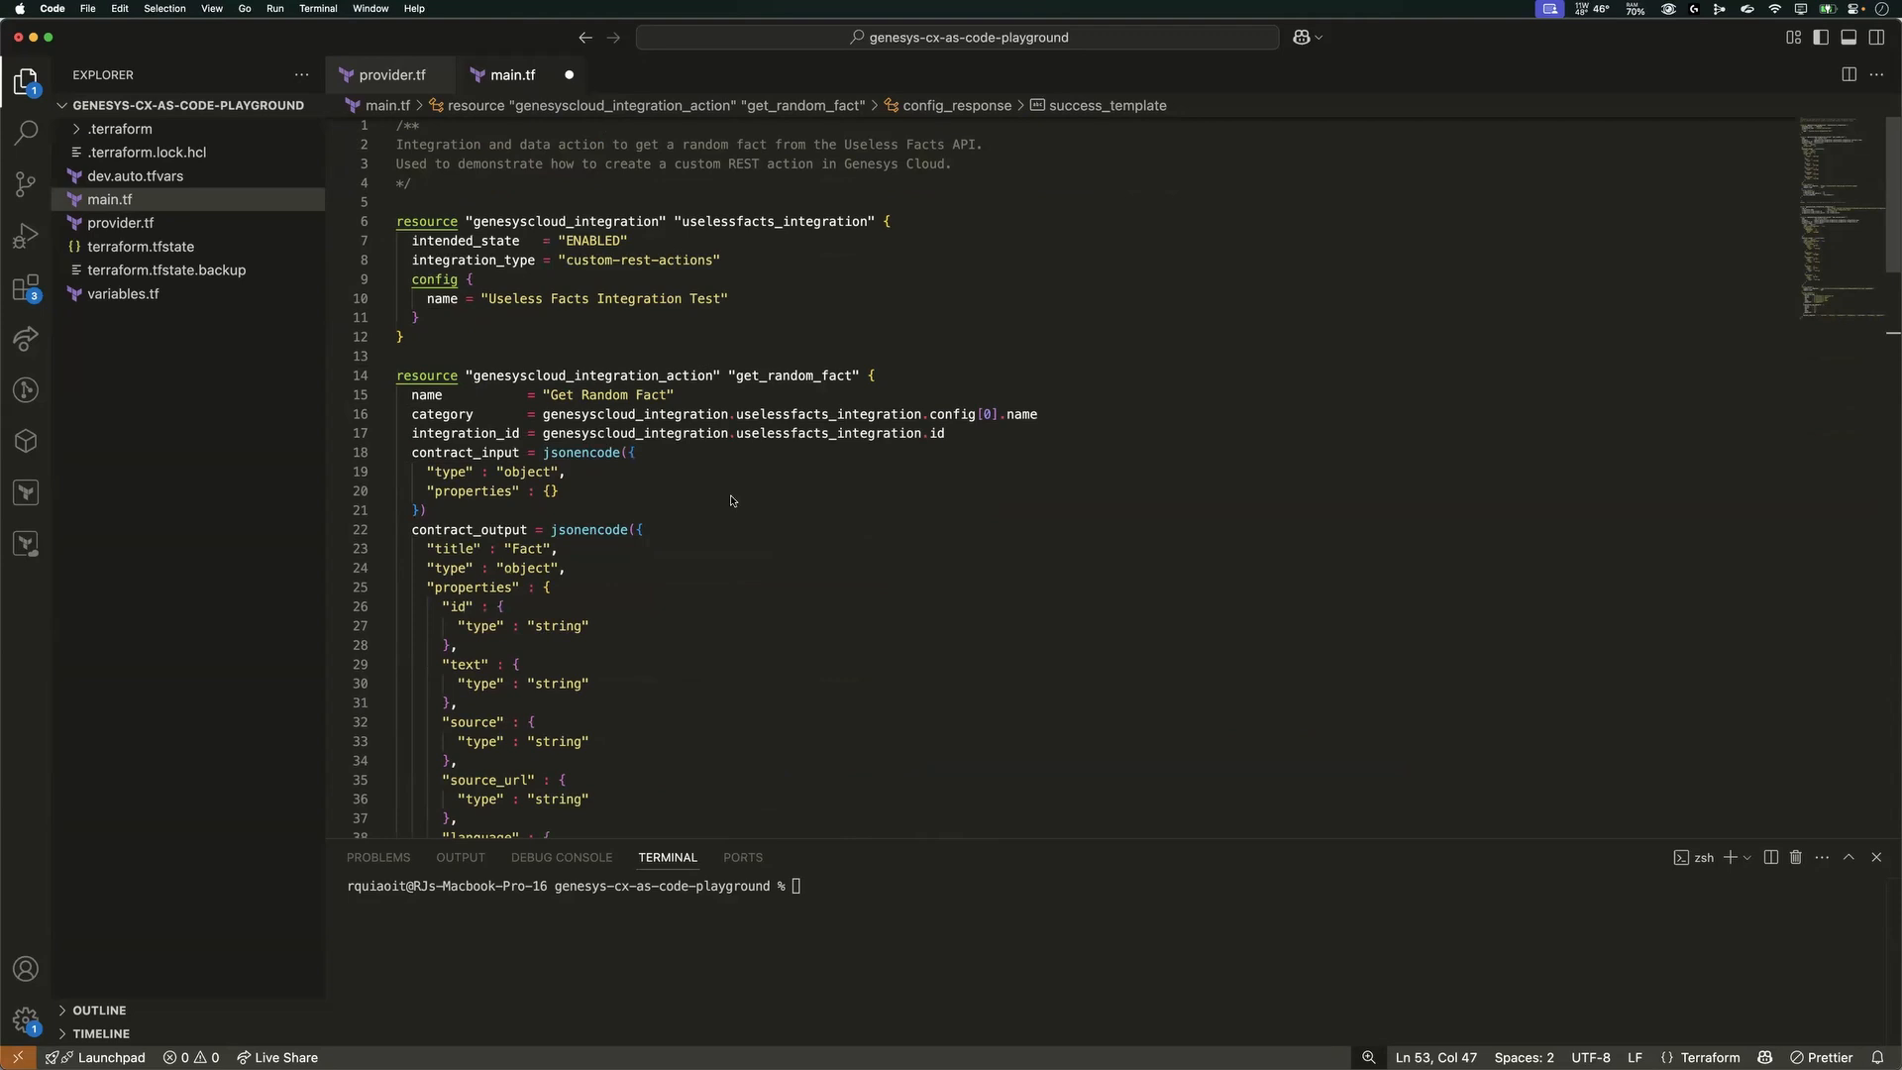
pyautogui.hotkey('ctrl', 'Up')
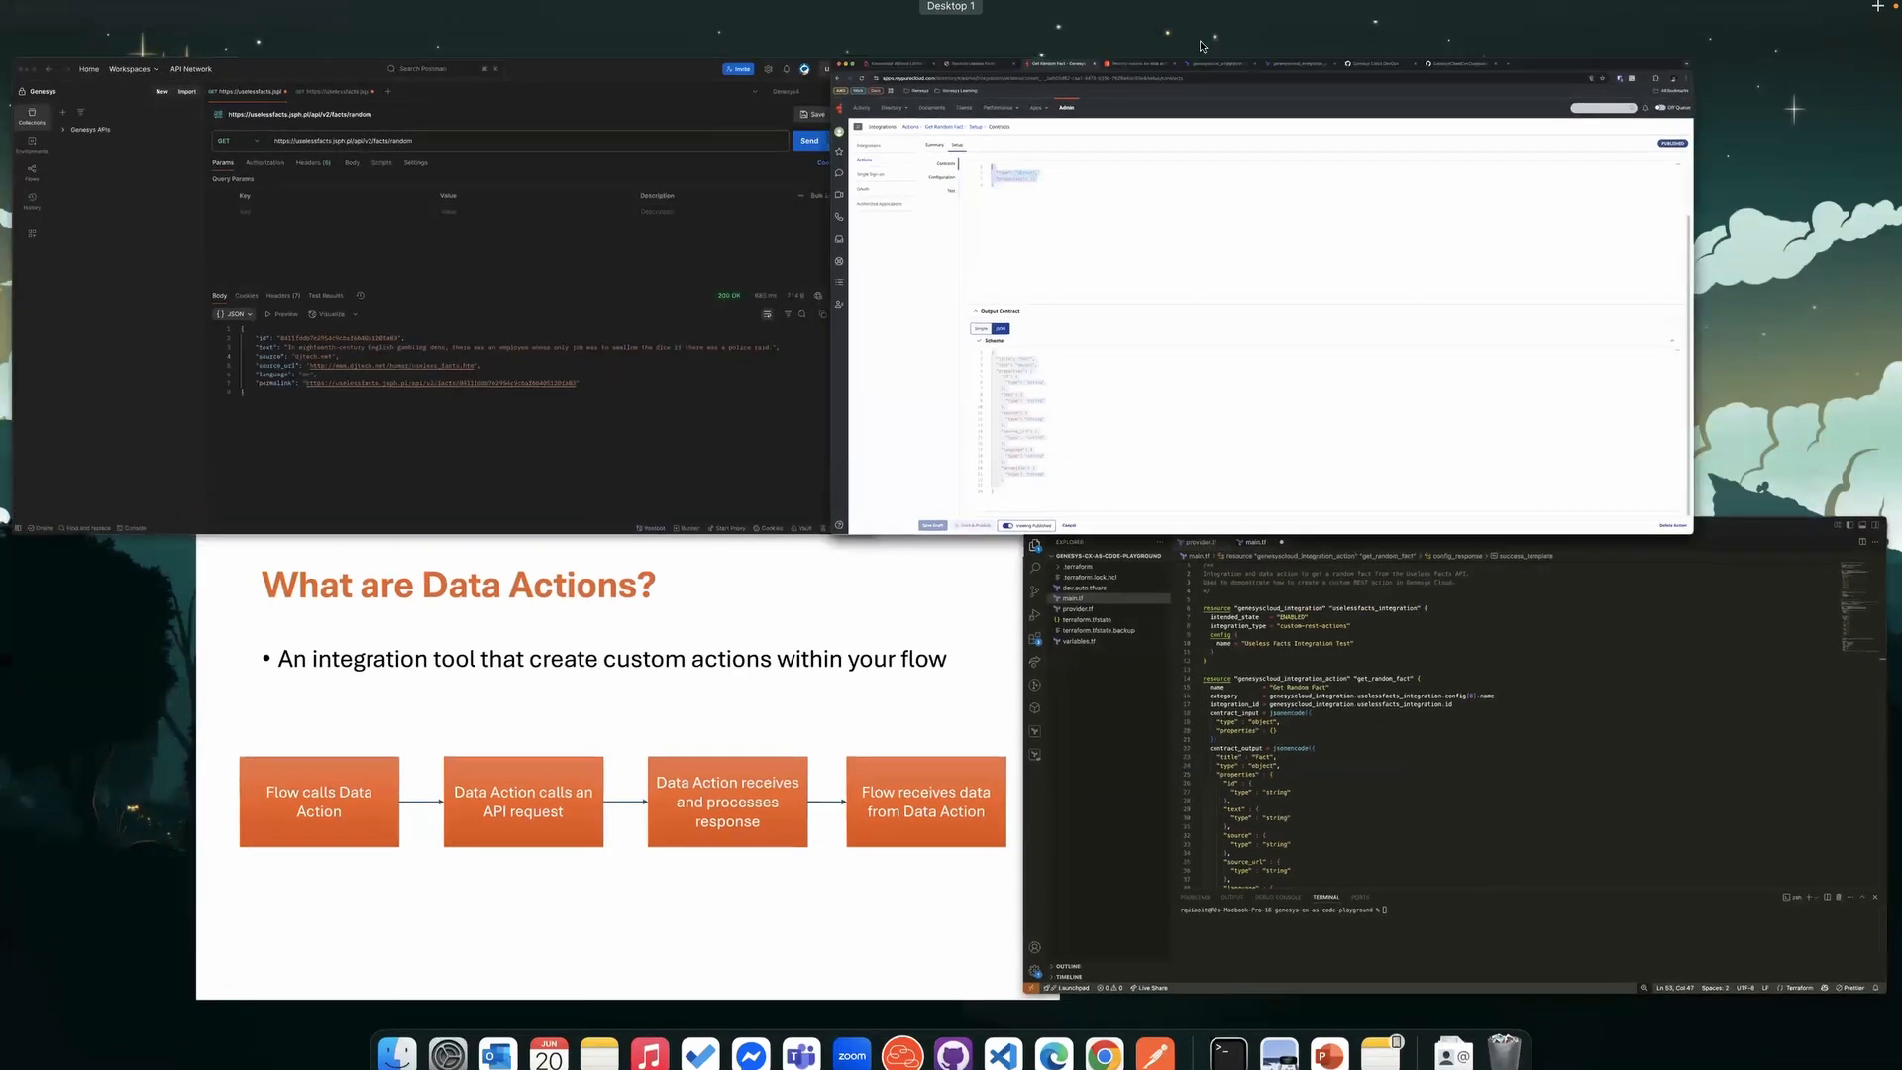
pyautogui.click(1111, 47)
pyautogui.click(1202, 32)
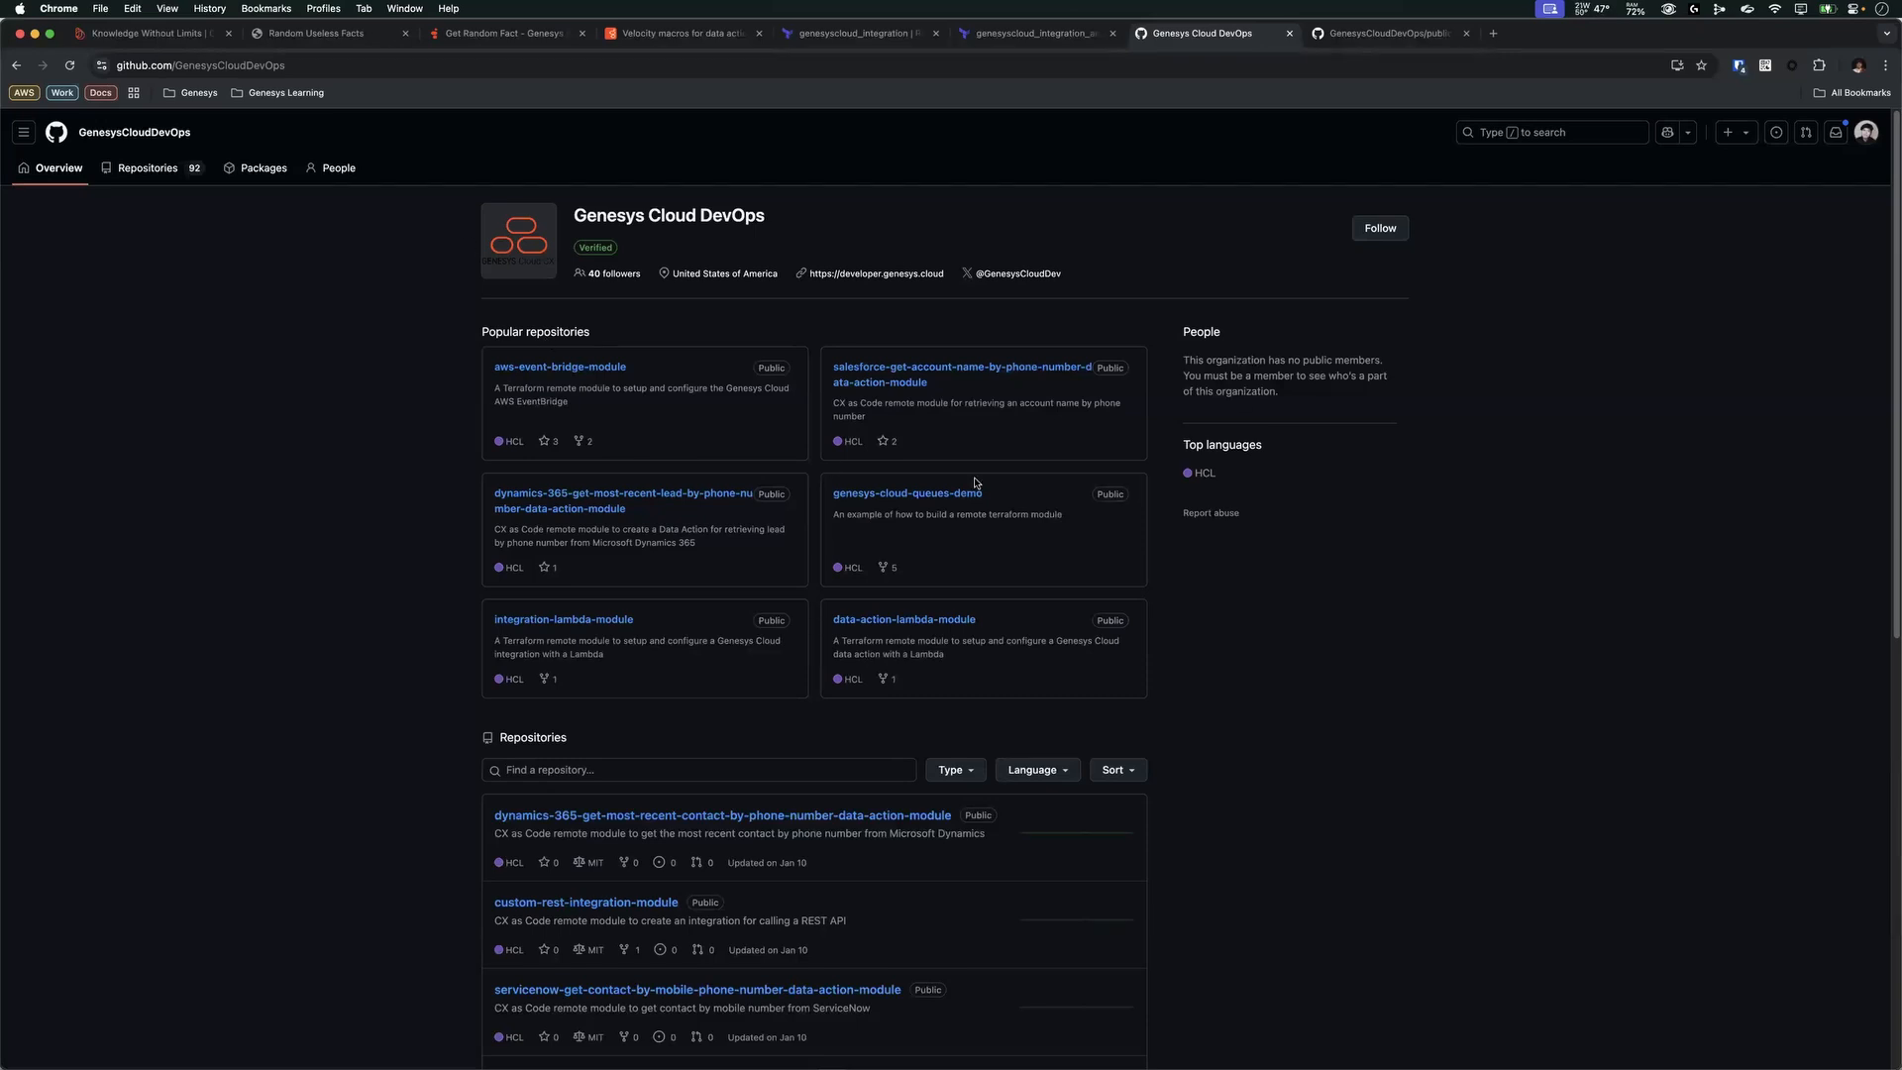
pyautogui.scroll(-6, 1013, 487)
pyautogui.scroll(-2, 212, 370)
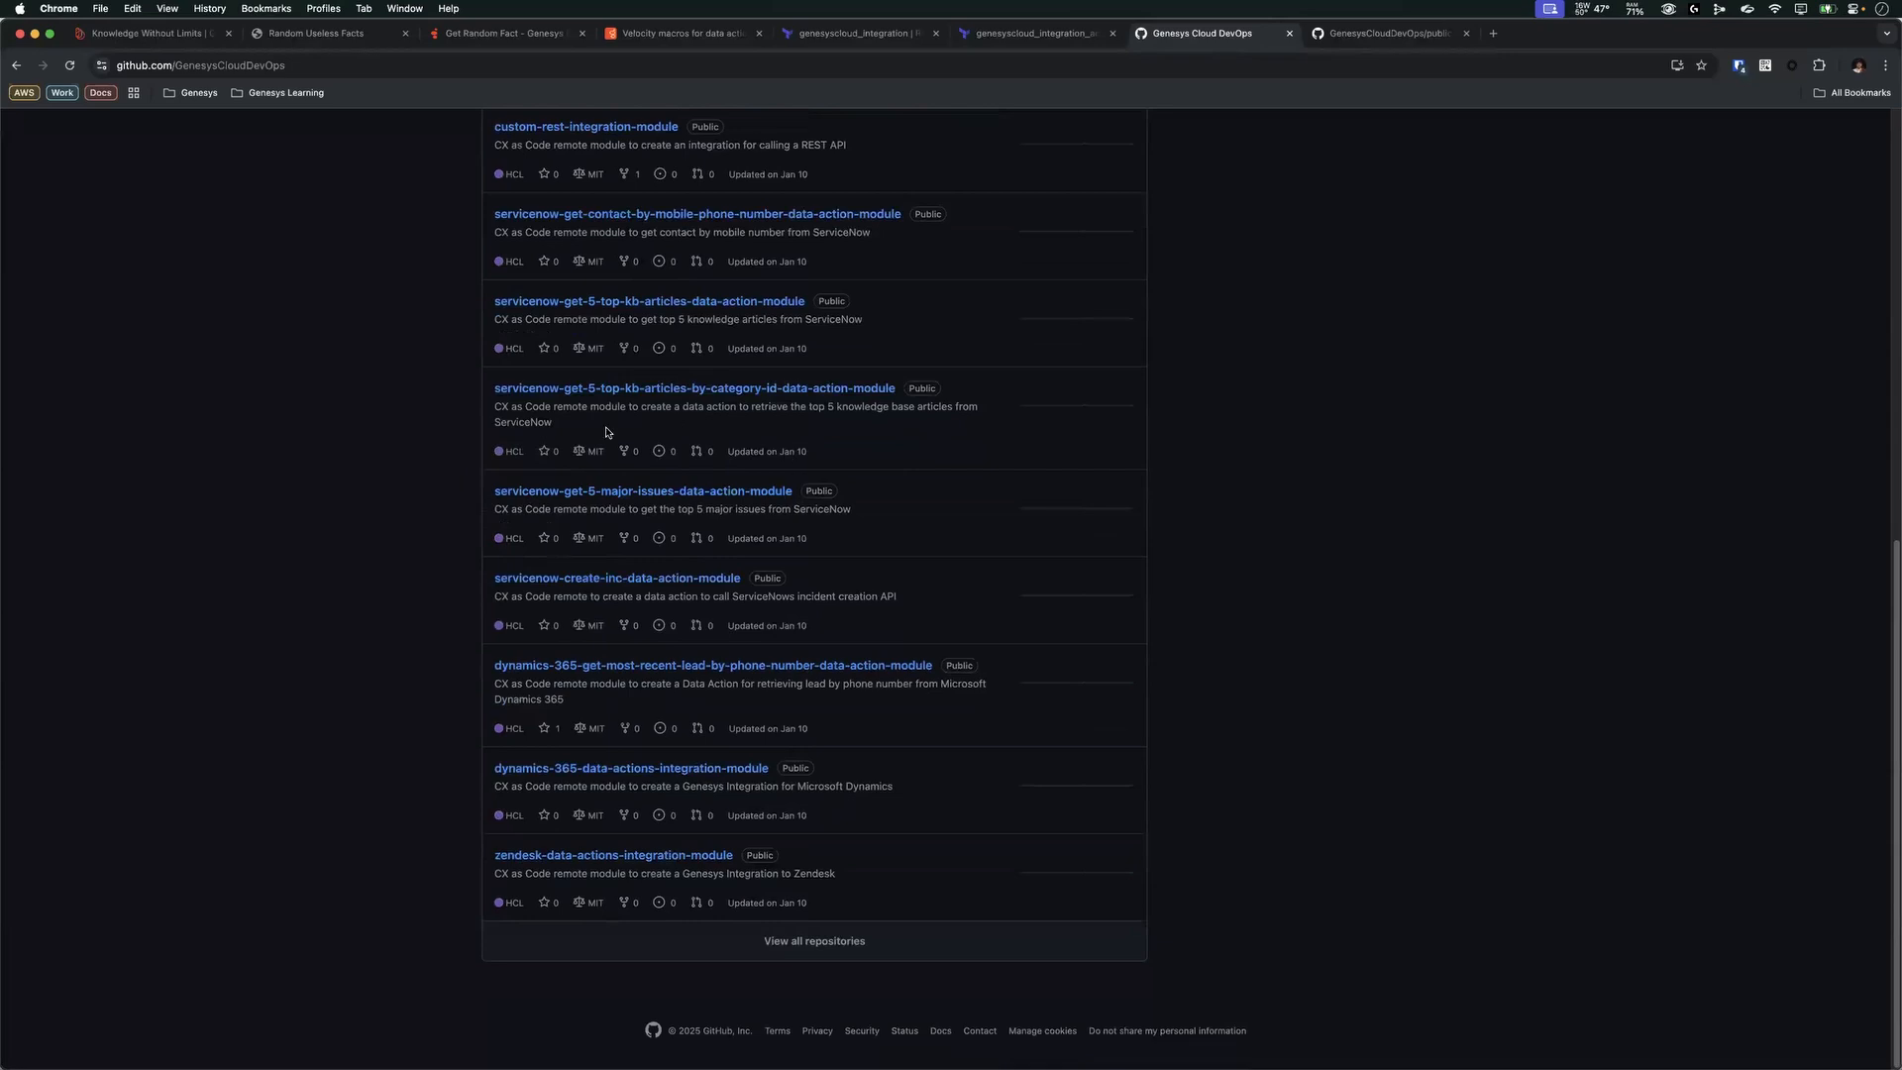
pyautogui.scroll(10, 609, 434)
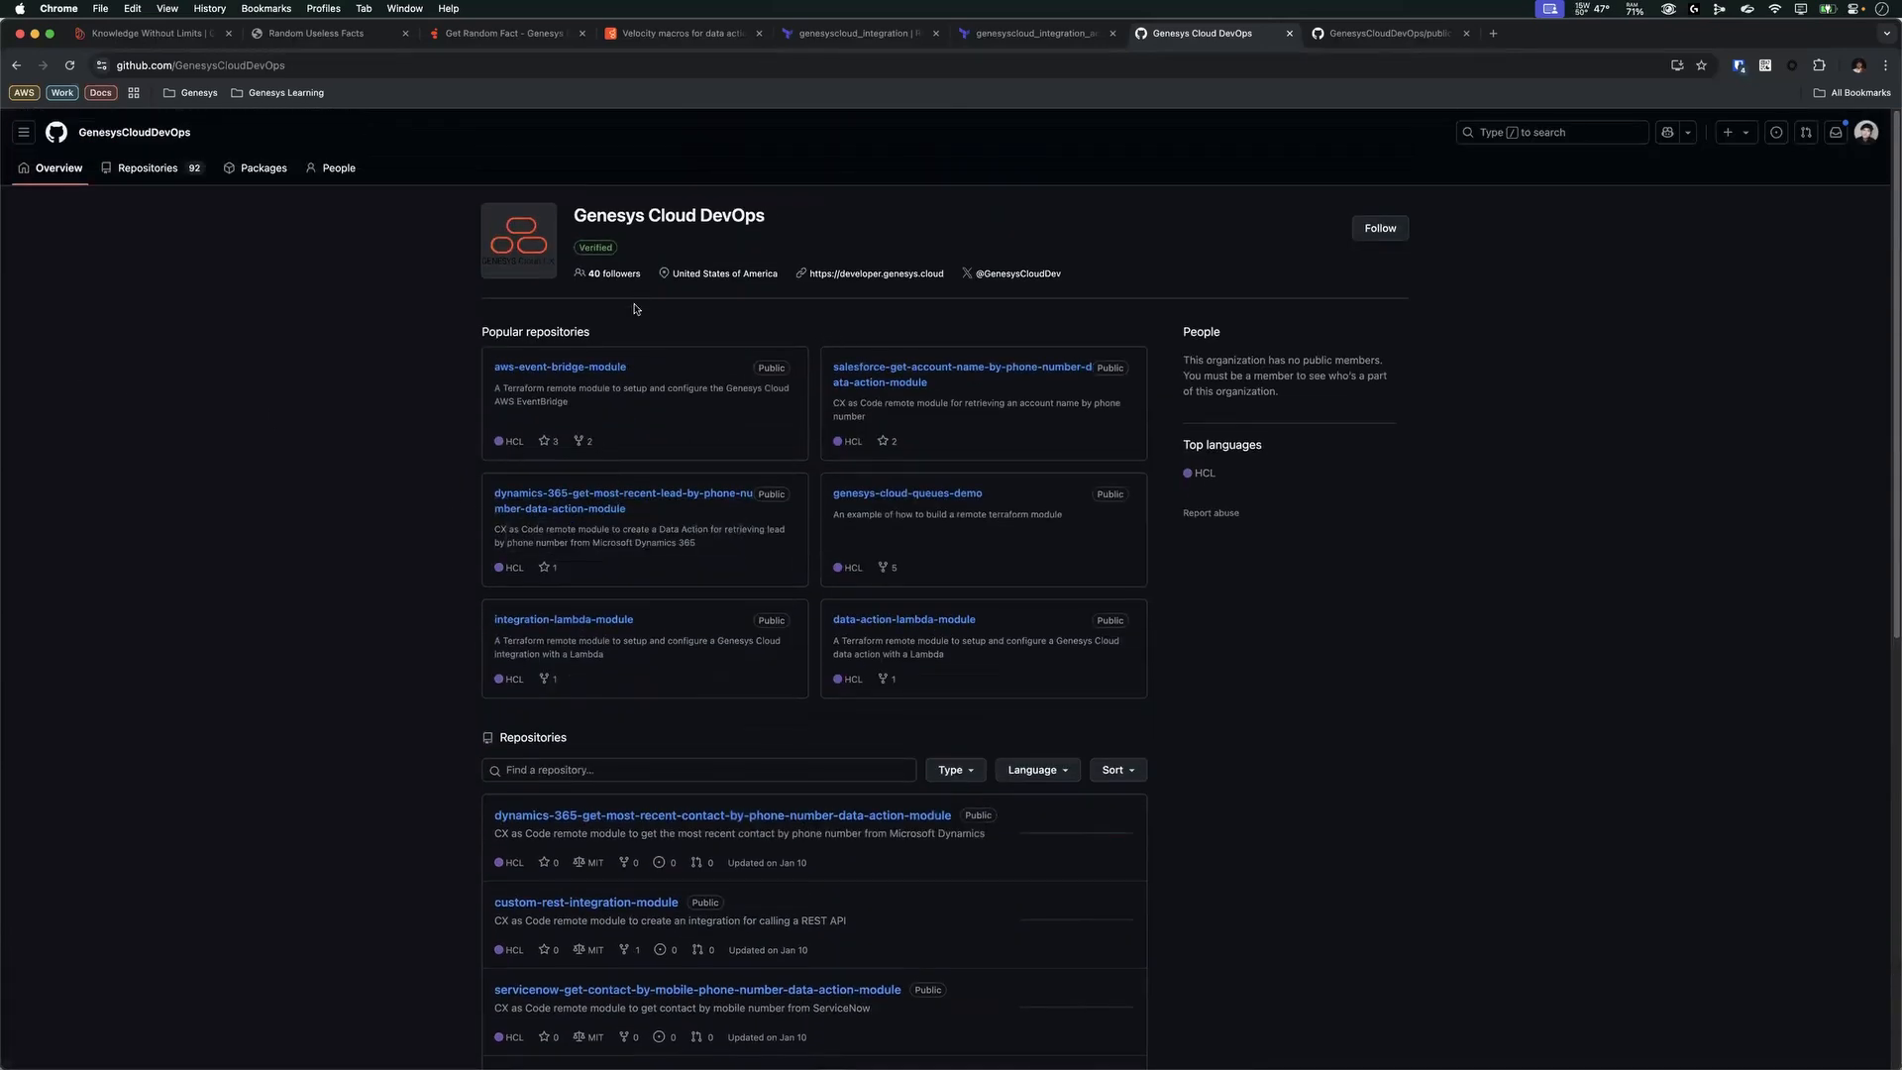
# - Open the public-api-data-actions-integration-module repository page and examine the README's usage example
pyautogui.click(1353, 38)
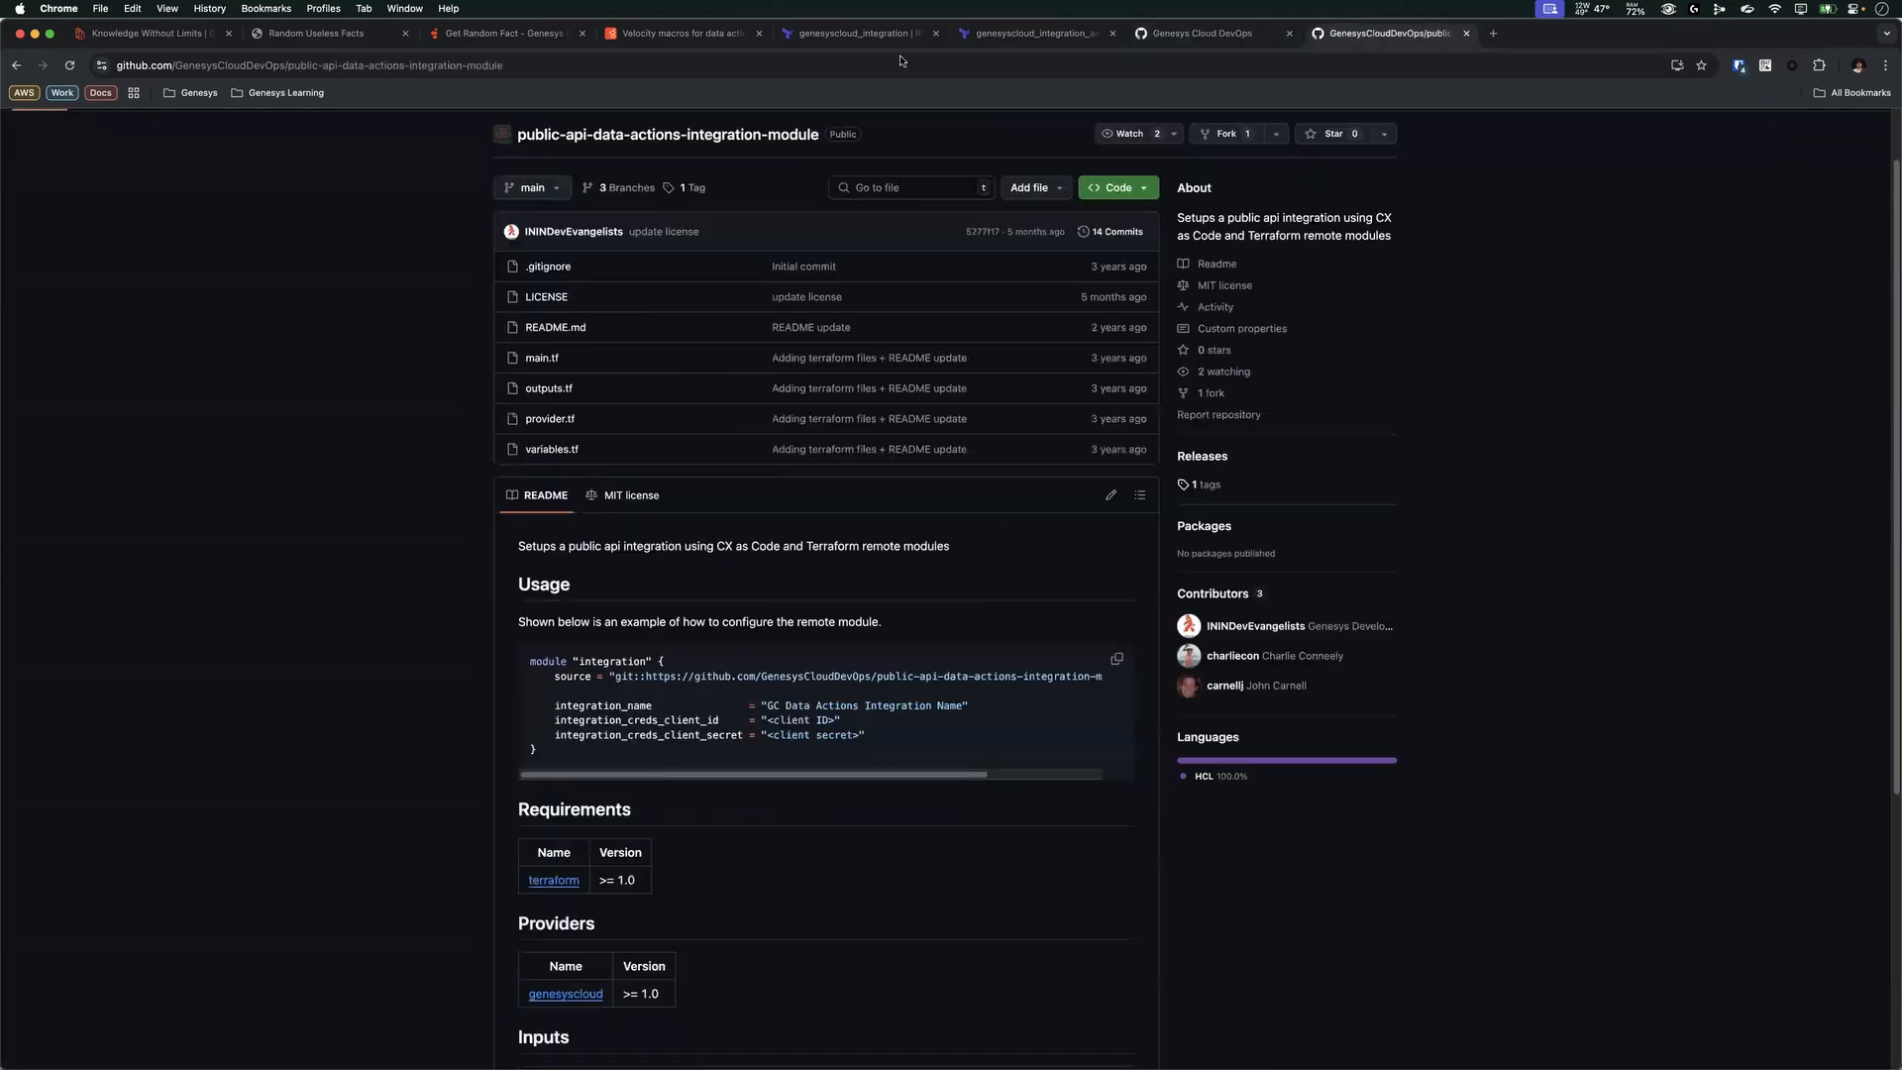
pyautogui.scroll(2, 850, 341)
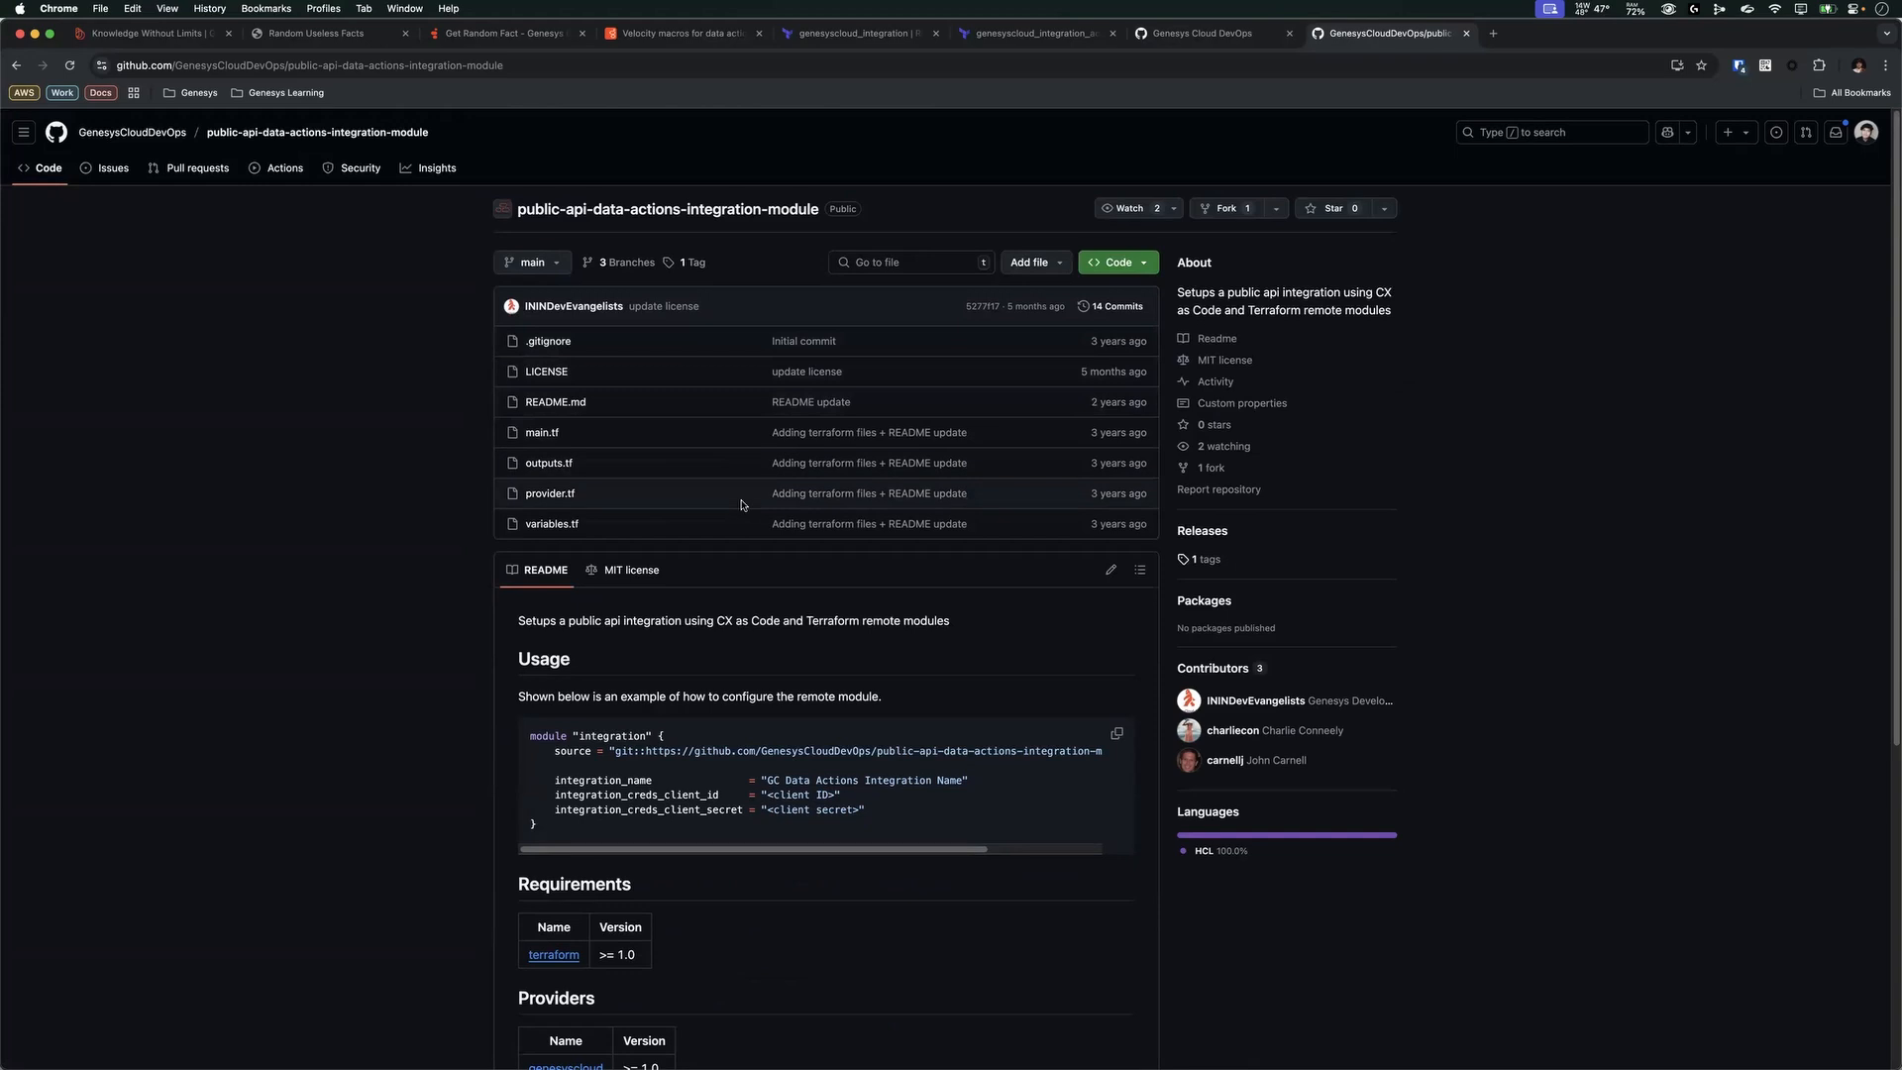
pyautogui.scroll(-5, 366, 390)
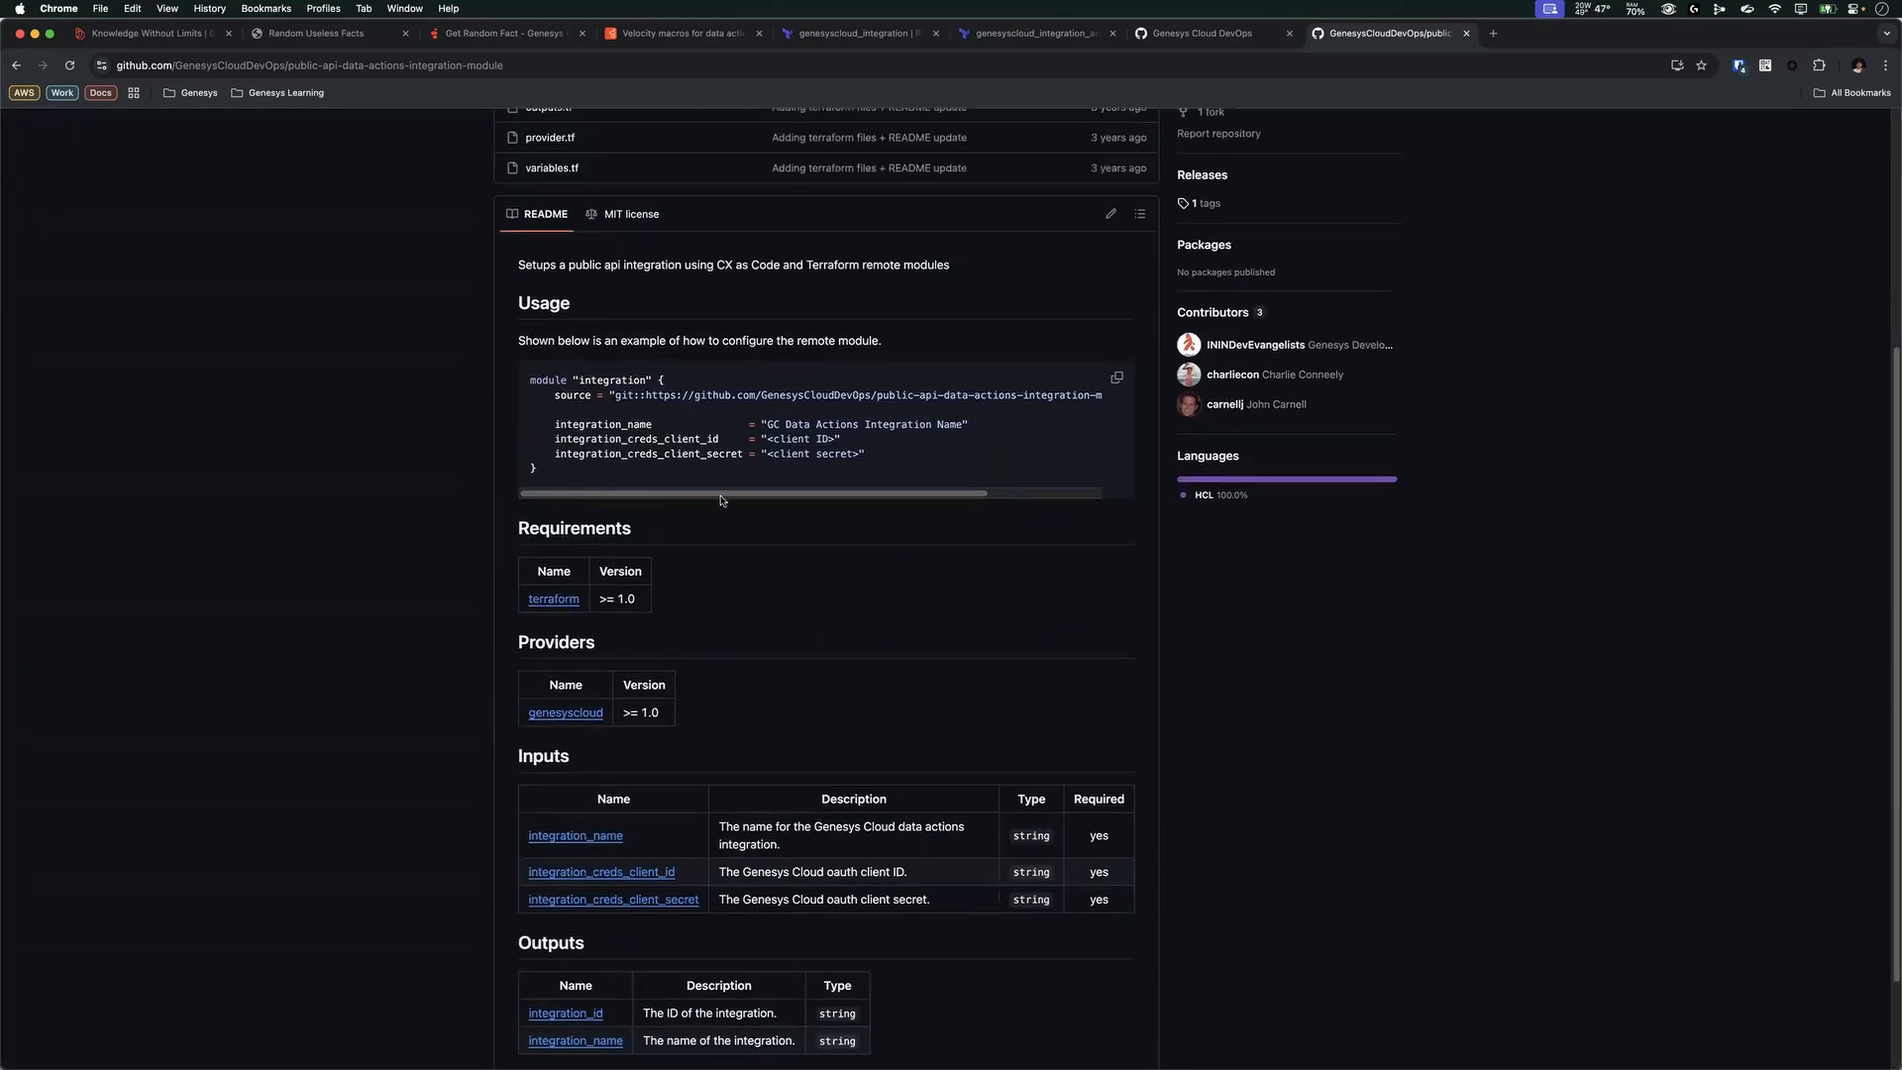
pyautogui.hscroll(5, 698, 495)
pyautogui.moveTo(687, 495); pyautogui.dragTo(550, 472)
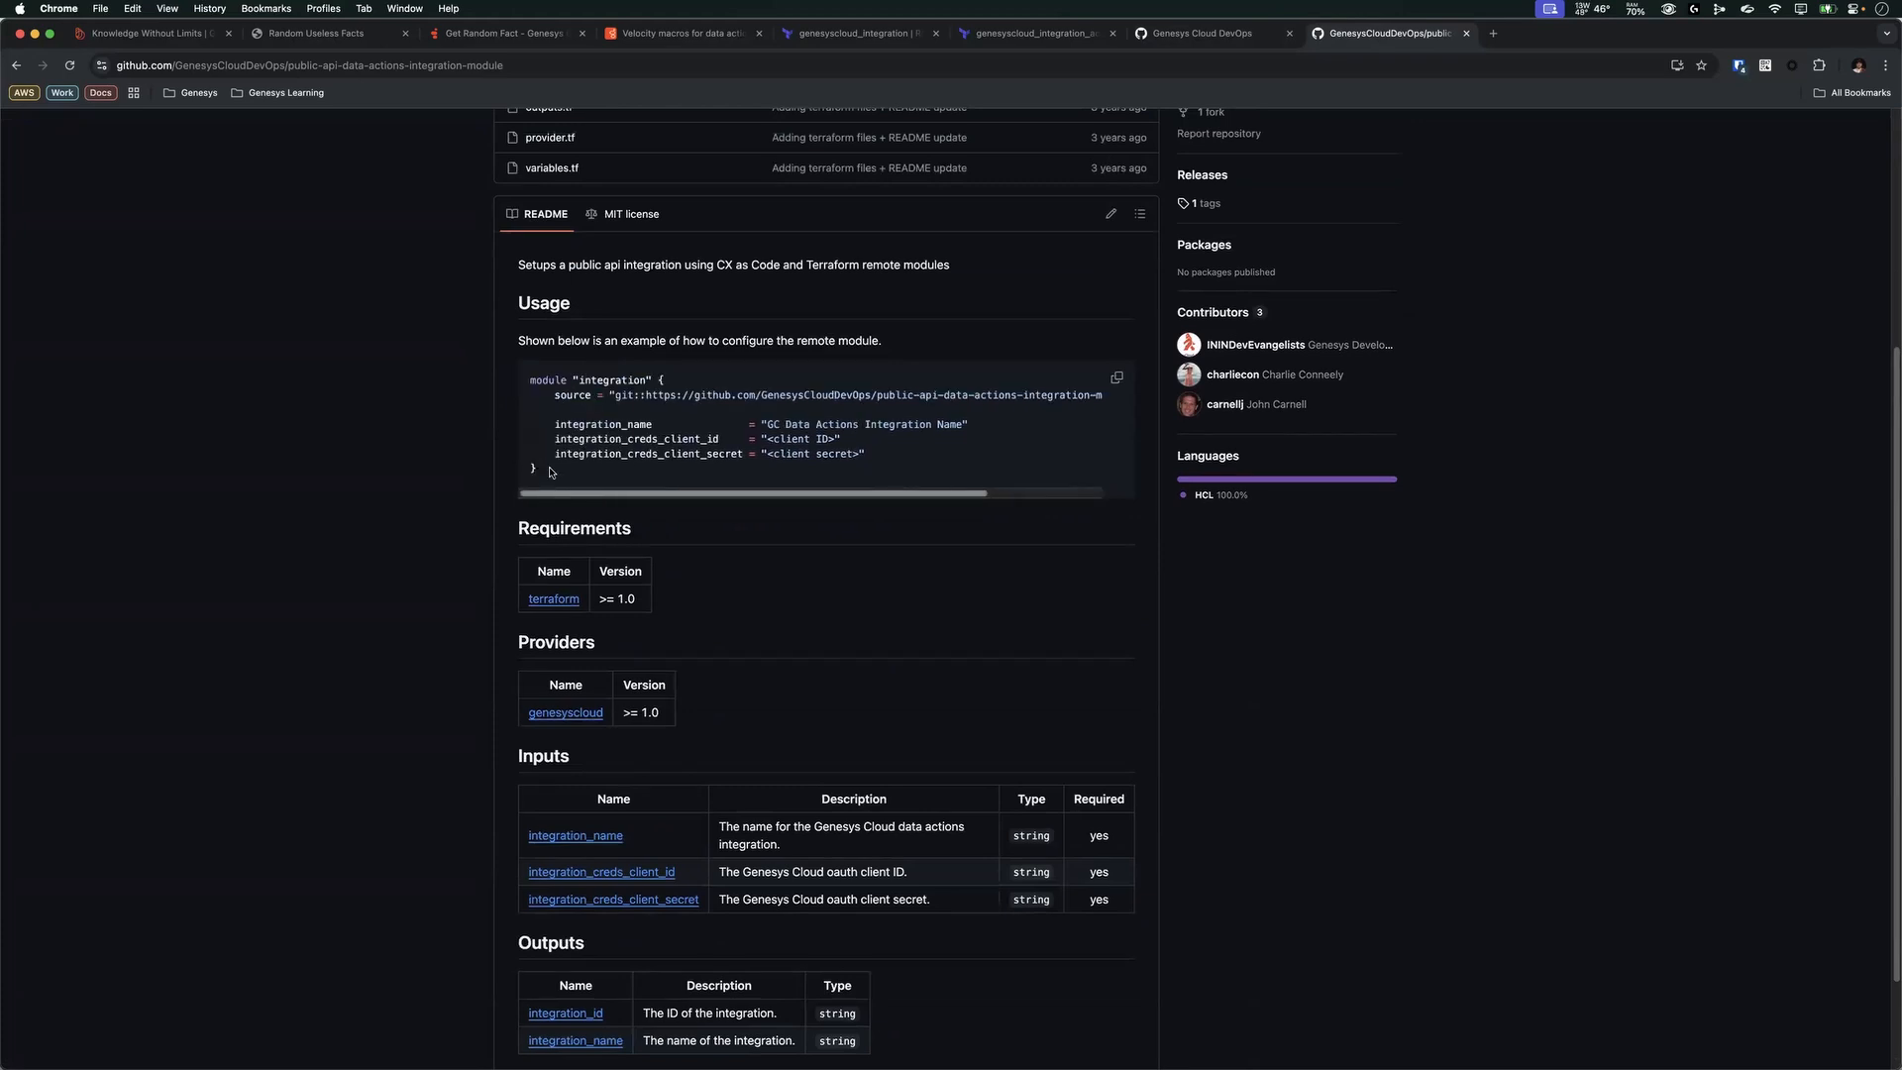
# - Highlight the GitHub URL in the source line of the README's module "integration" example
pyautogui.moveTo(579, 381); pyautogui.dragTo(645, 381)
pyautogui.click(607, 379)
pyautogui.hscroll(1, 565, 493)
pyautogui.hscroll(-1, 552, 492)
pyautogui.hscroll(2, 616, 430)
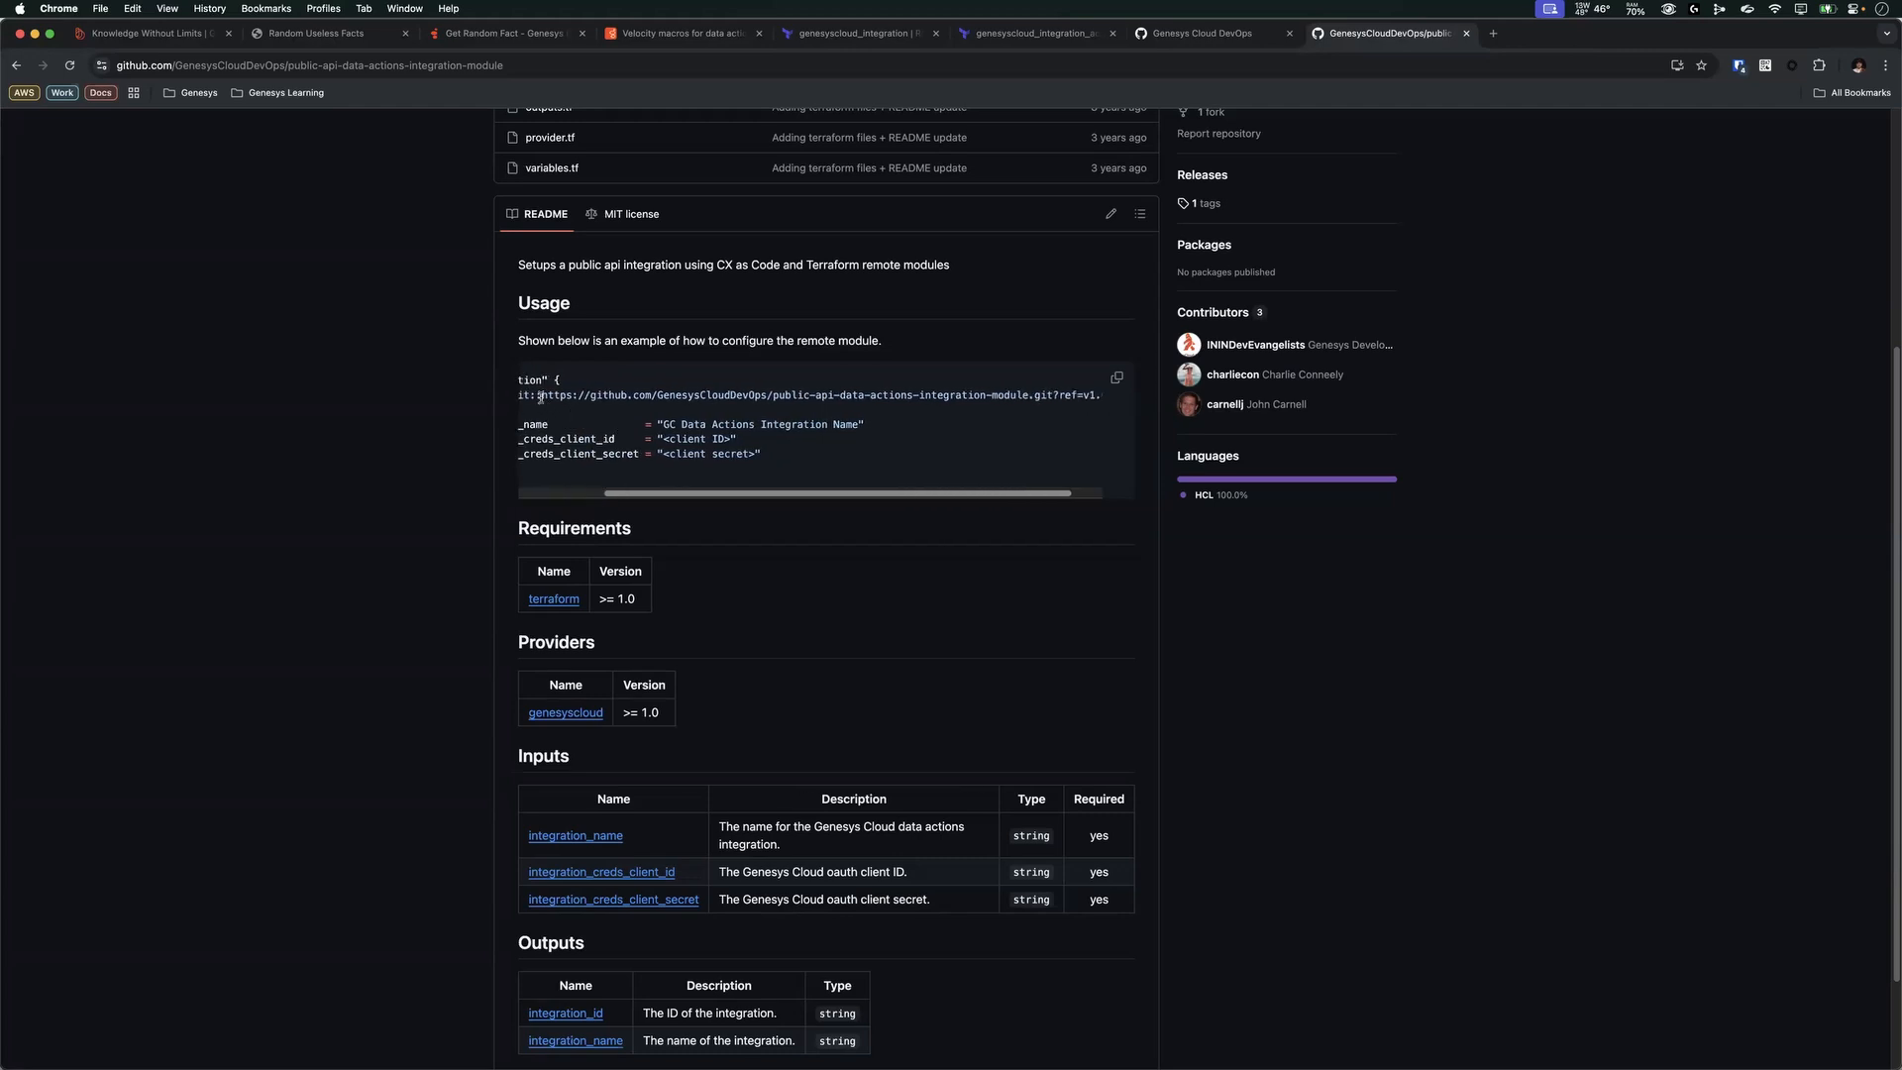
pyautogui.moveTo(552, 397); pyautogui.dragTo(1043, 400)
# - Review the module repository's file list and the README's requirements, providers, inputs and outputs
pyautogui.scroll(-2, 944, 426)
pyautogui.scroll(5, 912, 496)
pyautogui.scroll(-5, 882, 557)
pyautogui.scroll(1, 822, 547)
pyautogui.scroll(1, 763, 530)
pyautogui.hscroll(-5, 722, 496)
pyautogui.click(720, 471)
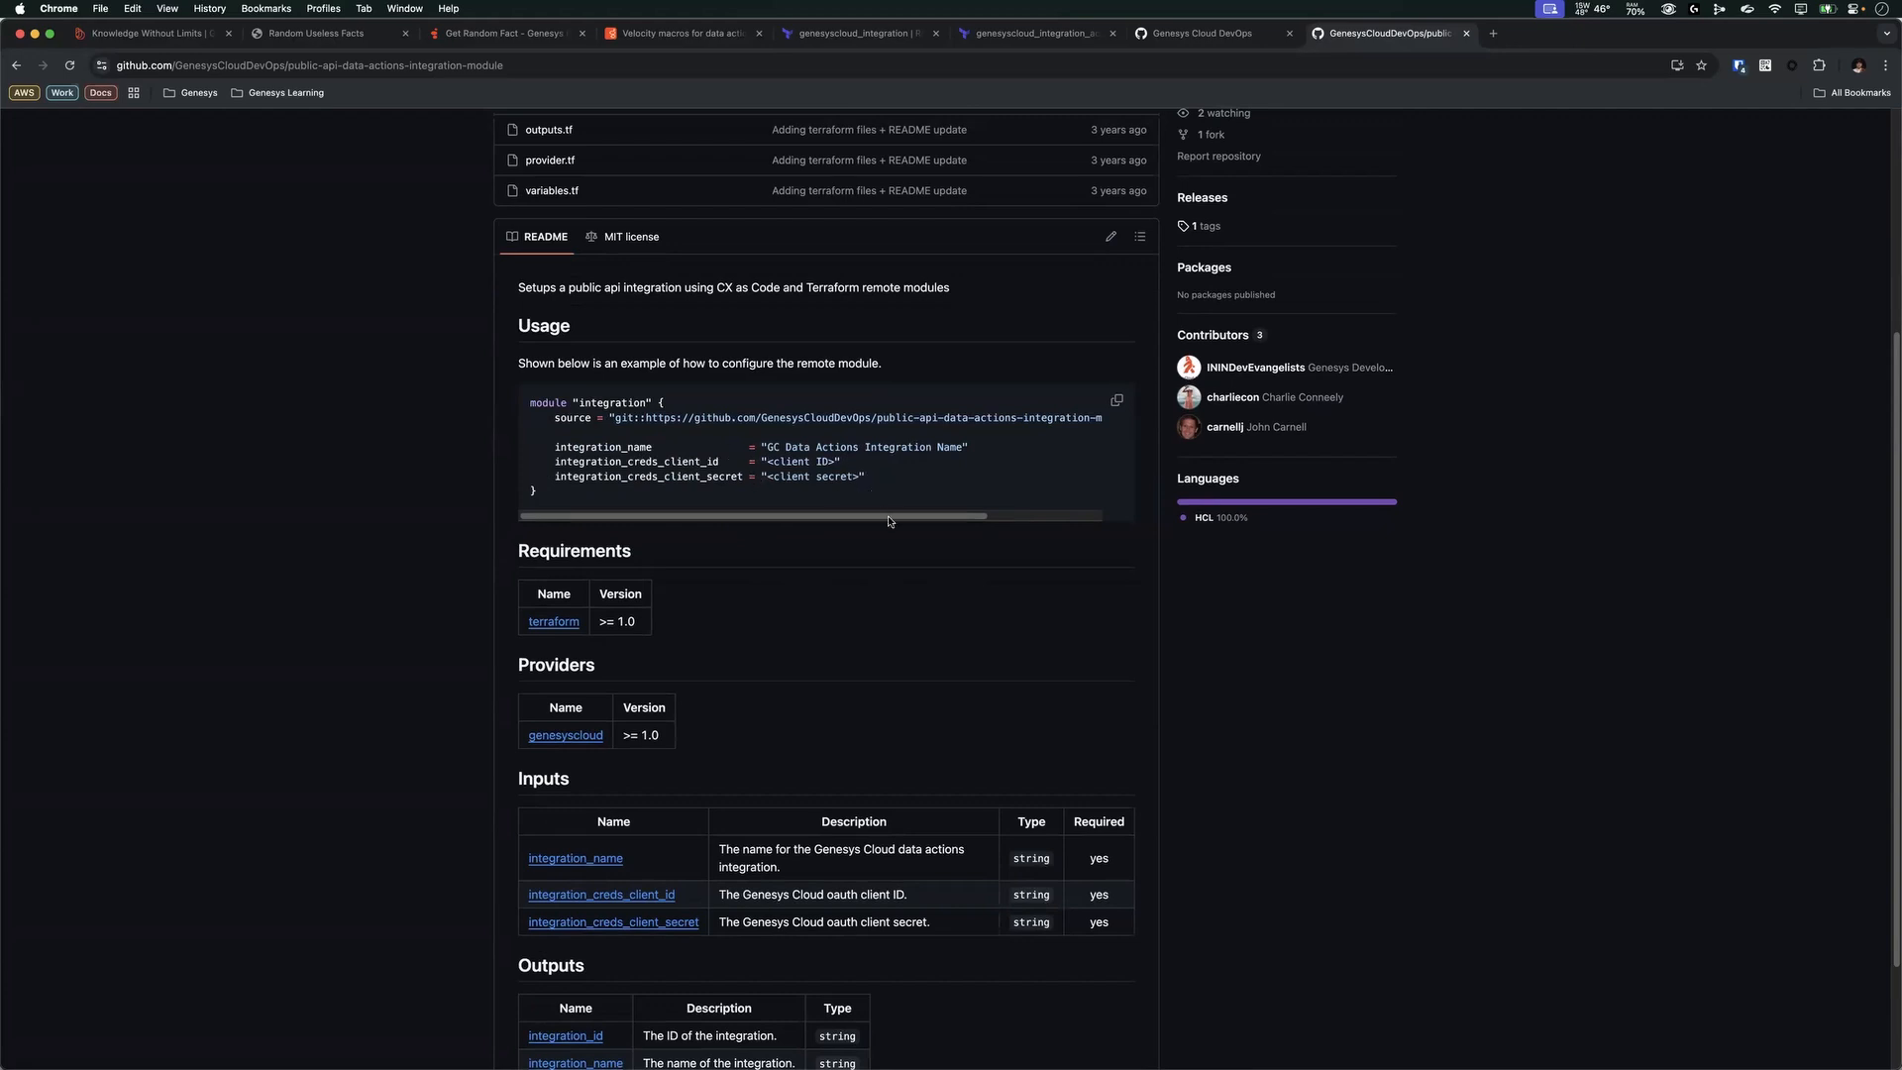
pyautogui.scroll(3, 897, 535)
pyautogui.scroll(-5, 899, 544)
pyautogui.scroll(3, 898, 548)
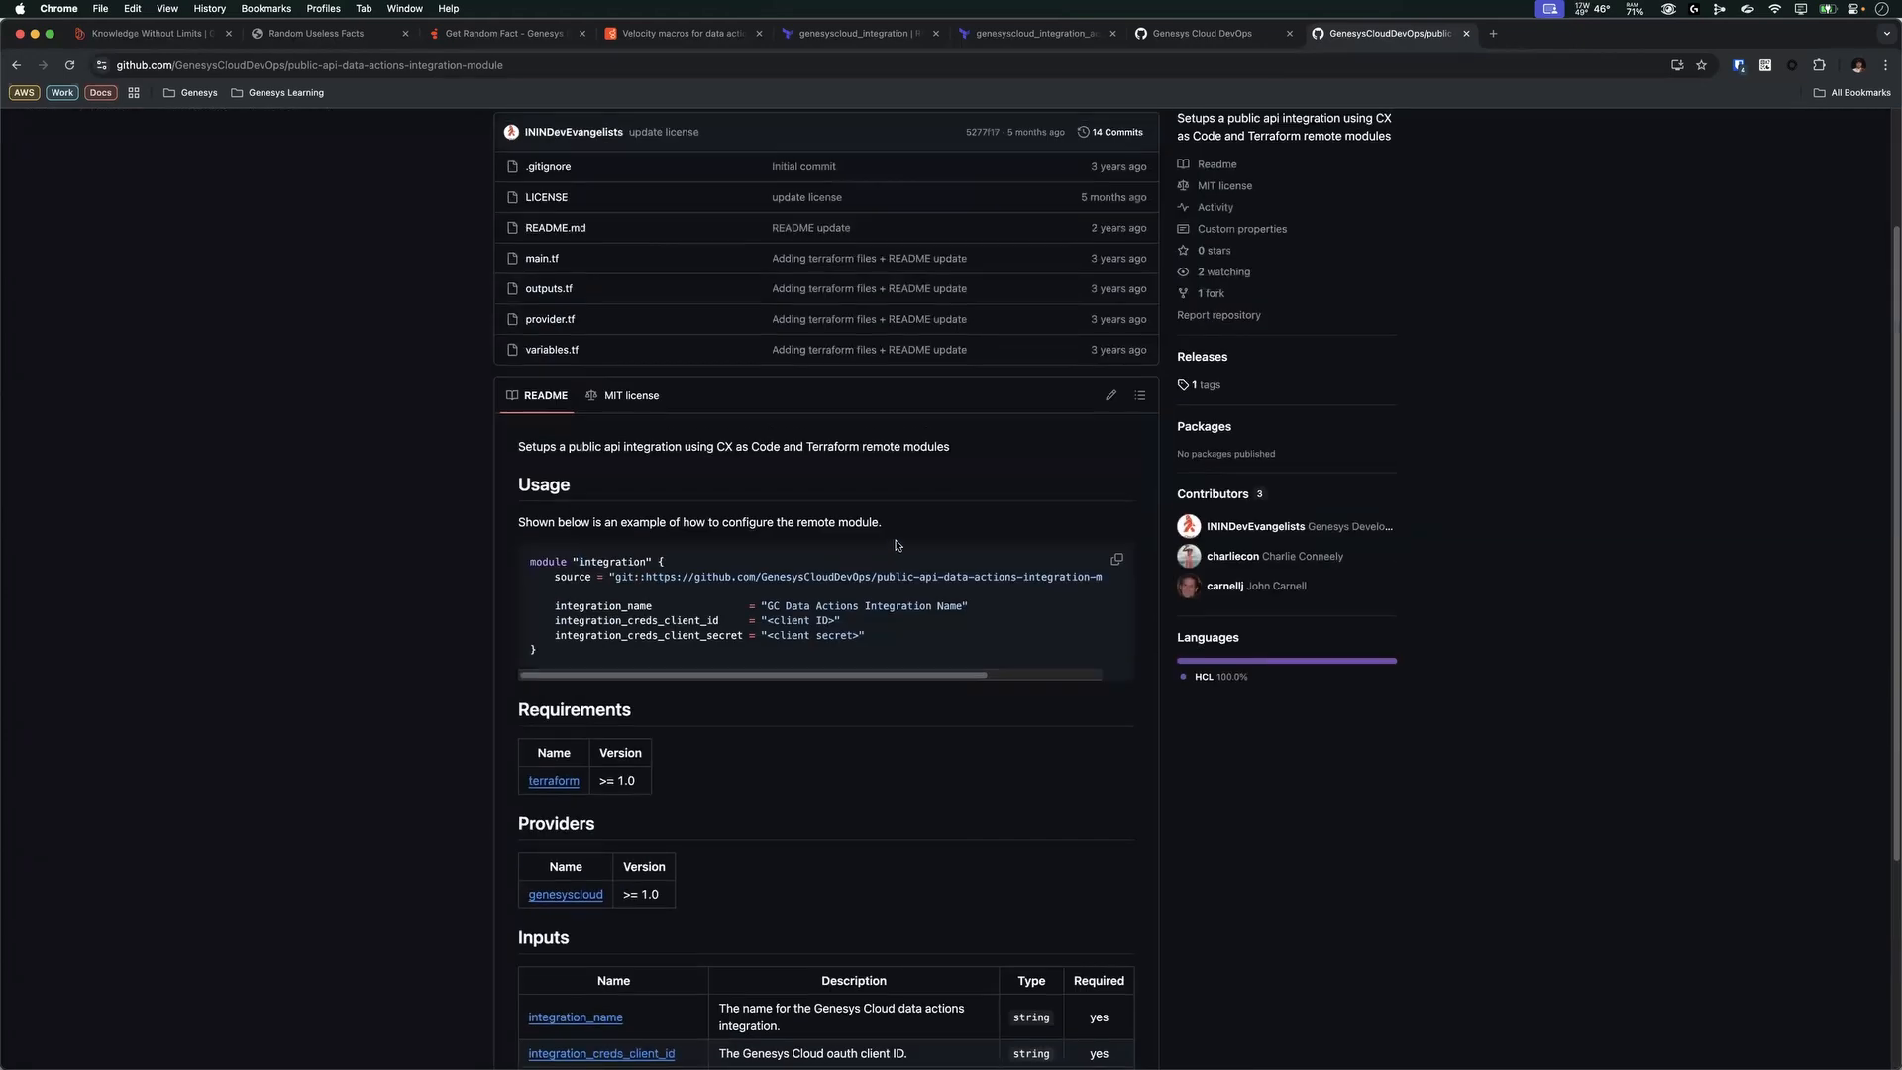
# - Switch to VS Code and inspect the source line of the genesyscloud_integration_integration module in main.tf
pyautogui.hotkey('ctrl', 'Up')
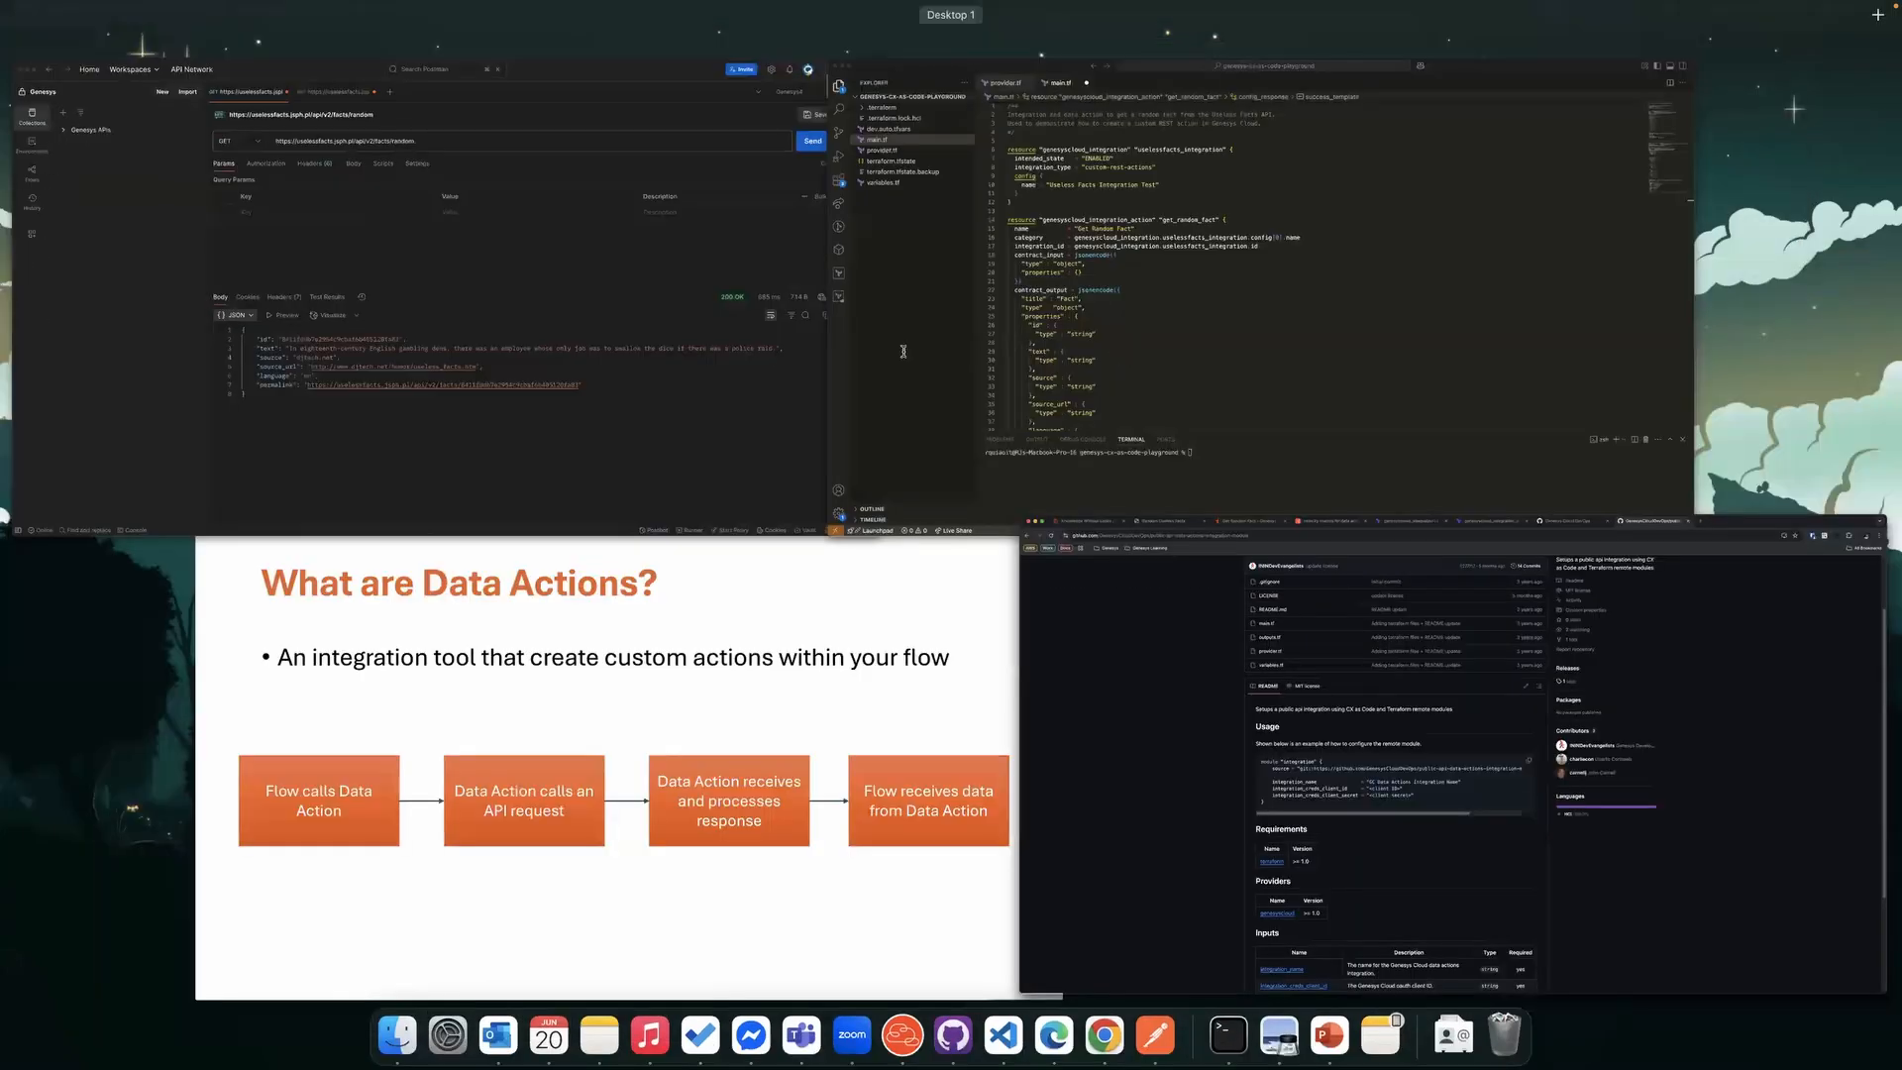
pyautogui.click(903, 351)
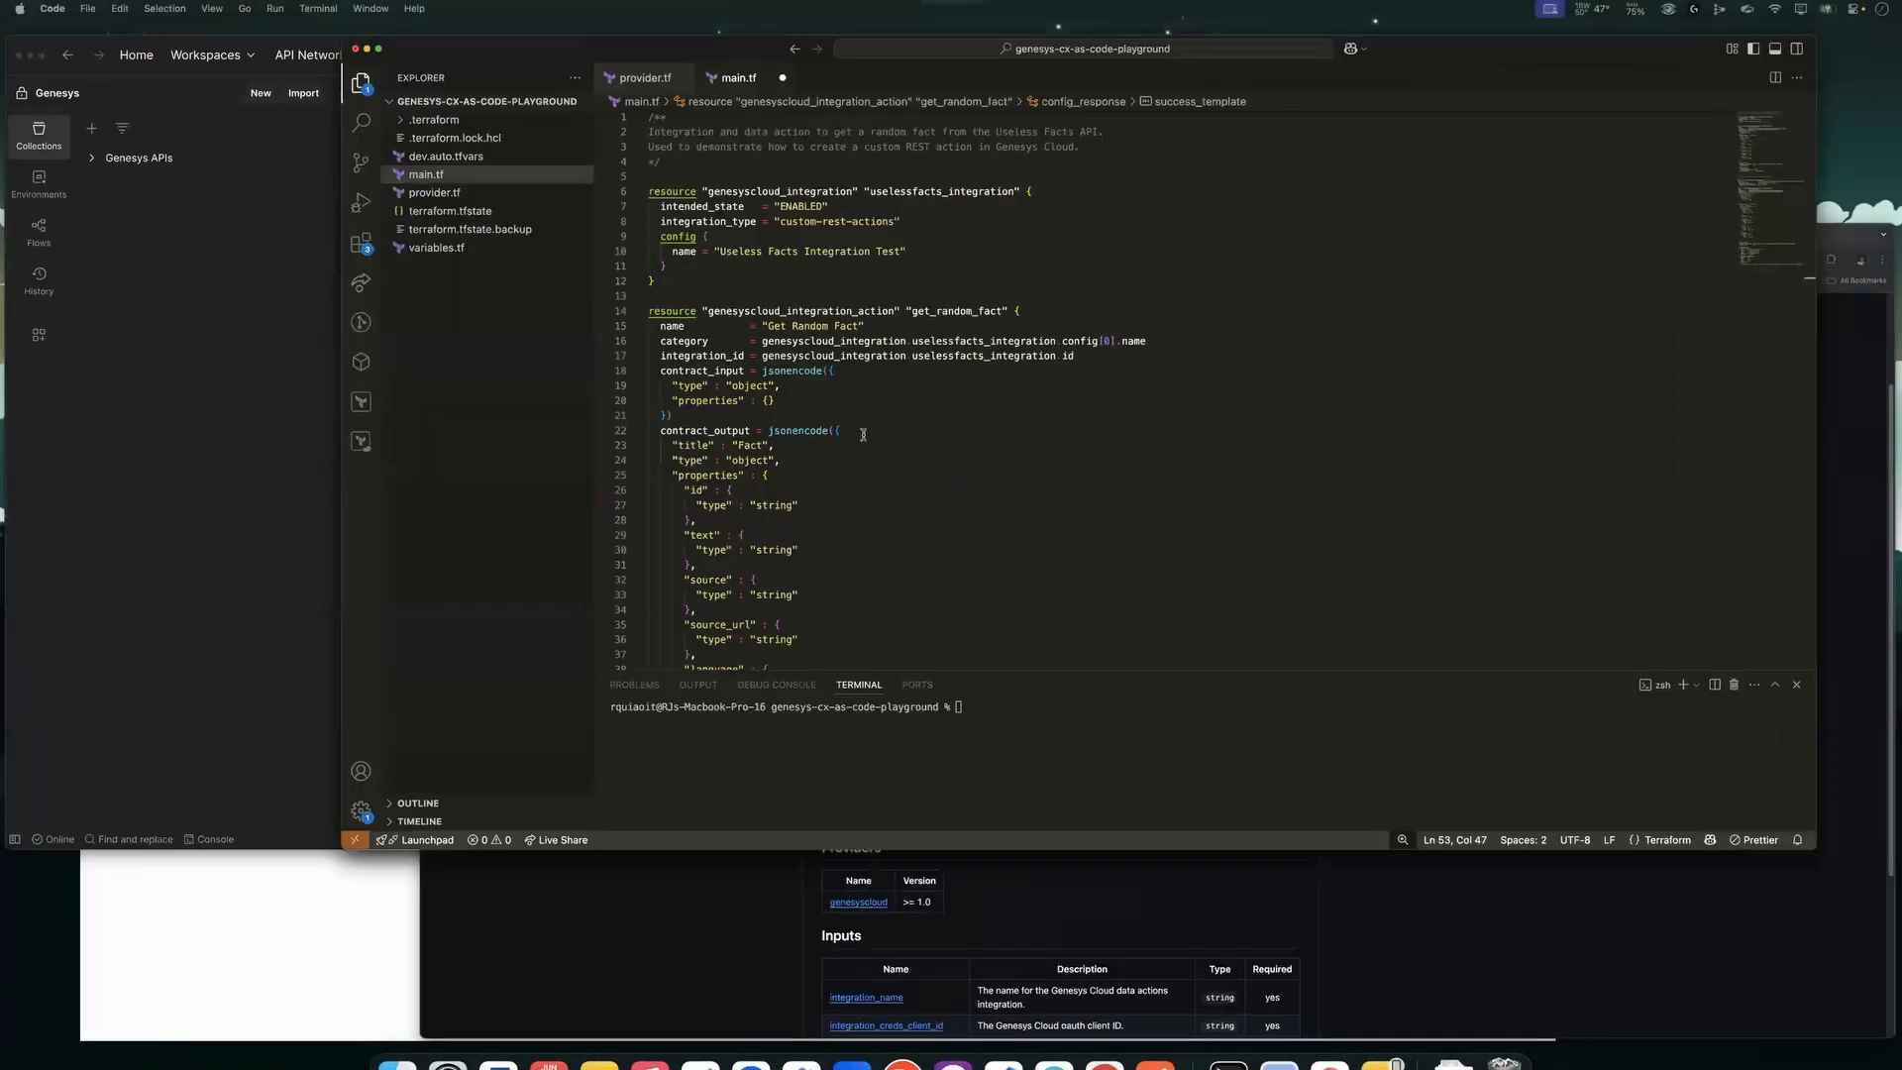
pyautogui.scroll(-7, 863, 435)
pyautogui.scroll(-5, 863, 435)
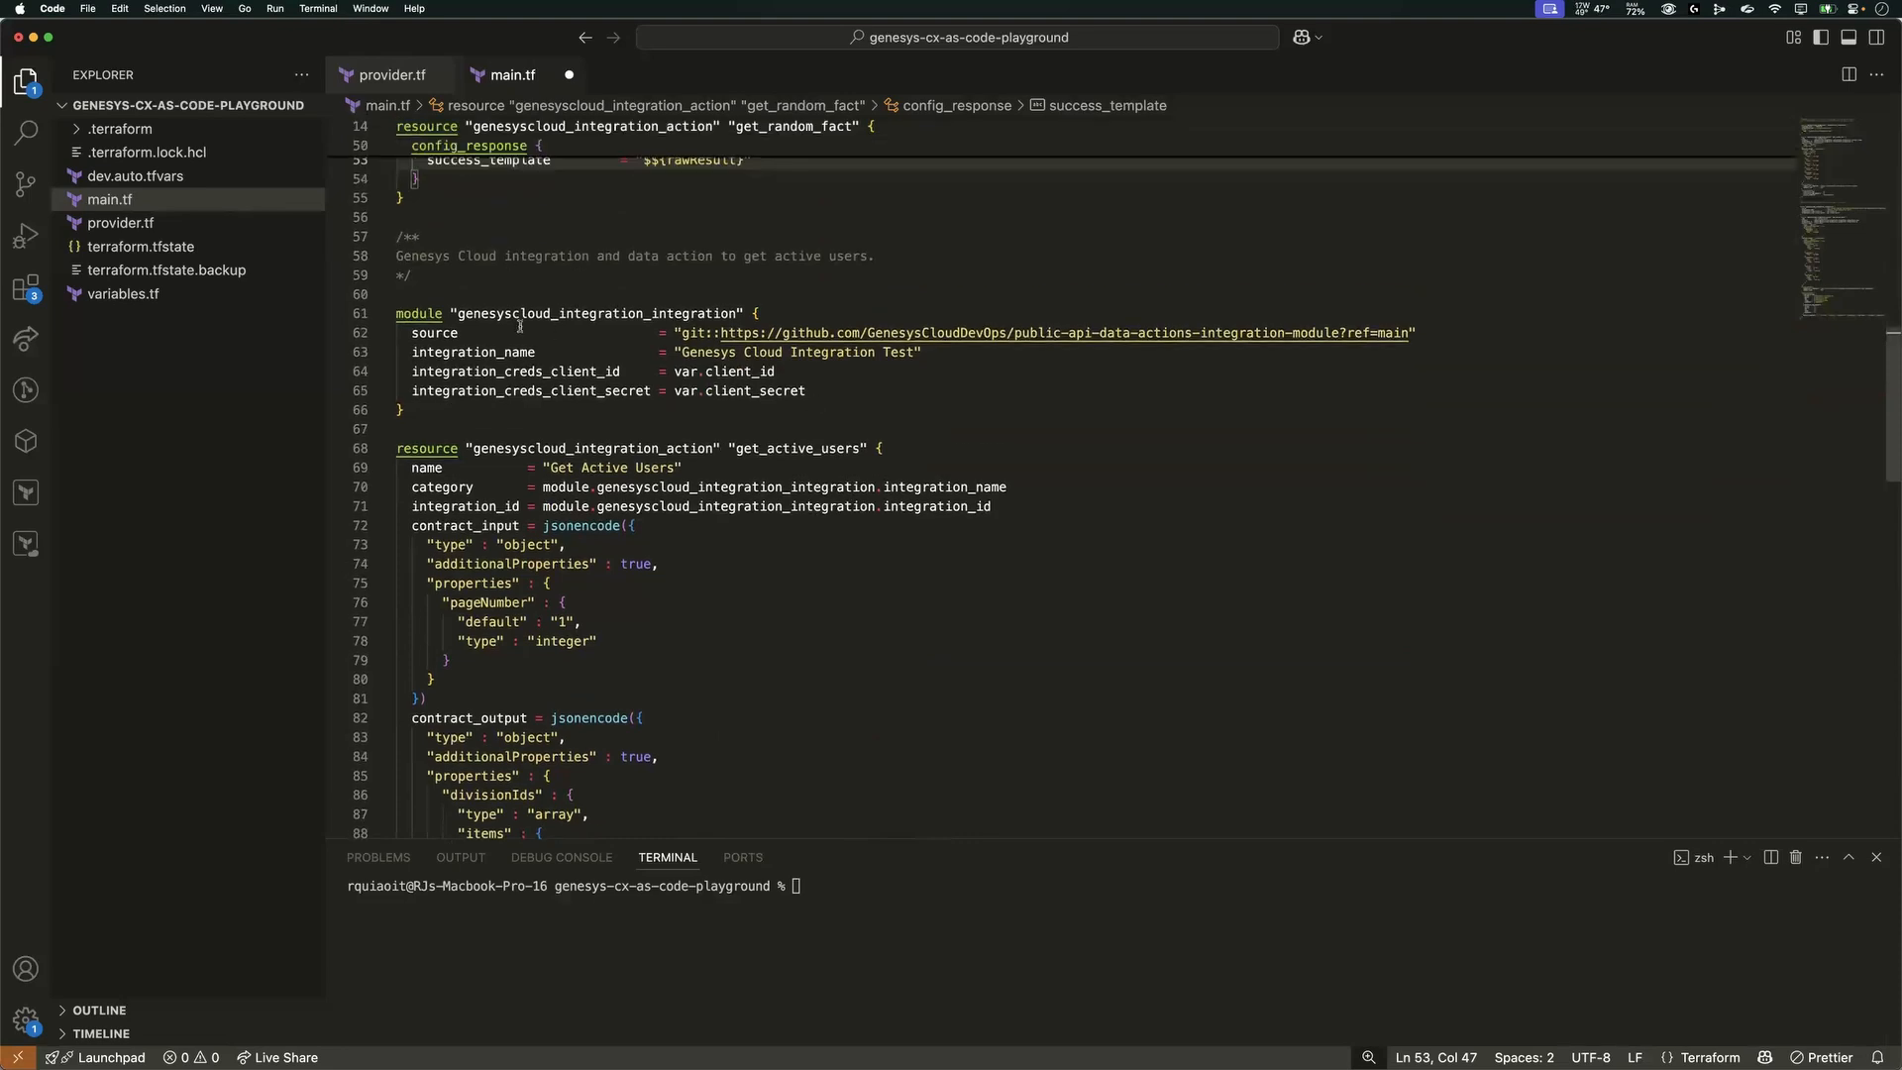
pyautogui.click(442, 314)
pyautogui.click(595, 334)
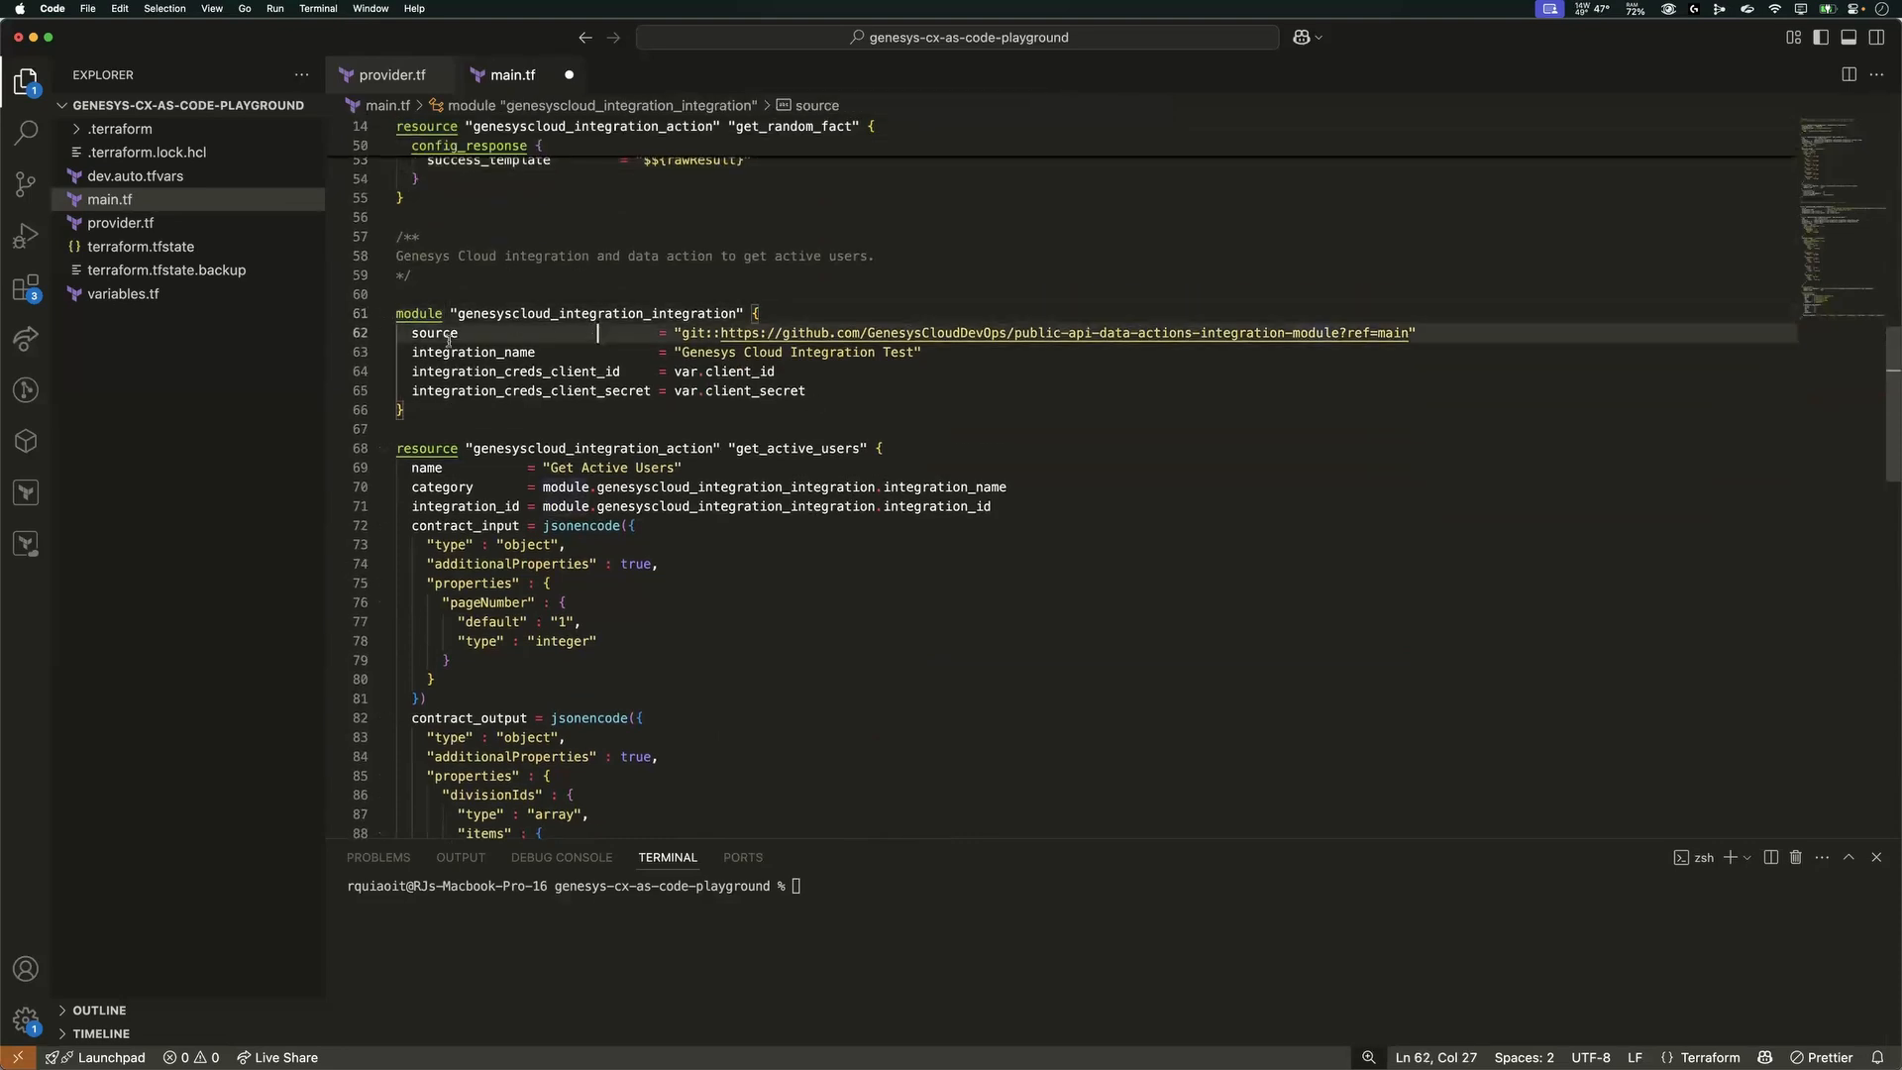
# - Highlight the module's integration_name value "Genesys Cloud Integration Test"
pyautogui.click(916, 396)
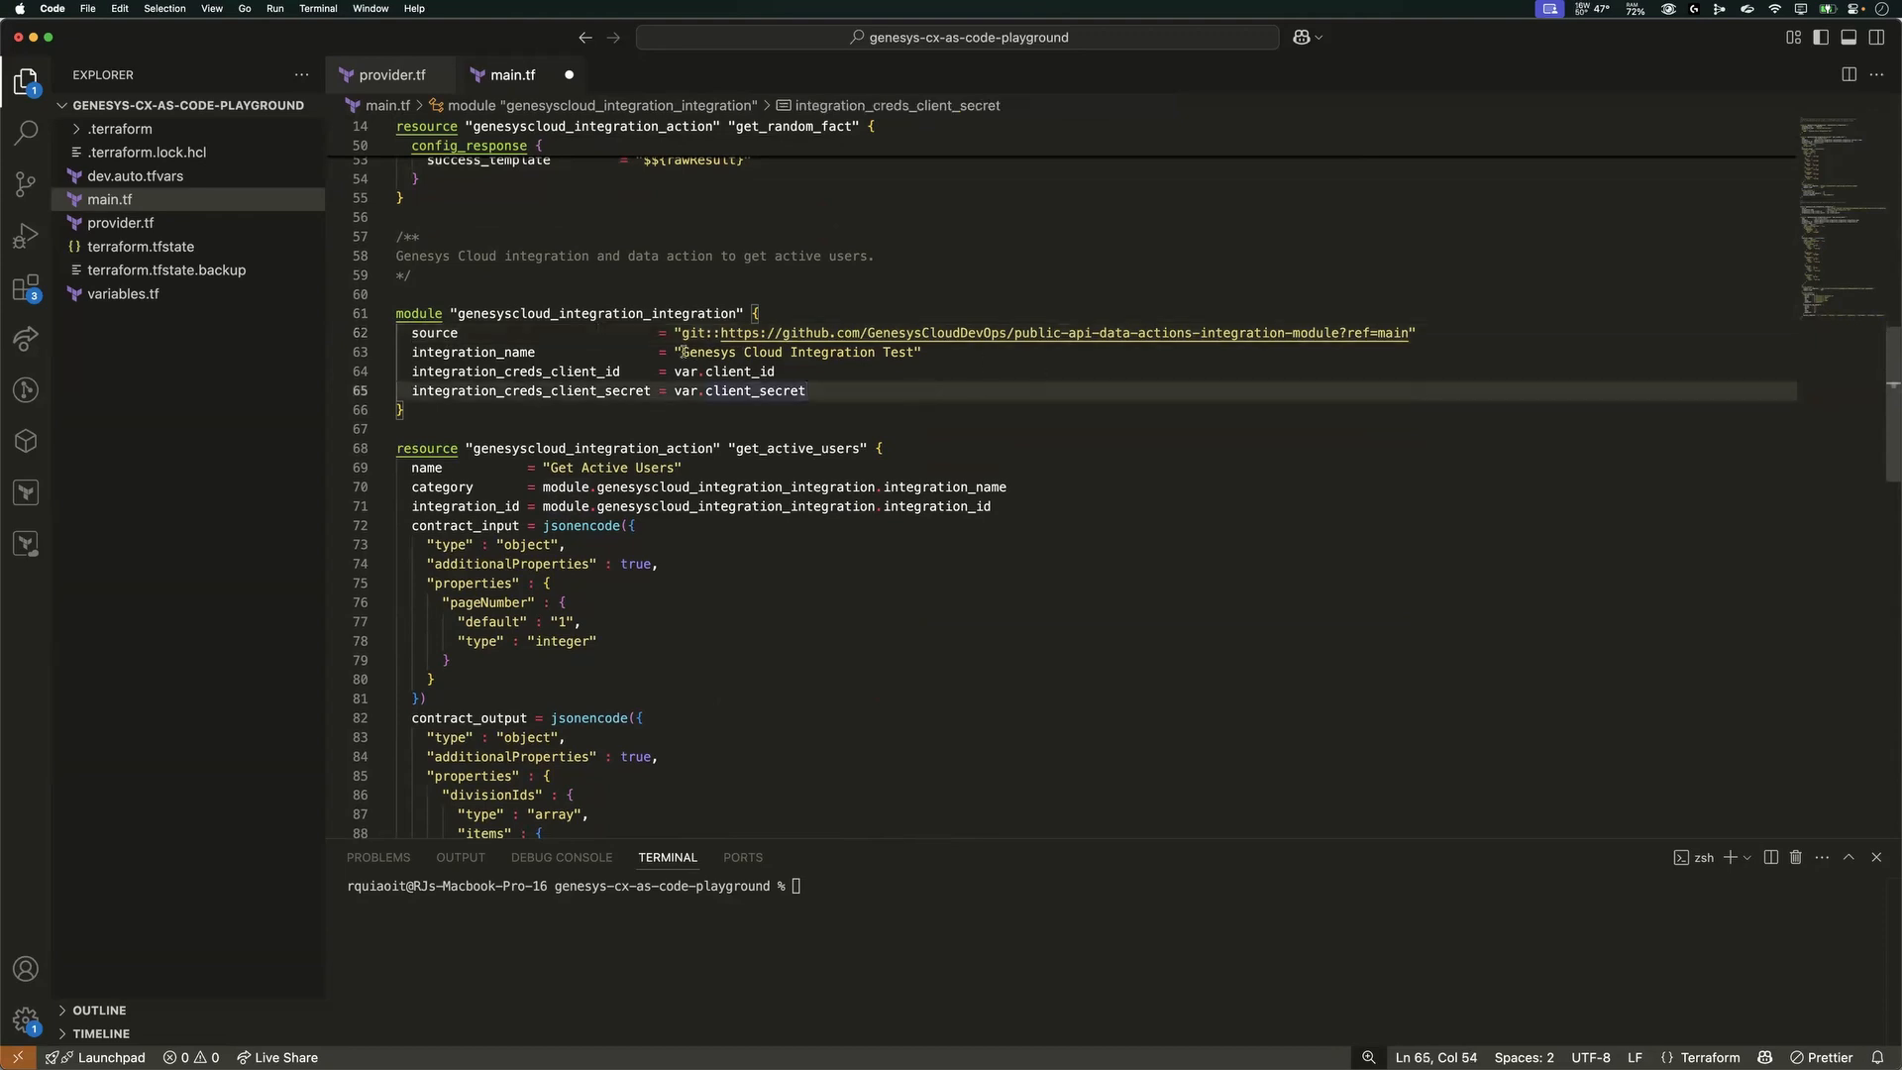
pyautogui.moveTo(681, 353); pyautogui.dragTo(913, 353)
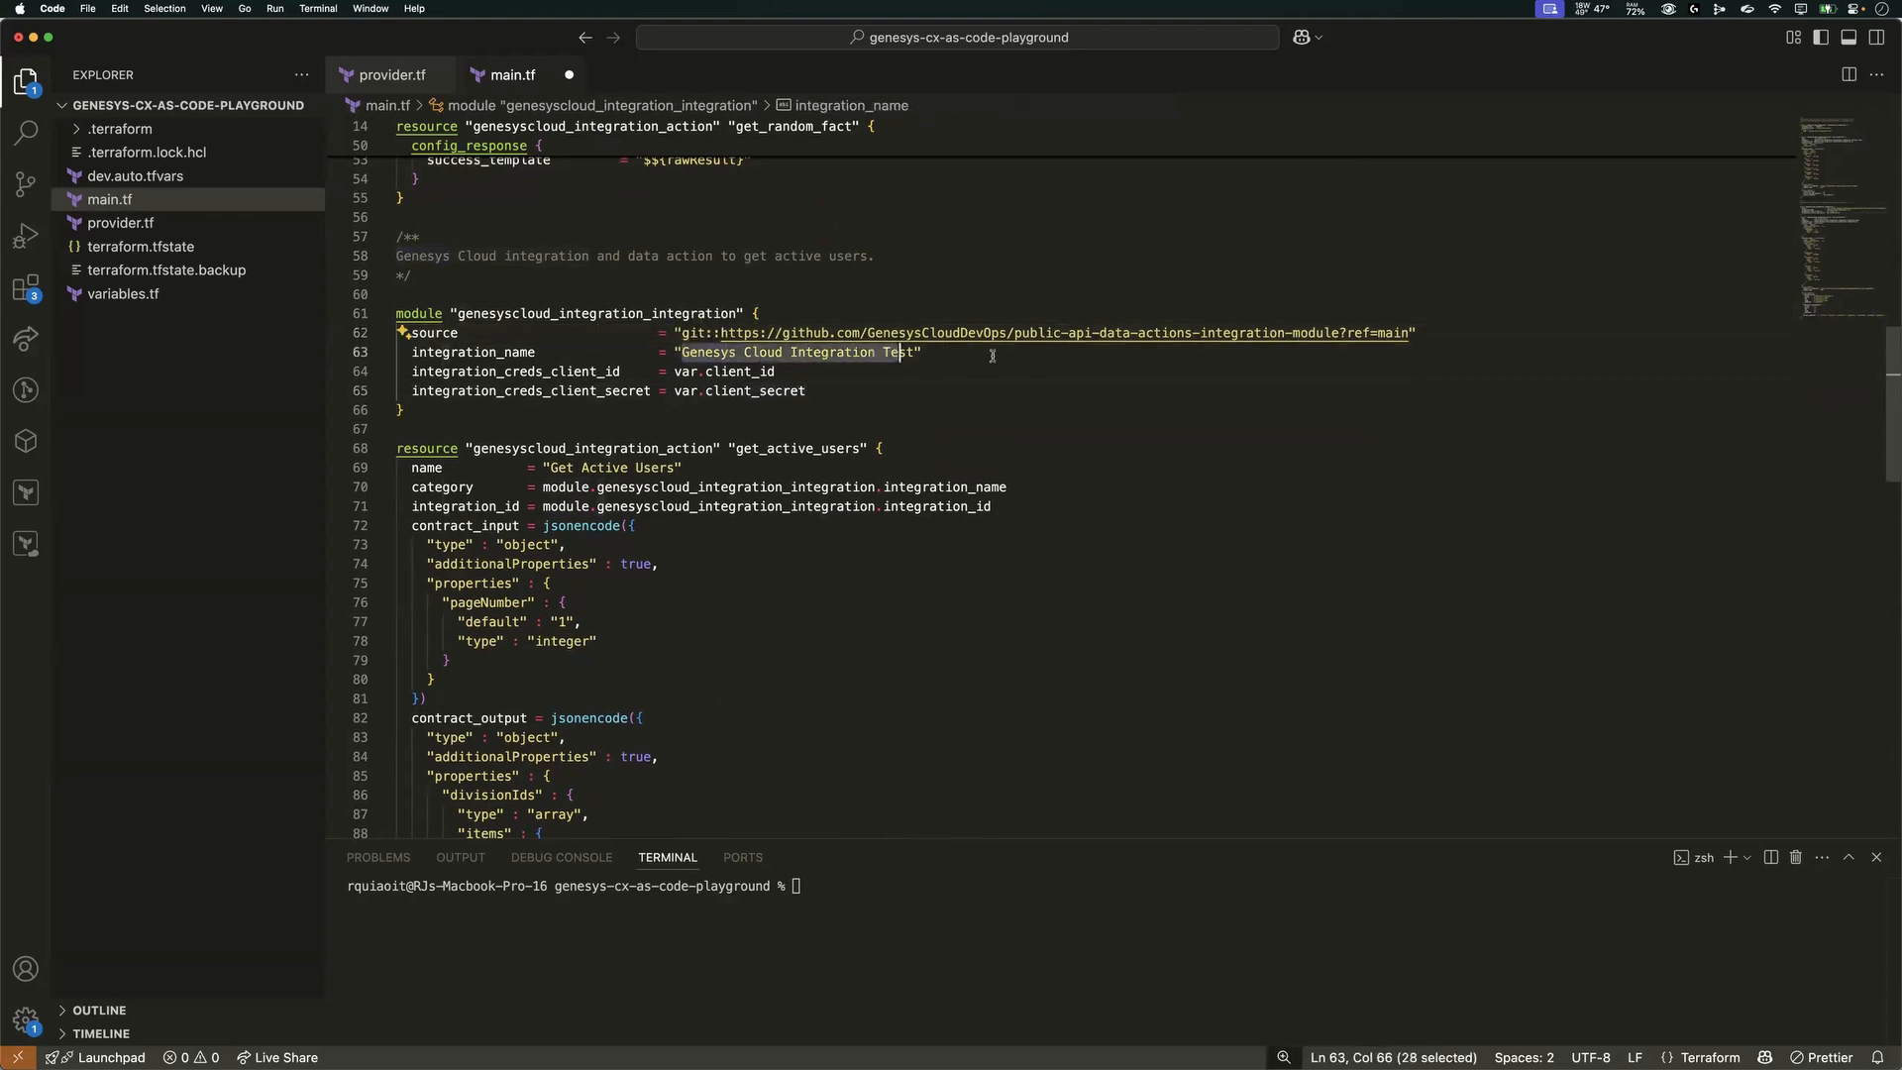
pyautogui.click(994, 355)
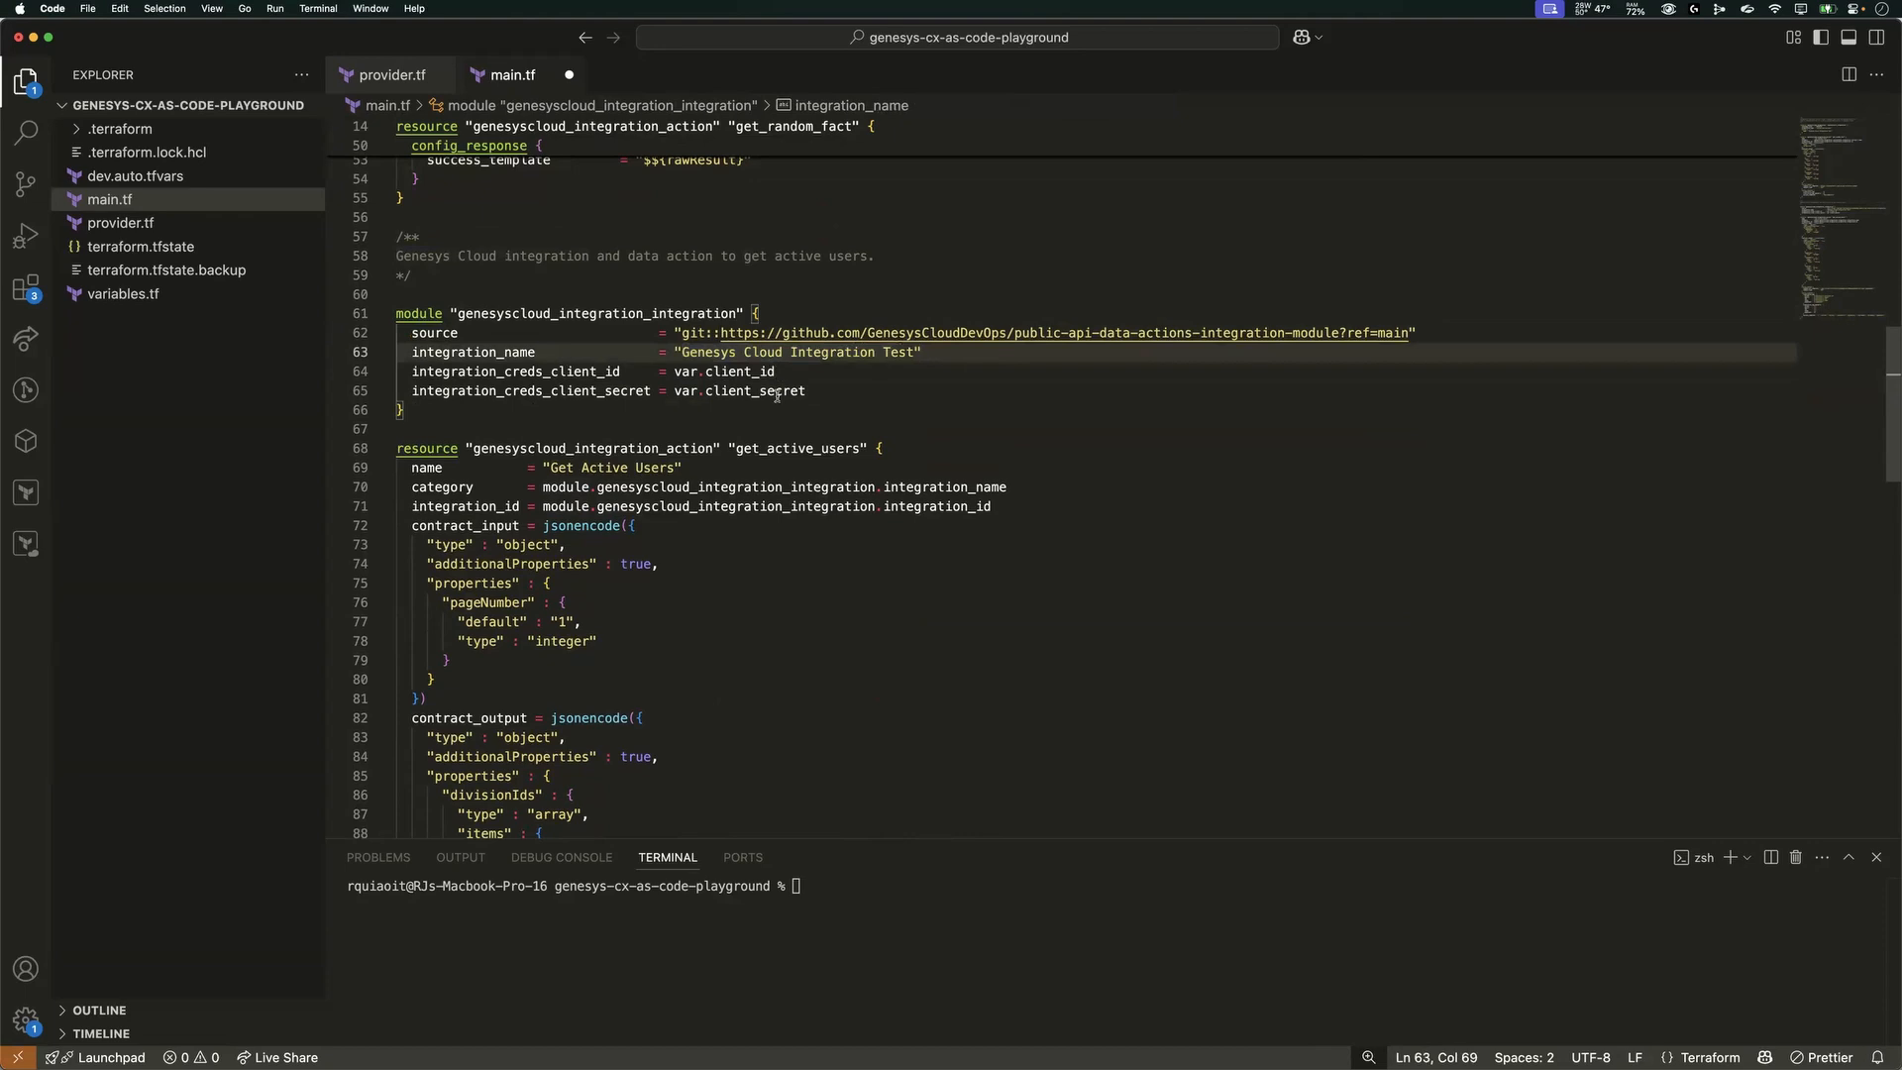
# - Inspect the get_active_users resource's name, category, integration_id, contract_input and contract_output in main.tf
pyautogui.scroll(-1, 959, 385)
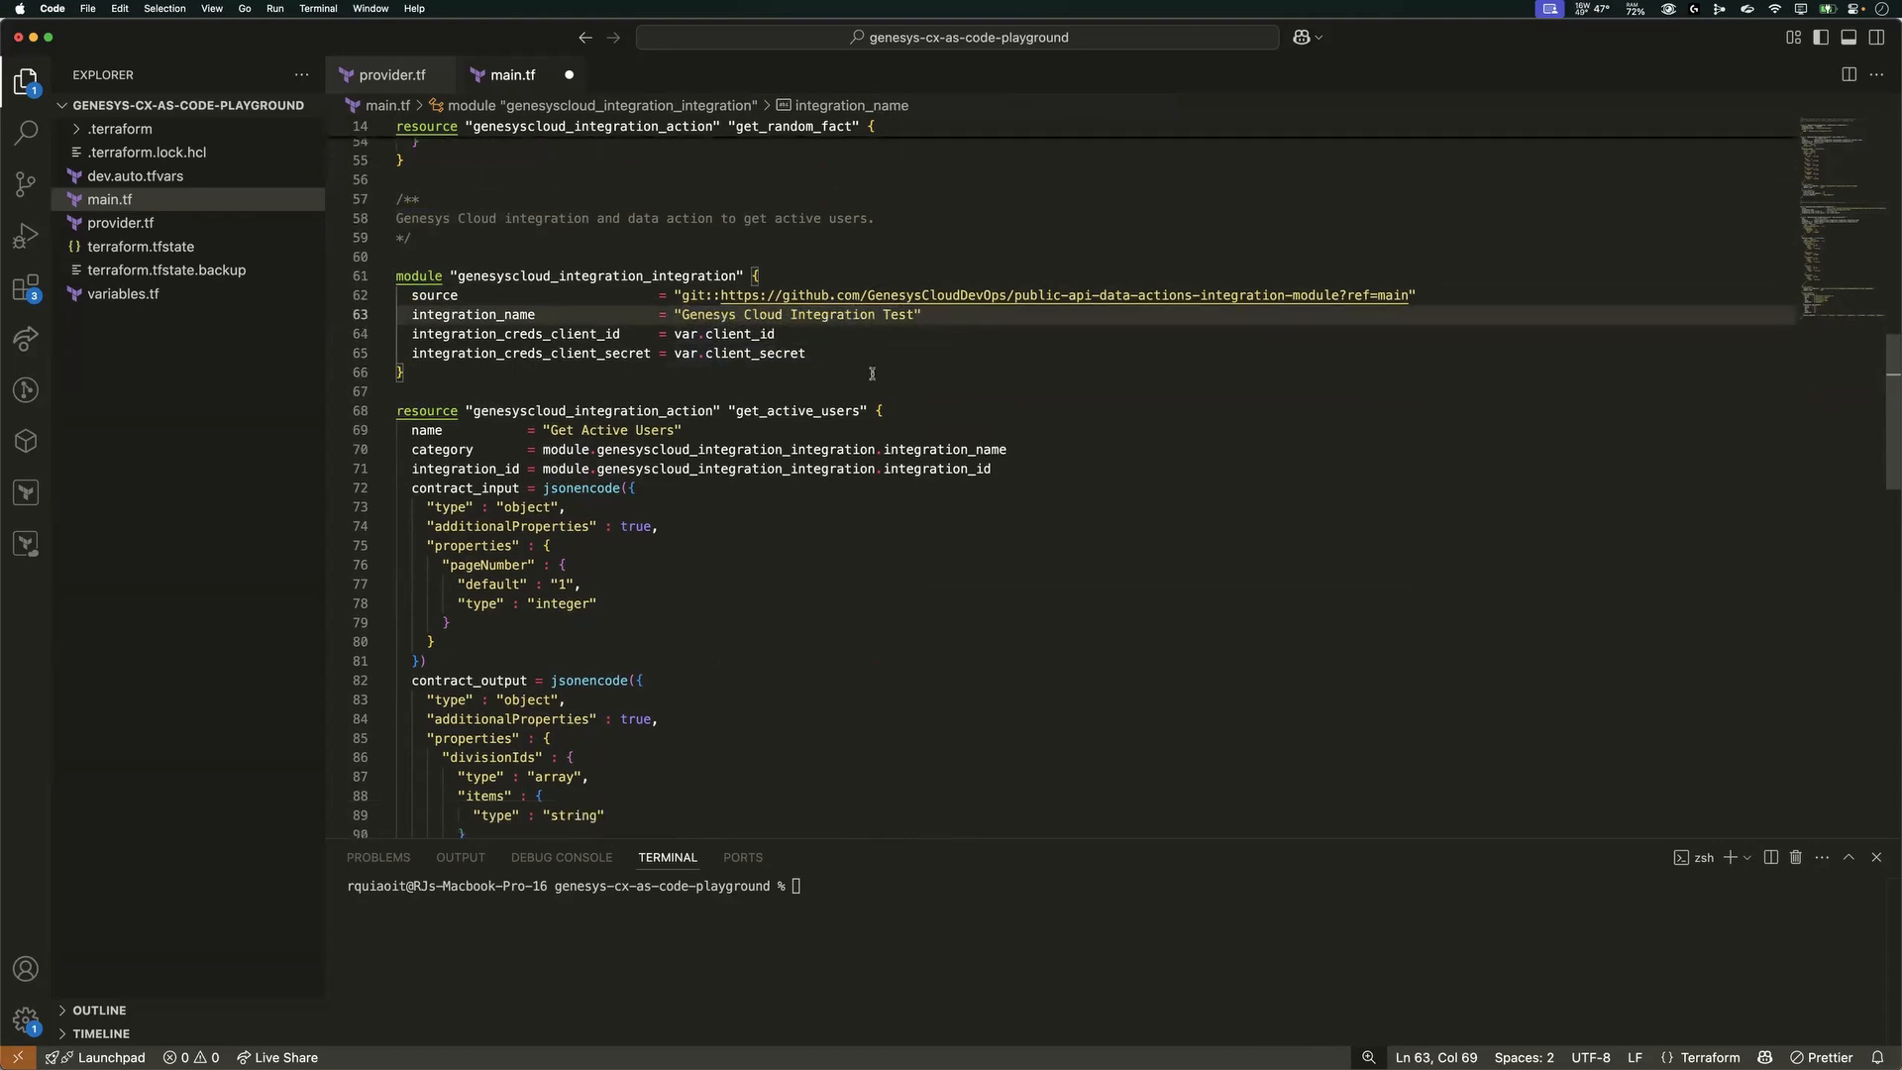
pyautogui.scroll(-2, 872, 374)
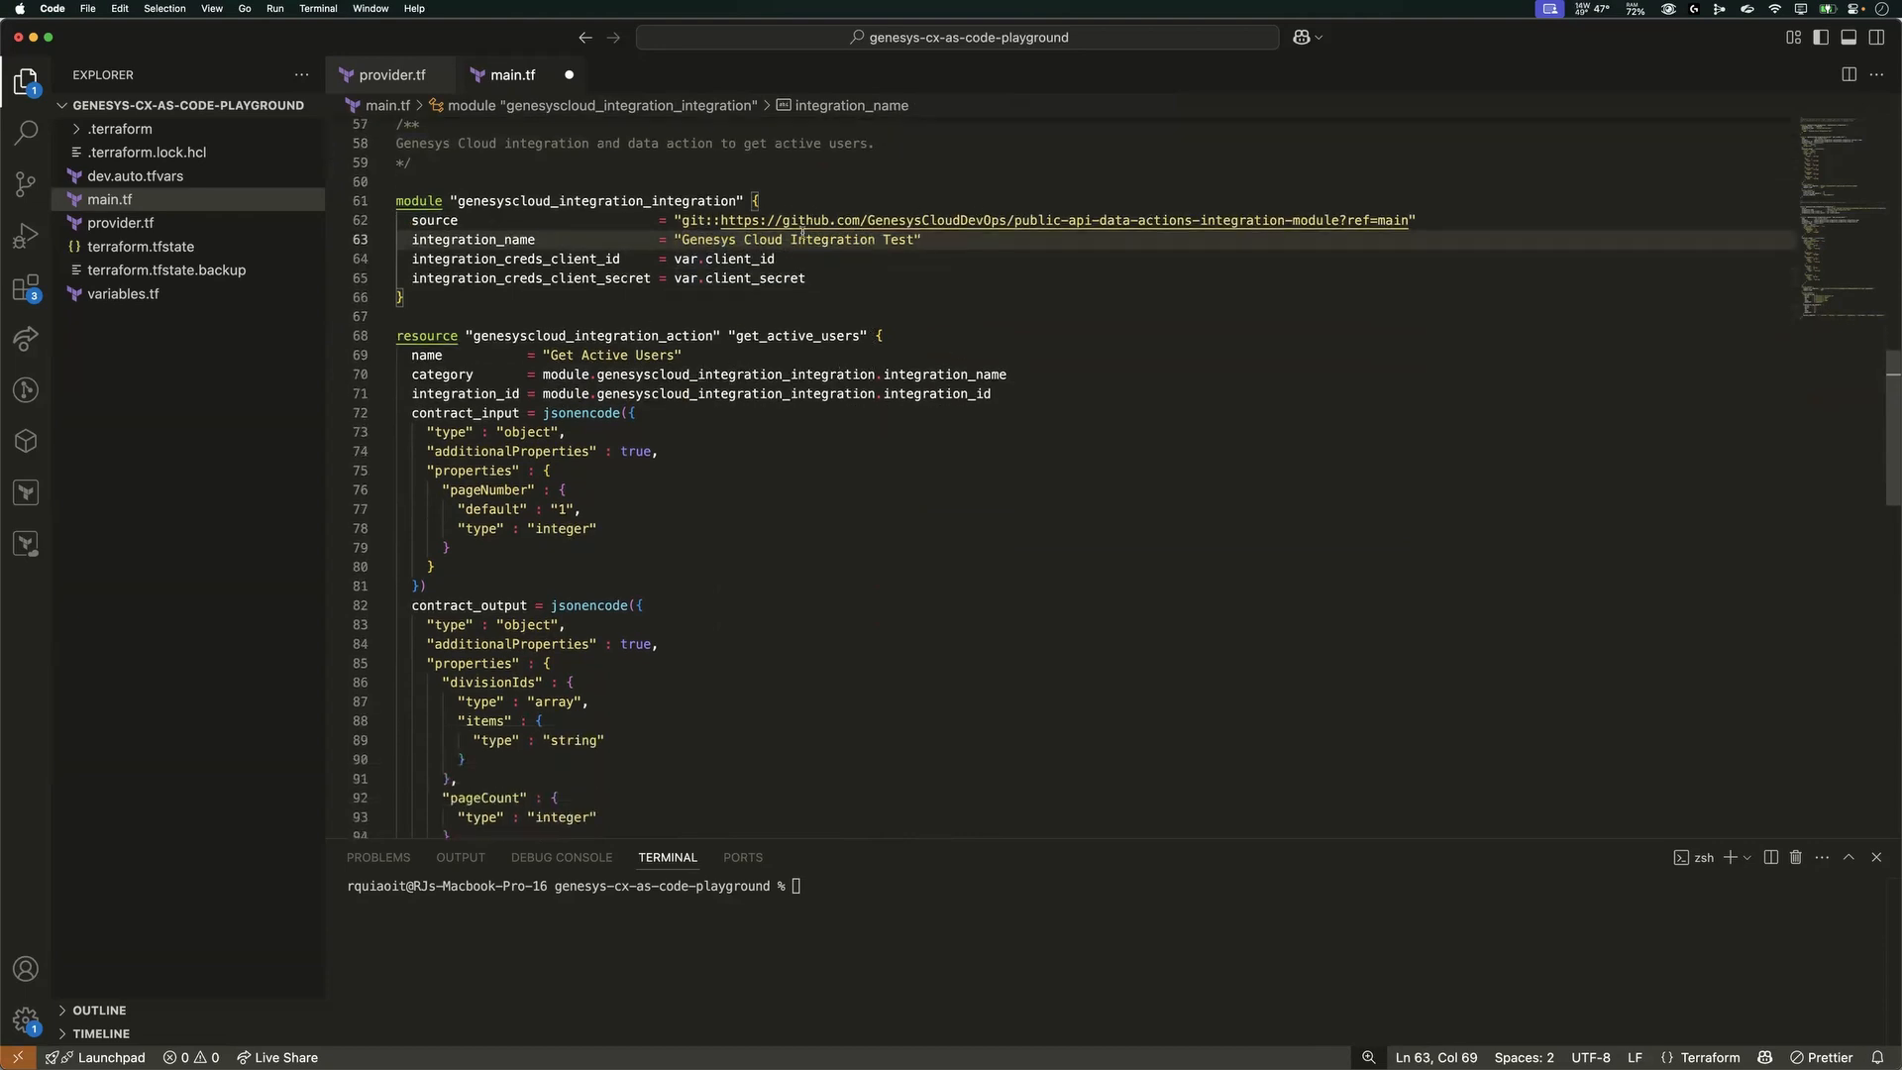
pyautogui.scroll(-4, 892, 355)
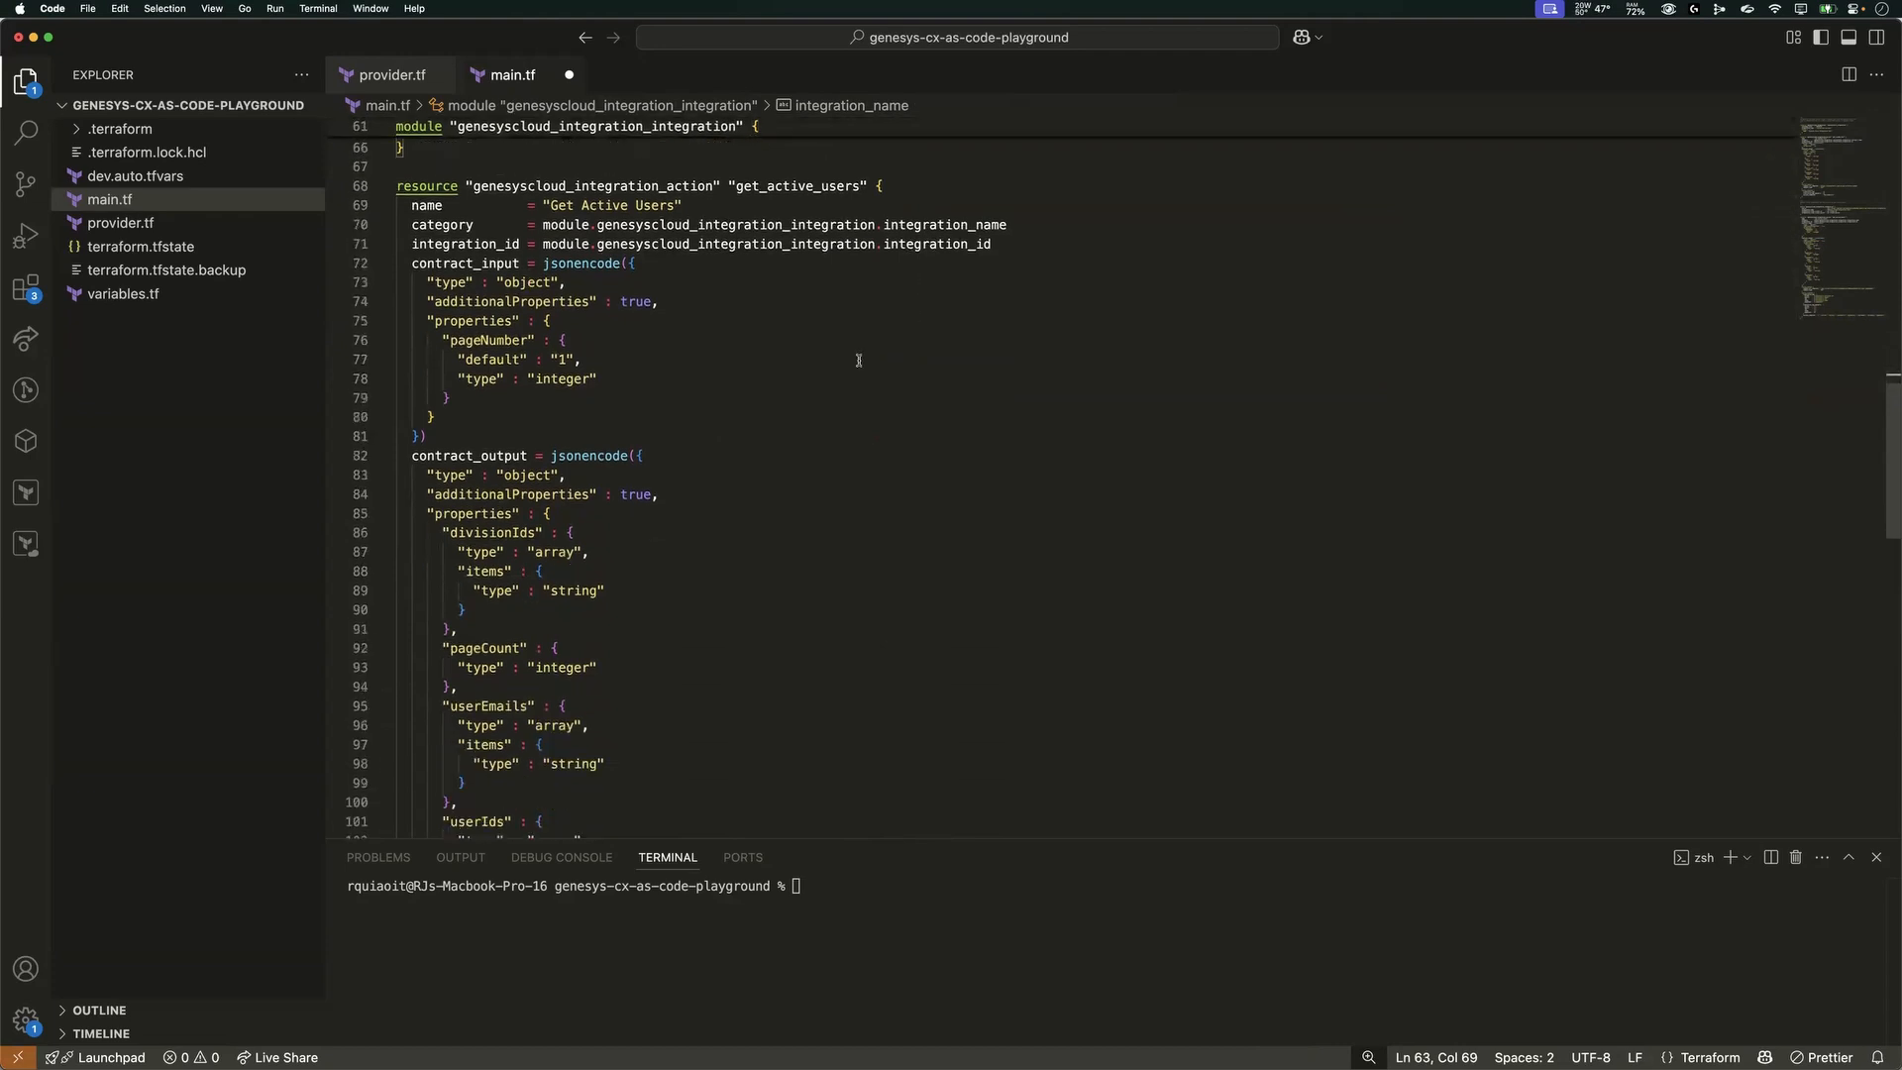
pyautogui.scroll(1, 793, 337)
pyautogui.scroll(-1, 515, 246)
pyautogui.scroll(-2, 601, 308)
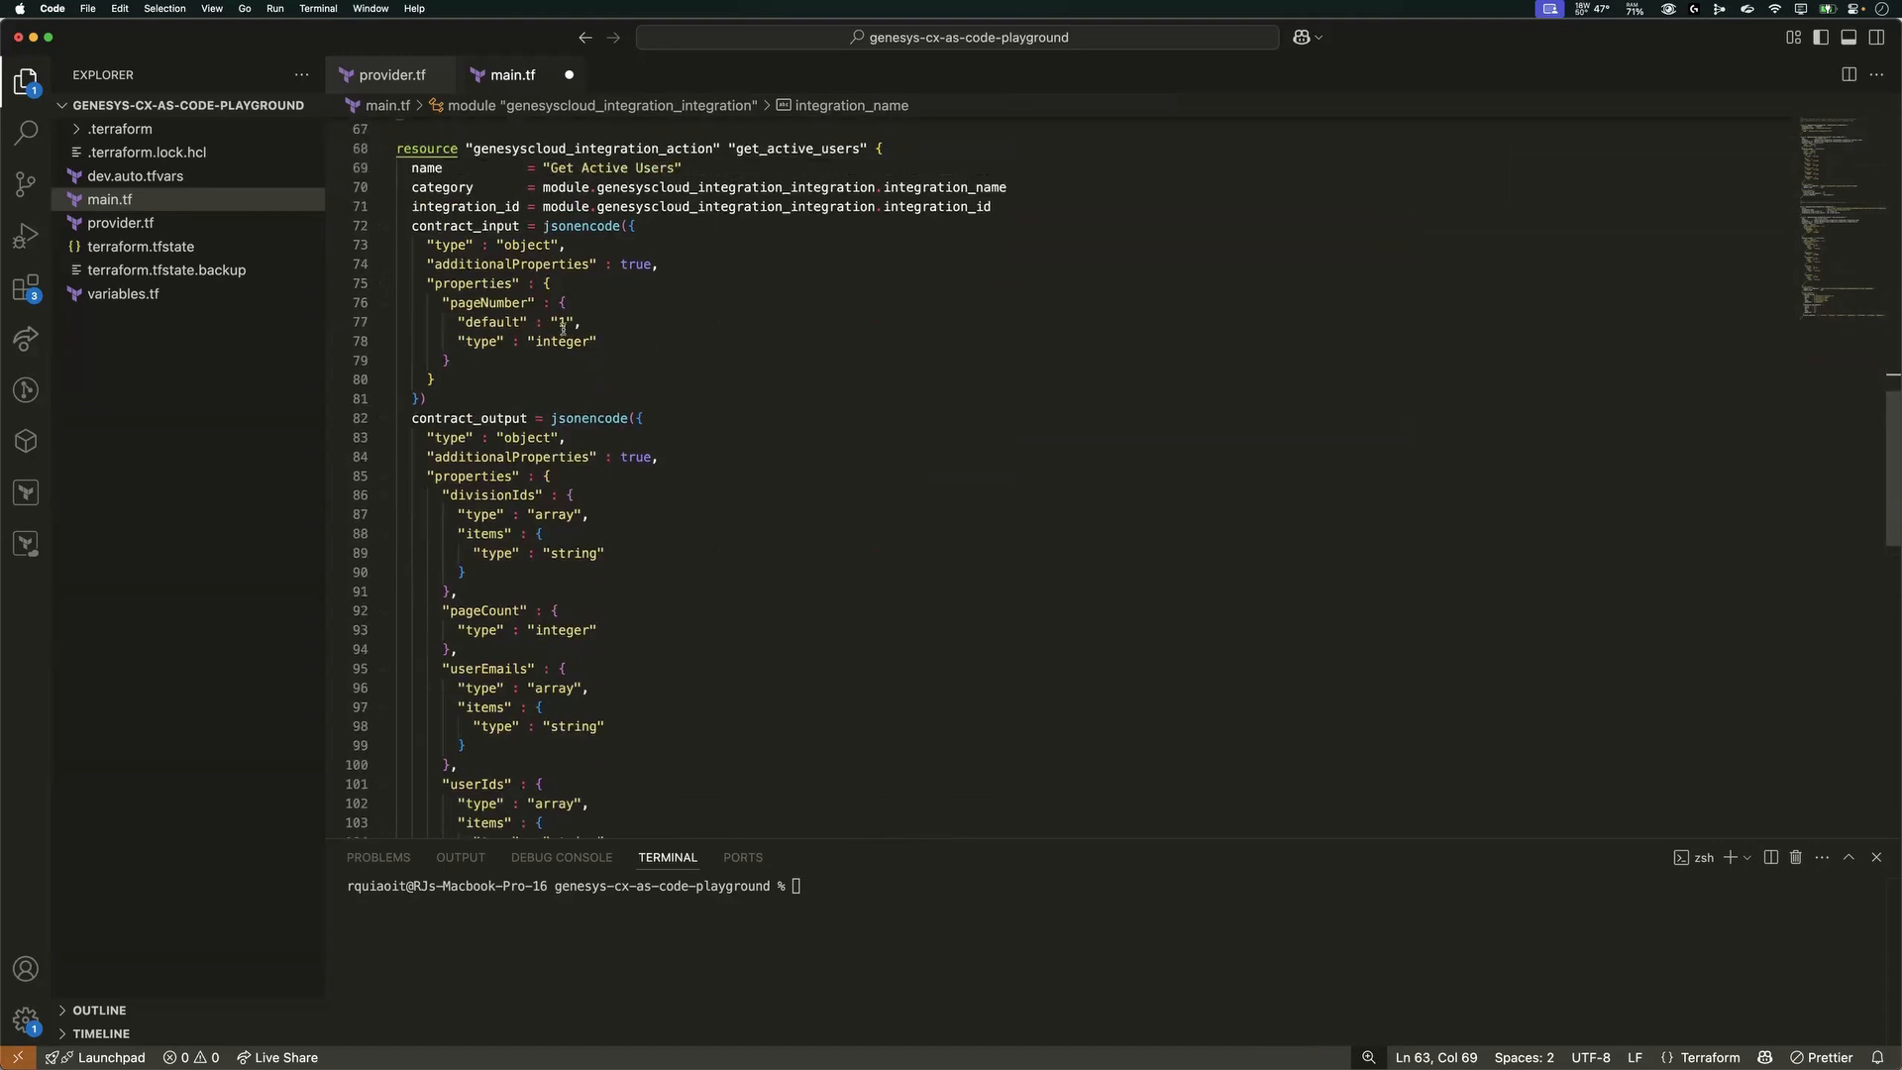
pyautogui.scroll(-6, 776, 355)
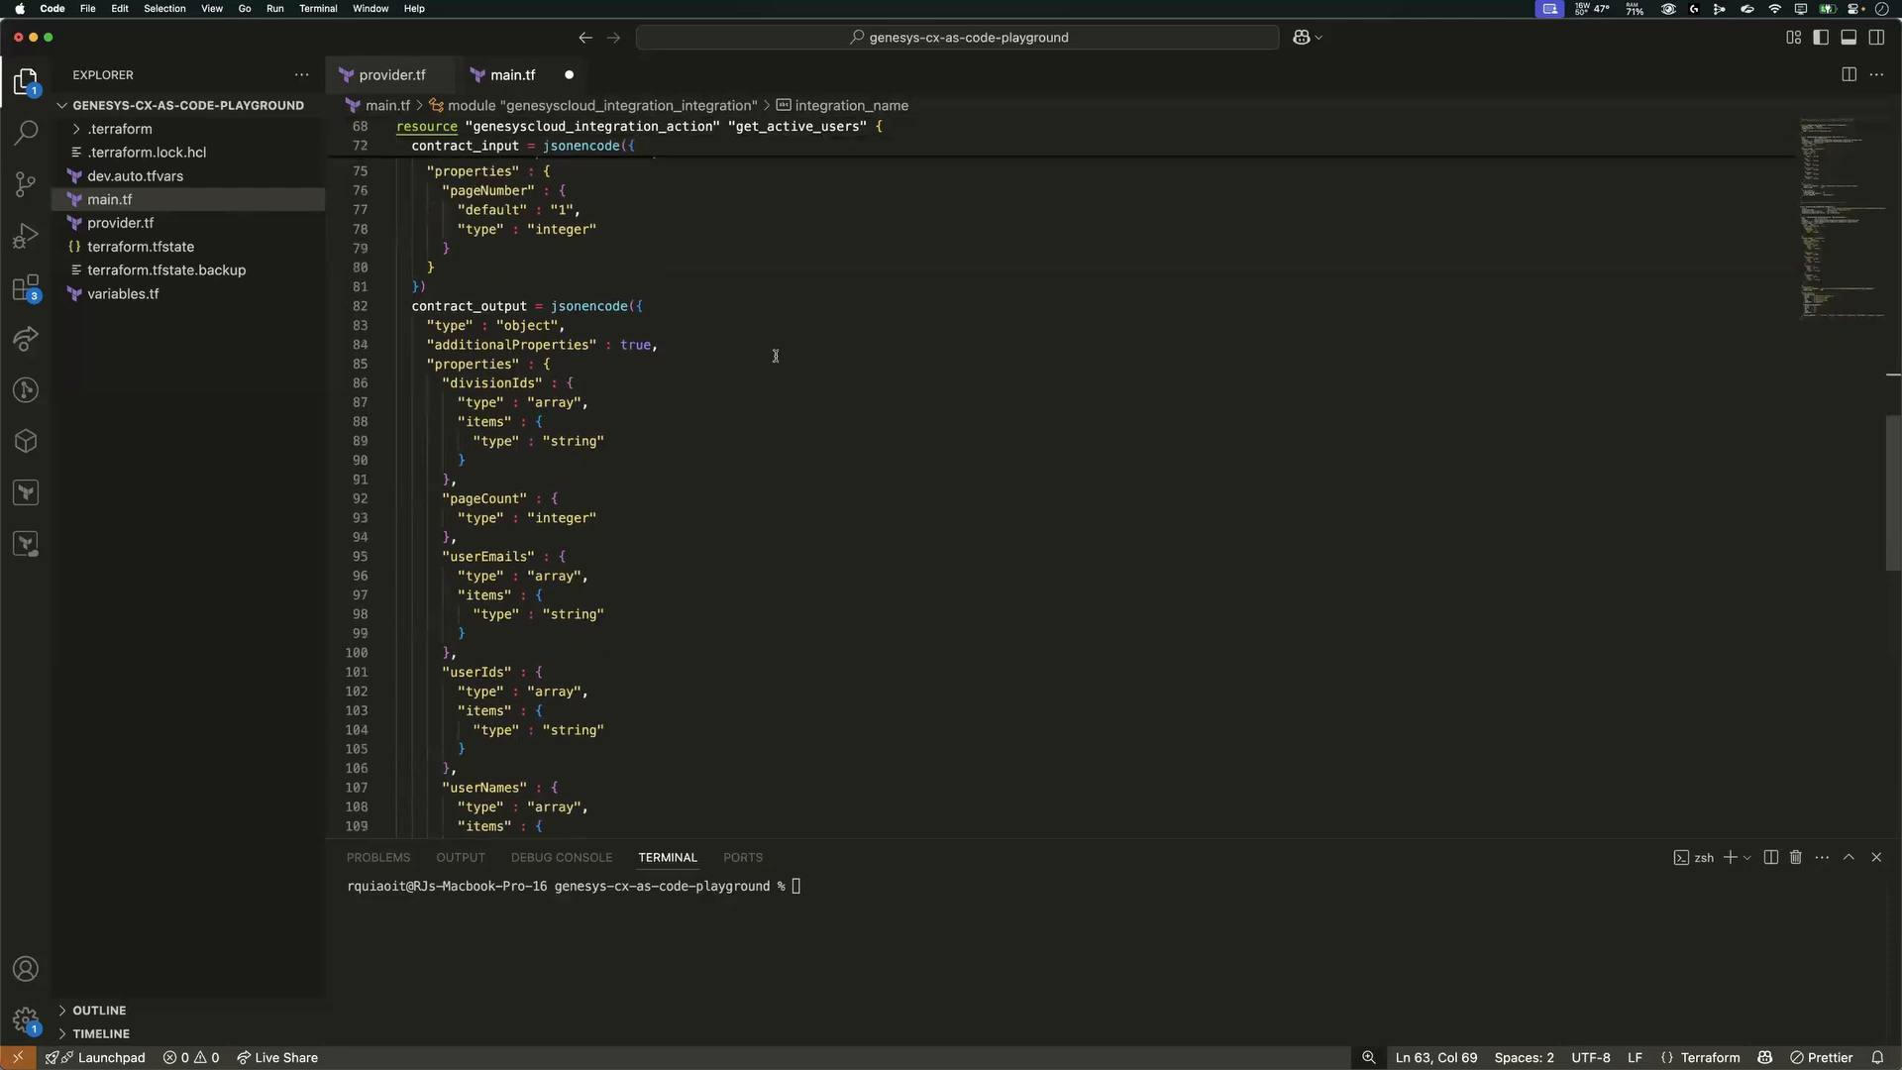
pyautogui.scroll(-1, 776, 356)
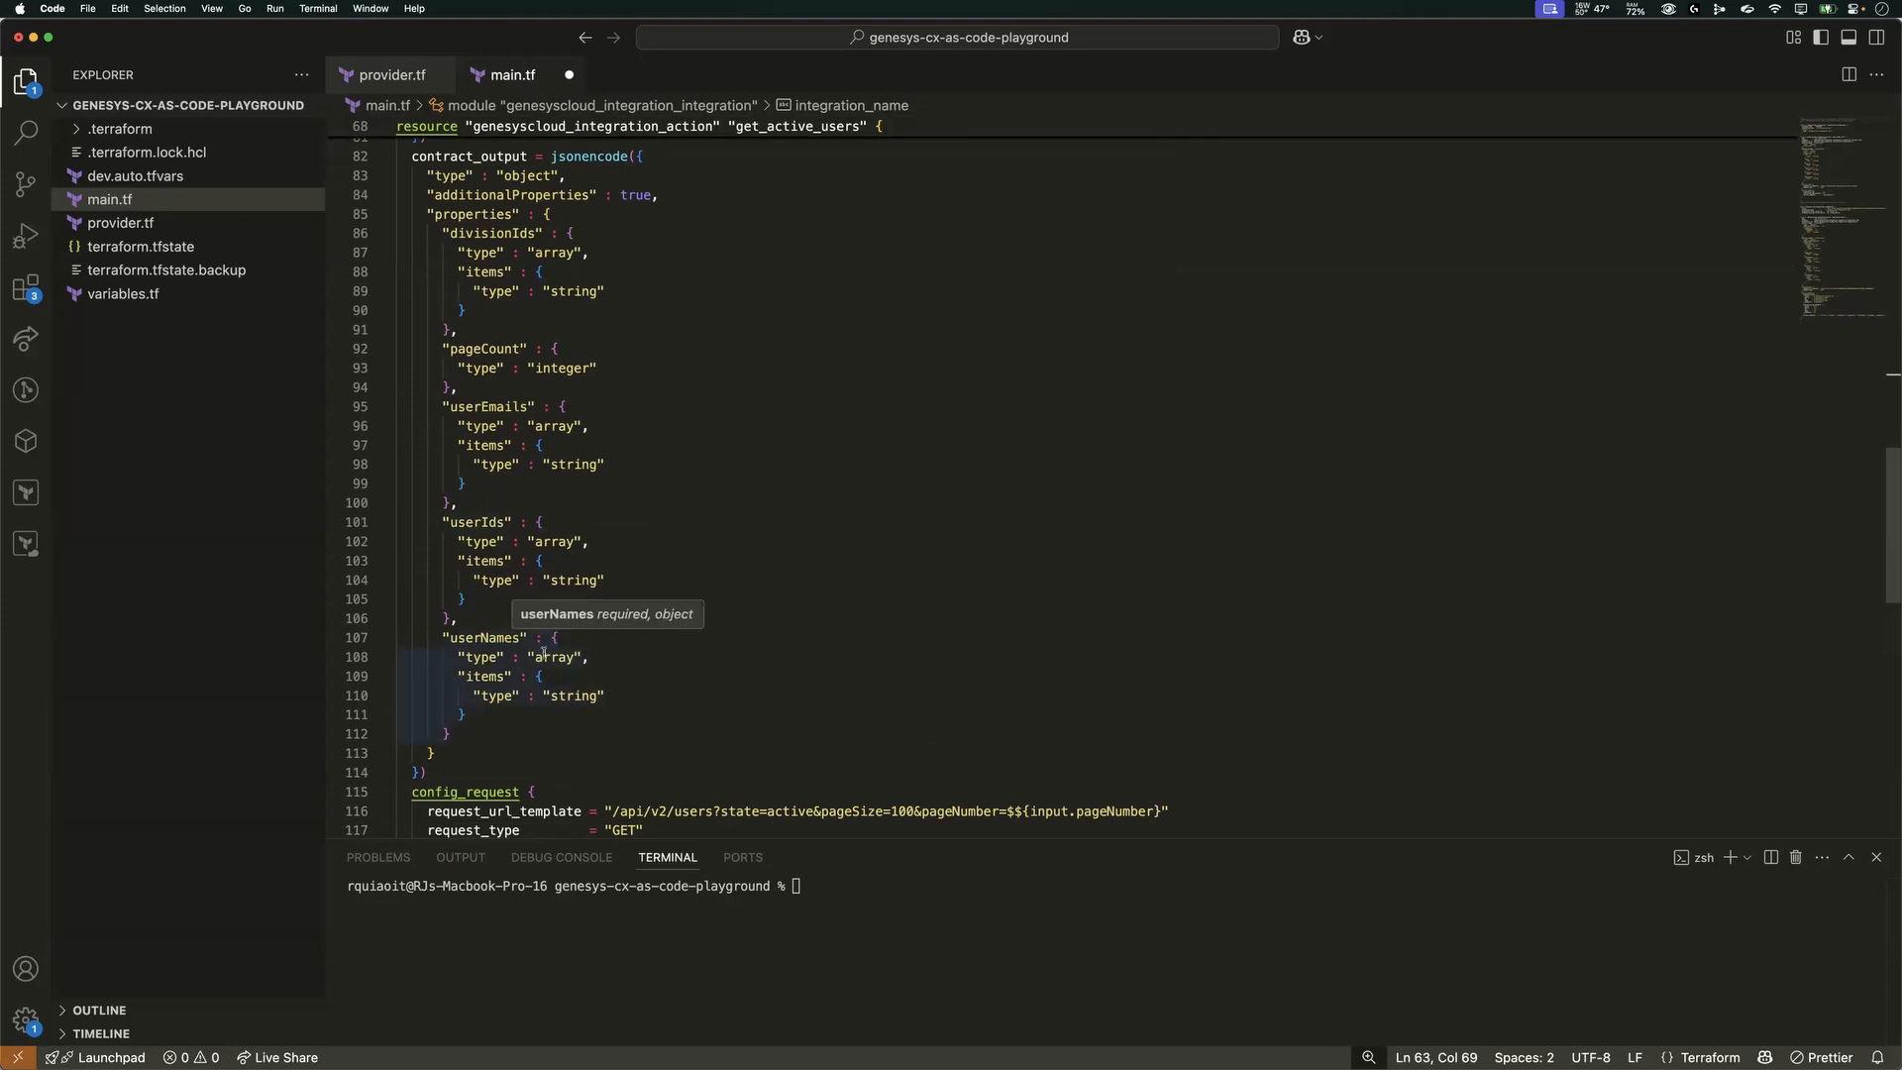
# - Highlight the properties in get_active_users' contract_output and compare them with its contract_input
pyautogui.moveTo(440, 772); pyautogui.dragTo(489, 522)
pyautogui.moveTo(447, 327); pyautogui.dragTo(430, 310)
pyautogui.click(825, 405)
pyautogui.scroll(5, 827, 411)
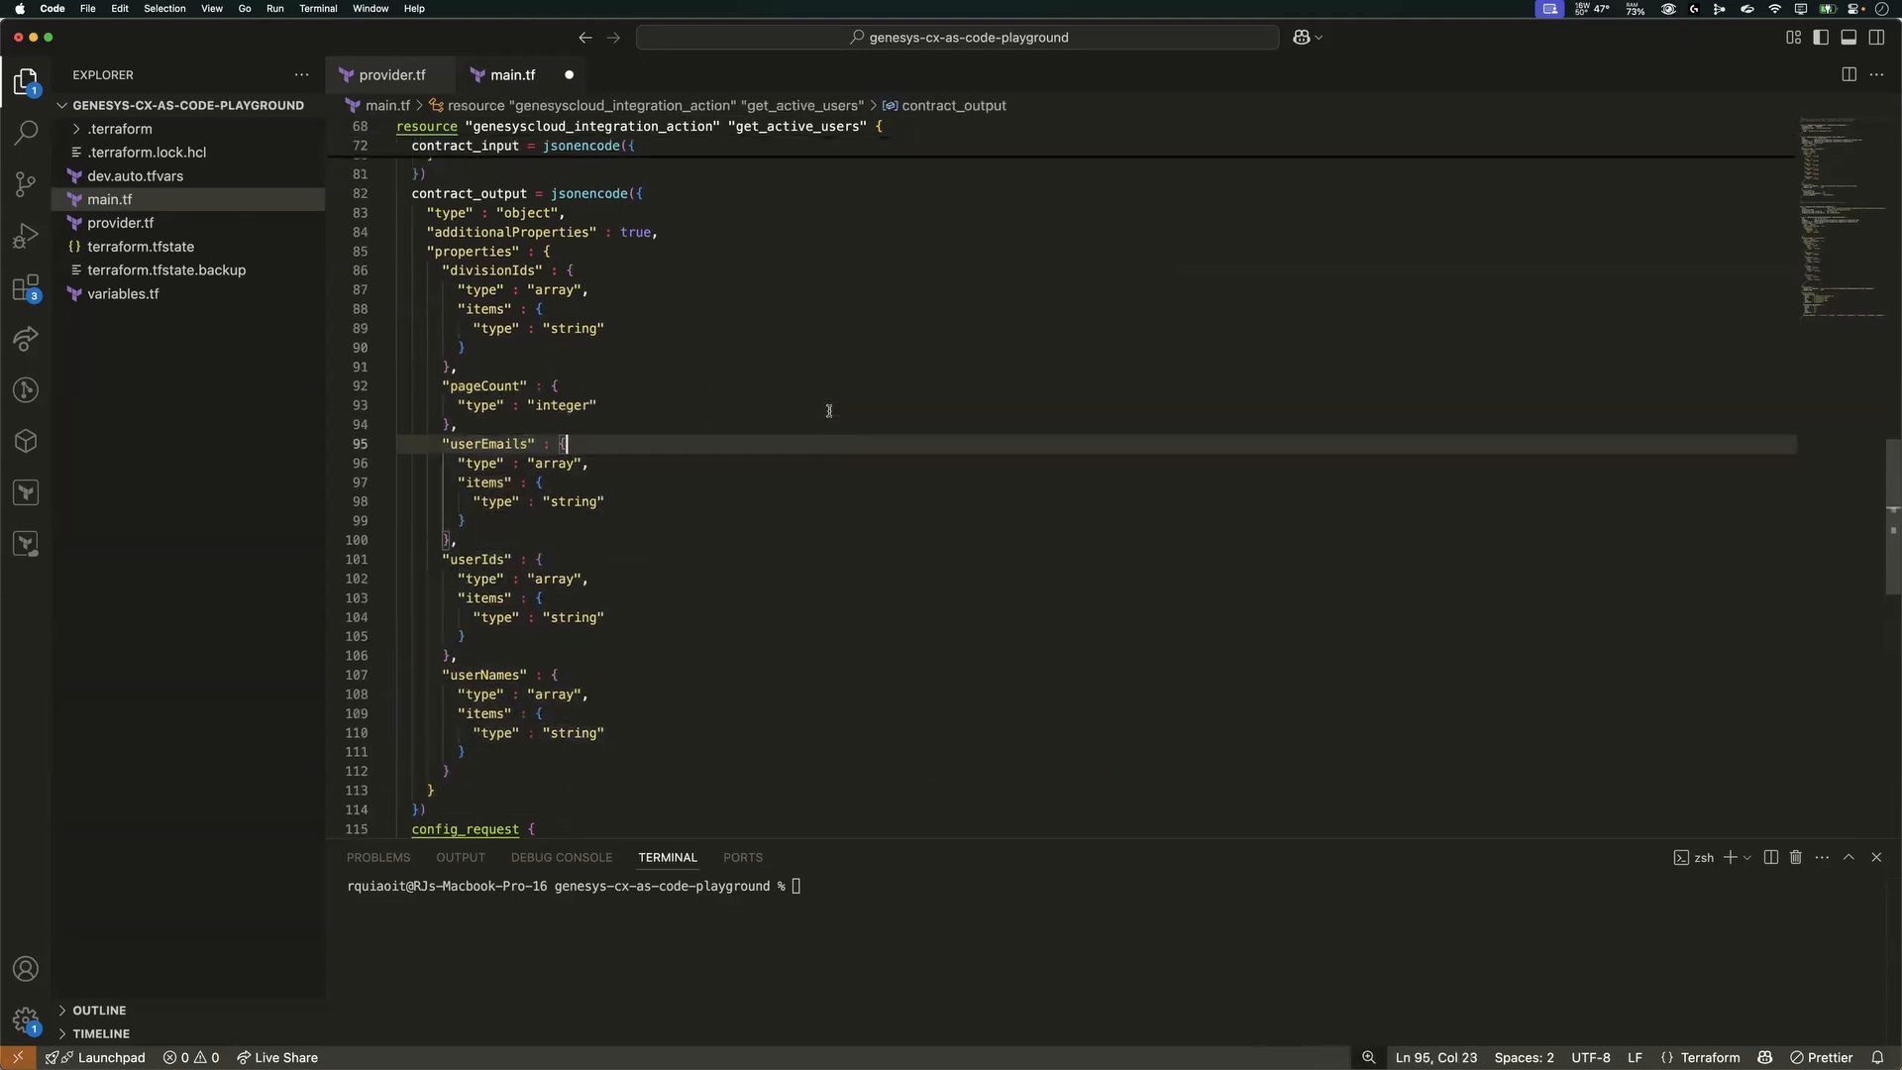
pyautogui.scroll(2, 803, 433)
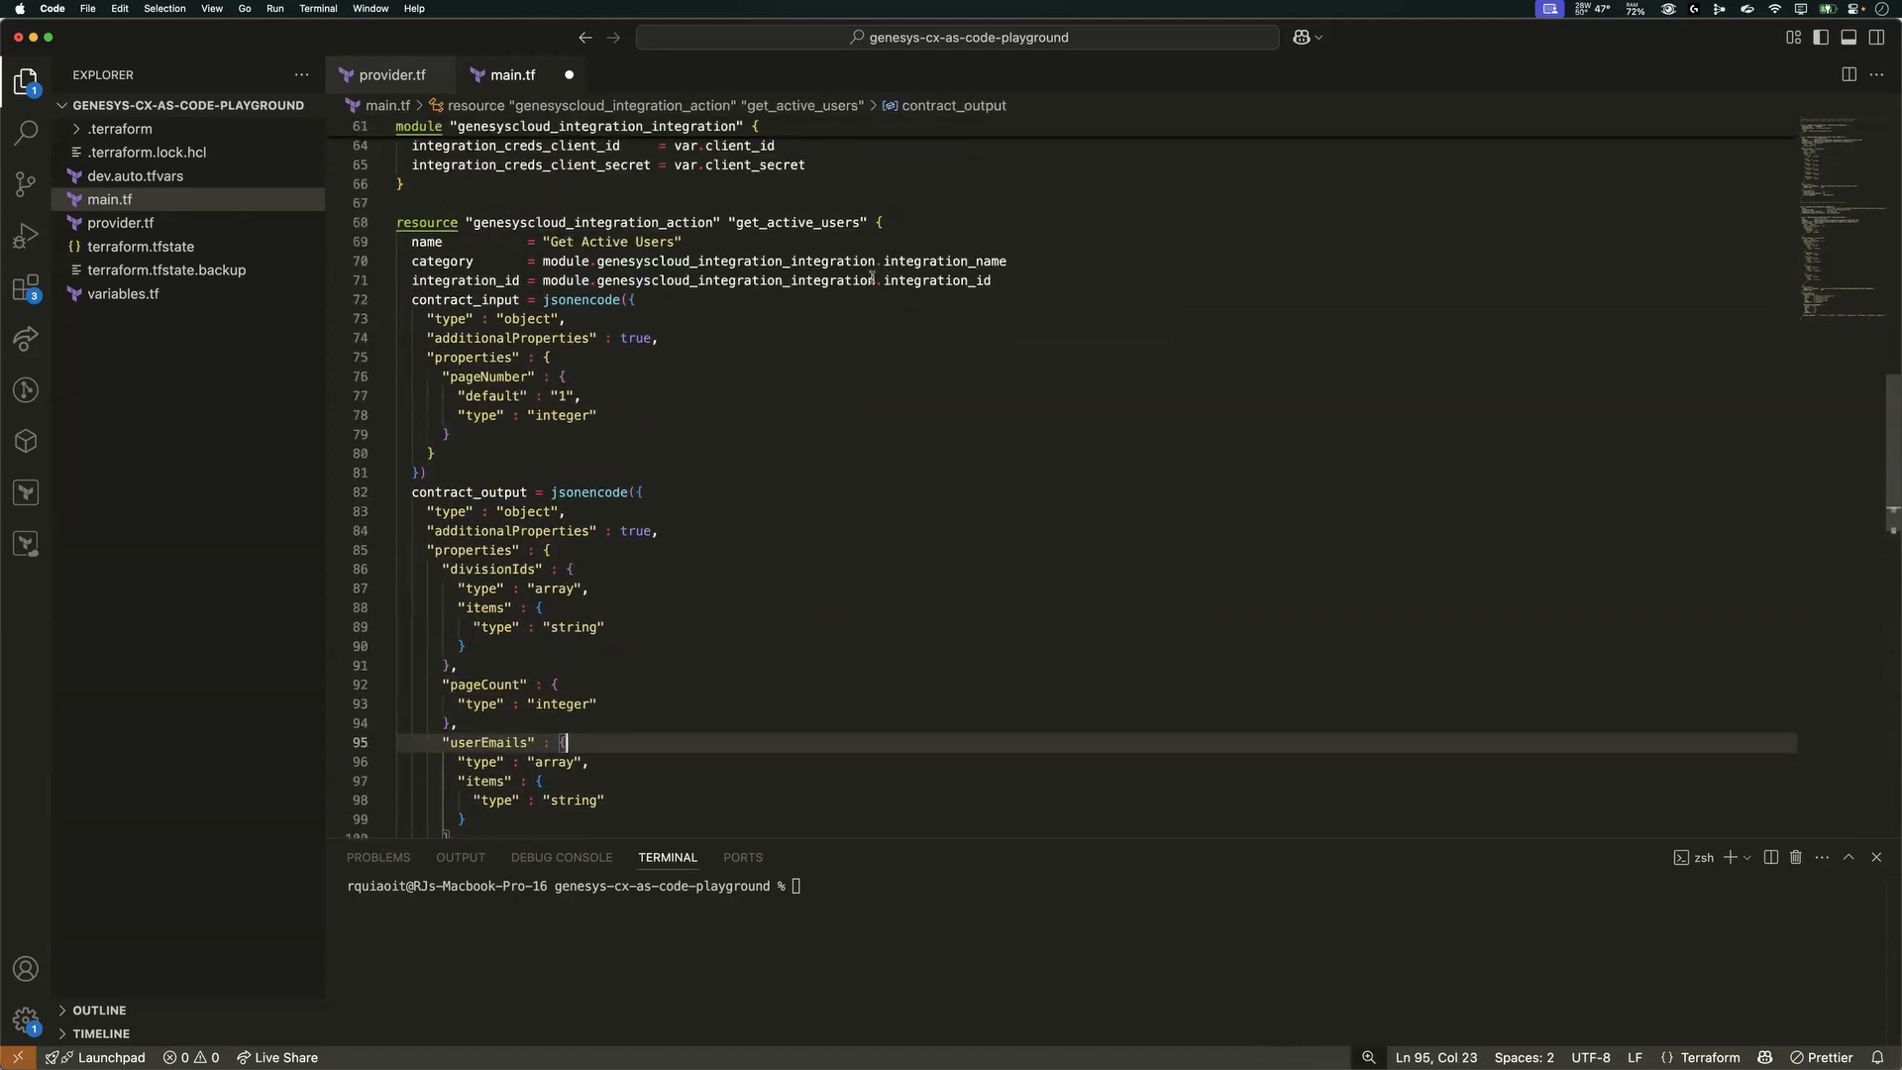
pyautogui.scroll(-5, 708, 409)
pyautogui.scroll(-4, 712, 416)
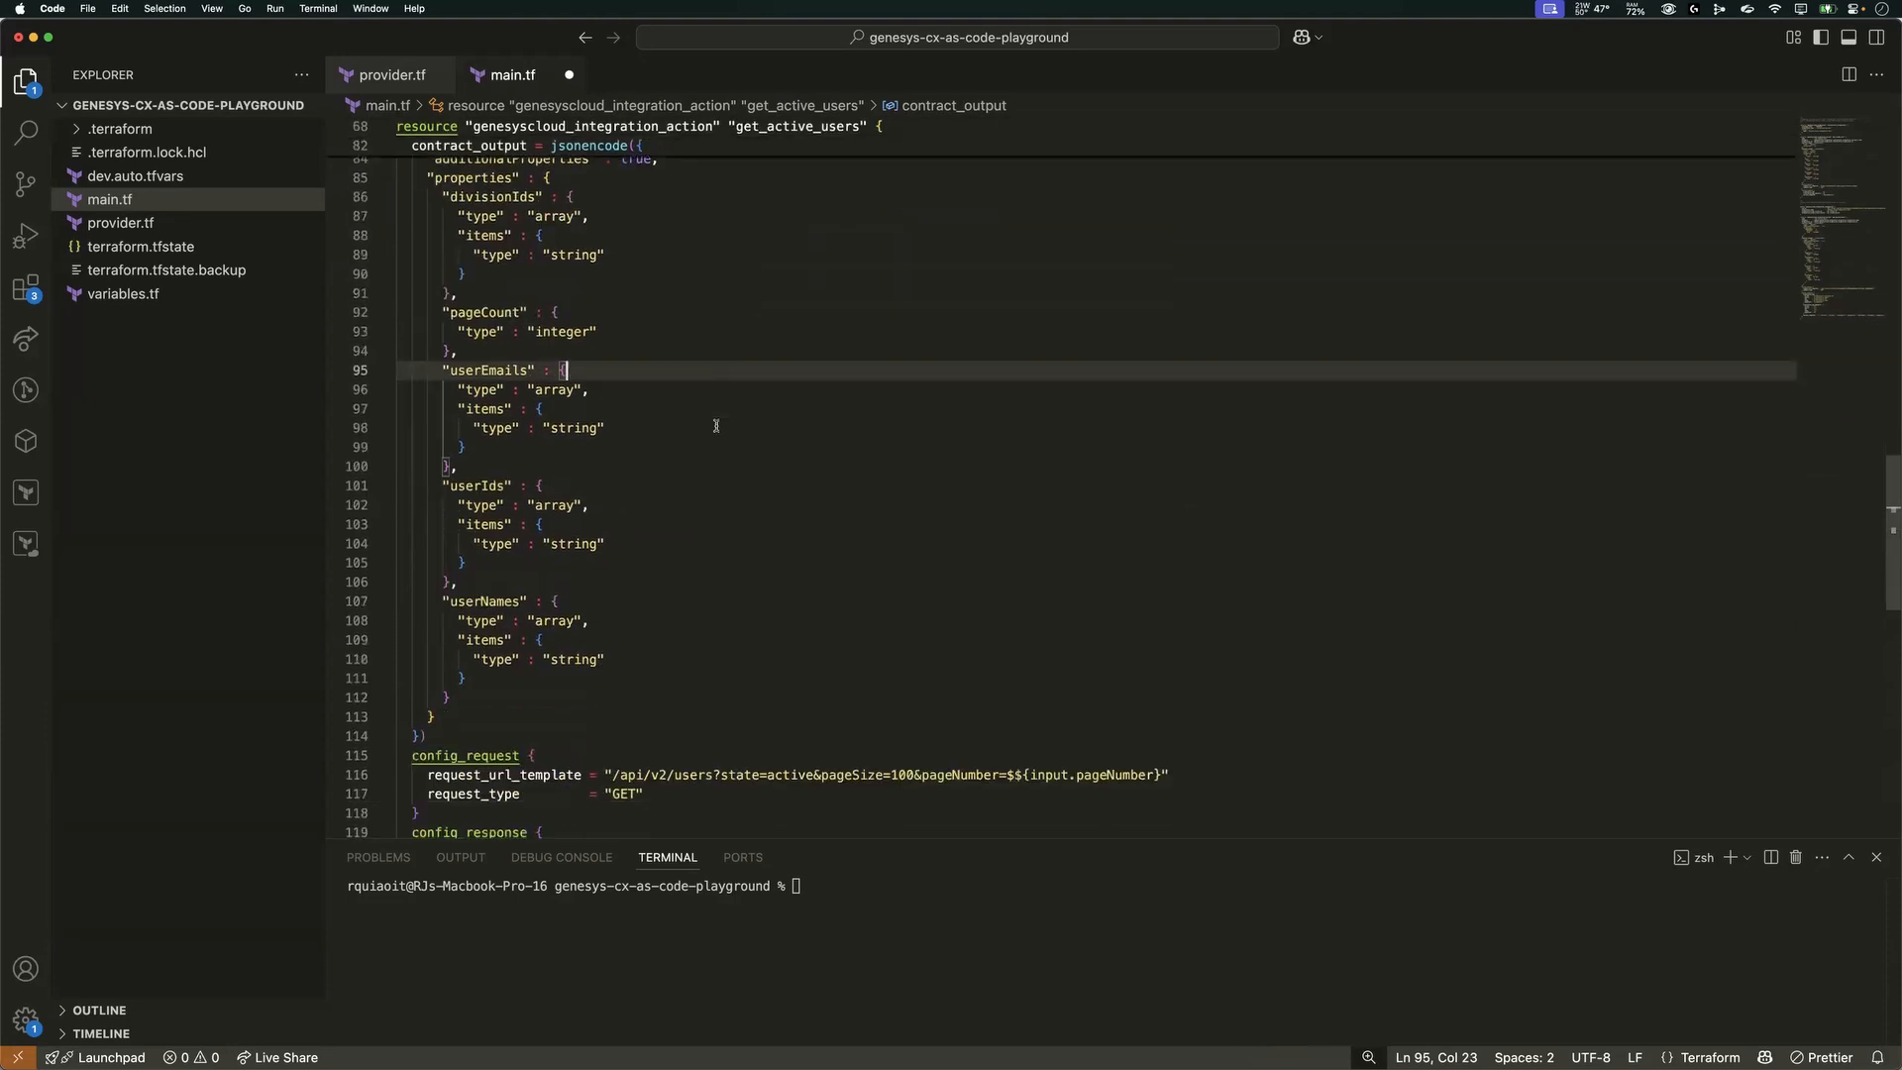
# - Highlight $${input.pageNumber} in get_active_users' request_url_template and trace it back to the pageNumber property in contract_input
pyautogui.scroll(-8, 716, 426)
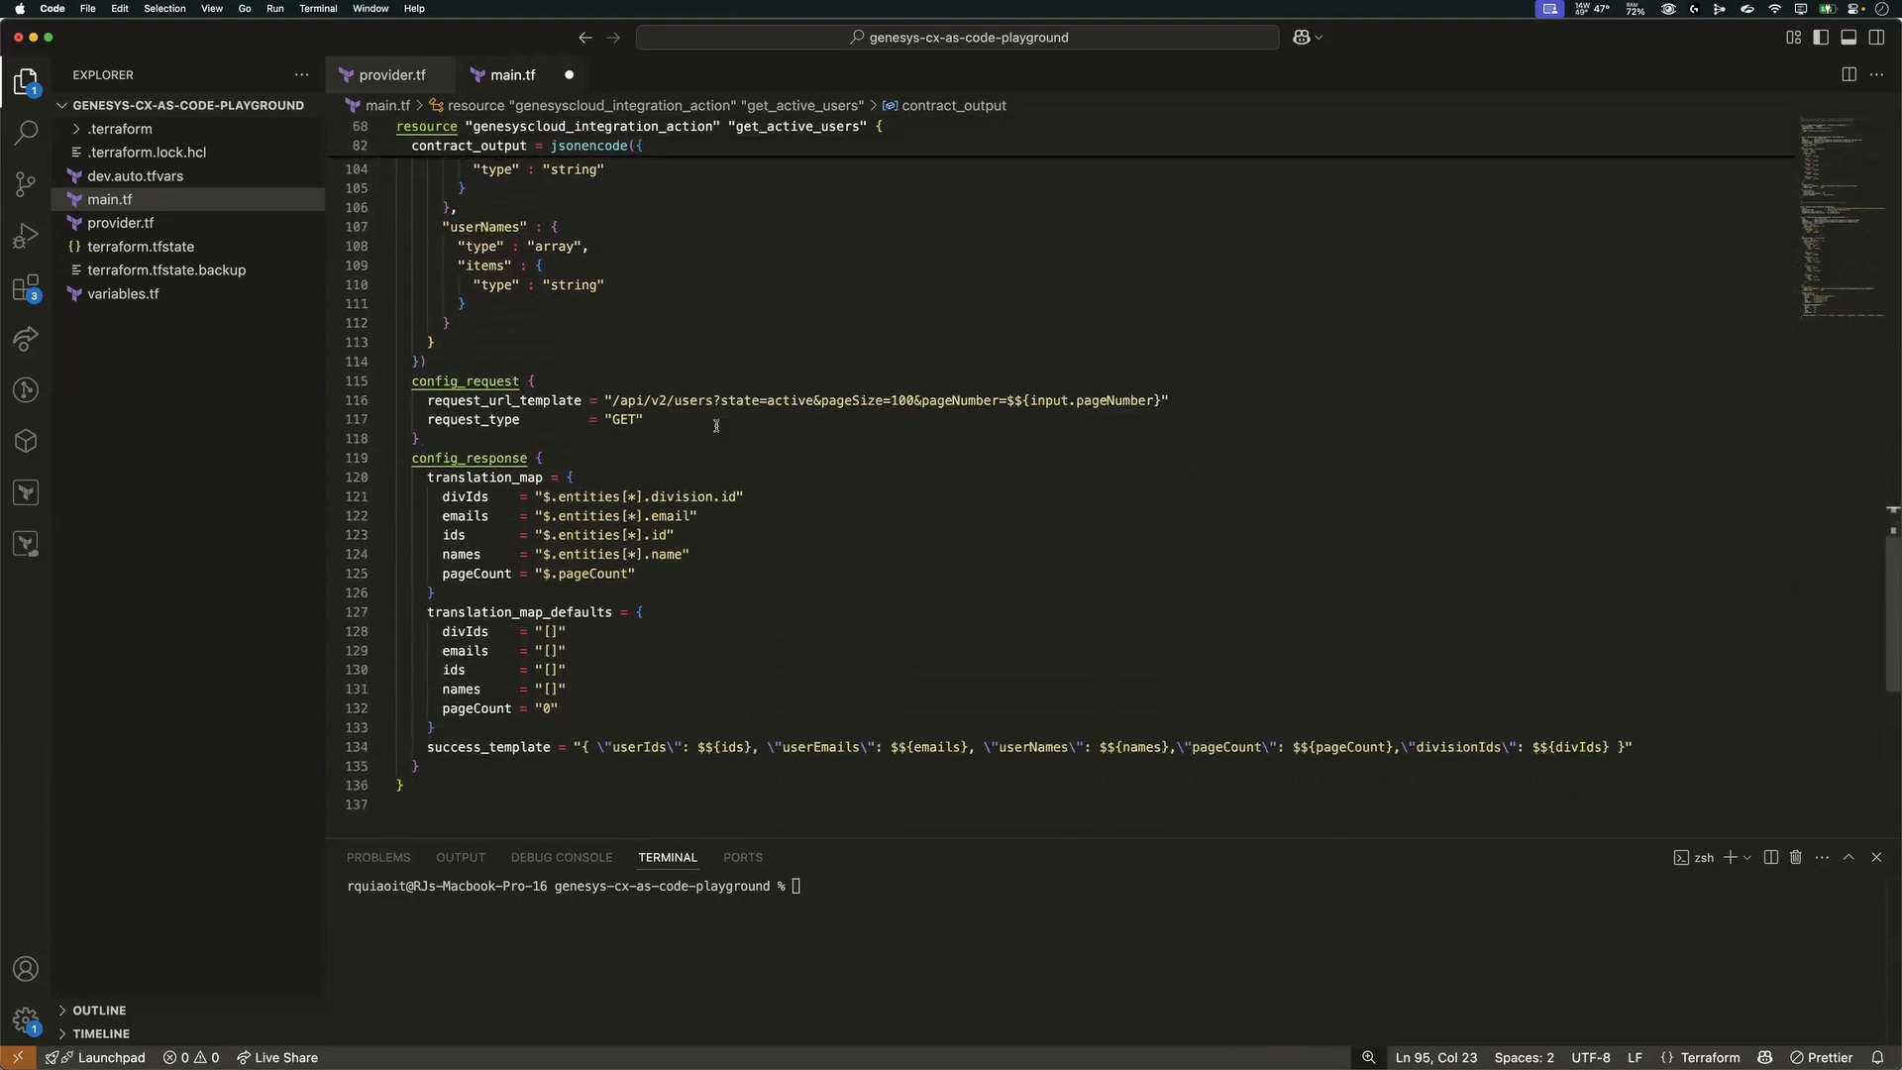
pyautogui.scroll(-1, 716, 426)
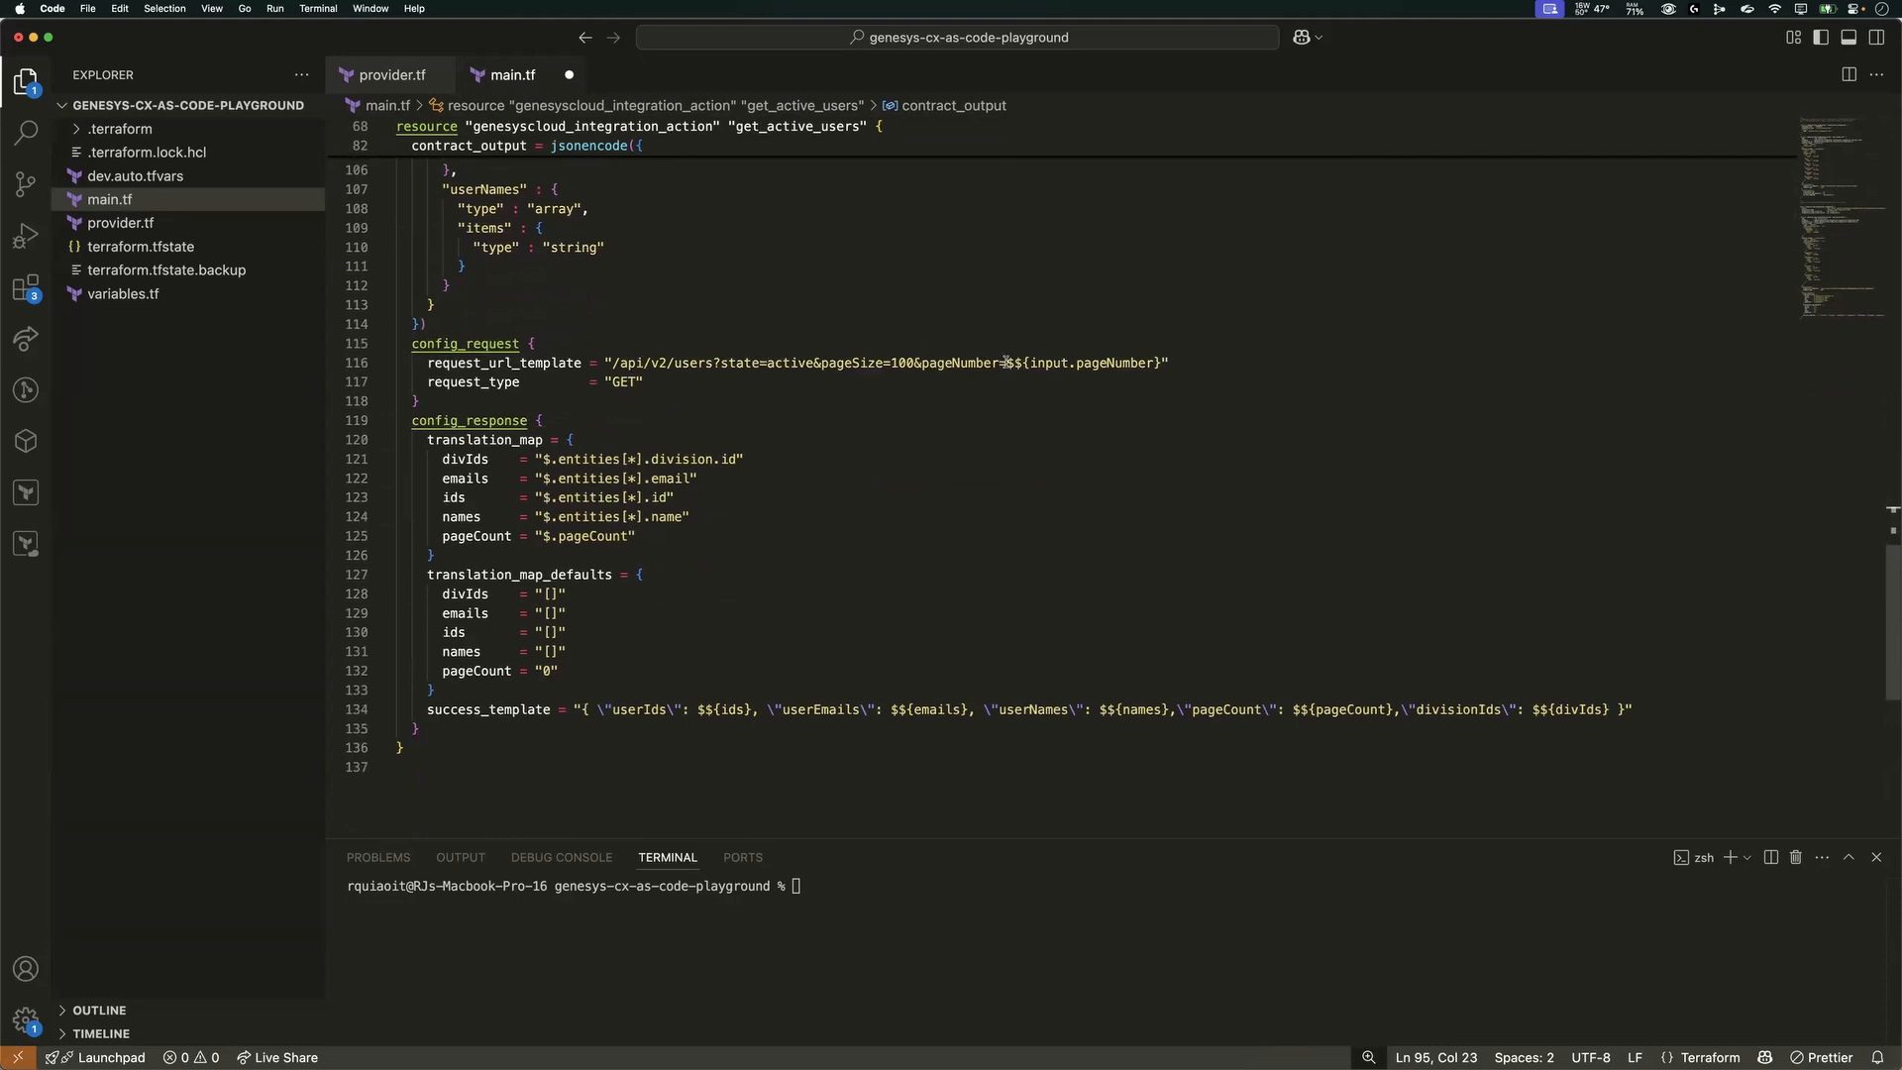
pyautogui.moveTo(1009, 363); pyautogui.dragTo(1162, 365)
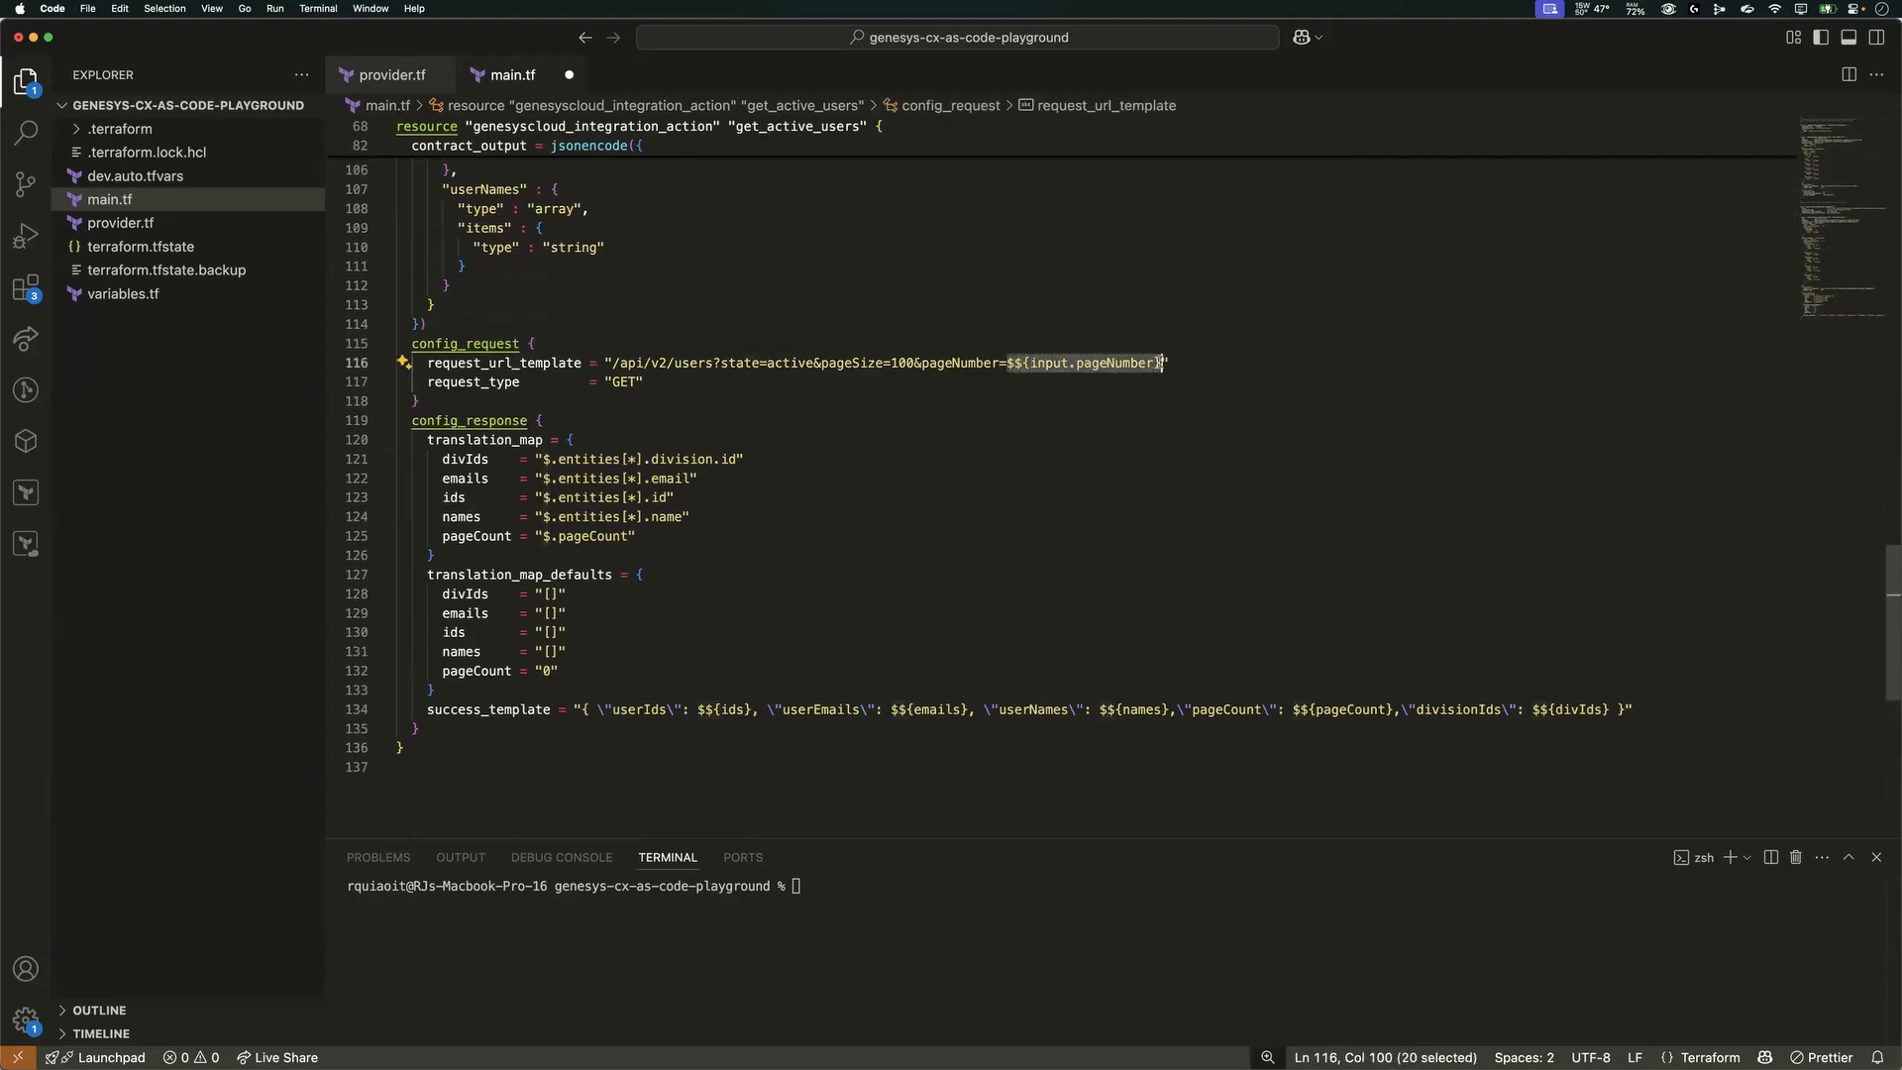
pyautogui.scroll(4, 1019, 327)
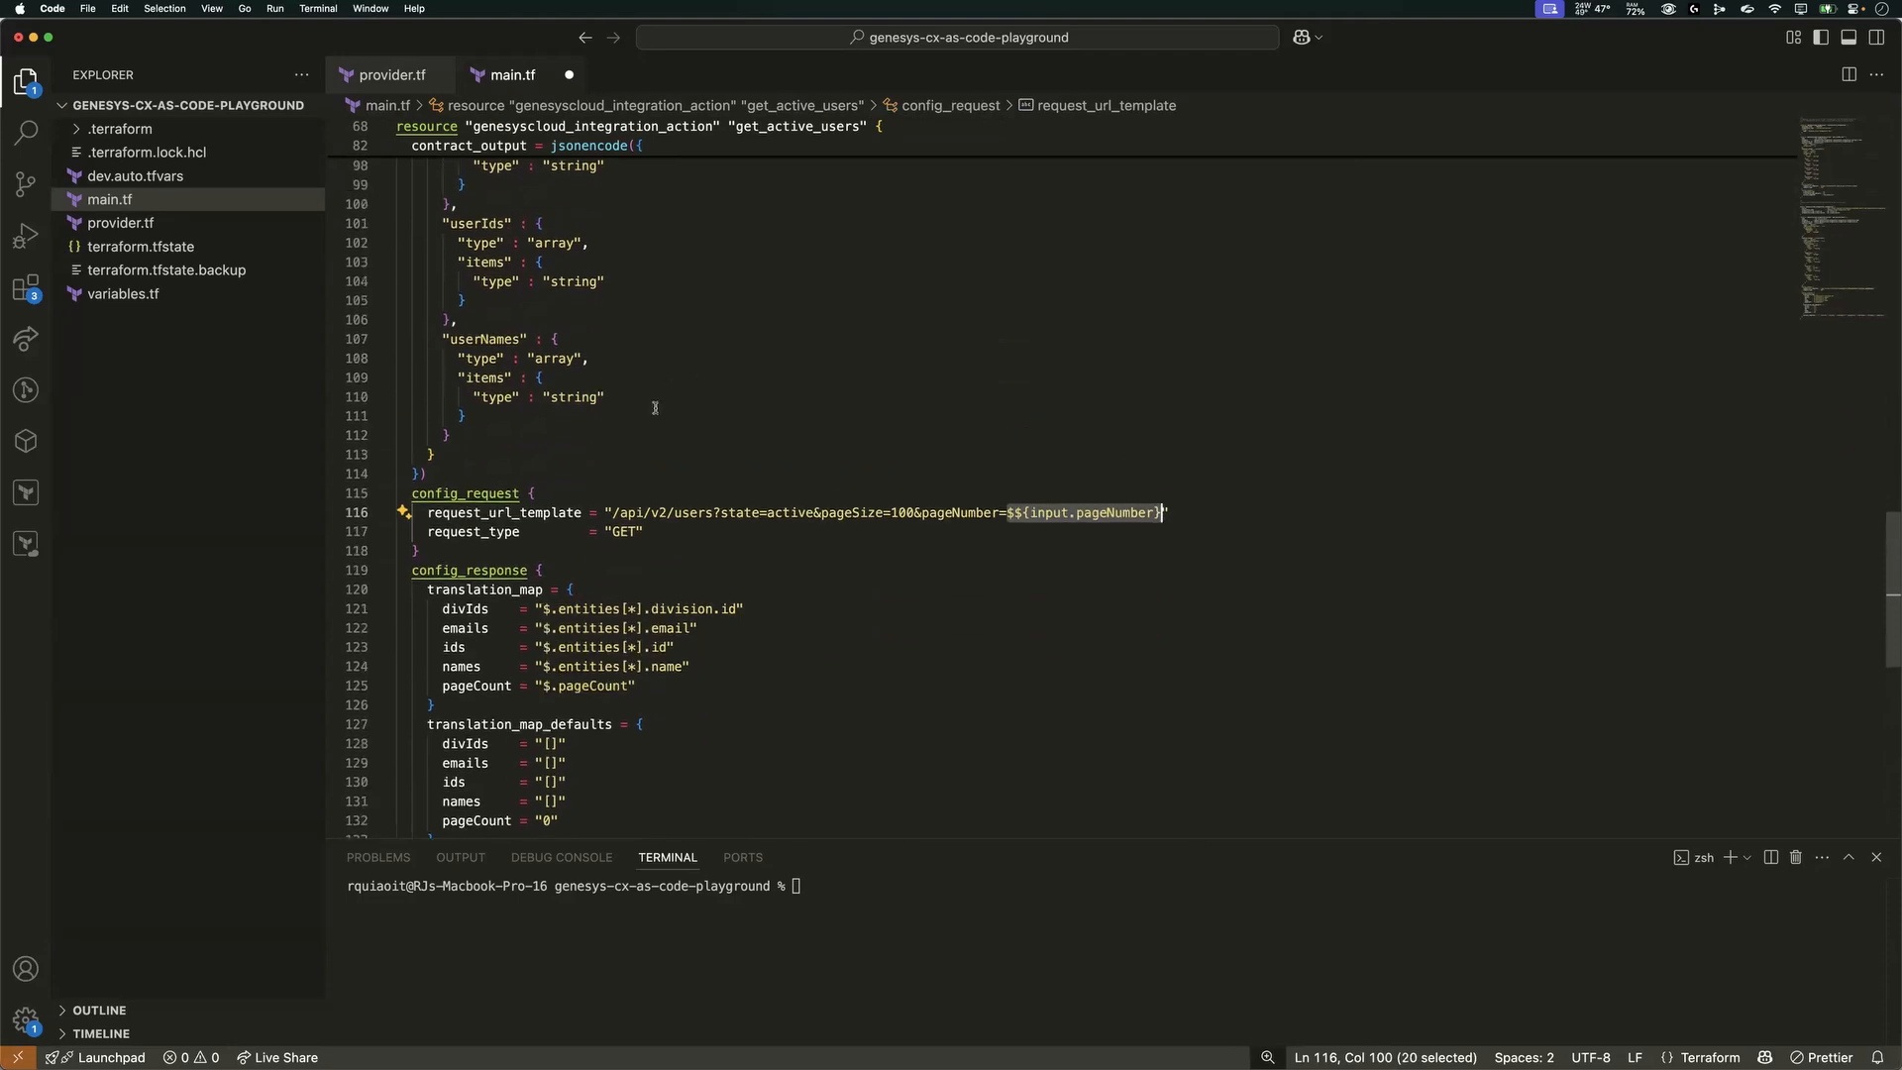
pyautogui.scroll(2, 731, 410)
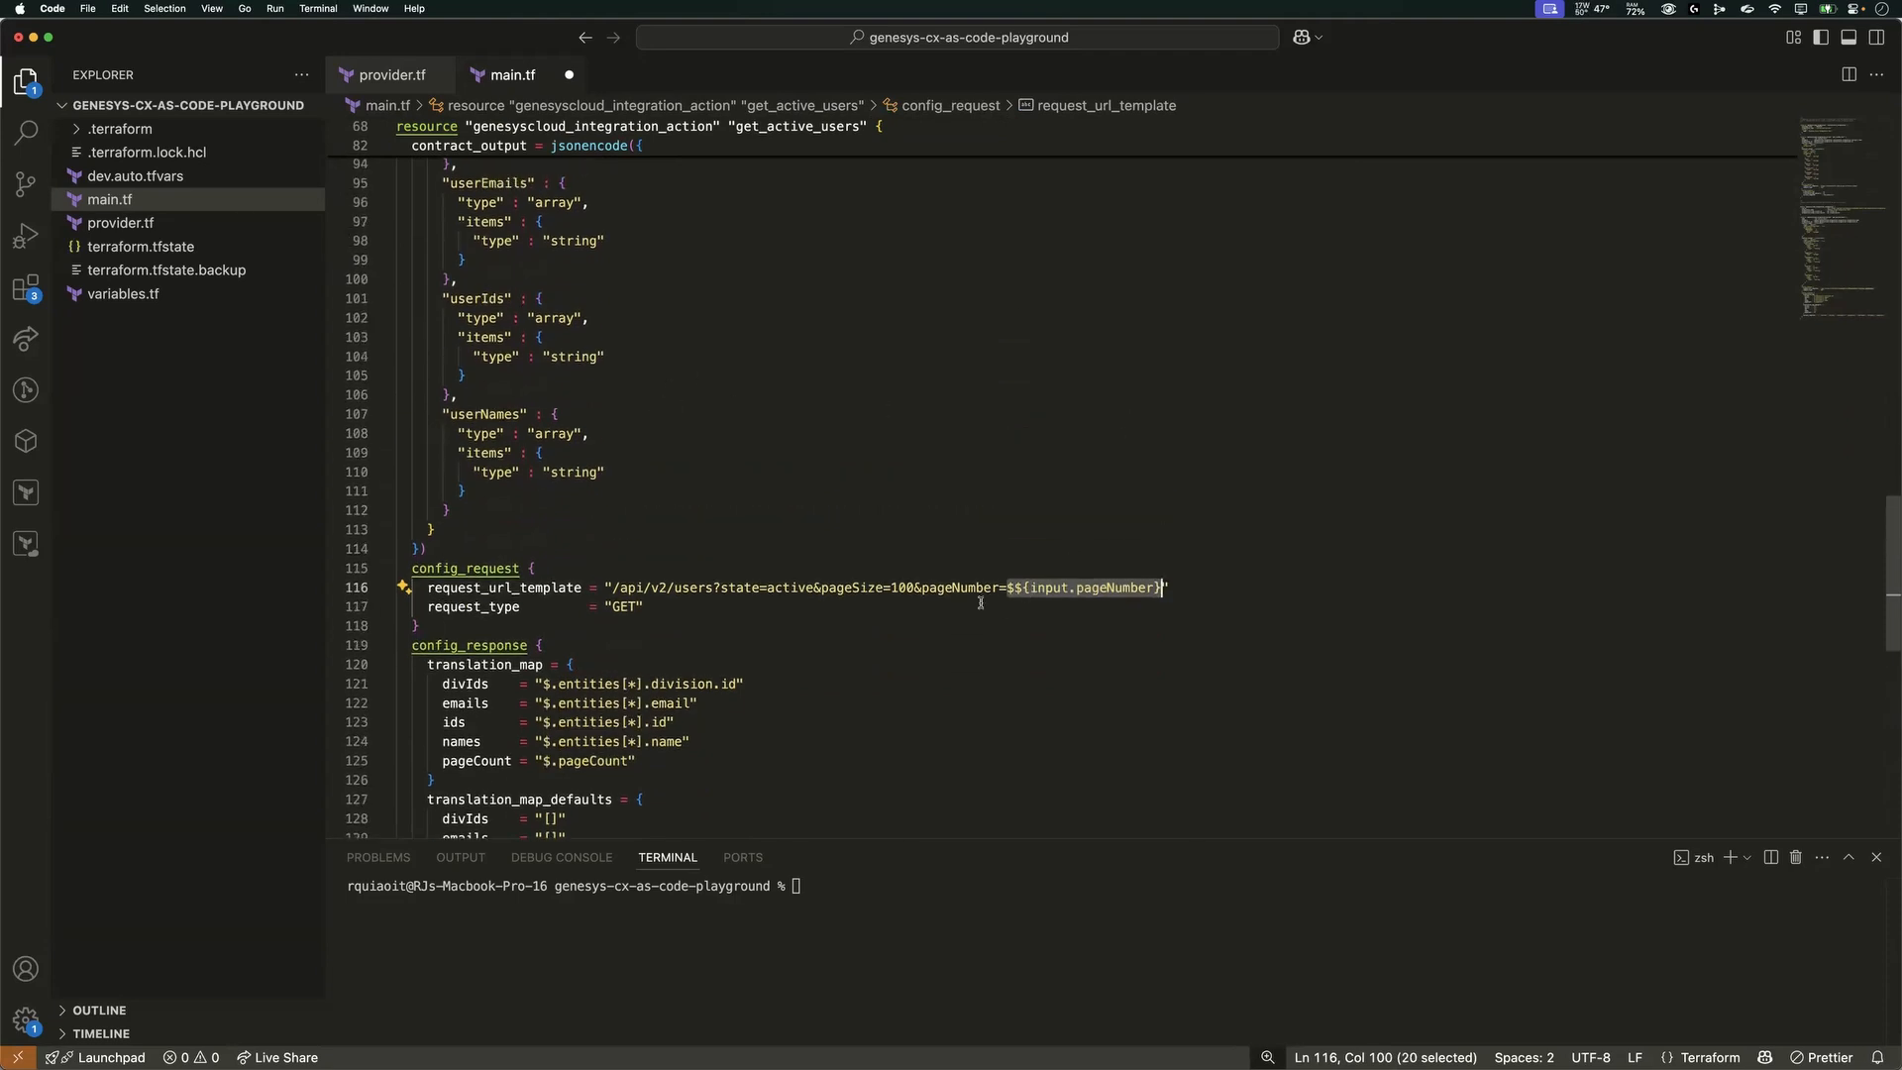
pyautogui.scroll(20, 980, 603)
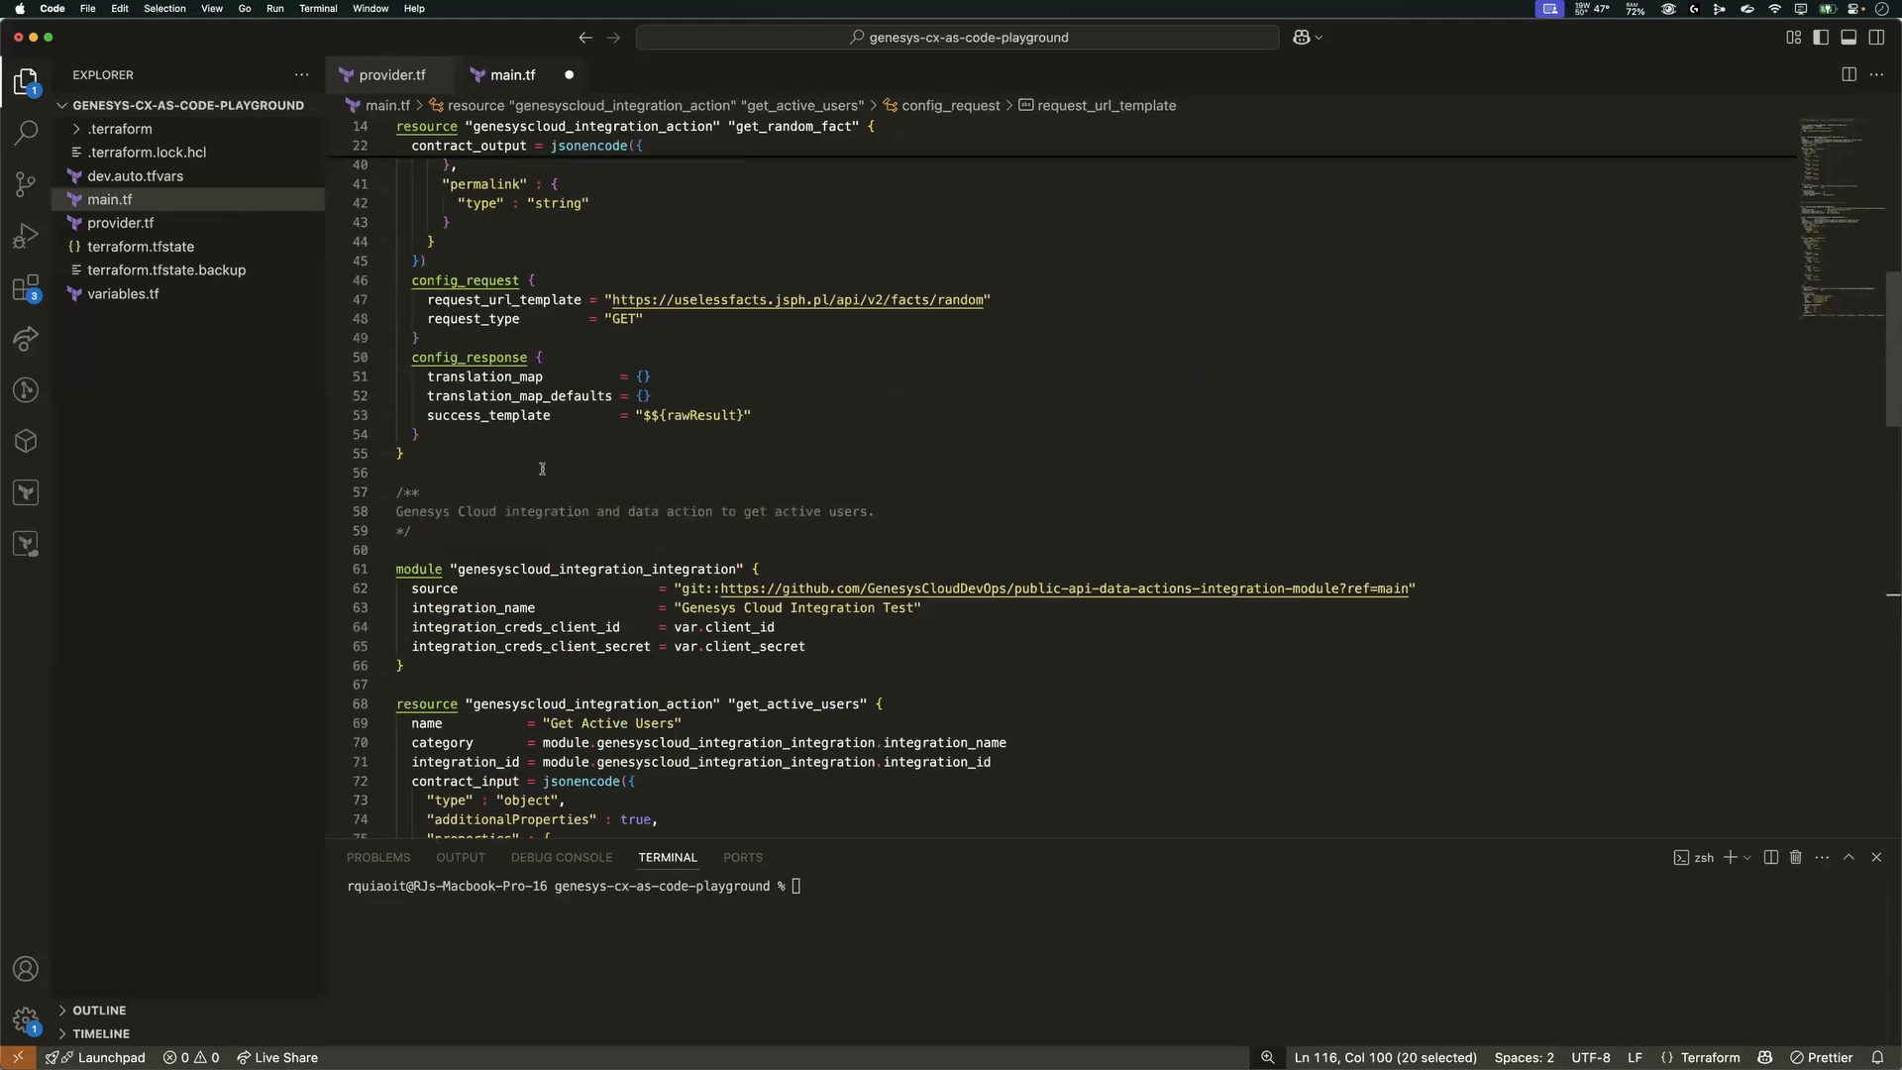
pyautogui.scroll(-8, 542, 468)
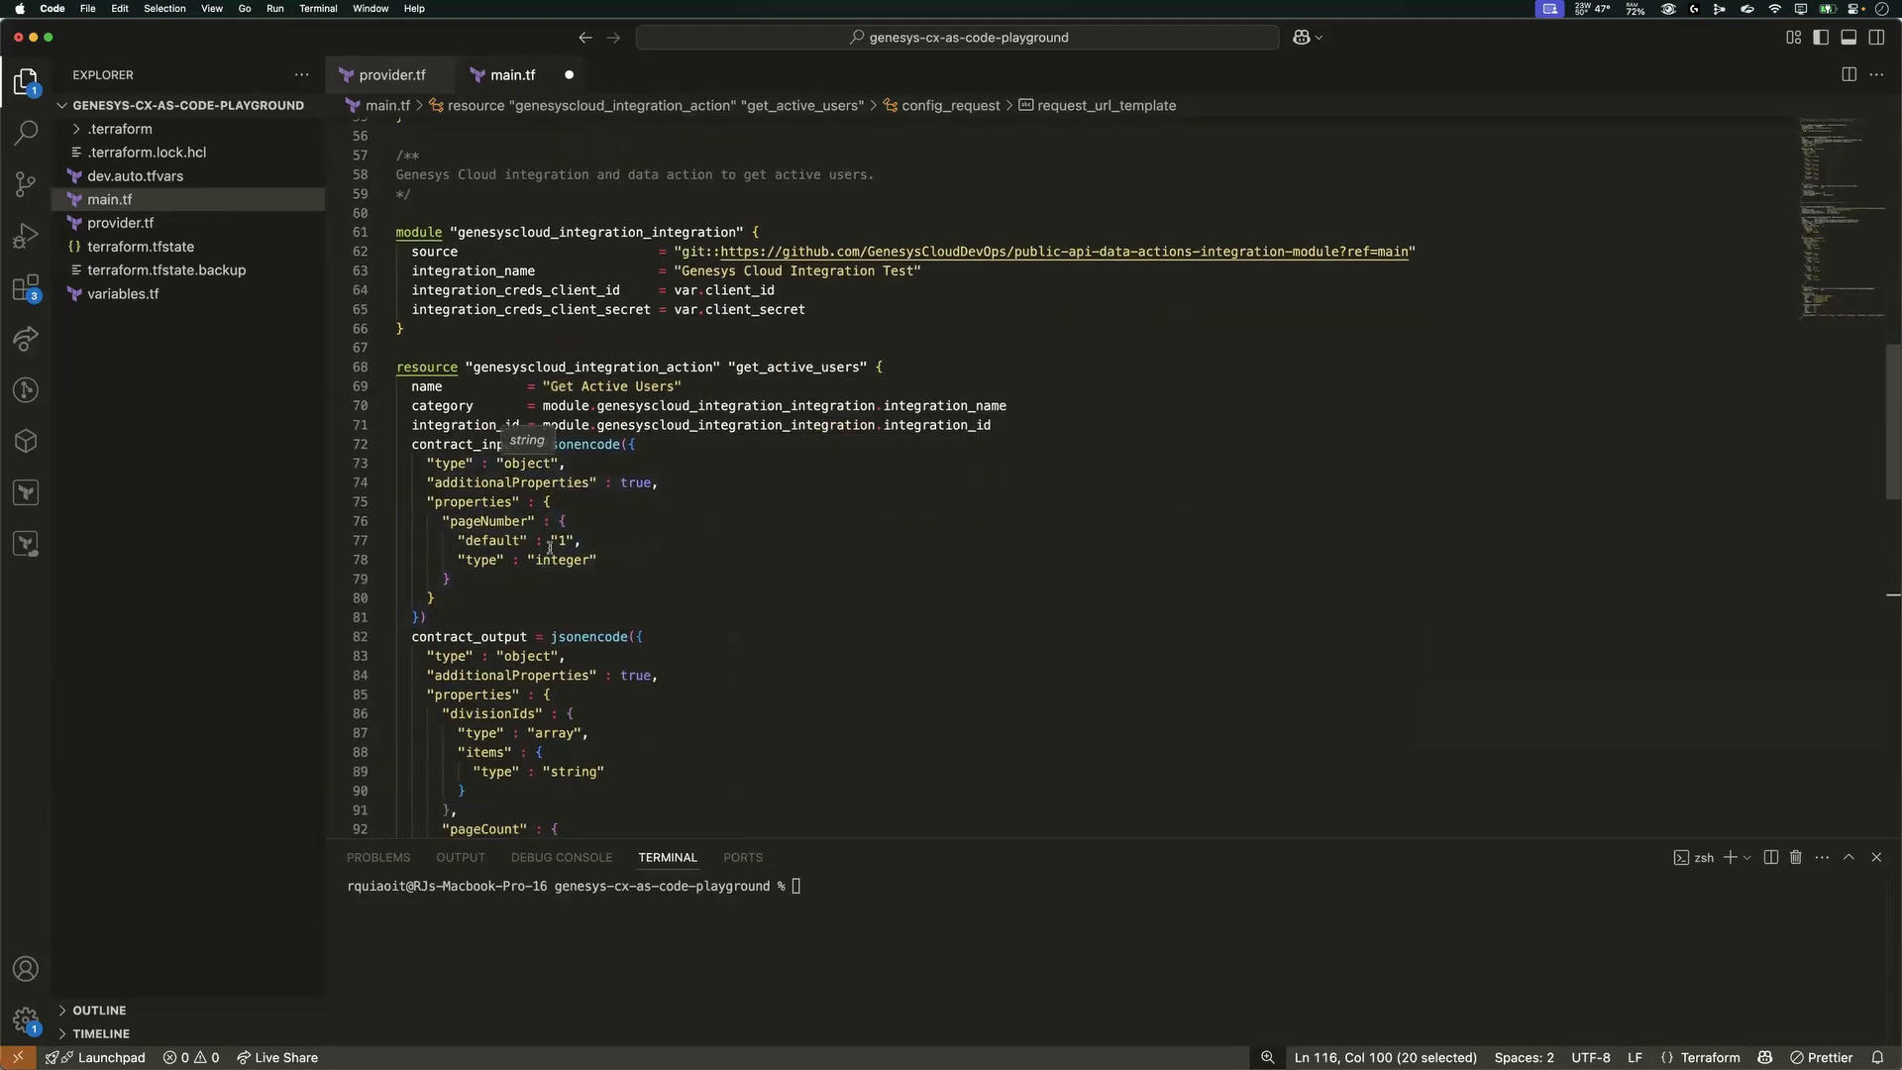
# - Inspect the translation_map in get_active_users' config_response, tracing the divIds JSON path $.entities[*].division.id
pyautogui.scroll(-20, 978, 461)
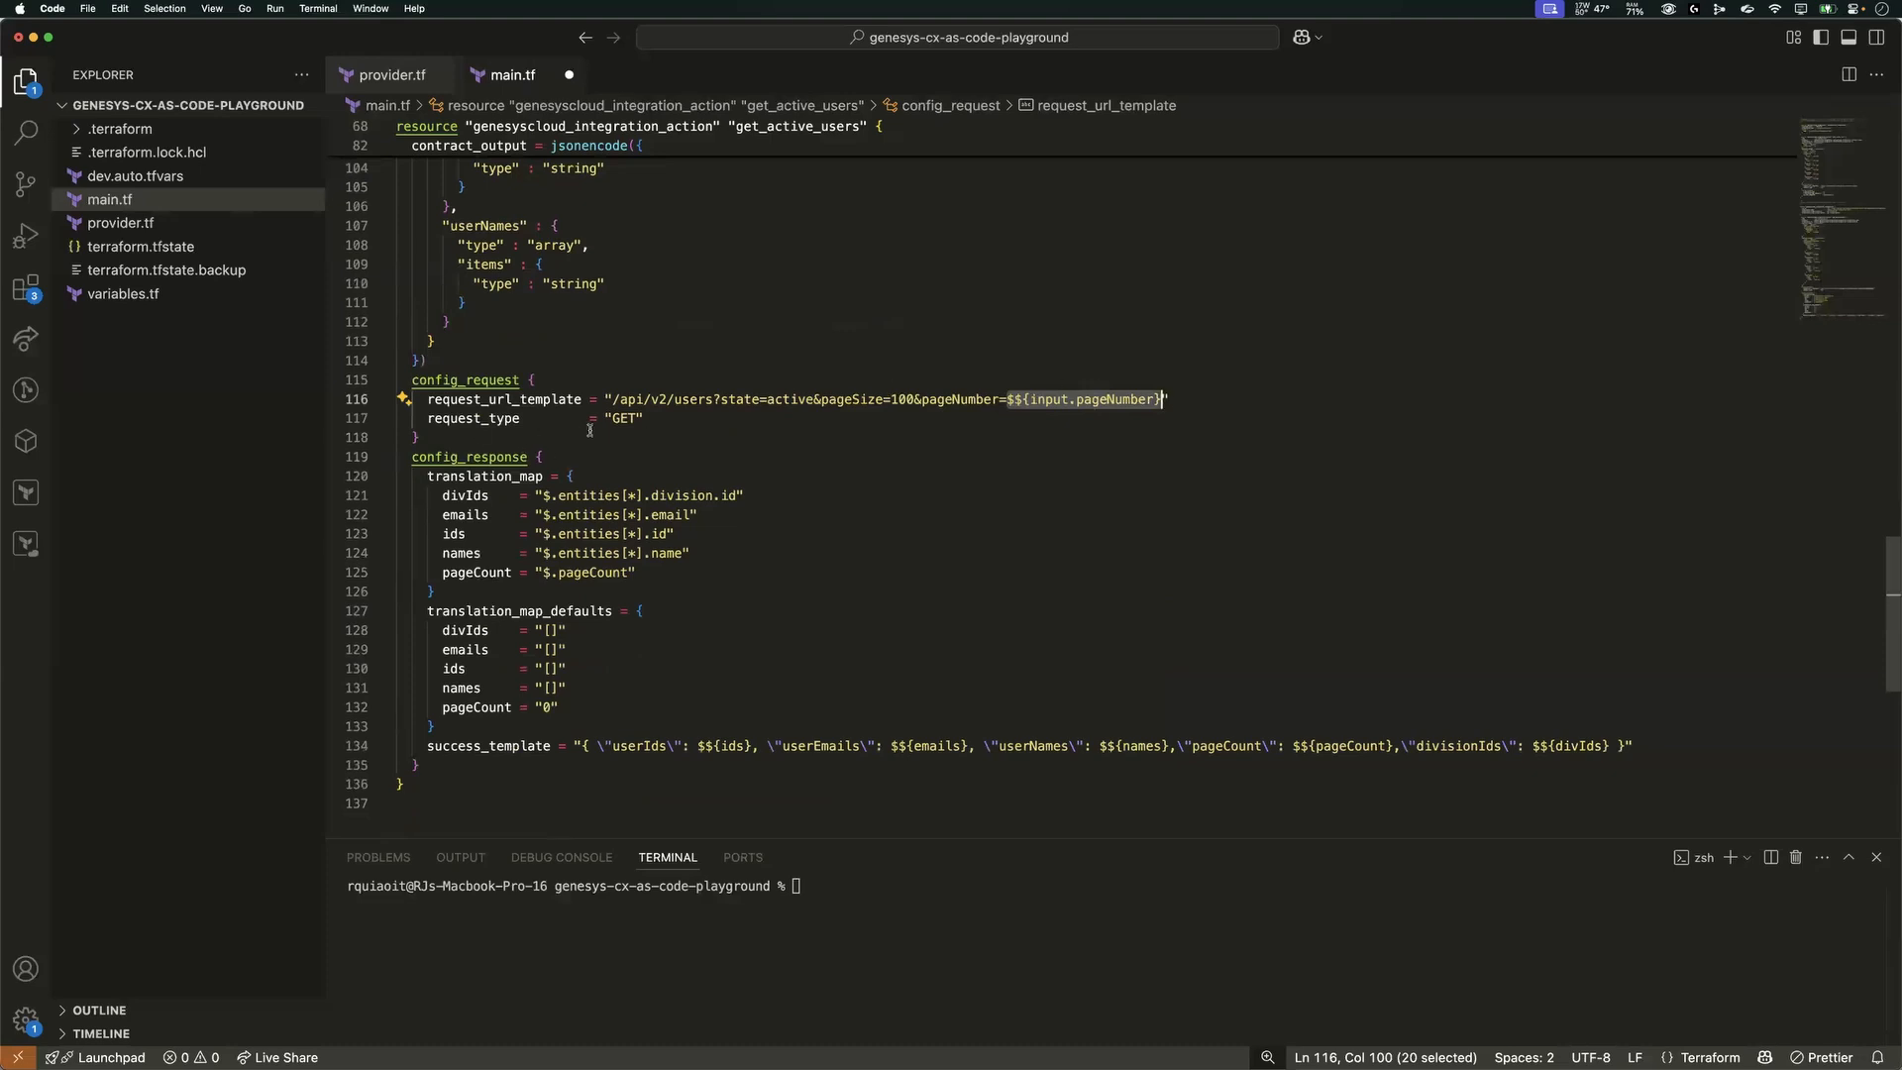
pyautogui.scroll(-2, 591, 432)
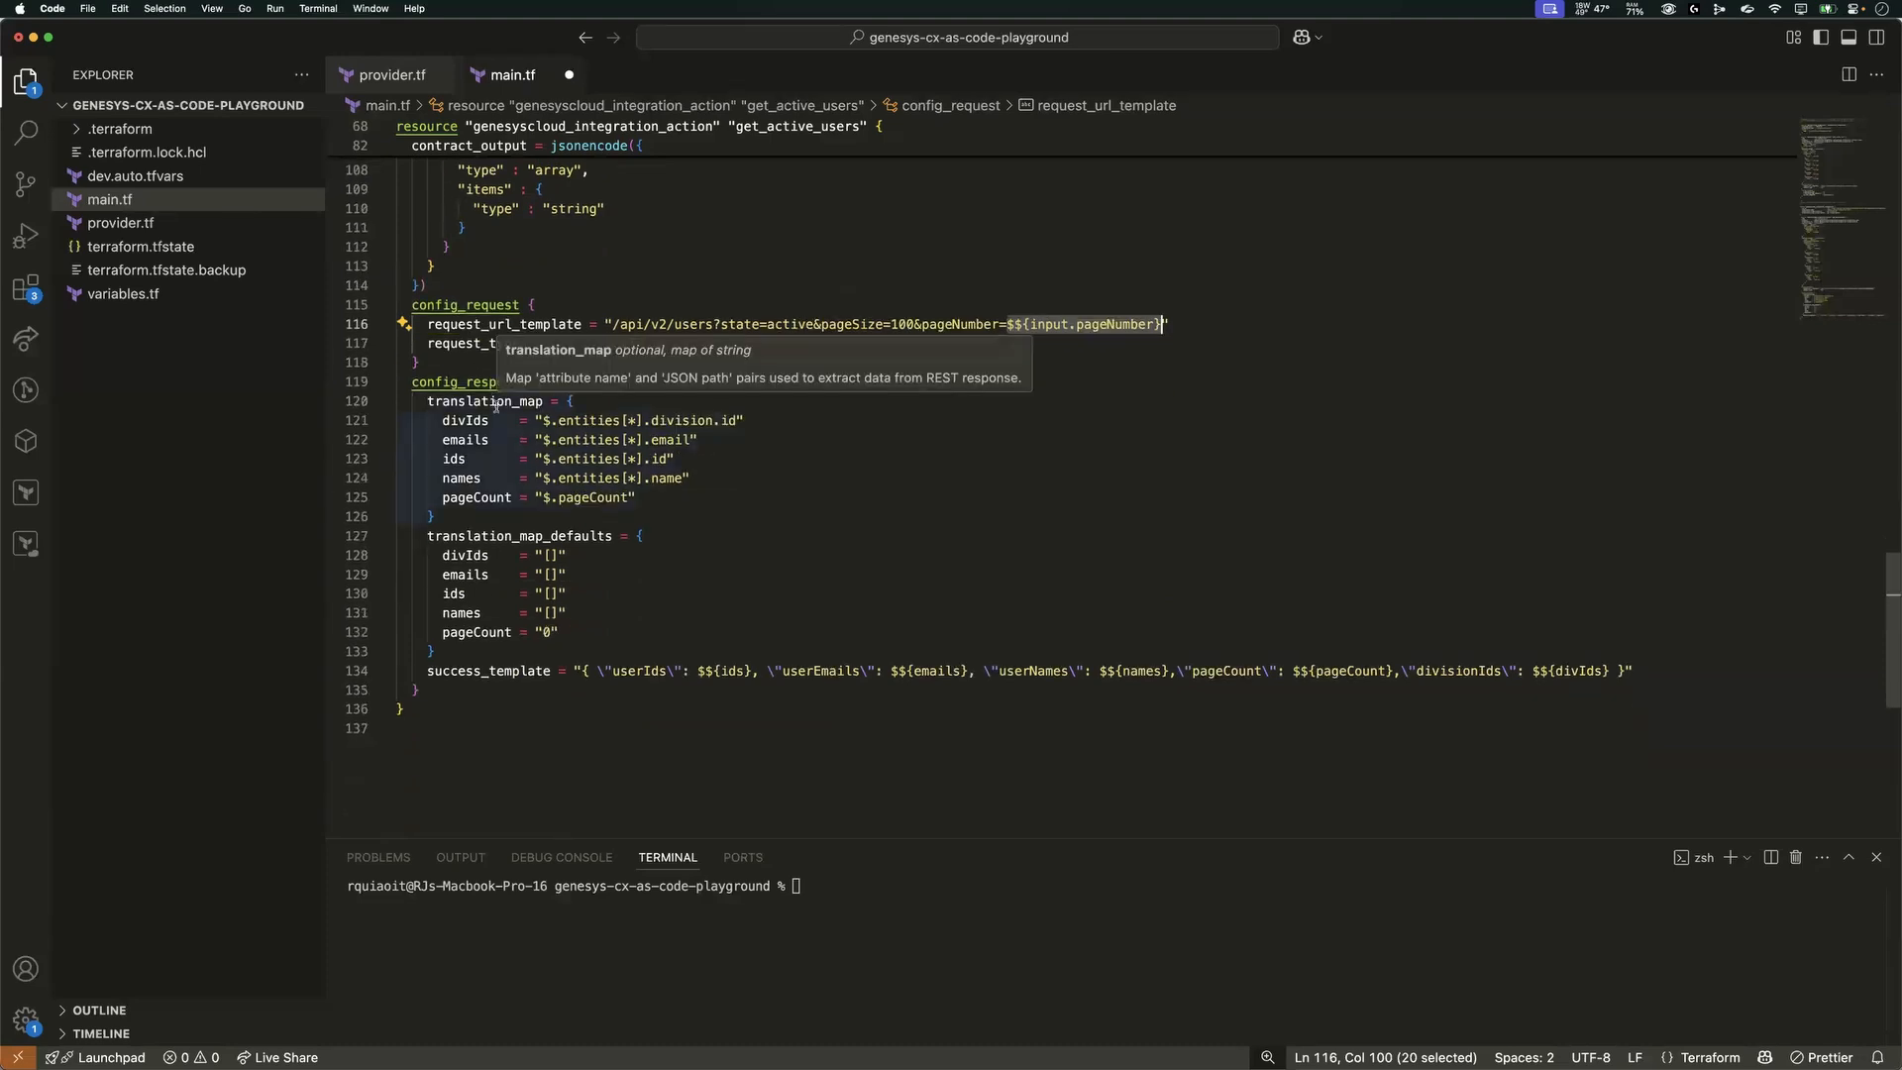
pyautogui.scroll(-1, 835, 364)
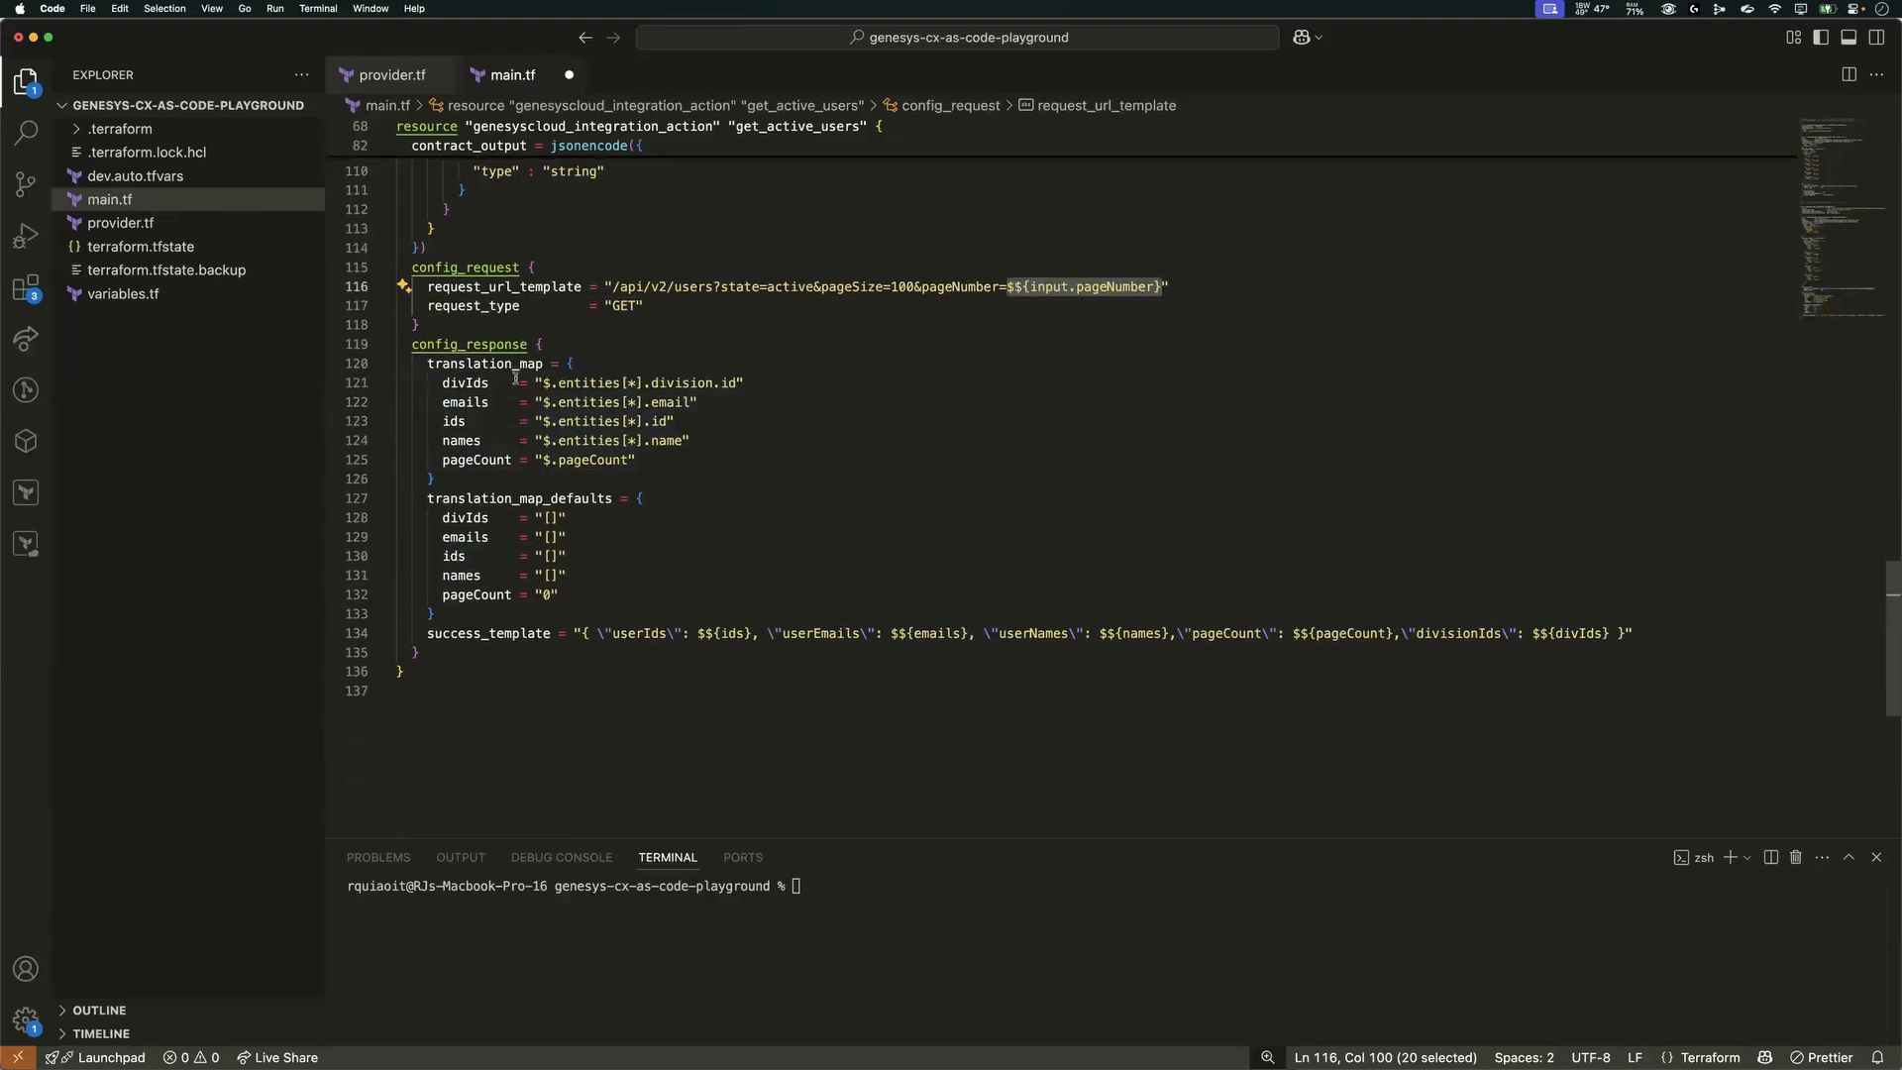
pyautogui.click(795, 401)
pyautogui.click(798, 376)
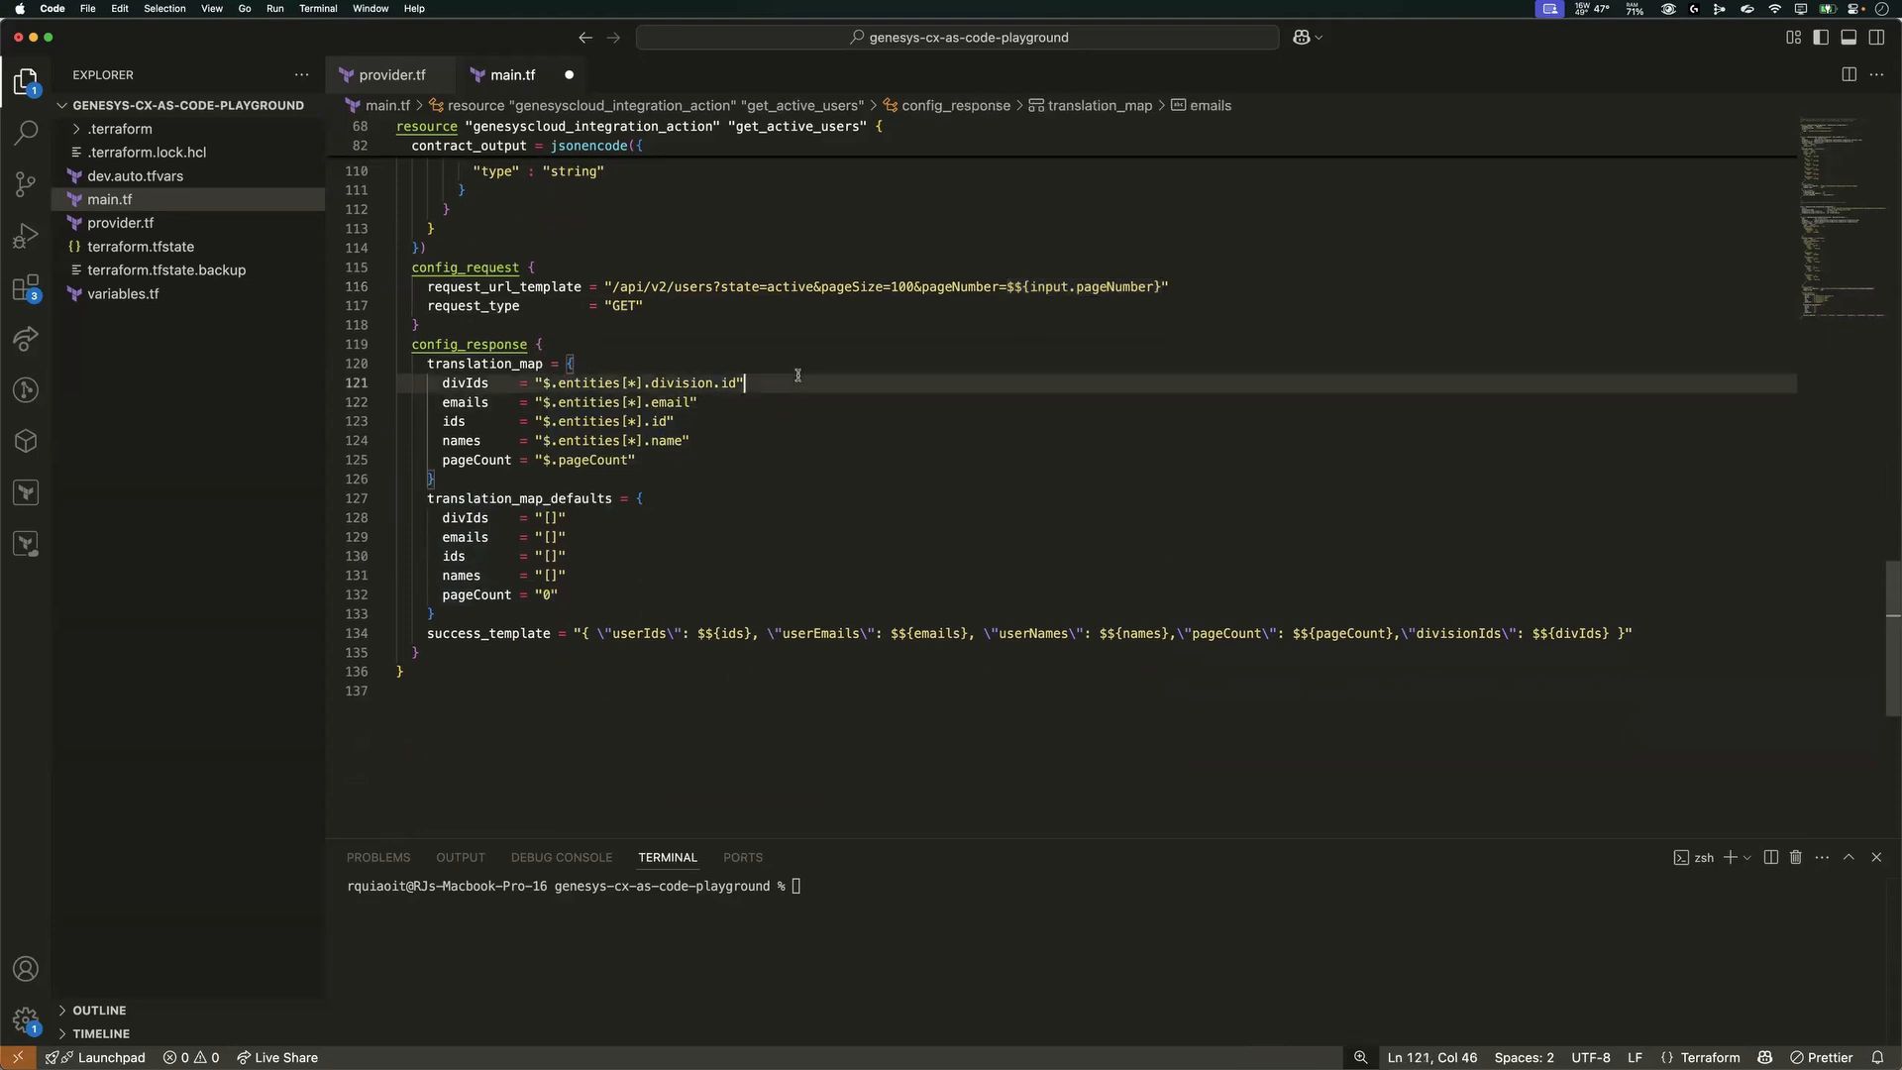
pyautogui.scroll(1, 669, 383)
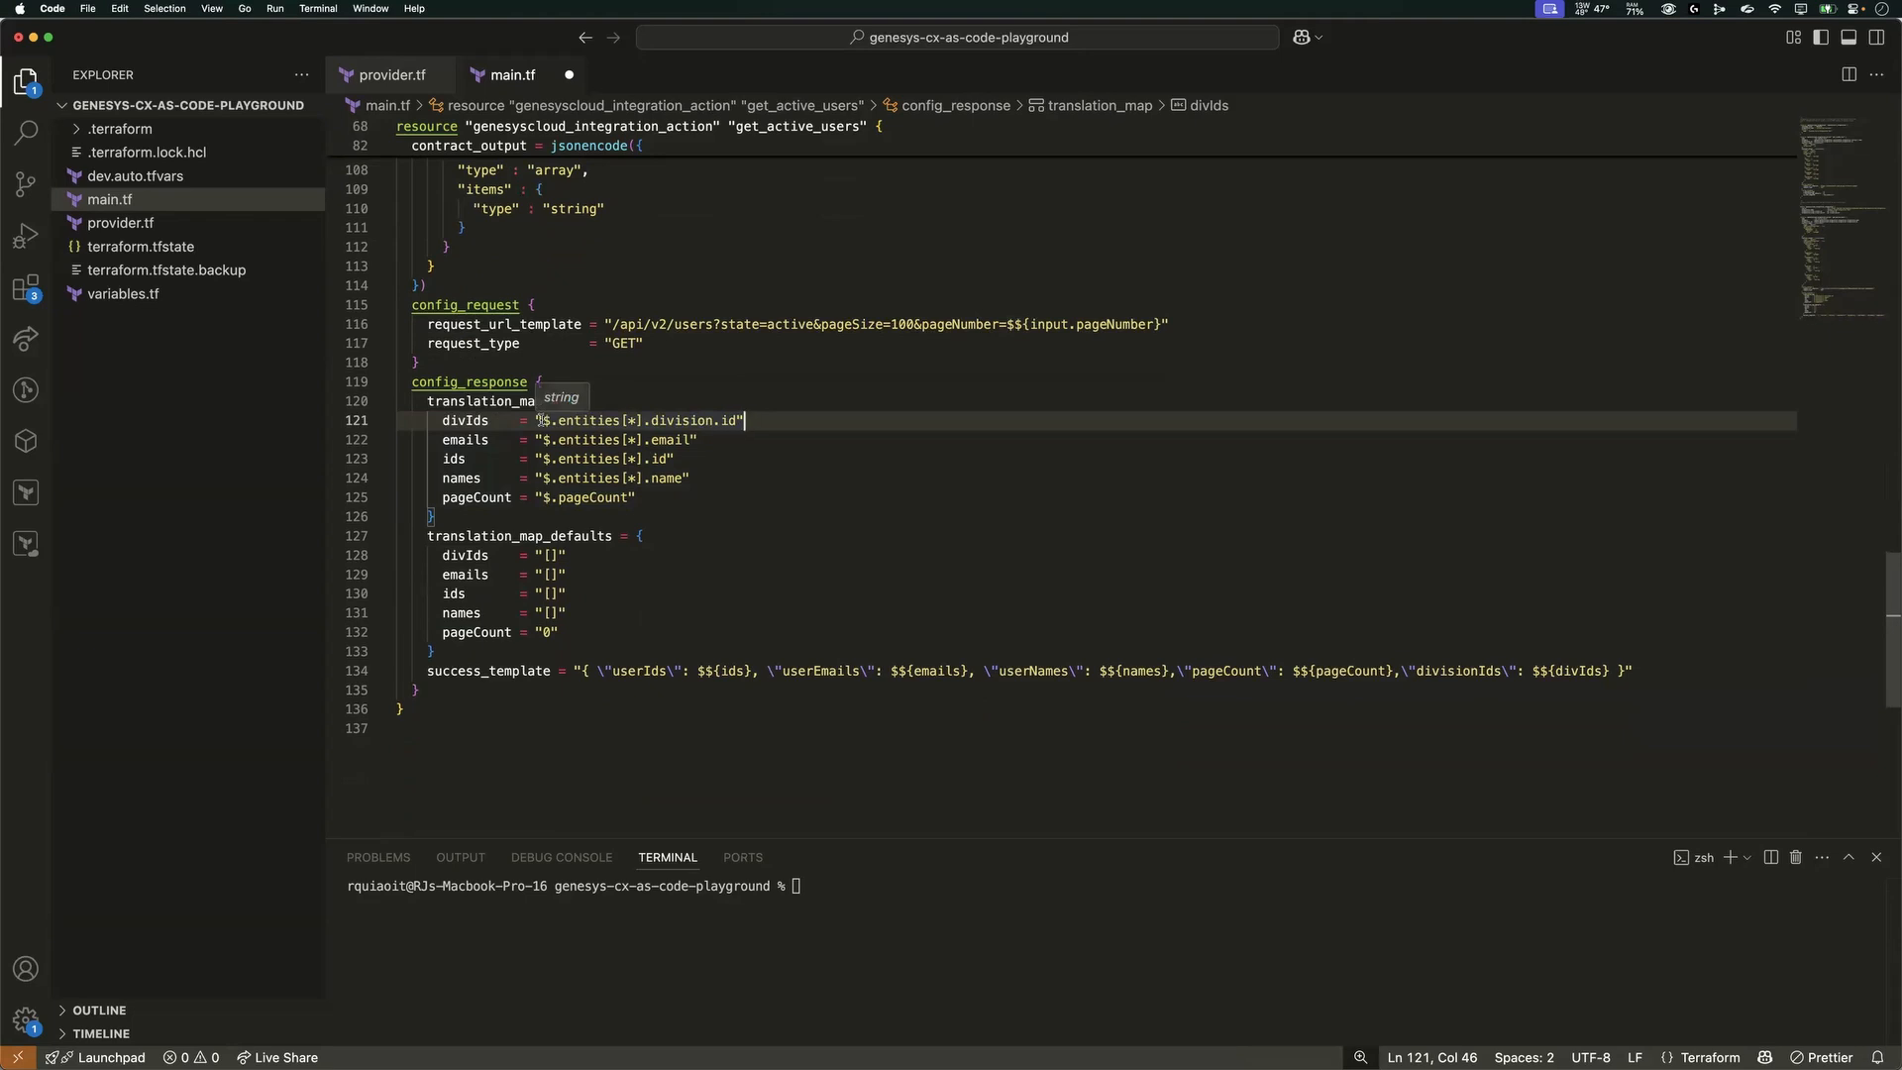
pyautogui.click(558, 421)
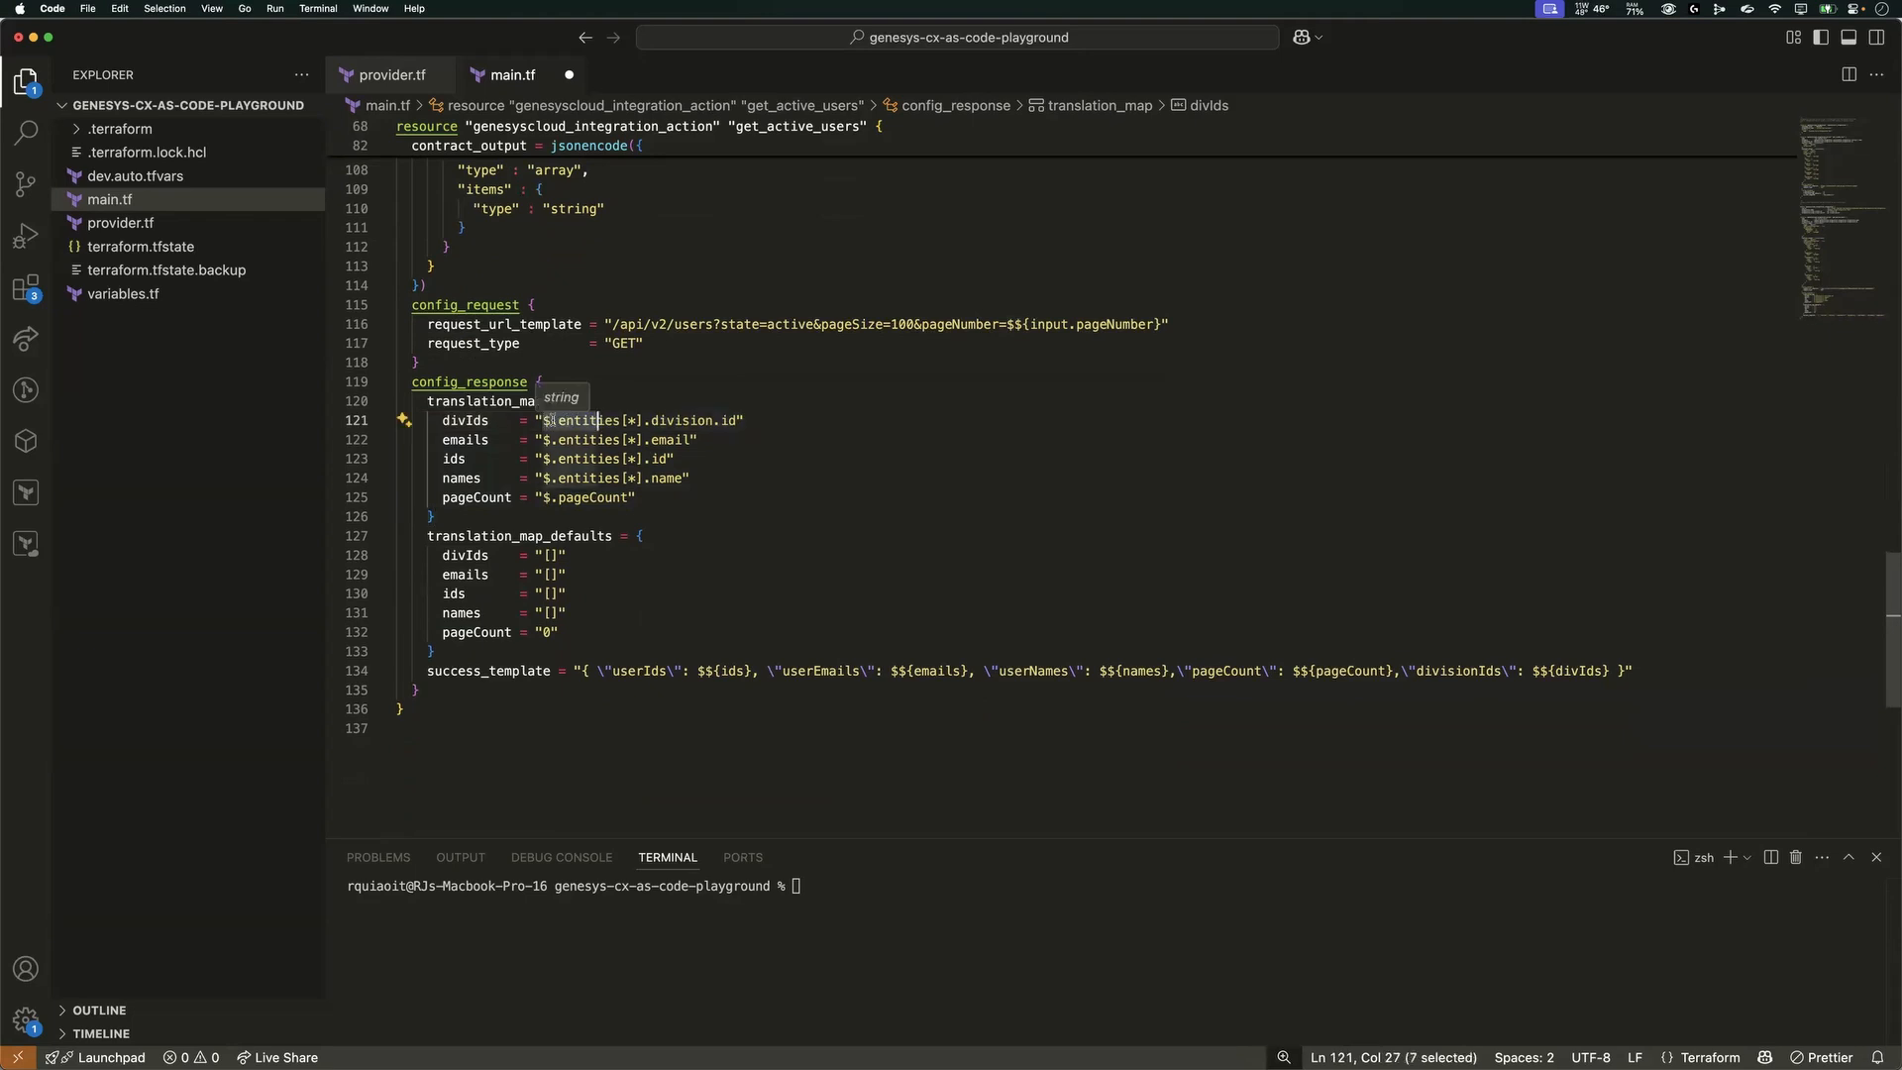
pyautogui.click(643, 421)
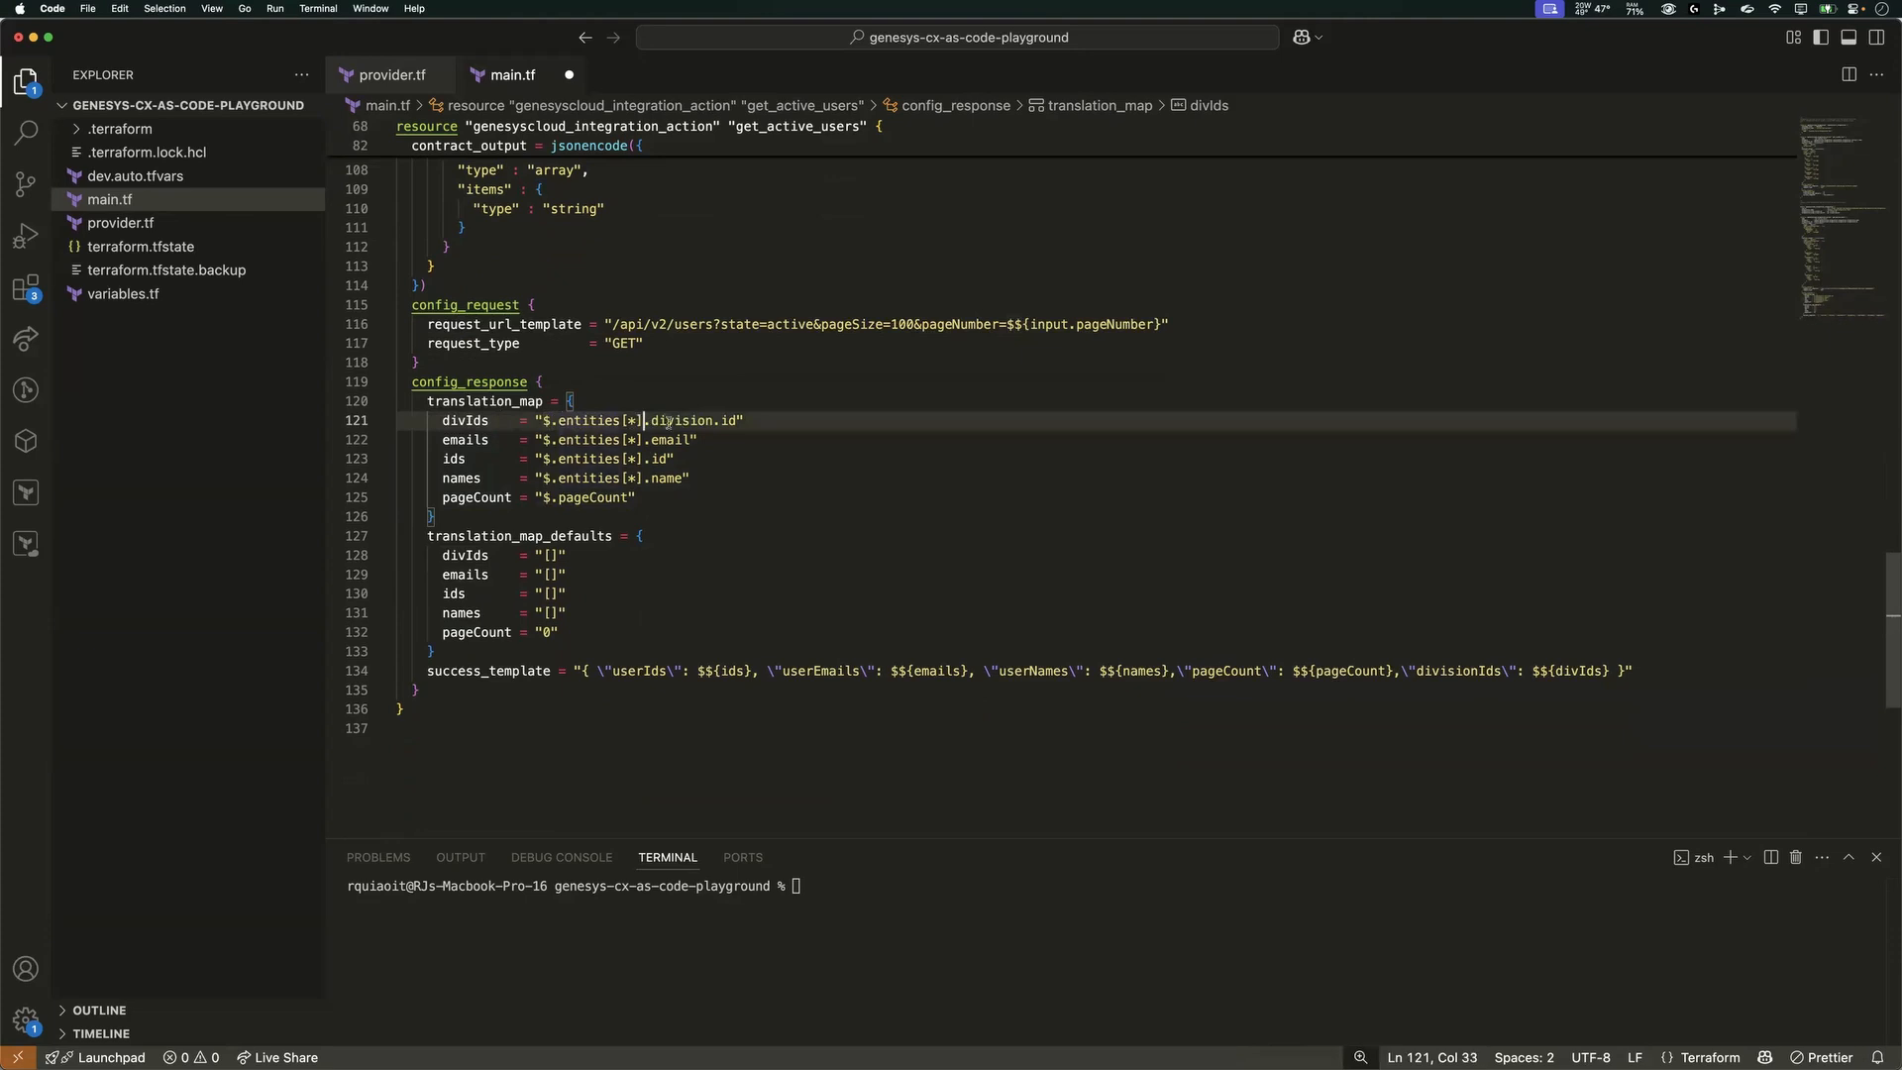
pyautogui.click(738, 421)
pyautogui.scroll(-3, 623, 485)
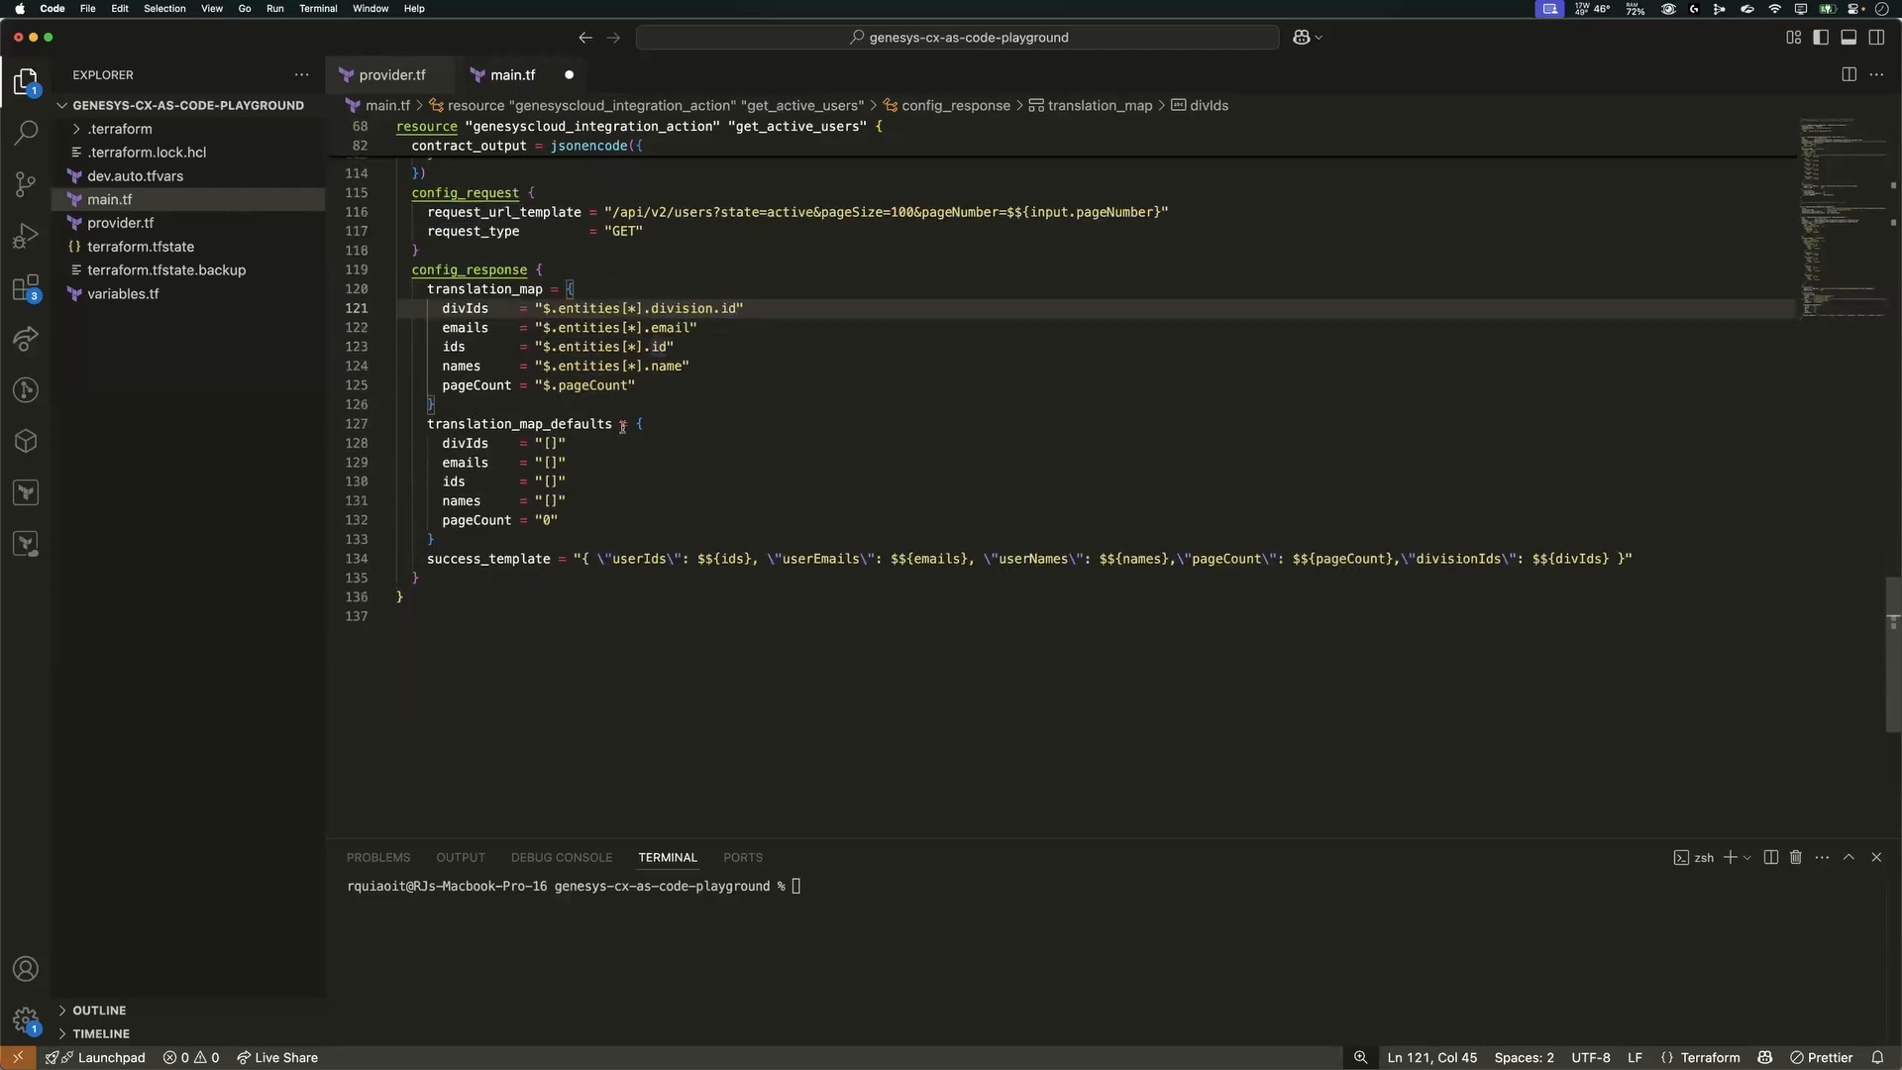
pyautogui.moveTo(722, 387); pyautogui.dragTo(751, 288)
pyautogui.click(751, 287)
# - Examine translation_map_defaults, highlighting the "[]" defaults for divIds, emails, ids and names and the "0" default for pageCount
pyautogui.scroll(-2, 627, 441)
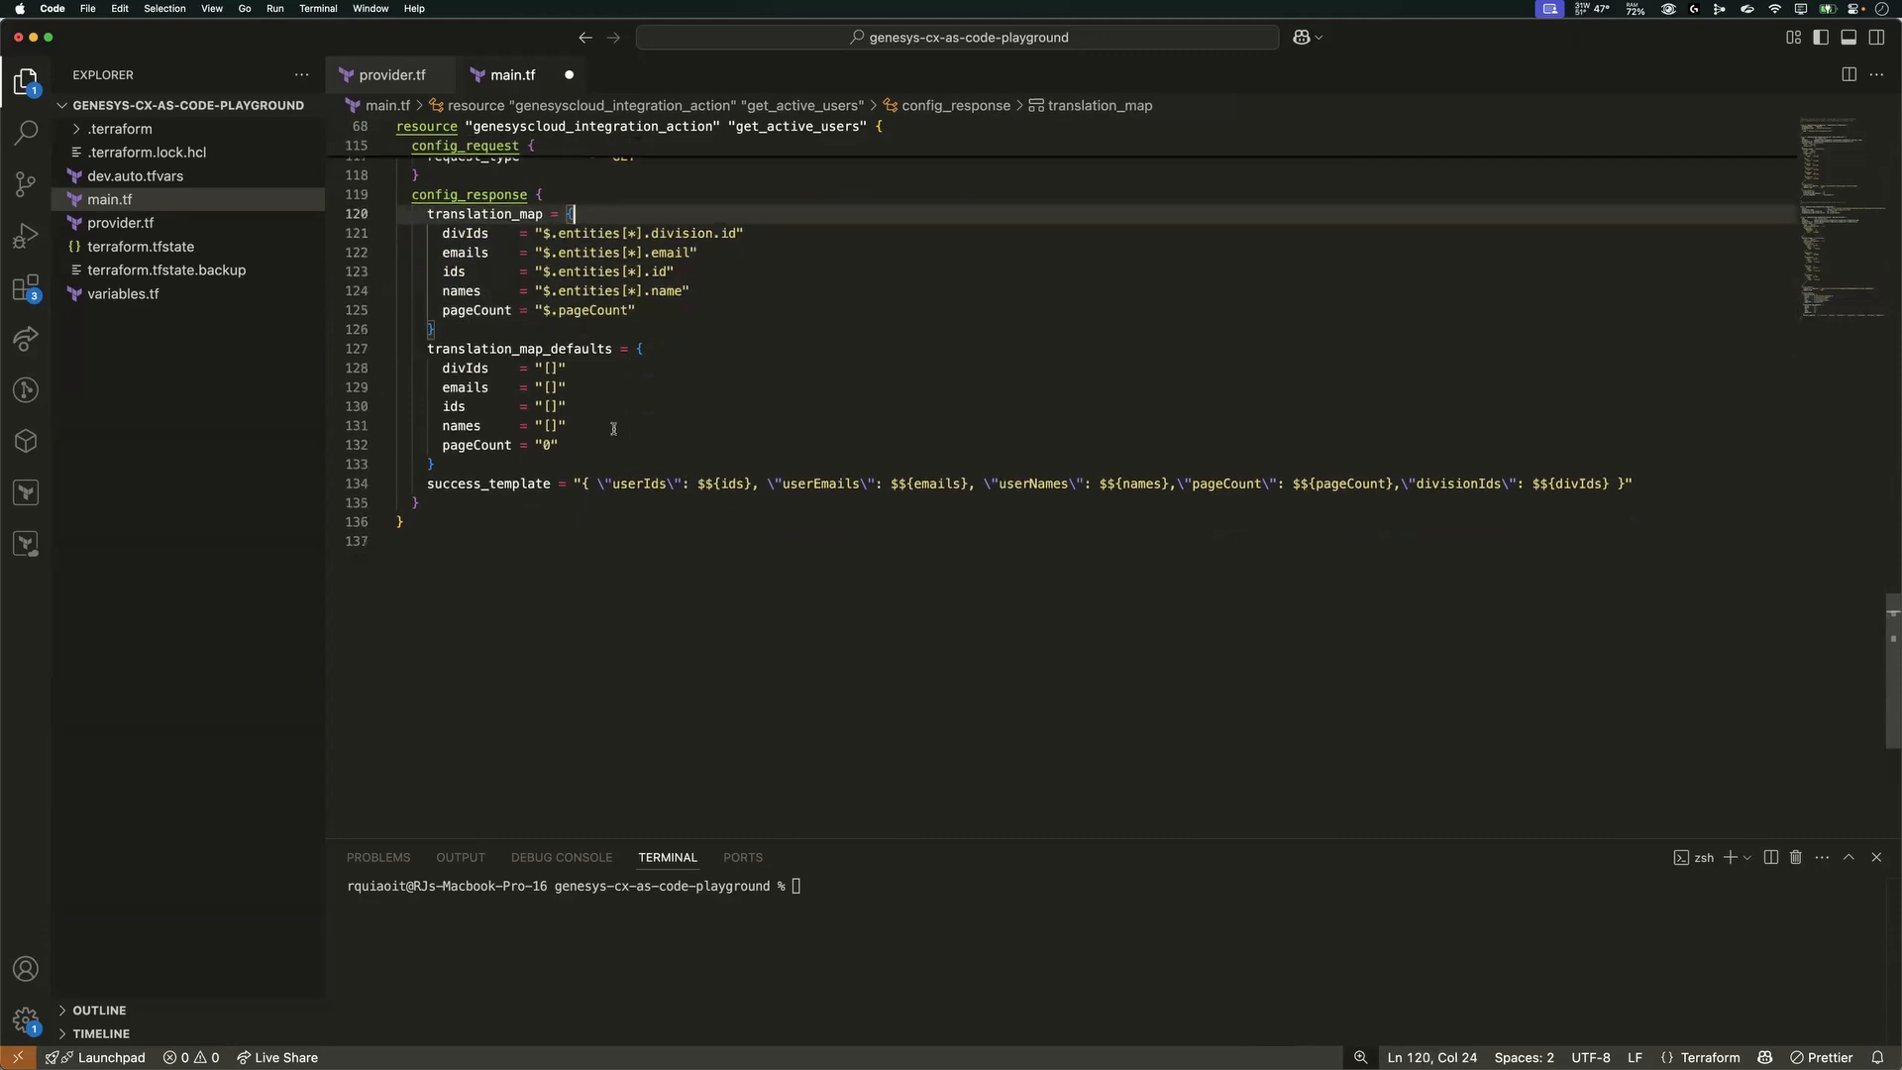
pyautogui.click(561, 372)
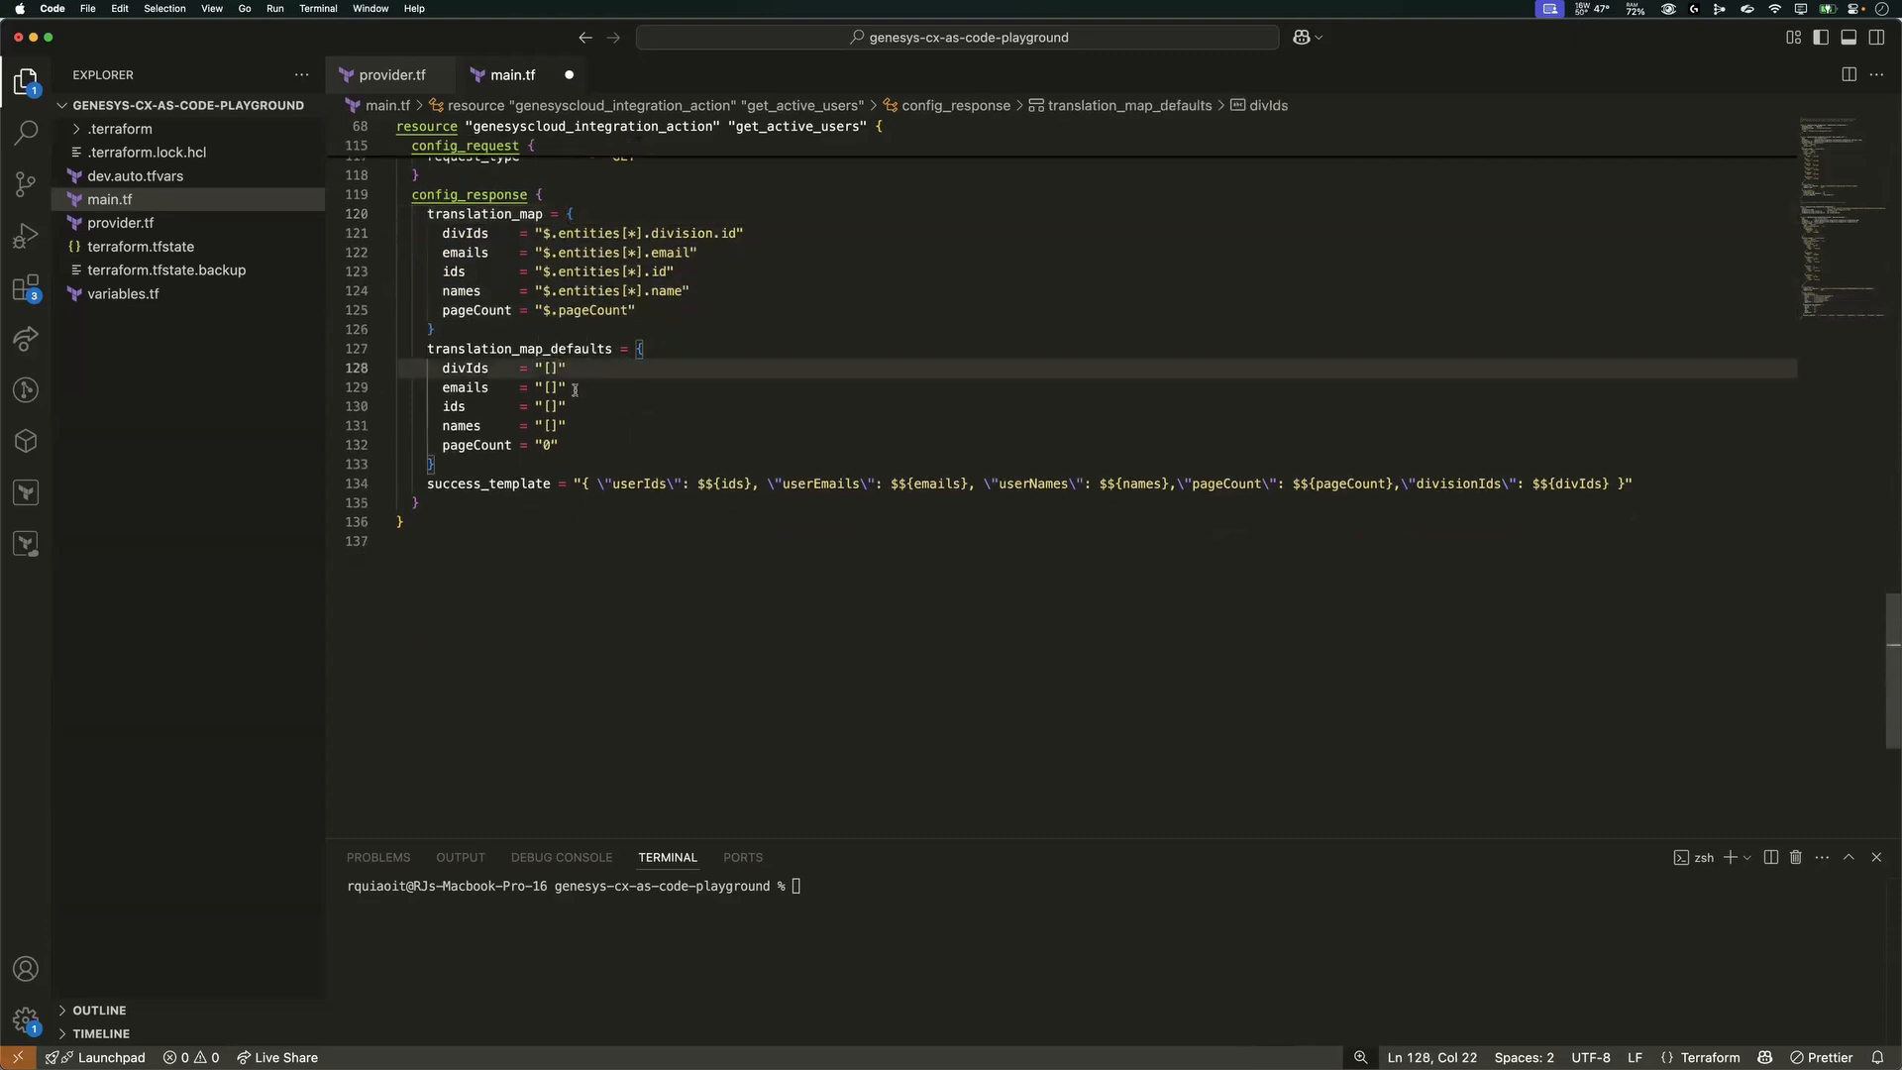
pyautogui.click(574, 389)
pyautogui.moveTo(569, 426); pyautogui.dragTo(400, 369)
pyautogui.click(628, 368)
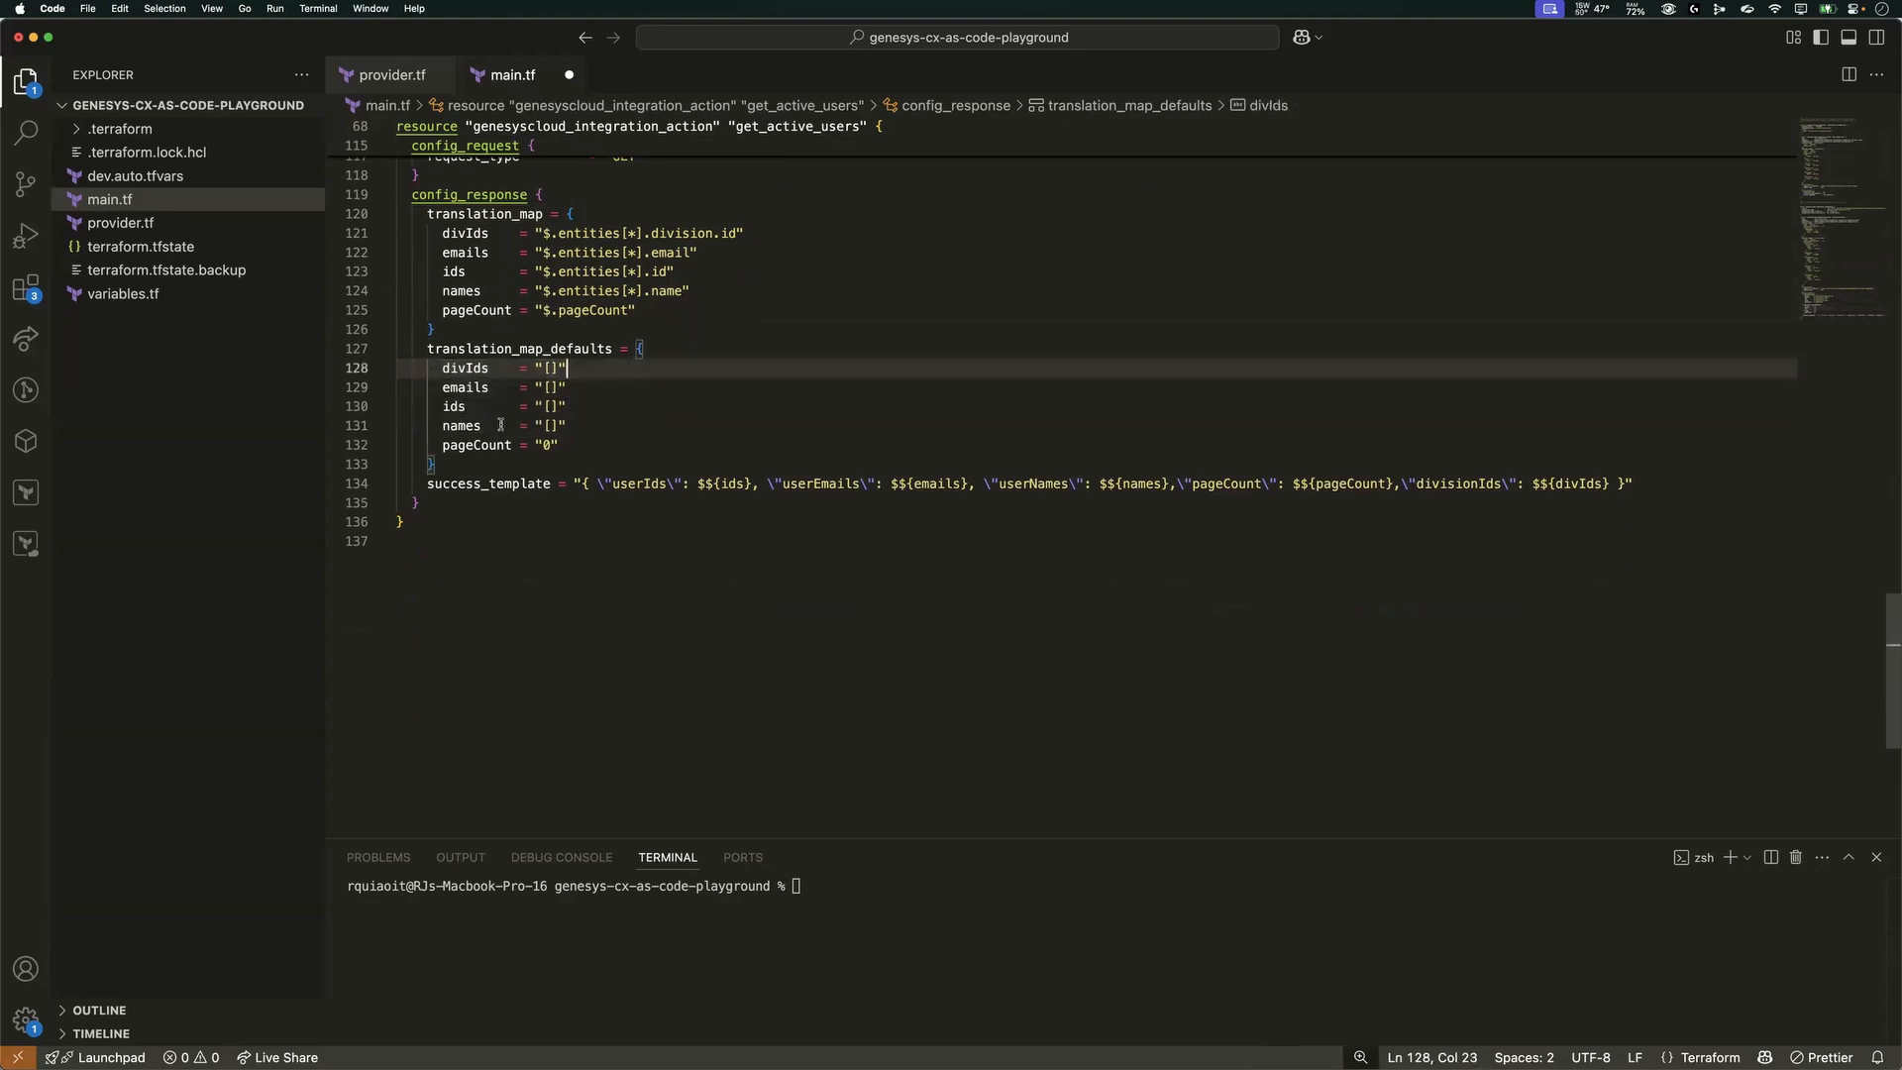
pyautogui.click(560, 448)
pyautogui.press('Left')
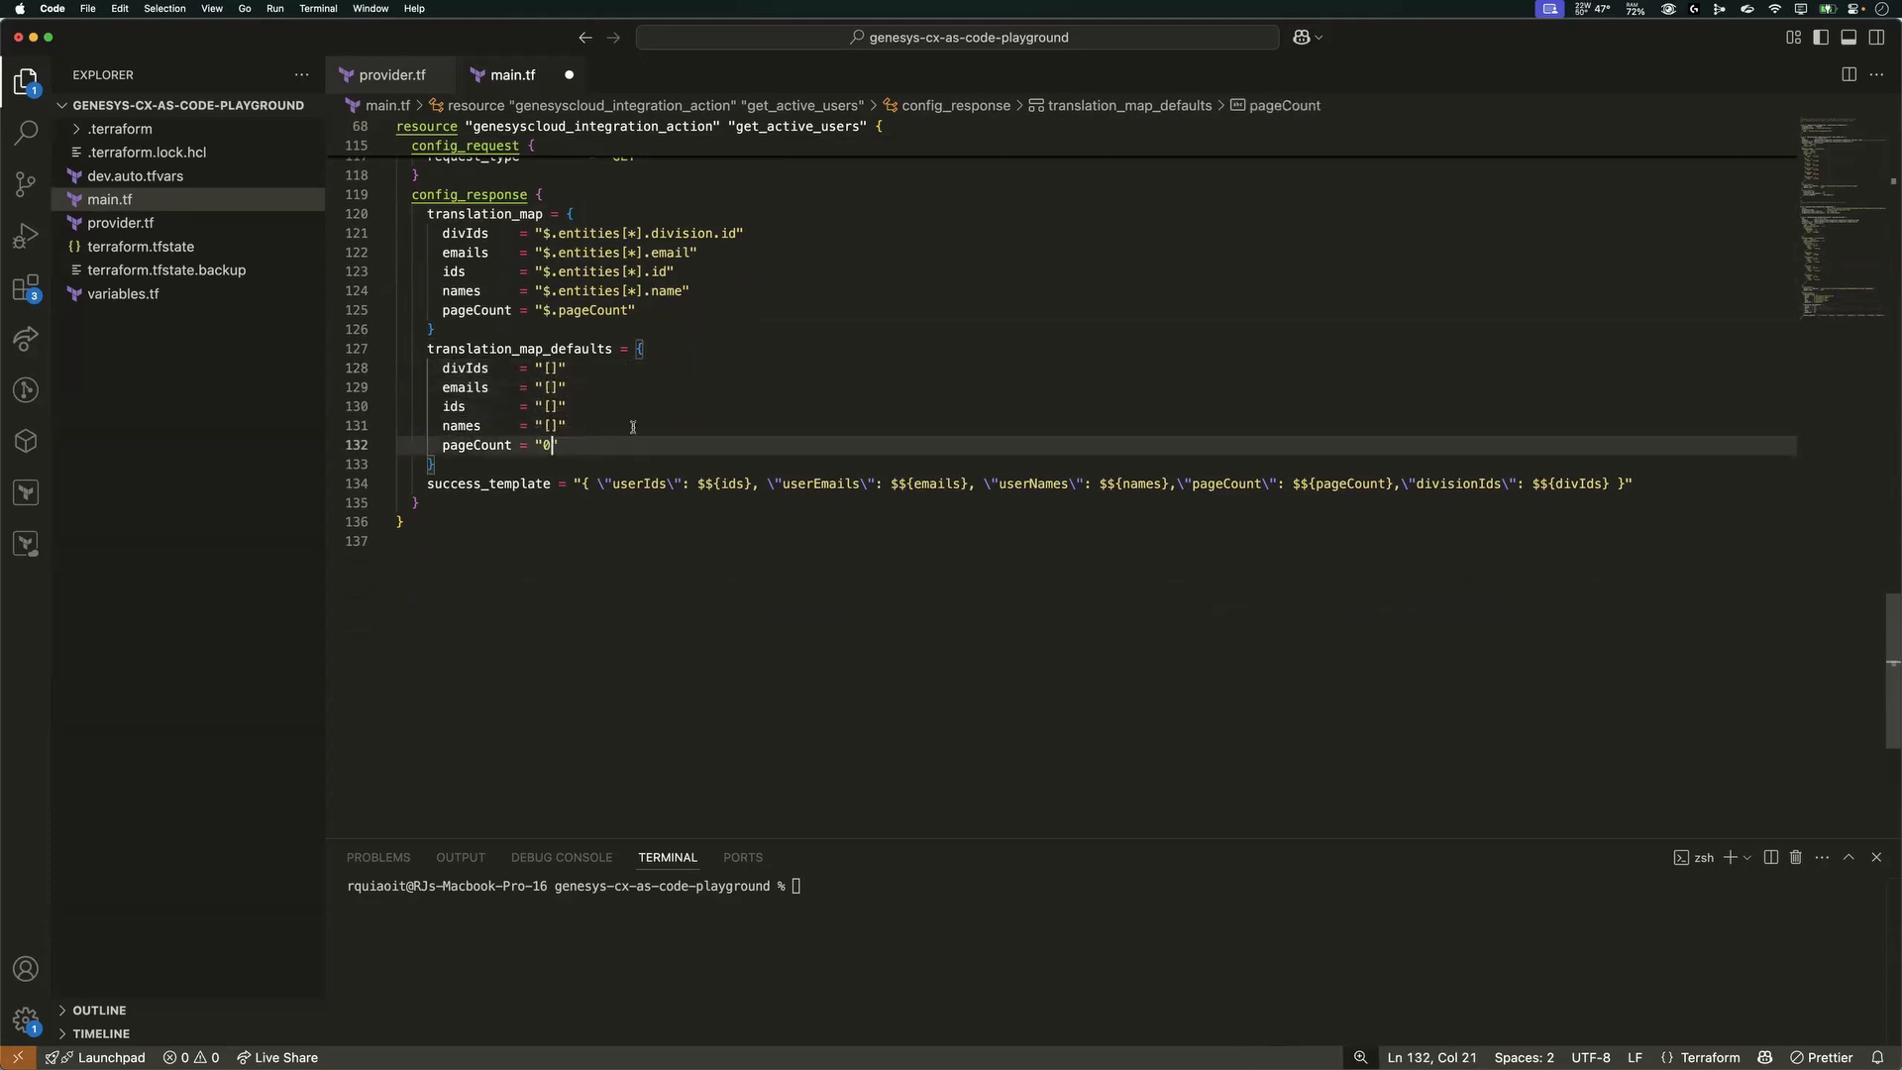
pyautogui.click(784, 405)
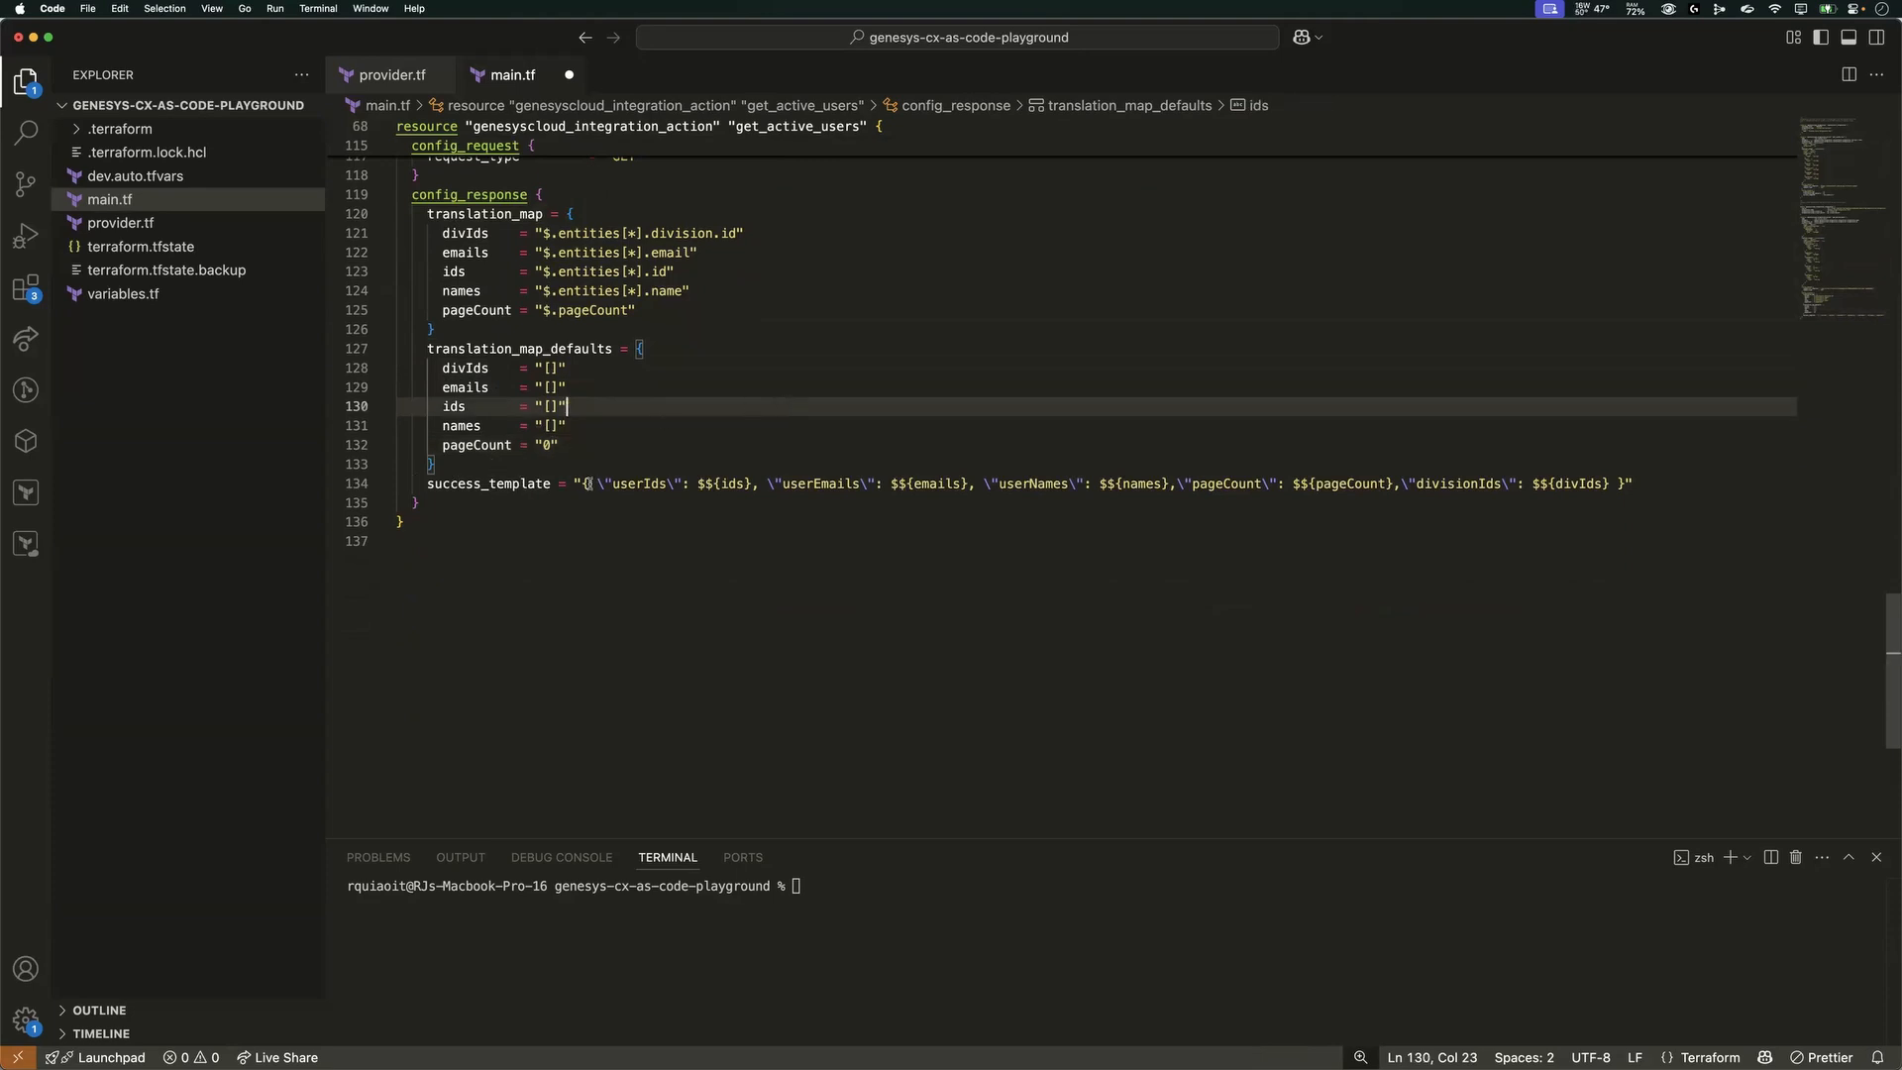
# - Highlight the whole success_template string in get_active_users and locate its $${ids} variable
pyautogui.moveTo(572, 483); pyautogui.dragTo(1639, 482)
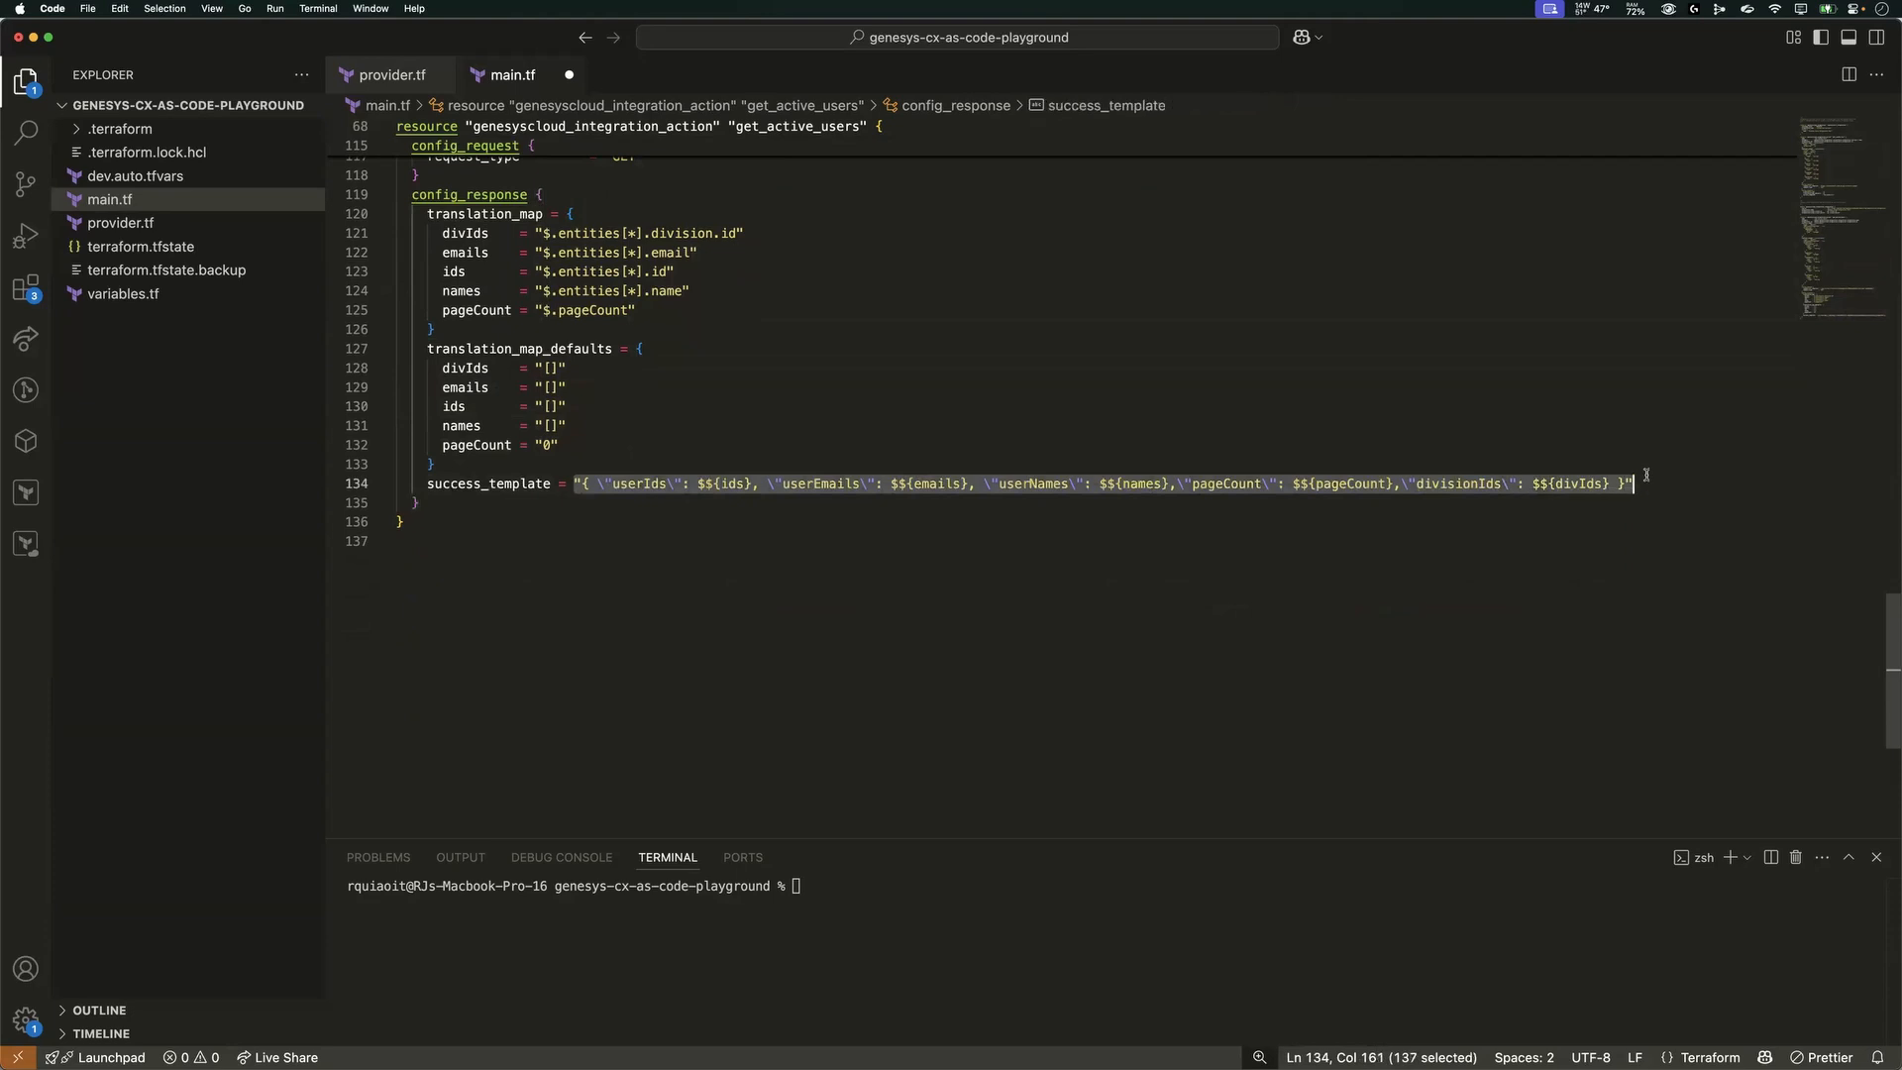
pyautogui.click(1642, 483)
pyautogui.click(705, 484)
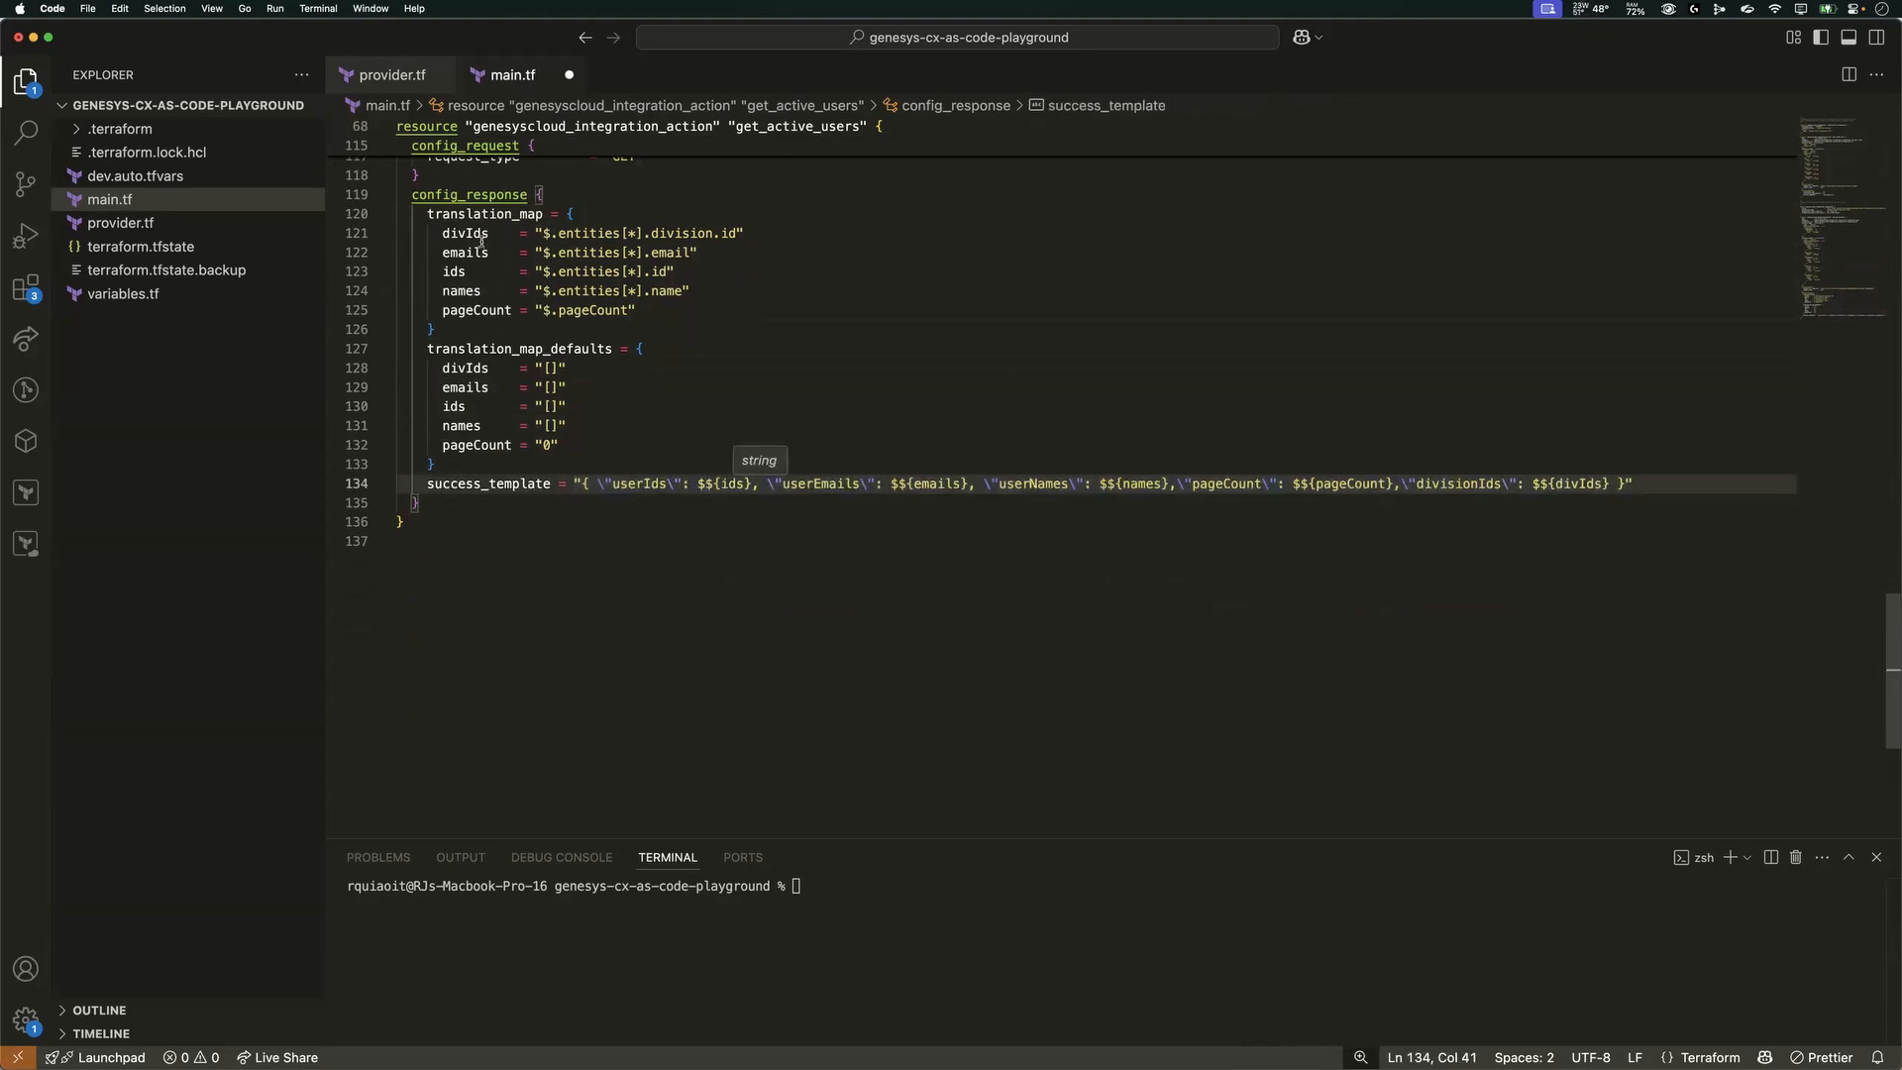
# - Highlight the ids, names, pageCount and divIds entries in translation_map and match them to the variables in success_template
pyautogui.click(579, 227)
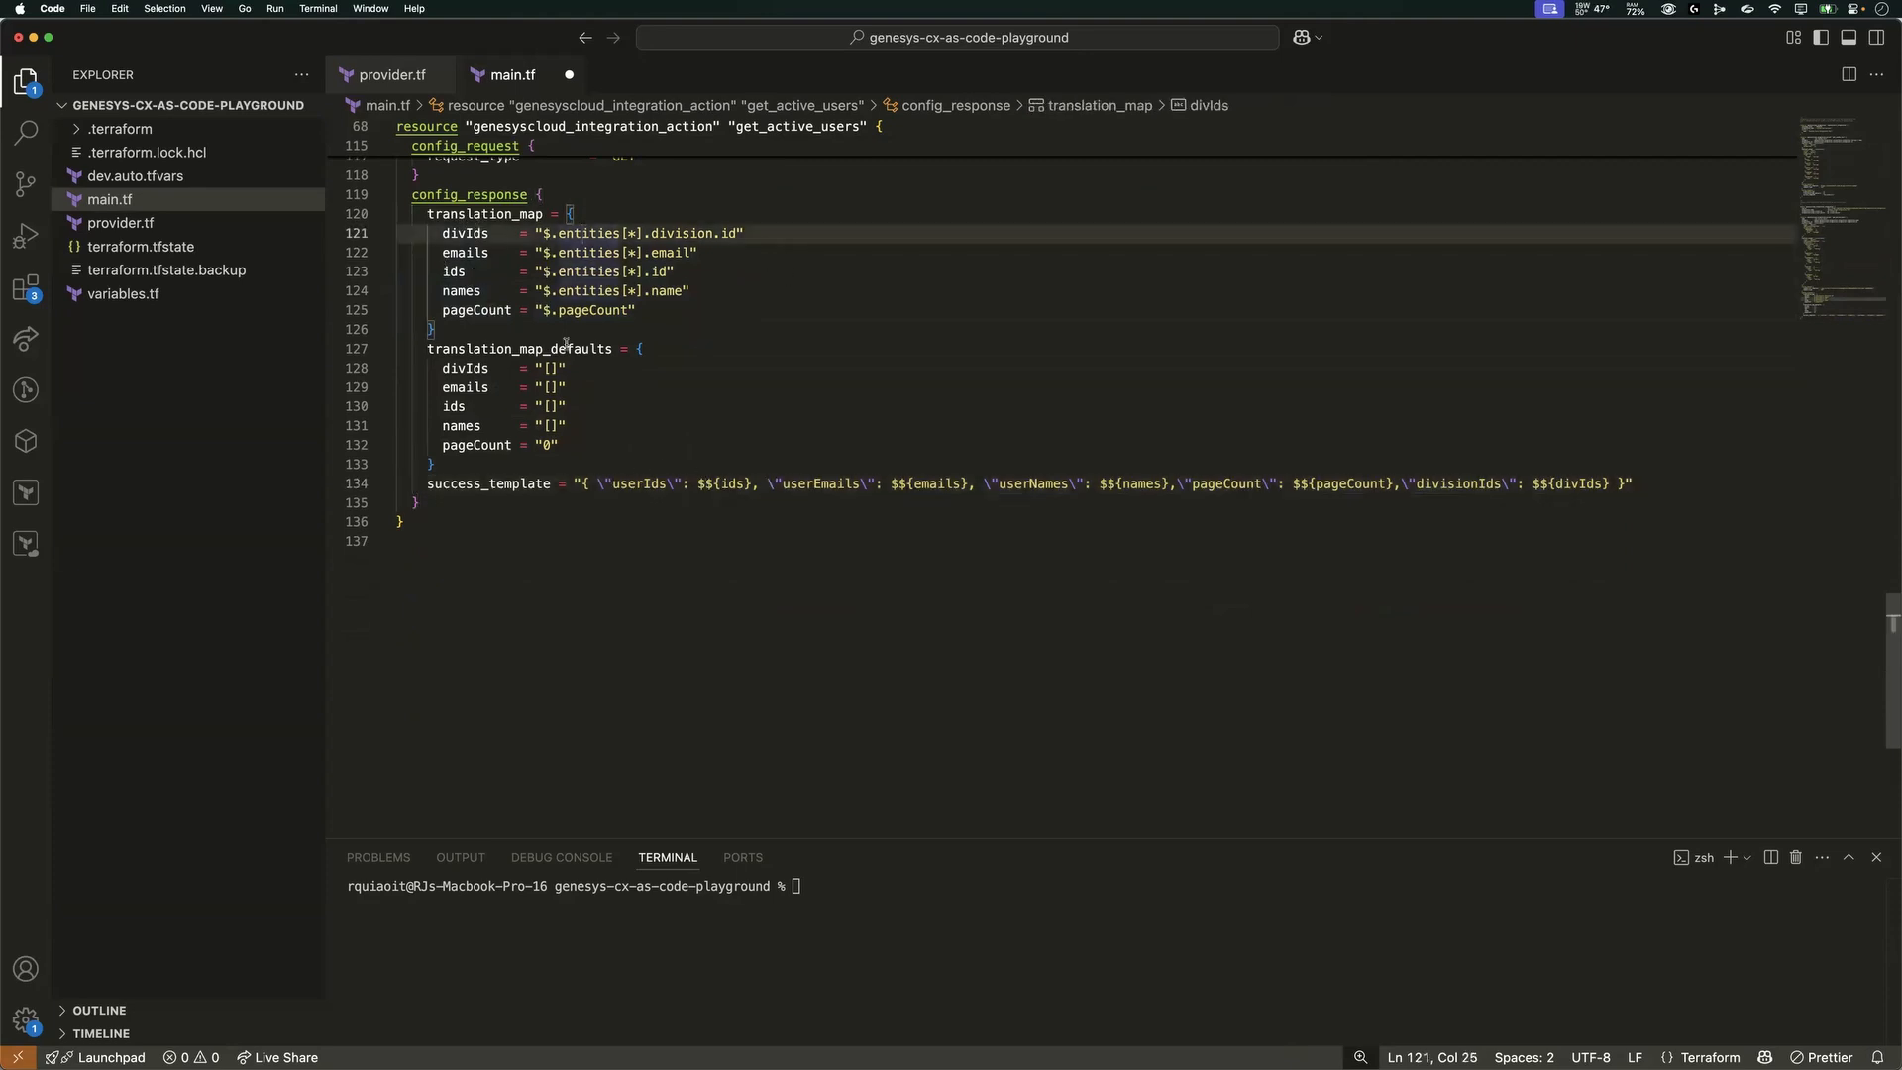
pyautogui.moveTo(446, 271); pyautogui.dragTo(660, 272)
pyautogui.click(811, 298)
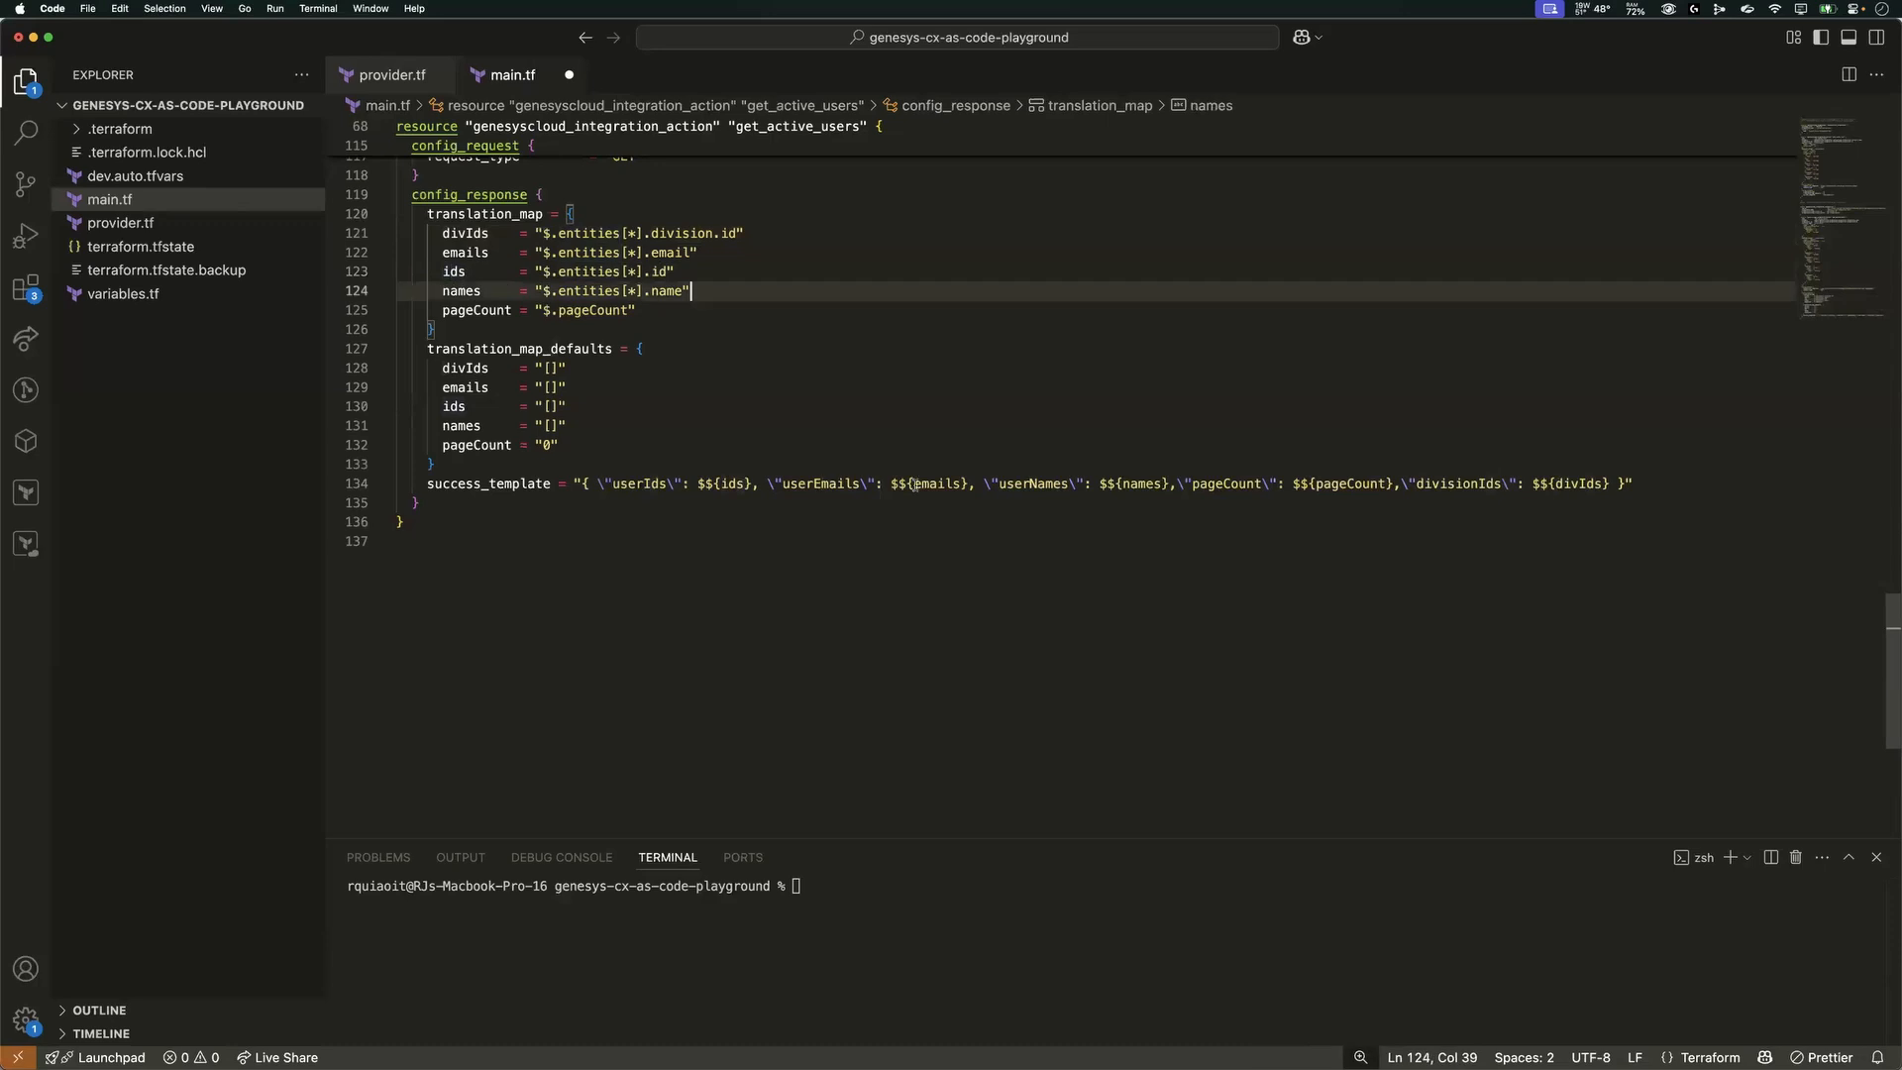
pyautogui.keyDown('shift'); pyautogui.click(437, 276); pyautogui.keyUp('shift')
pyautogui.moveTo(437, 276); pyautogui.dragTo(439, 289)
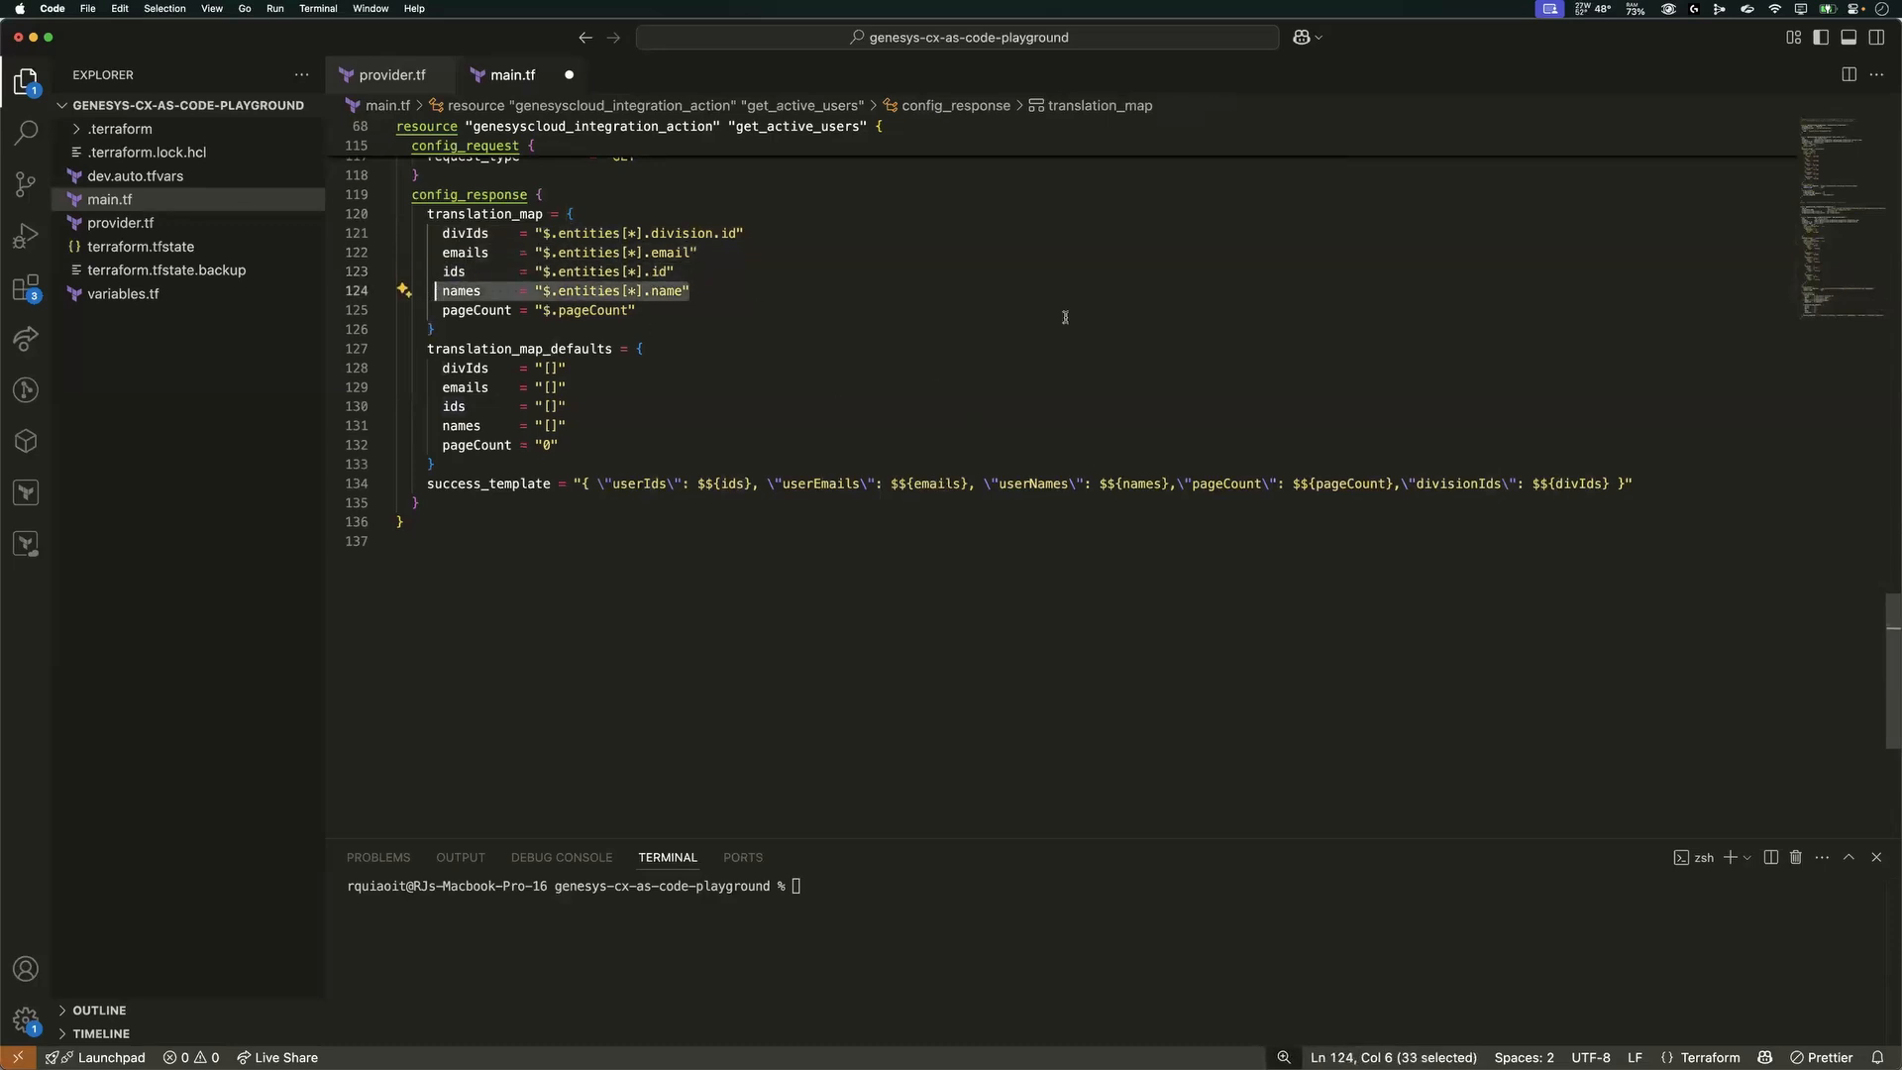
pyautogui.click(1066, 317)
pyautogui.moveTo(648, 310); pyautogui.dragTo(433, 307)
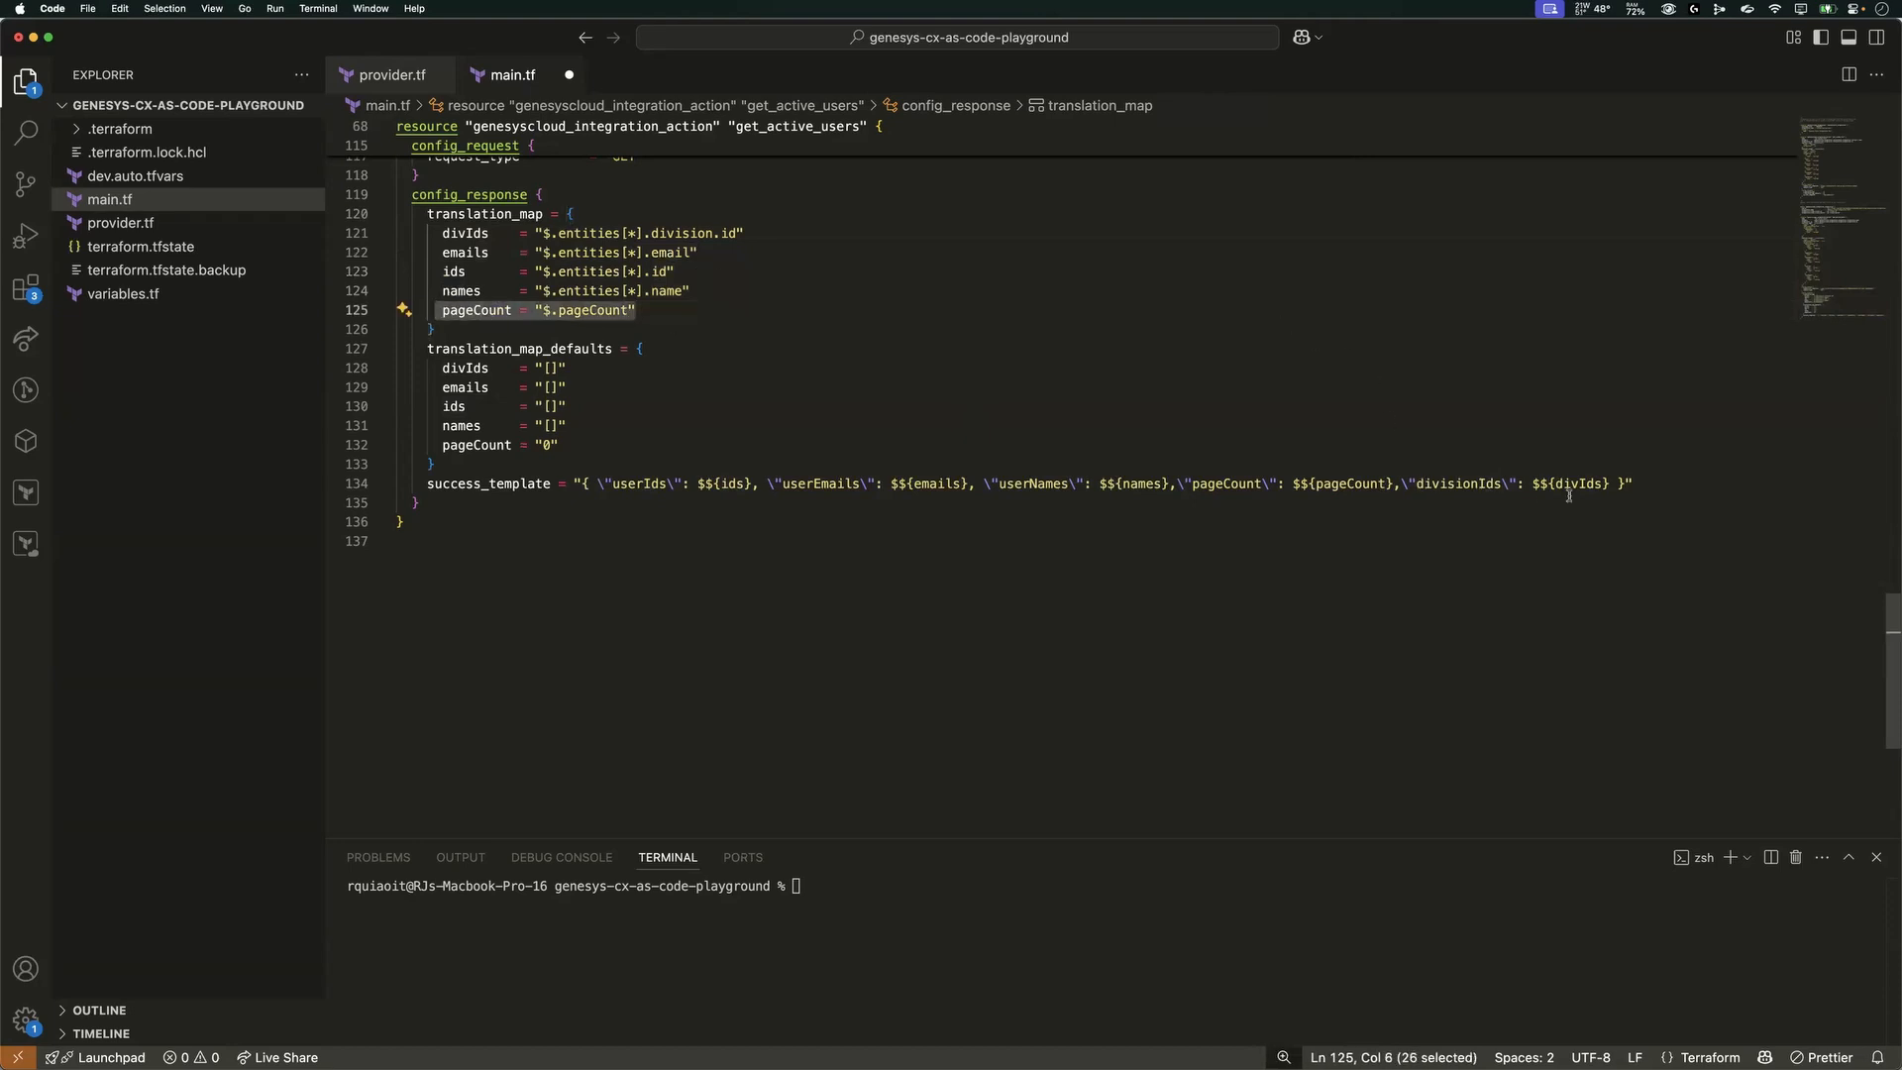
pyautogui.moveTo(749, 235); pyautogui.dragTo(430, 233)
pyautogui.click(705, 313)
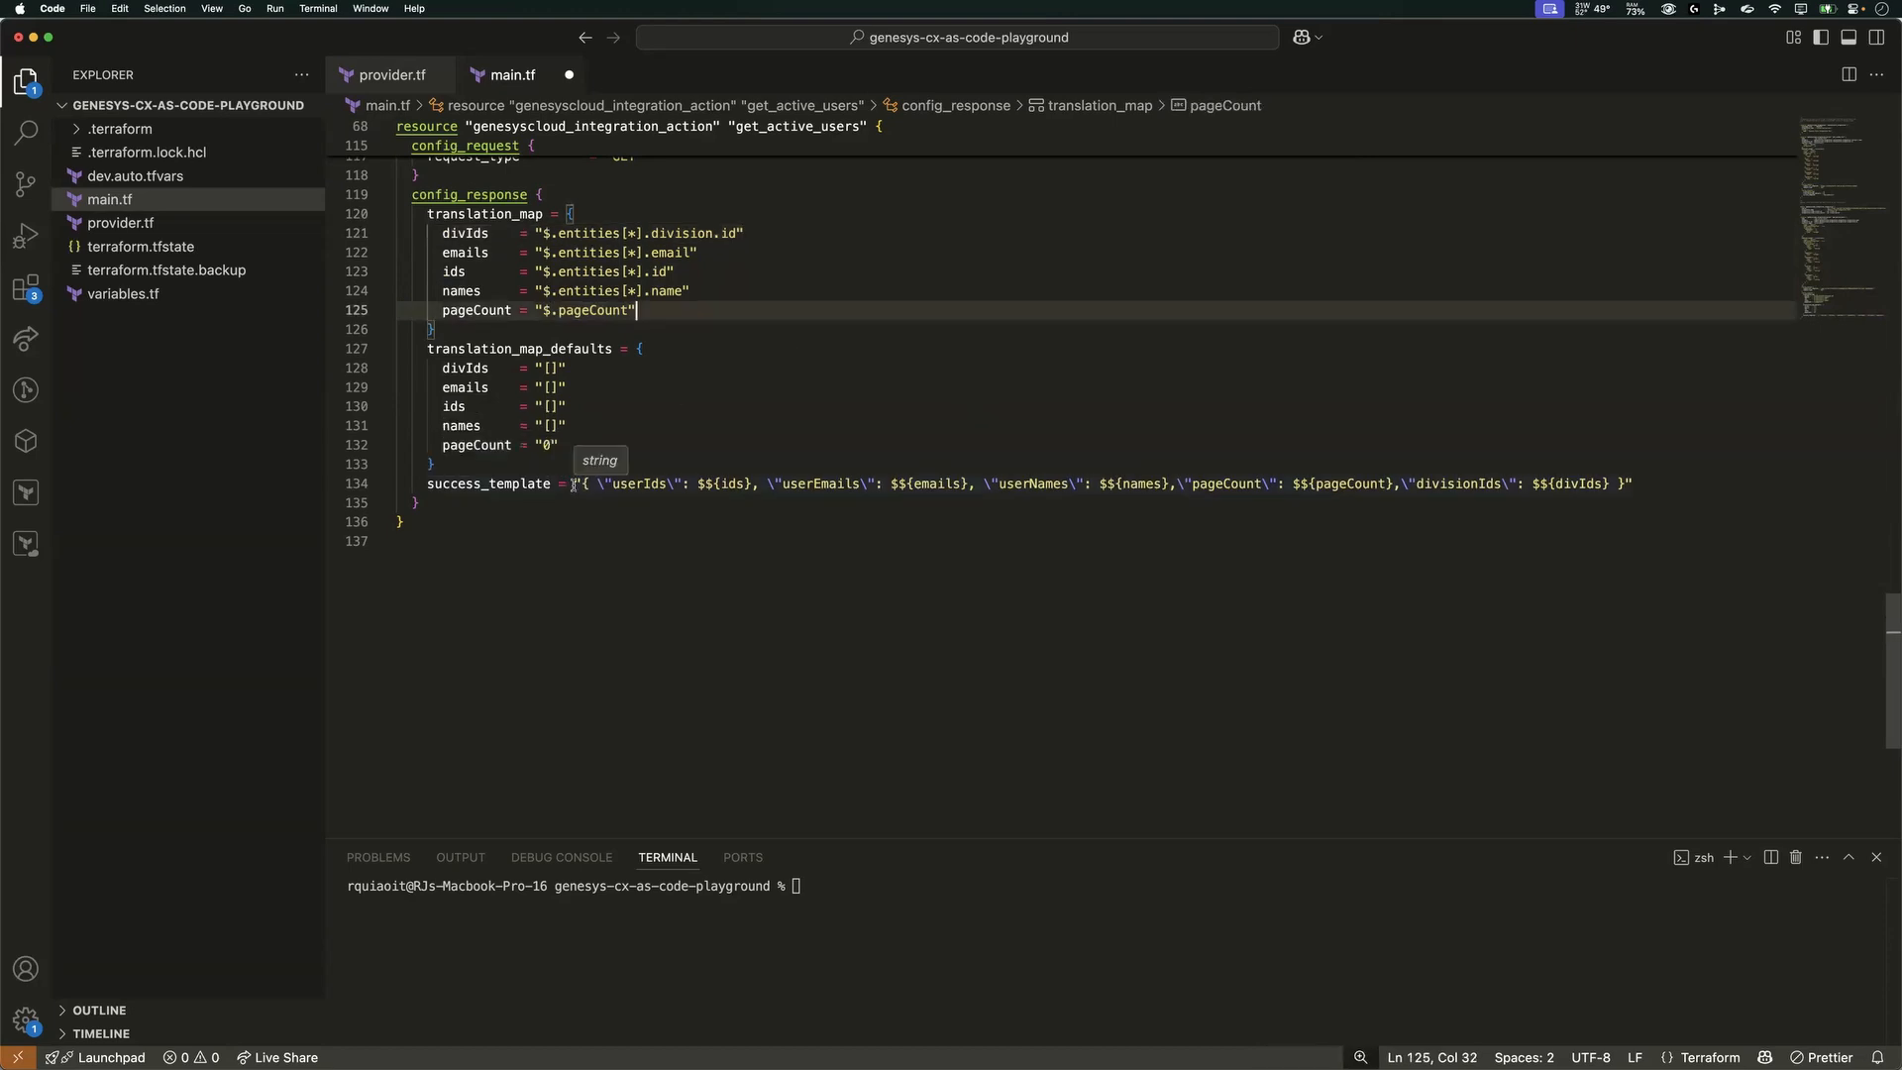
# - Highlight the success_template value again and compare its keys with the contract_output properties
pyautogui.moveTo(574, 485); pyautogui.dragTo(1634, 485)
pyautogui.click(790, 349)
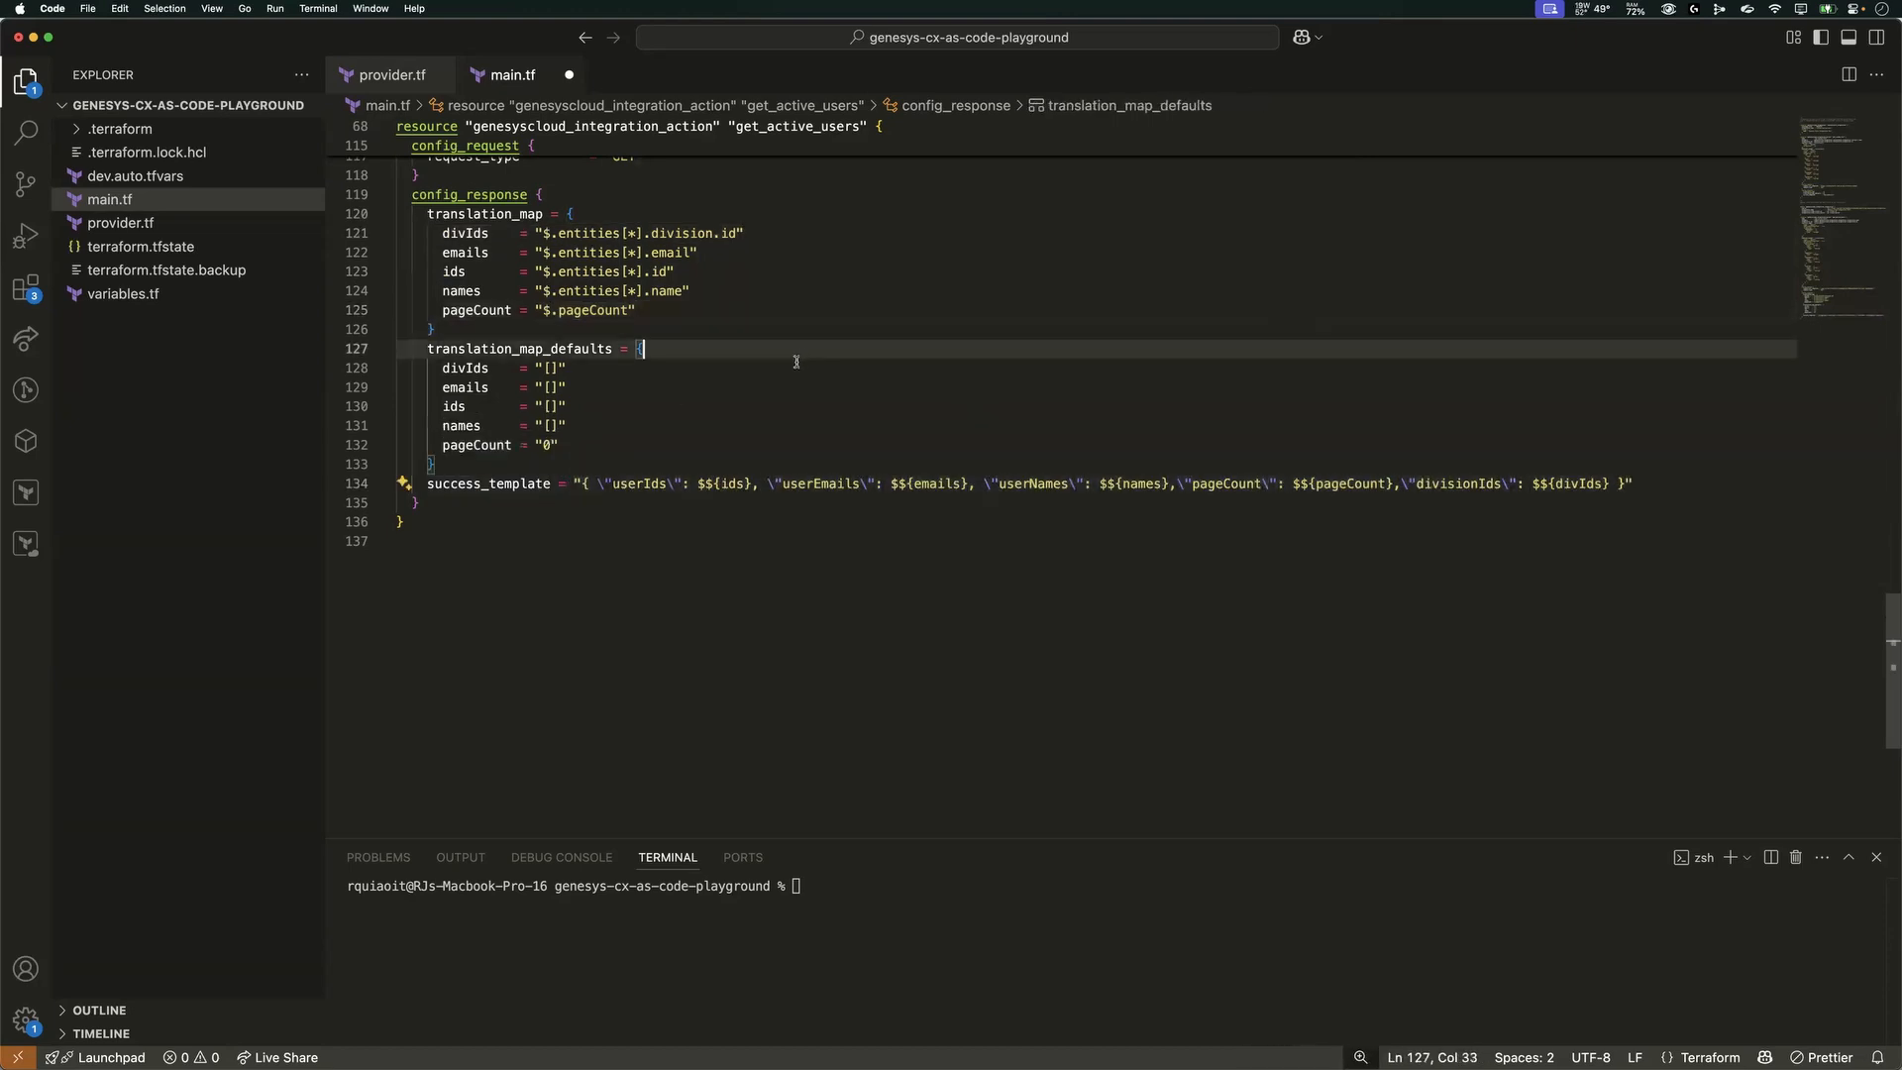
pyautogui.scroll(10, 790, 363)
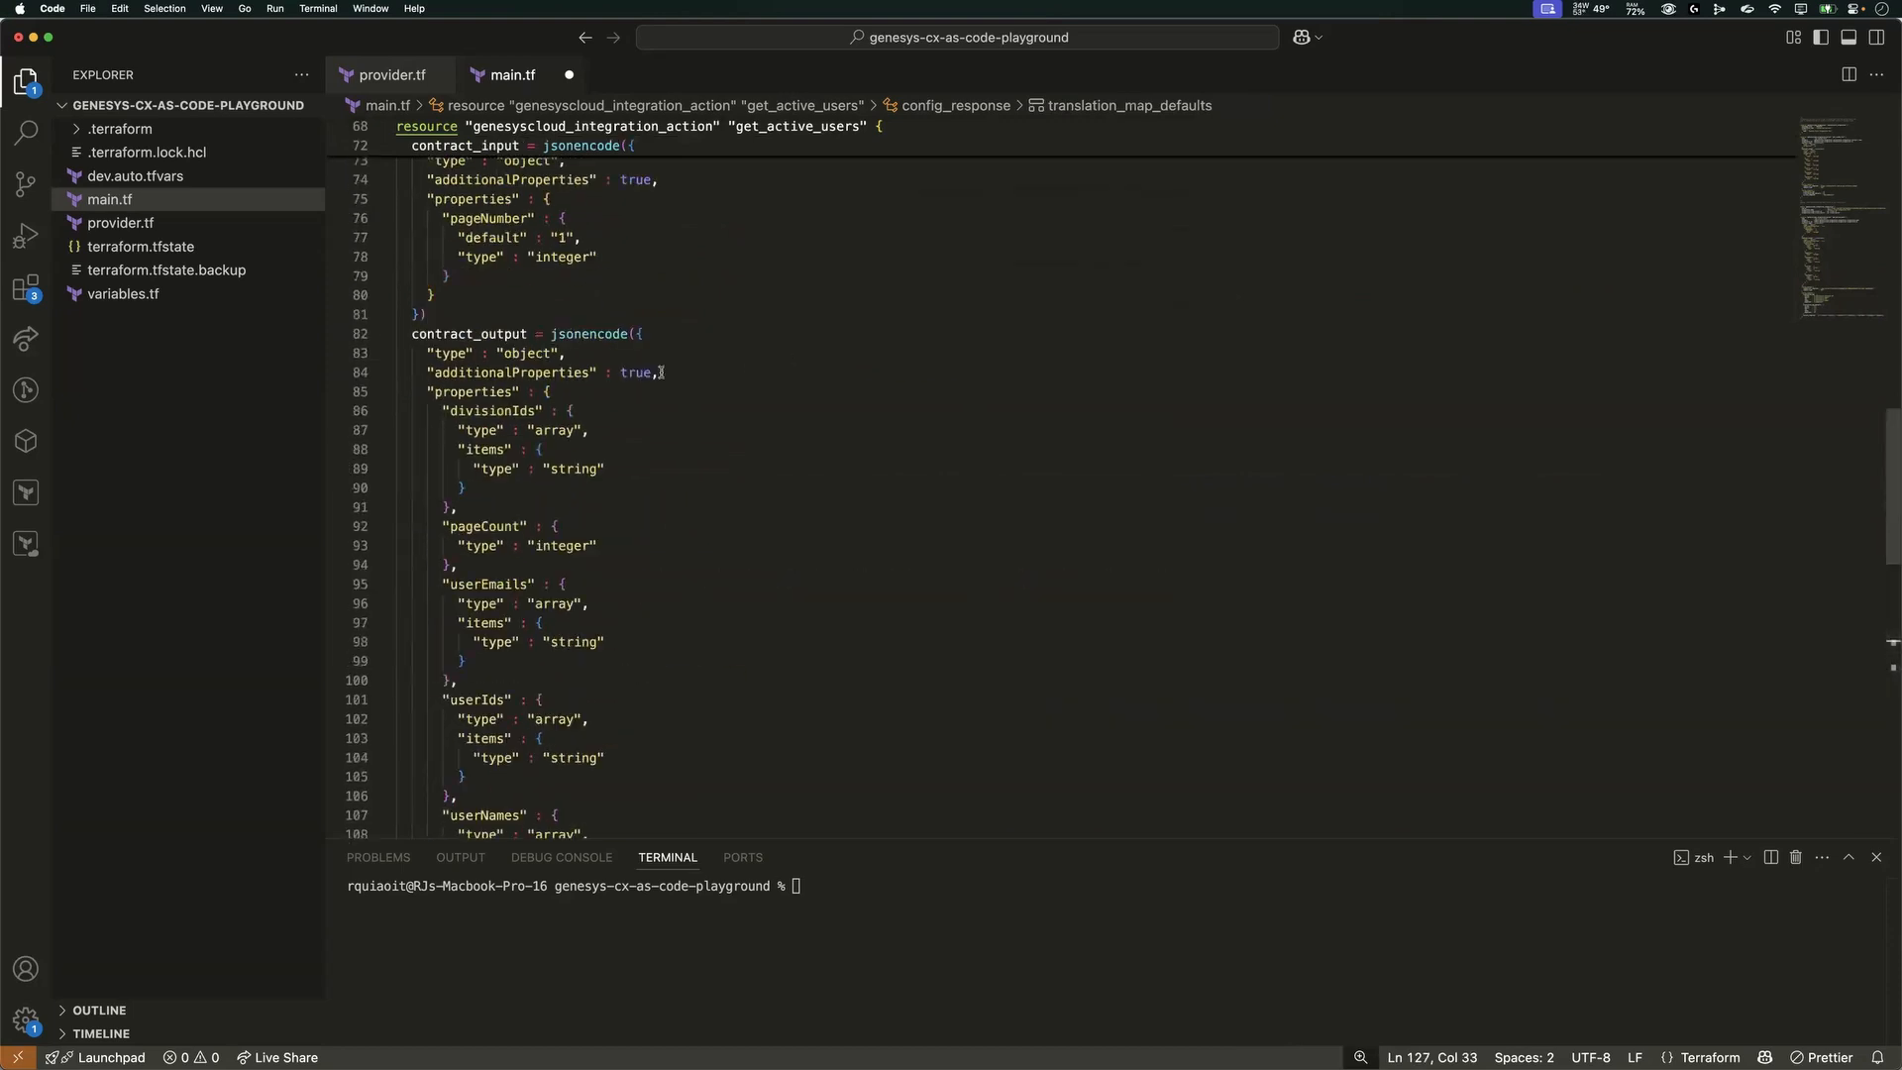
pyautogui.scroll(-2, 654, 437)
pyautogui.scroll(-1, 674, 414)
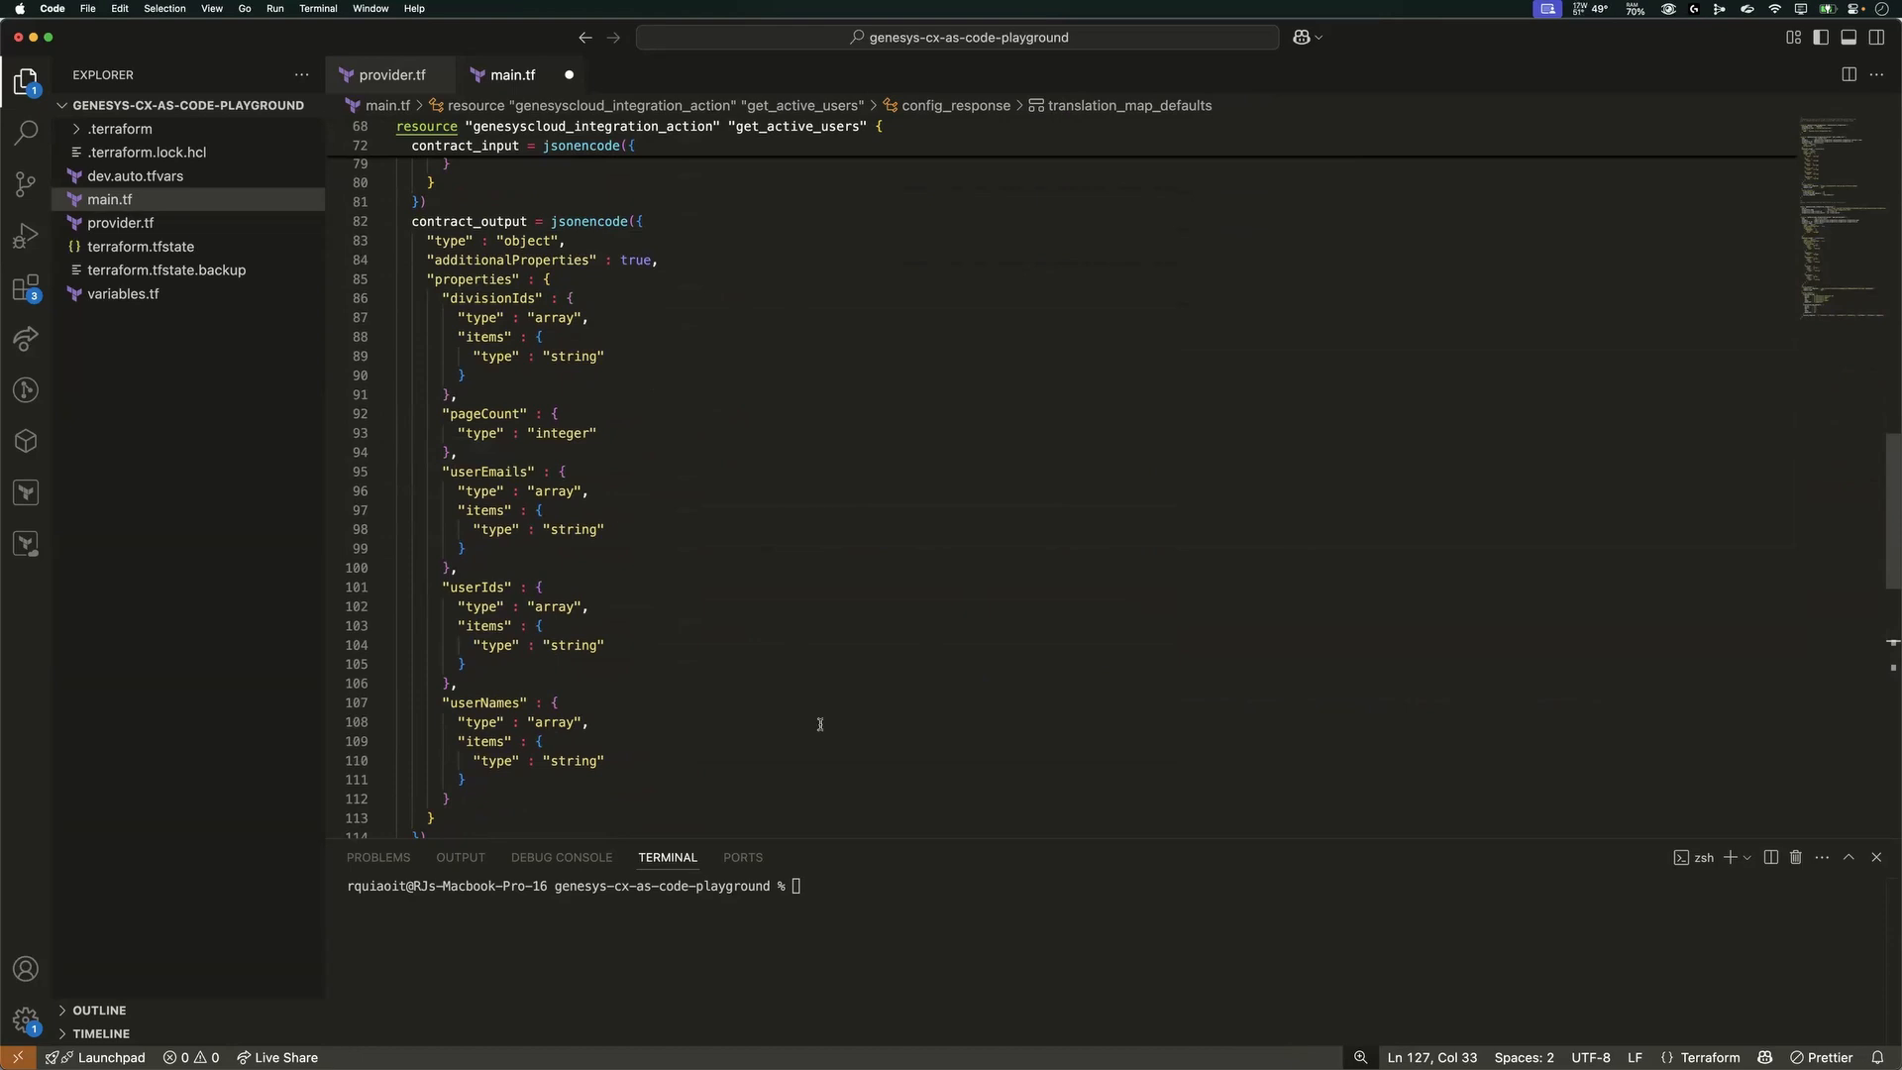
# - Review main.tf from its start, run terraform apply --auto-approve in the terminal, and enlarge the terminal area to show the output
pyautogui.scroll(20, 683, 571)
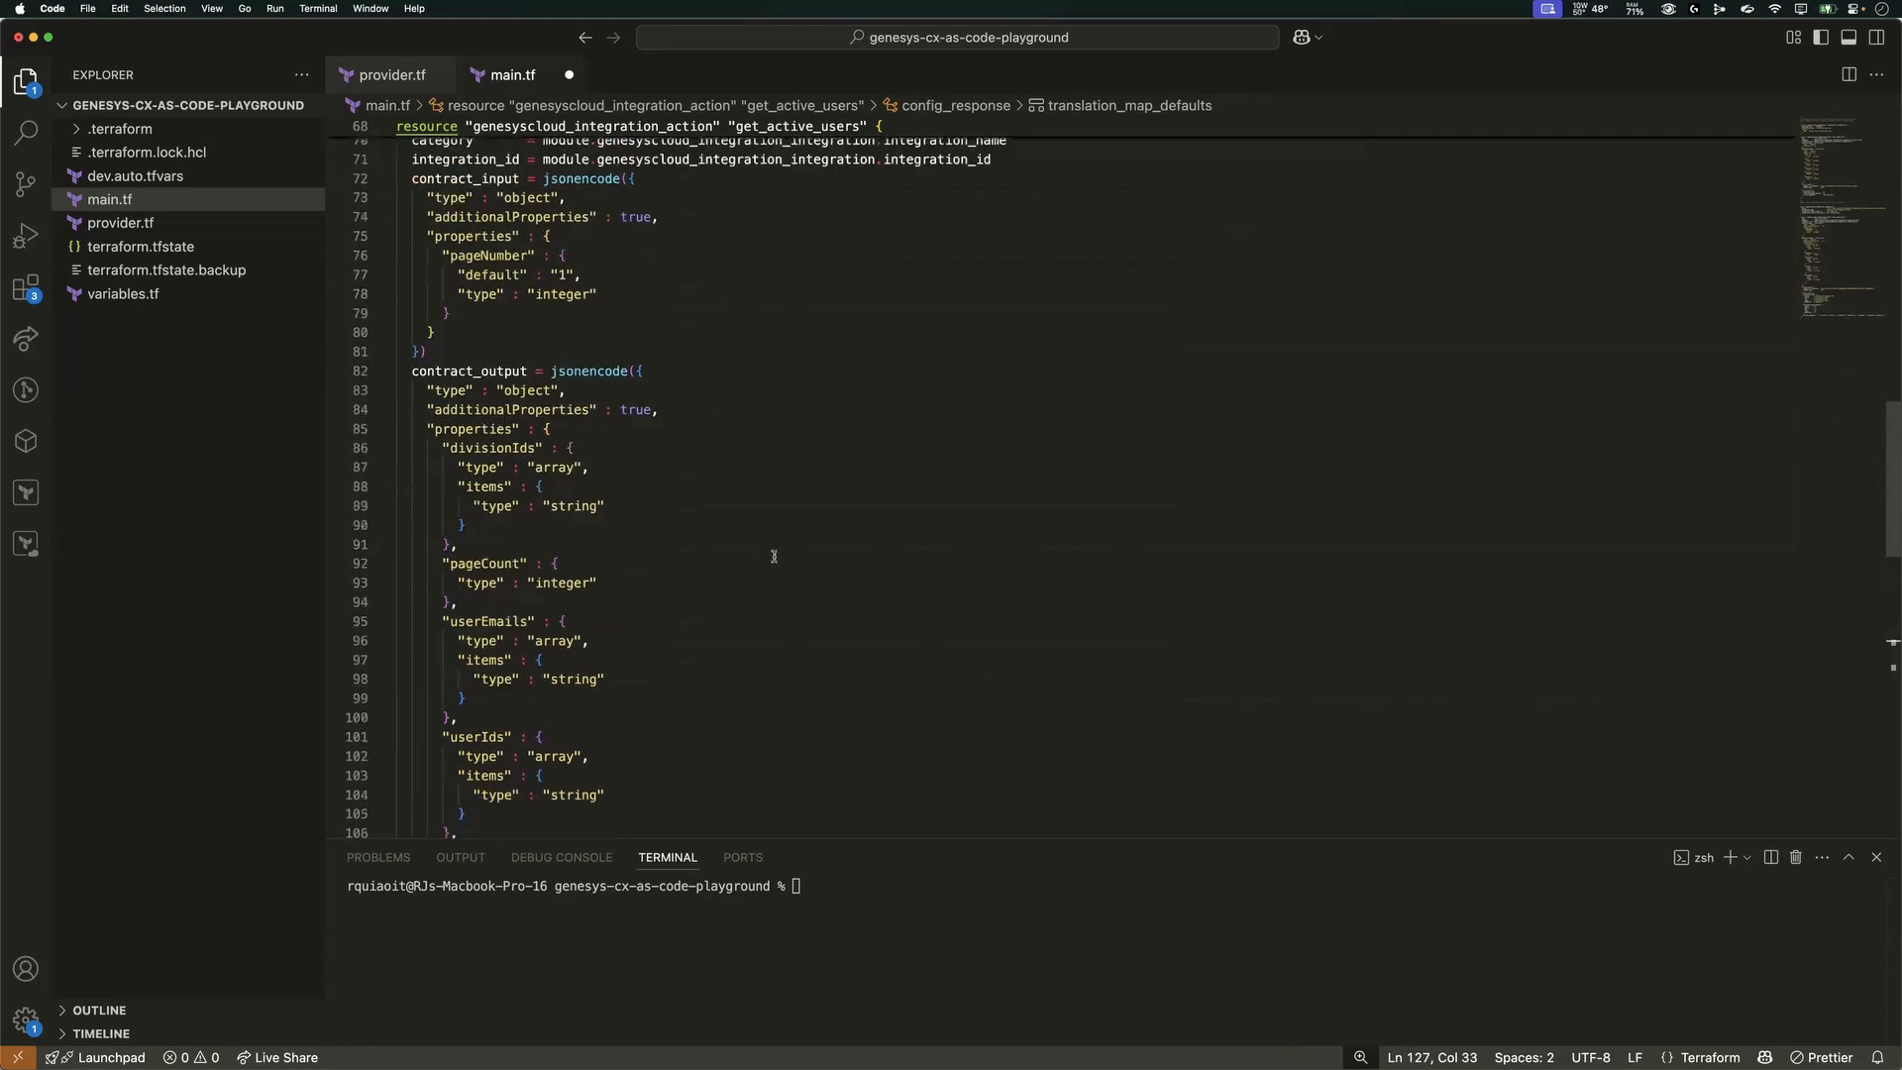
pyautogui.scroll(3, 1033, 375)
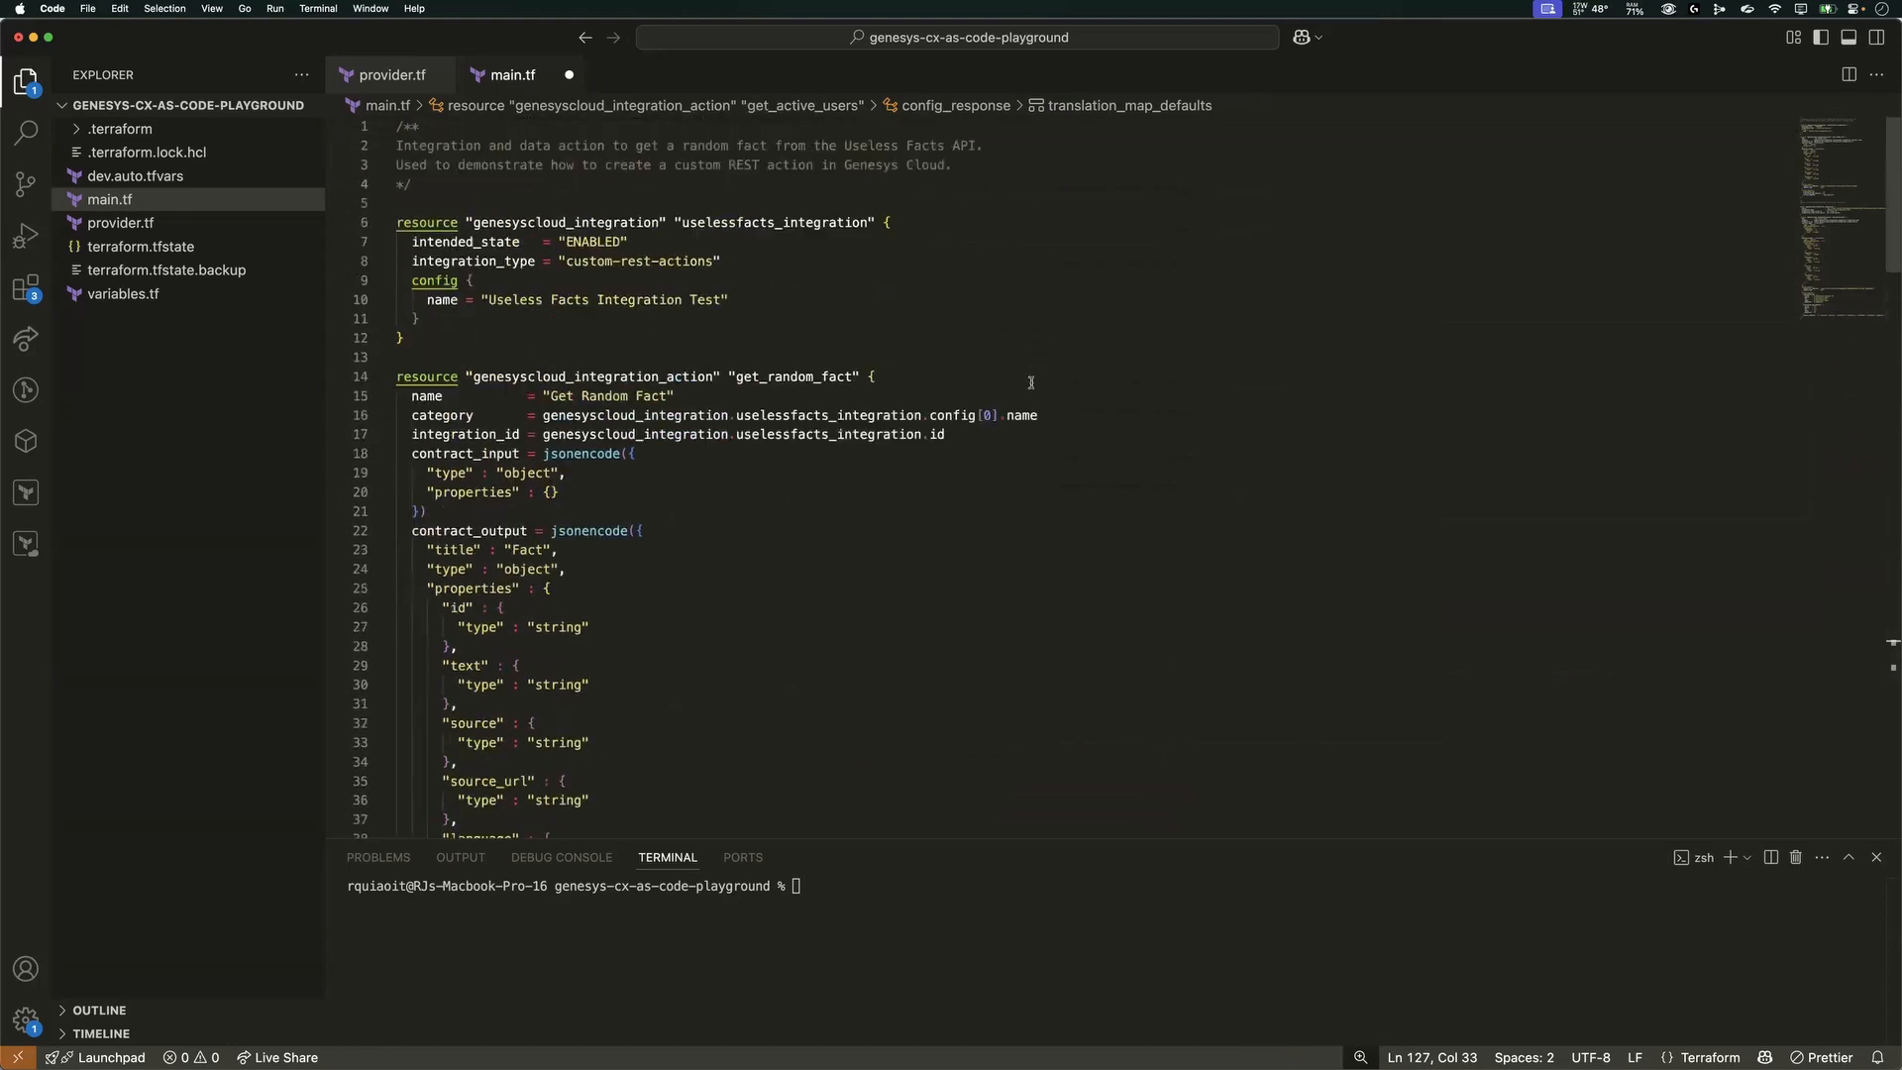
pyautogui.scroll(-20, 681, 451)
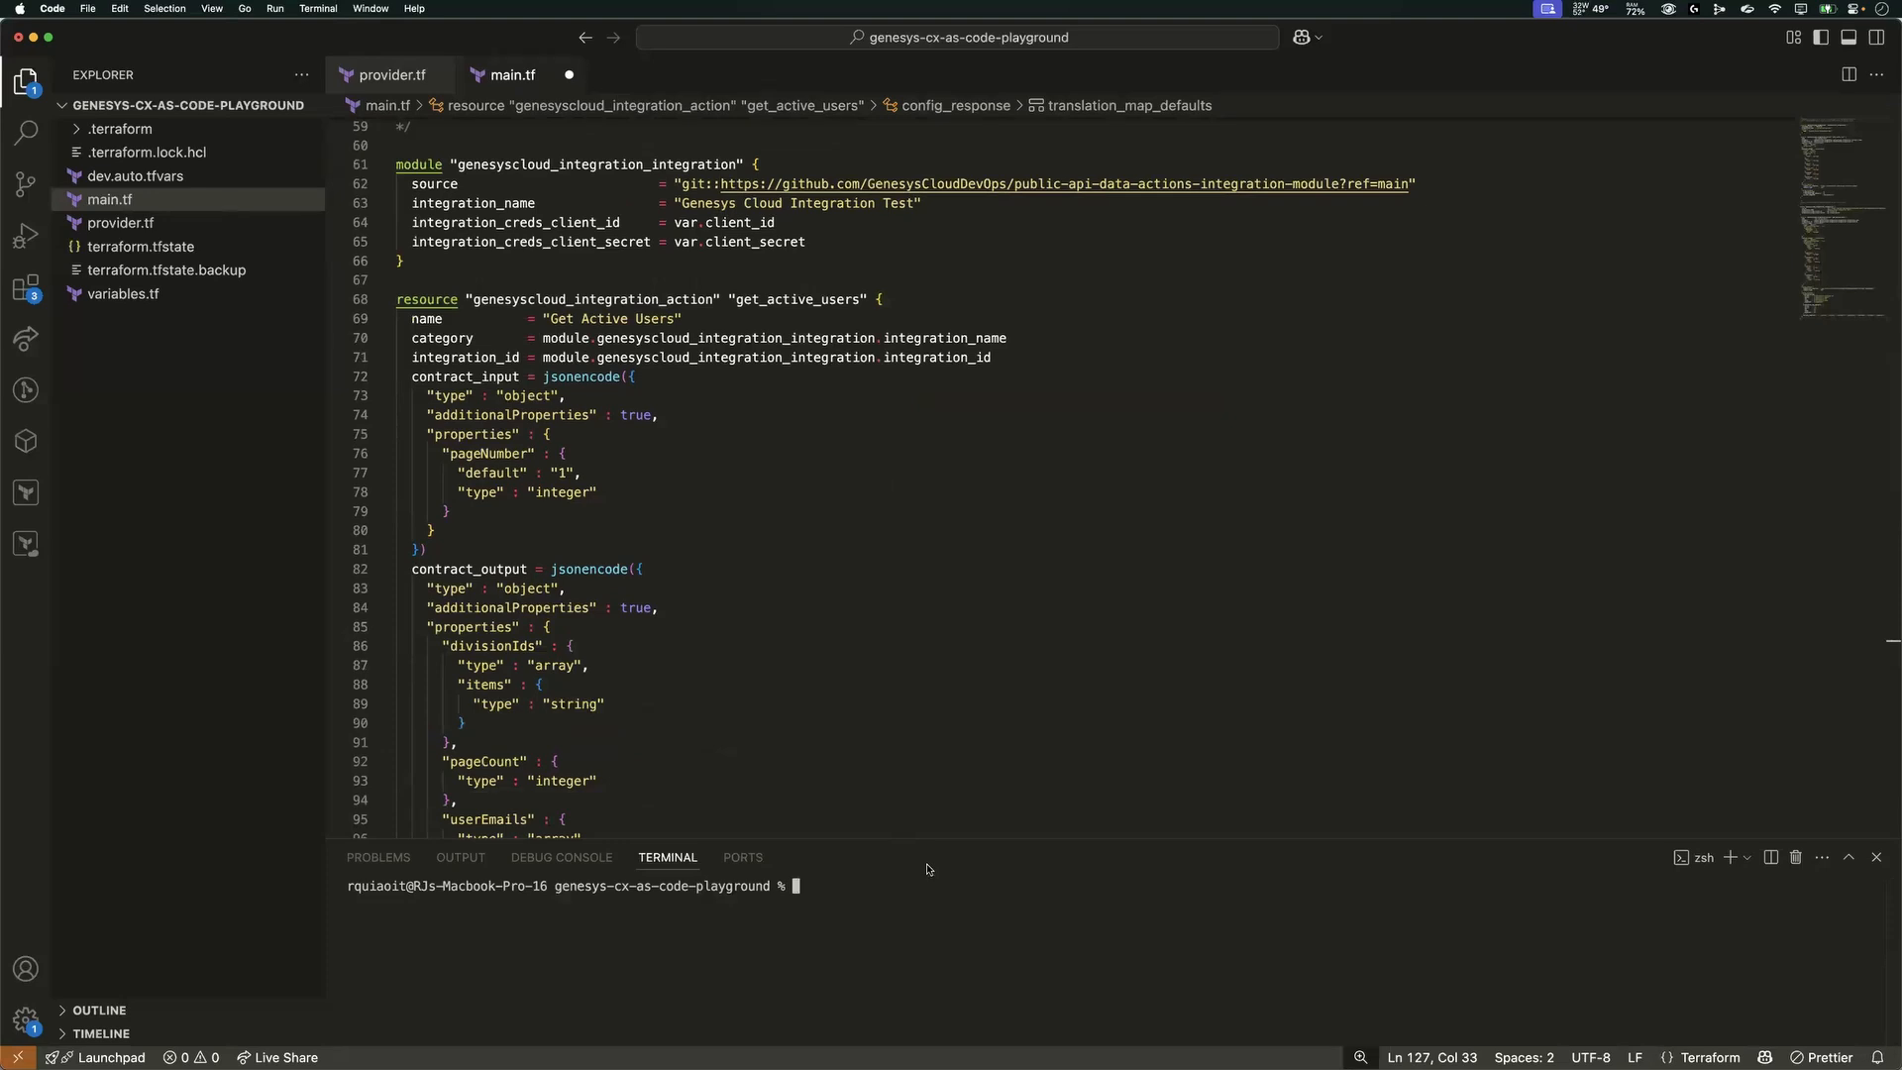
pyautogui.write('terraform apply --auto-approve')
pyautogui.press('Return')
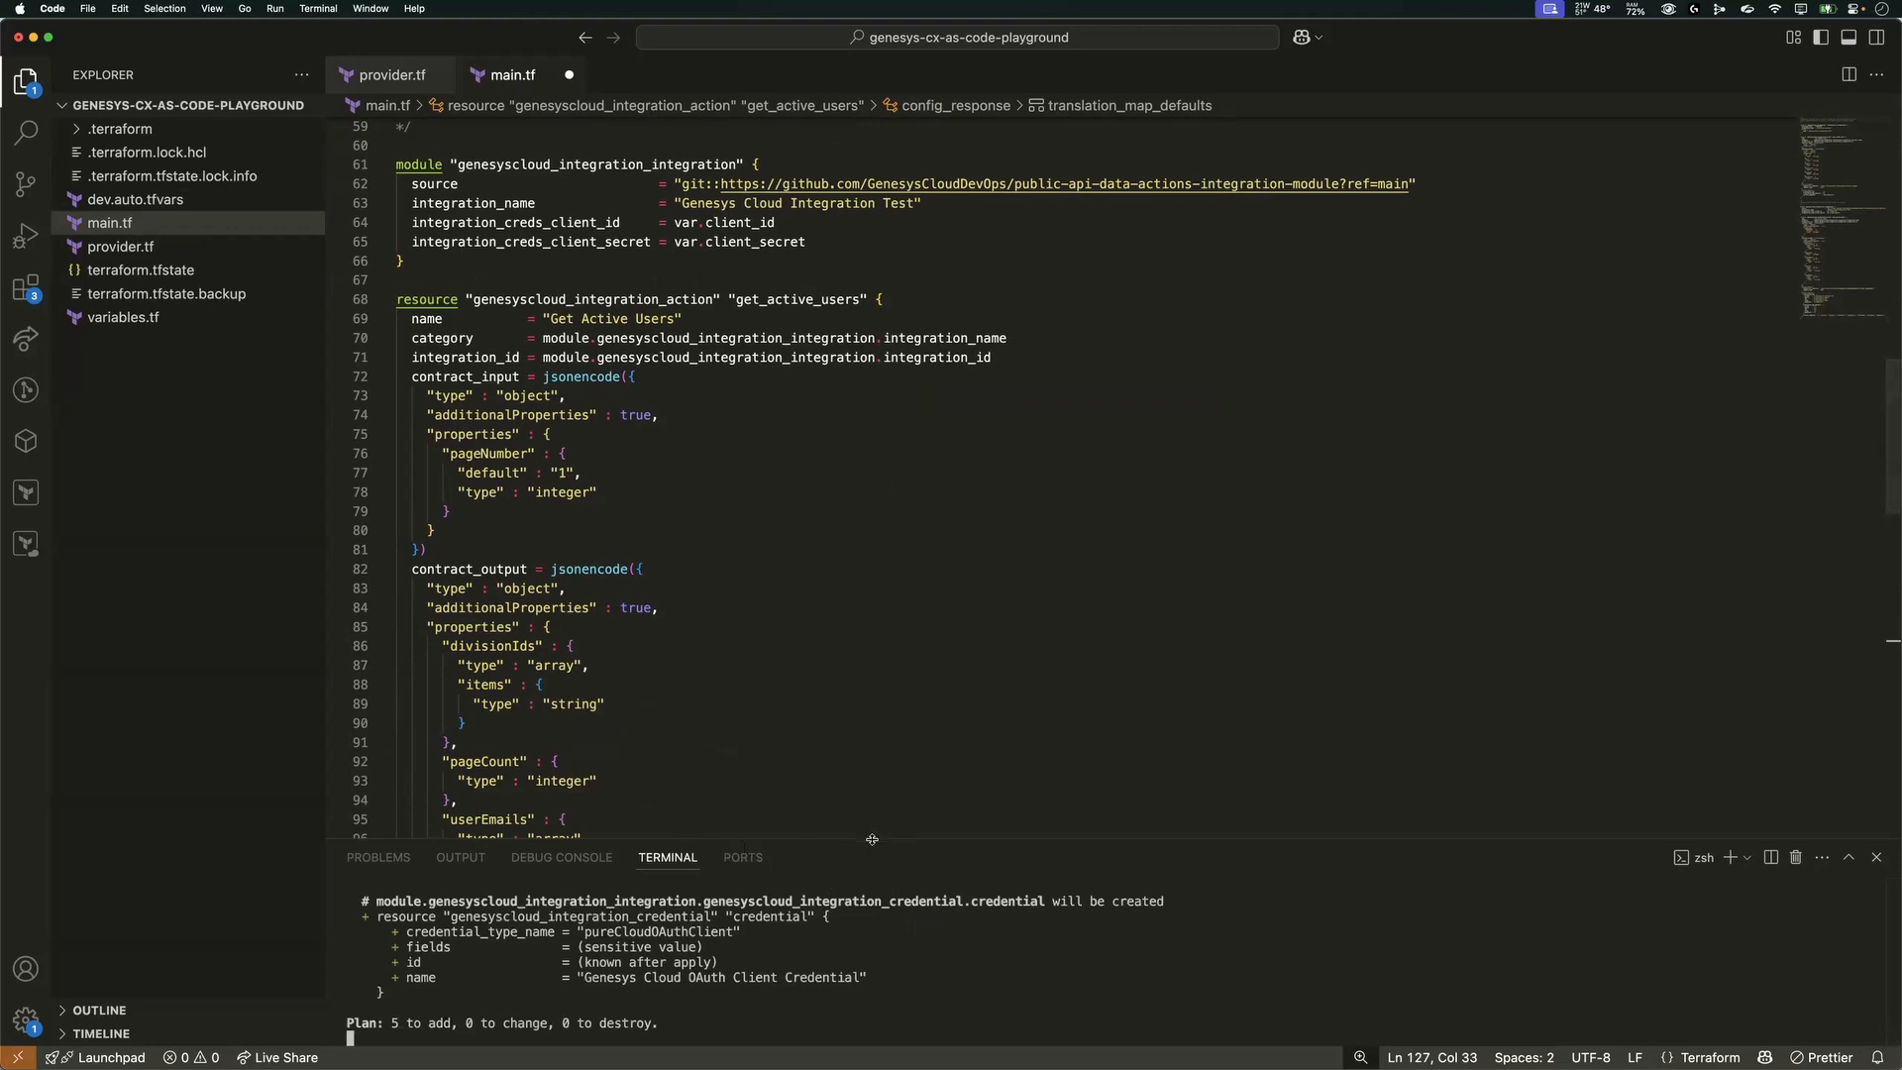
pyautogui.moveTo(877, 838); pyautogui.dragTo(892, 586)
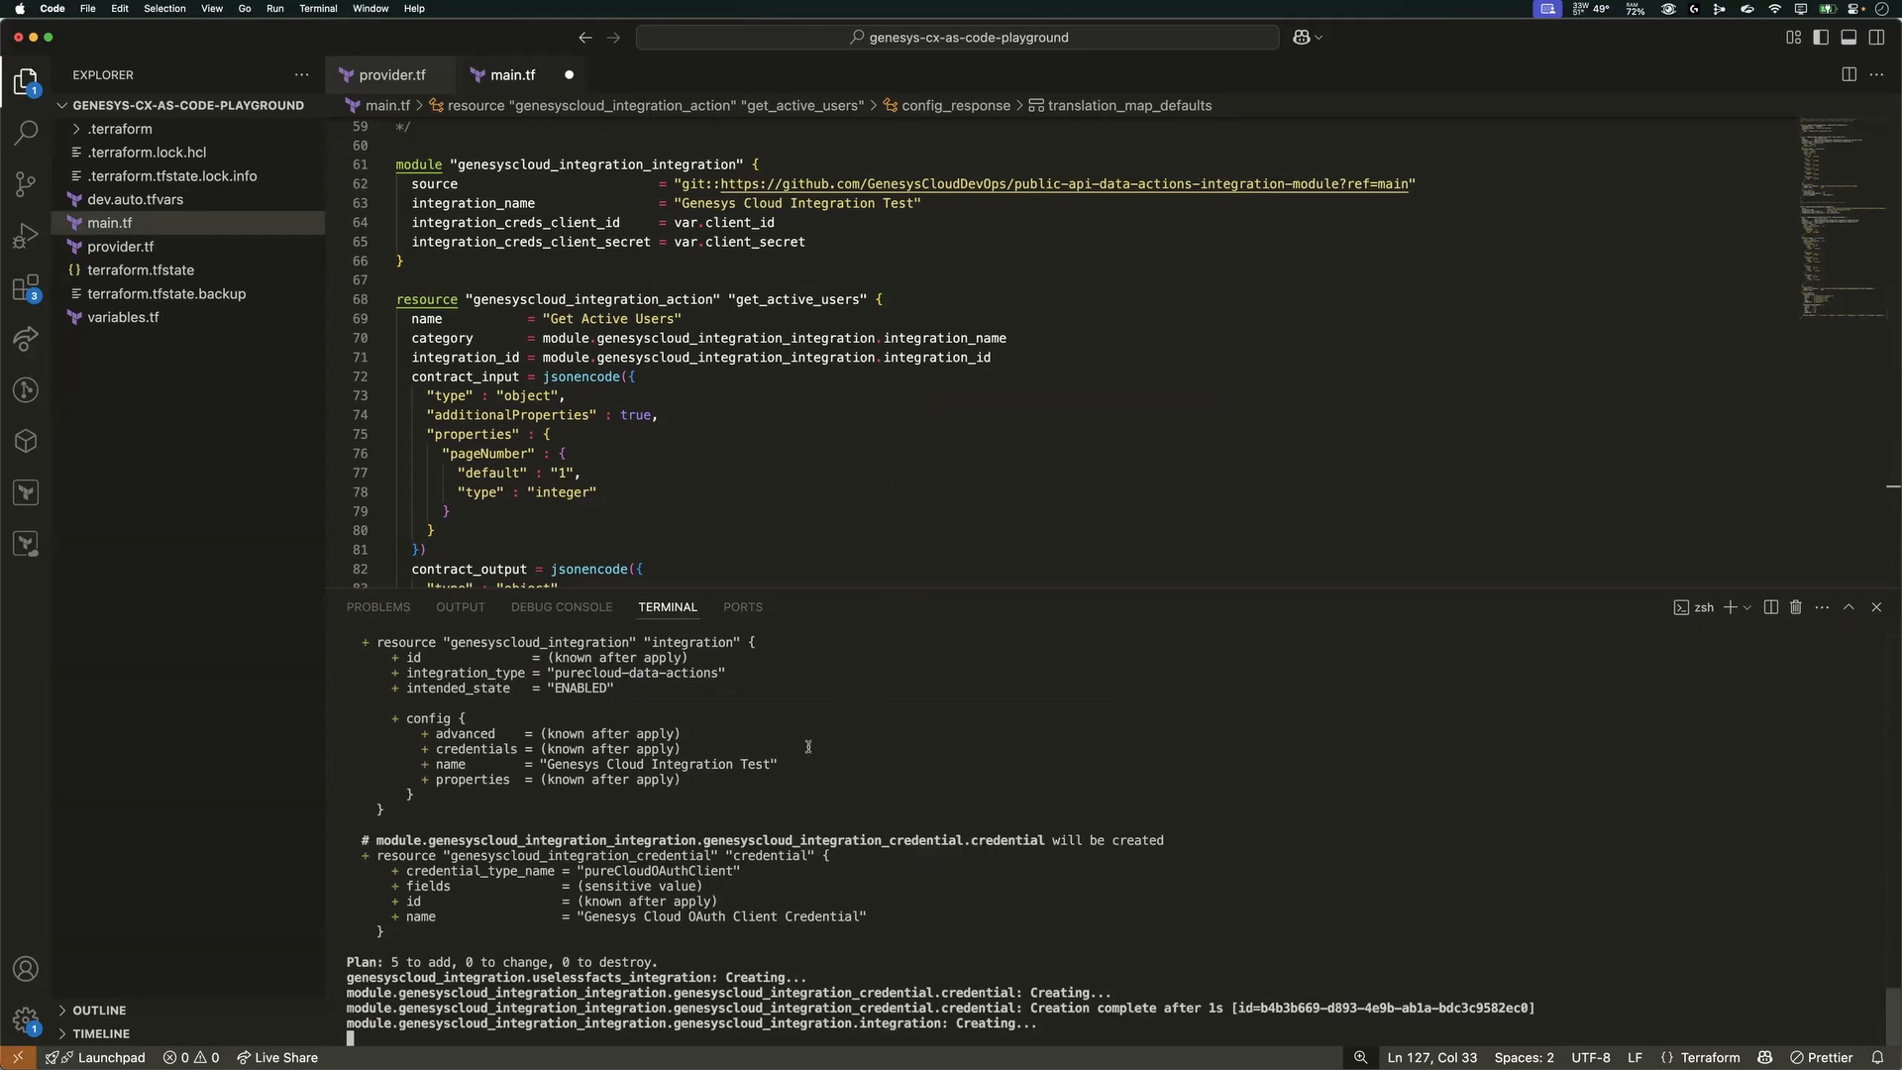
# - Highlight the genesyscloud_integration_integration module block in main.tf and review the get_active_users resource that uses it
pyautogui.scroll(7, 871, 467)
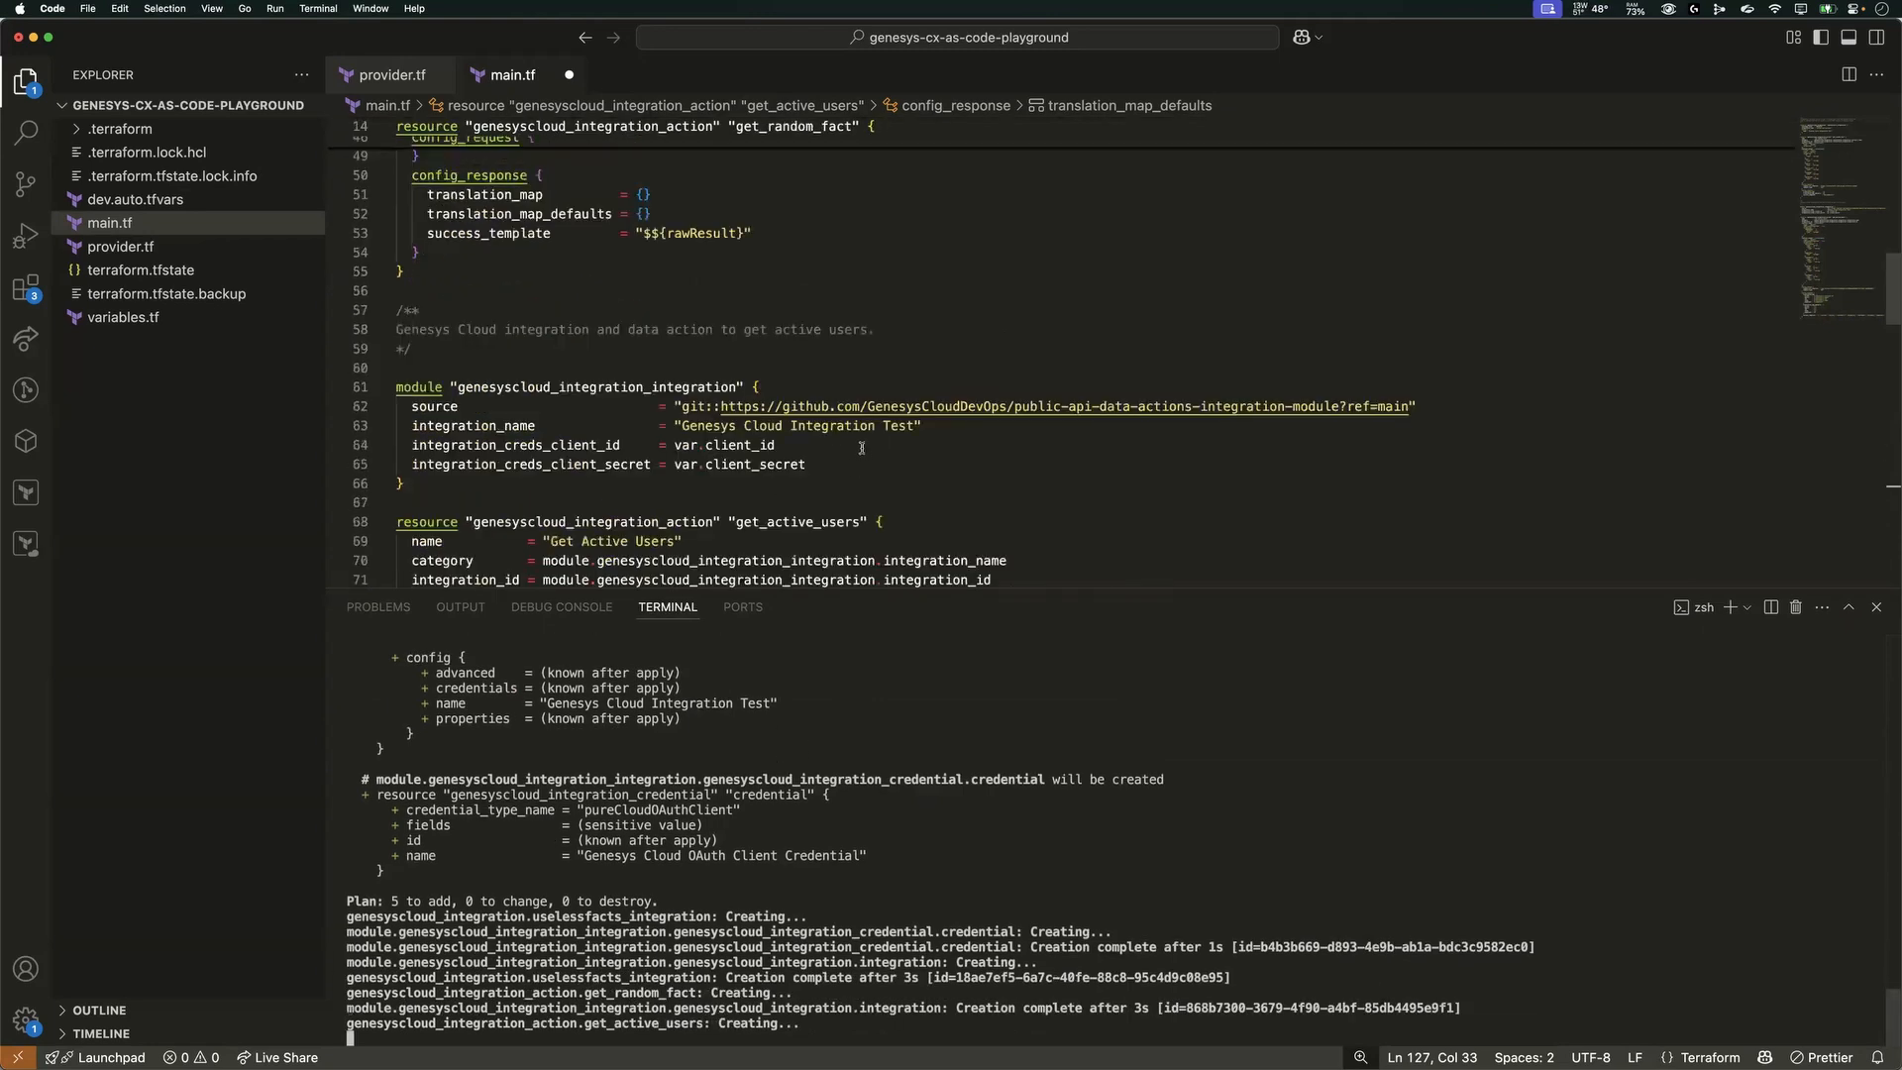
pyautogui.scroll(-10, 871, 467)
pyautogui.scroll(5, 870, 467)
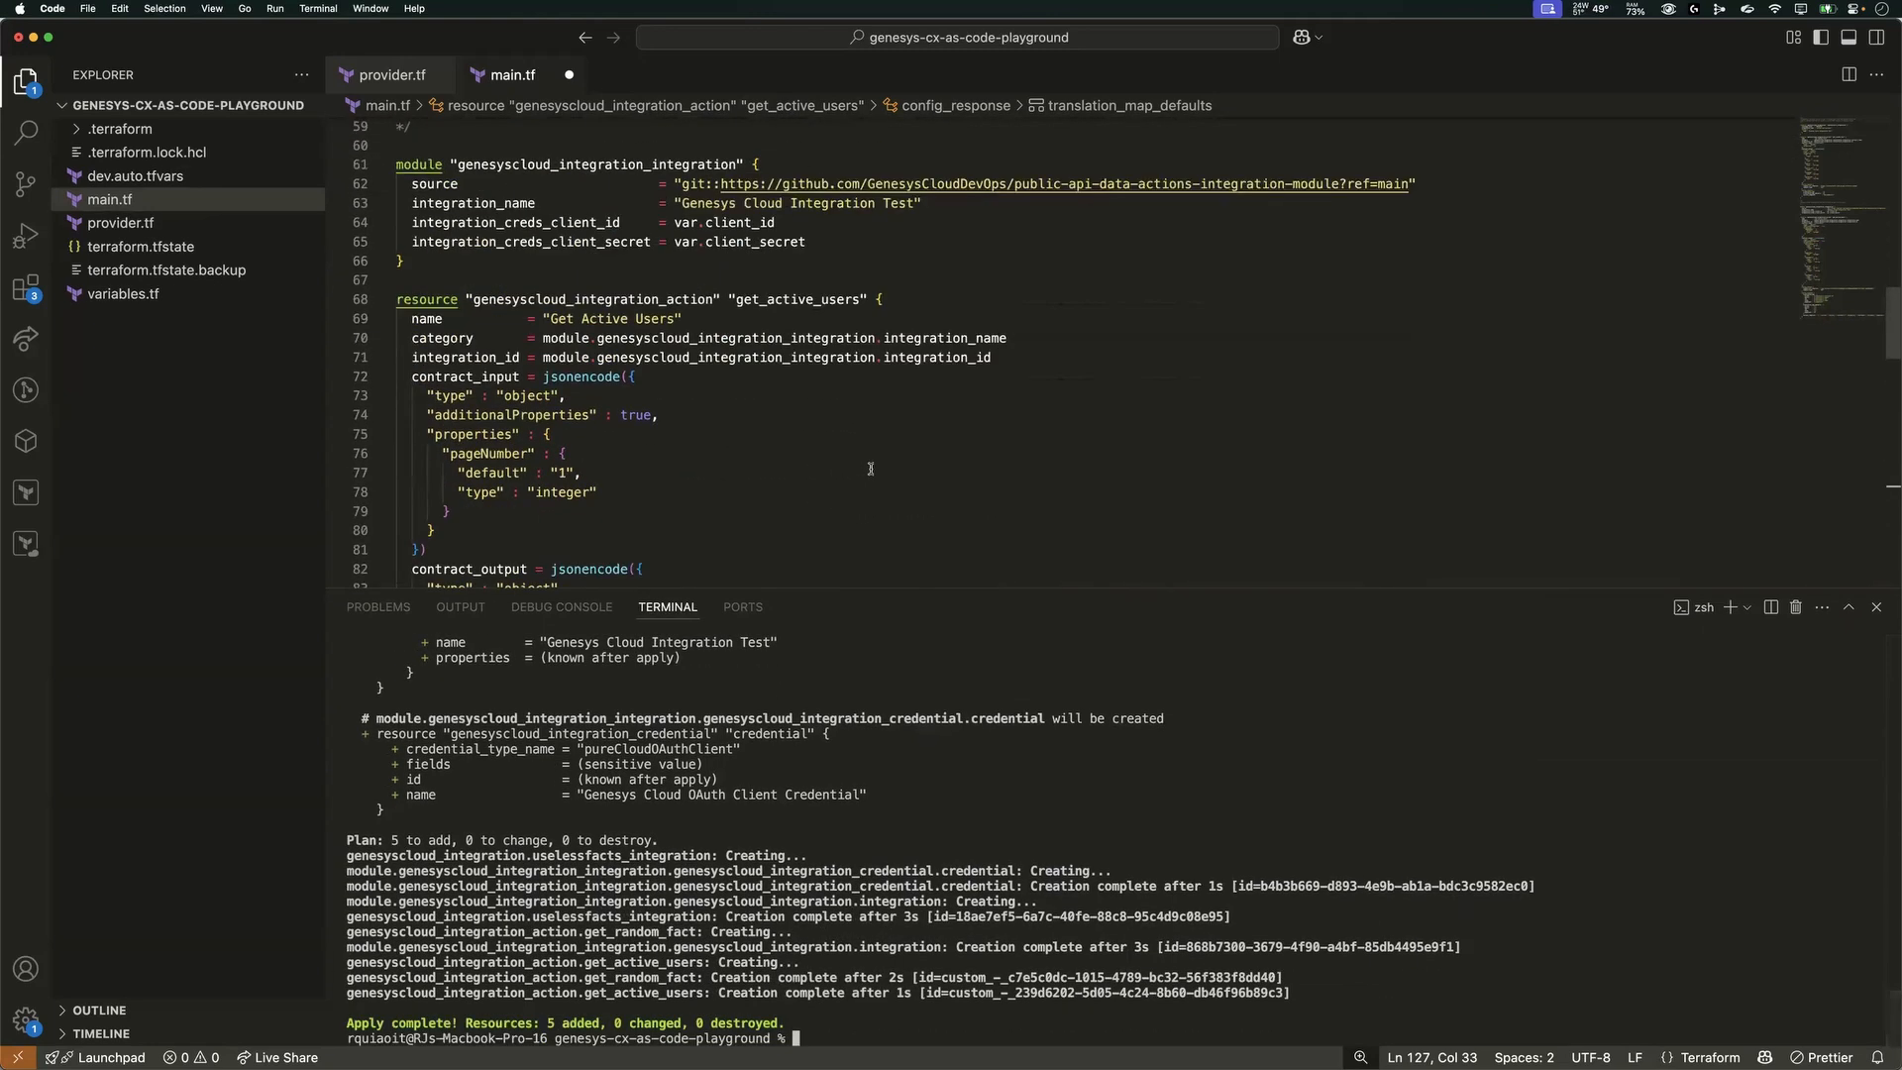
pyautogui.scroll(2, 758, 360)
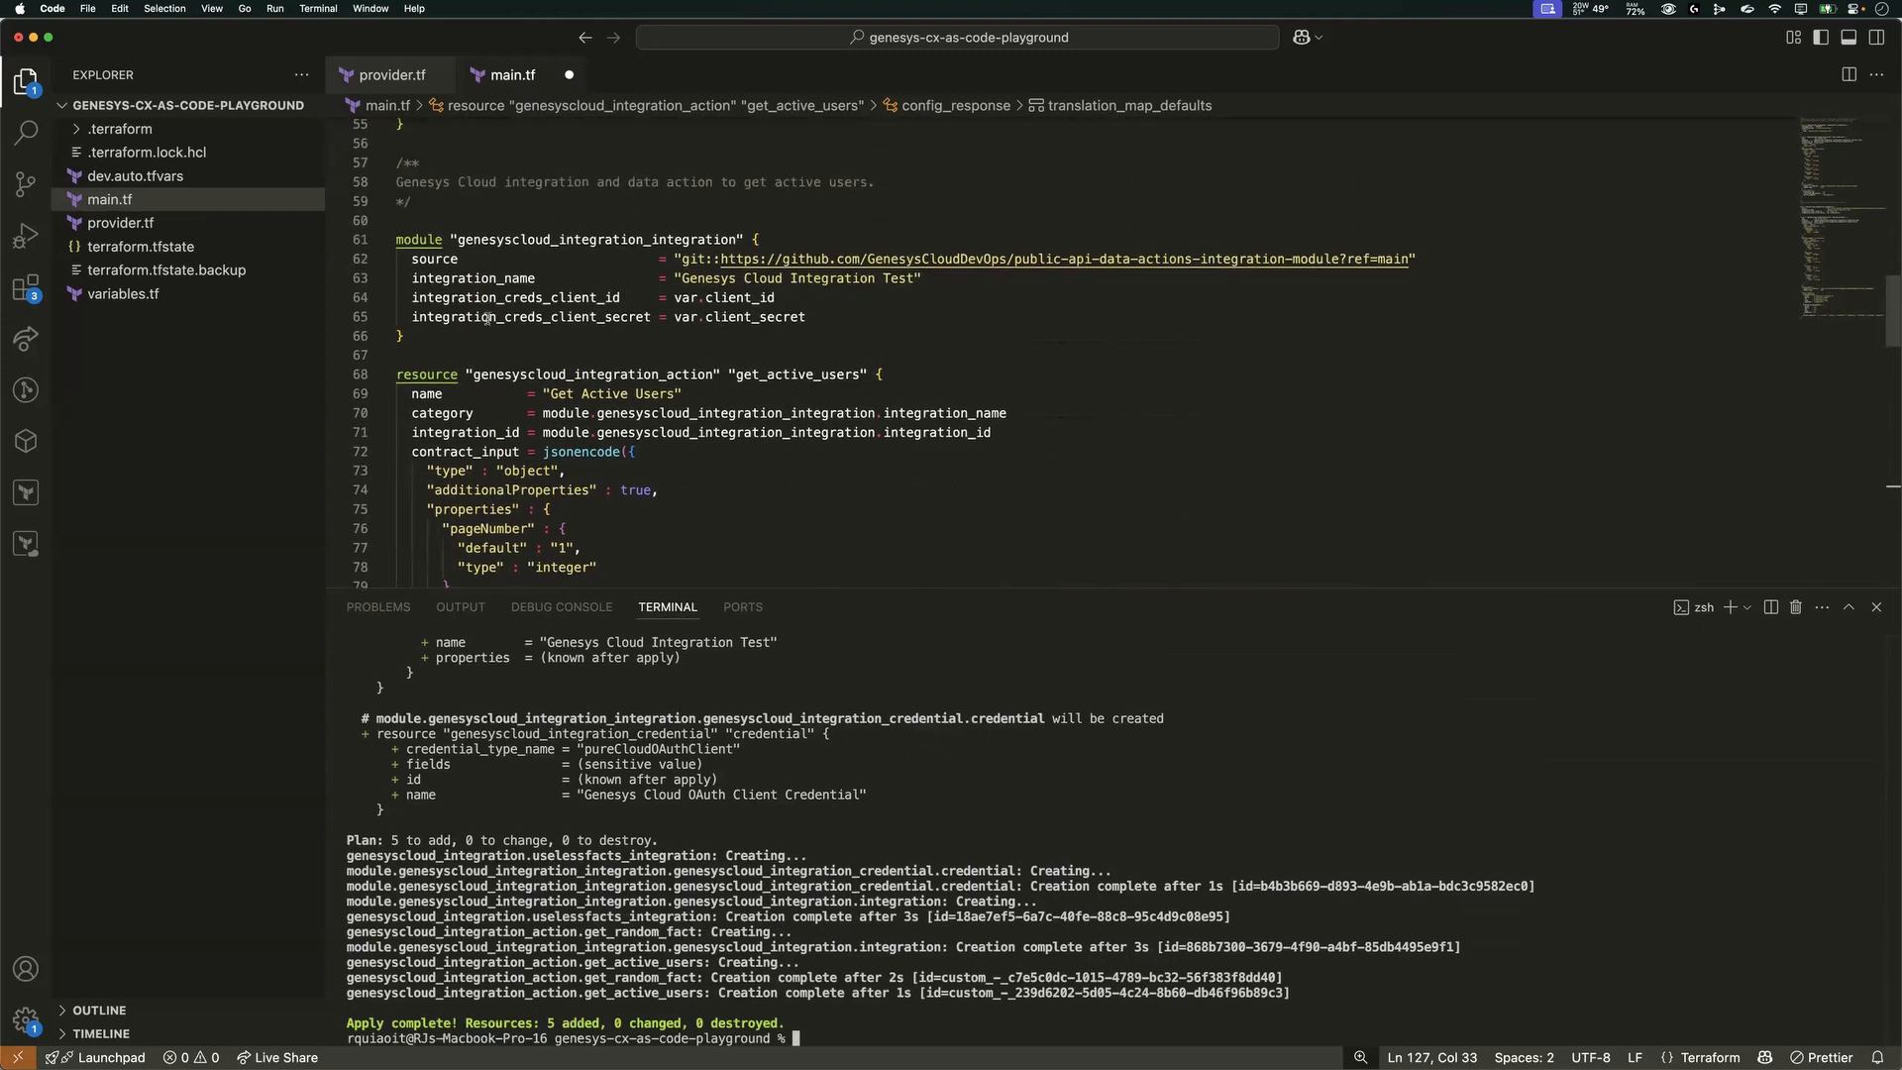
pyautogui.moveTo(436, 340); pyautogui.dragTo(397, 226)
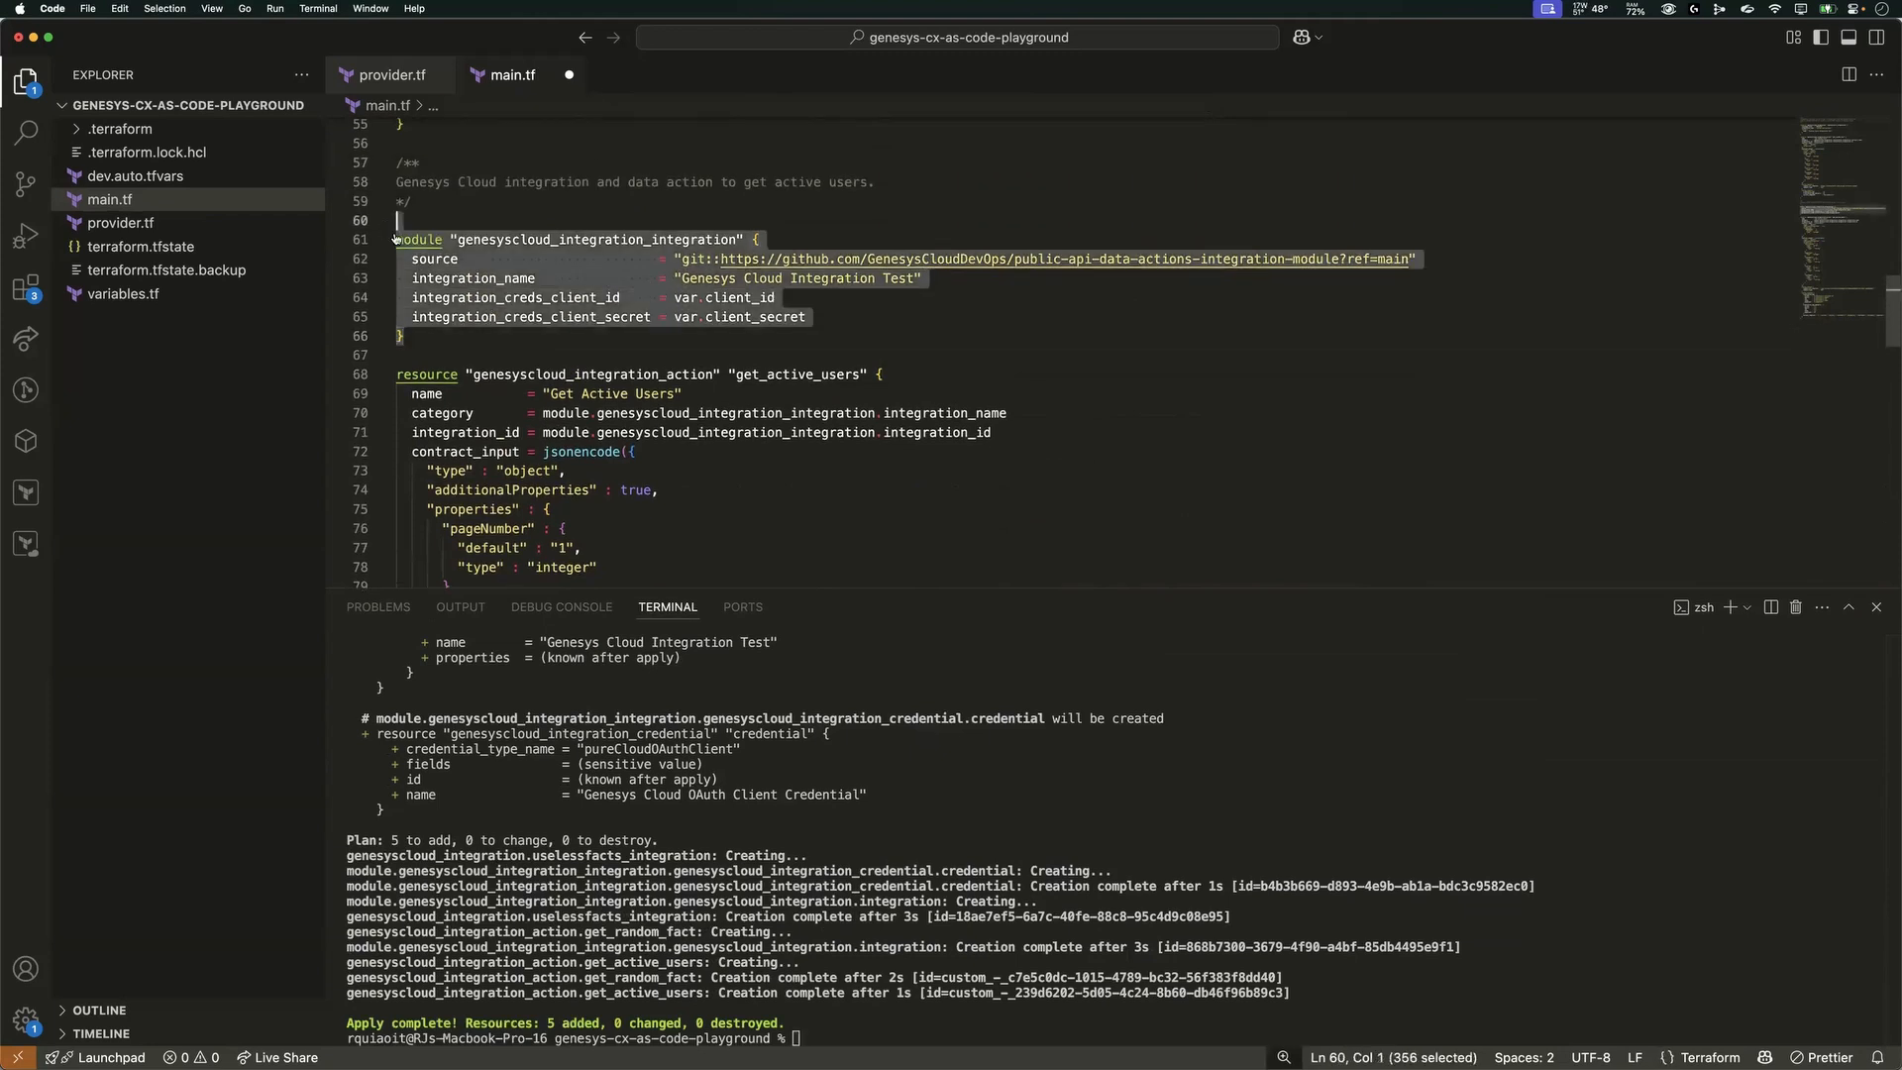
pyautogui.click(968, 335)
pyautogui.moveTo(438, 340); pyautogui.dragTo(401, 220)
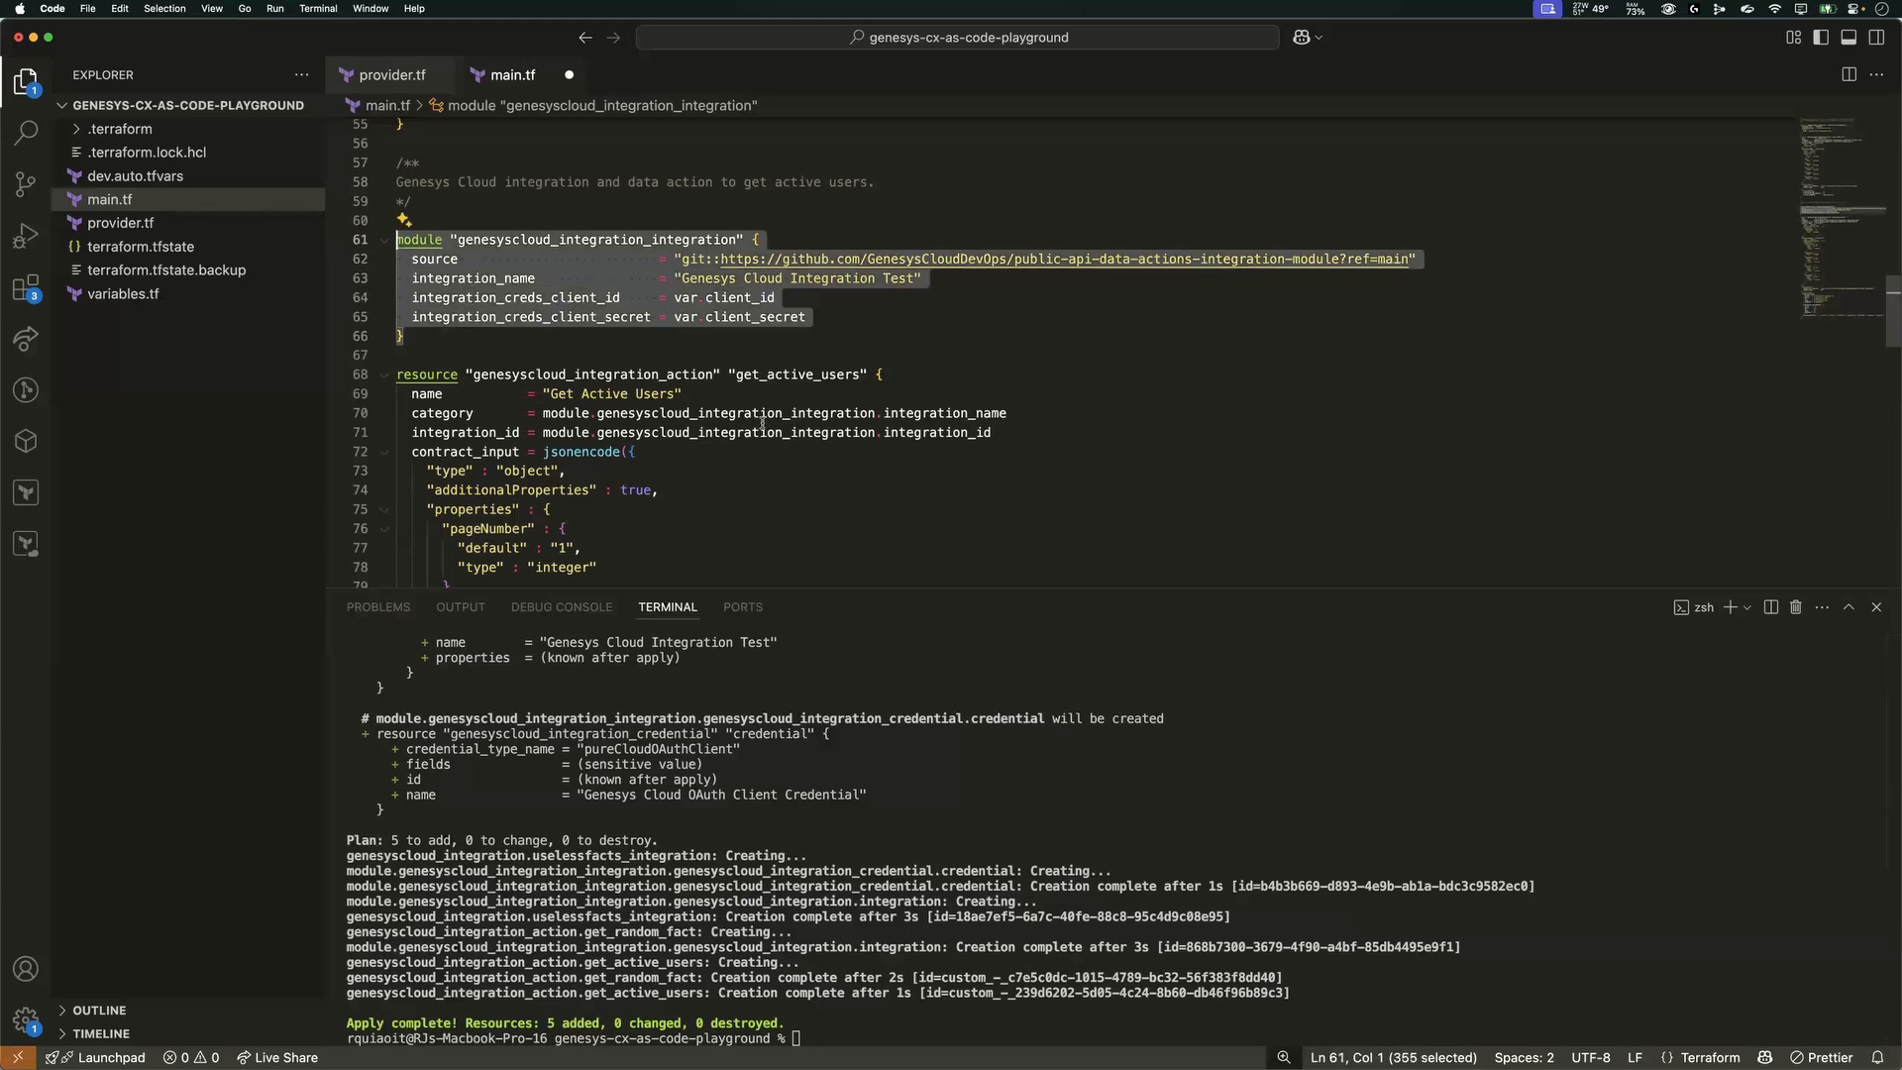
pyautogui.click(882, 393)
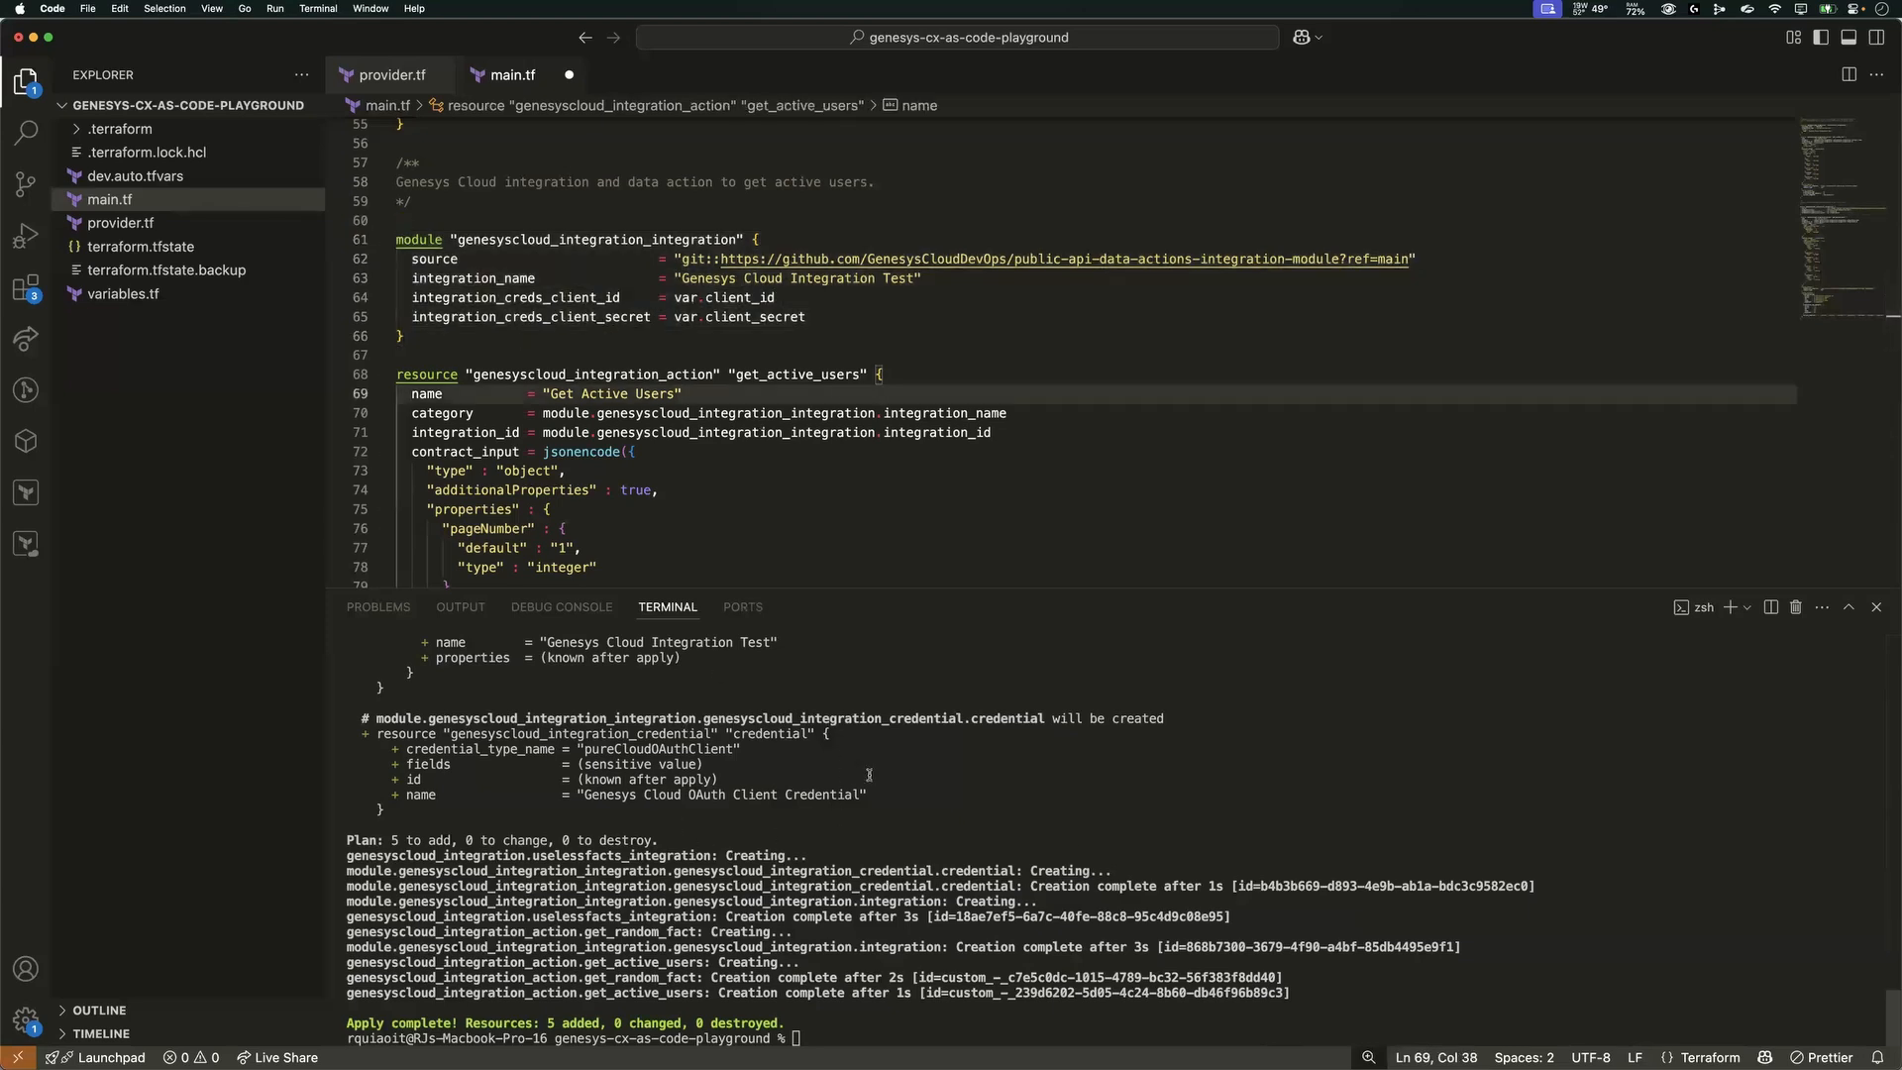
pyautogui.scroll(-10, 563, 391)
pyautogui.scroll(10, 634, 431)
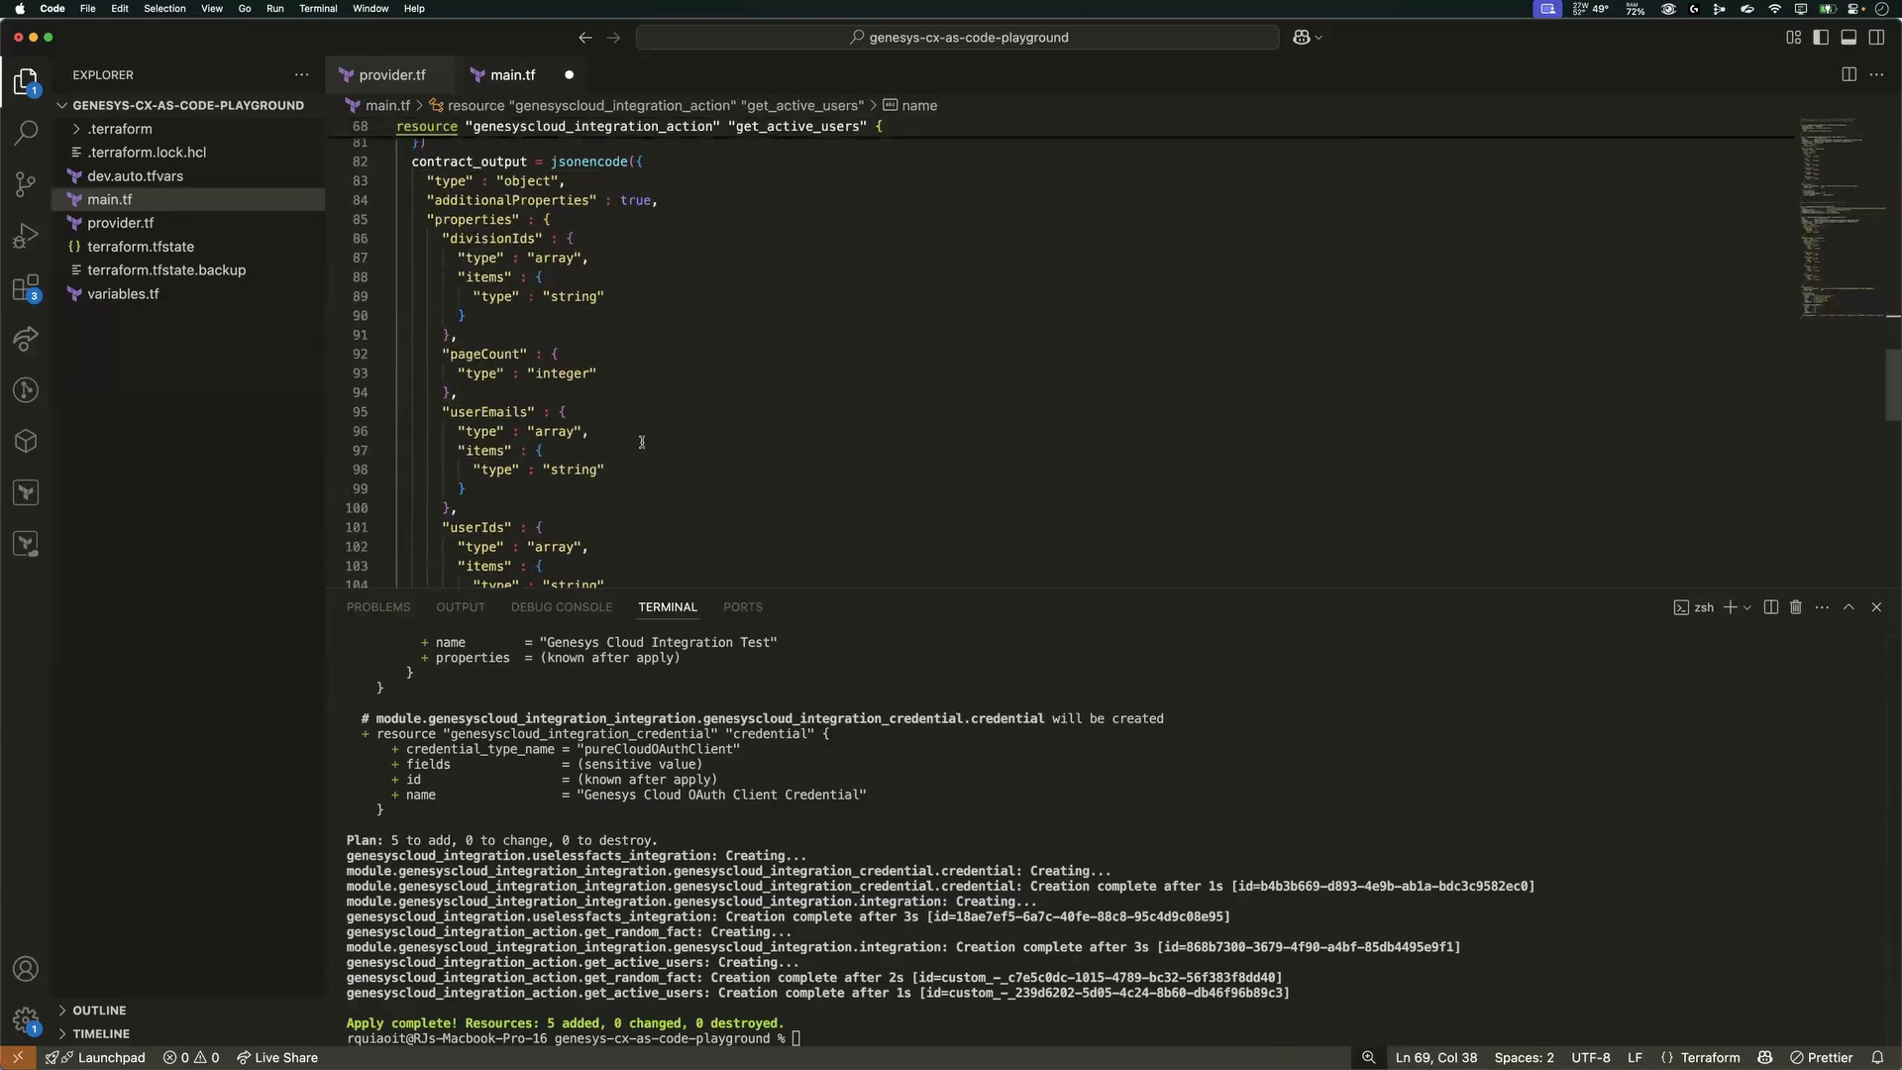
# - Review the get_active_users resource in main.tf, switch to Genesys Cloud in Chrome and open the integration Actions list
pyautogui.scroll(-8, 645, 439)
pyautogui.scroll(12, 646, 439)
pyautogui.scroll(-10, 645, 440)
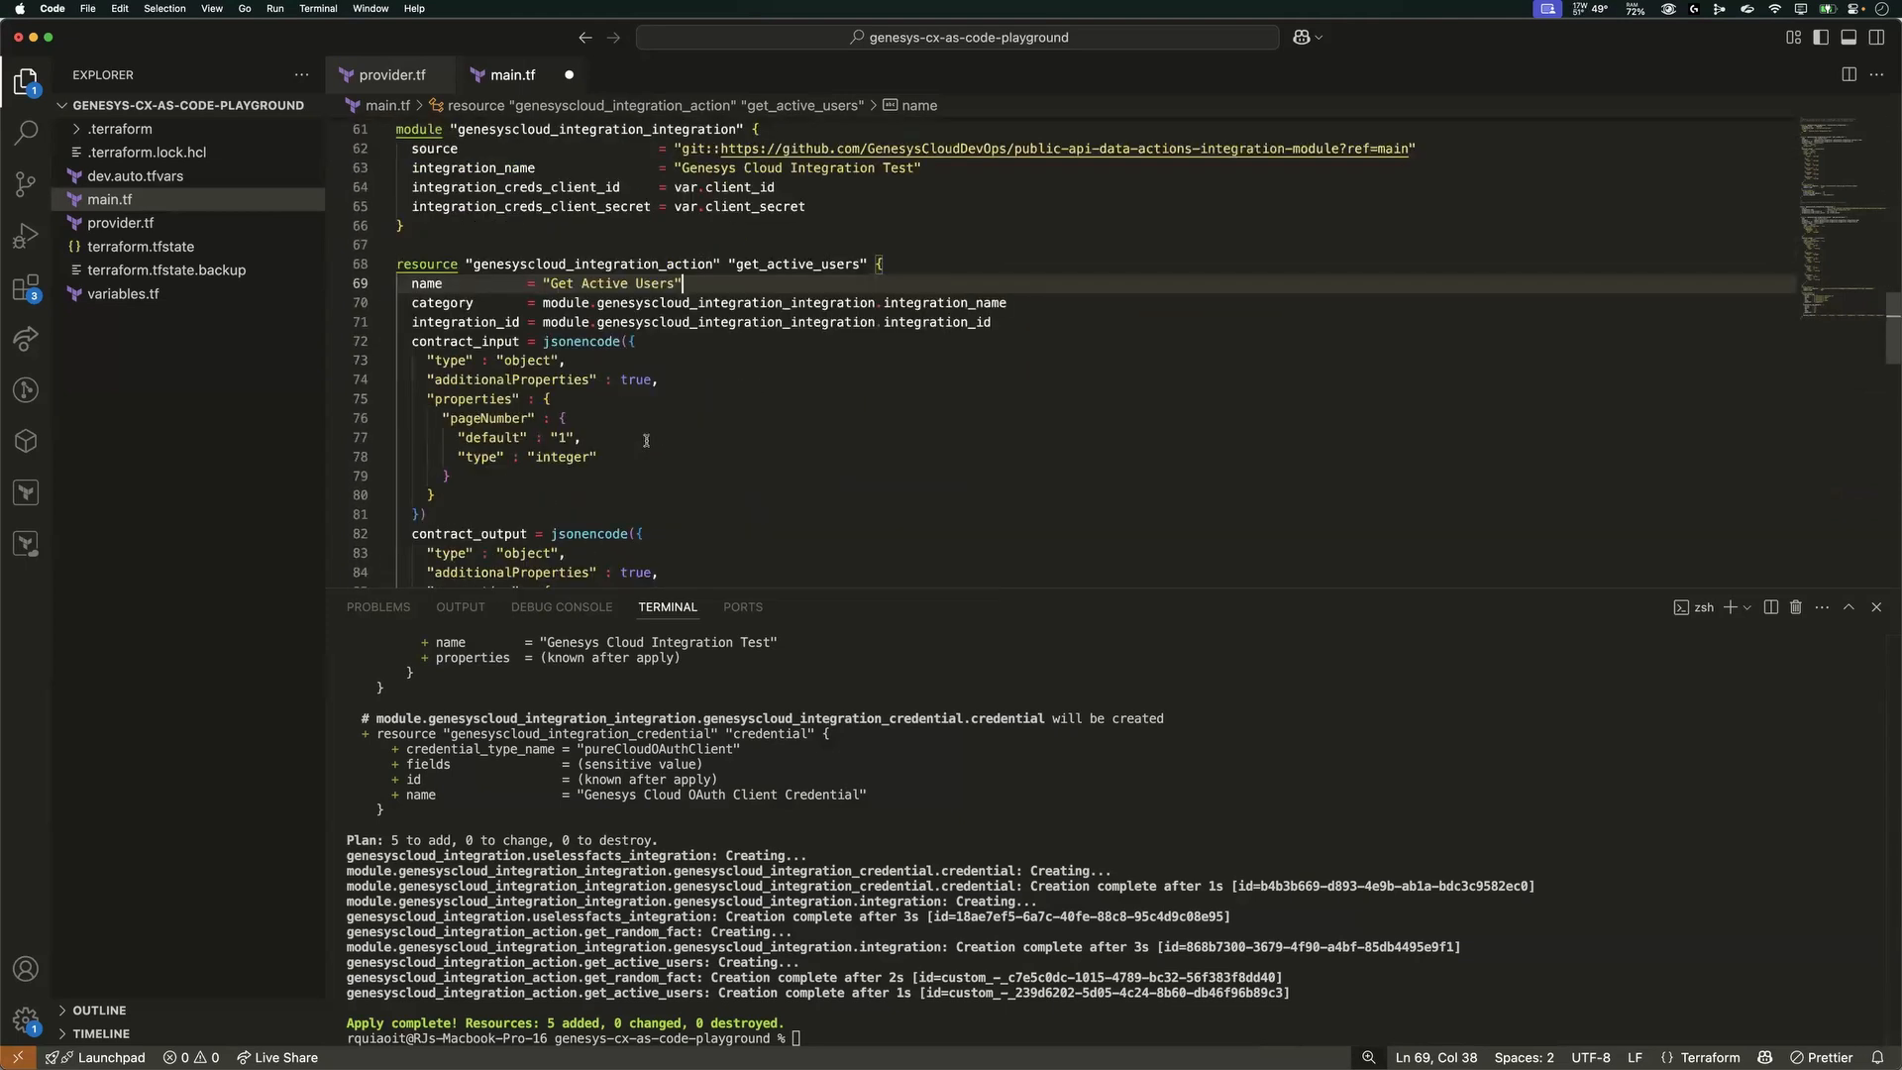
pyautogui.hotkey('ctrl', 'Up')
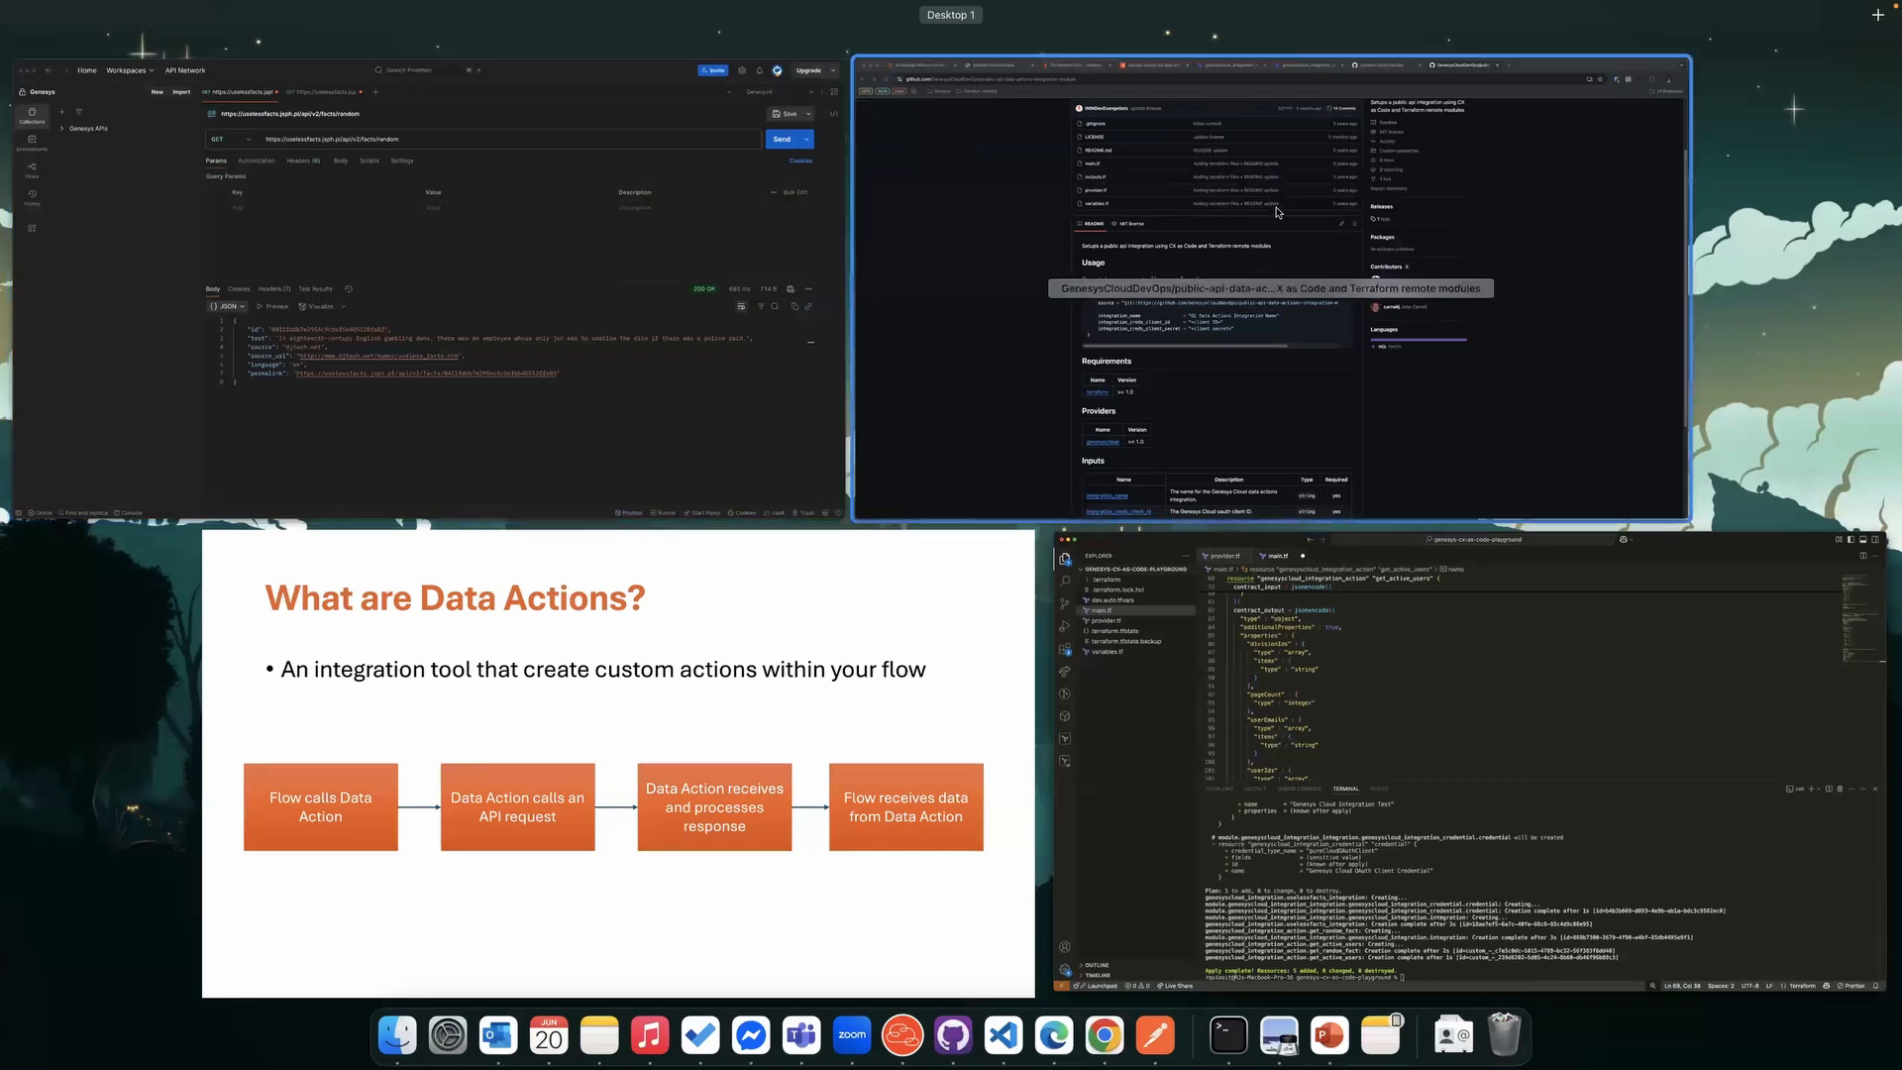
pyautogui.click(500, 40)
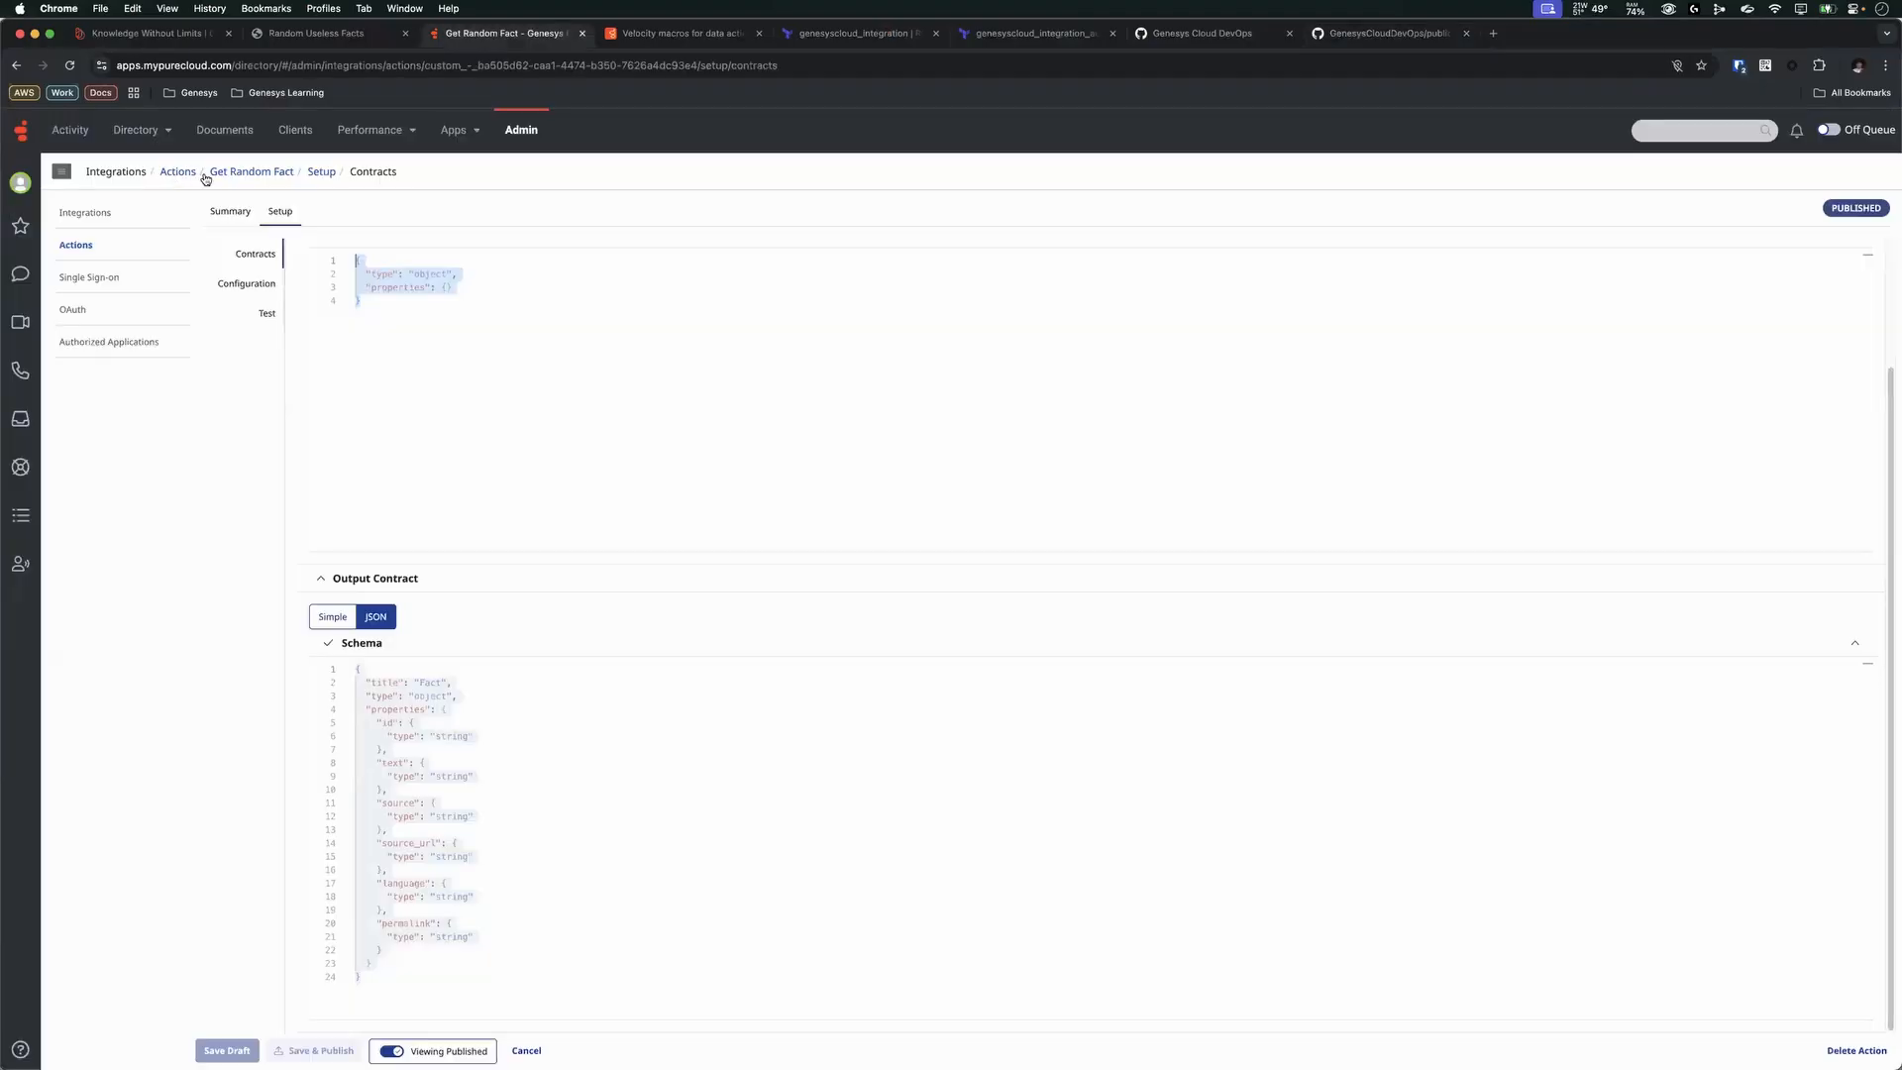
pyautogui.click(76, 245)
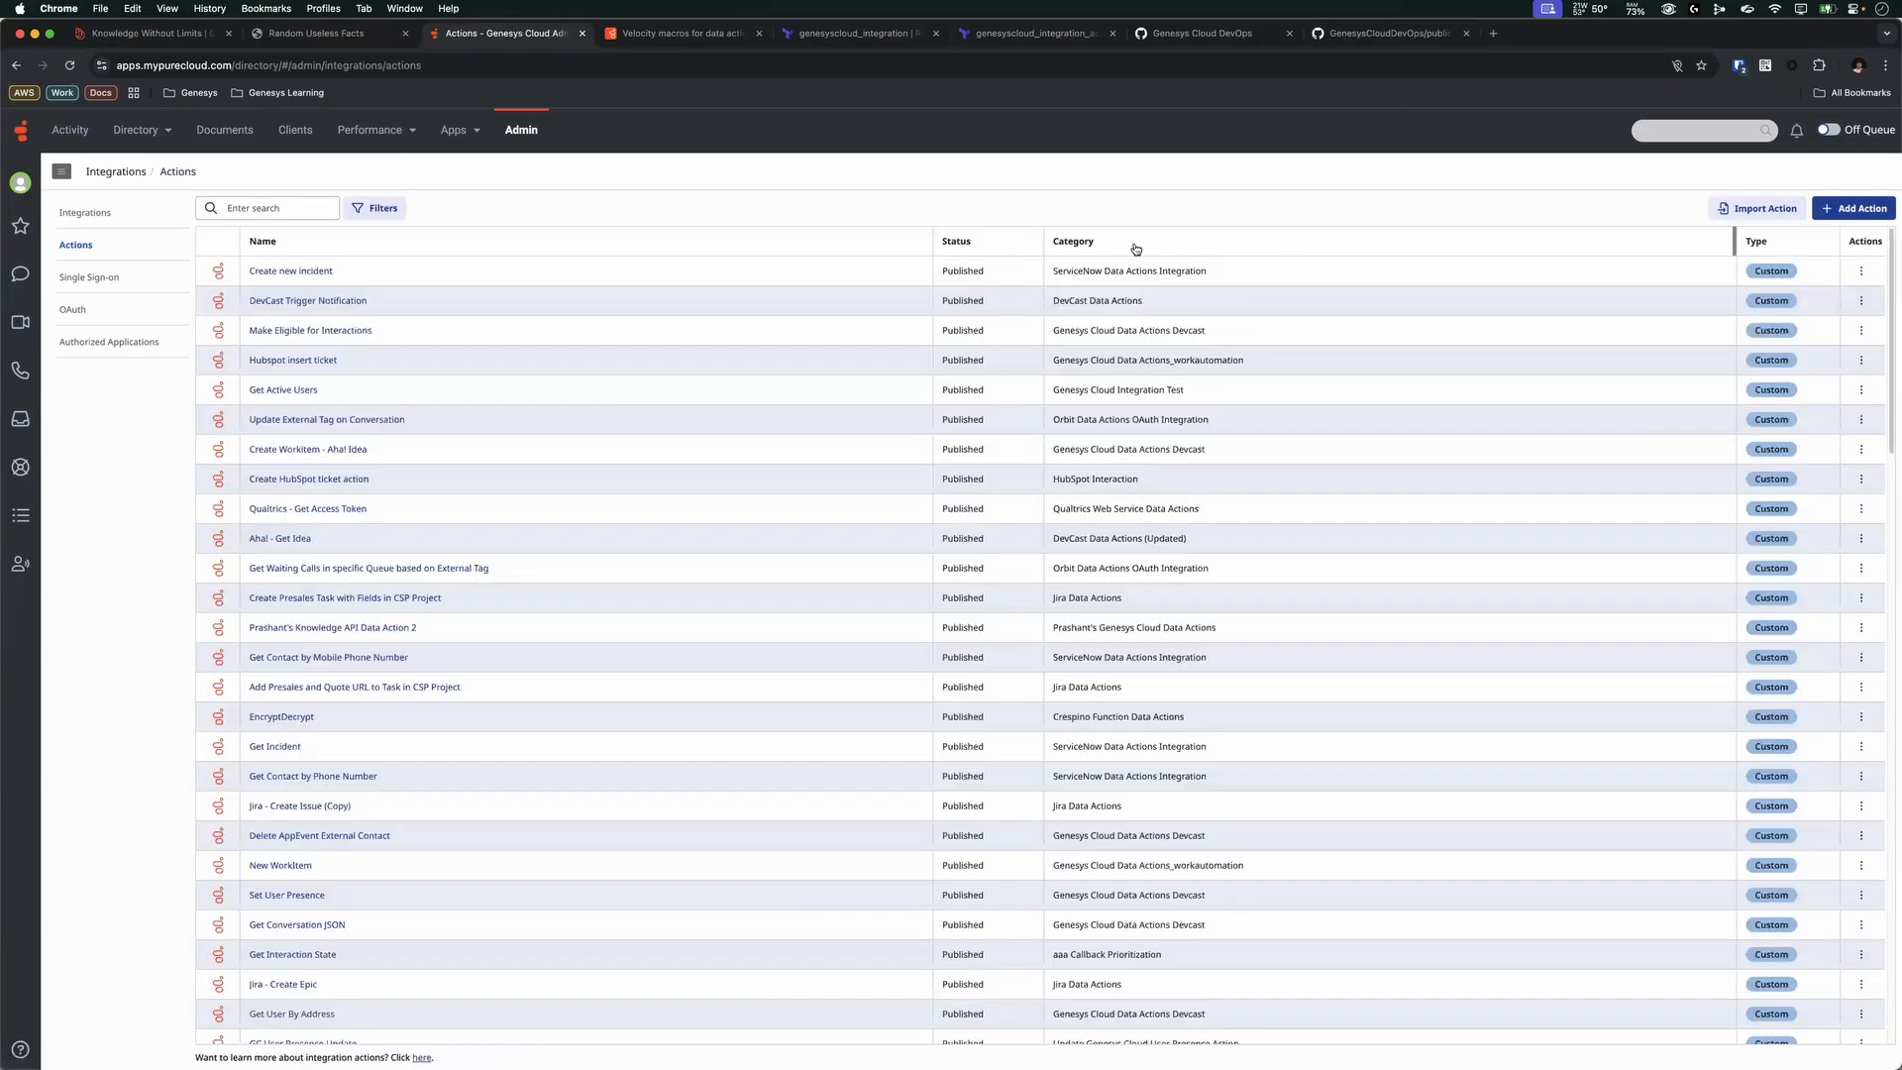
# - Sort the actions by category and open the custom Get Active Users action belonging to Genesys Cloud Integration Test
pyautogui.click(1134, 248)
pyautogui.scroll(-5, 1279, 500)
pyautogui.scroll(-10, 1279, 499)
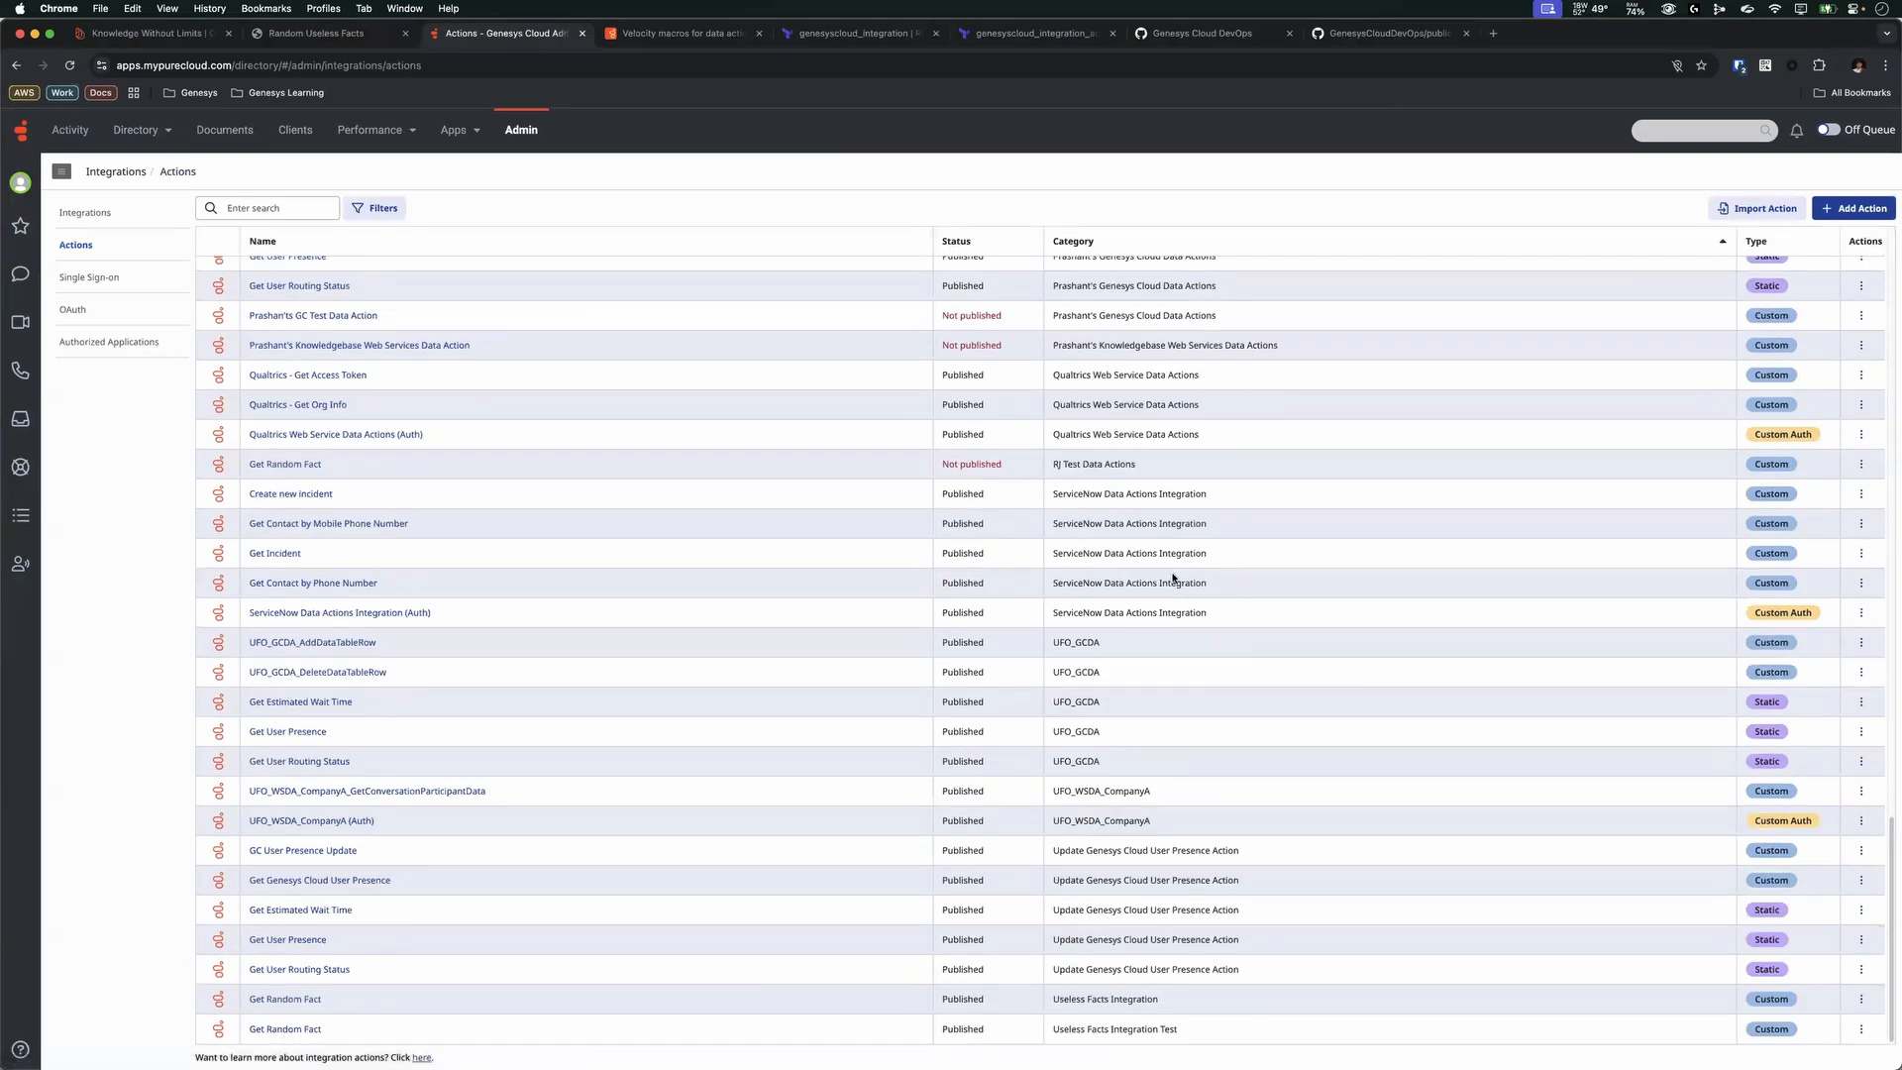
pyautogui.scroll(8, 1172, 577)
pyautogui.scroll(5, 1172, 572)
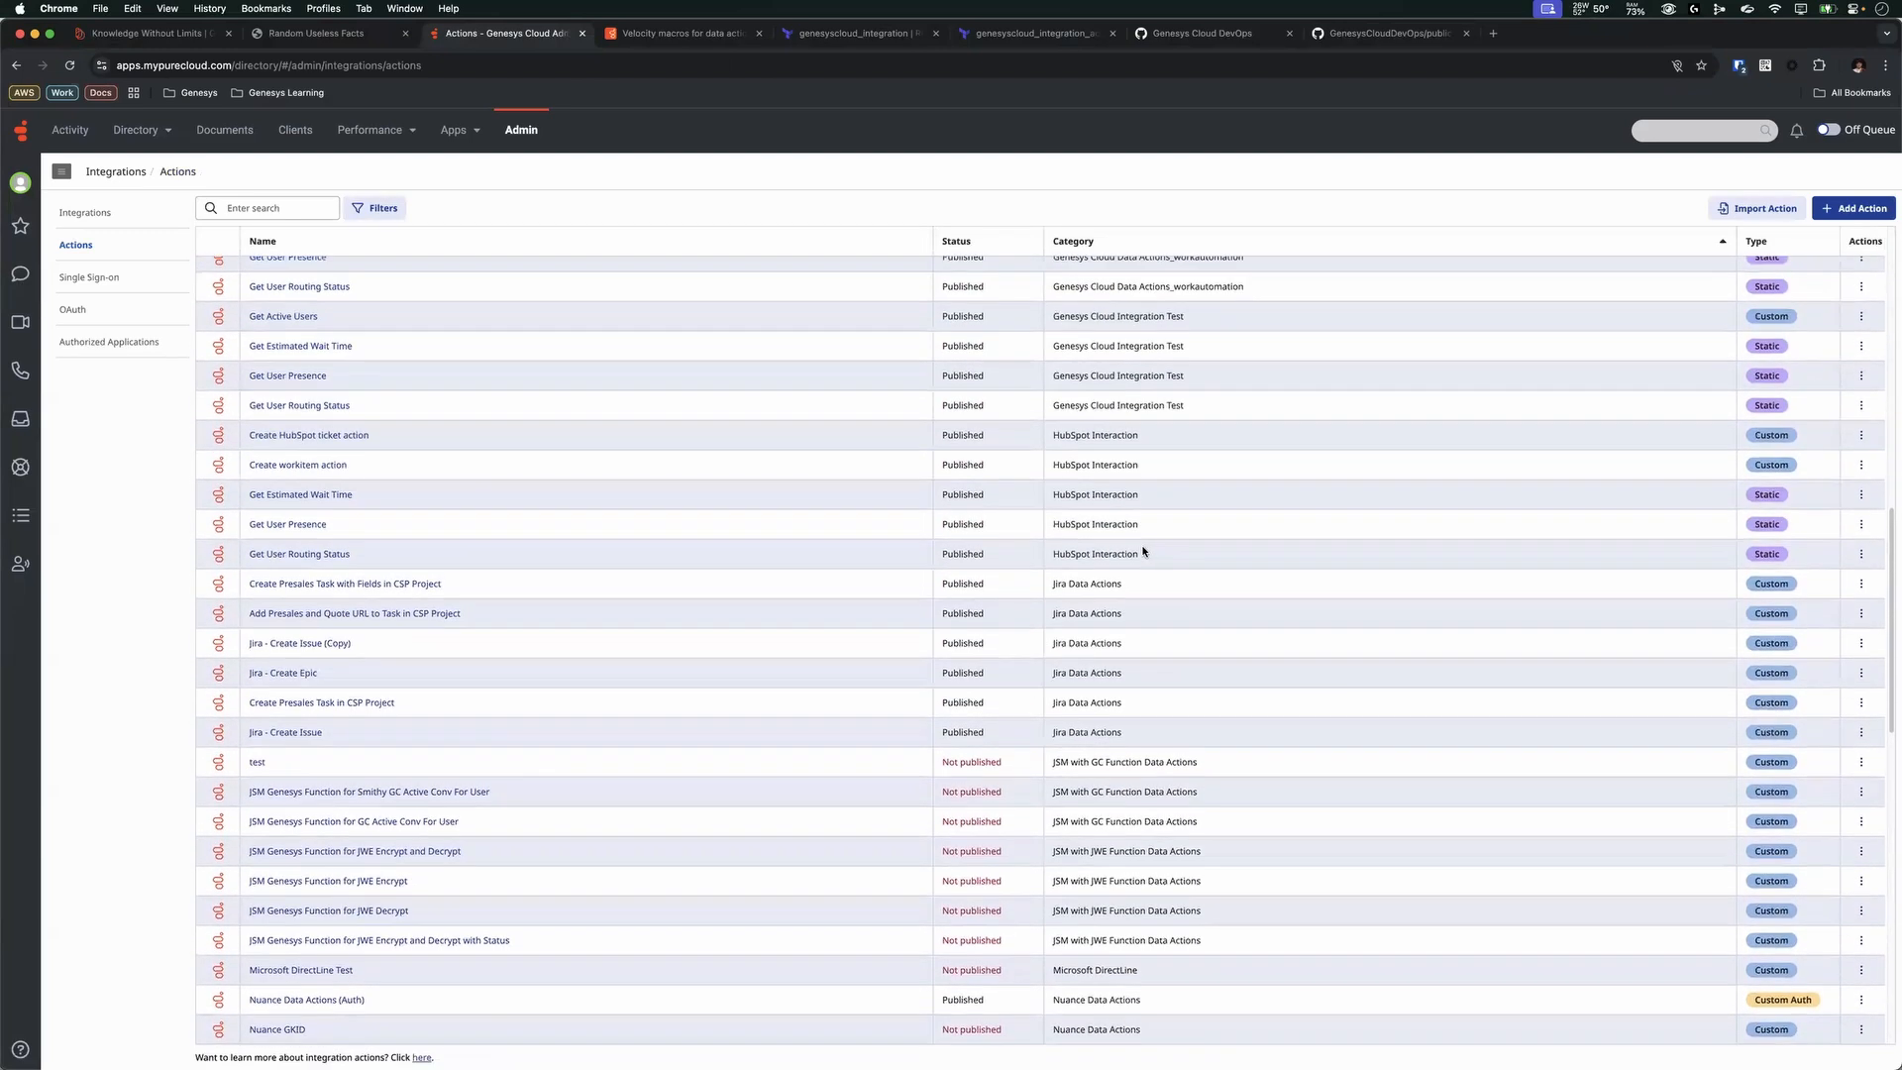
pyautogui.scroll(1, 693, 417)
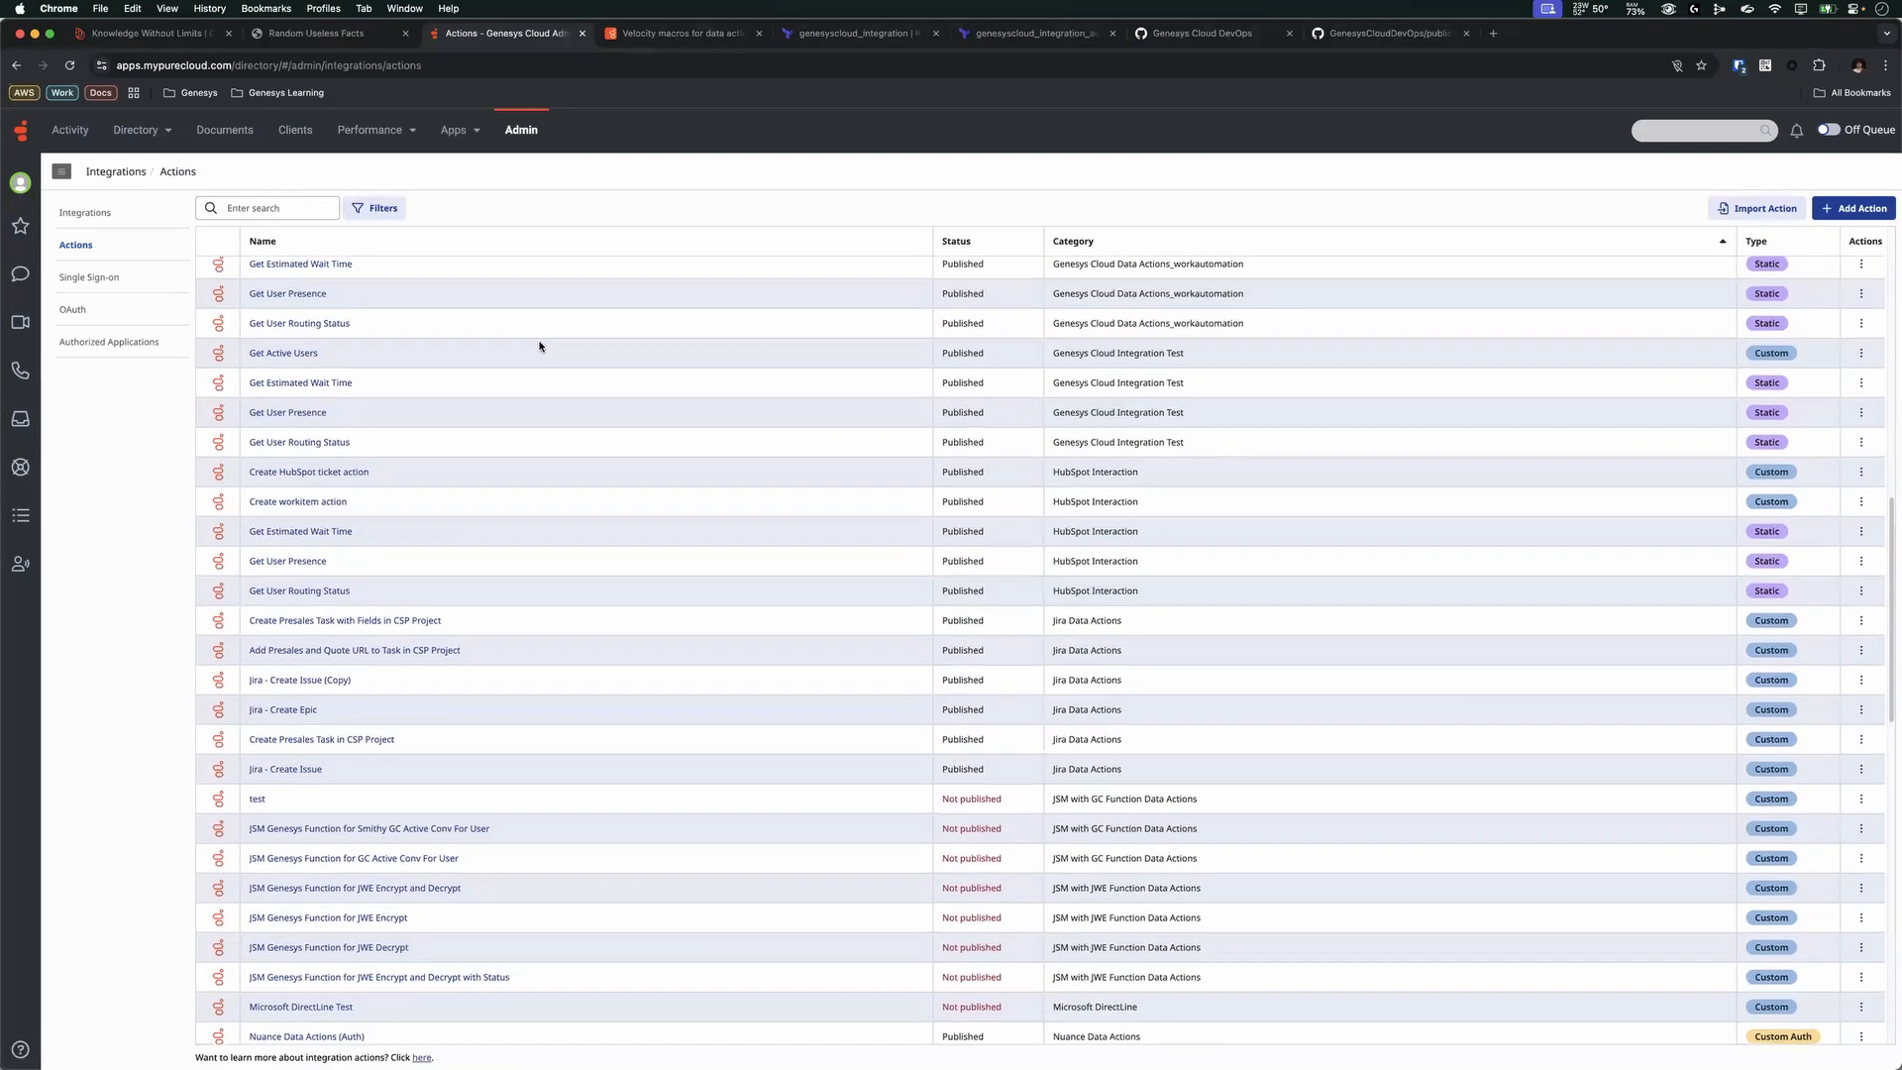
pyautogui.click(290, 352)
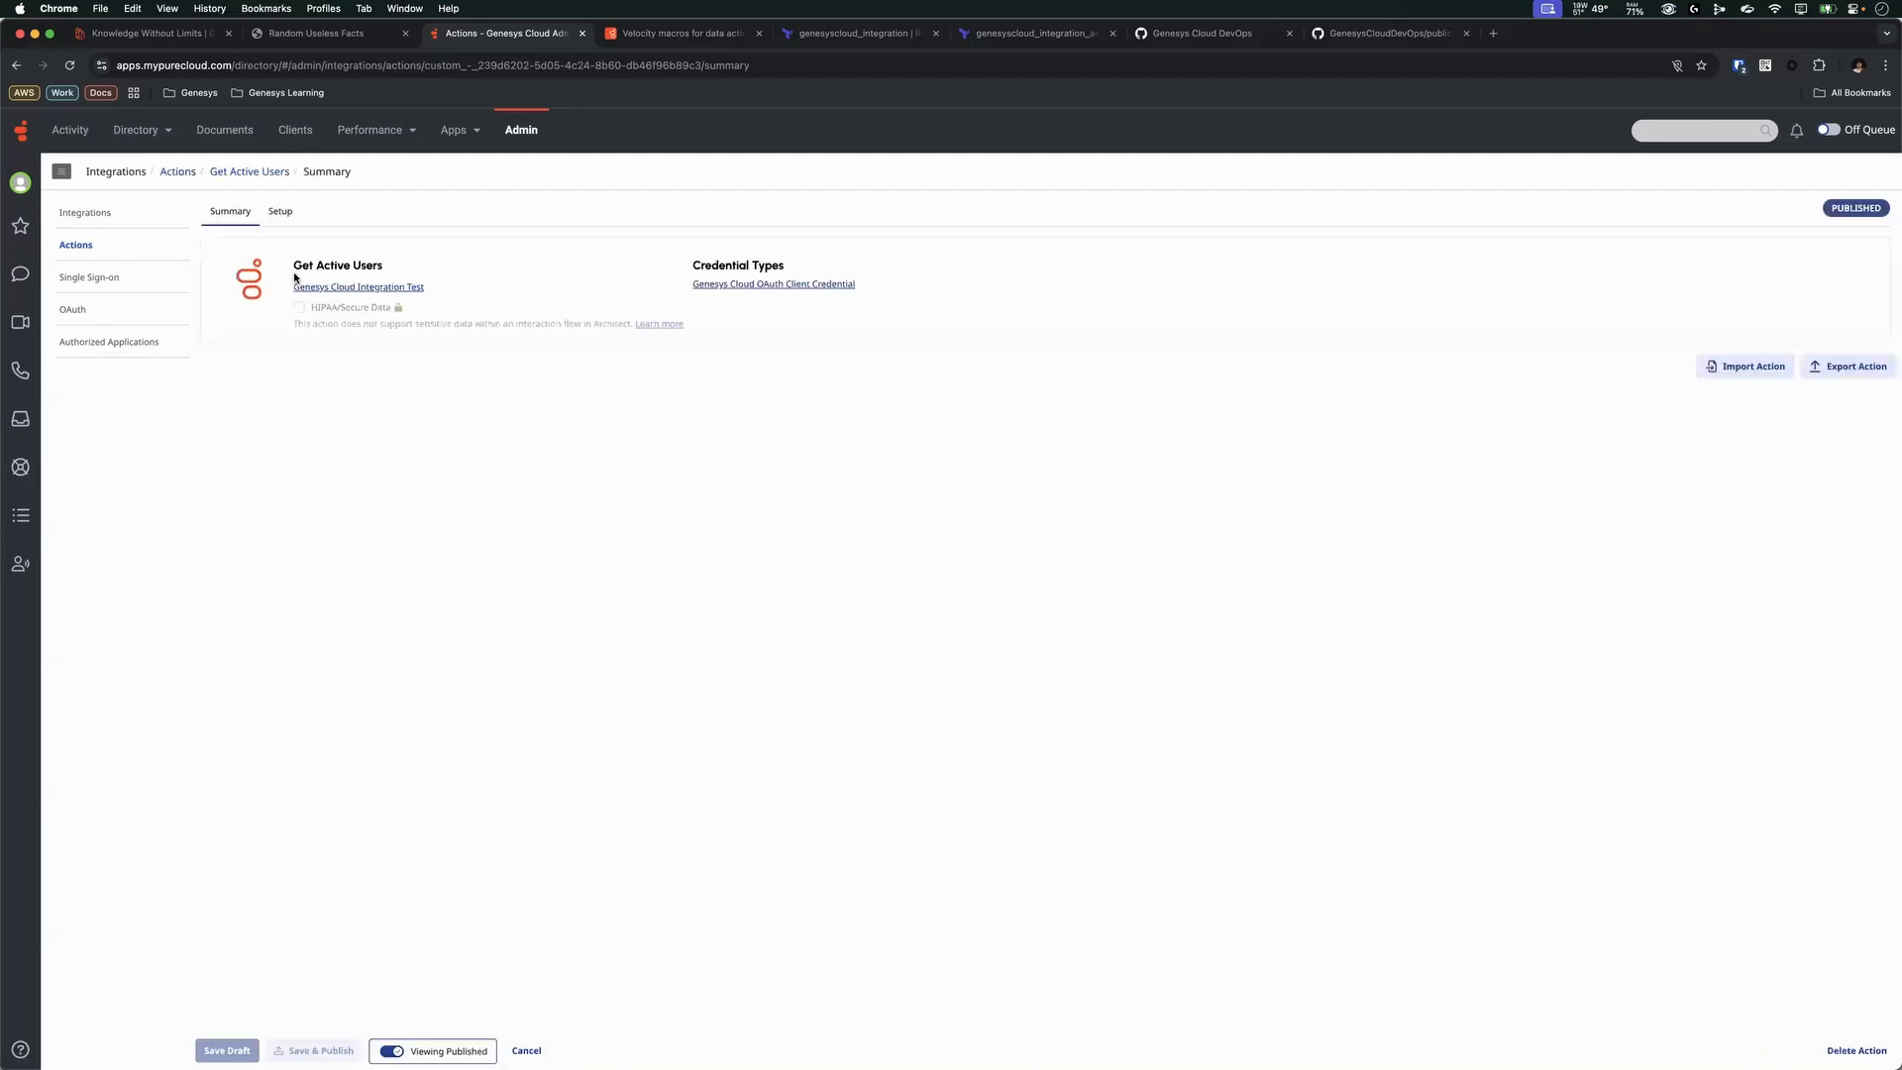
# - Examine the input and output contracts of the Get Active Users action and open its request and response configuration
pyautogui.click(280, 211)
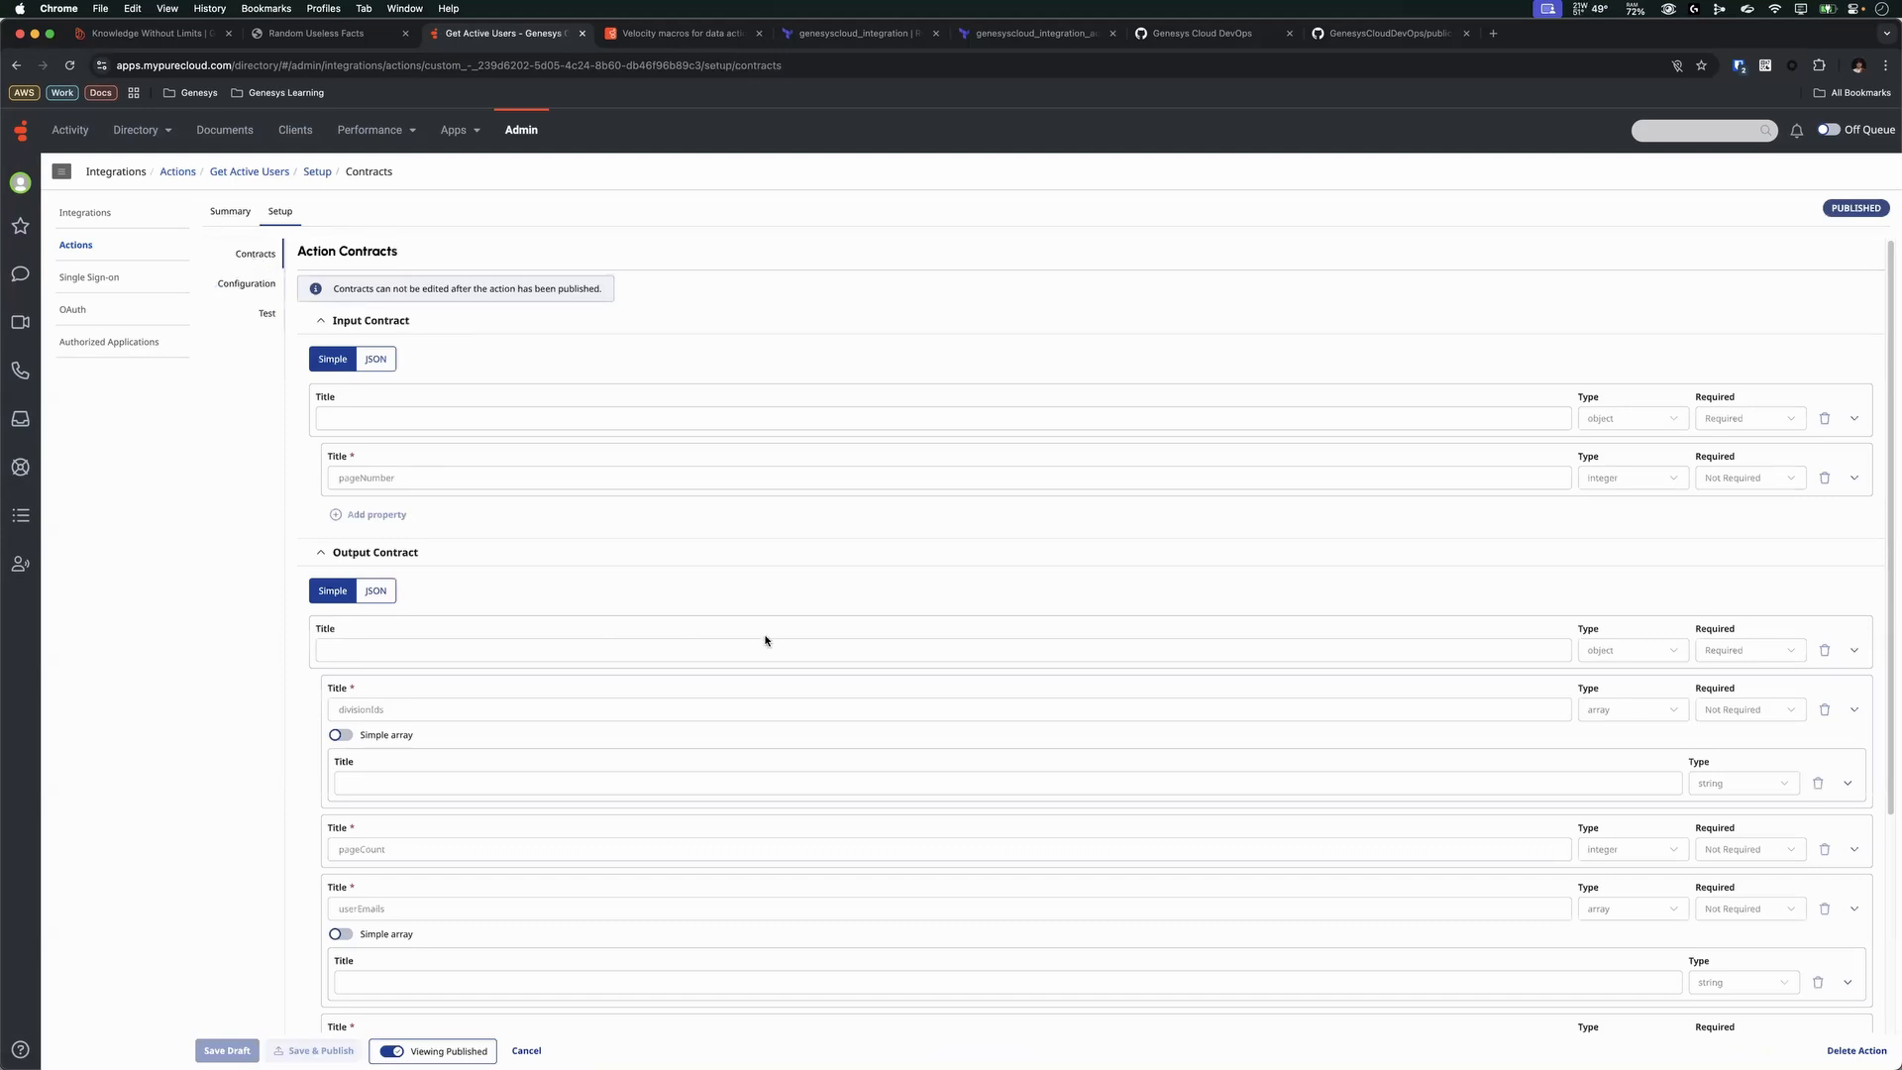
pyautogui.scroll(-2, 807, 467)
pyautogui.scroll(1, 901, 436)
pyautogui.scroll(1, 900, 436)
pyautogui.click(233, 283)
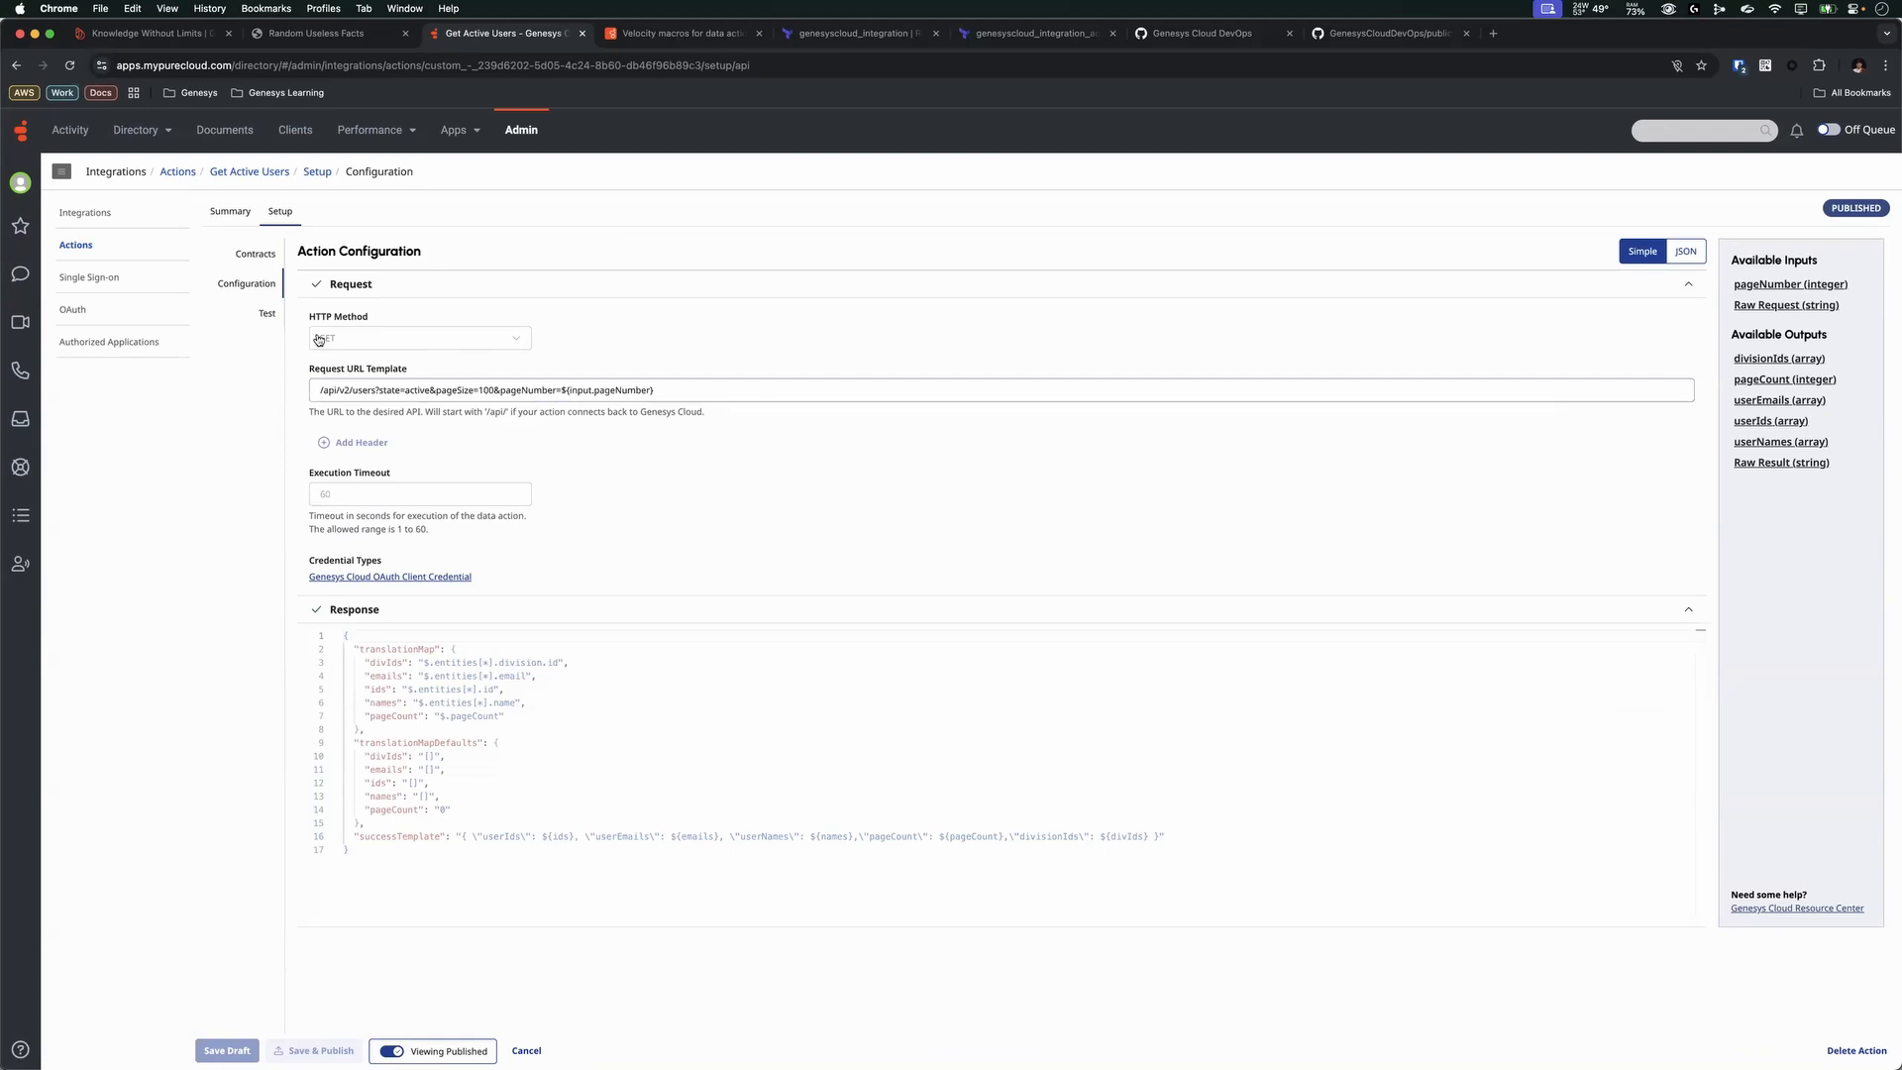
# - Test the Get Active Users action with pageNumber set to 1 and flattened output
pyautogui.click(267, 313)
pyautogui.click(417, 358)
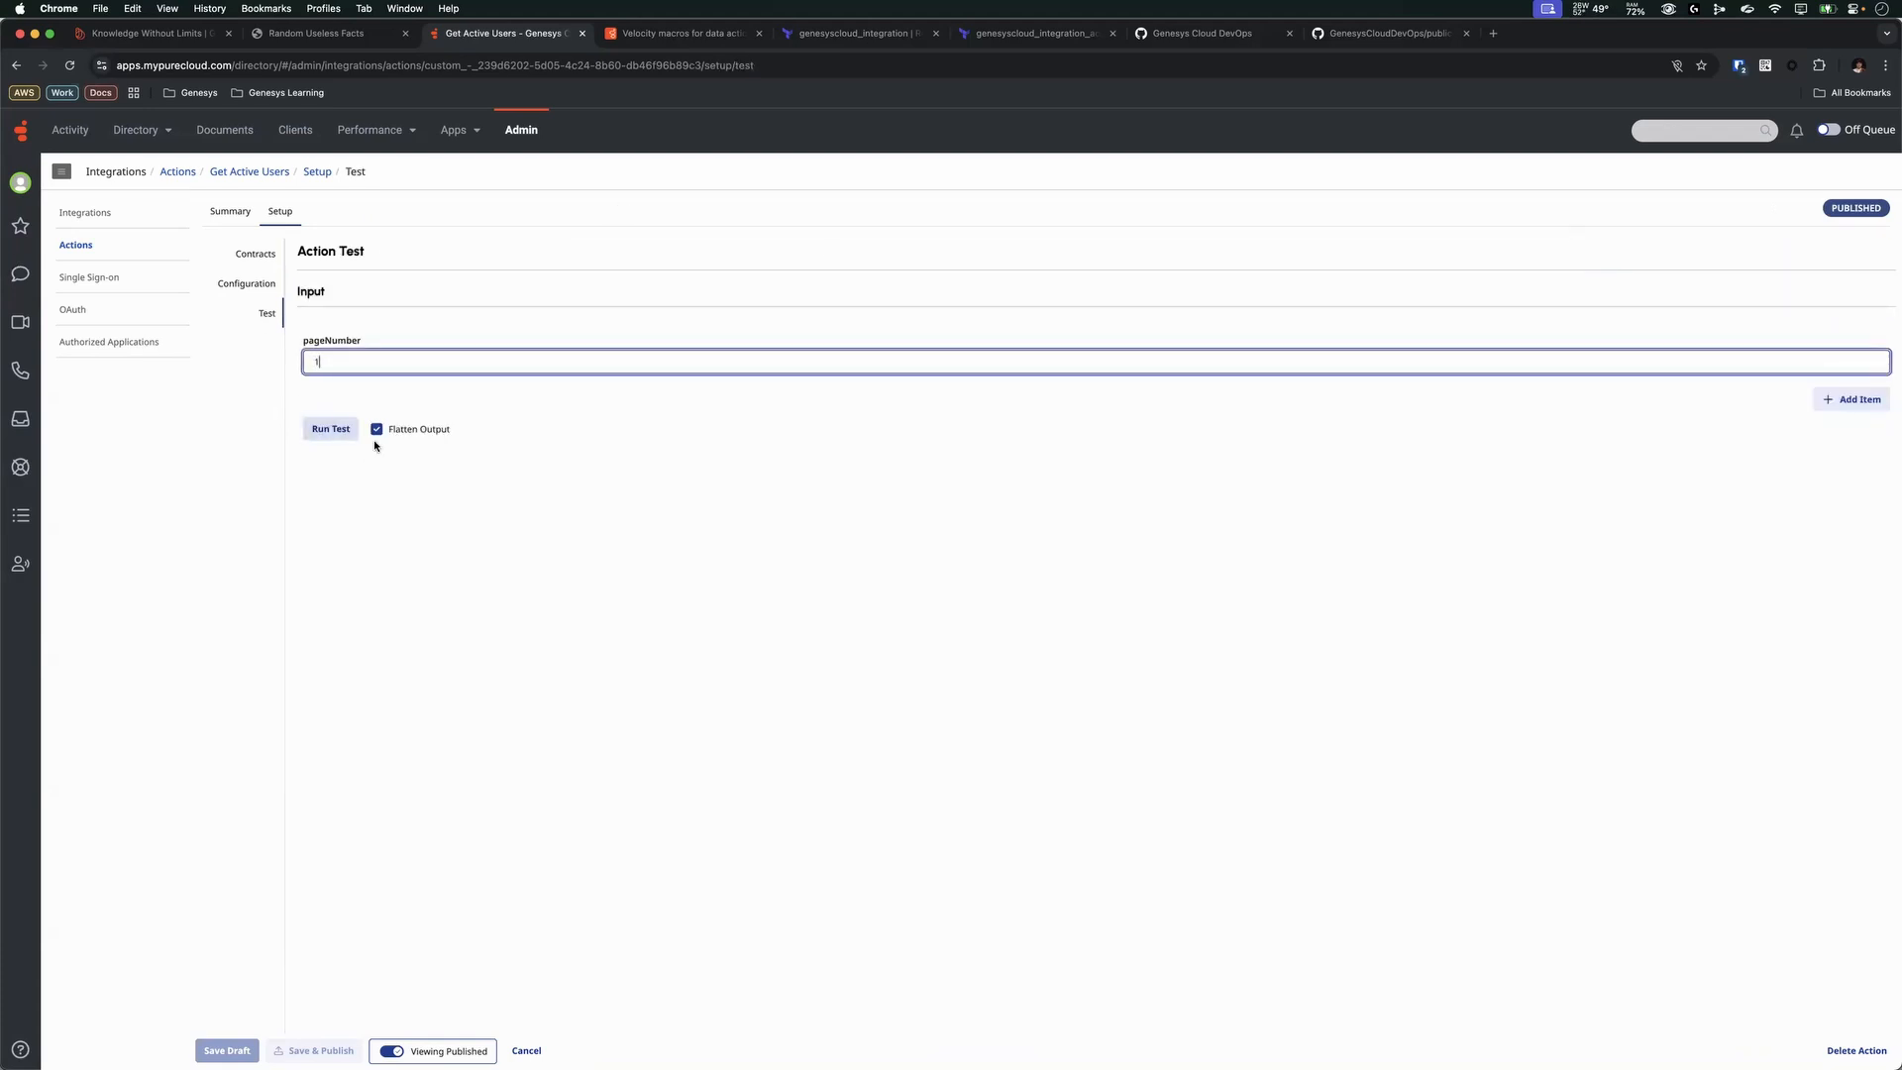
pyautogui.click(318, 429)
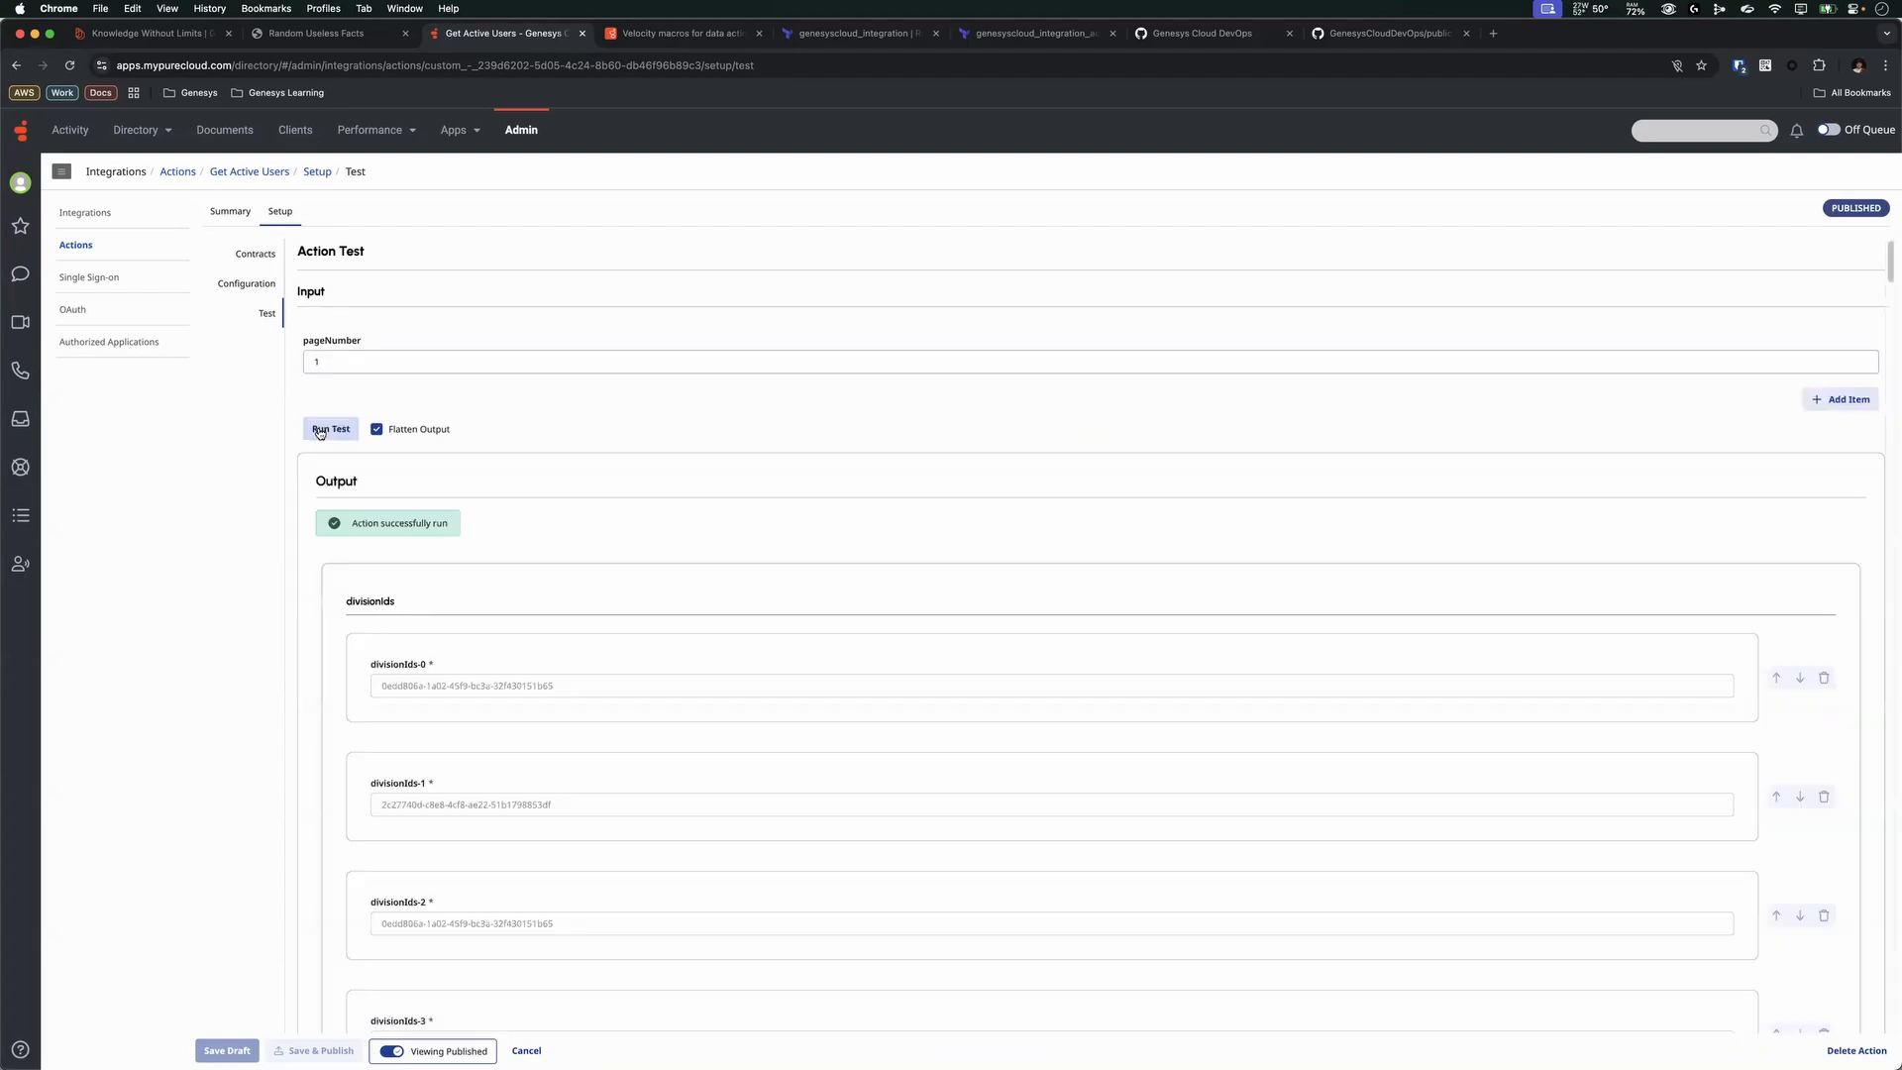
# - Look through the test output from the divisionIds entries down to the userIds entries
pyautogui.scroll(-6, 628, 591)
pyautogui.scroll(5, 433, 526)
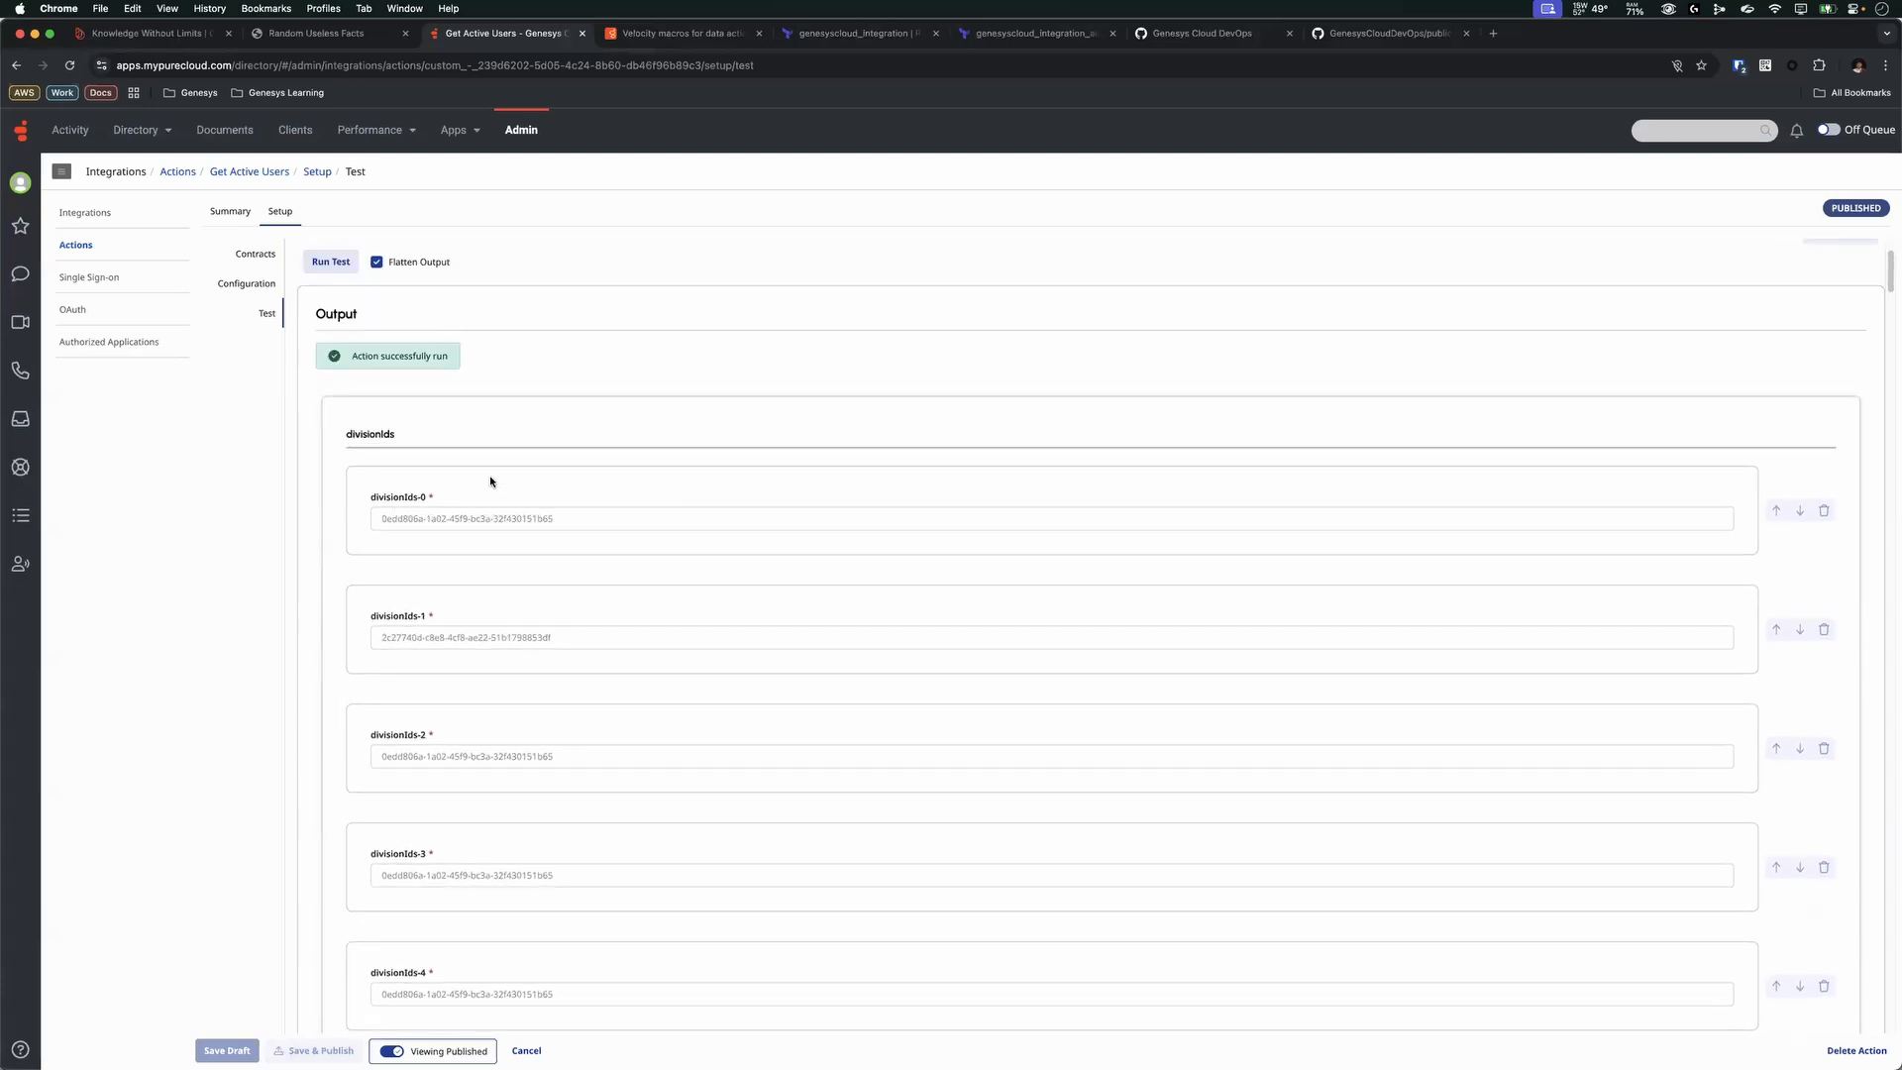
pyautogui.scroll(-20, 490, 482)
pyautogui.scroll(10, 411, 649)
pyautogui.scroll(-20, 593, 653)
pyautogui.scroll(-10, 654, 649)
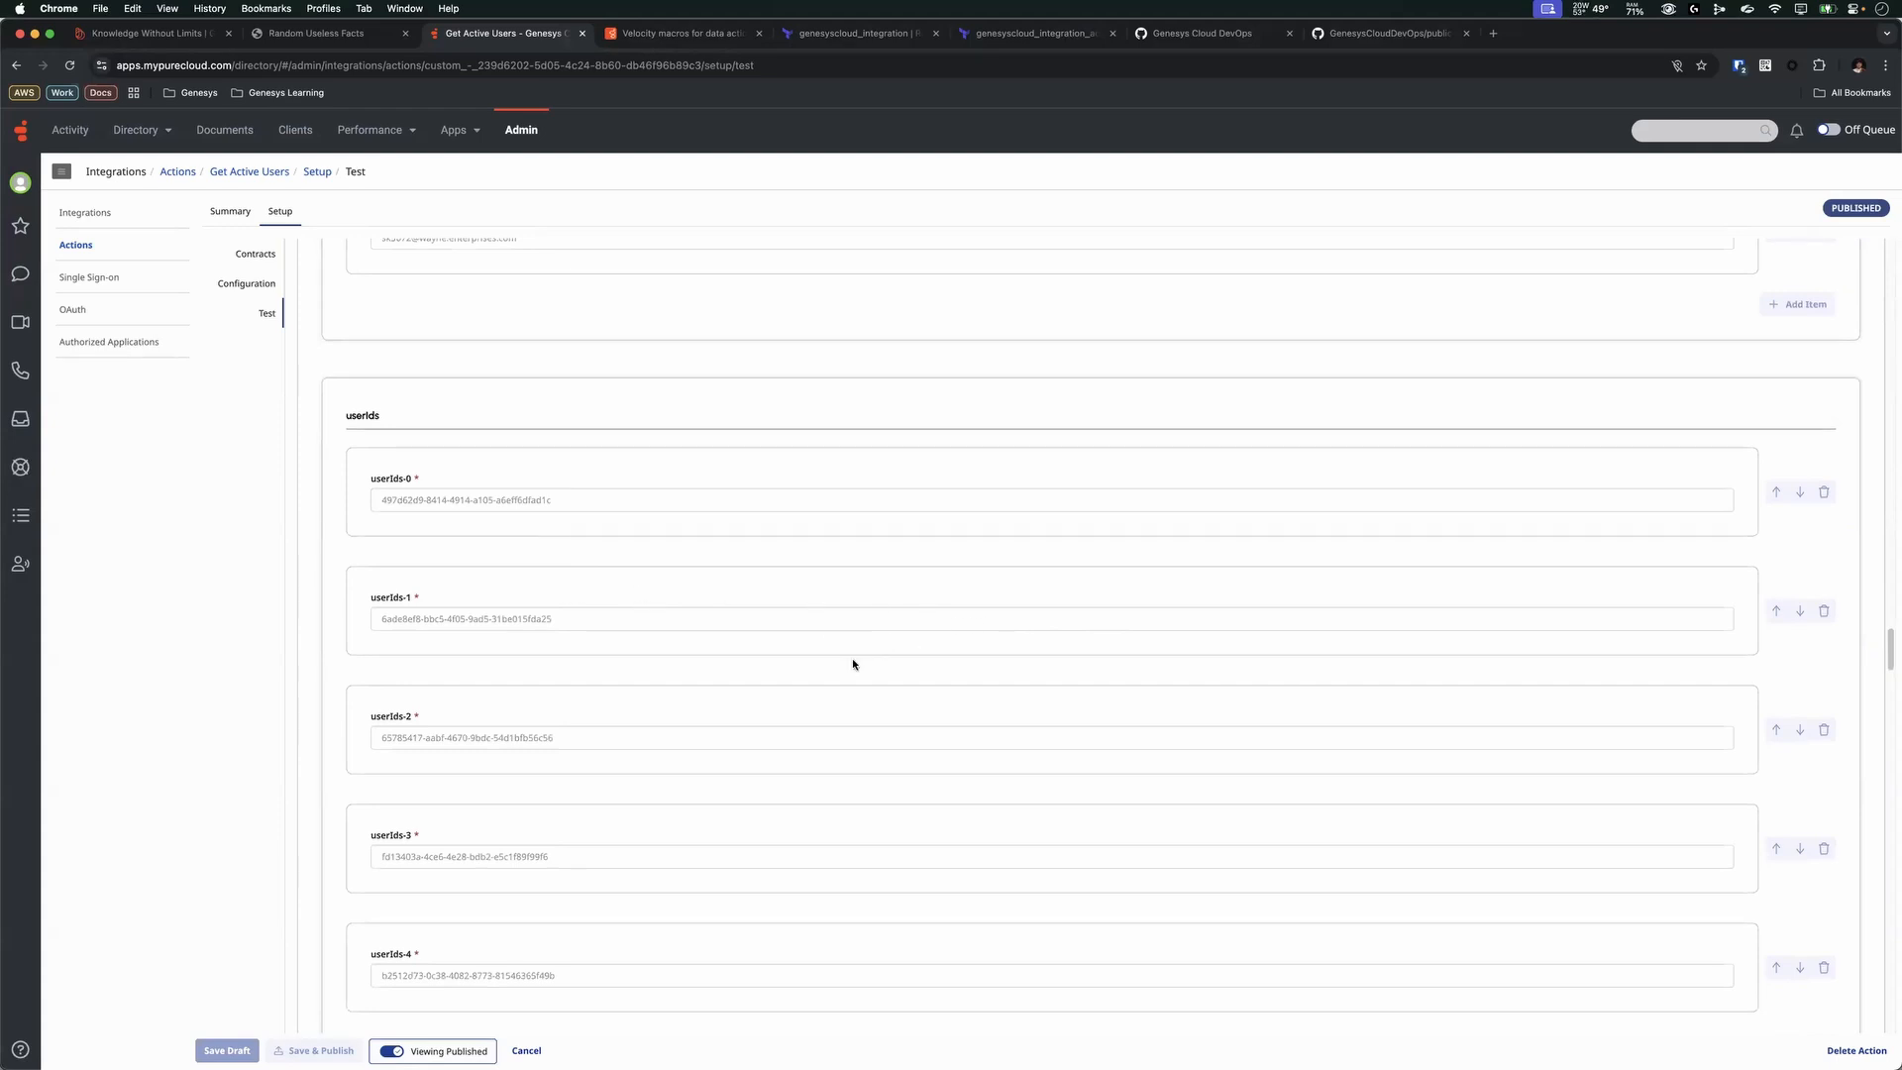
# - Switch to the PowerPoint slide show and return to its "Creating Data Actions in Genesys Cloud and CX as Code" title slide
pyautogui.hotkey('ctrl', 'Up')
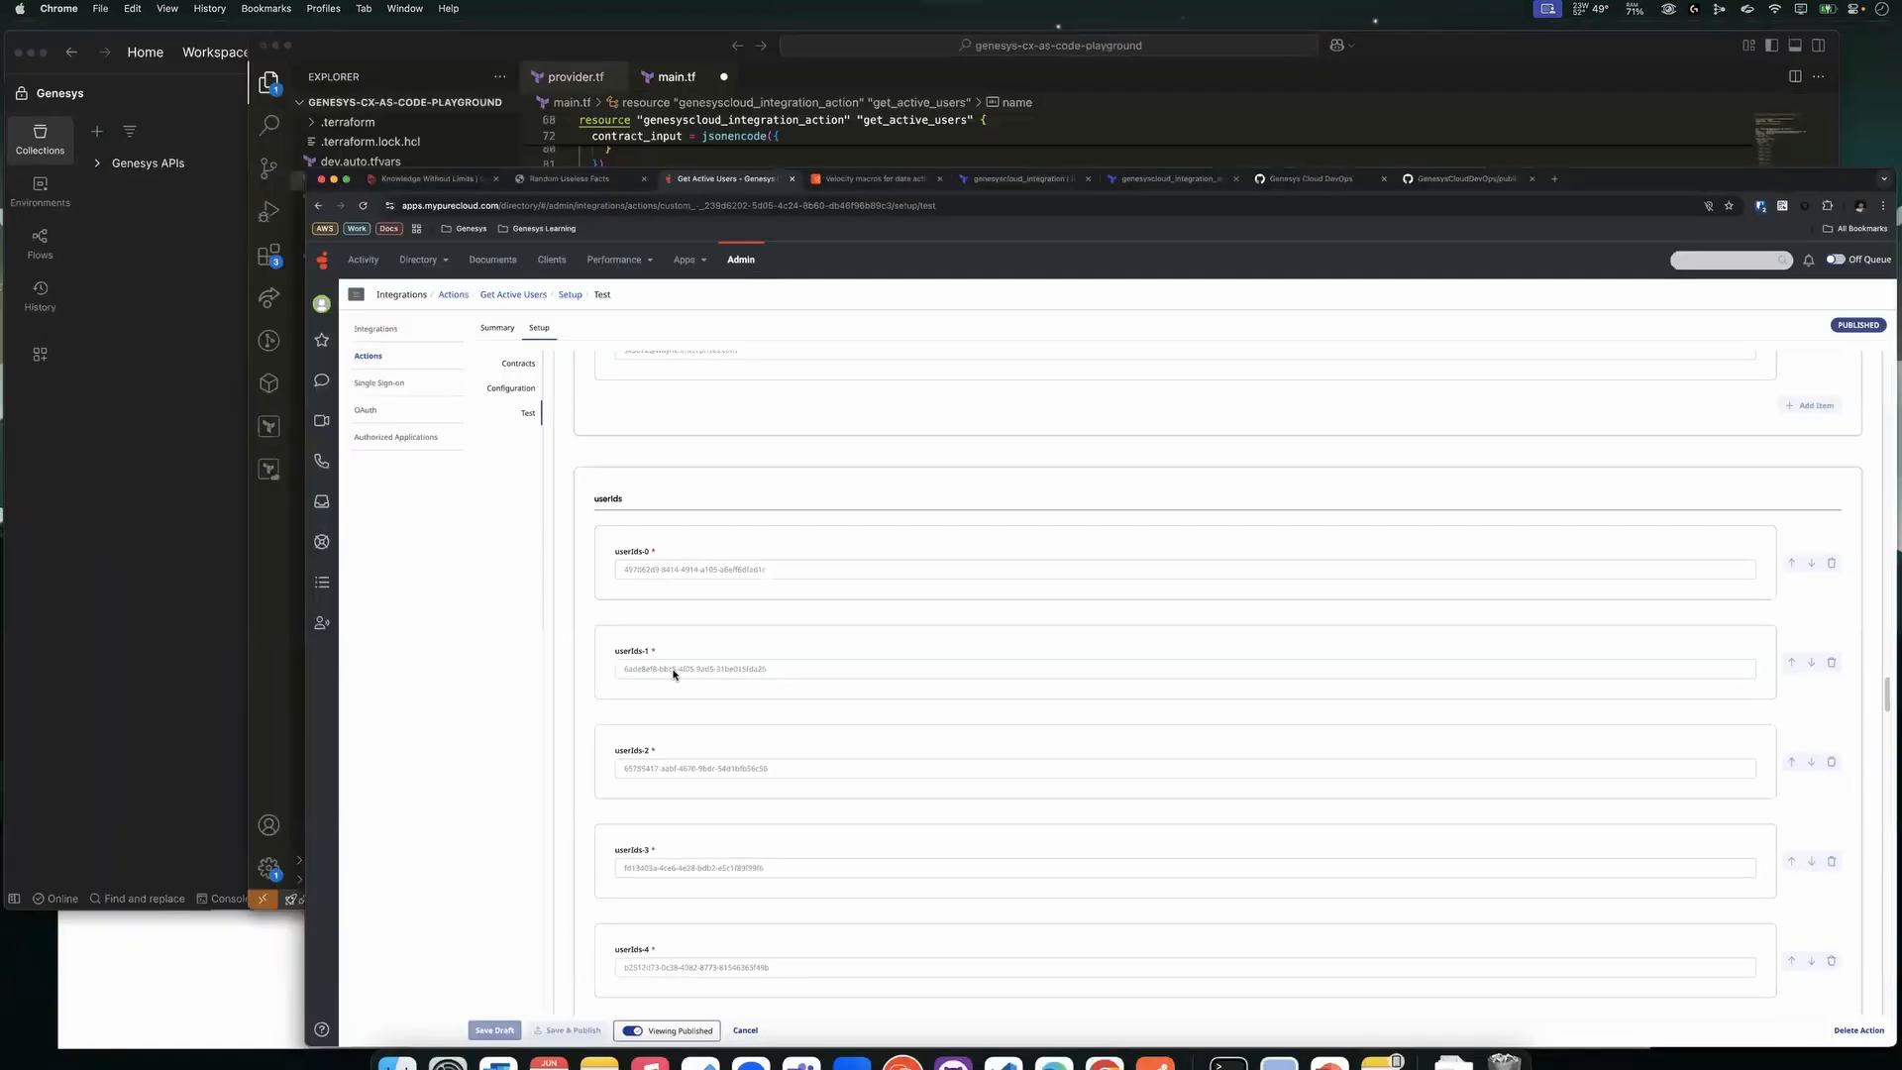
pyautogui.click(674, 674)
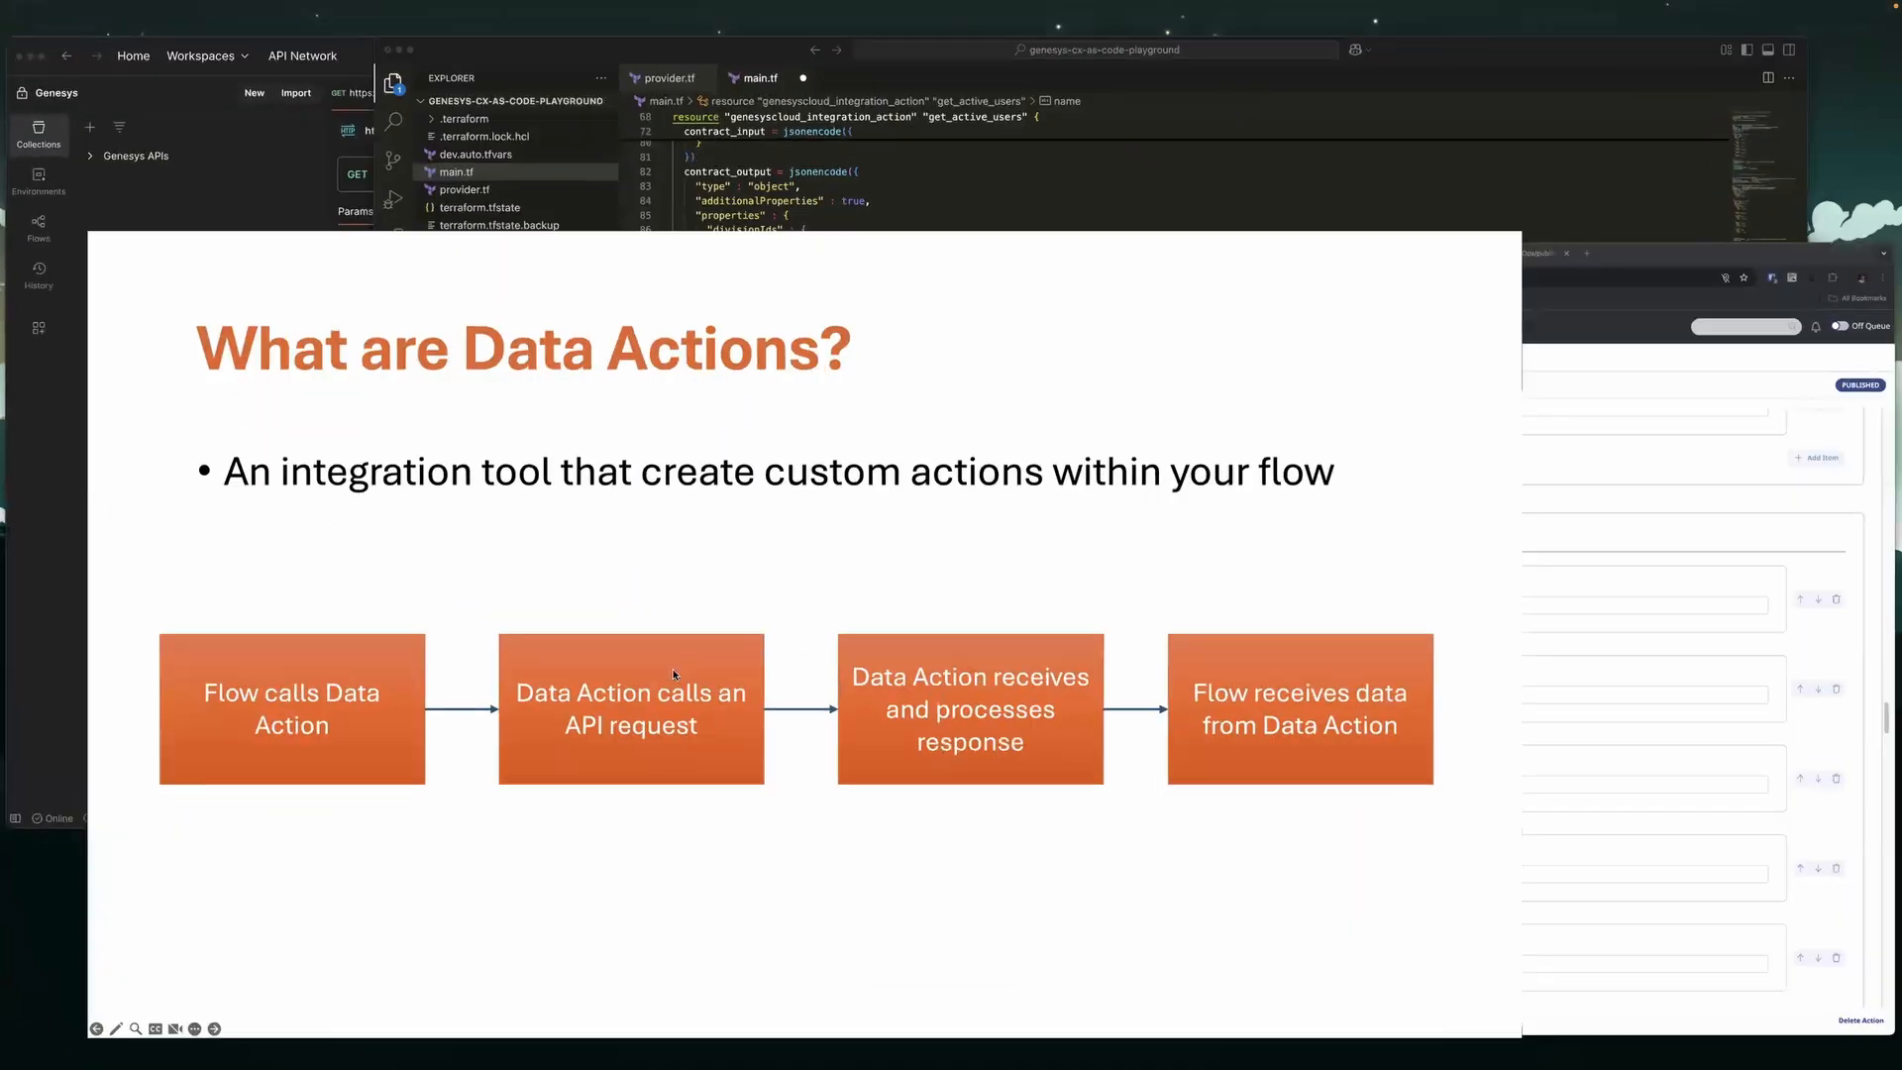
pyautogui.press('Left')
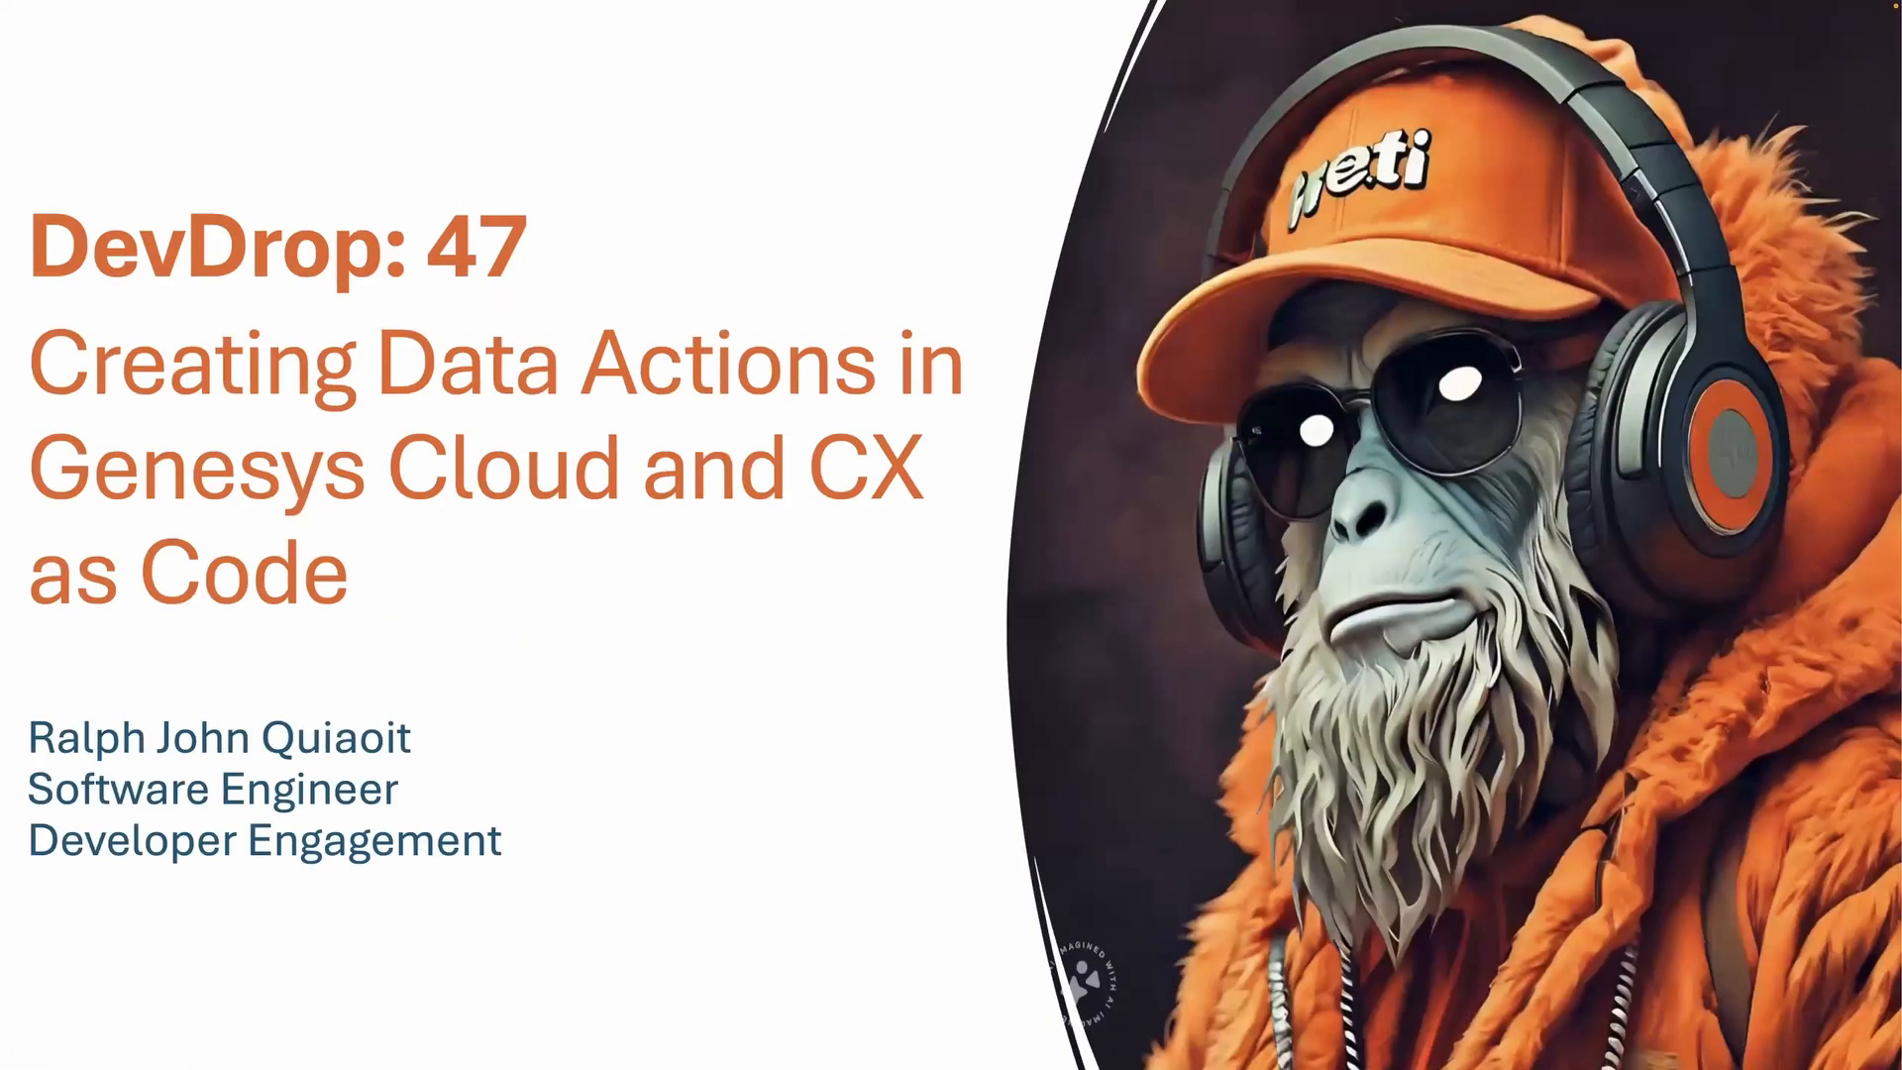